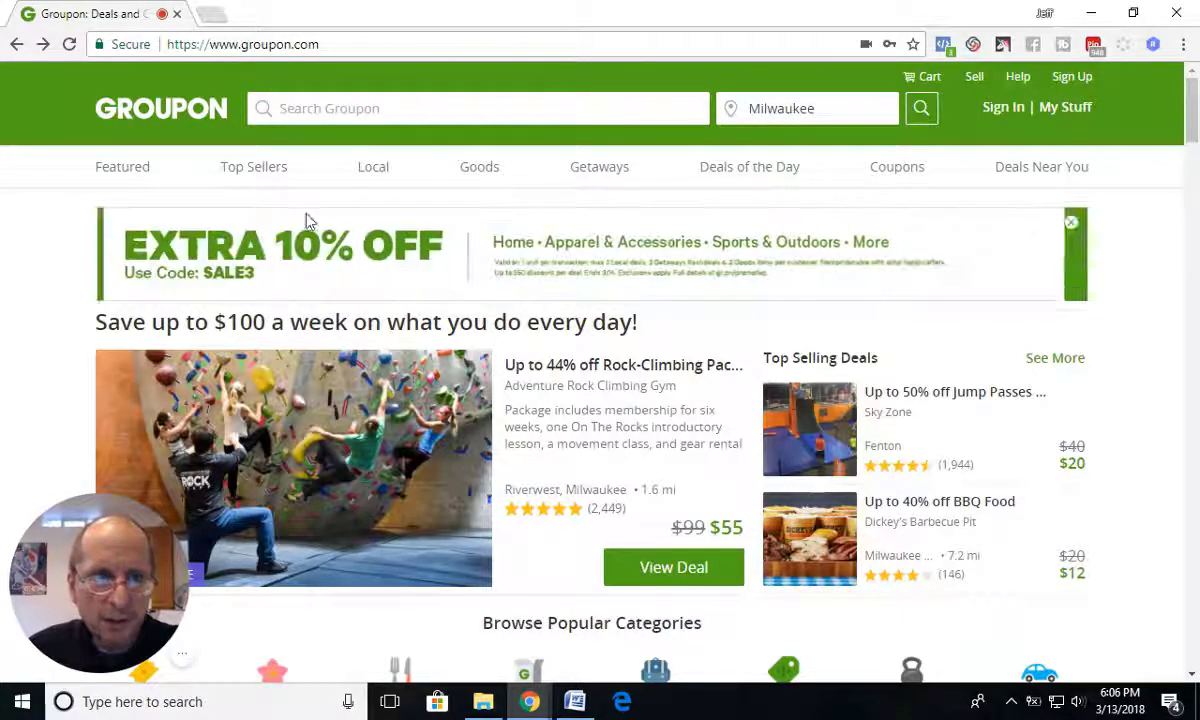
# - Search Groupon for yoga deals in Milwaukee
pyautogui.click(296, 109)
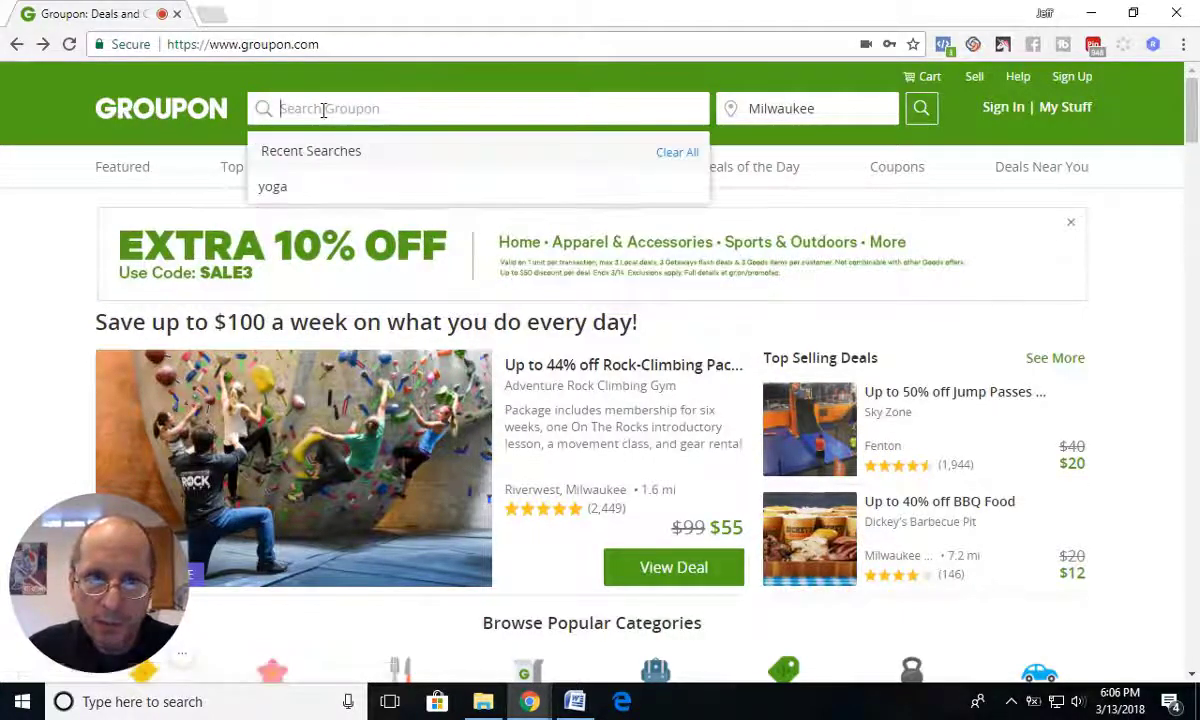
pyautogui.click(280, 189)
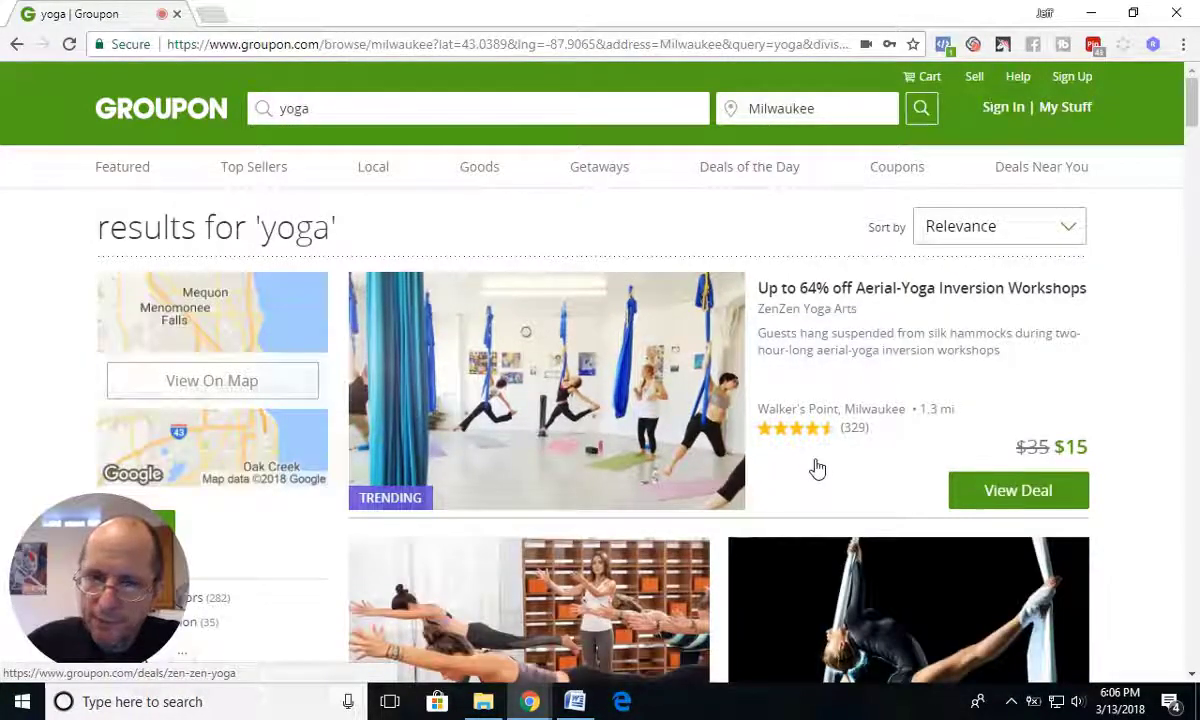
# - Browse the yoga results and open YamaYoga's "Up to 50% off Yoga Classes" deal
pyautogui.scroll(-8, 800, 468)
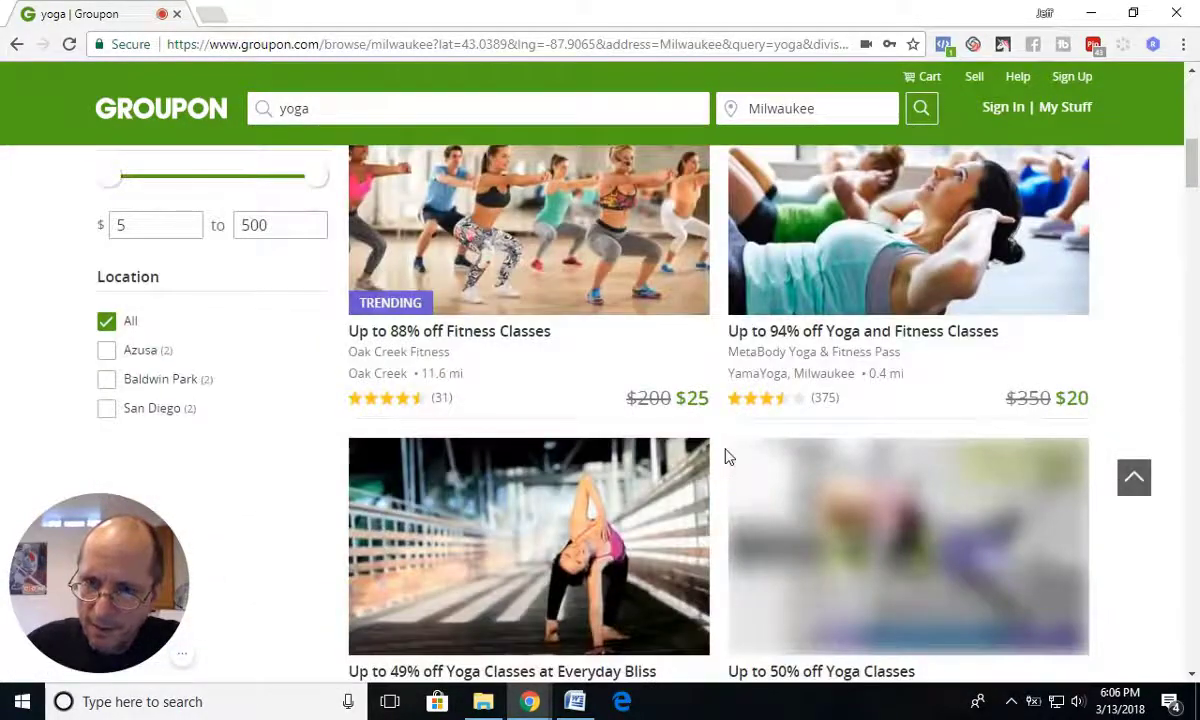
pyautogui.scroll(2, 728, 457)
pyautogui.scroll(-3, 728, 457)
pyautogui.scroll(5, 728, 457)
pyautogui.scroll(3, 728, 457)
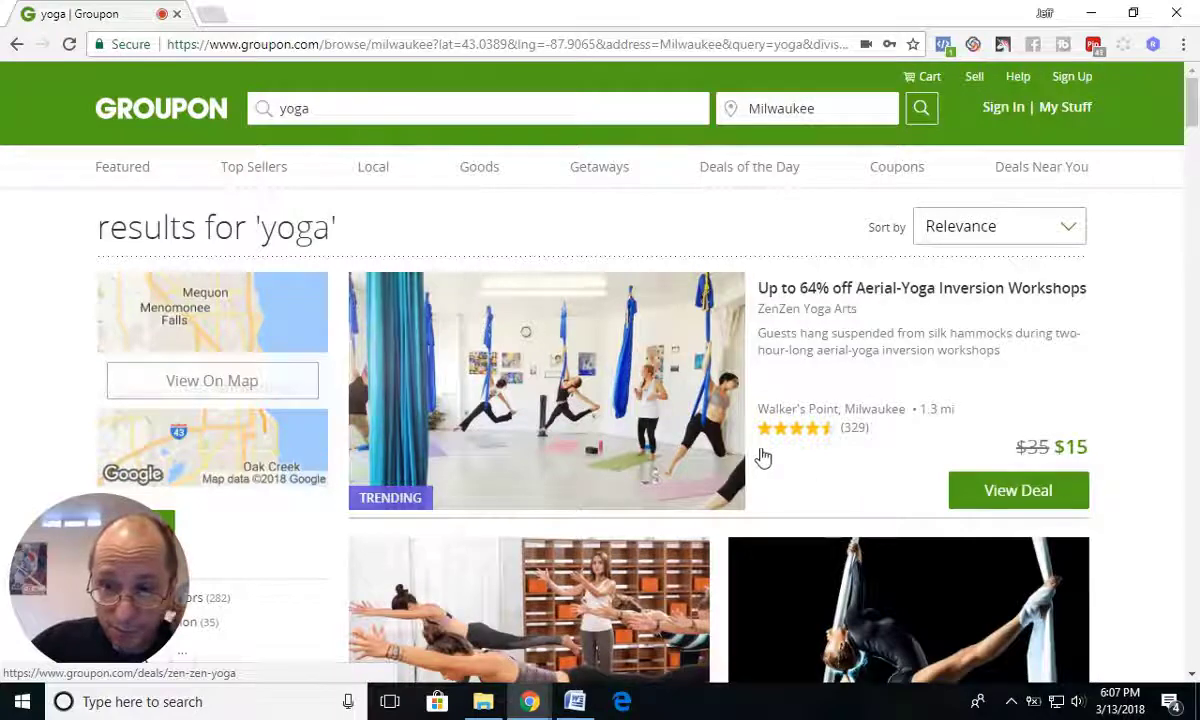
pyautogui.scroll(-1, 650, 447)
pyautogui.scroll(-7, 650, 447)
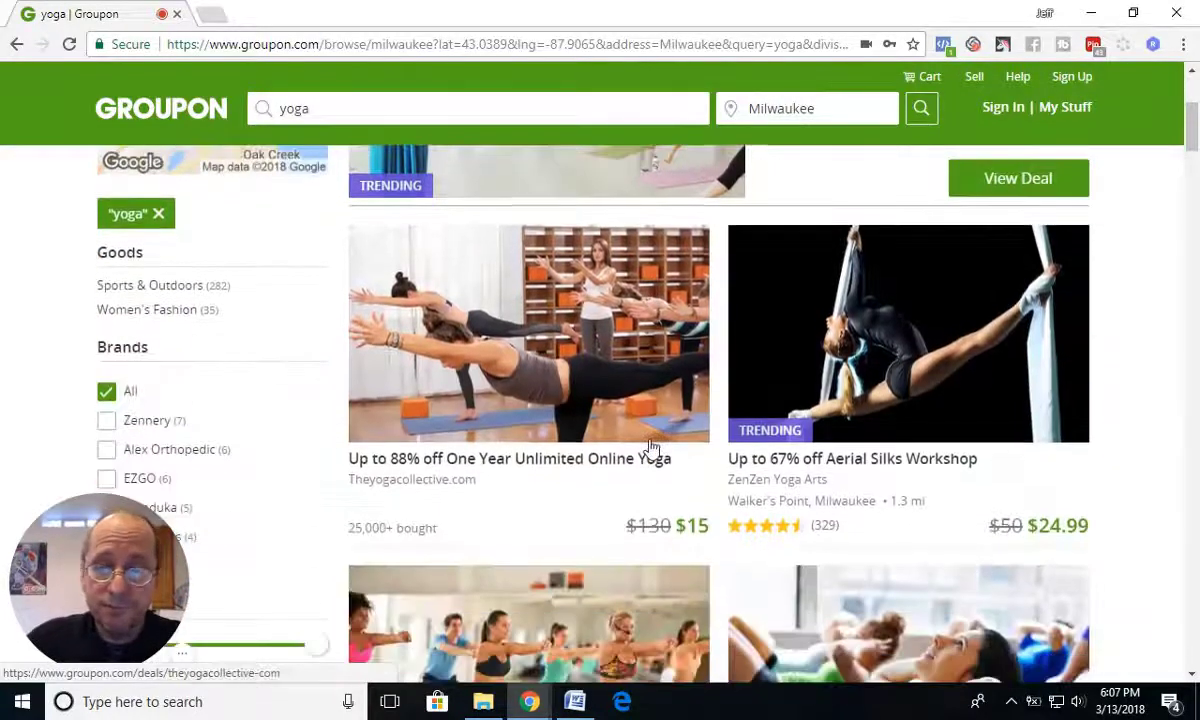
pyautogui.scroll(-1, 655, 437)
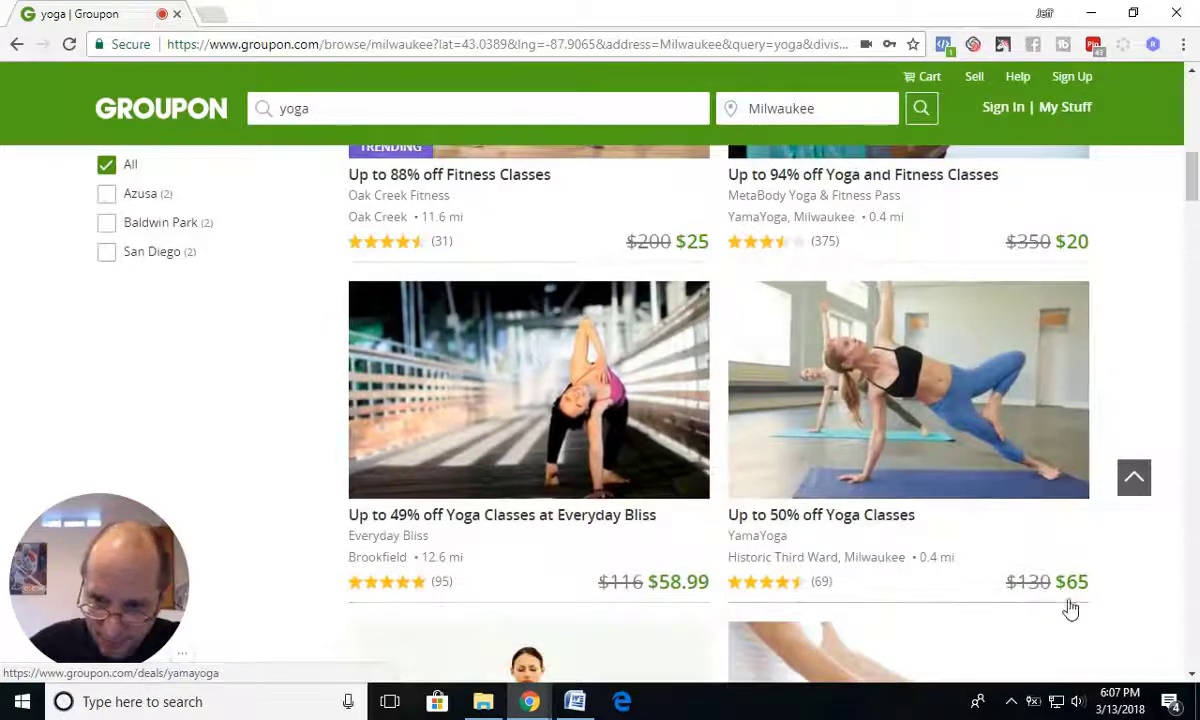
pyautogui.scroll(-3, 1058, 598)
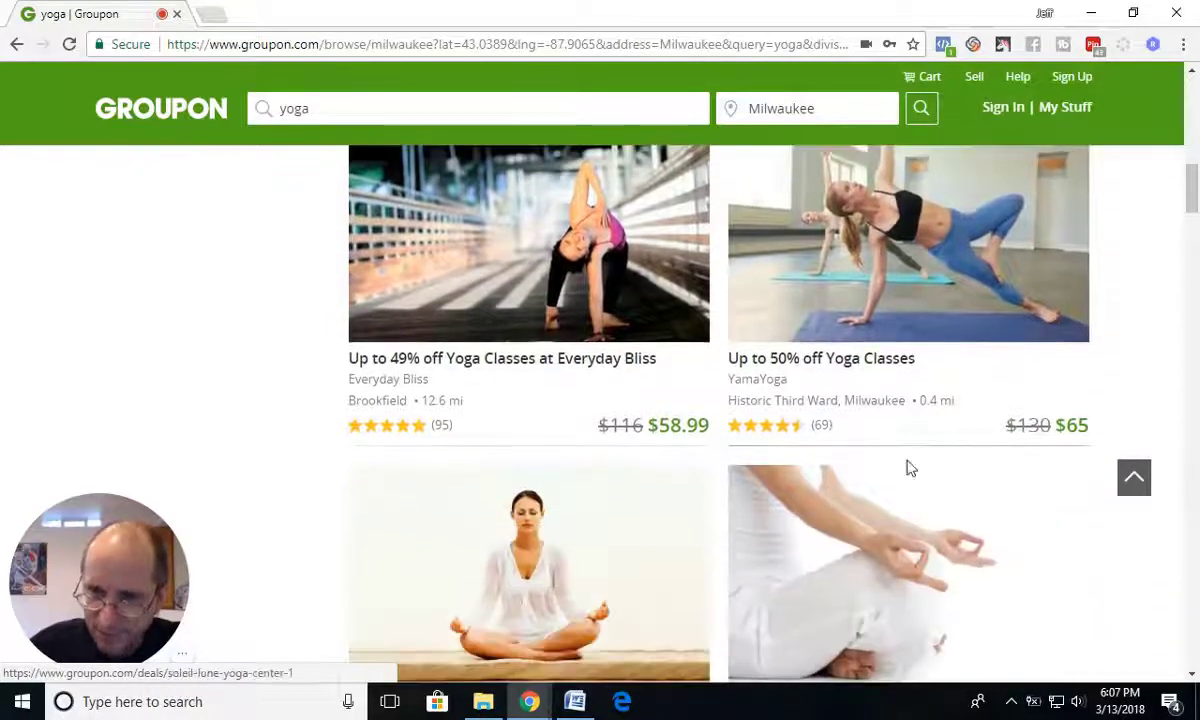
pyautogui.click(815, 360)
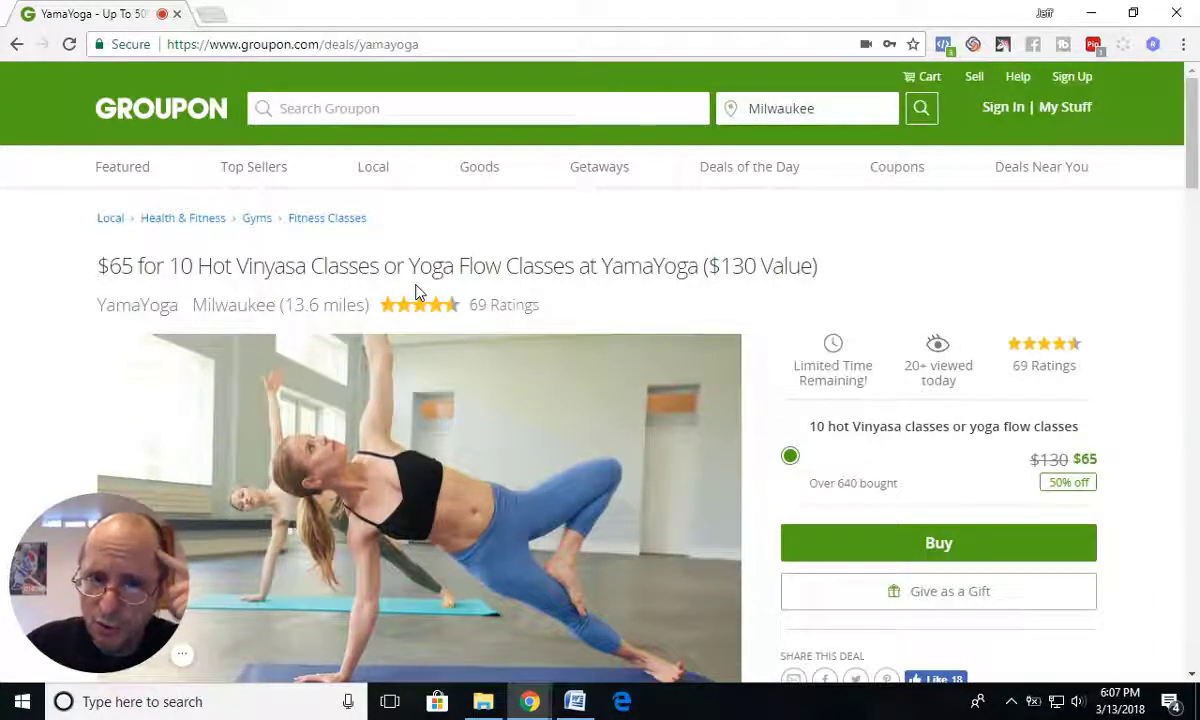
# - Examine the YamaYoga deal's offer, customer reviews, fine print and business description
pyautogui.scroll(-3, 485, 455)
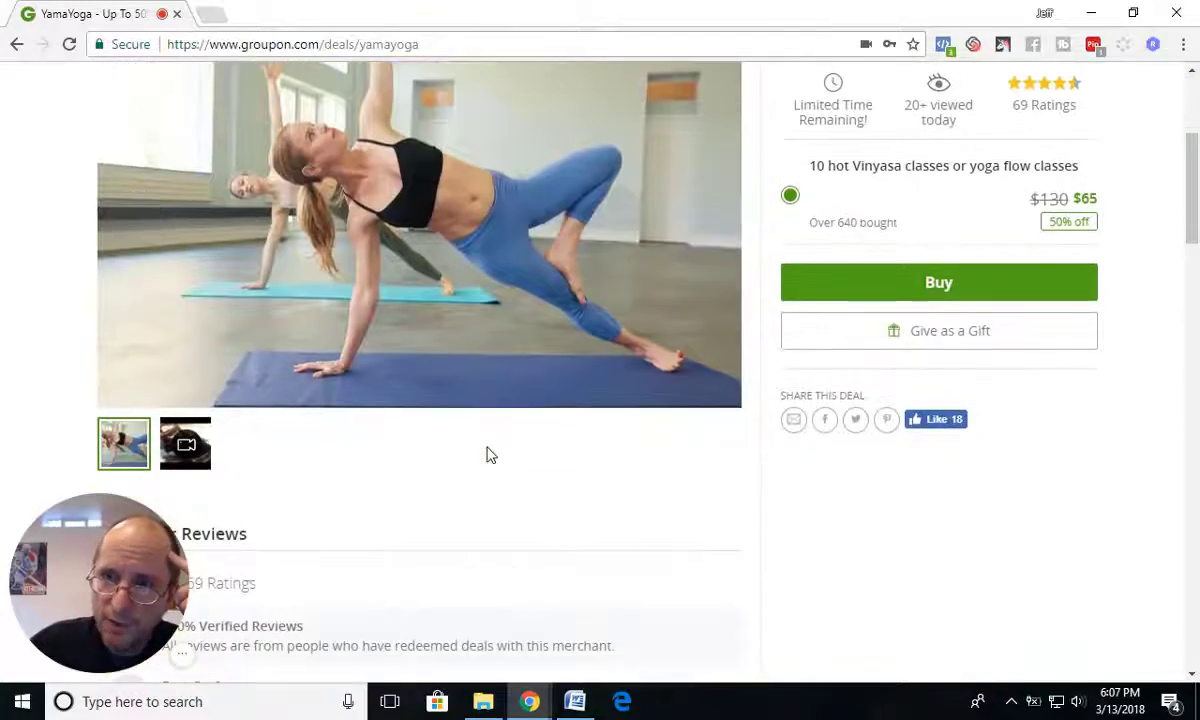
pyautogui.scroll(1, 490, 455)
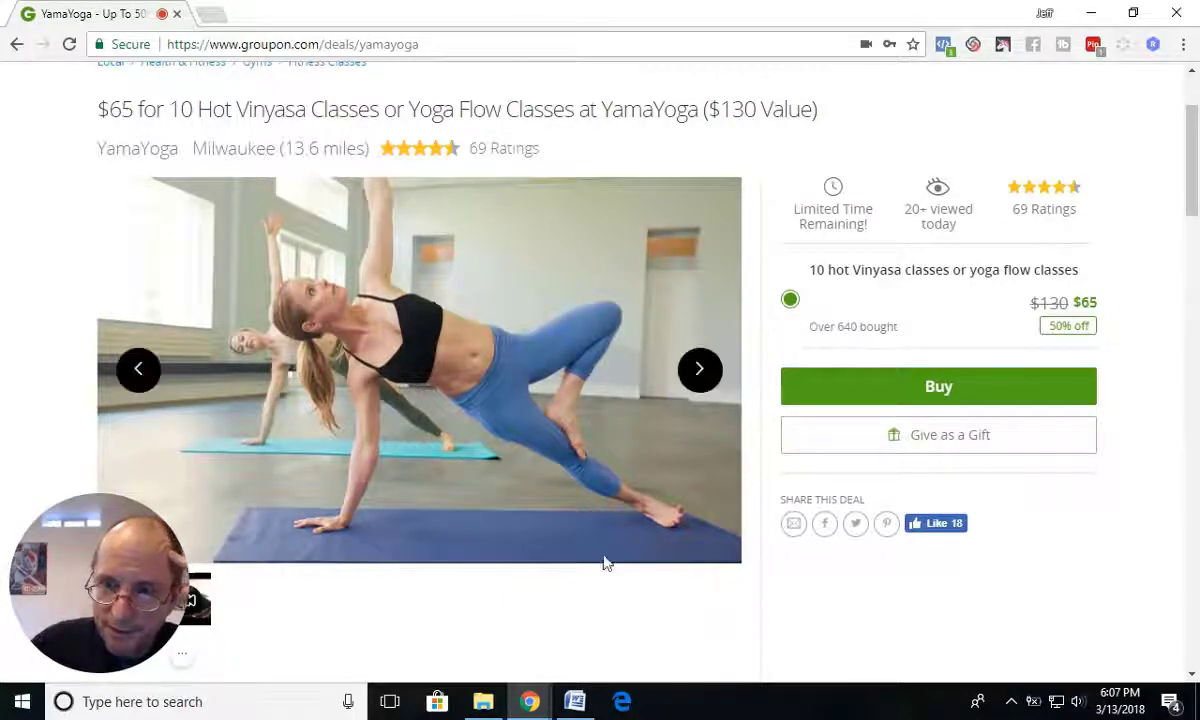
pyautogui.scroll(-10, 528, 563)
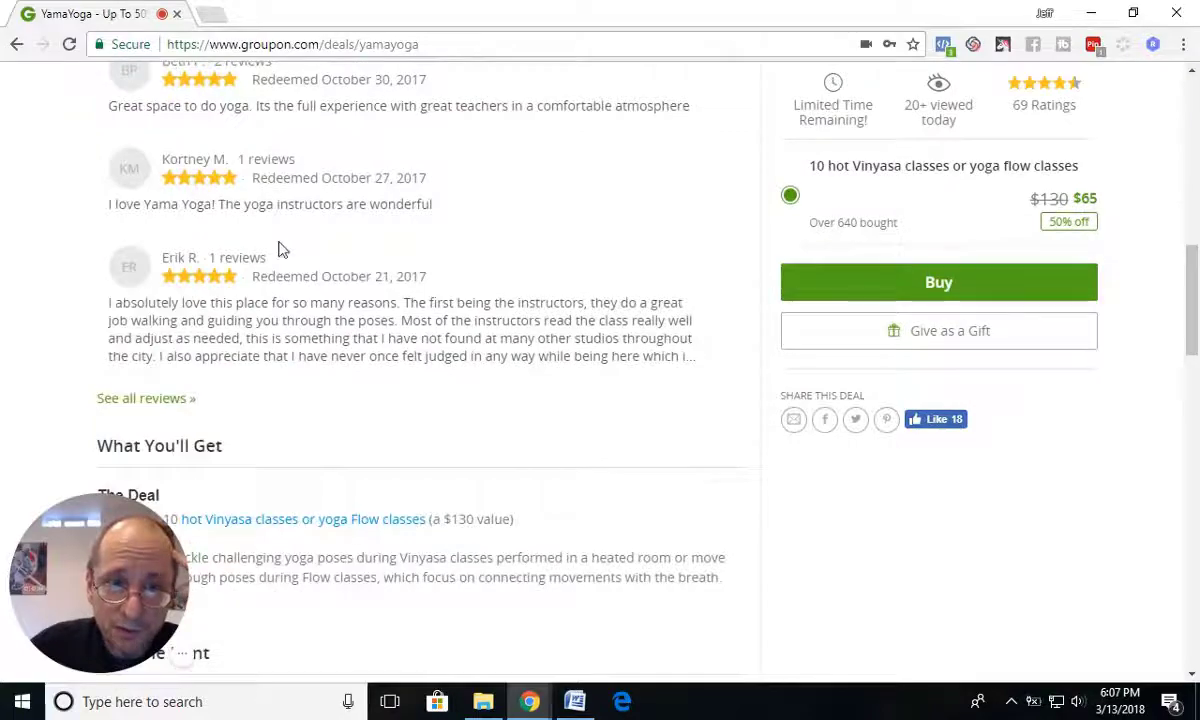
pyautogui.scroll(-5, 352, 432)
pyautogui.scroll(-3, 352, 432)
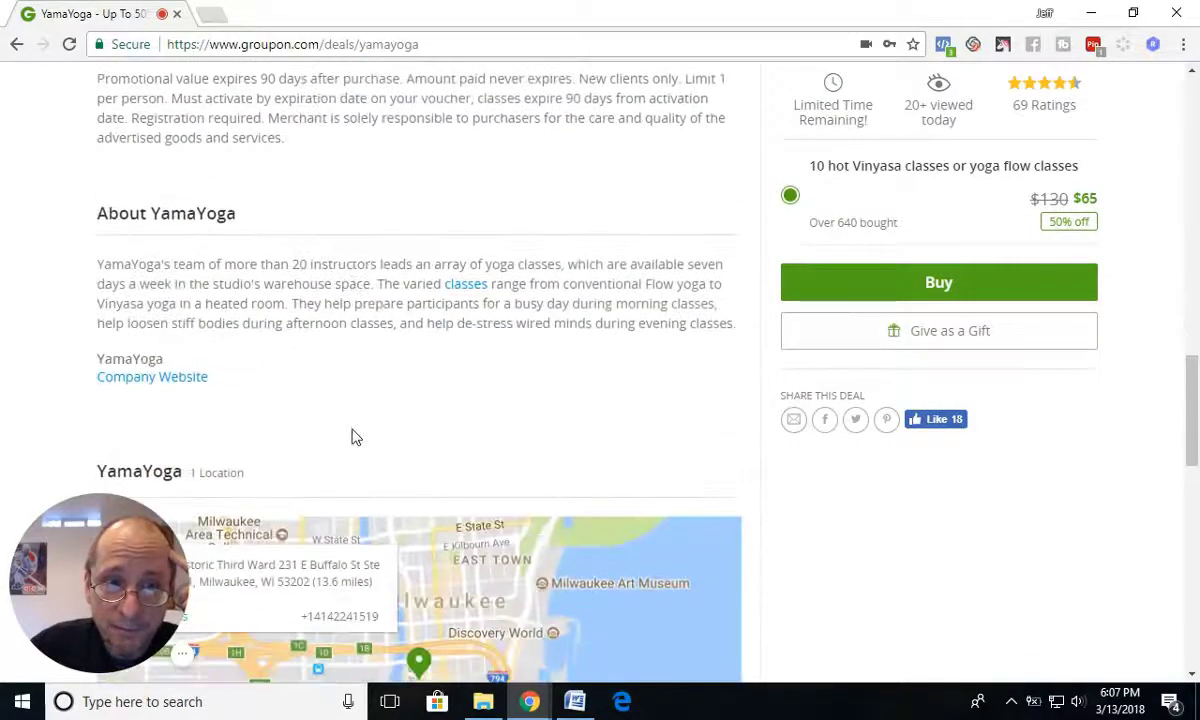
pyautogui.scroll(6, 351, 437)
pyautogui.scroll(6, 352, 437)
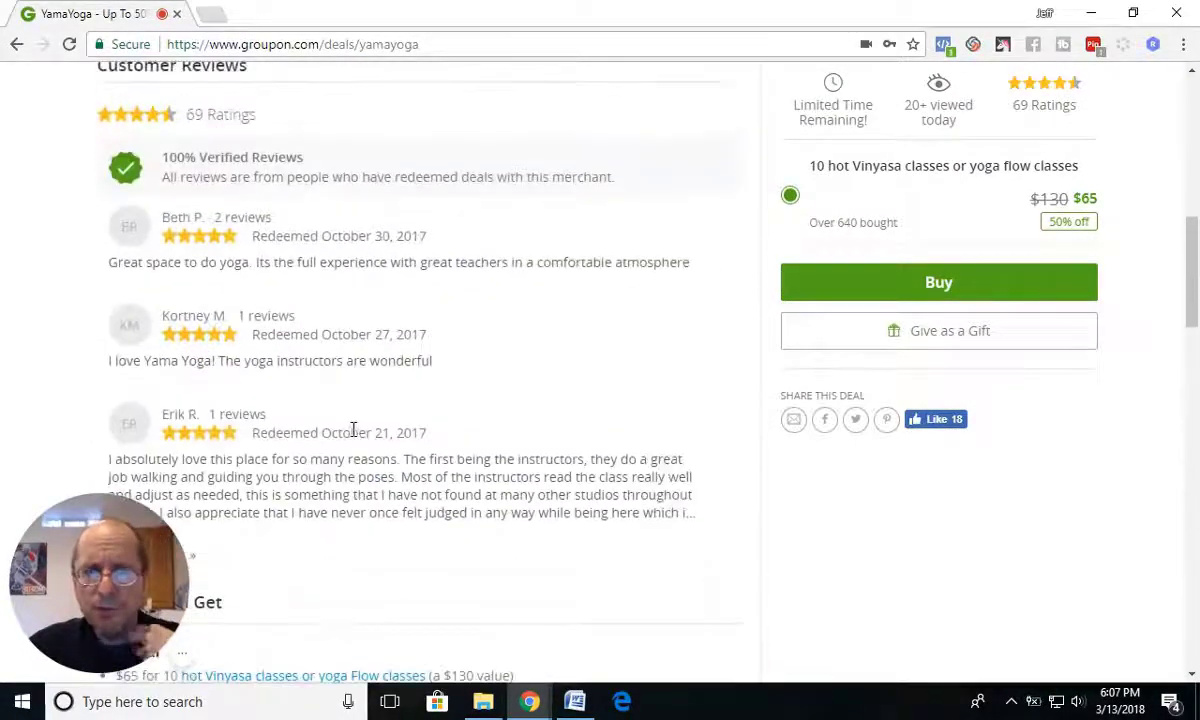
pyautogui.scroll(3, 398, 487)
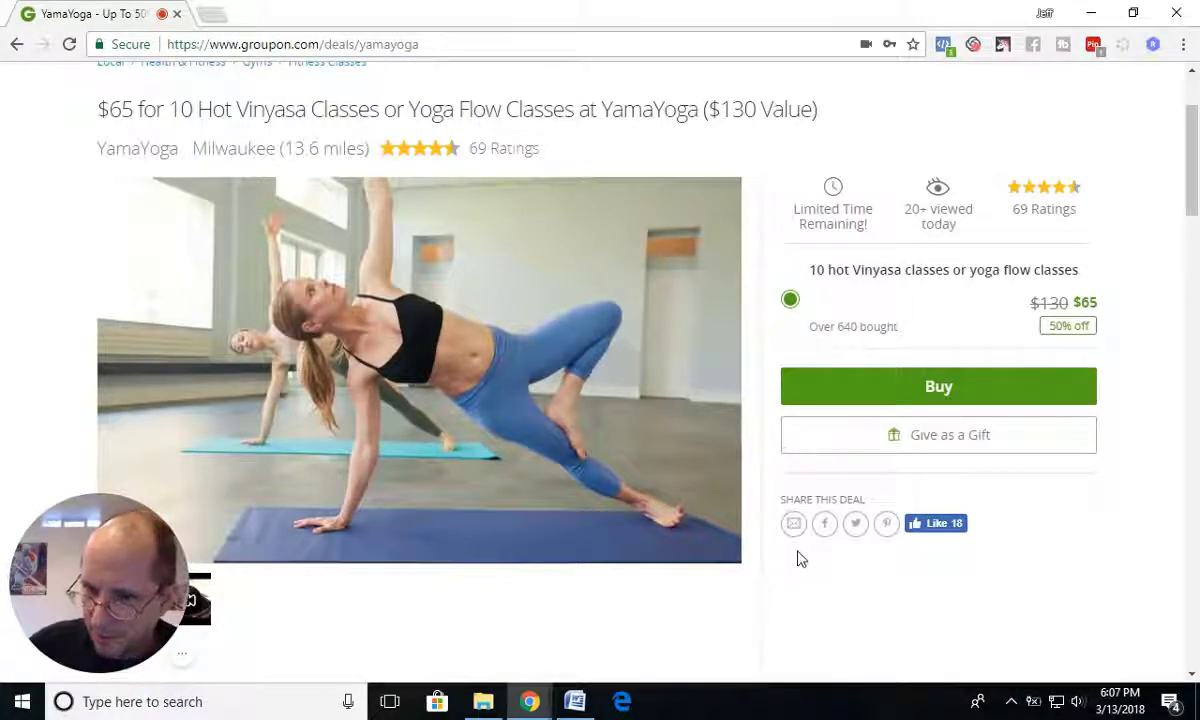
# - Follow the deal's company website link for YamaYoga and go to the studio site's home page
pyautogui.scroll(-5, 730, 558)
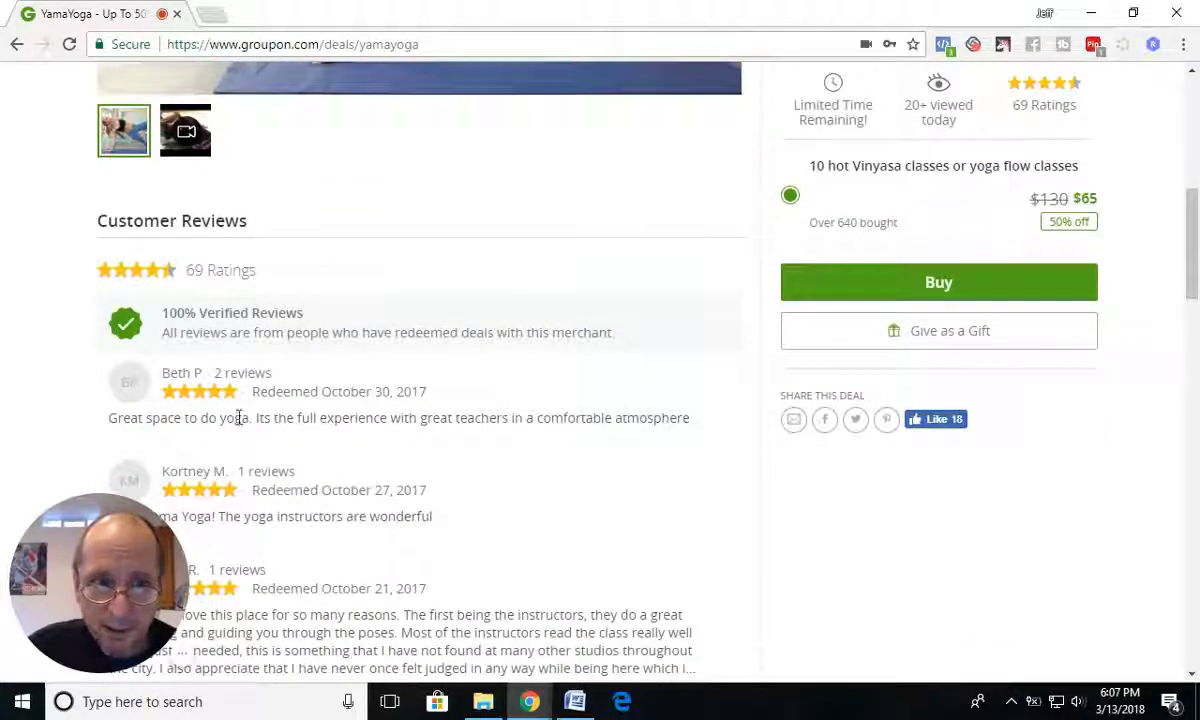
pyautogui.scroll(5, 365, 449)
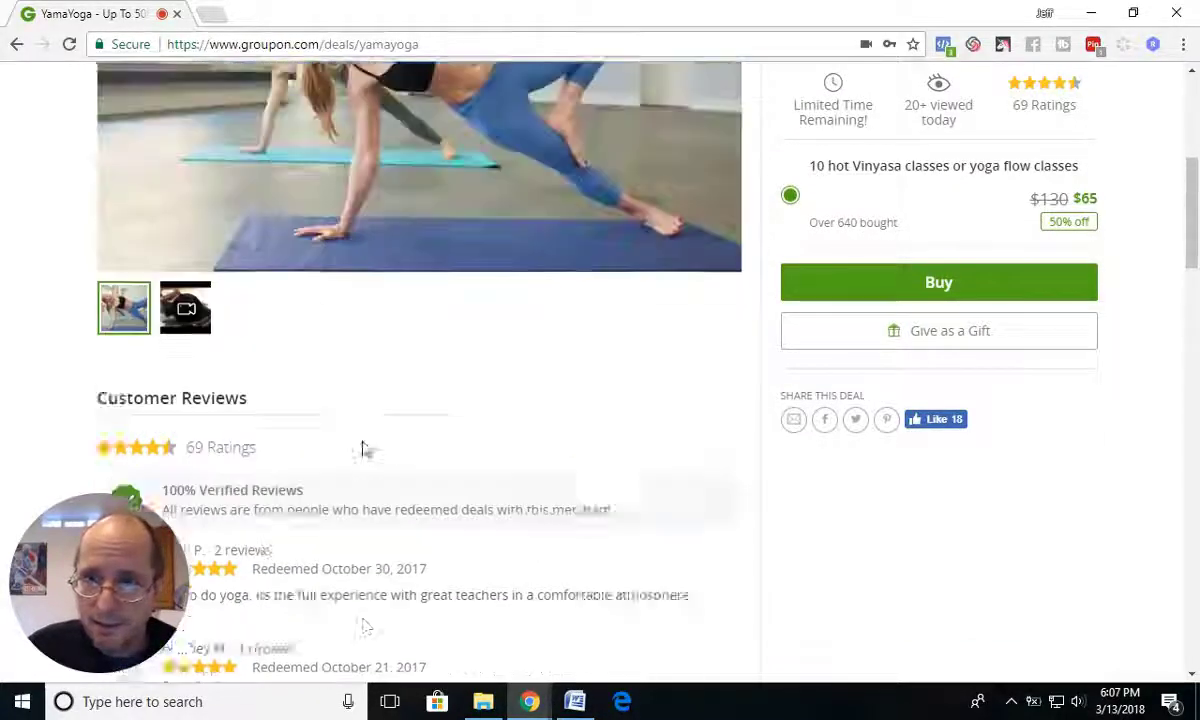
pyautogui.scroll(-6, 562, 490)
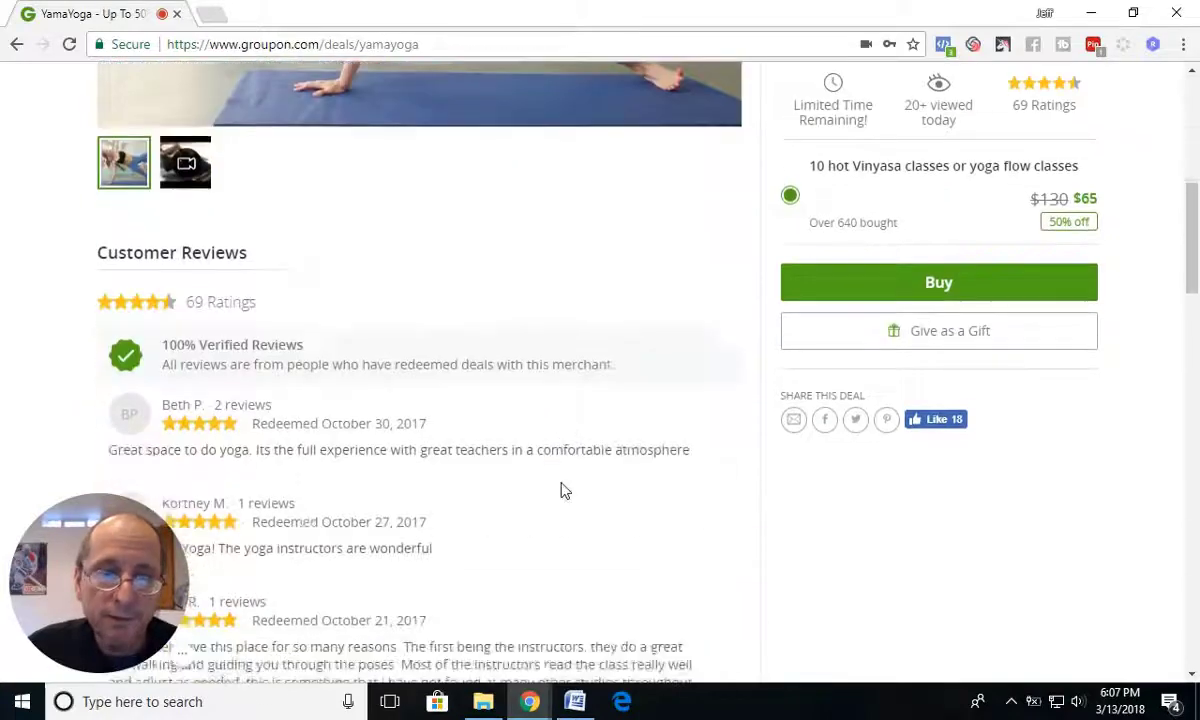
pyautogui.scroll(-6, 396, 452)
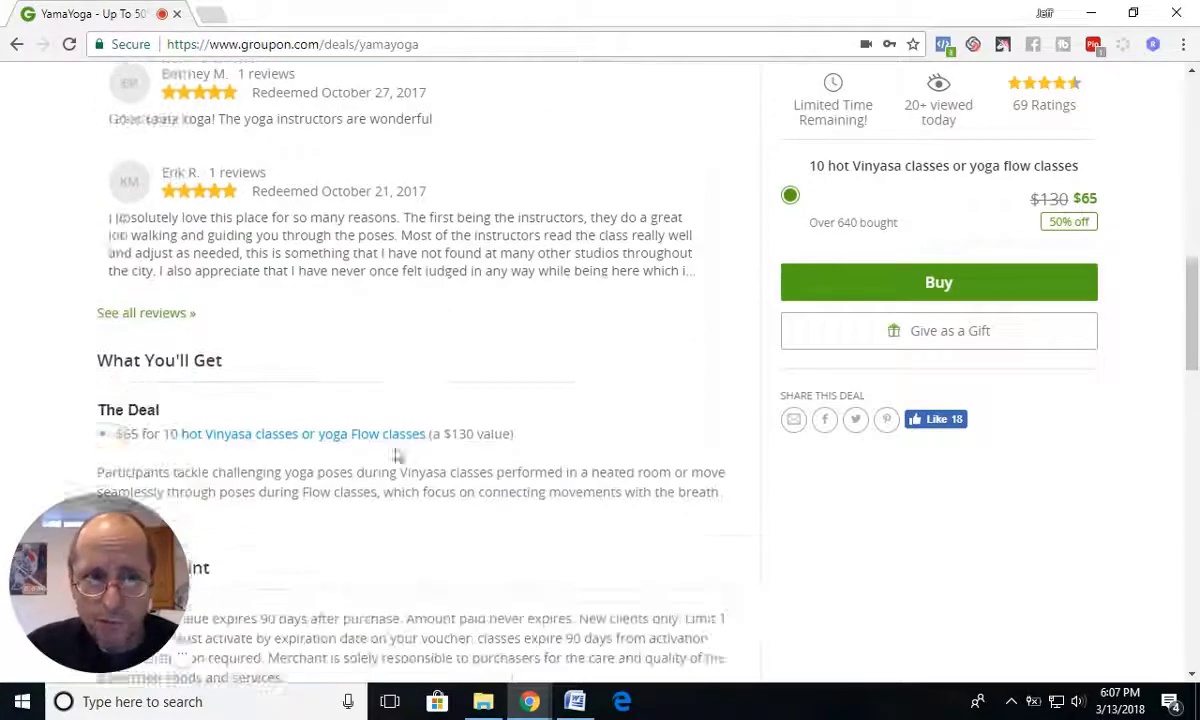
pyautogui.scroll(-3, 396, 452)
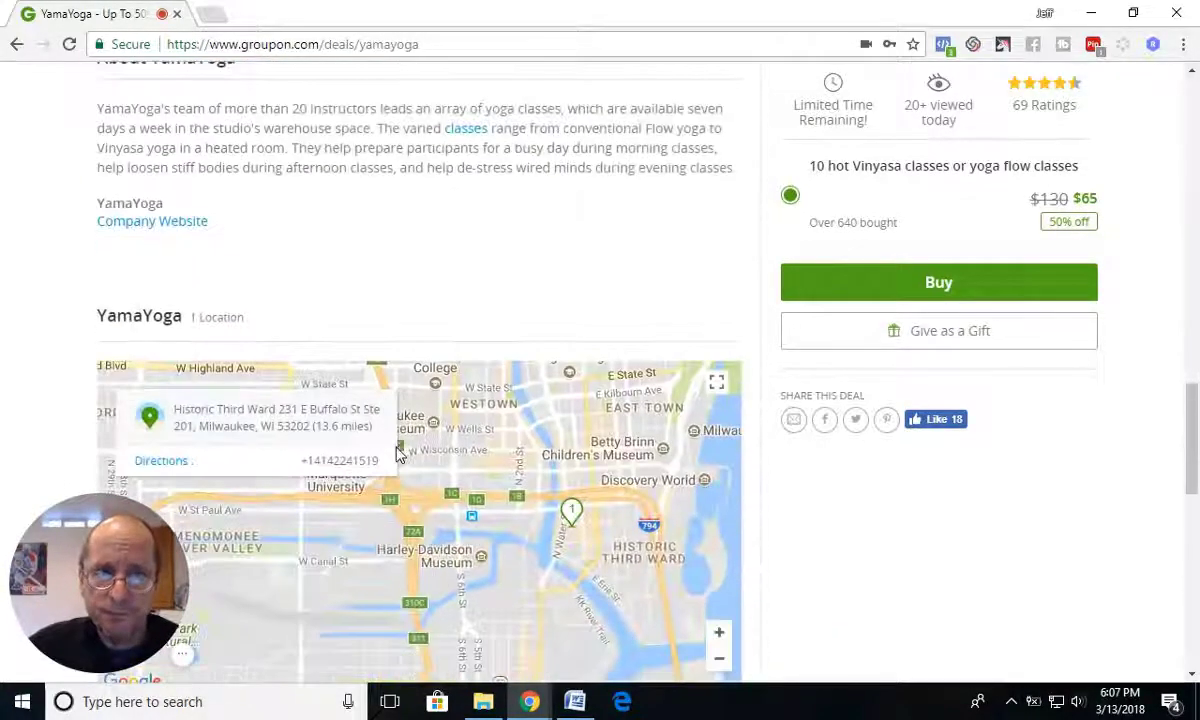
pyautogui.click(160, 224)
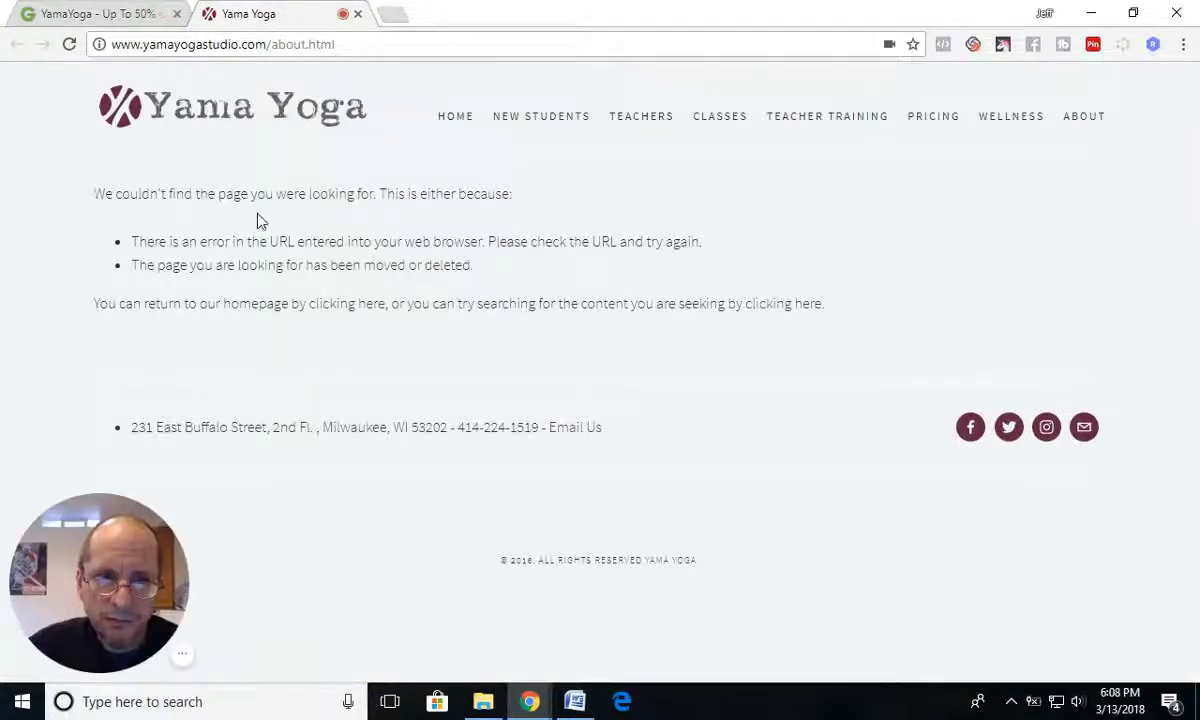
pyautogui.click(456, 118)
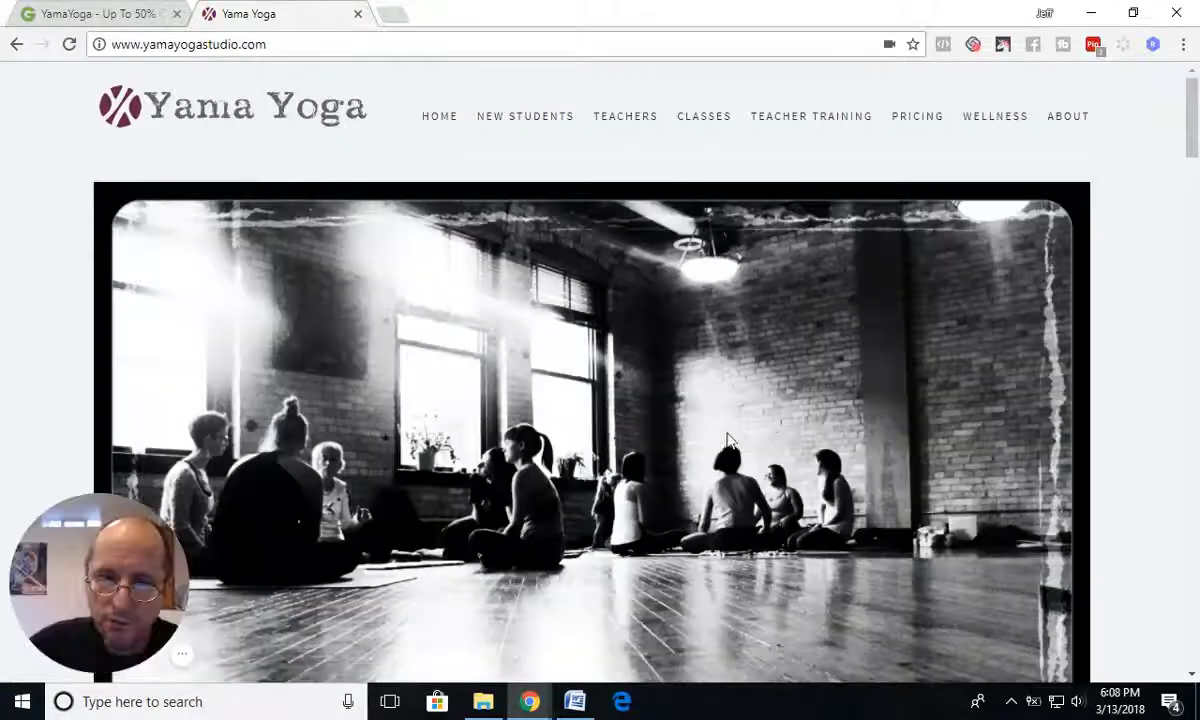
# - Look through the Yama Yoga studio's home page and open its linked Facebook page
pyautogui.click(115, 22)
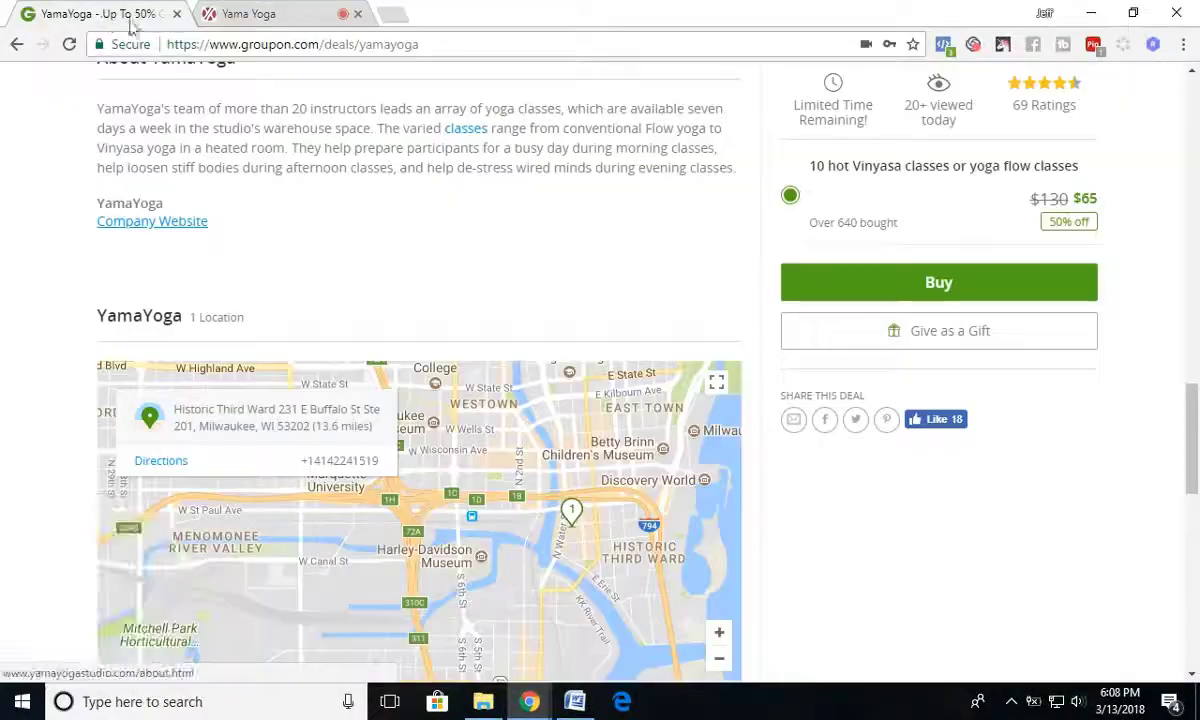
pyautogui.click(258, 17)
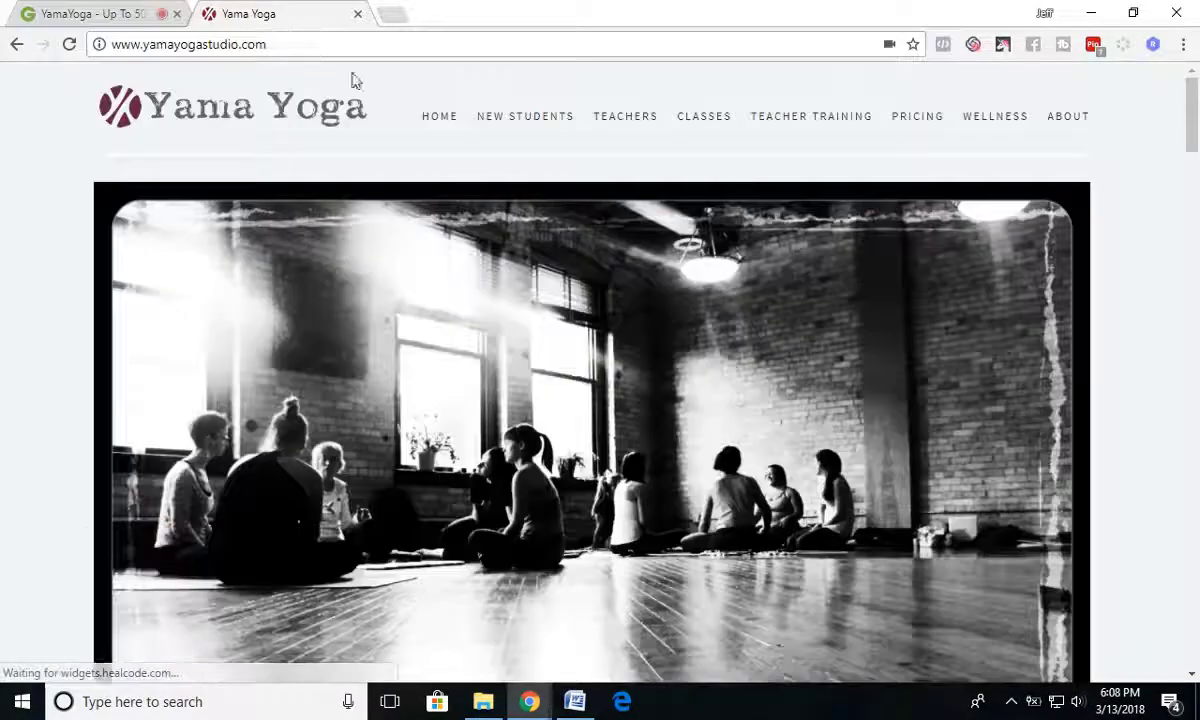
pyautogui.scroll(-12, 660, 428)
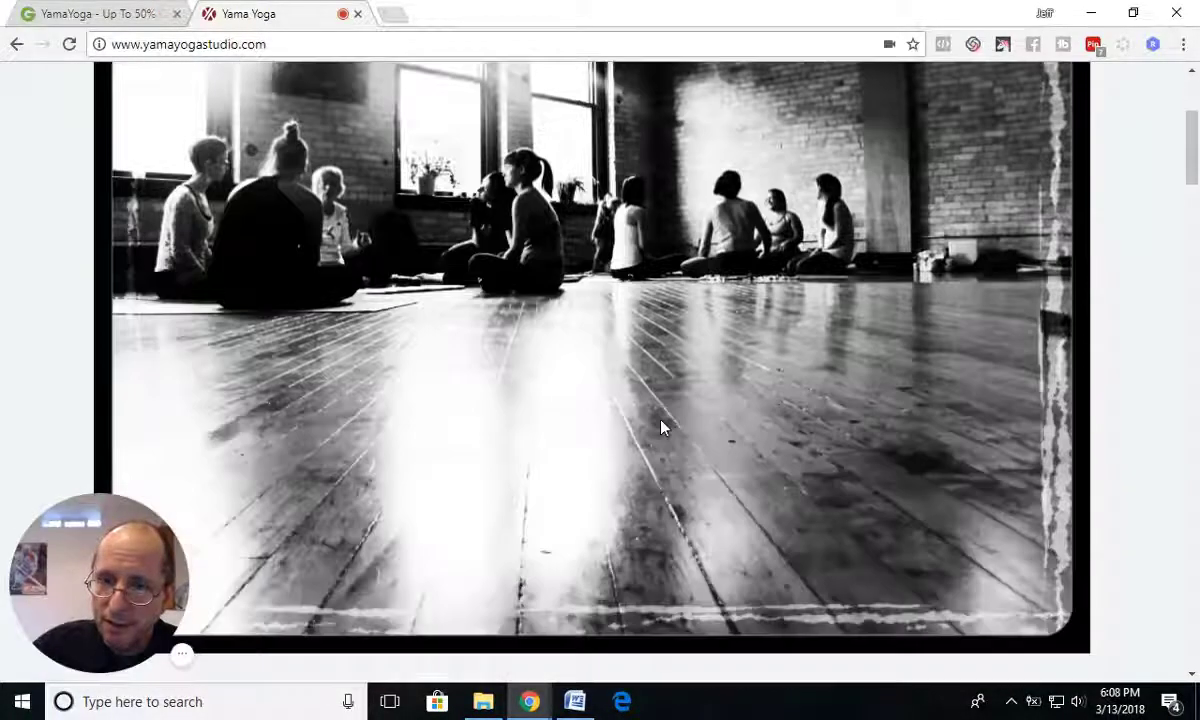
pyautogui.scroll(-15, 592, 431)
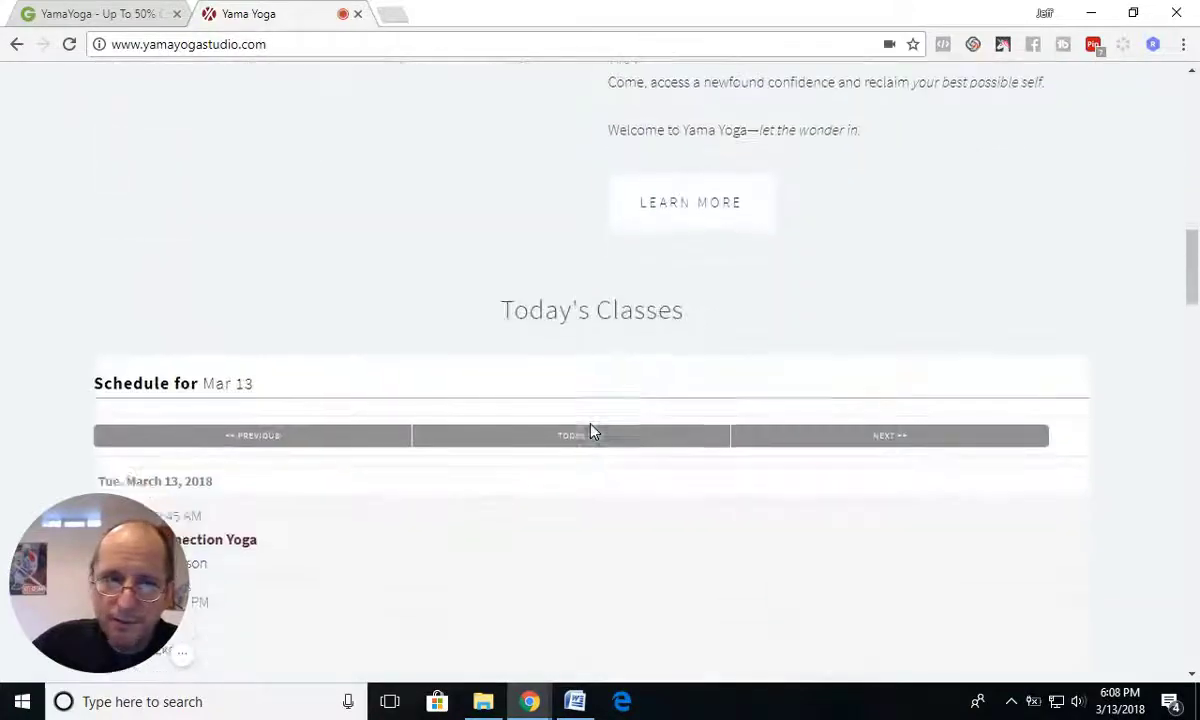
pyautogui.scroll(-10, 592, 430)
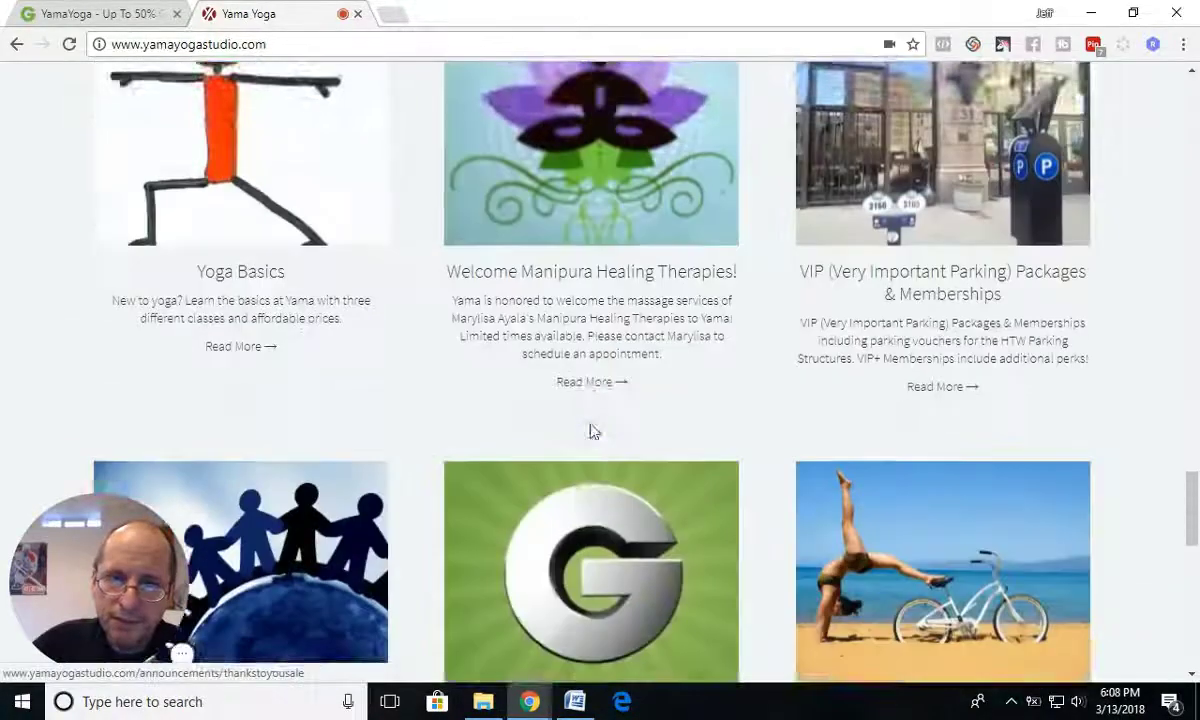
pyautogui.click(956, 451)
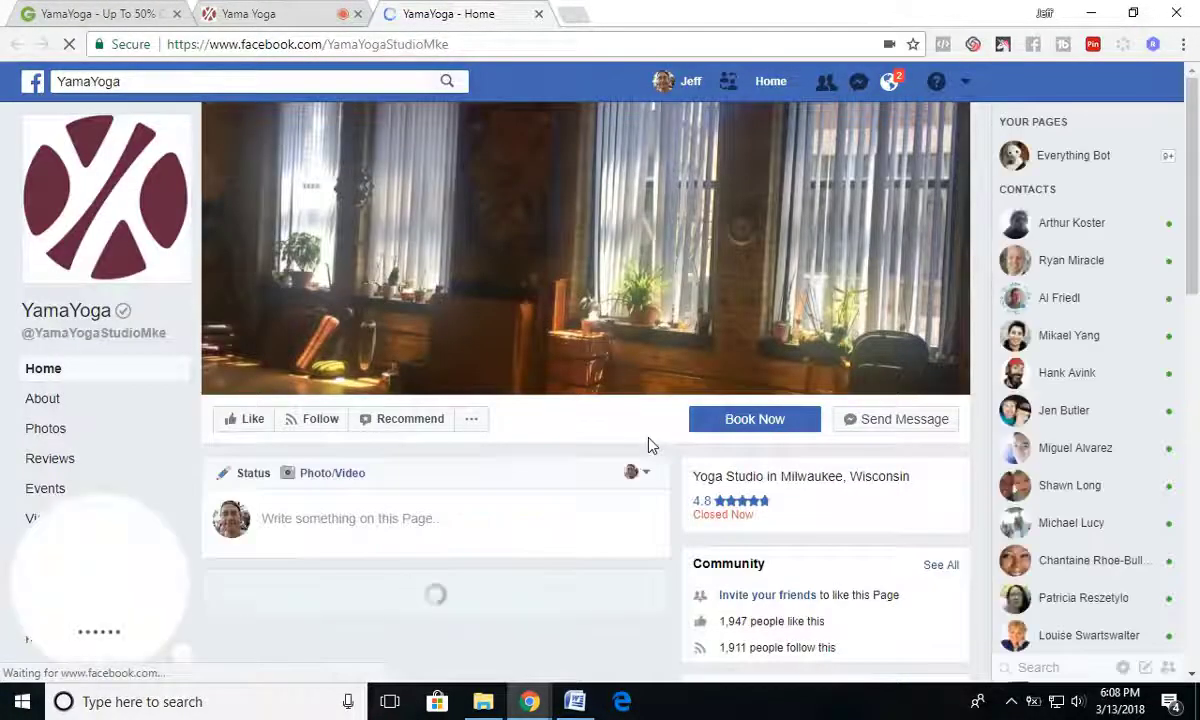
# - Examine the photos, contact details, reviews, upcoming events and recent posts on YamaYoga's Facebook page
pyautogui.scroll(-3, 680, 460)
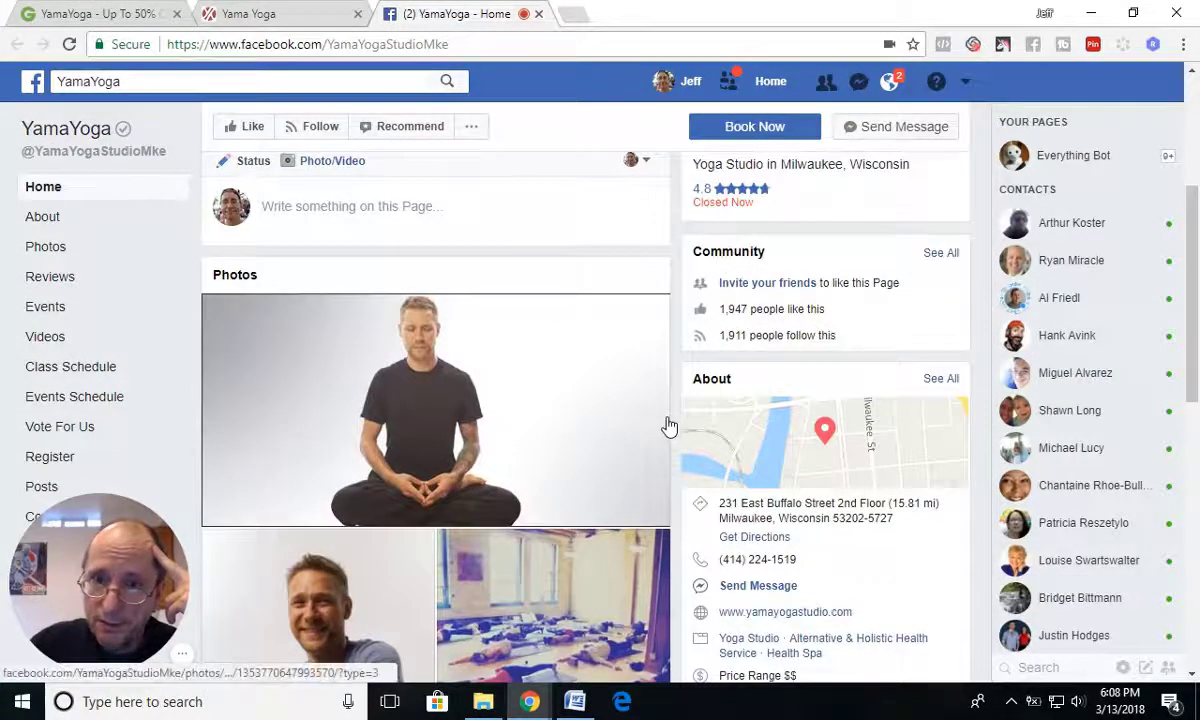
pyautogui.scroll(-3, 669, 426)
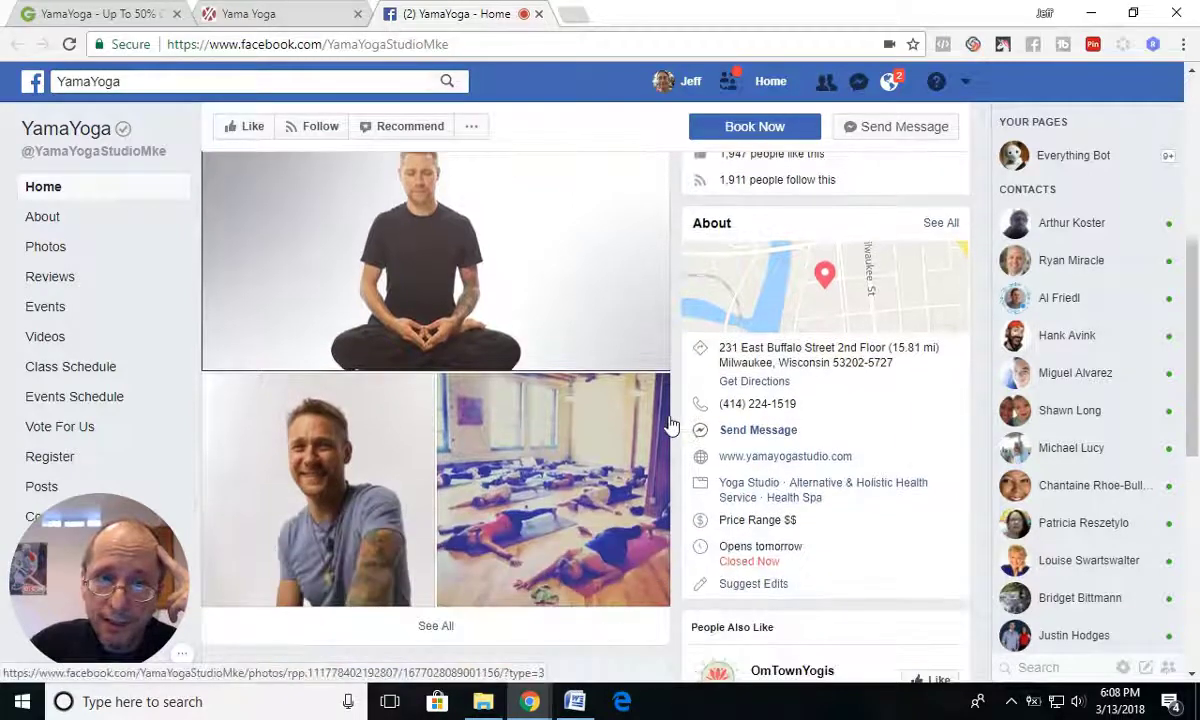
pyautogui.scroll(-10, 670, 426)
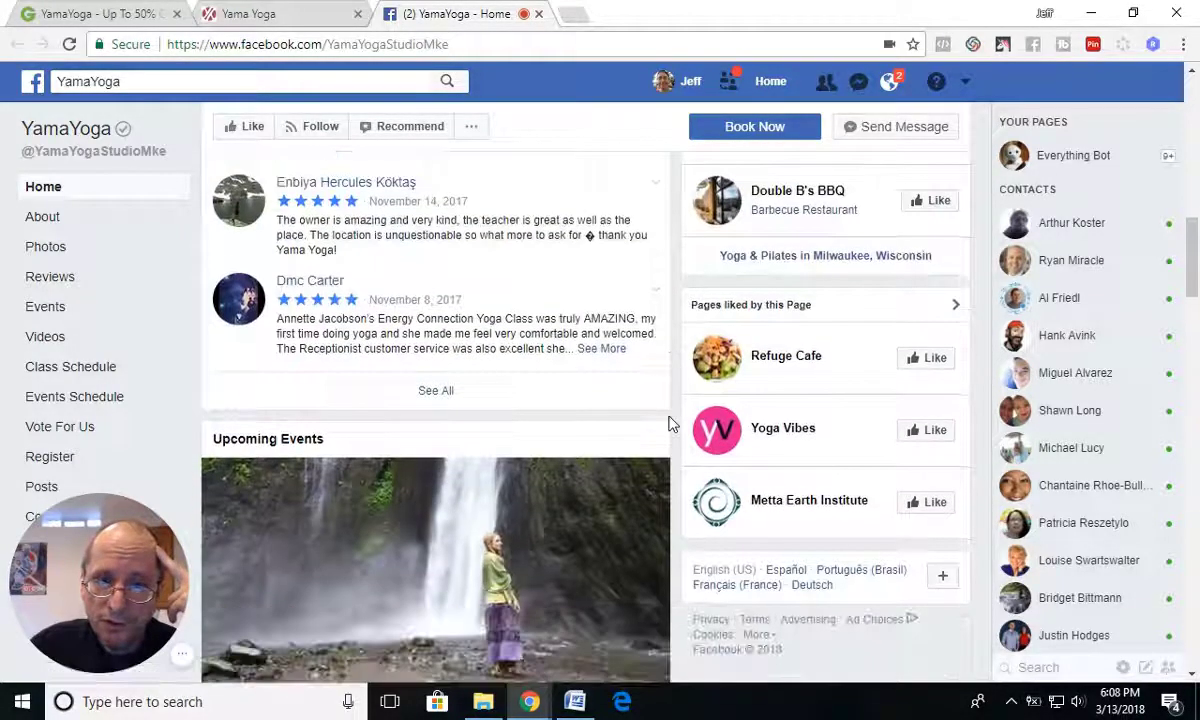
pyautogui.scroll(-10, 670, 426)
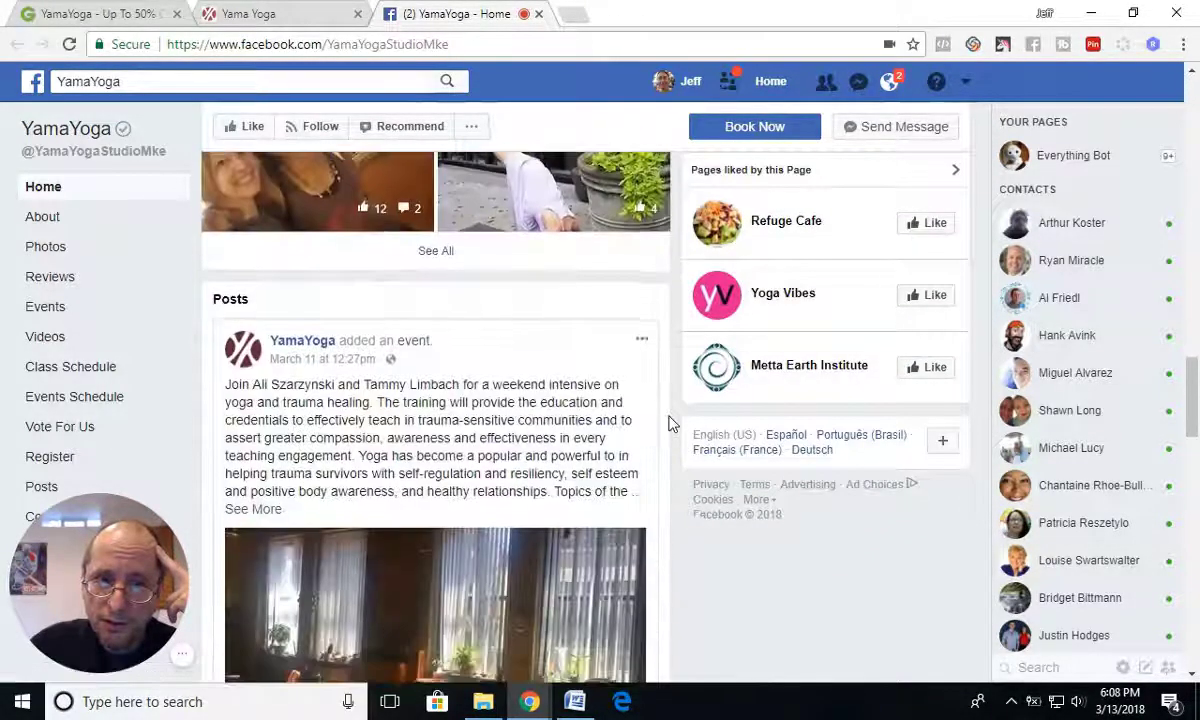
pyautogui.scroll(-5, 469, 429)
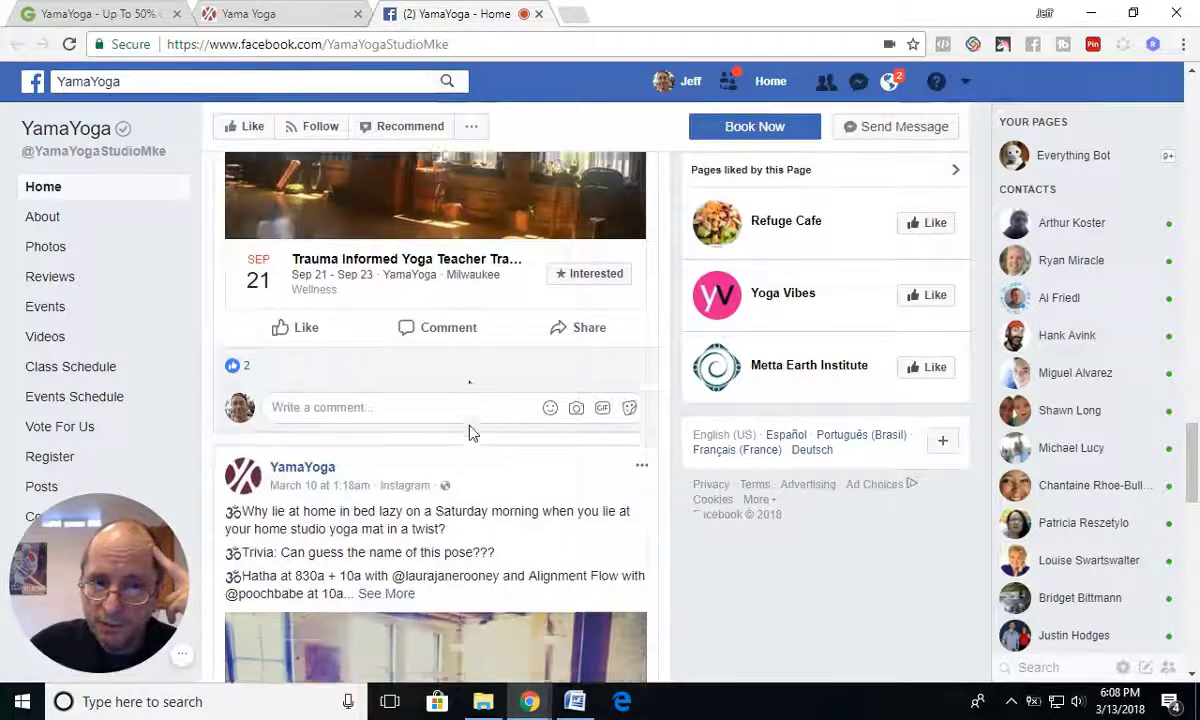
pyautogui.scroll(-6, 483, 437)
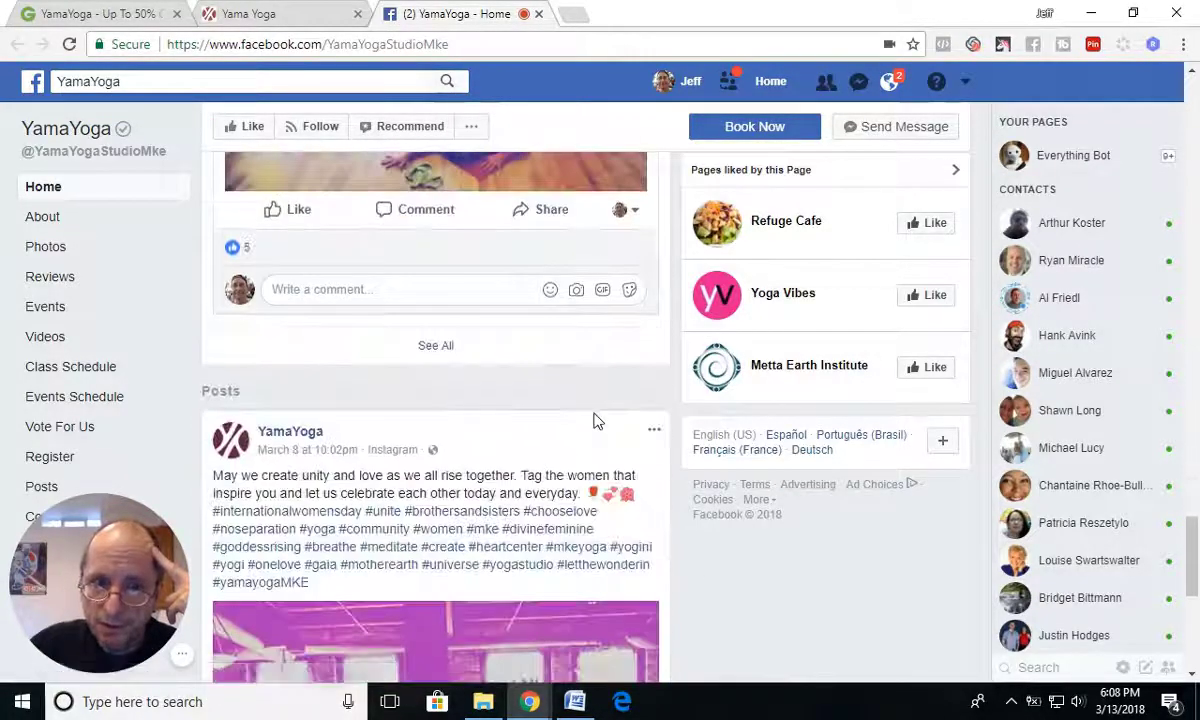
pyautogui.scroll(-3, 505, 417)
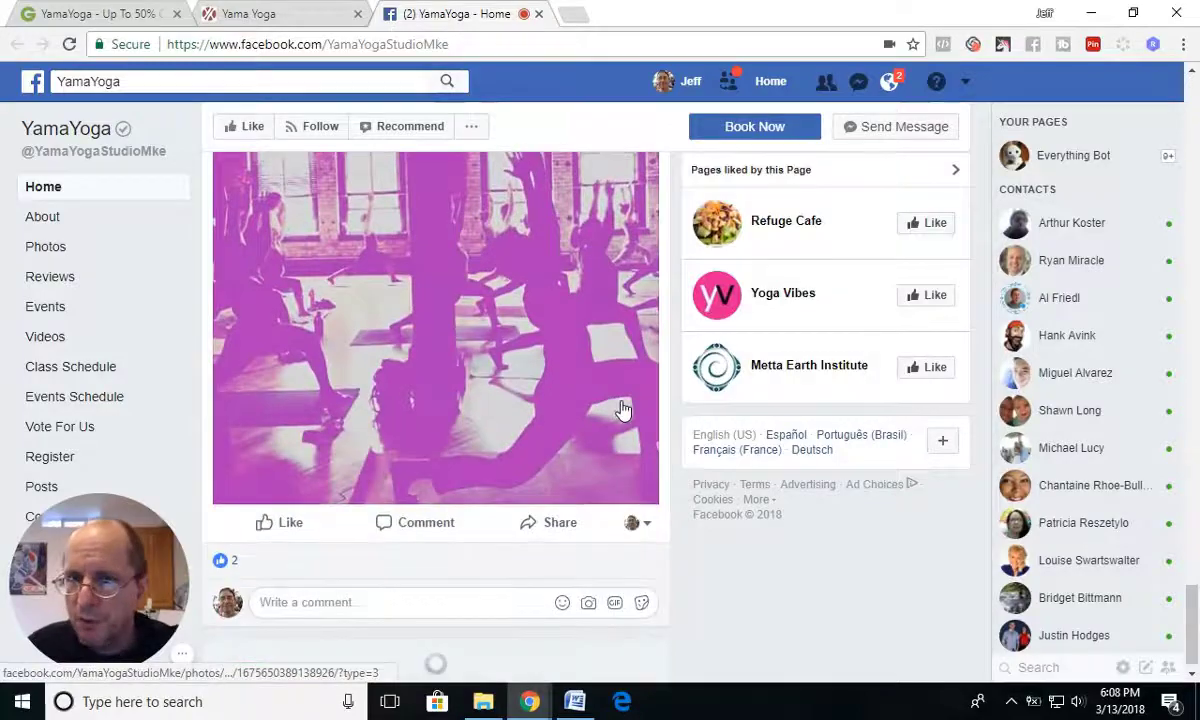
pyautogui.scroll(10, 617, 410)
pyautogui.scroll(8, 629, 382)
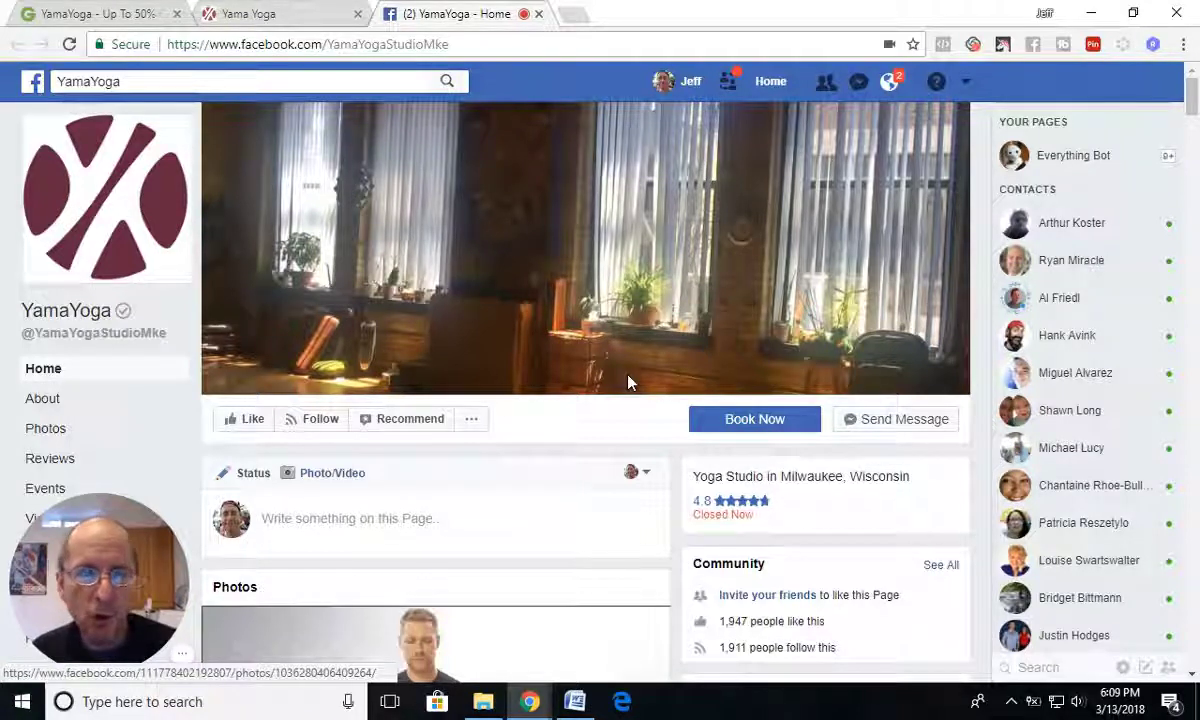
# - Open the booking page linked from YamaYoga's Facebook page, look over its class schedule, and close it
pyautogui.click(757, 424)
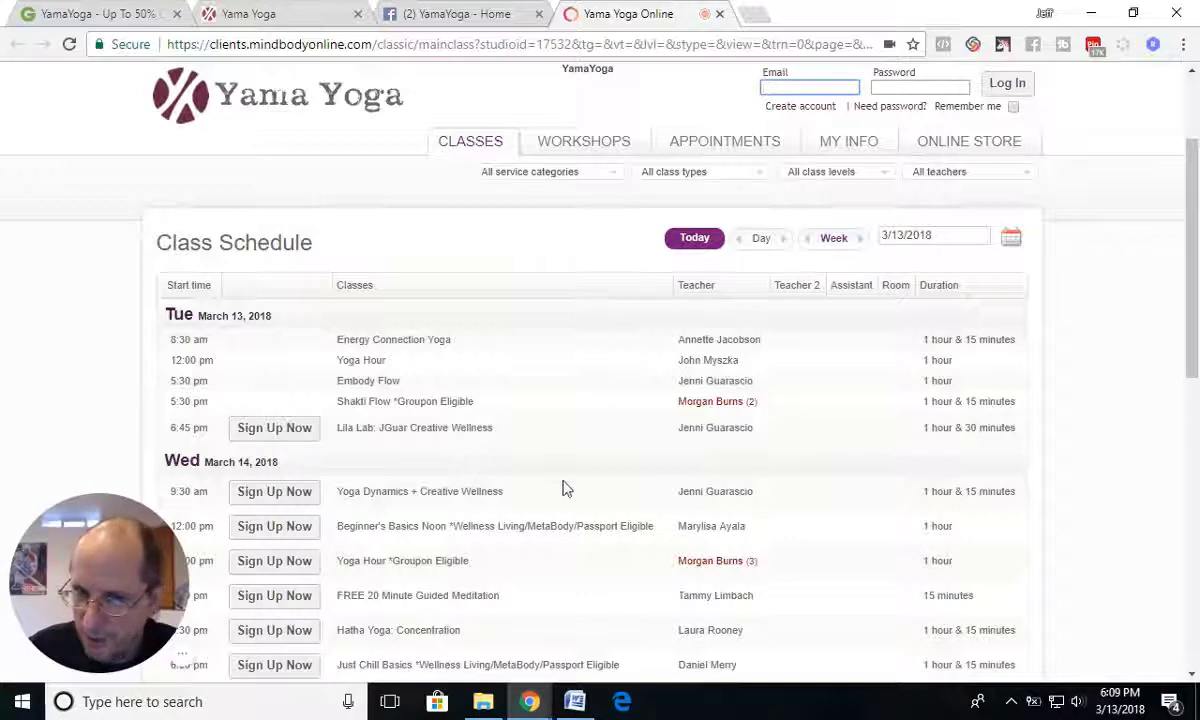
pyautogui.click(302, 16)
pyautogui.click(617, 16)
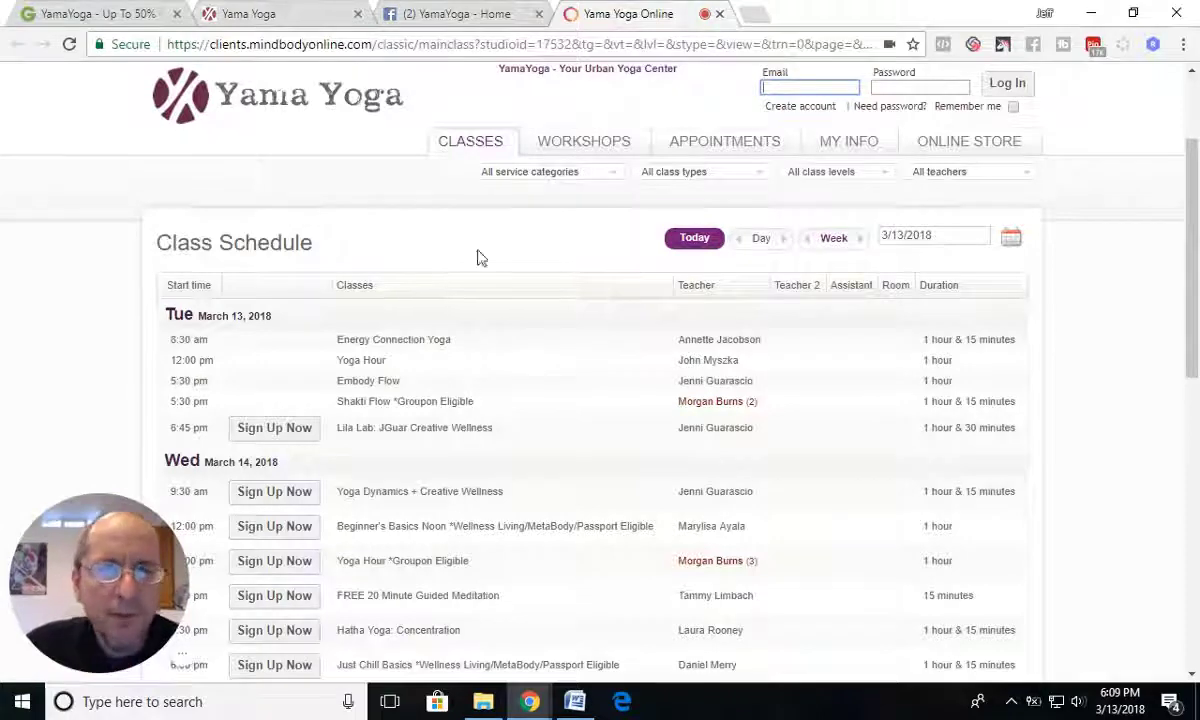
pyautogui.click(719, 14)
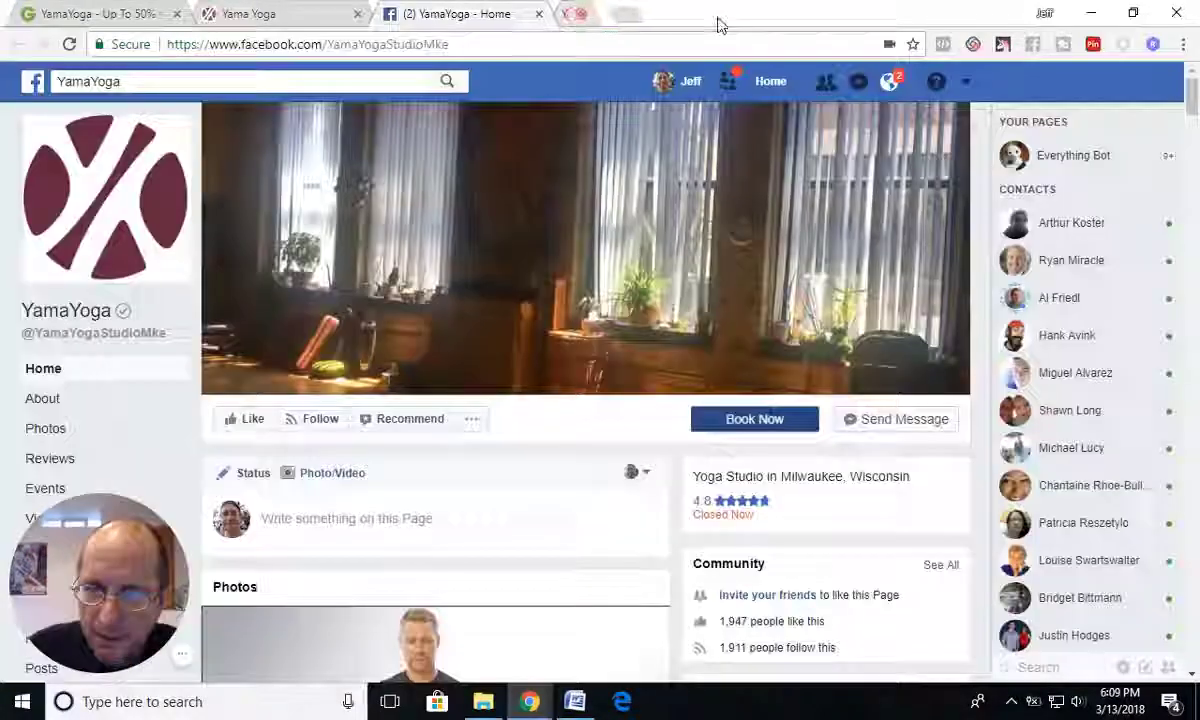
# - Open a message chat with YamaYoga, review its preset question options, and close the chat
pyautogui.click(895, 424)
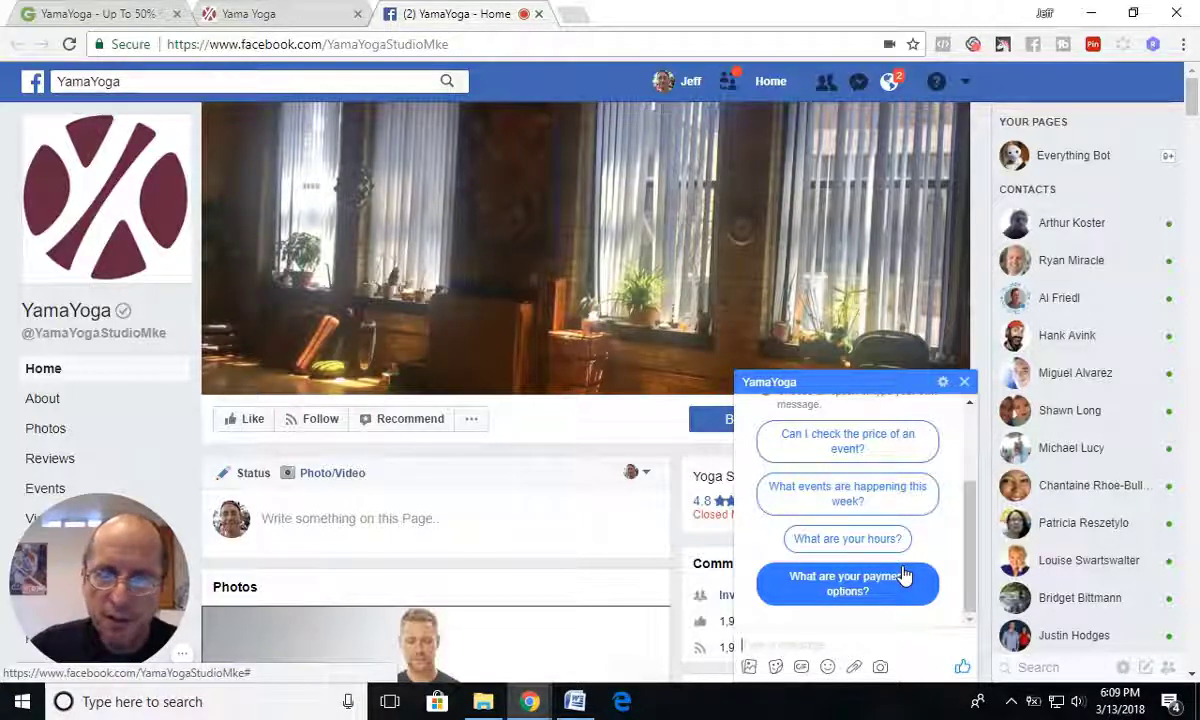
pyautogui.scroll(5, 862, 600)
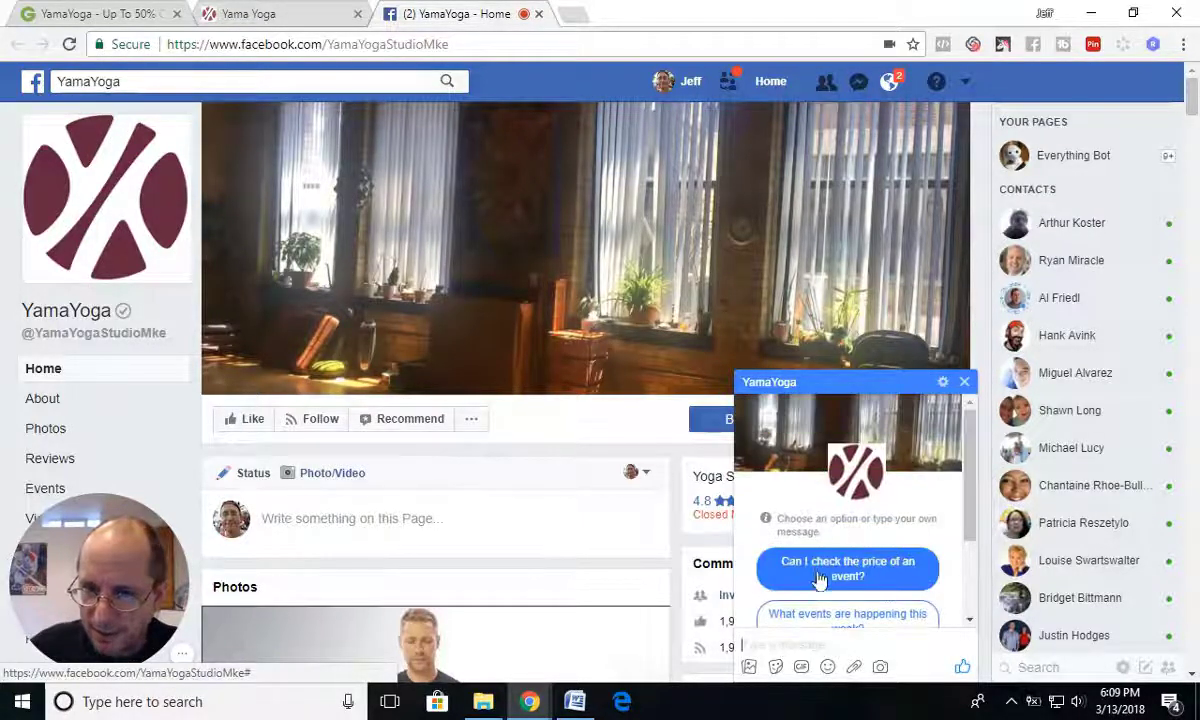
pyautogui.scroll(-1, 815, 578)
pyautogui.scroll(2, 815, 578)
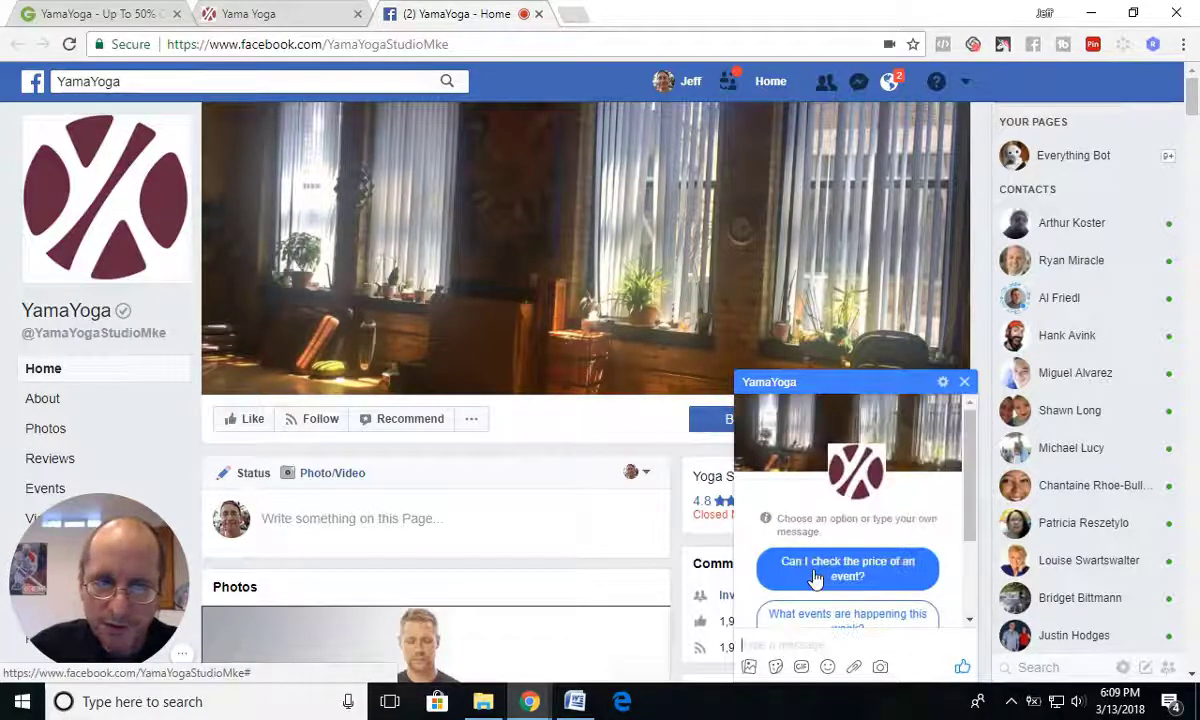
pyautogui.click(965, 384)
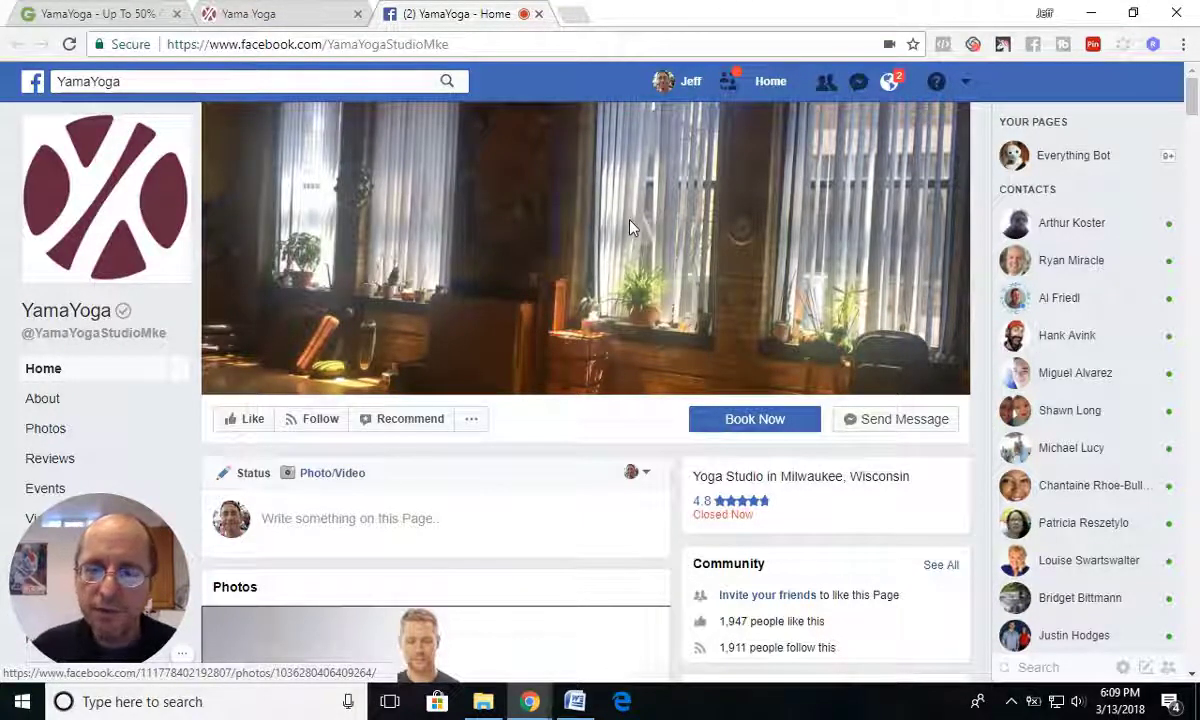
# - Return to the YamaYoga deal on Groupon and review its headline offer and pricing
pyautogui.click(129, 16)
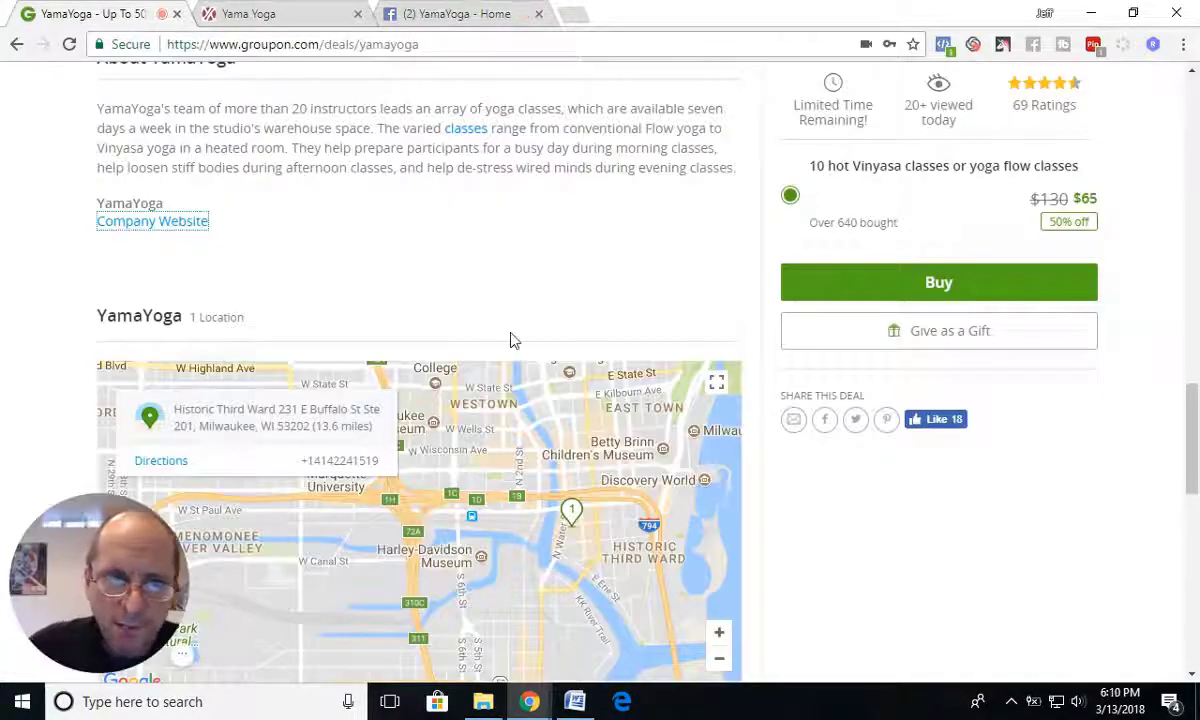
pyautogui.scroll(15, 510, 340)
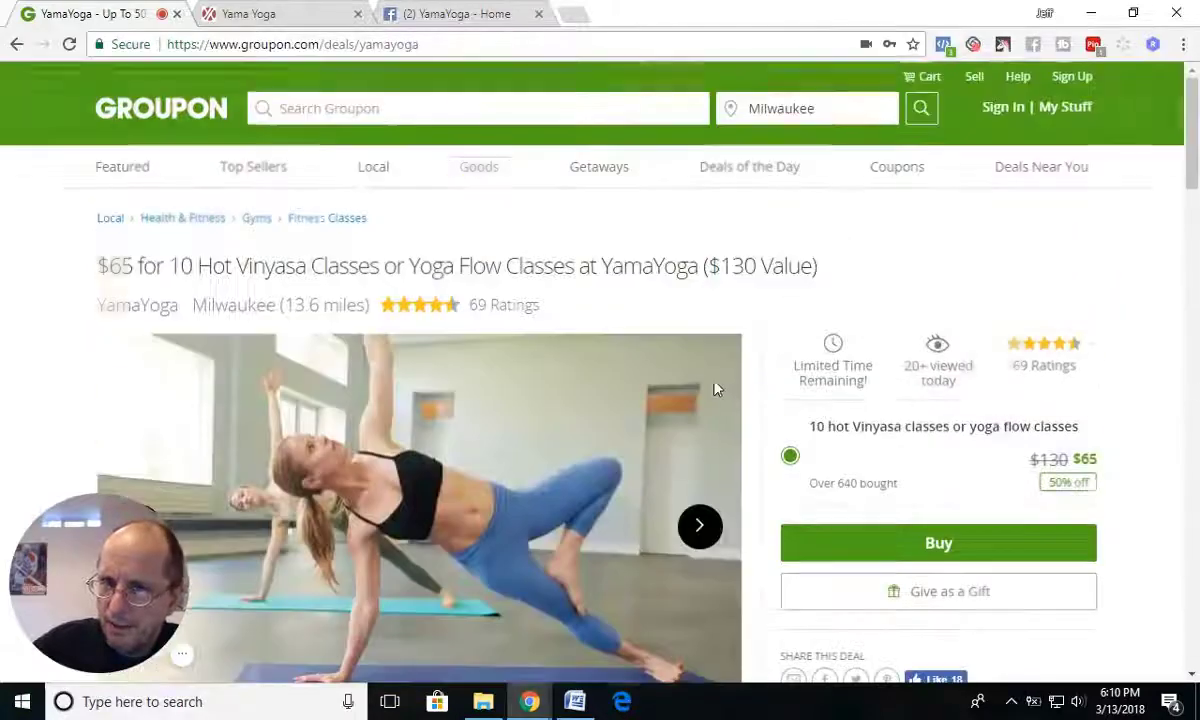
pyautogui.scroll(-2, 718, 388)
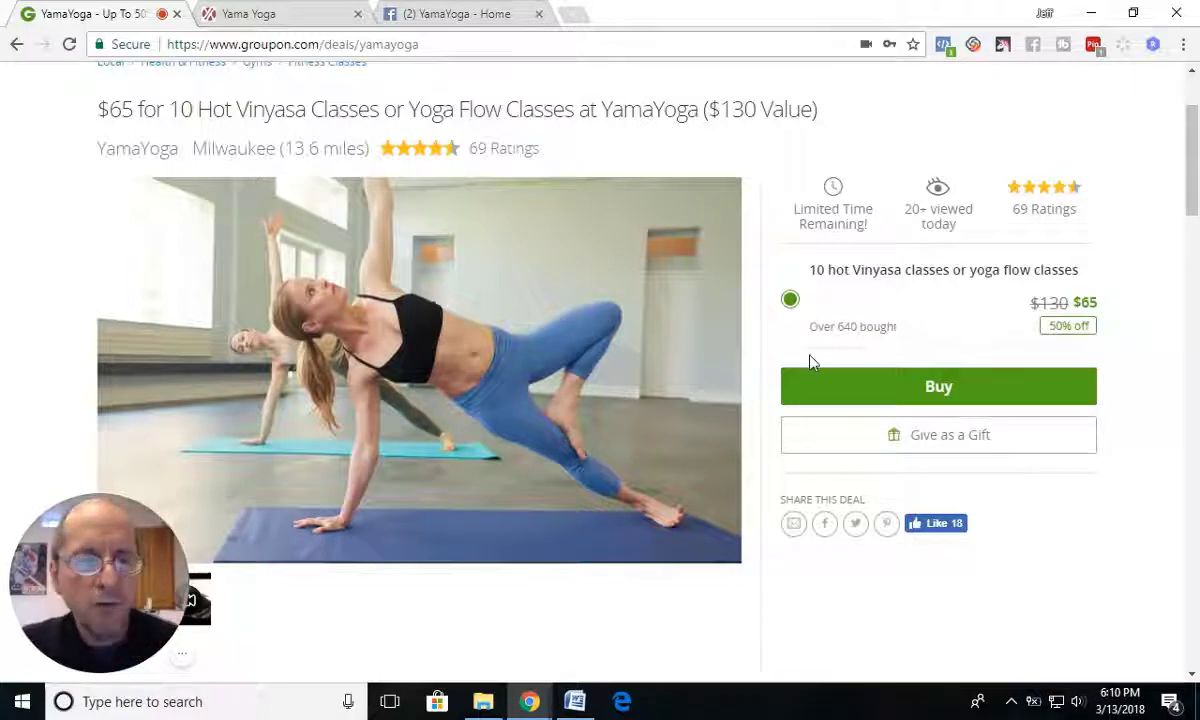
# - Switch to ManyChat in a new browser tab and open the Test folder among its flows
pyautogui.click(571, 18)
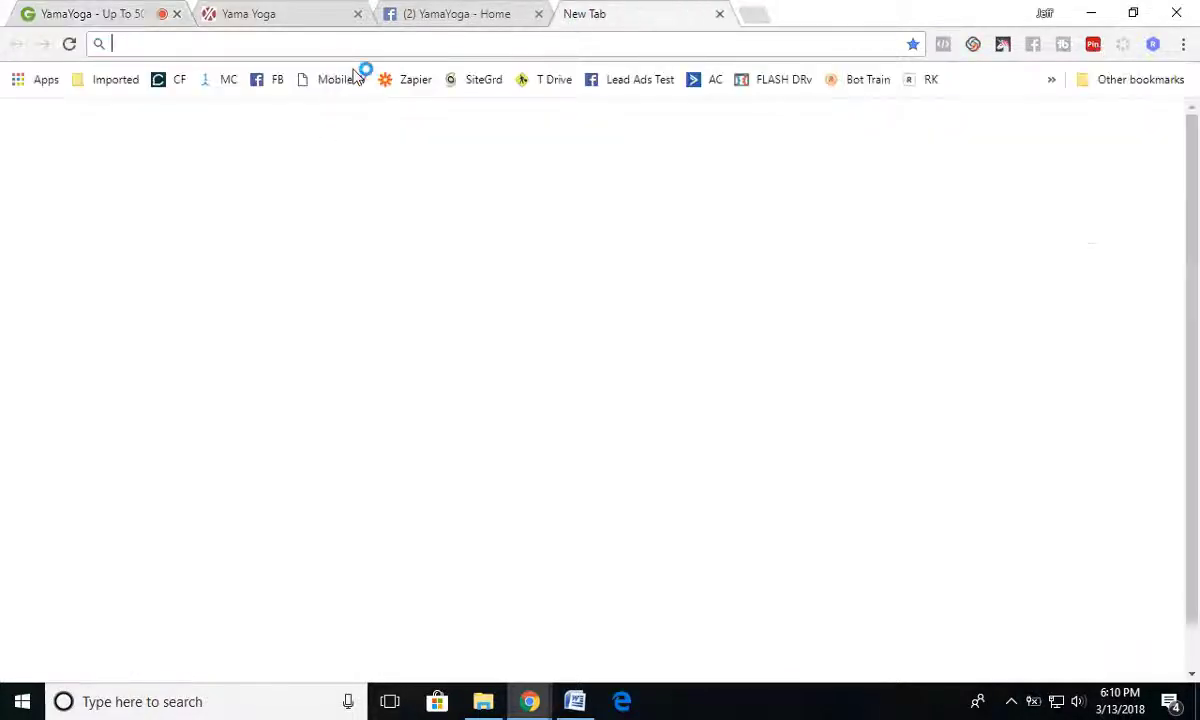
pyautogui.click(229, 80)
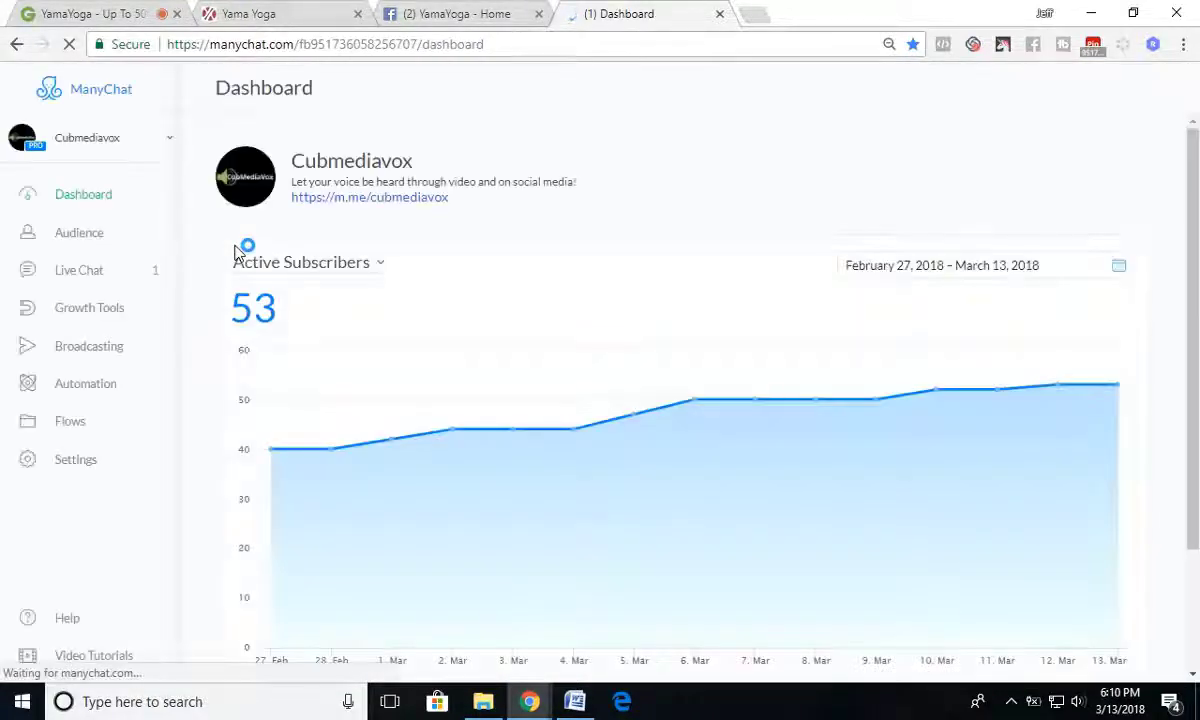
pyautogui.moveTo(88, 621)
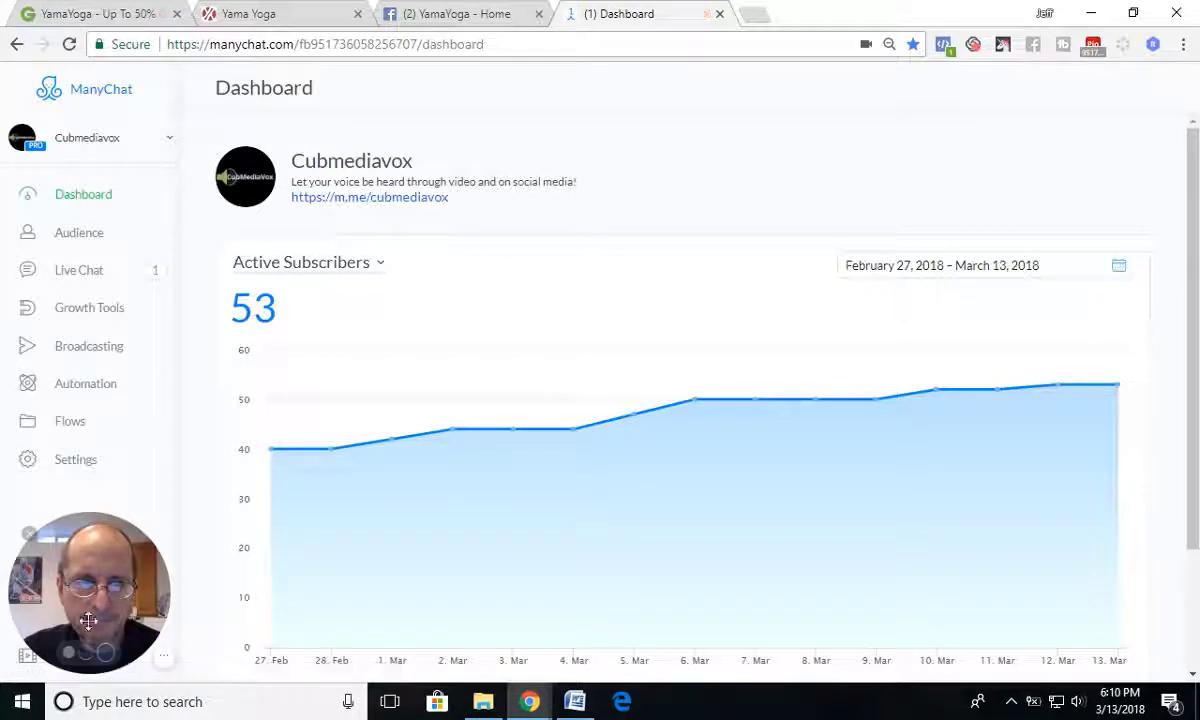
pyautogui.moveTo(90, 617)
pyautogui.mouseDown()
pyautogui.moveTo(103, 575)
pyautogui.moveTo(97, 623)
pyautogui.mouseUp()
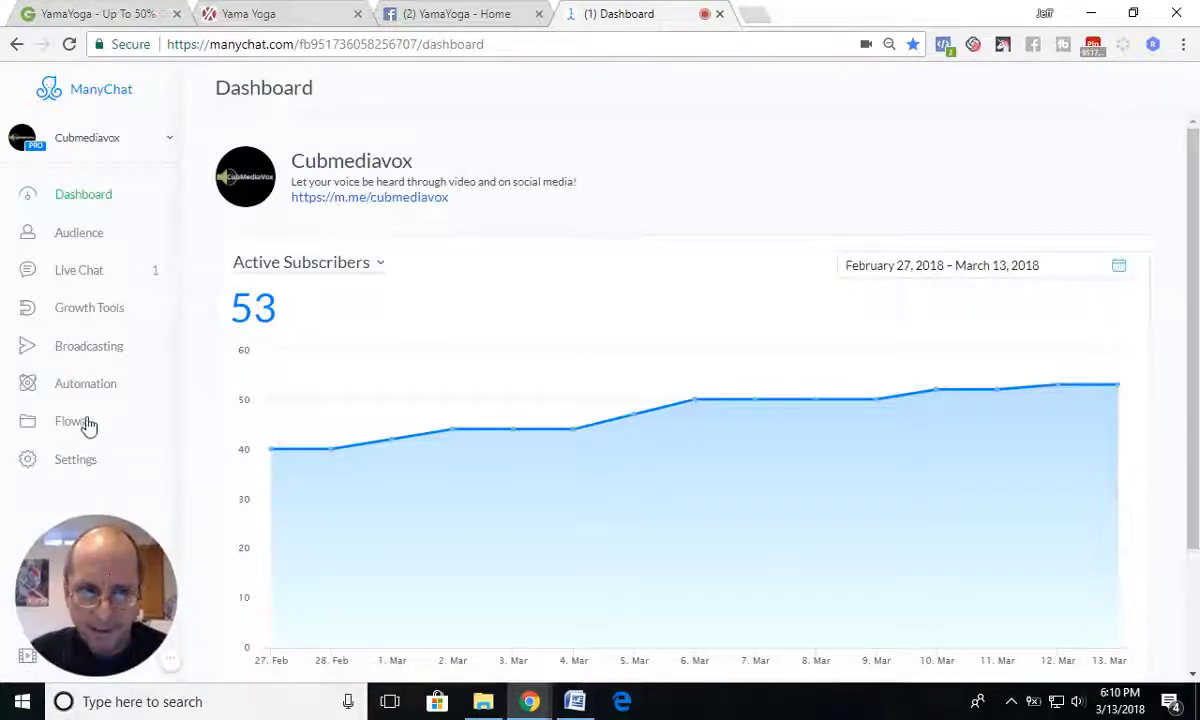
pyautogui.click(85, 423)
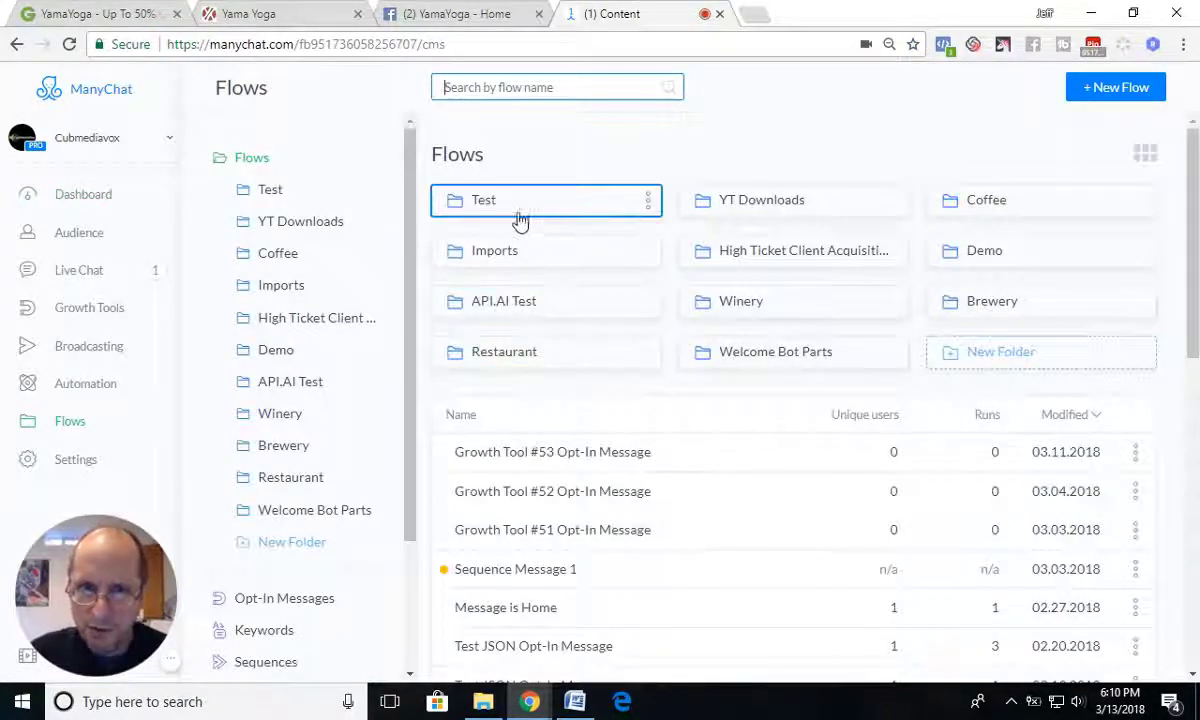
pyautogui.click(515, 217)
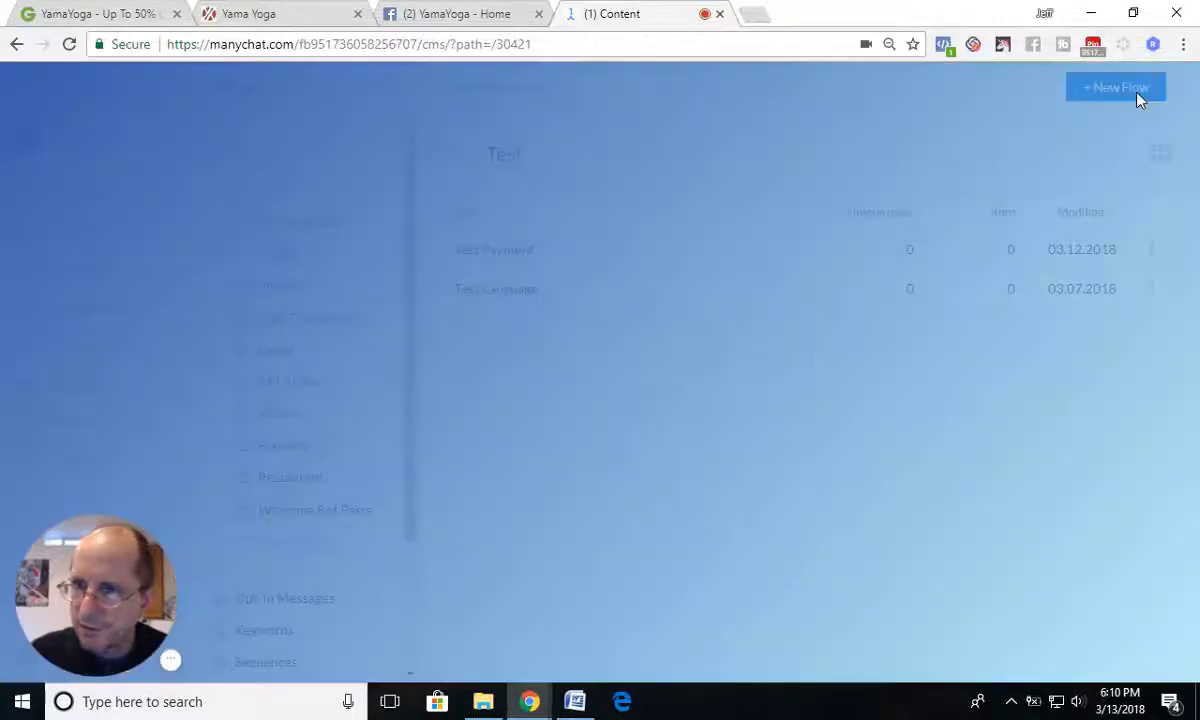
# - Create a new flow named "Groupon - Yoga" in the Test folder and bring its Starting Step into view
pyautogui.click(1125, 90)
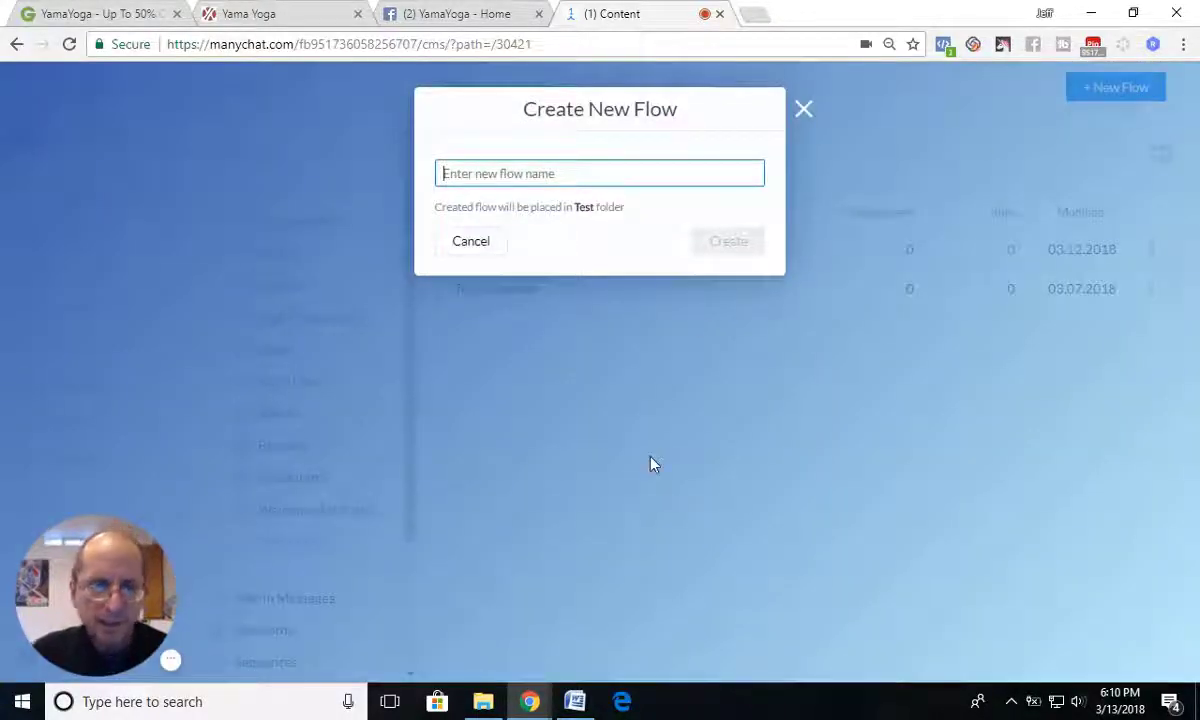
pyautogui.write('Groupon - Yoga')
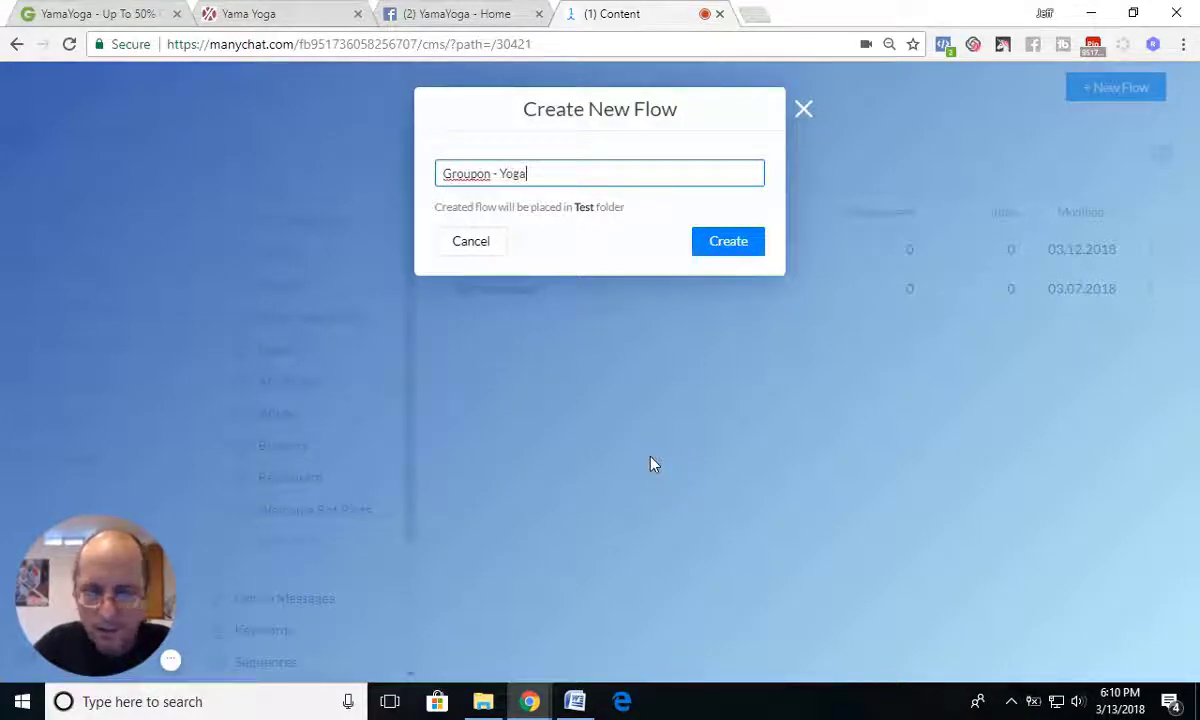
pyautogui.press('Return')
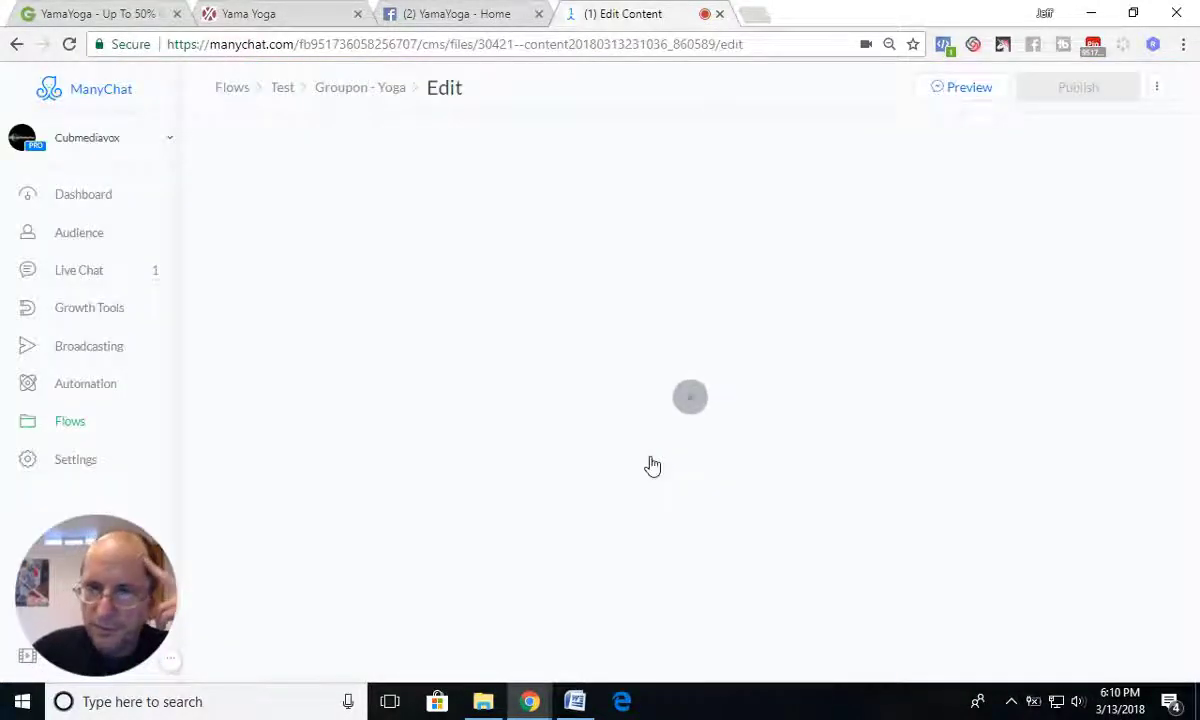
pyautogui.click(1085, 141)
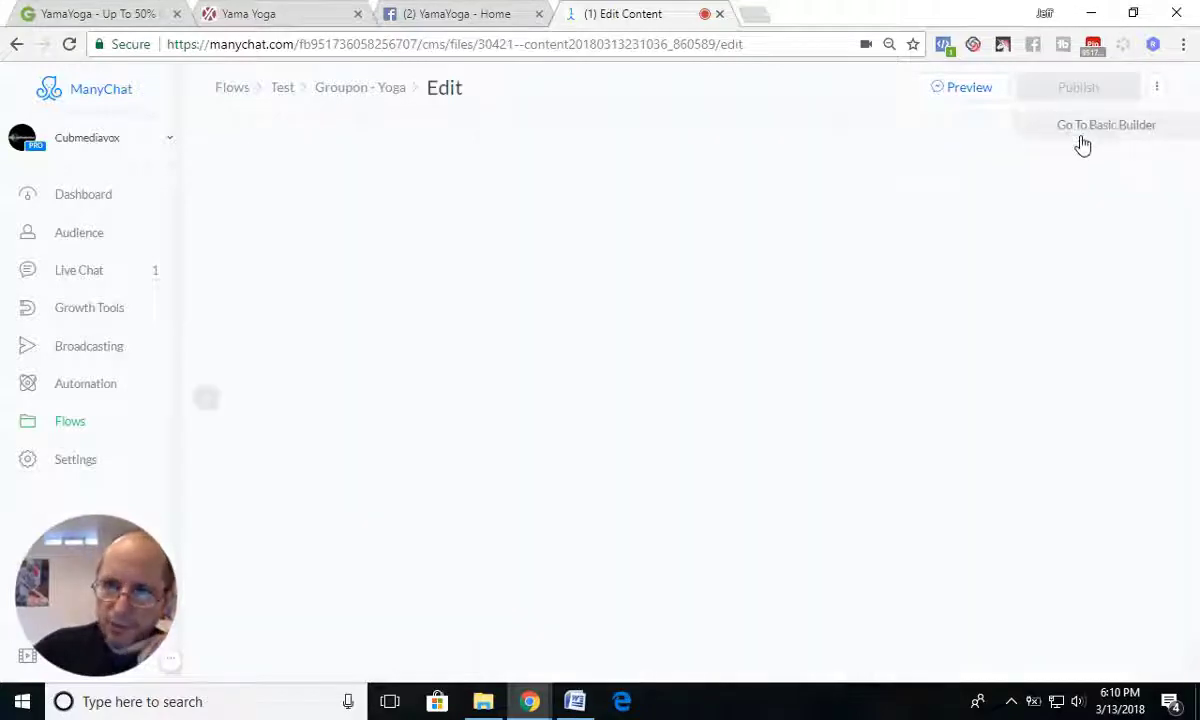
pyautogui.moveTo(703, 347); pyautogui.dragTo(656, 281)
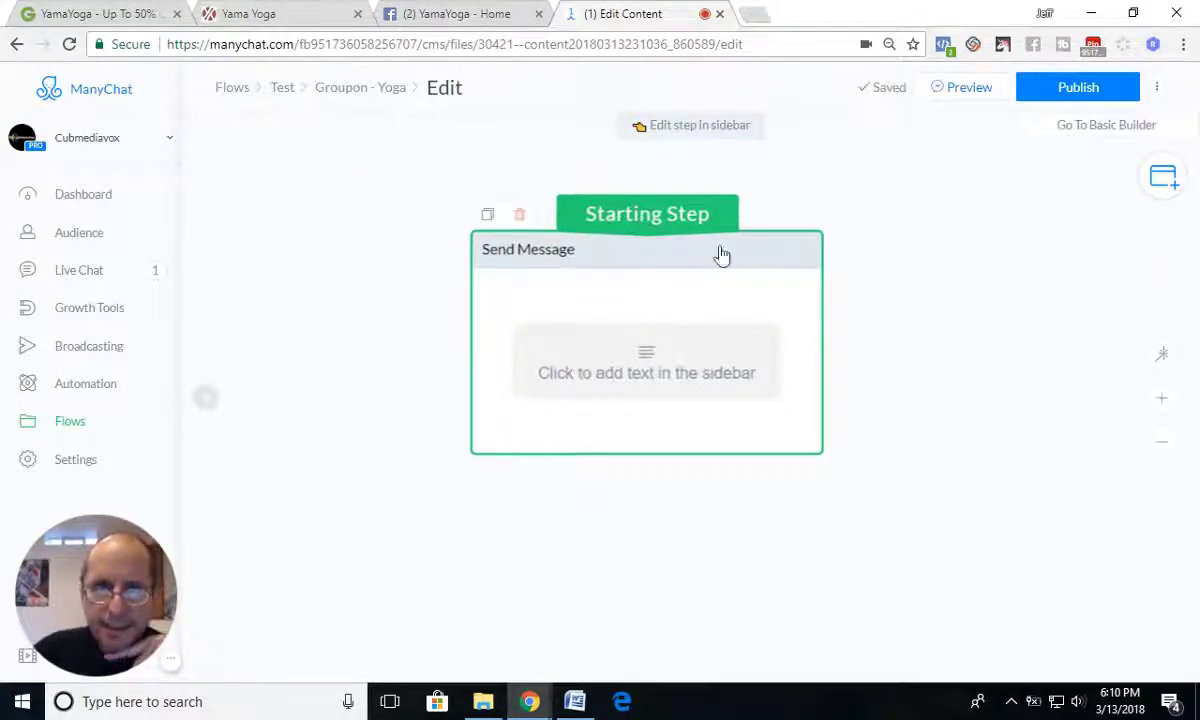
# - Revisit YamaYoga's Facebook page and Groupon deal, and go to the logo header of the Yama Yoga website
pyautogui.click(444, 16)
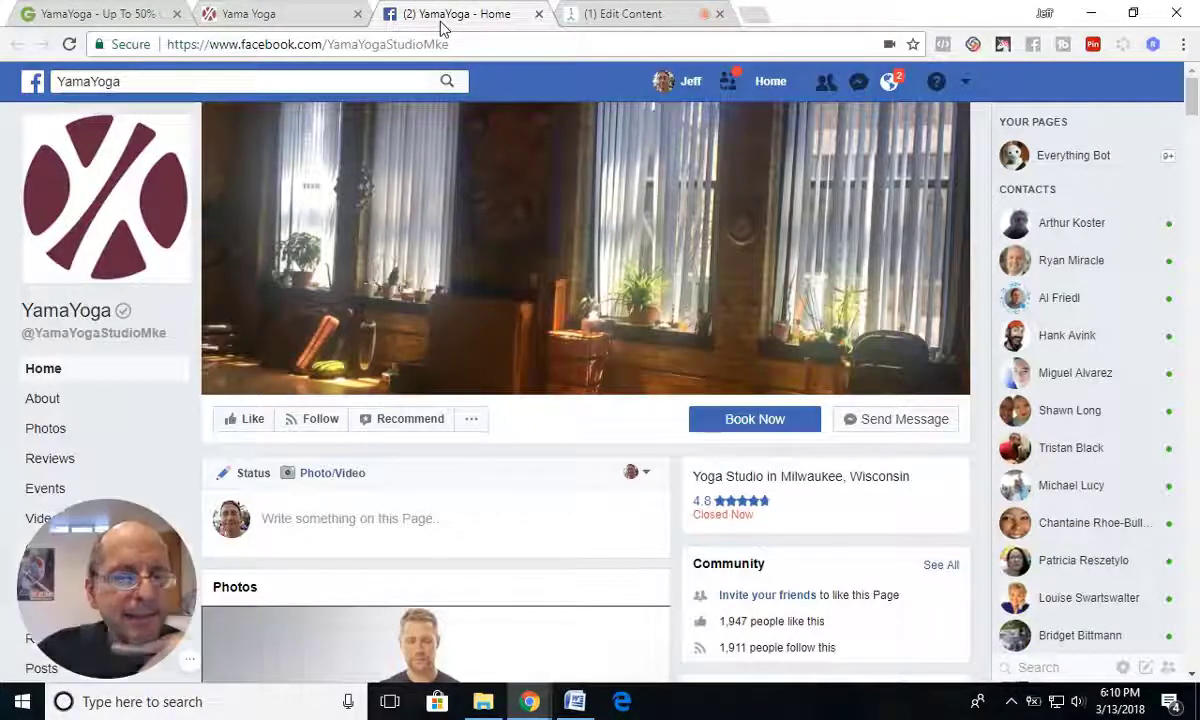
pyautogui.click(140, 18)
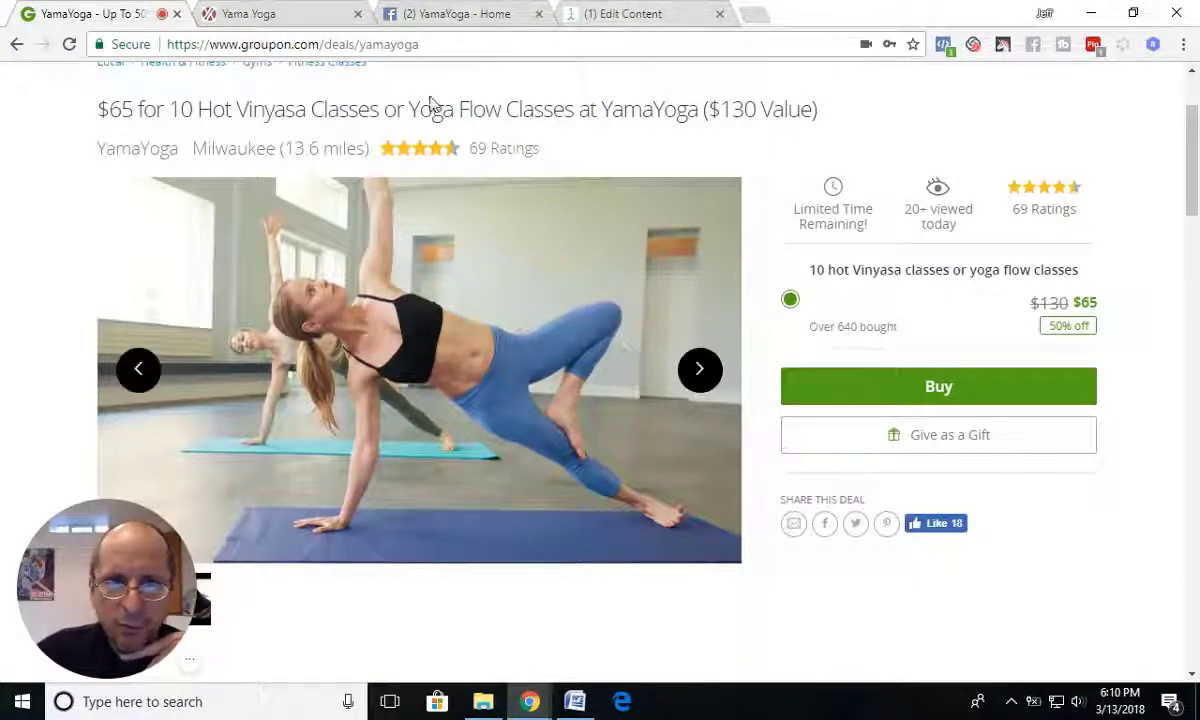
pyautogui.click(289, 18)
pyautogui.scroll(5, 353, 348)
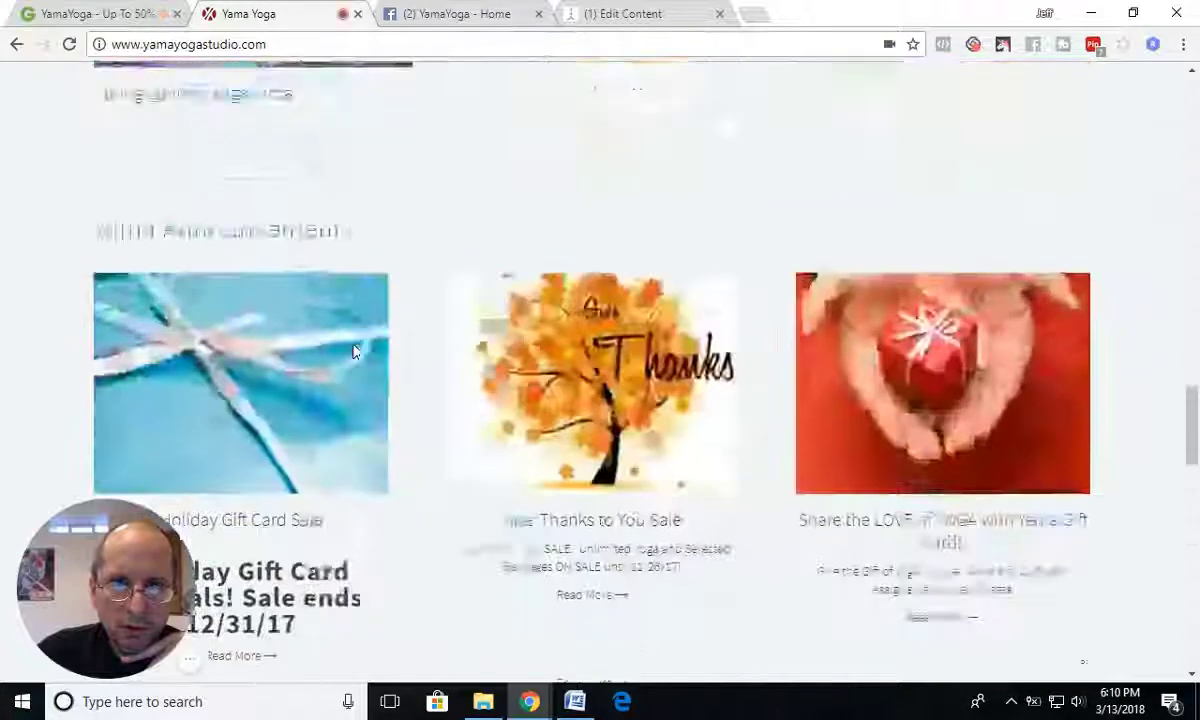
pyautogui.scroll(10, 353, 350)
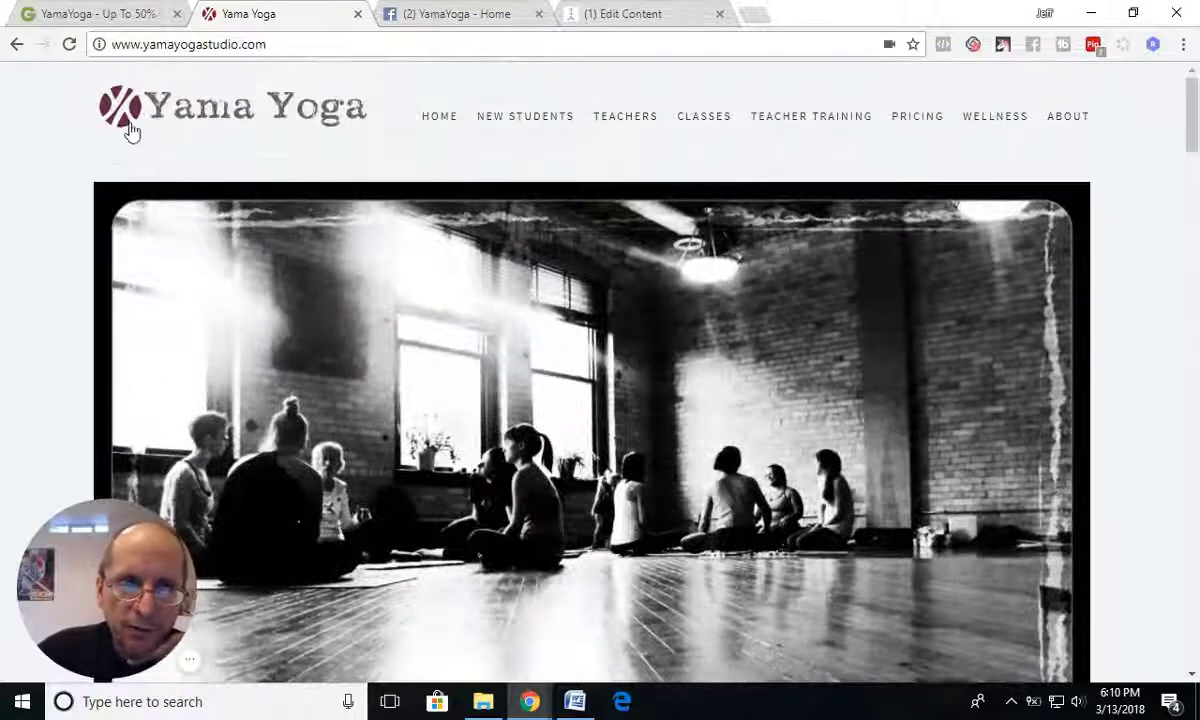
# - Start saving the Yama Yoga logo image and browse to the Bot Training folder inside Documents > JTS Media
pyautogui.rightClick(129, 114)
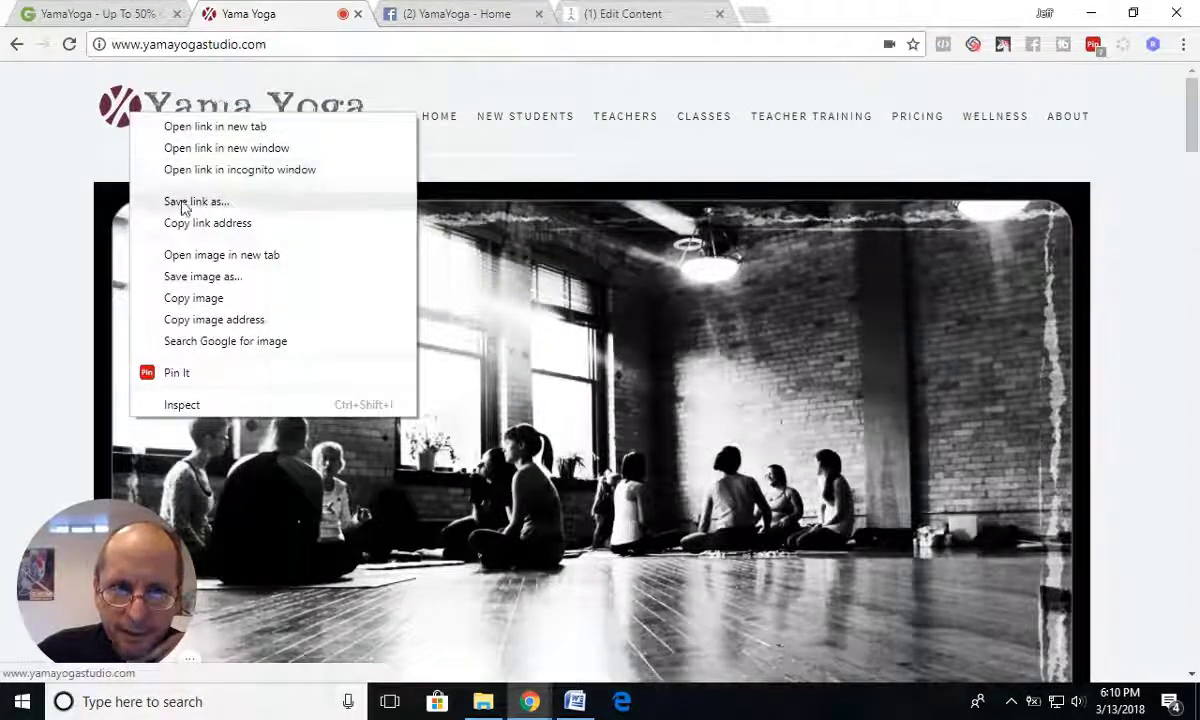
pyautogui.click(196, 276)
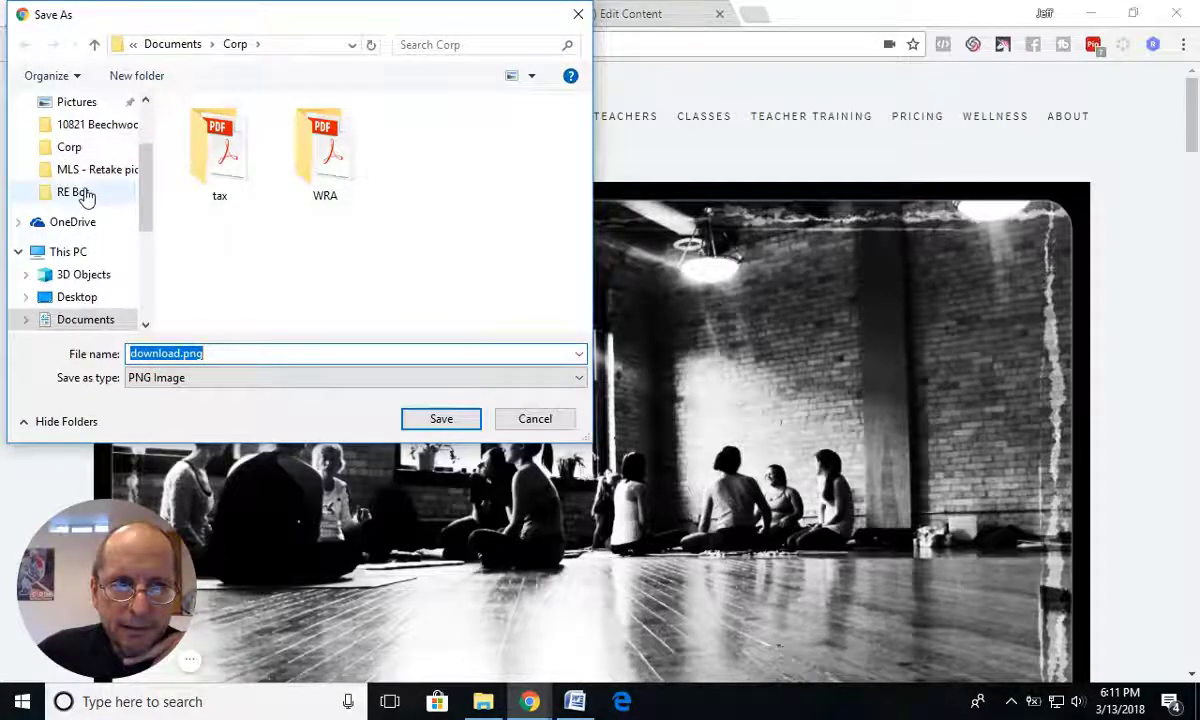
pyautogui.scroll(1, 86, 190)
pyautogui.click(85, 124)
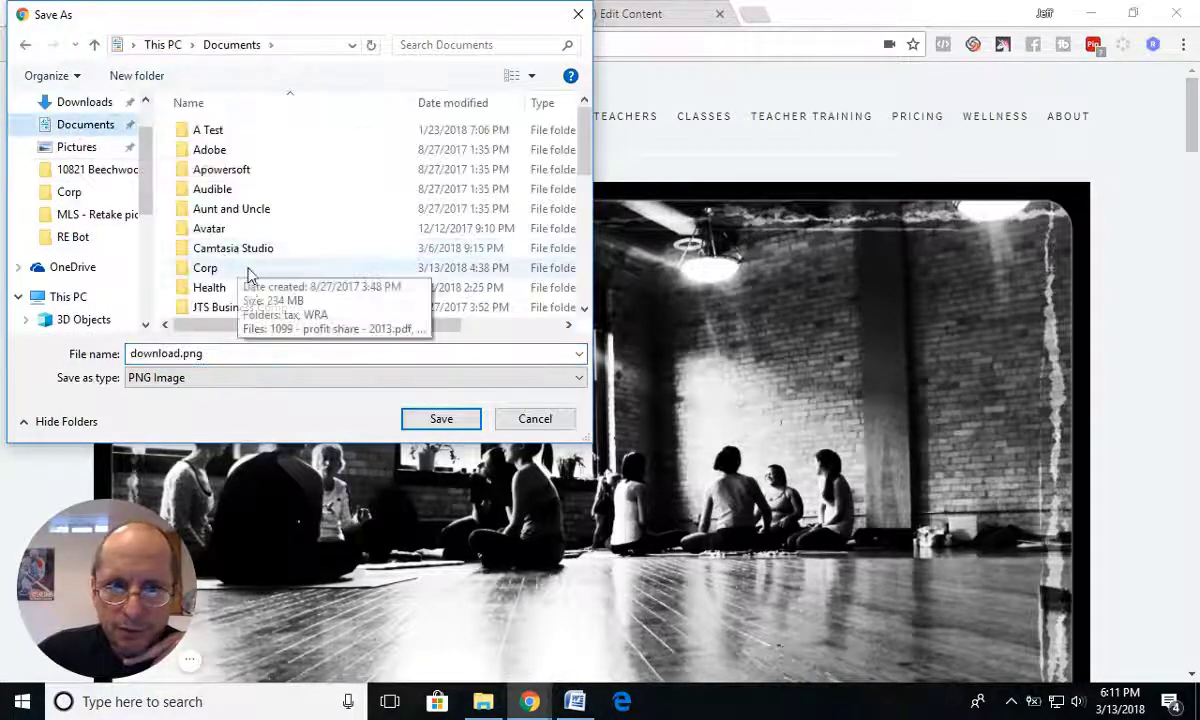
pyautogui.scroll(-1, 243, 290)
pyautogui.doubleClick(227, 247)
pyautogui.scroll(-4, 263, 254)
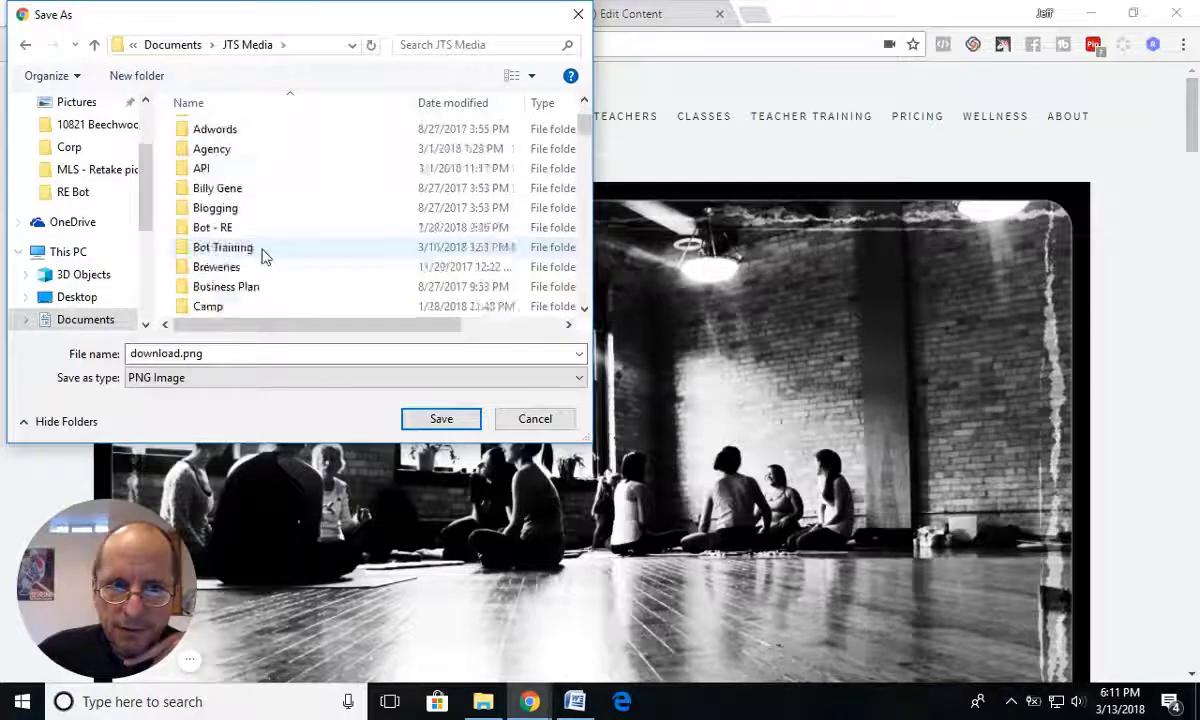
pyautogui.scroll(4, 263, 254)
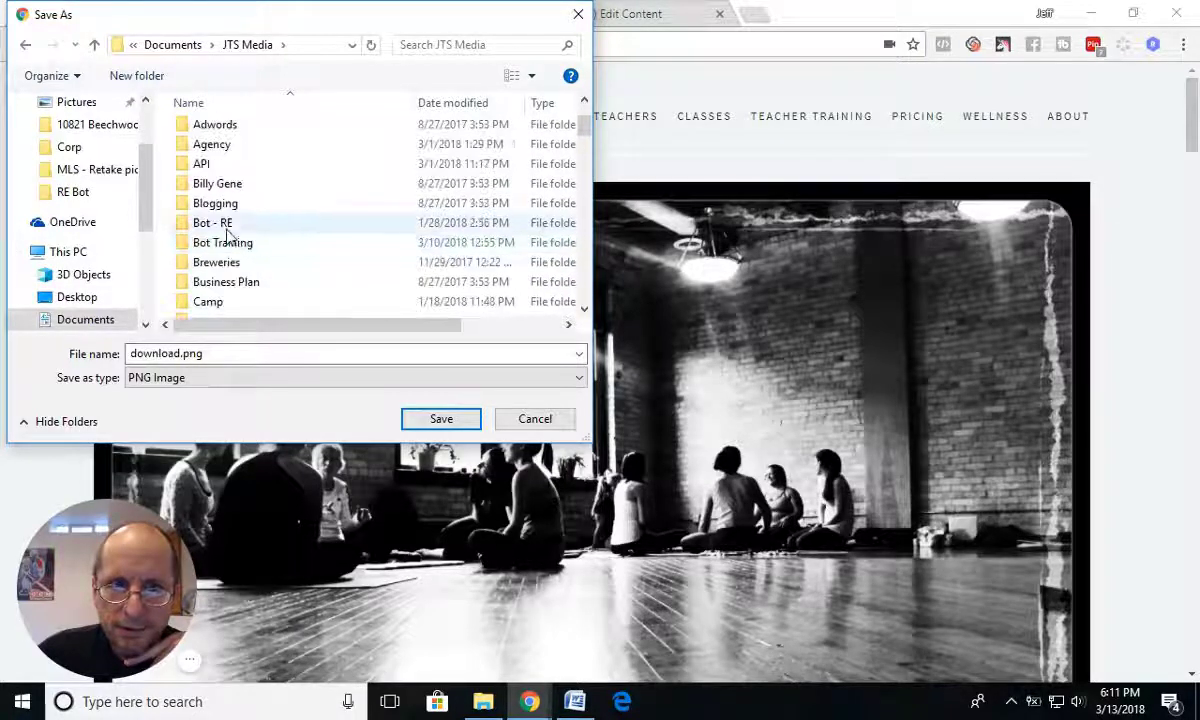
pyautogui.doubleClick(222, 247)
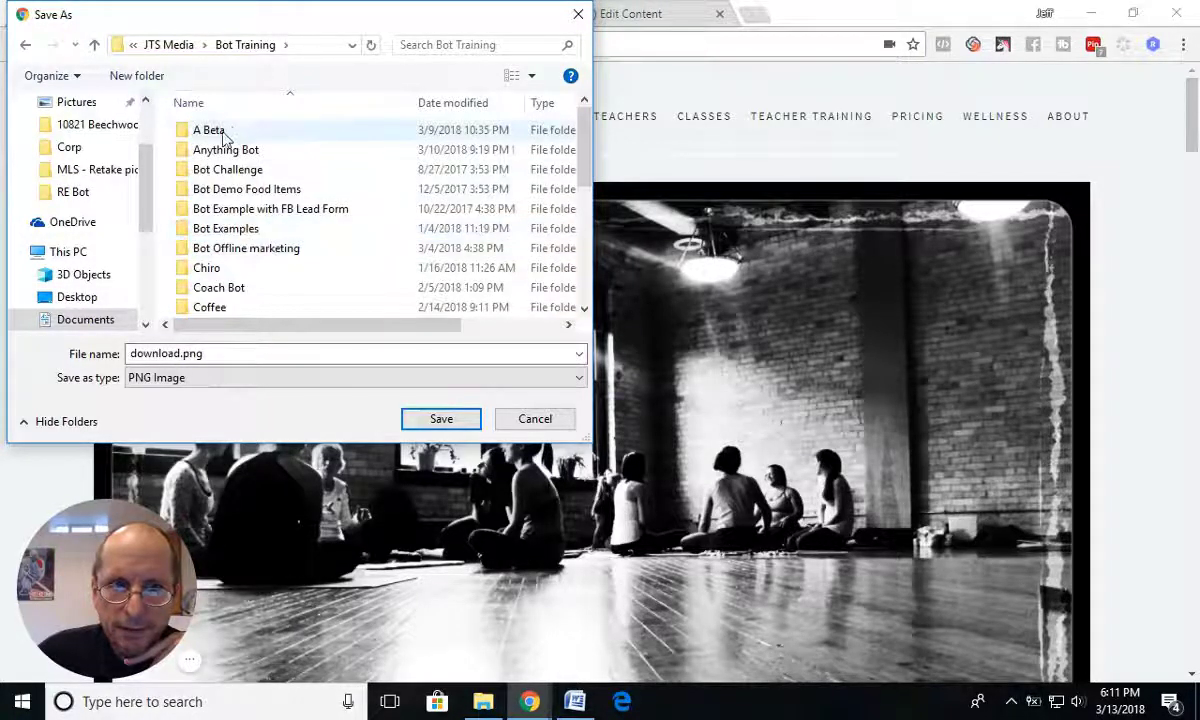
# - Create a folder named "A Yoga demo" in Bot Training and save the logo there as download.png
pyautogui.click(138, 78)
pyautogui.write('A Yoga demo')
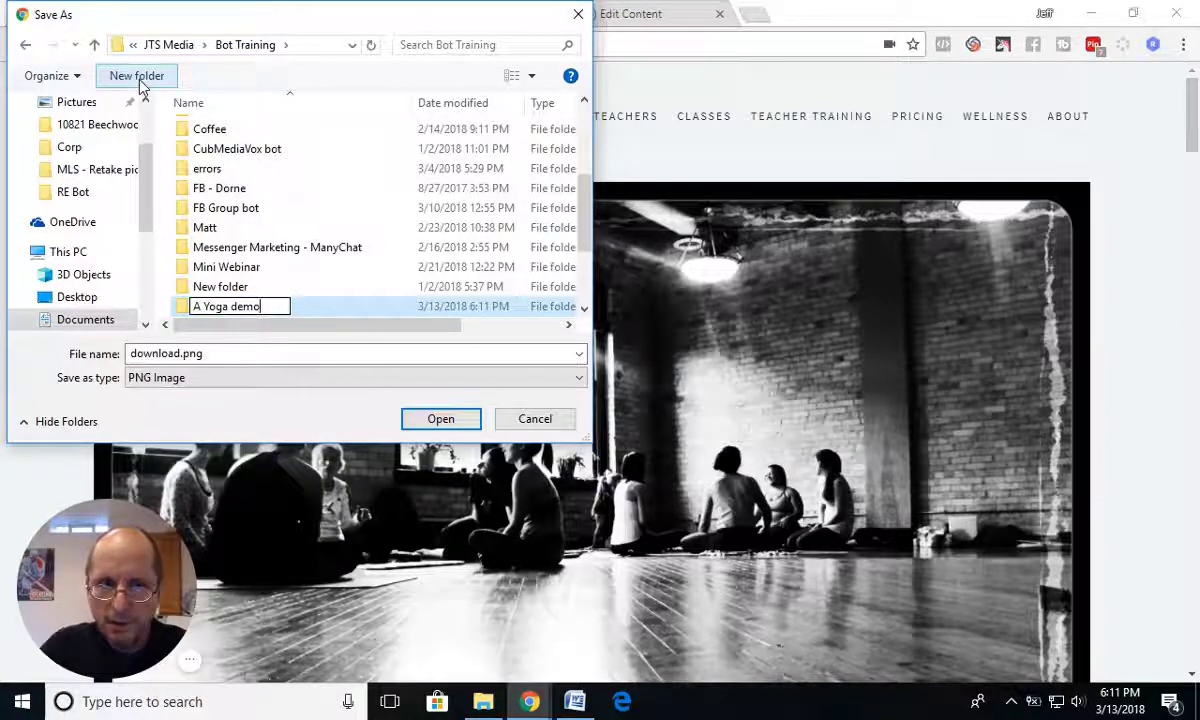
pyautogui.press('Return')
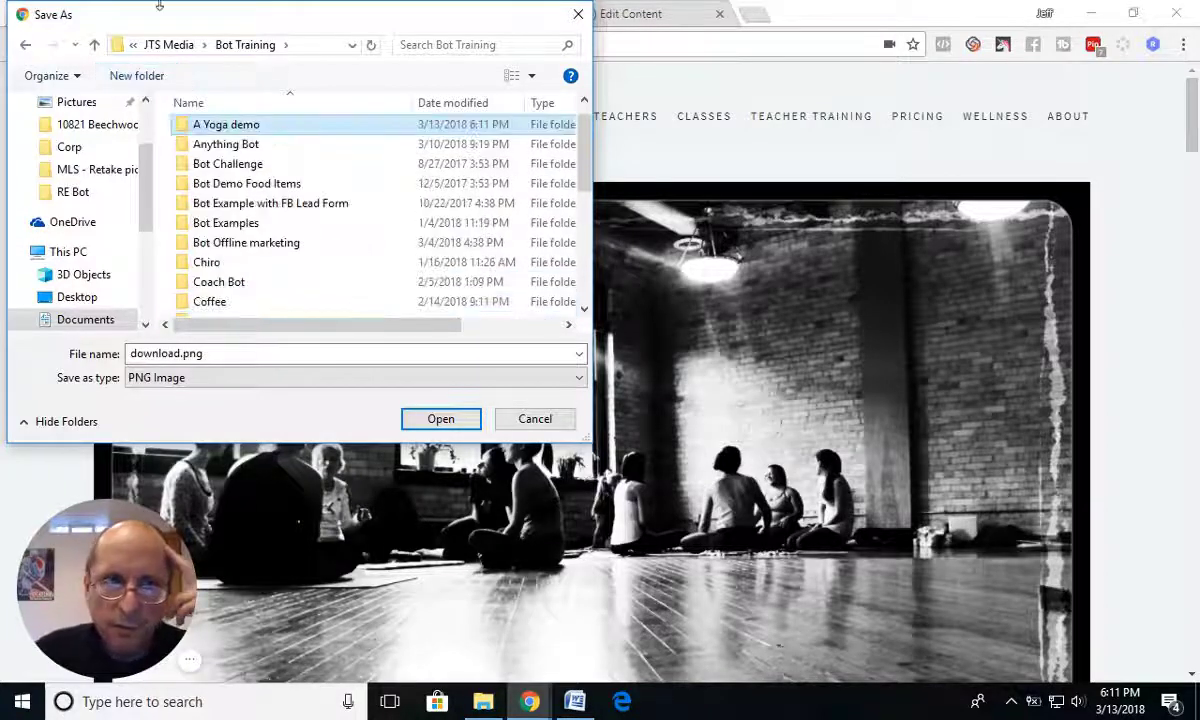
pyautogui.doubleClick(198, 130)
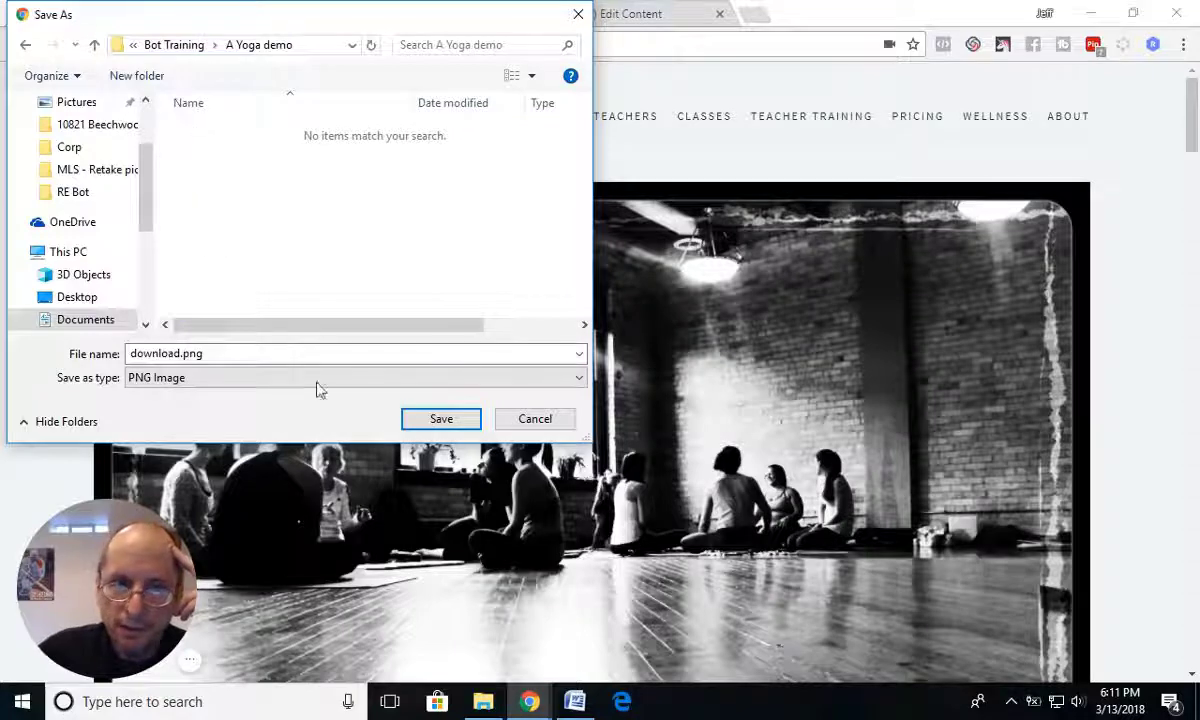
pyautogui.click(424, 424)
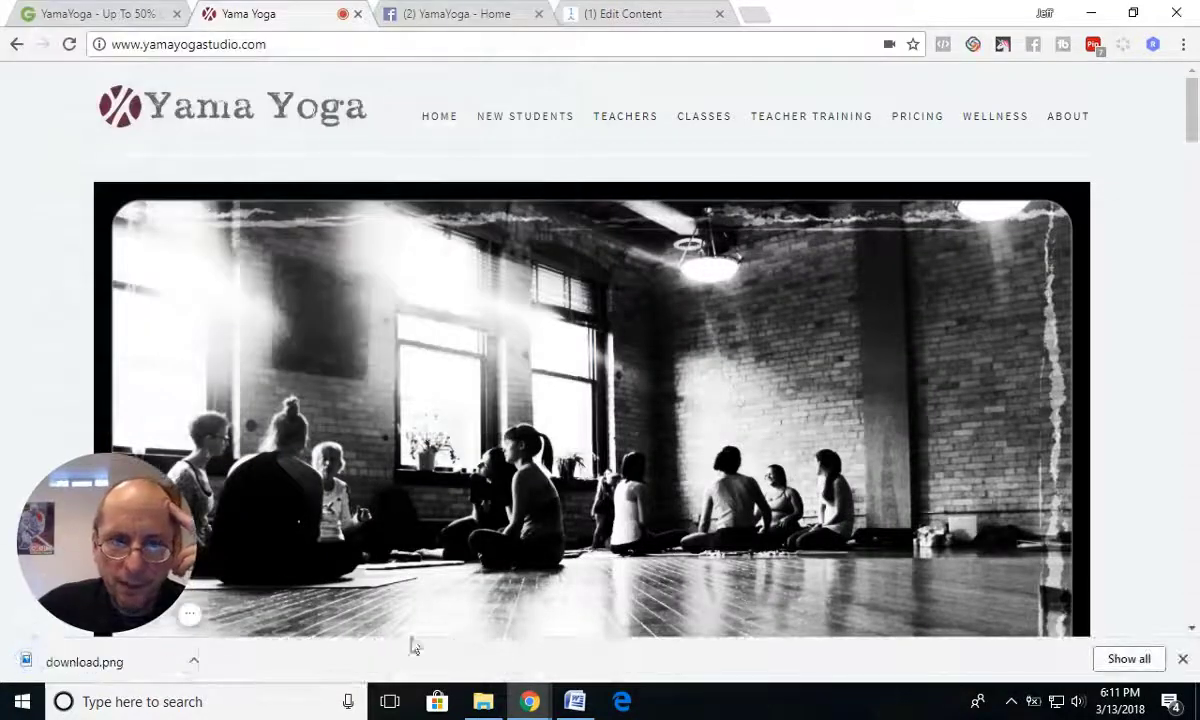
# - Preview the downloaded Yama Yoga logo, close it, and return to the ManyChat flow editor
pyautogui.click(113, 668)
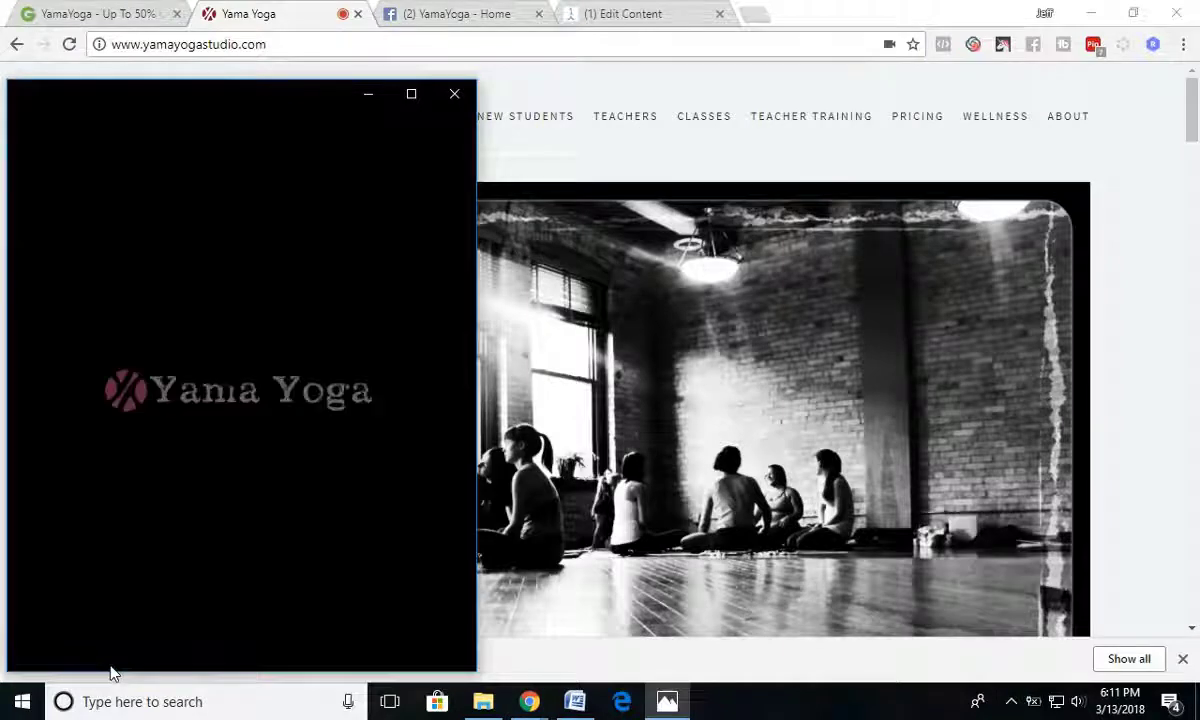
pyautogui.click(455, 94)
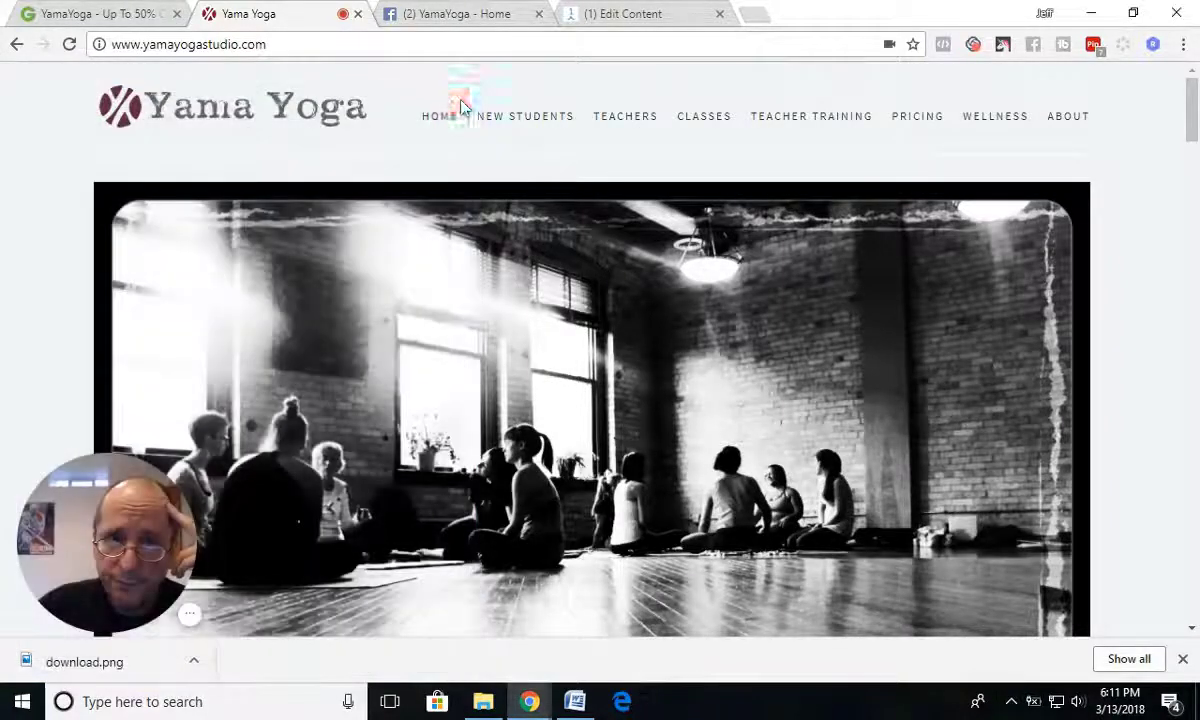
pyautogui.click(615, 14)
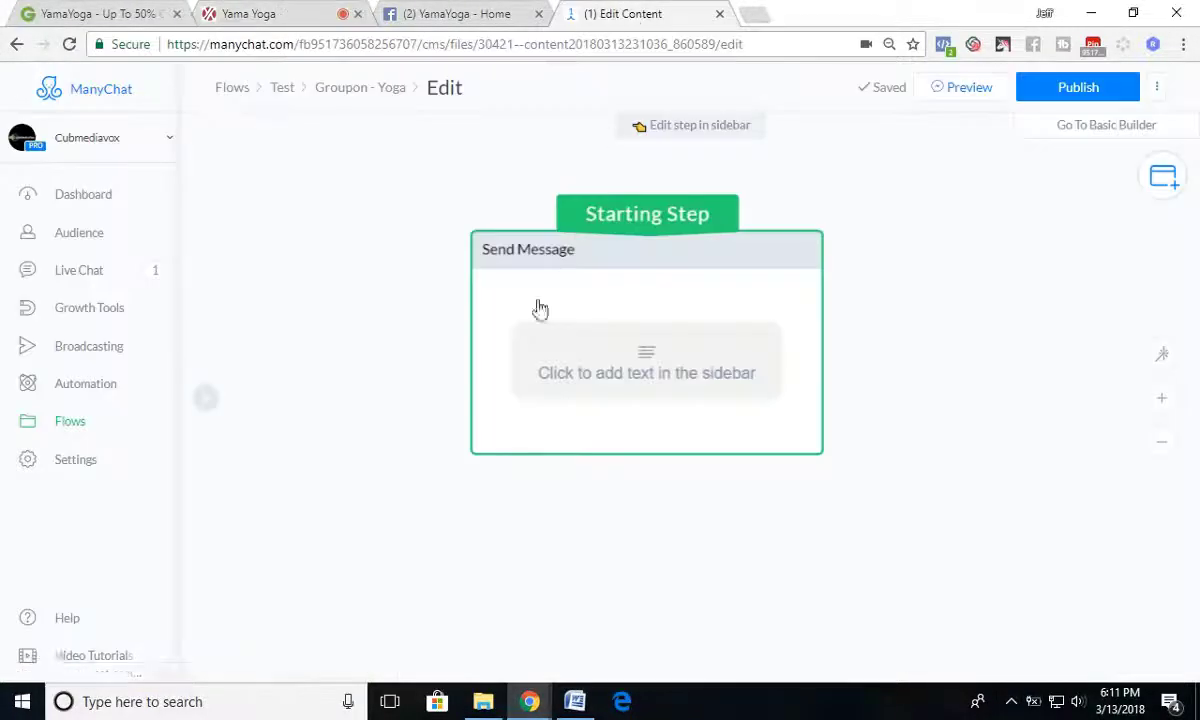
# - Add an image block above the text block in the Starting Step and upload the saved Yama Yoga logo into it
pyautogui.click(643, 320)
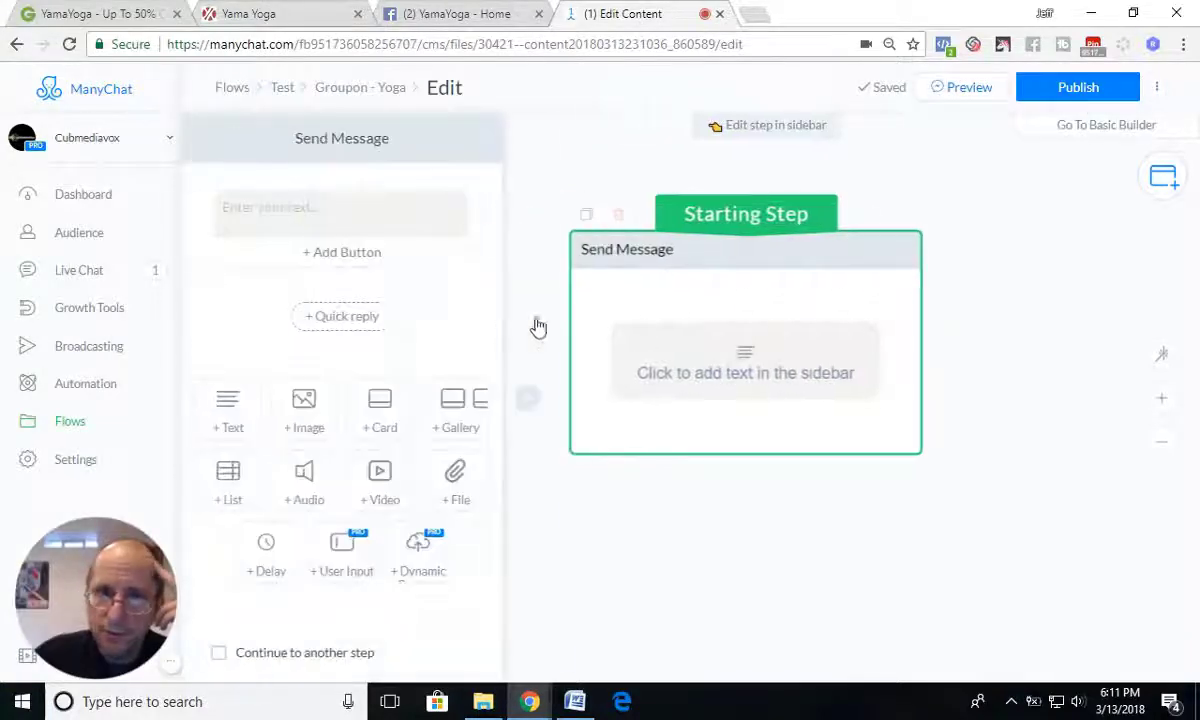
pyautogui.click(297, 211)
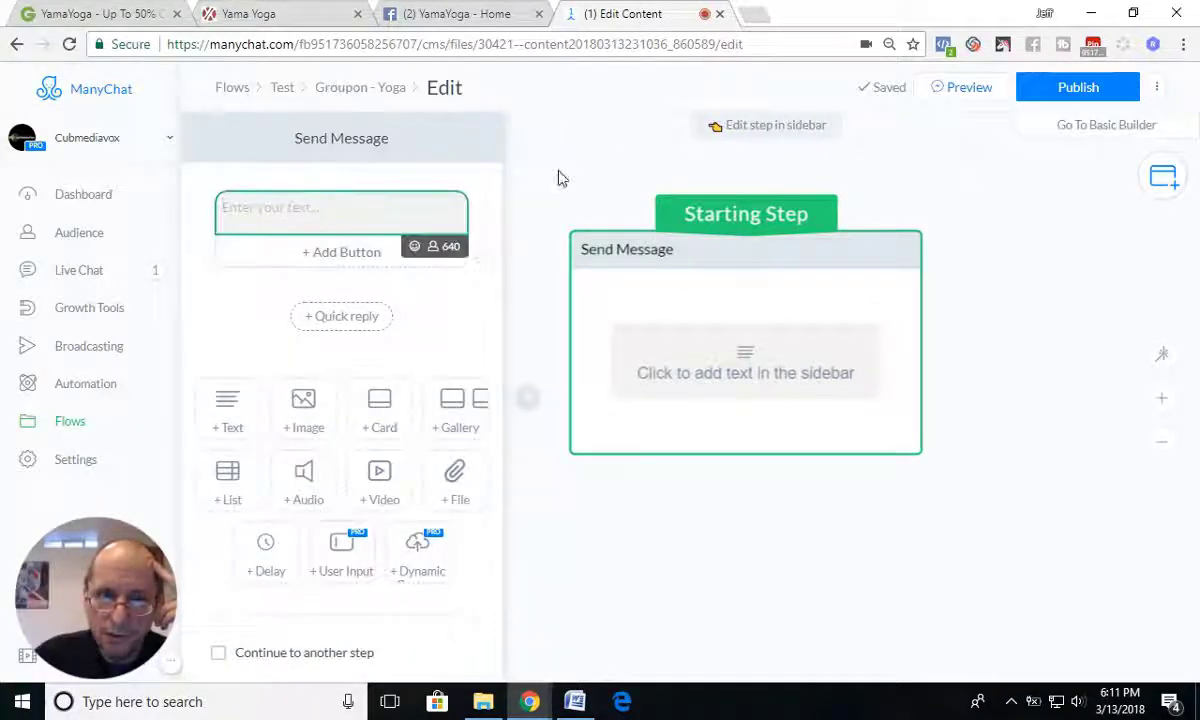
pyautogui.click(310, 421)
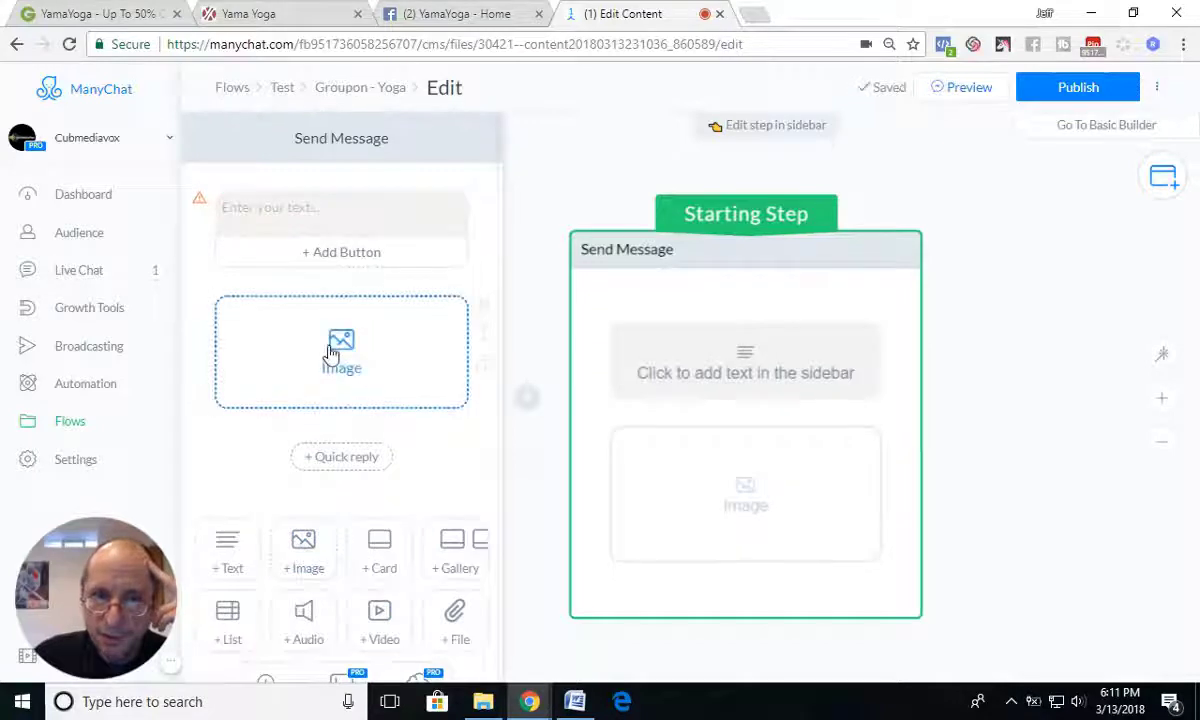
pyautogui.moveTo(483, 332); pyautogui.dragTo(482, 222)
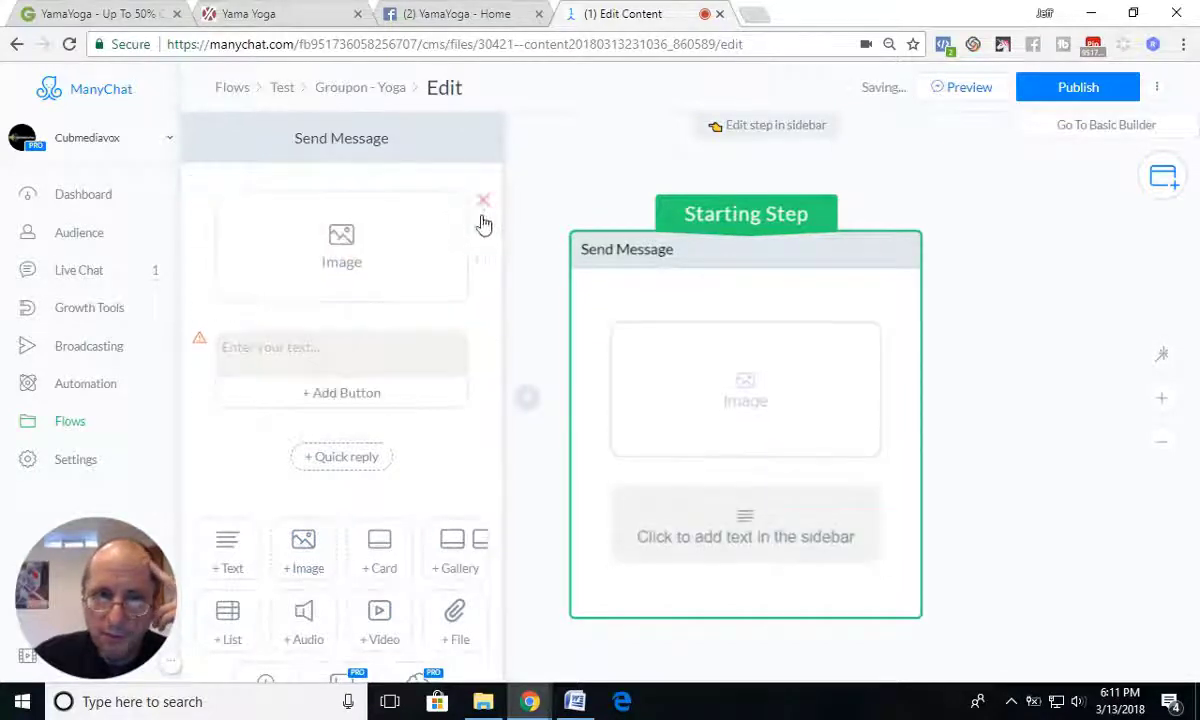
pyautogui.click(322, 225)
pyautogui.doubleClick(237, 193)
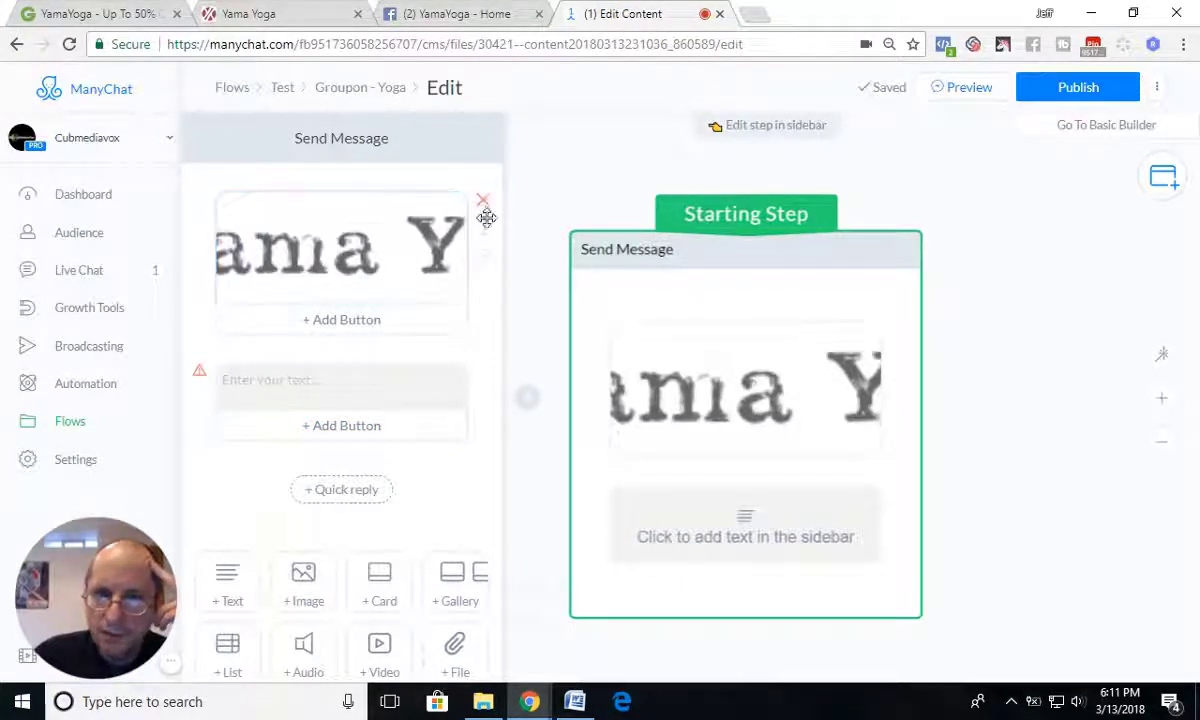
# - Search the web for "canva" in a new browser tab and go to the Canva home page
pyautogui.click(758, 18)
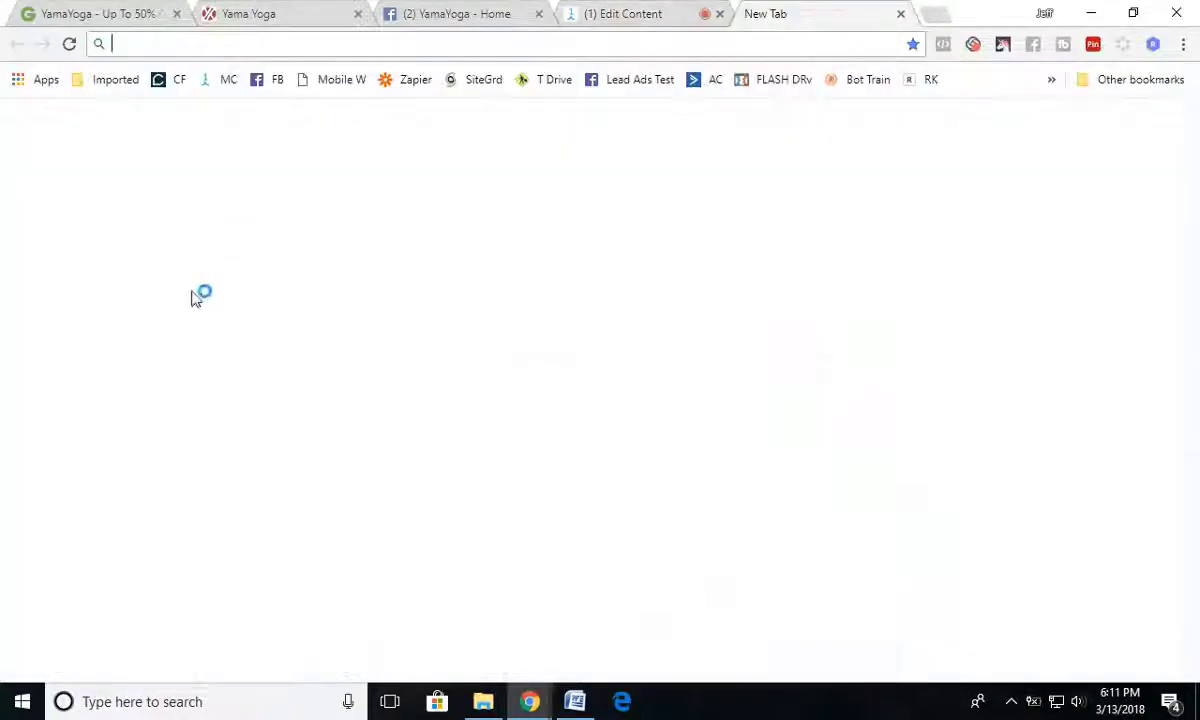
pyautogui.write('cn')
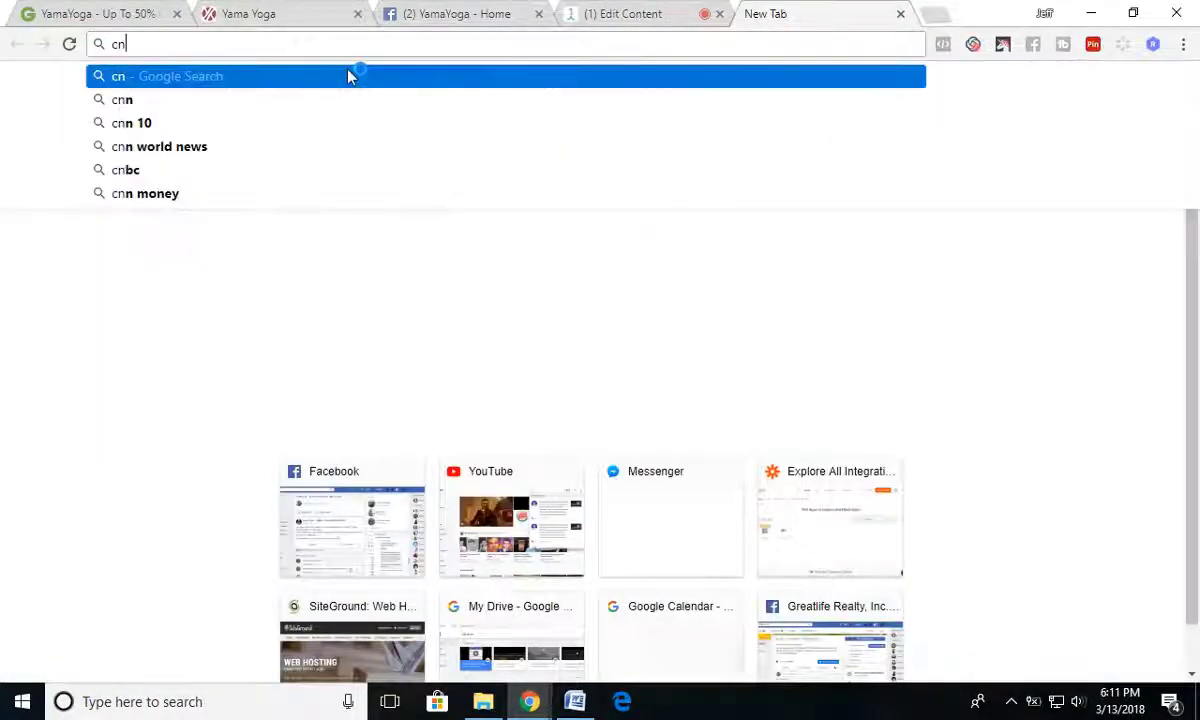
pyautogui.press('BackSpace')
pyautogui.press('BackSpace')
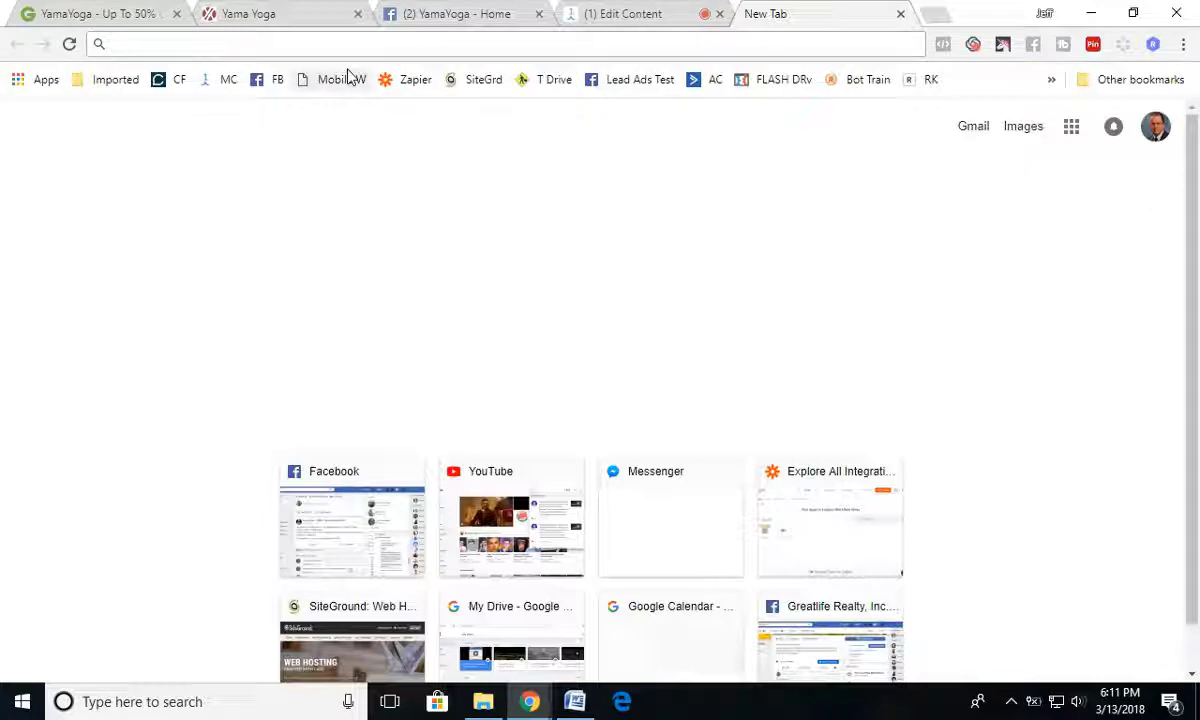
pyautogui.write('ca')
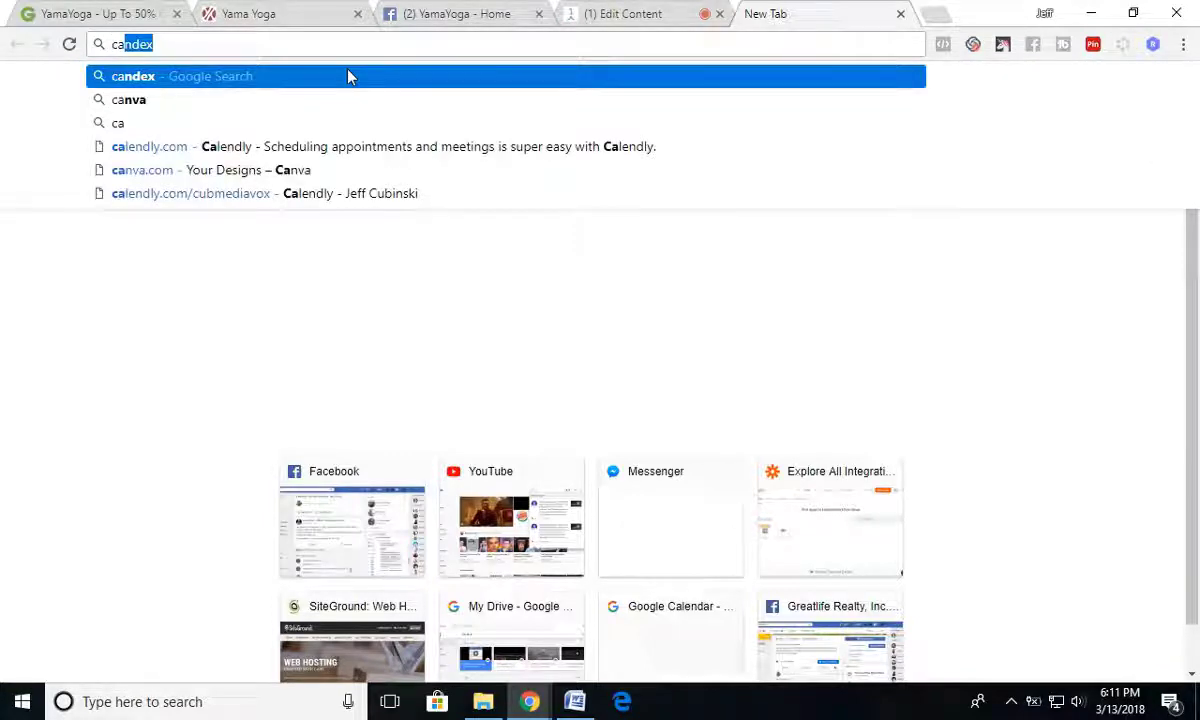
pyautogui.write('nva')
pyautogui.press('Return')
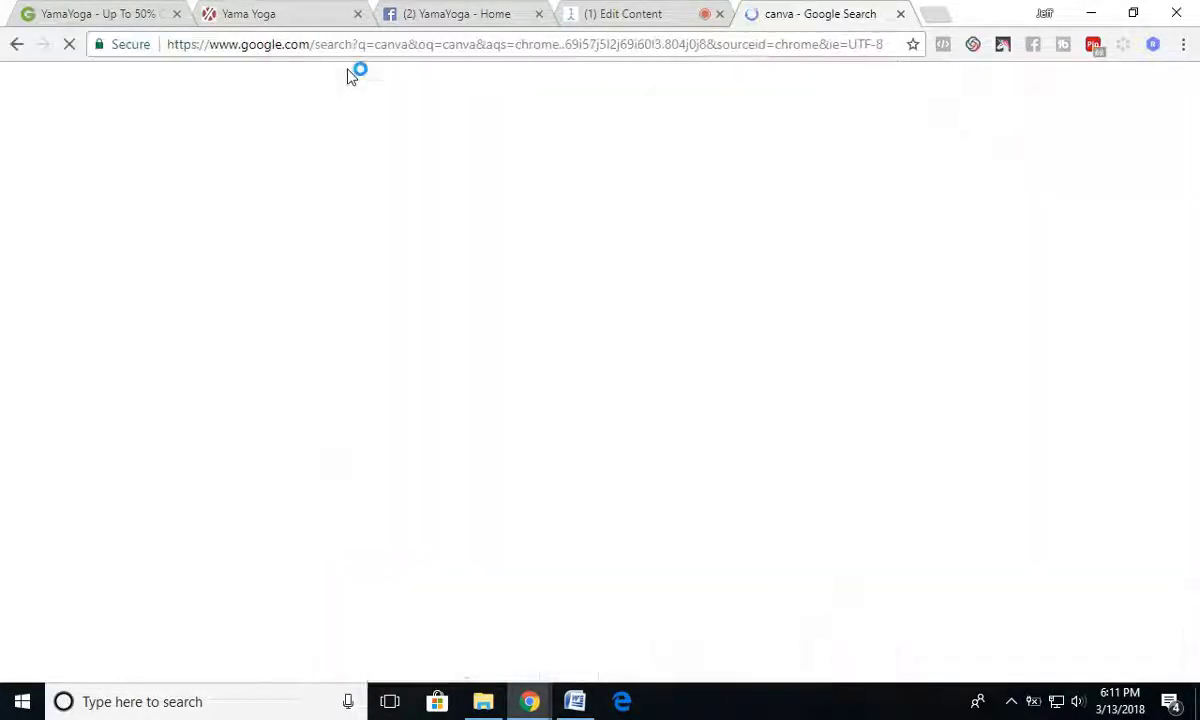
pyautogui.click(306, 237)
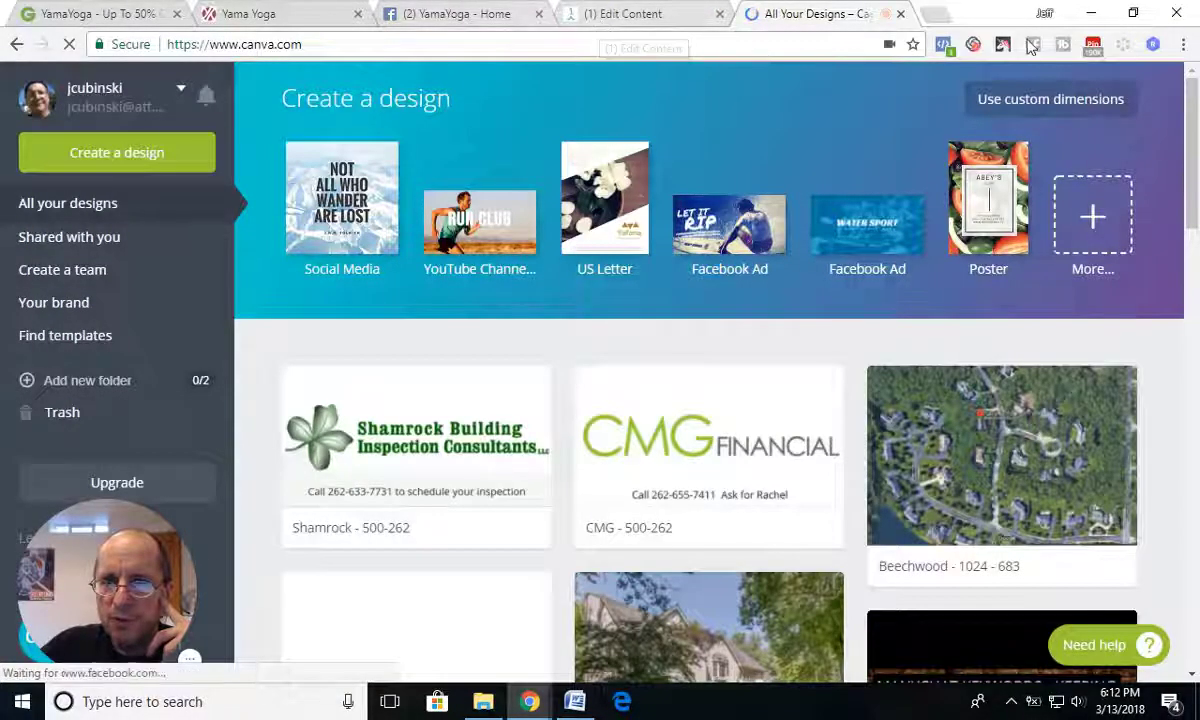
# - Create a blank Canva design with custom dimensions of 450 × 450 px
pyautogui.click(1031, 100)
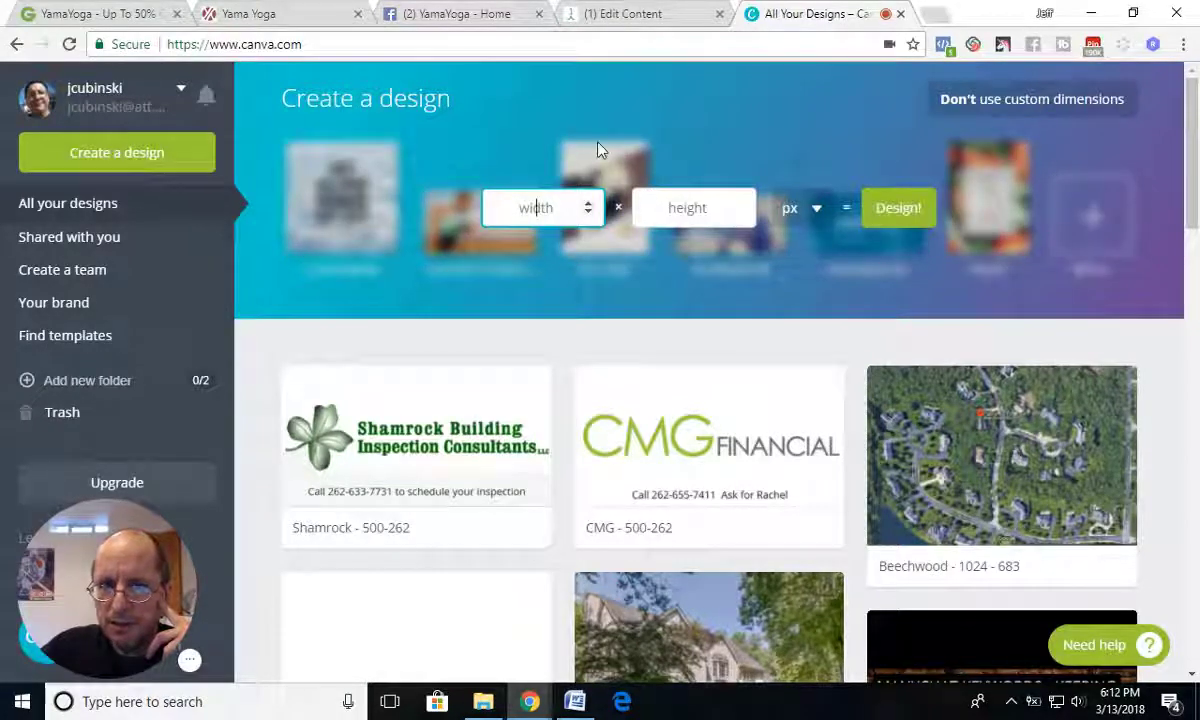
pyautogui.write('450')
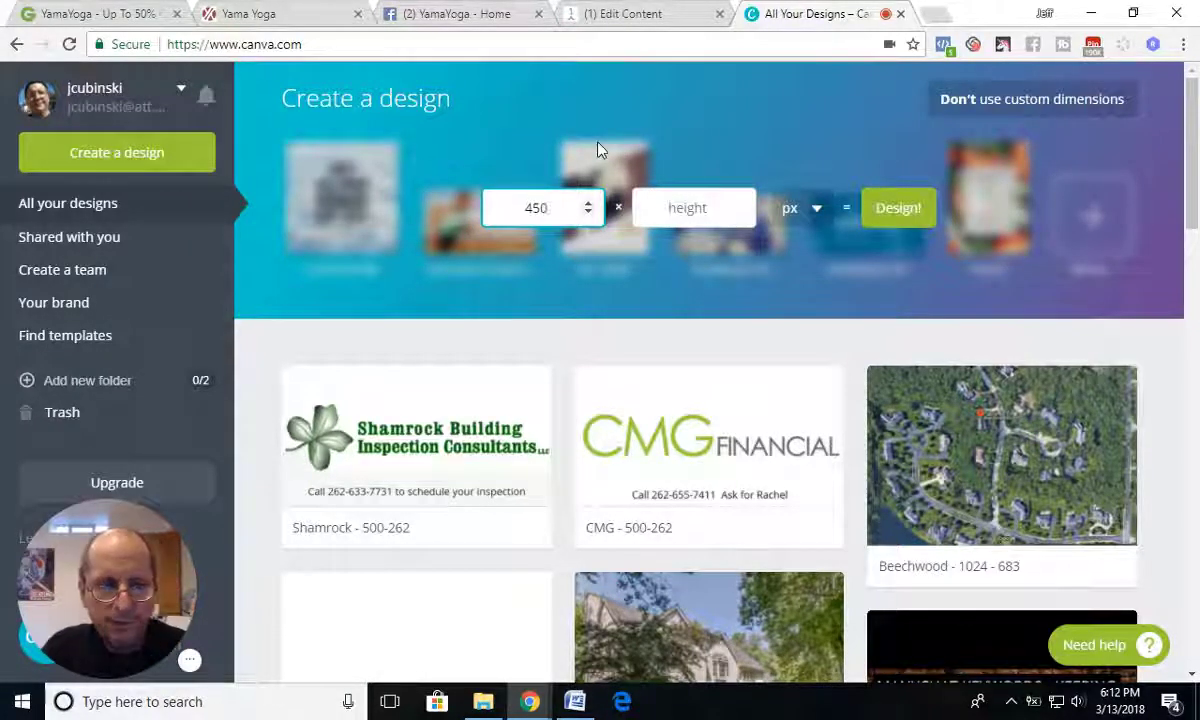
pyautogui.press('Tab')
pyautogui.write('450')
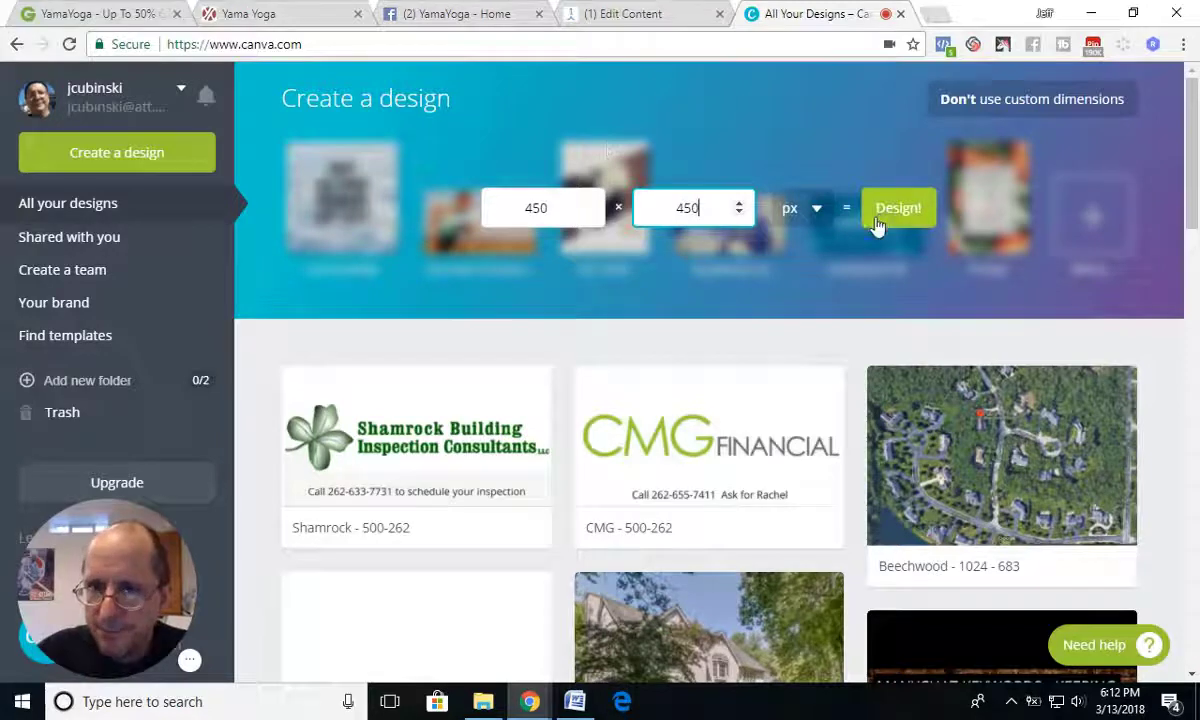
pyautogui.click(884, 222)
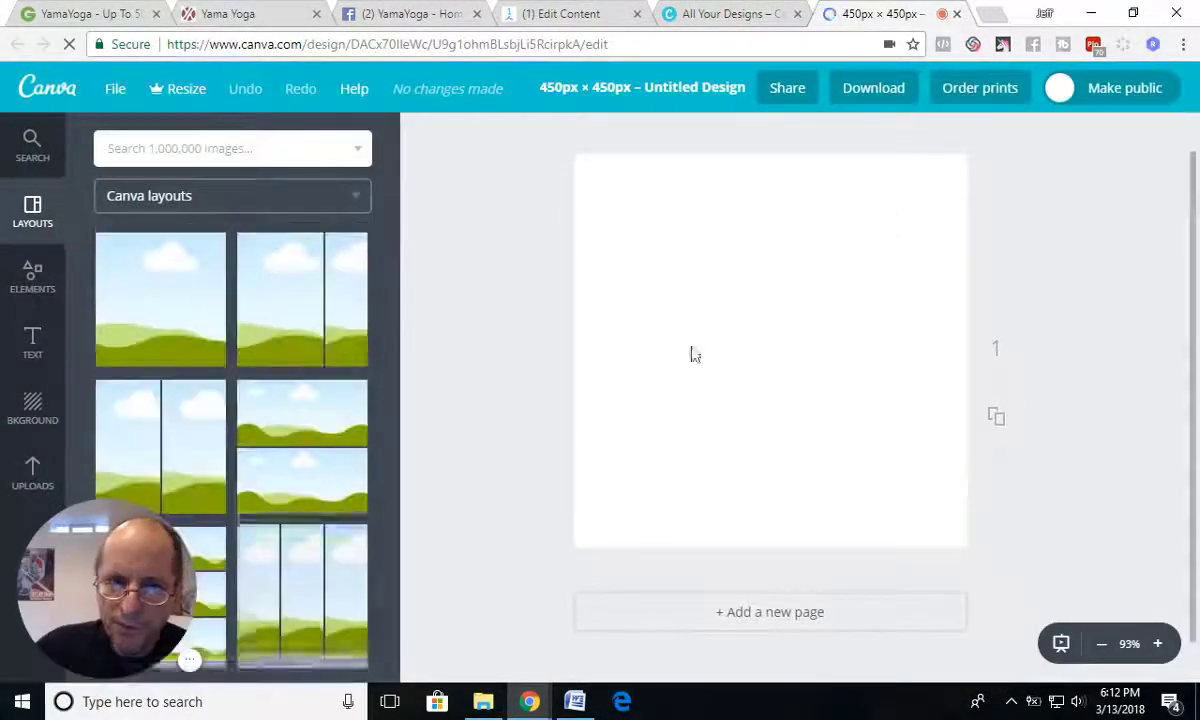
# - Upload the saved Yama Yoga logo to Canva and place it on the blank page
pyautogui.moveTo(135, 630)
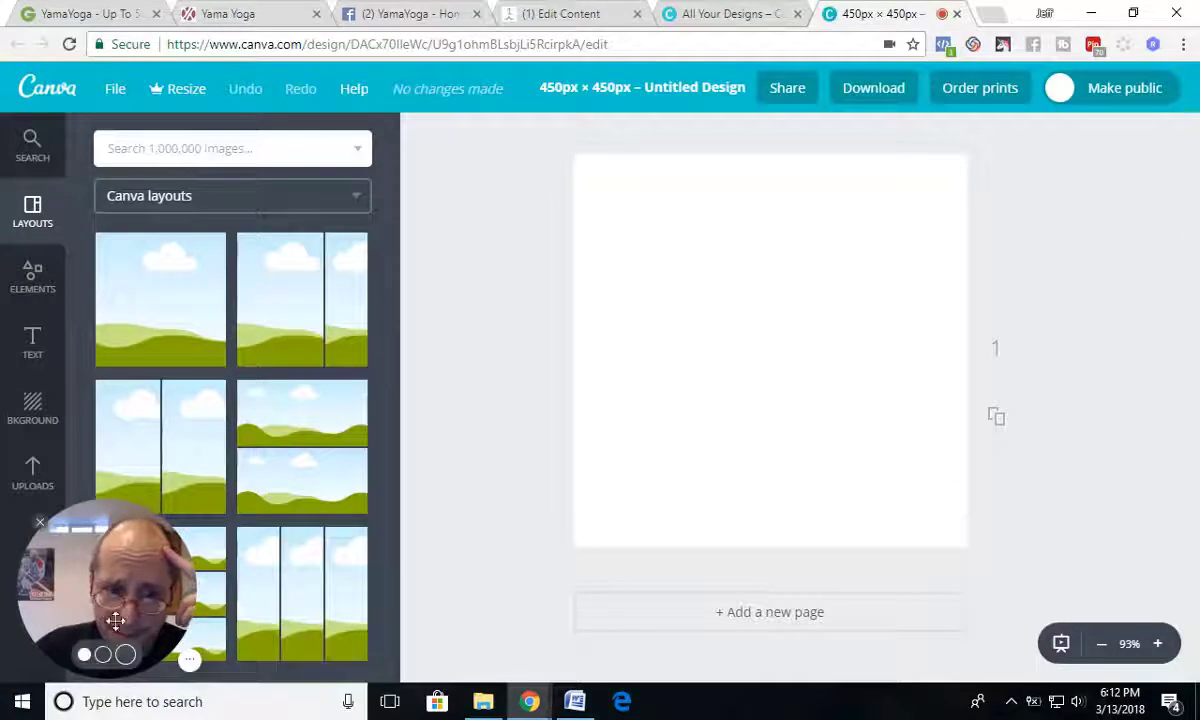
pyautogui.moveTo(105, 590); pyautogui.dragTo(1090, 461)
pyautogui.click(31, 484)
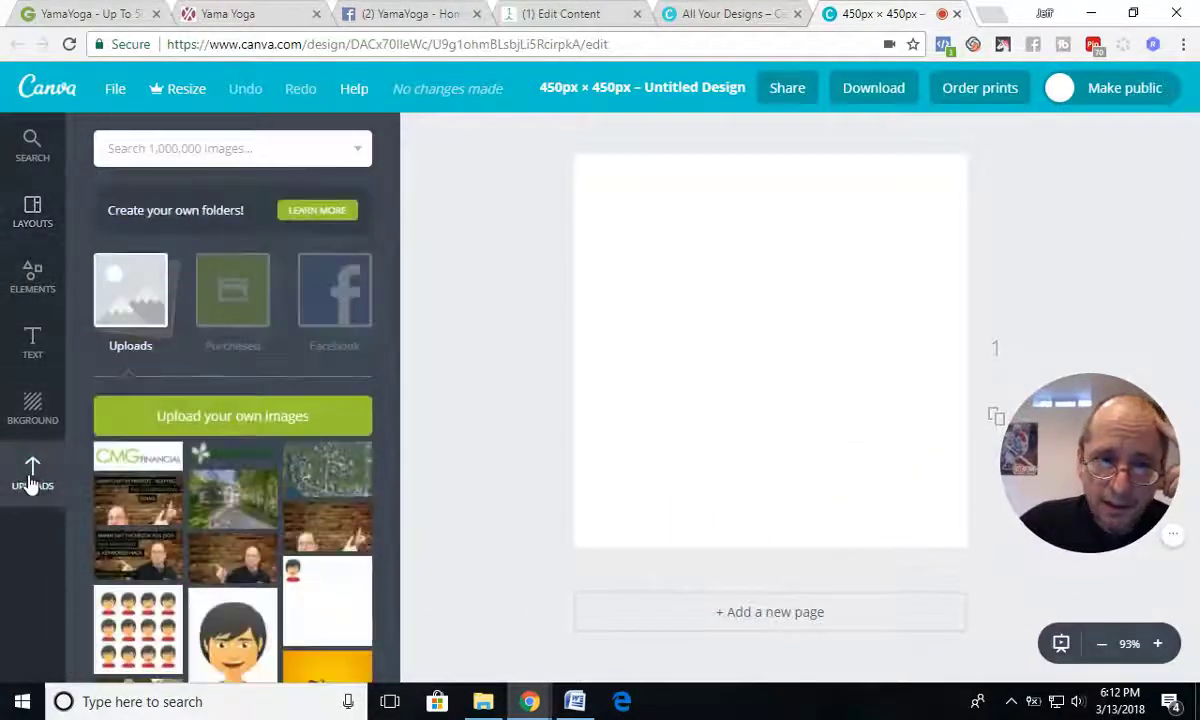
pyautogui.click(224, 418)
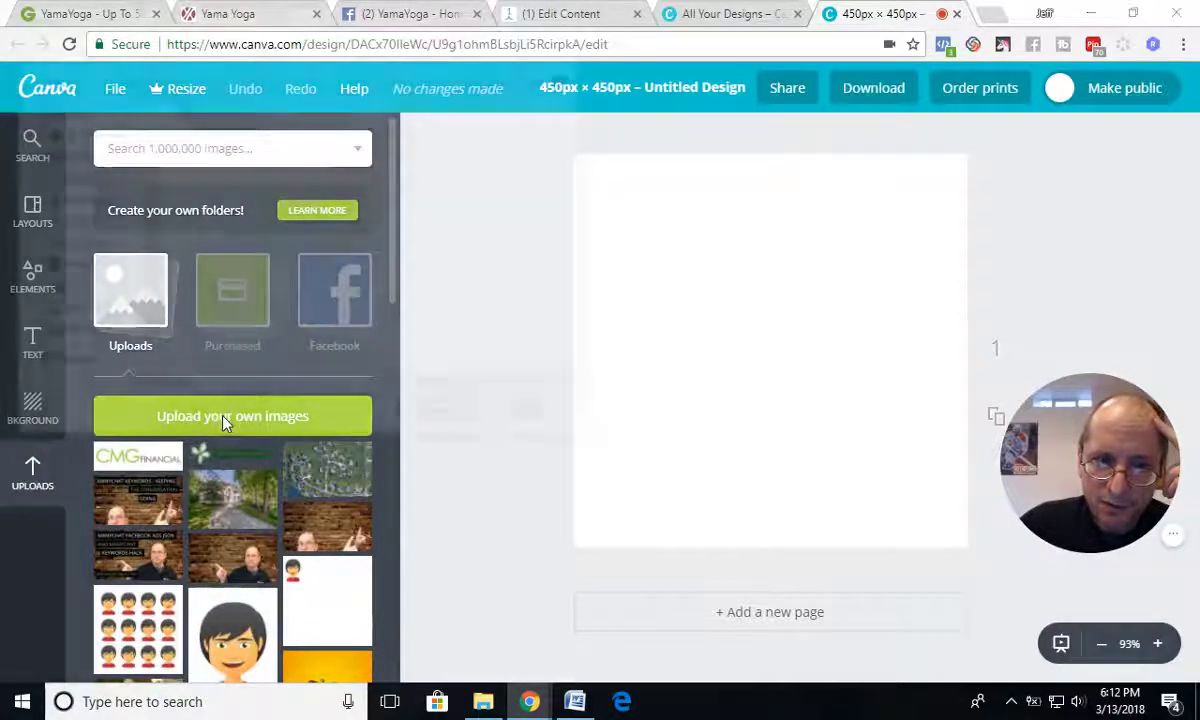
pyautogui.doubleClick(226, 119)
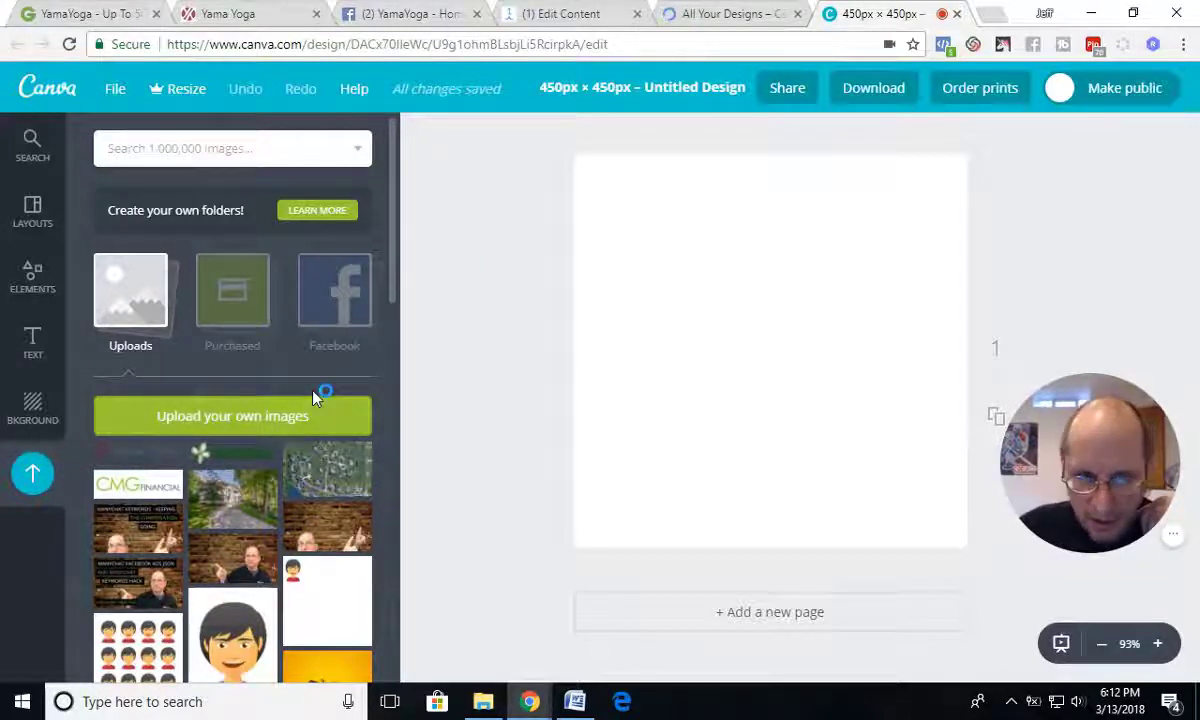
pyautogui.click(150, 462)
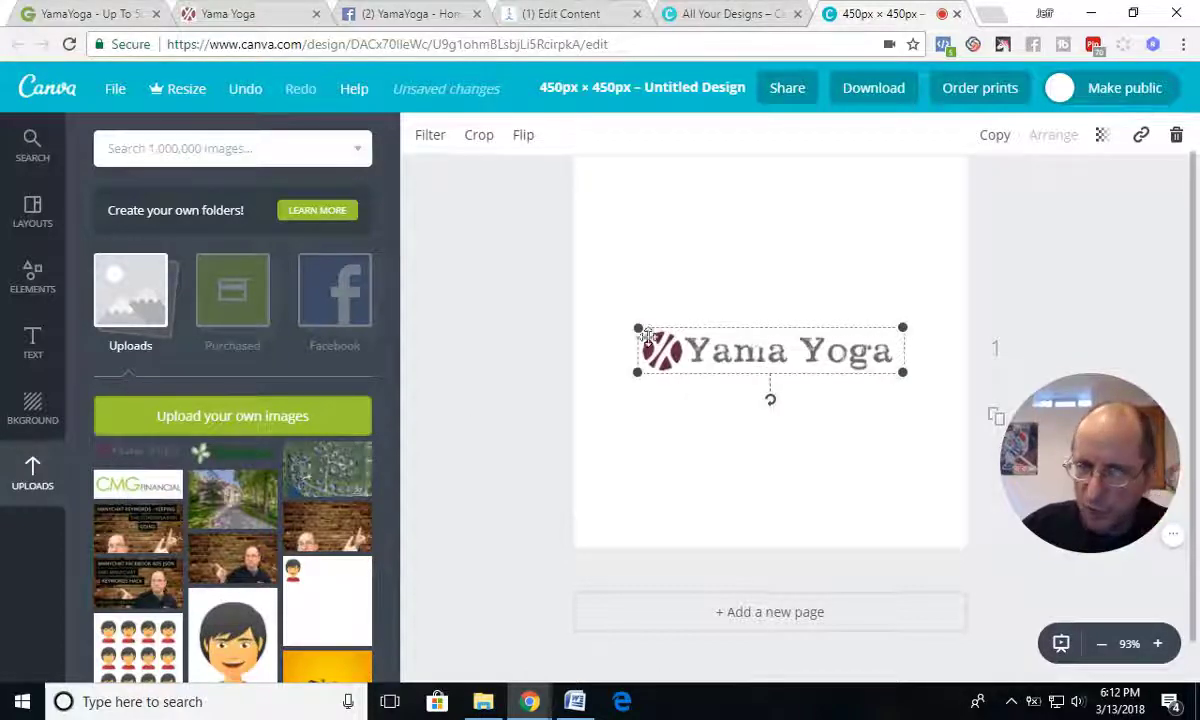
# - Enlarge the Yama Yoga logo to span the full width of the page and deselect it
pyautogui.moveTo(634, 327); pyautogui.dragTo(584, 276)
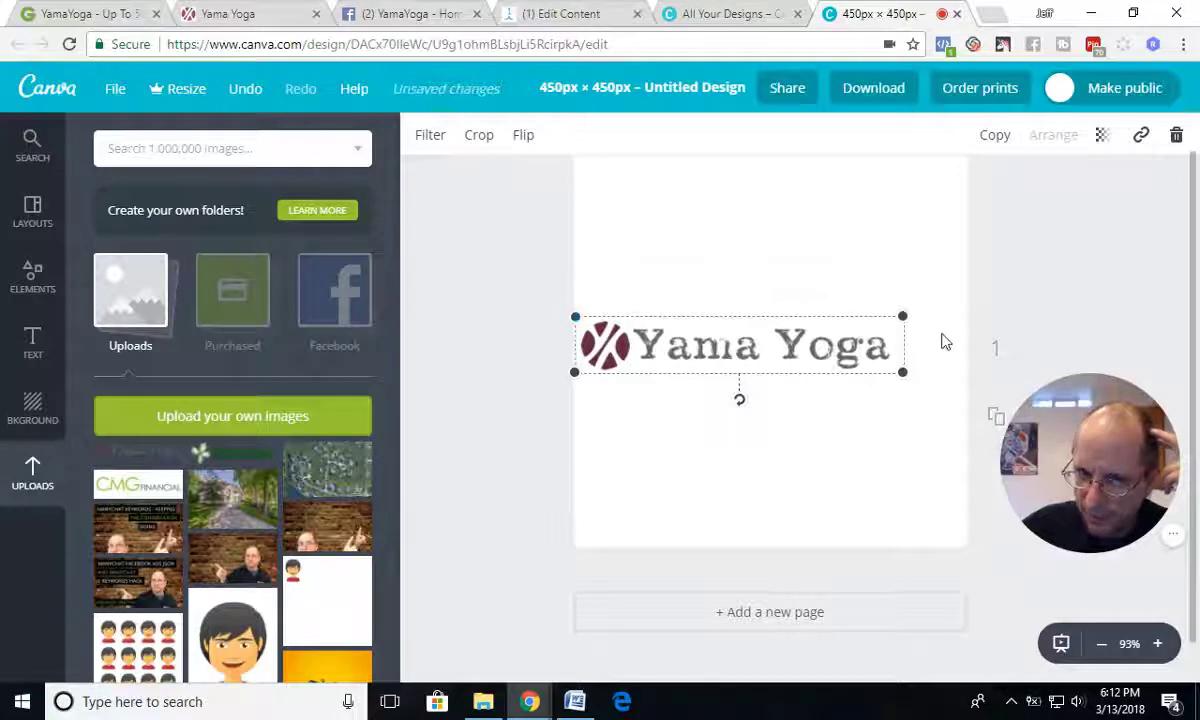
pyautogui.moveTo(903, 316); pyautogui.dragTo(967, 297)
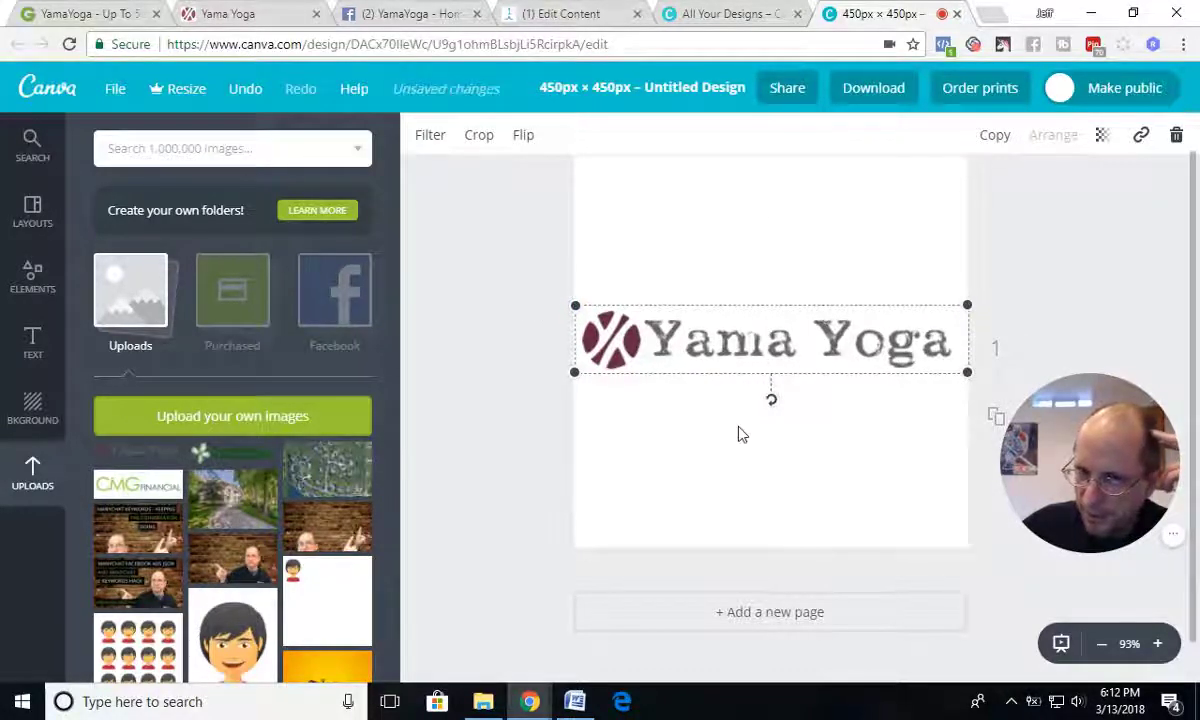
pyautogui.click(750, 400)
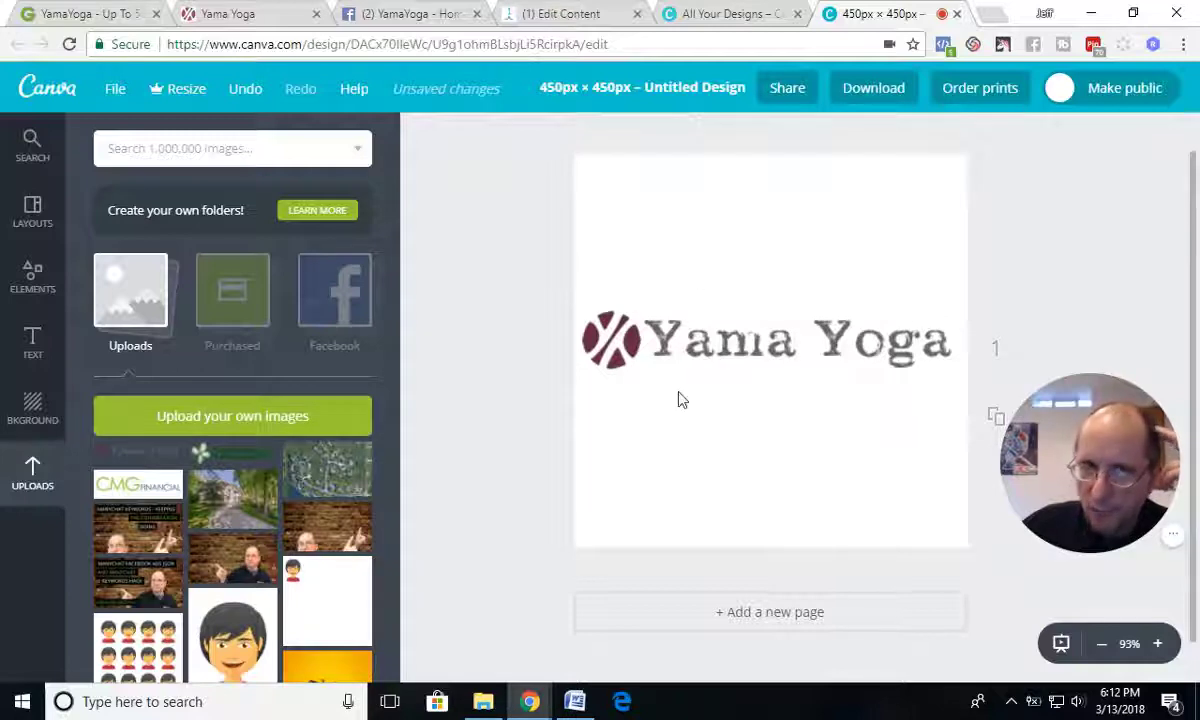
# - Compare the design's background with the Yama Yoga website and view Canva's background options
pyautogui.click(228, 12)
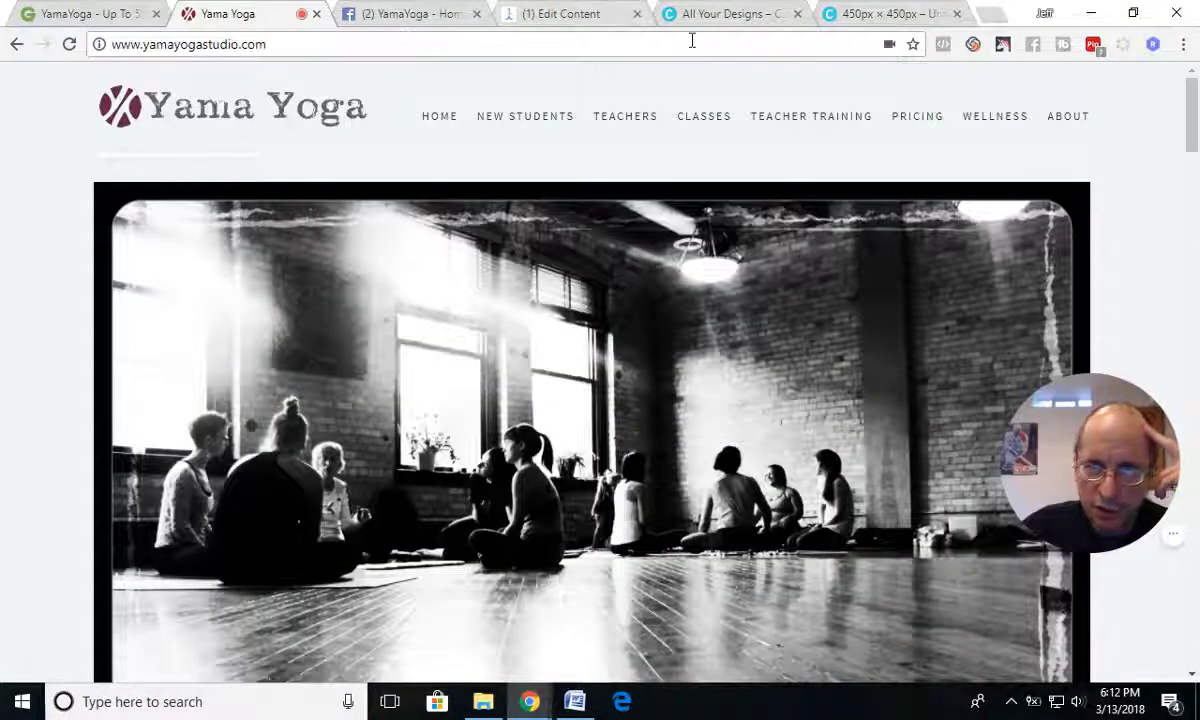
pyautogui.click(878, 14)
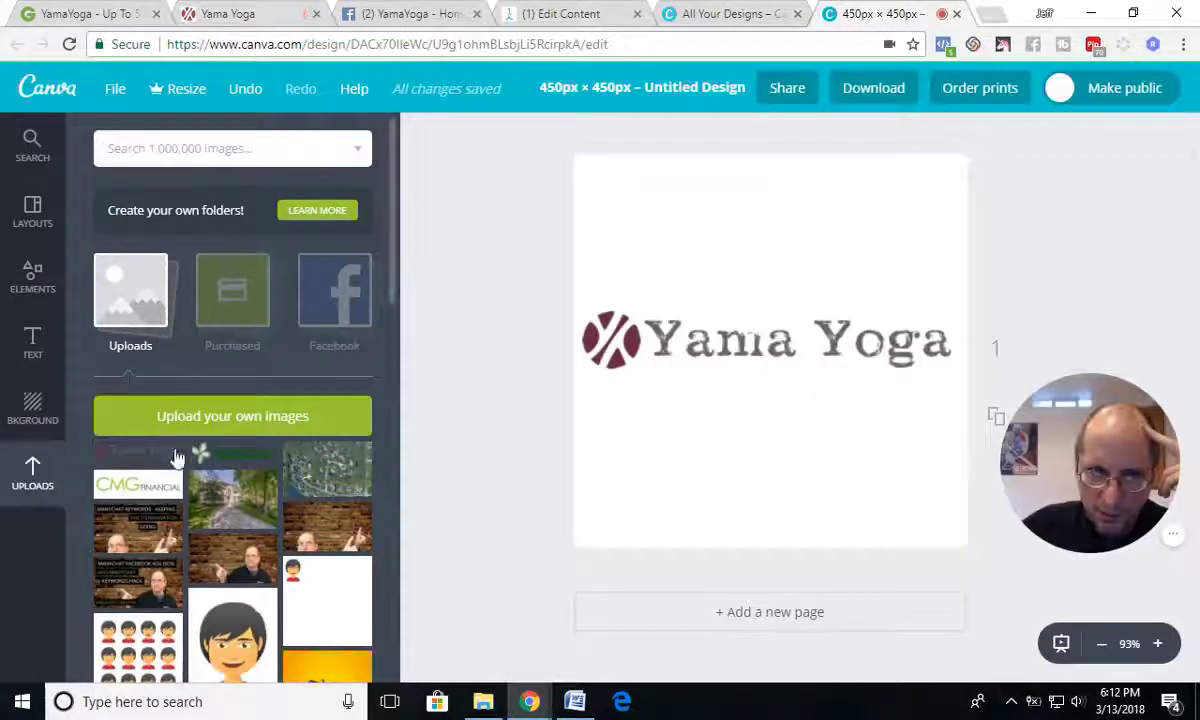
pyautogui.click(35, 392)
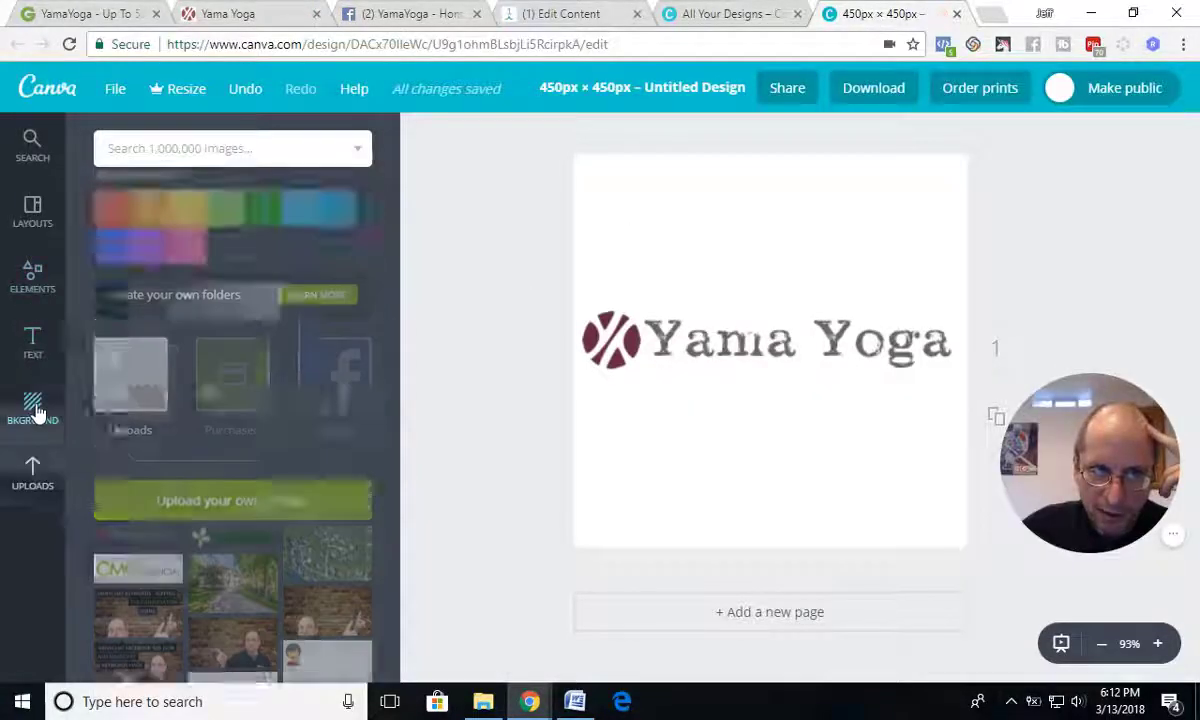
pyautogui.click(236, 14)
# - Search the web for "what color is this" and open the Colors from Image page of HTML Color Codes
pyautogui.click(988, 16)
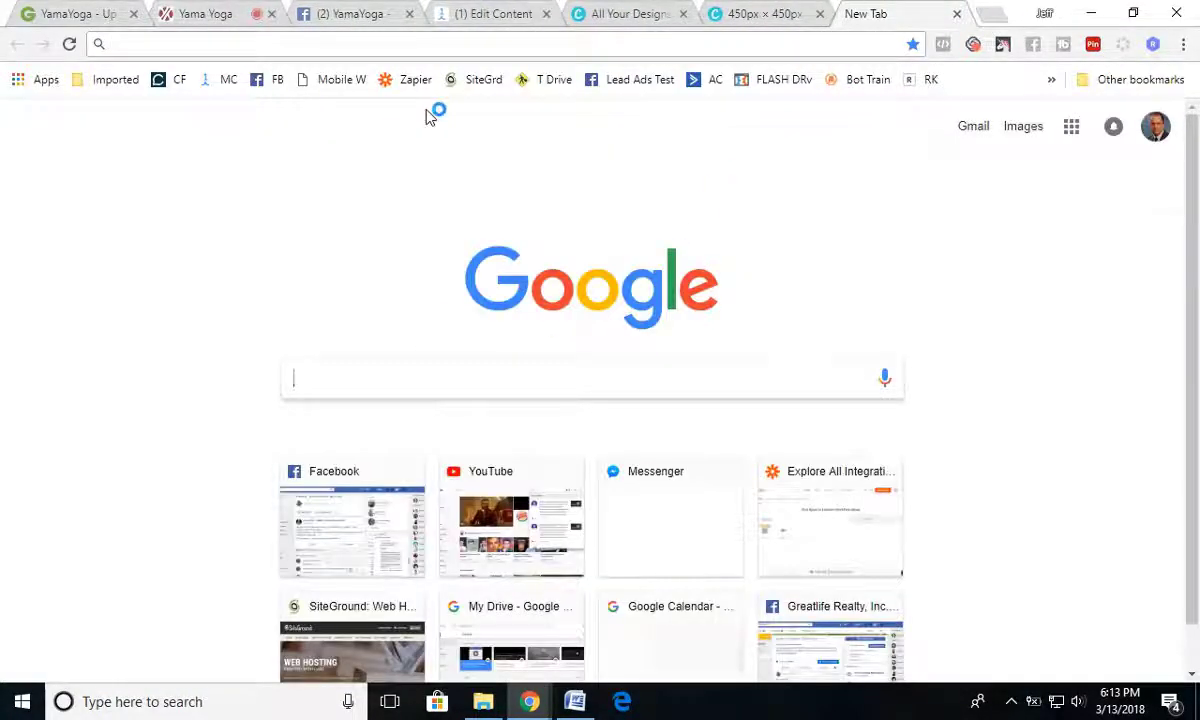
pyautogui.write('what color is this')
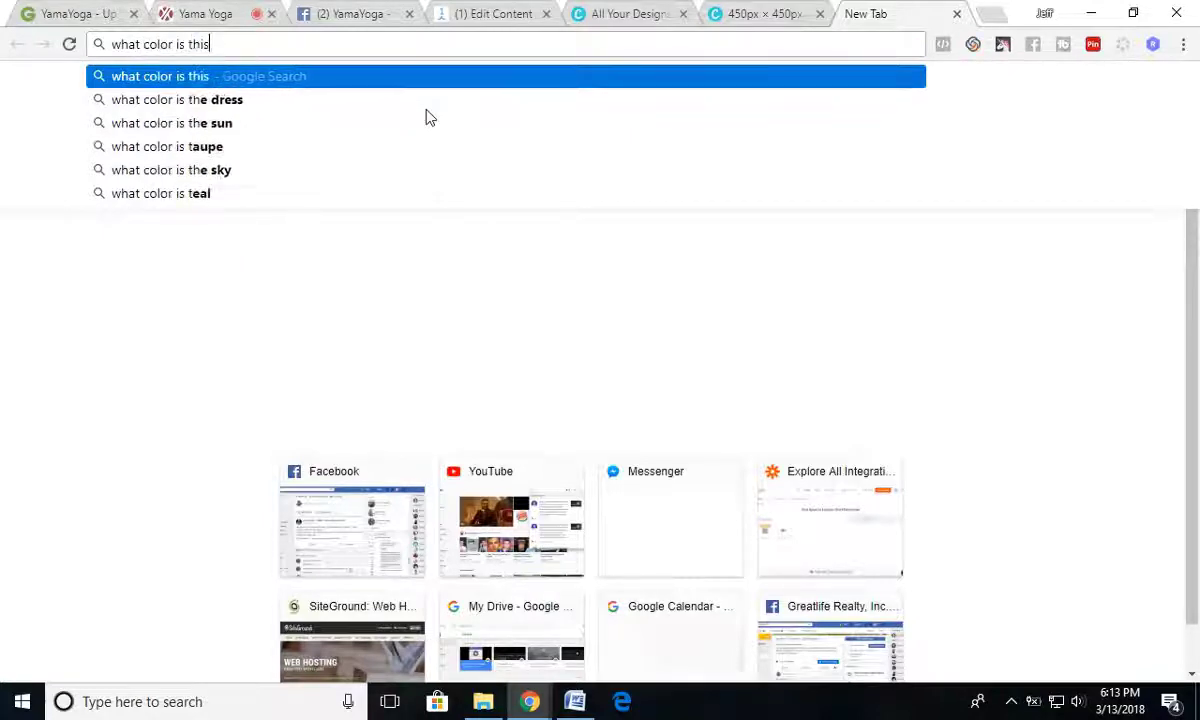
pyautogui.press('Return')
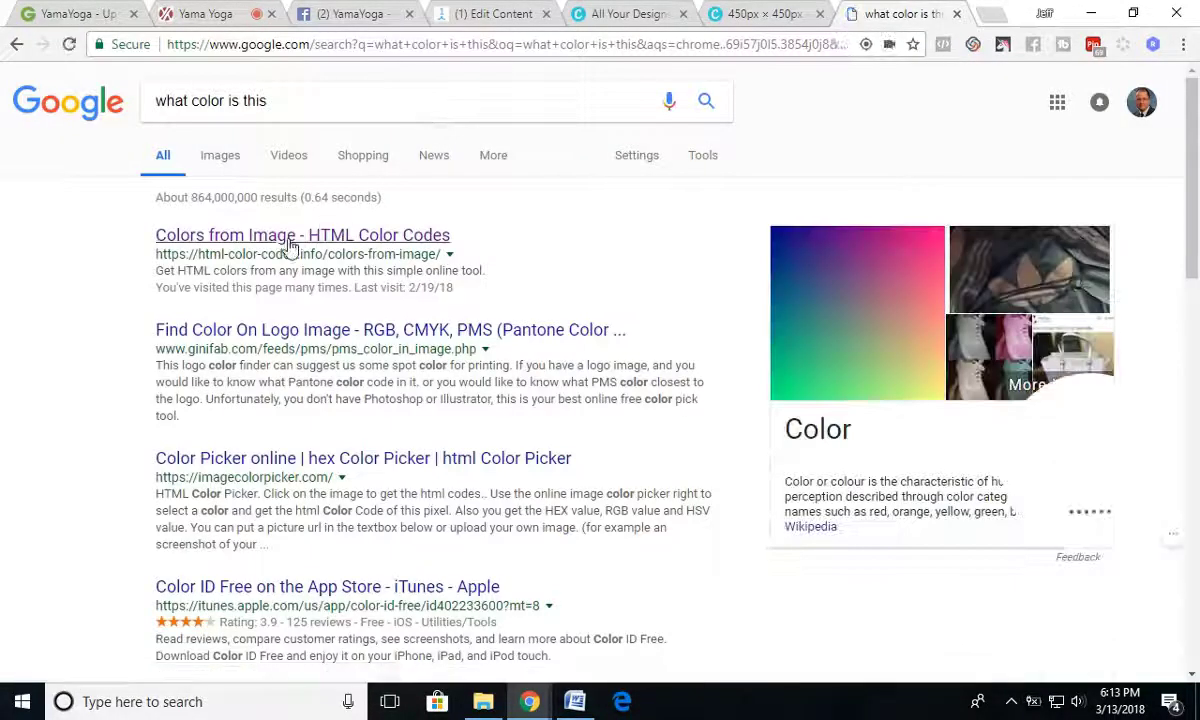
pyautogui.click(288, 238)
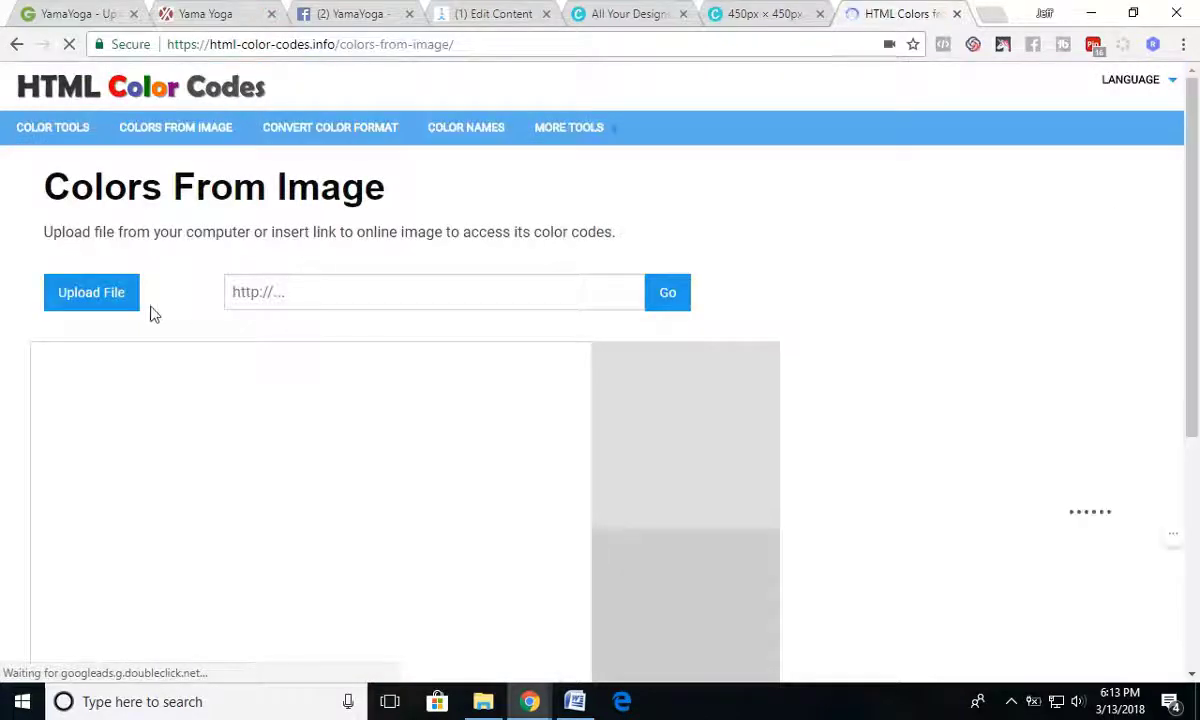
# - Capture the Yama Yoga logo and its surrounding background from the studio website with Snipping Tool
pyautogui.click(232, 19)
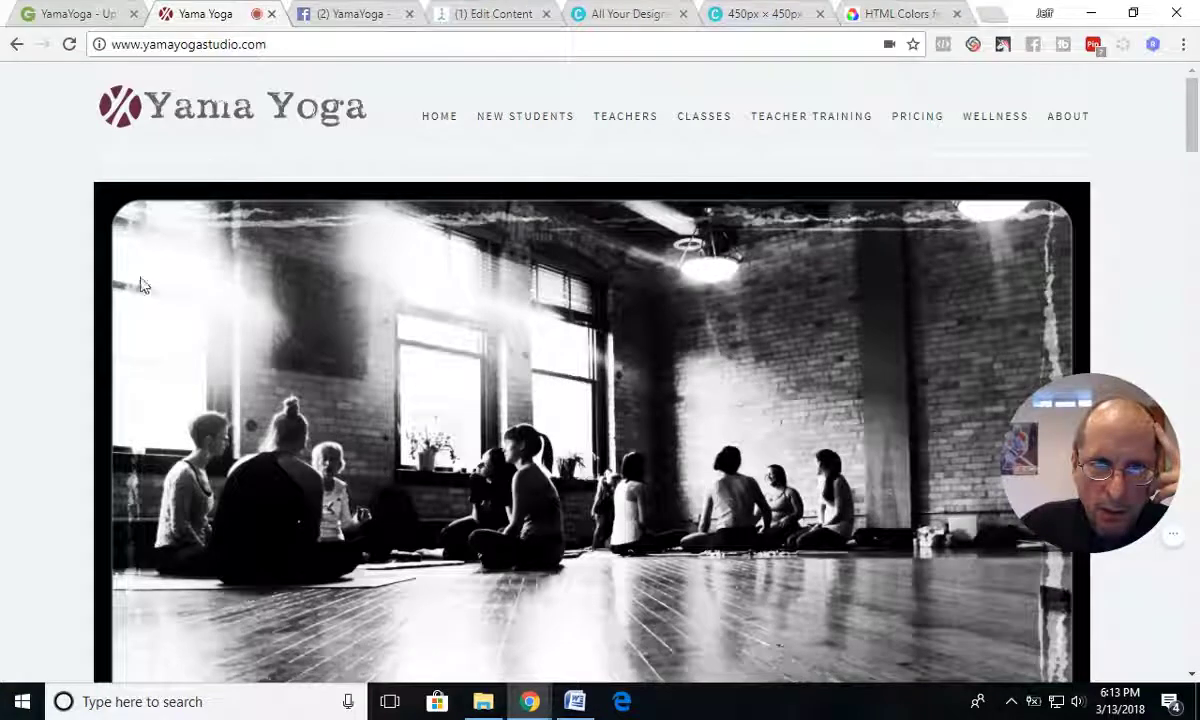
pyautogui.click(37, 705)
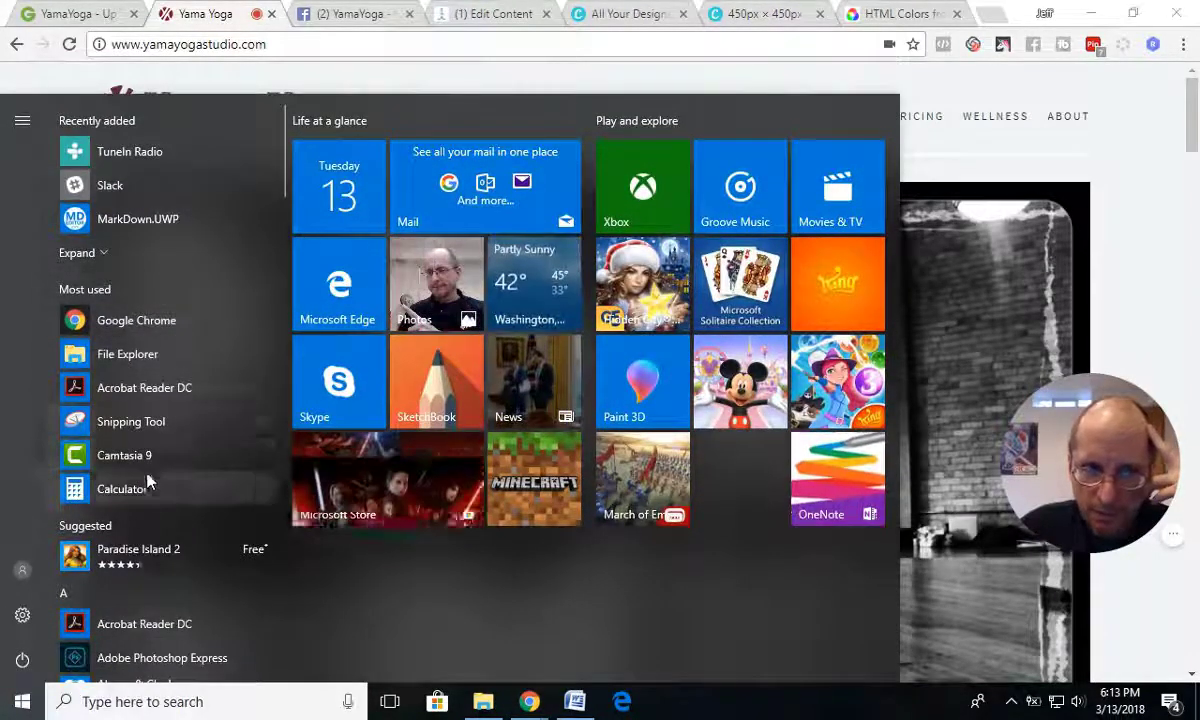
pyautogui.click(139, 423)
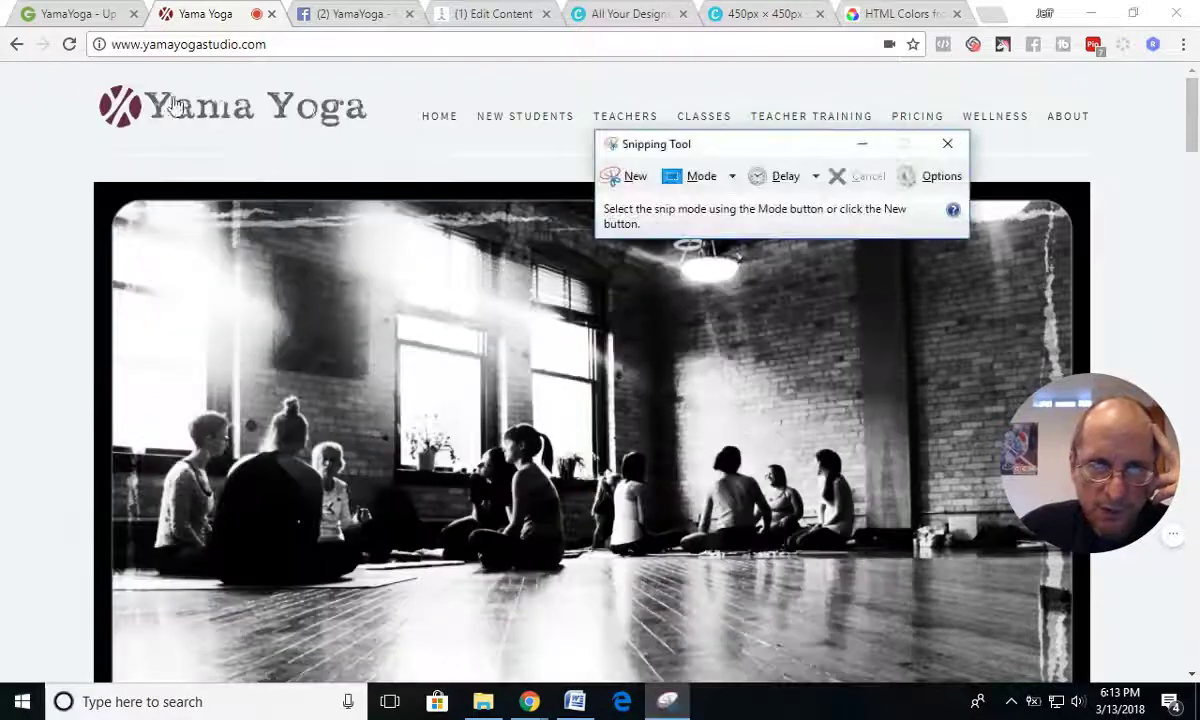
pyautogui.click(605, 188)
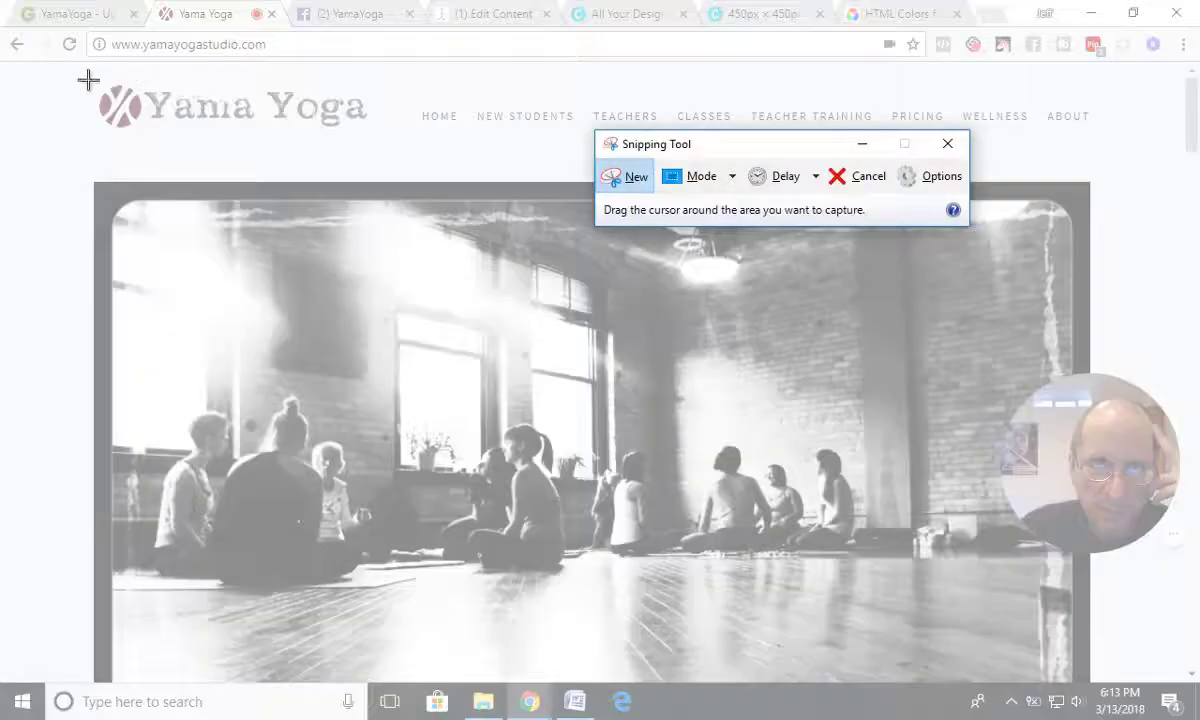
pyautogui.moveTo(72, 68); pyautogui.dragTo(394, 155)
# - Save the snip as a JPEG named "website logo" in the A Yoga demo folder and close Snipping Tool
pyautogui.click(22, 40)
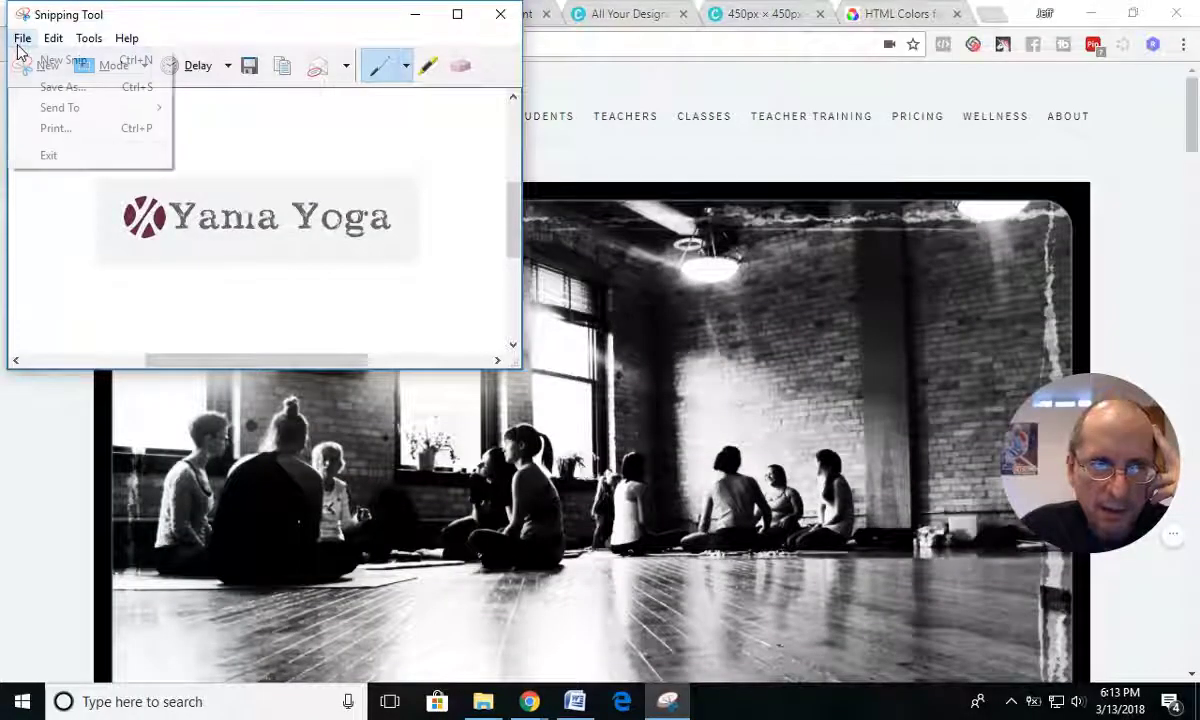
pyautogui.click(42, 91)
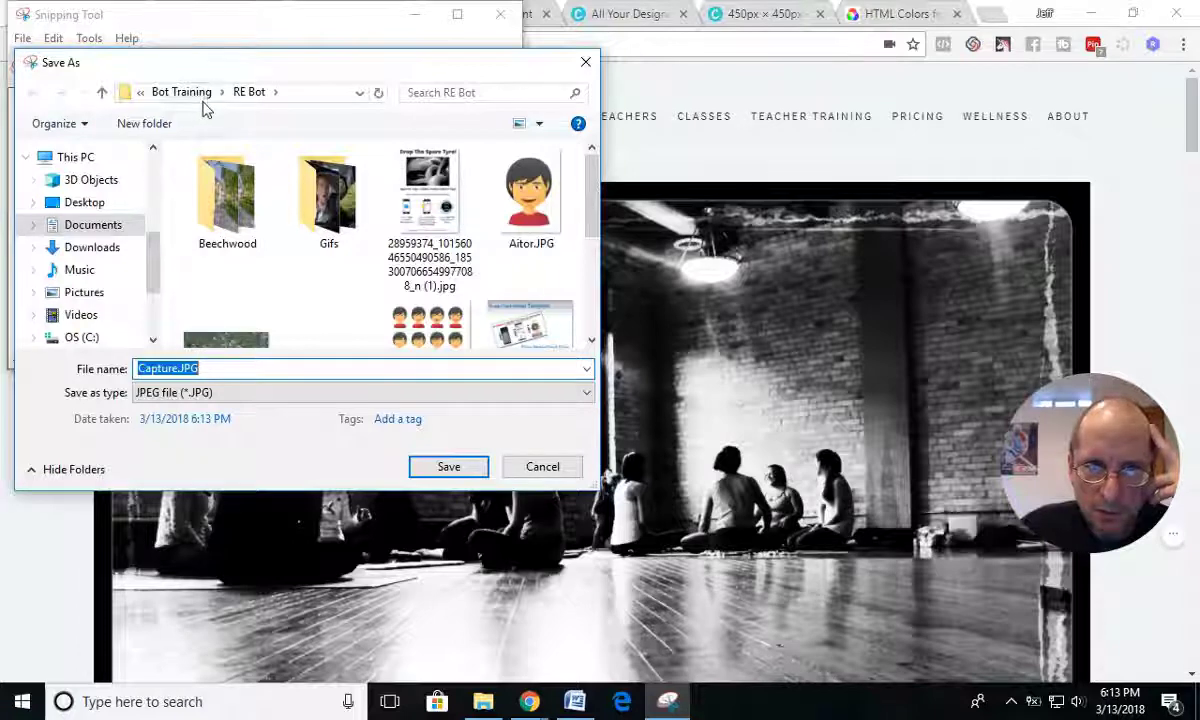
pyautogui.click(183, 93)
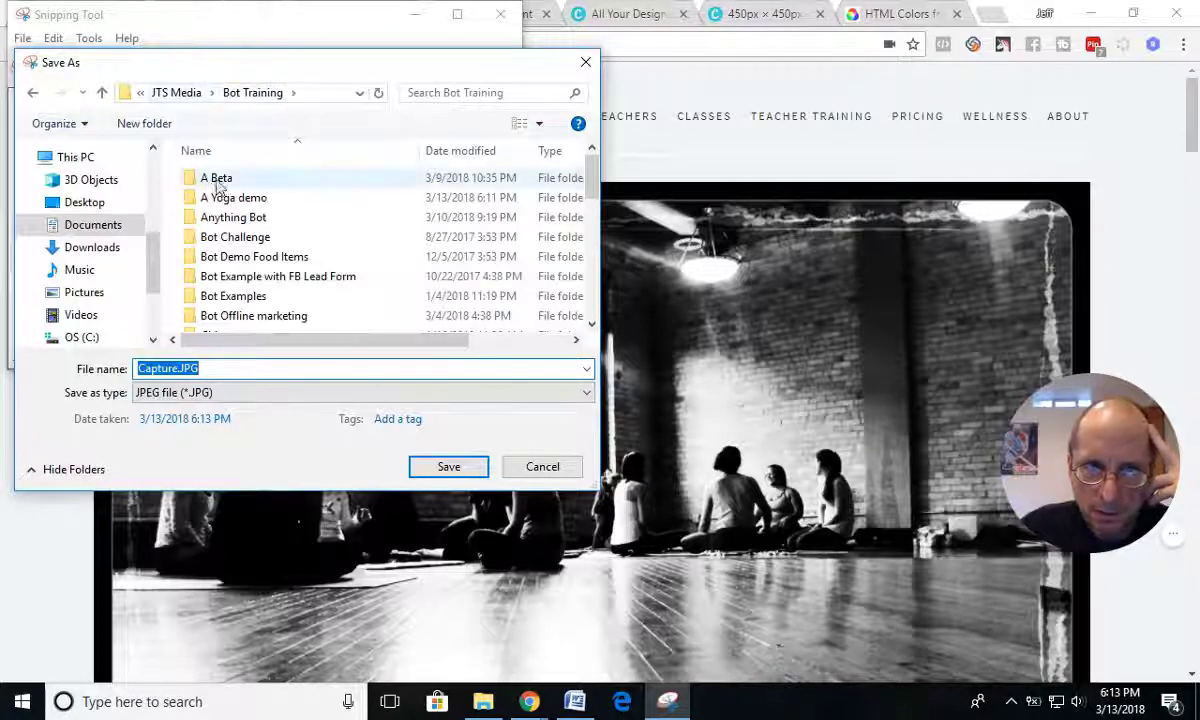
pyautogui.doubleClick(216, 176)
pyautogui.click(183, 92)
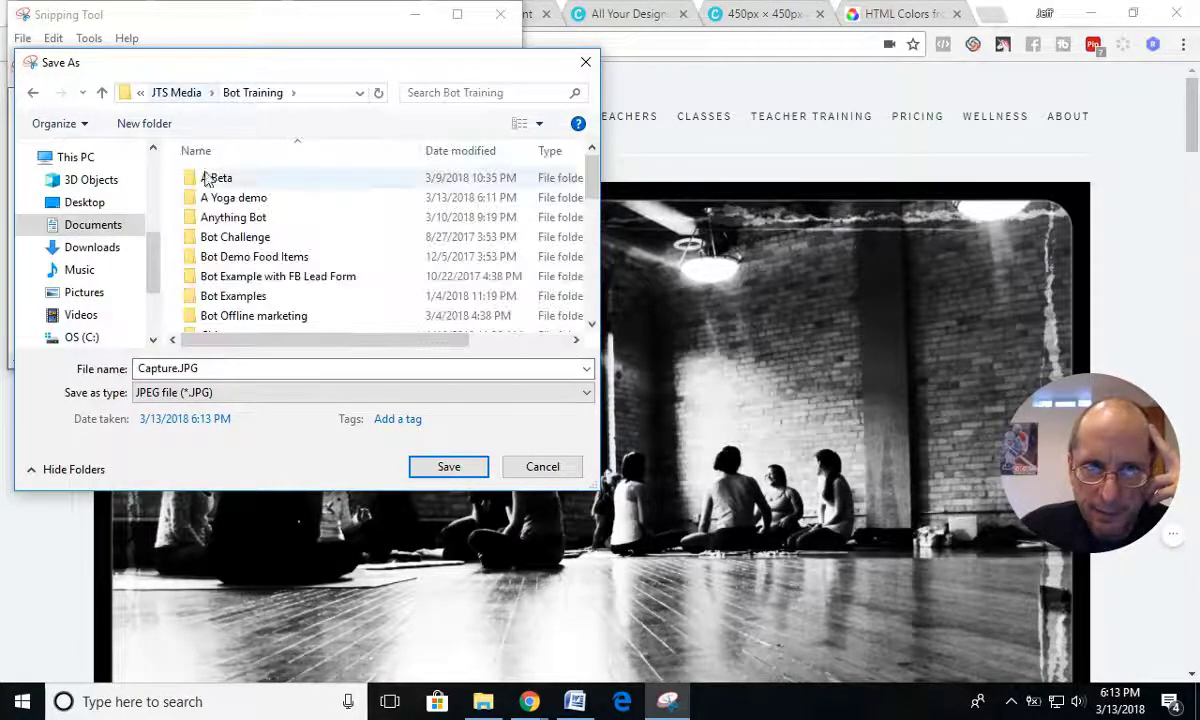
pyautogui.doubleClick(216, 196)
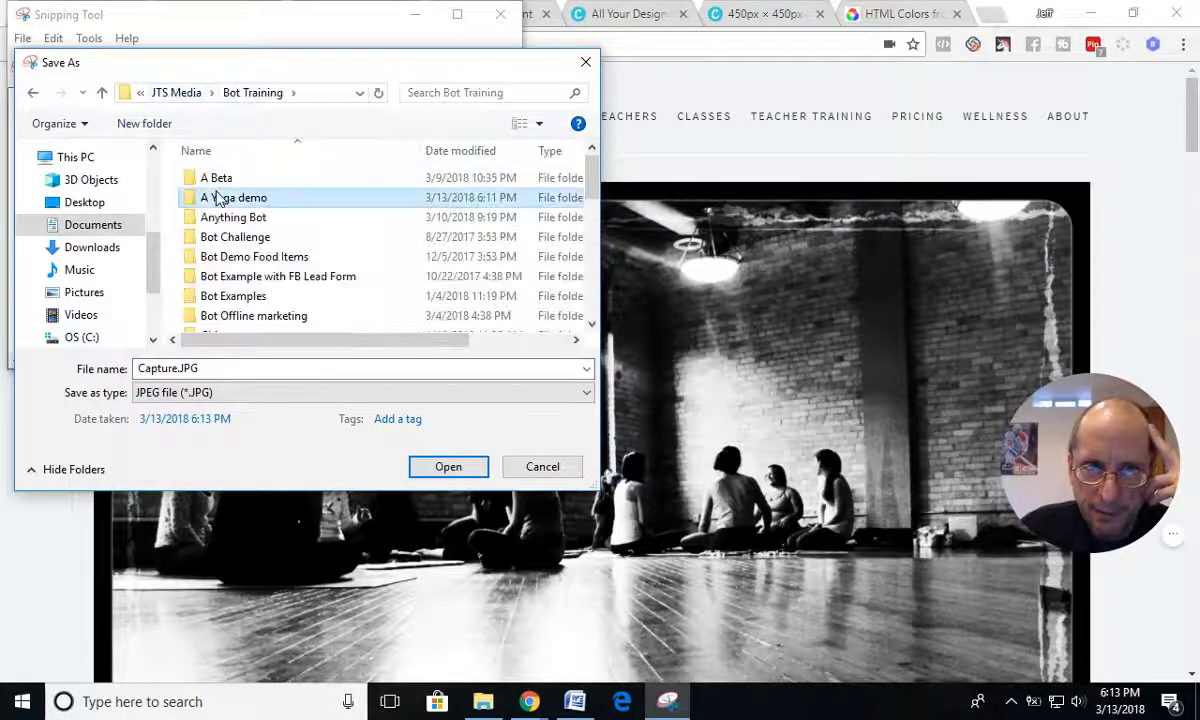
pyautogui.click(213, 367)
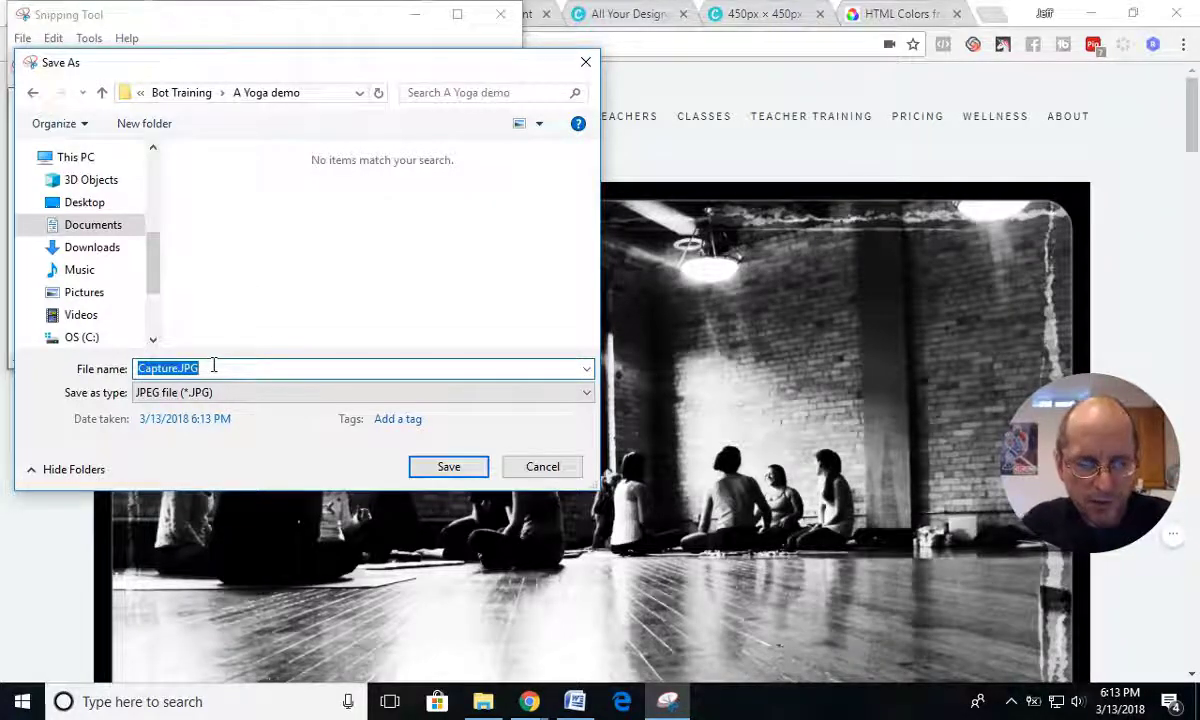
pyautogui.write('website ')
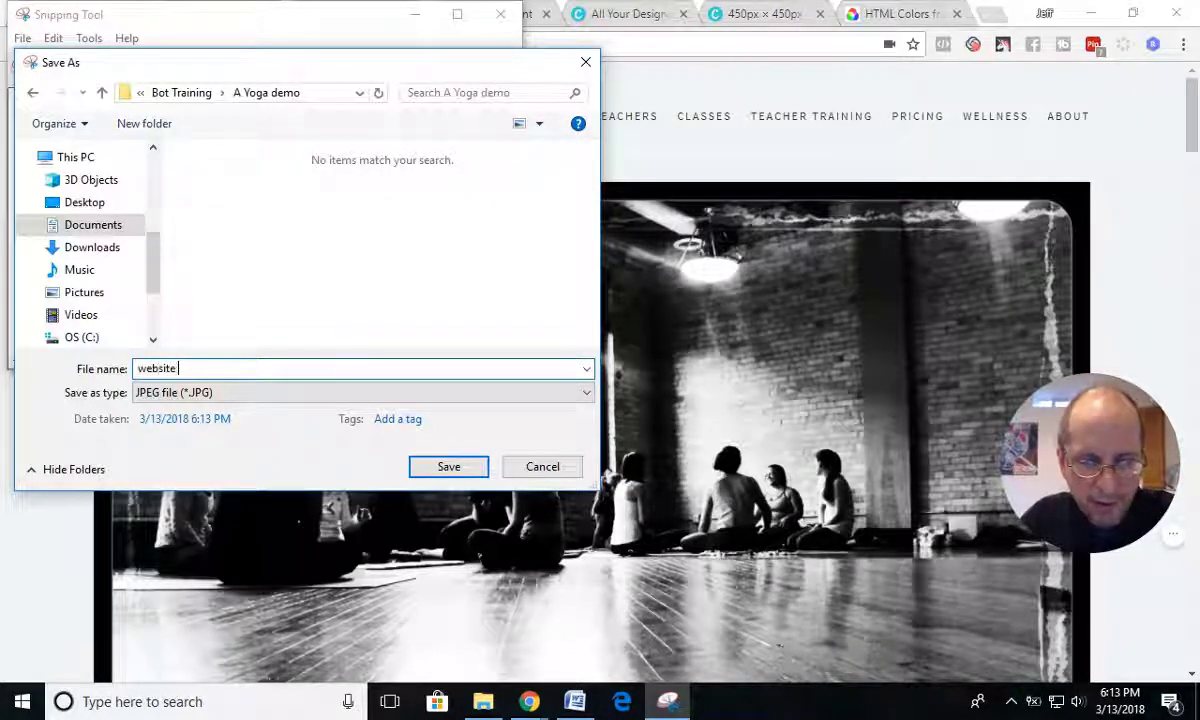
pyautogui.write('logo')
pyautogui.press('Return')
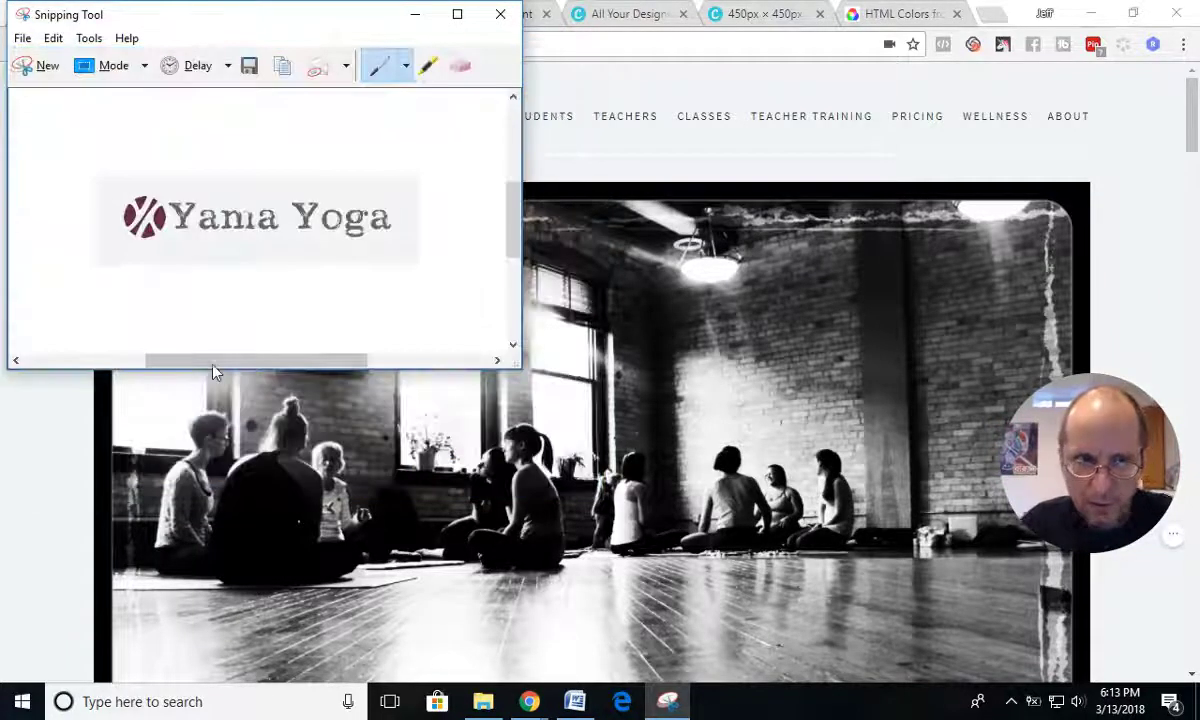
pyautogui.click(499, 16)
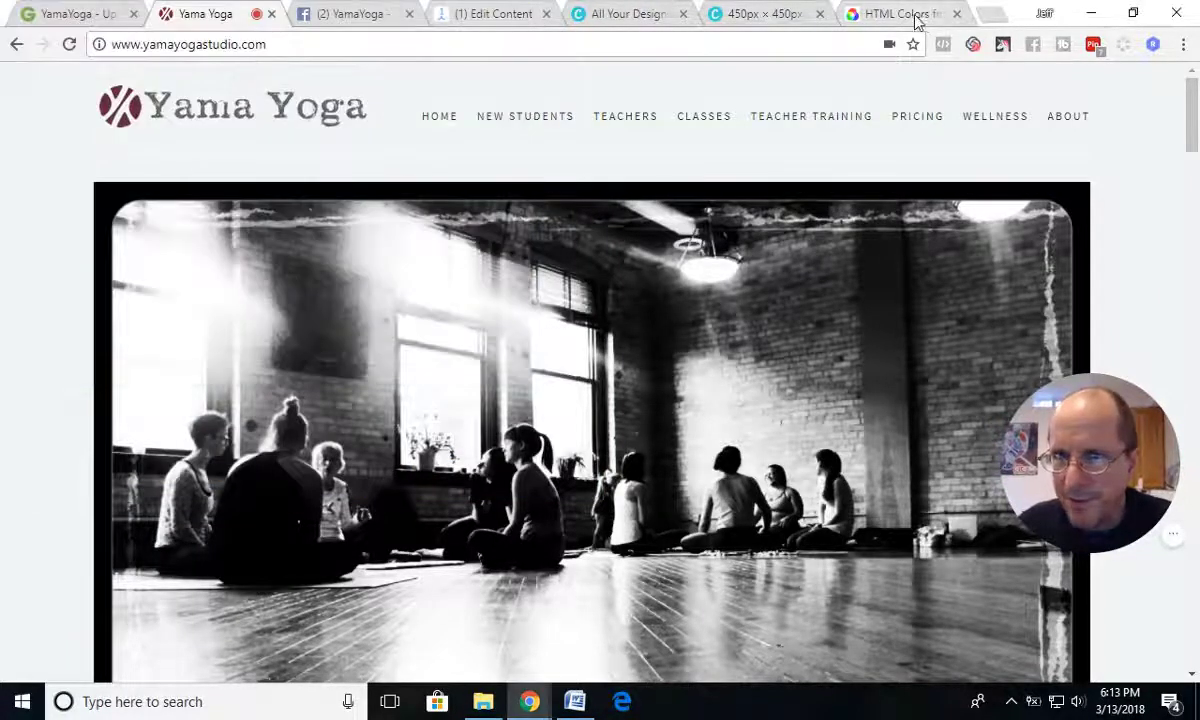
# - Upload website logo.JPG to the Colors From Image page of HTML Color Codes
pyautogui.click(905, 15)
pyautogui.click(90, 294)
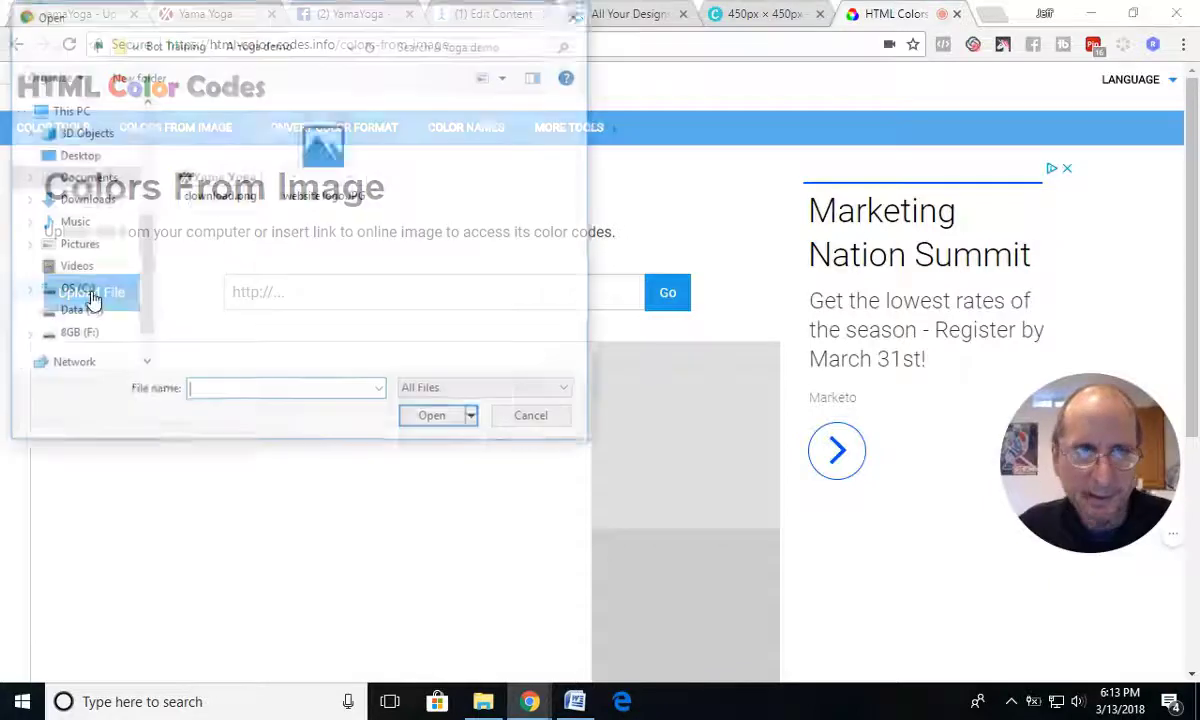
pyautogui.doubleClick(325, 180)
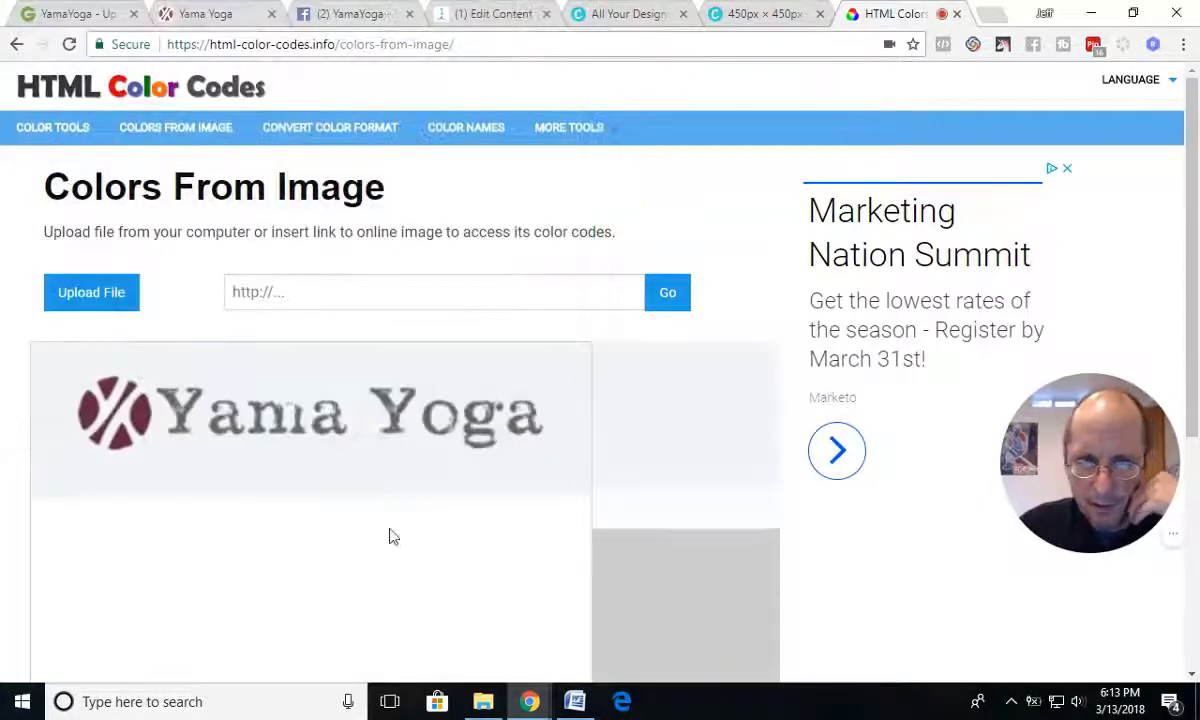
# - Sample the background color beside the logo in the uploaded image and copy its hex color code
pyautogui.click(514, 377)
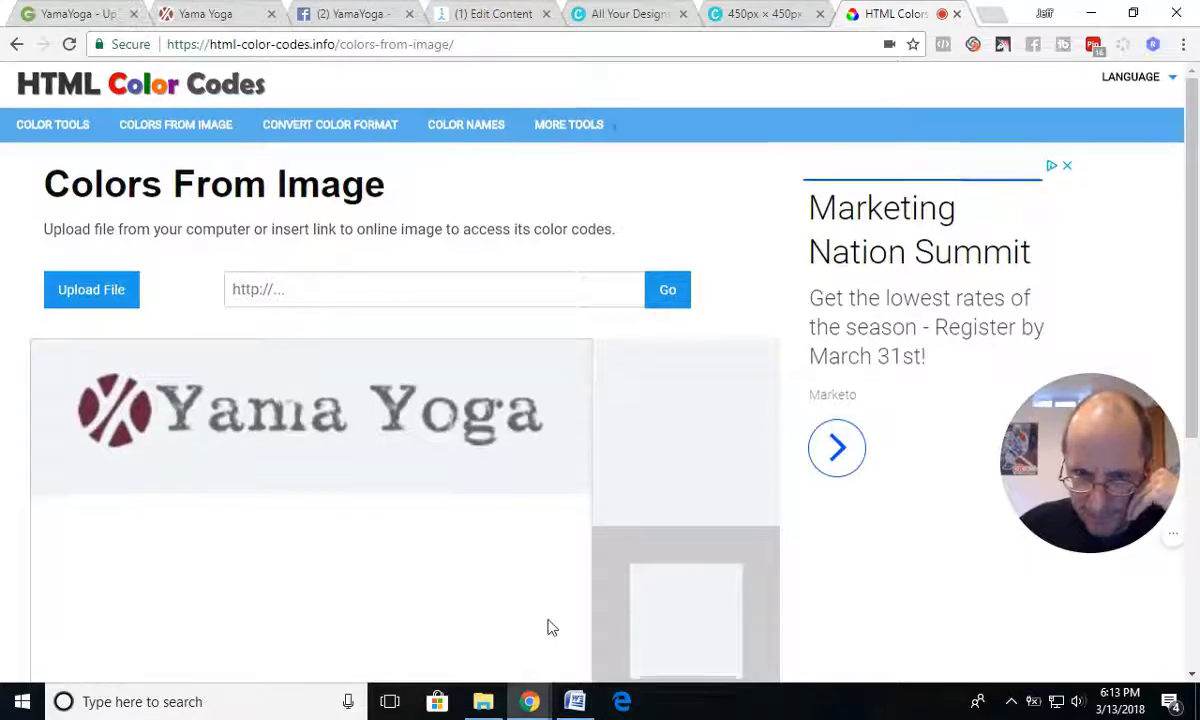
pyautogui.scroll(-3, 549, 627)
pyautogui.moveTo(643, 453); pyautogui.dragTo(522, 463)
pyautogui.hotkey('ctrl', 'c')
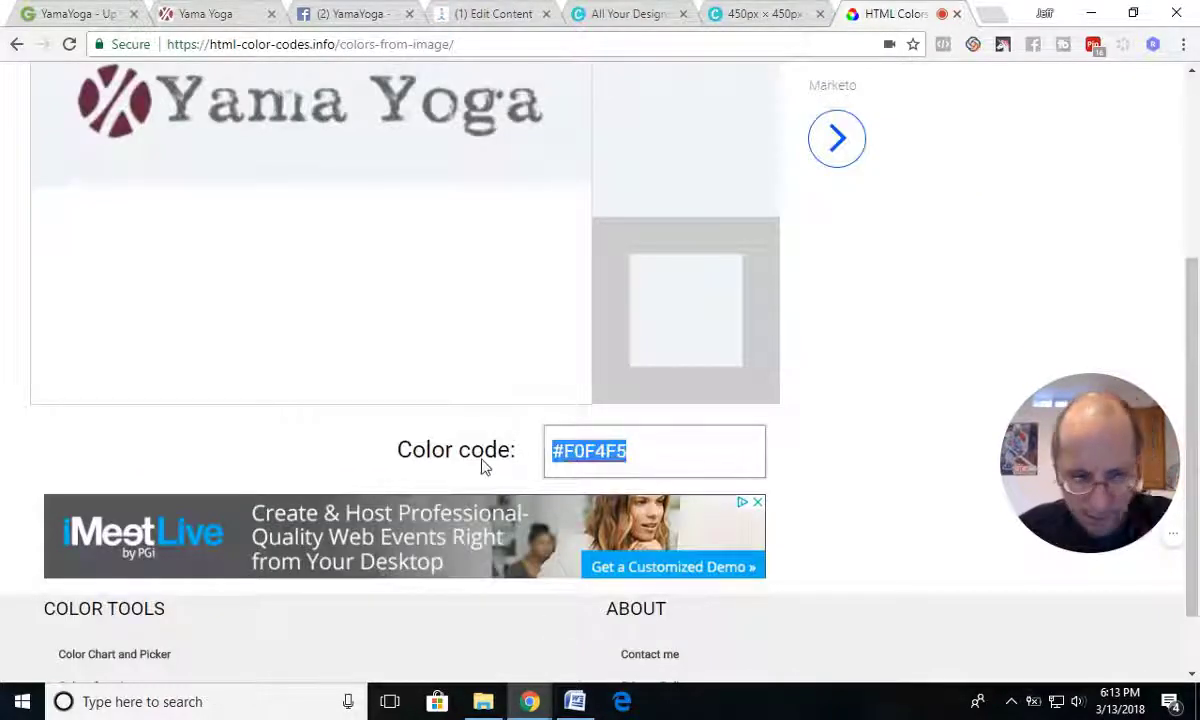
# - Set the background of the 450px × 450px Canva design to color code F0F4F5
pyautogui.click(740, 14)
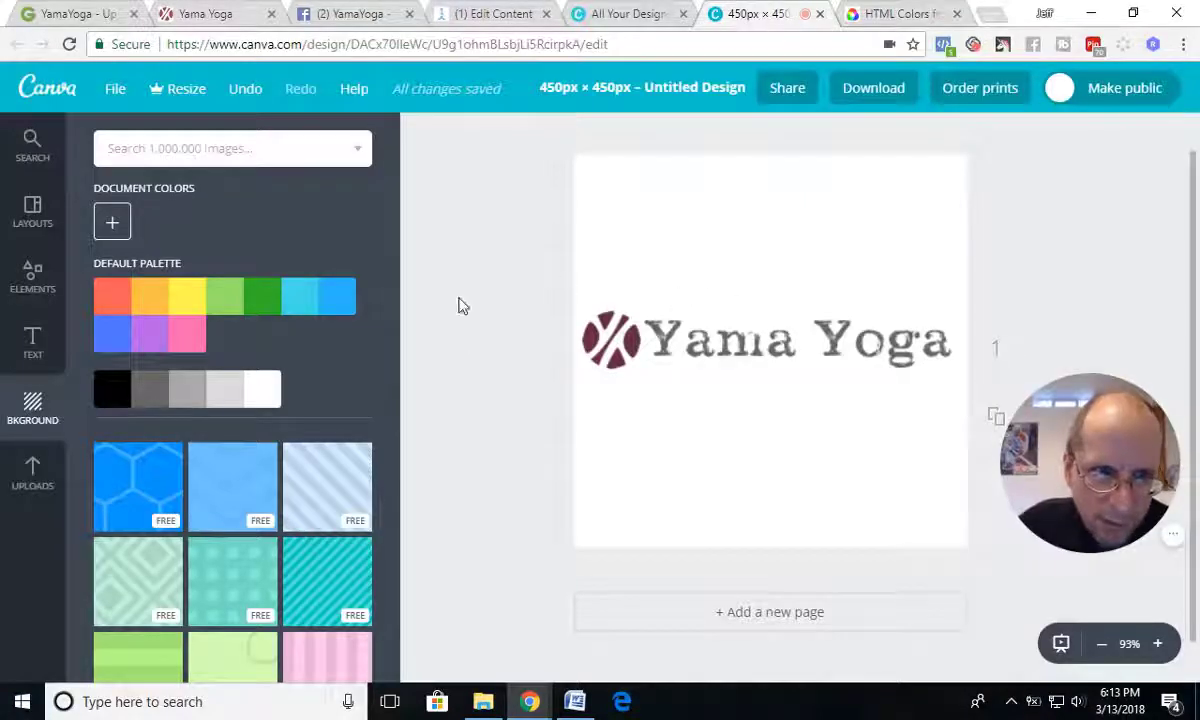
pyautogui.click(112, 222)
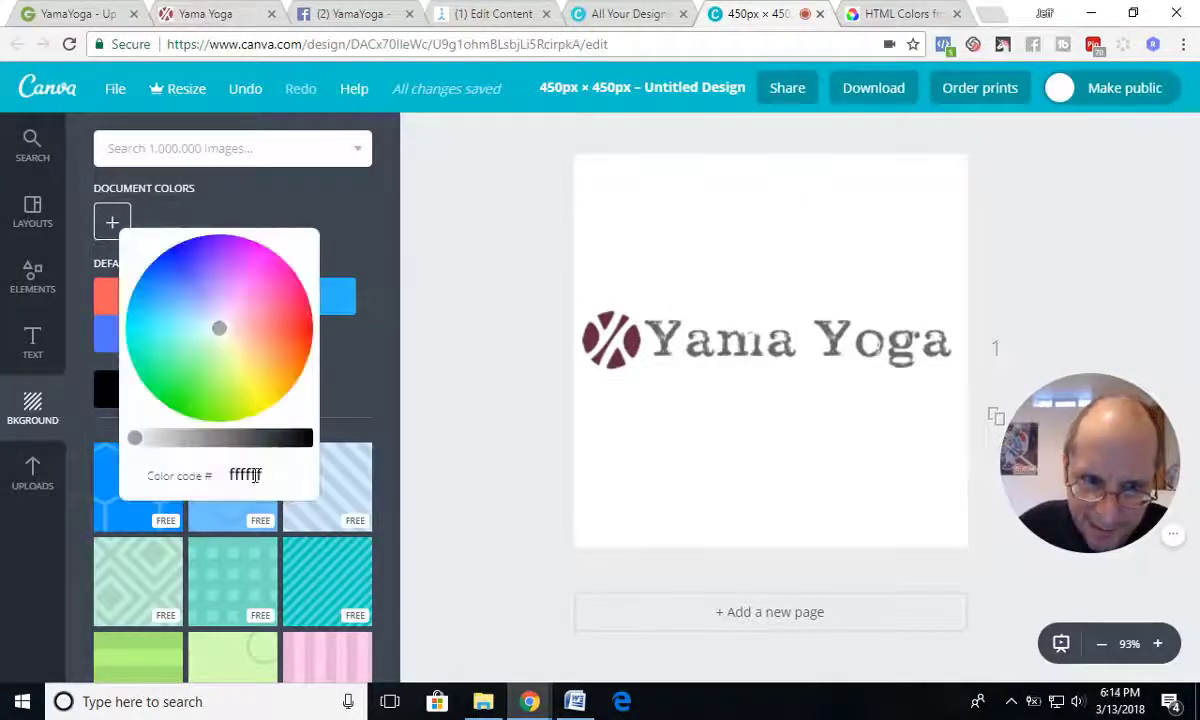
pyautogui.moveTo(263, 474); pyautogui.dragTo(222, 475)
pyautogui.hotkey('ctrl', 'v')
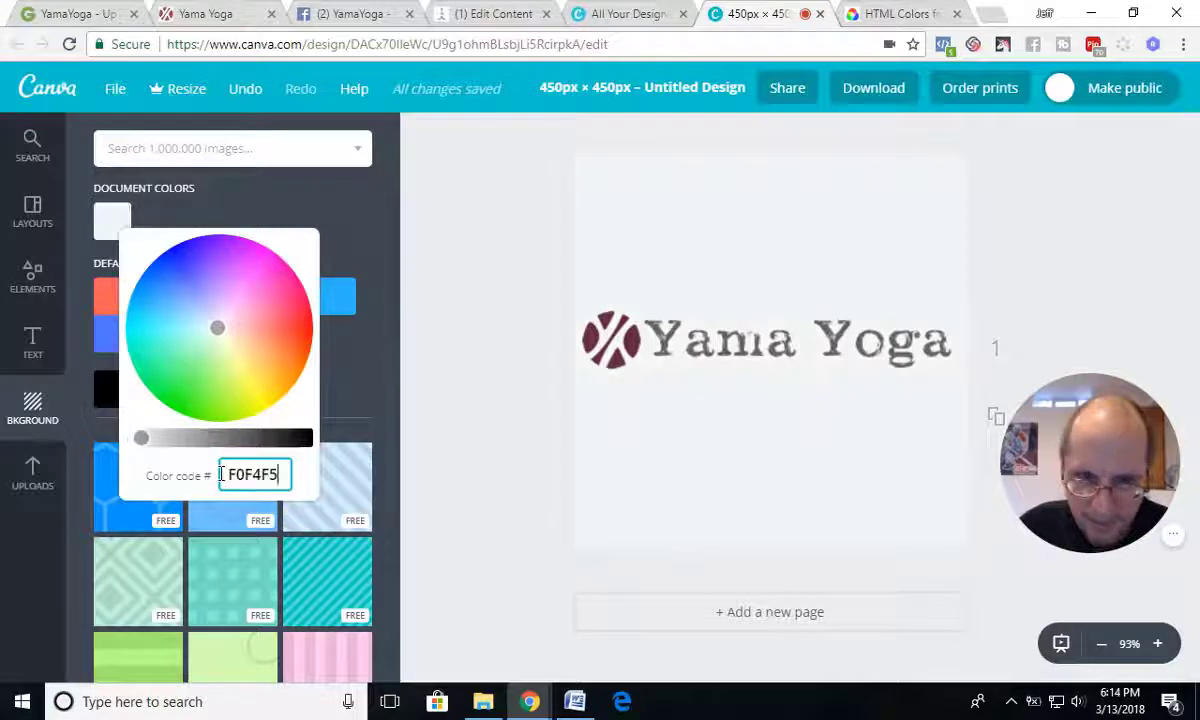
pyautogui.click(421, 447)
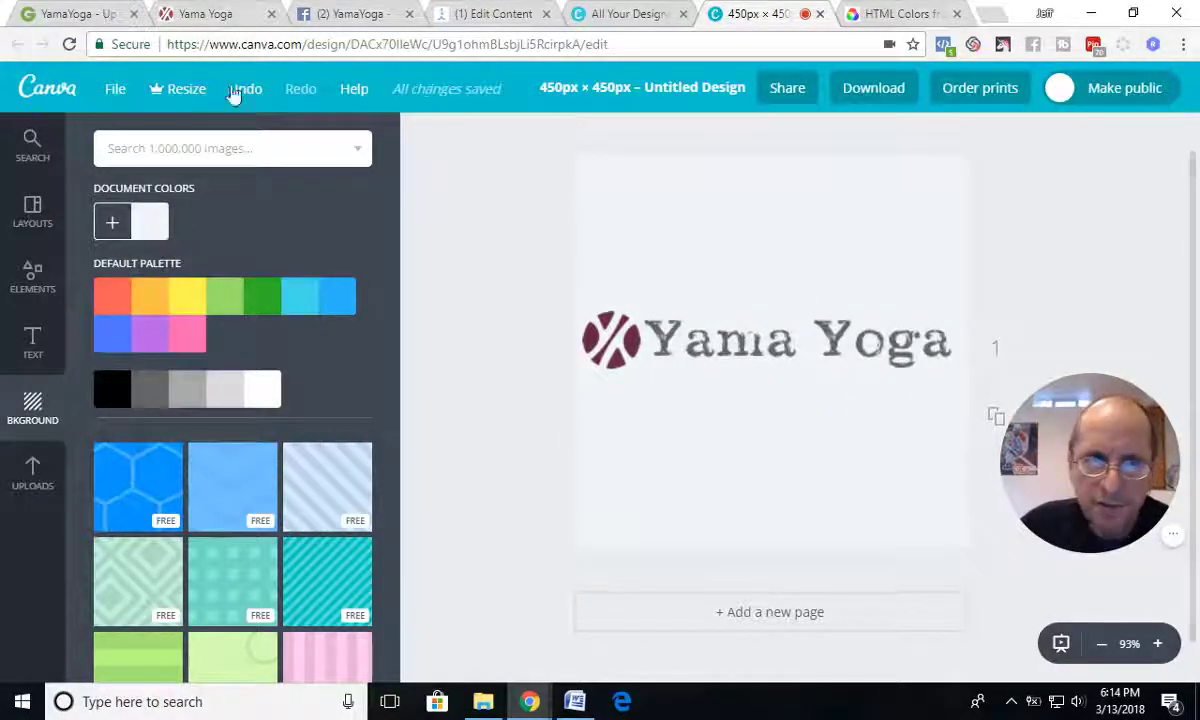
# - Compare the design's new background with the Yama Yoga website and the sampled color
pyautogui.click(205, 14)
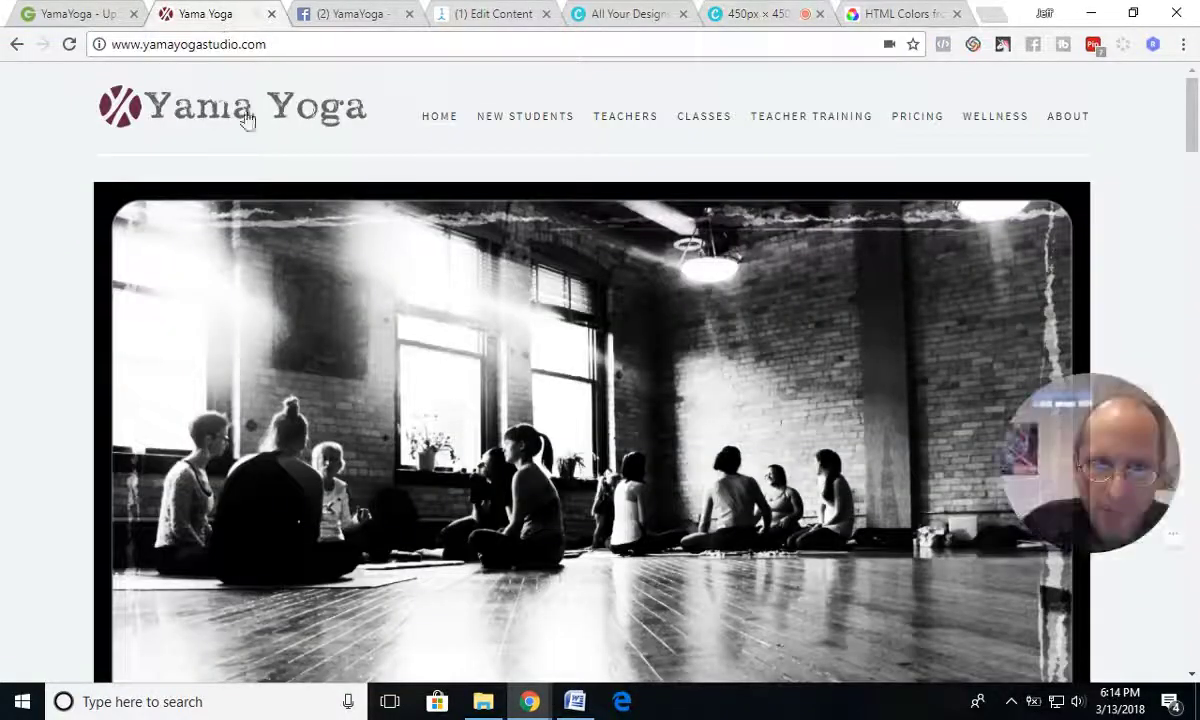
pyautogui.click(900, 14)
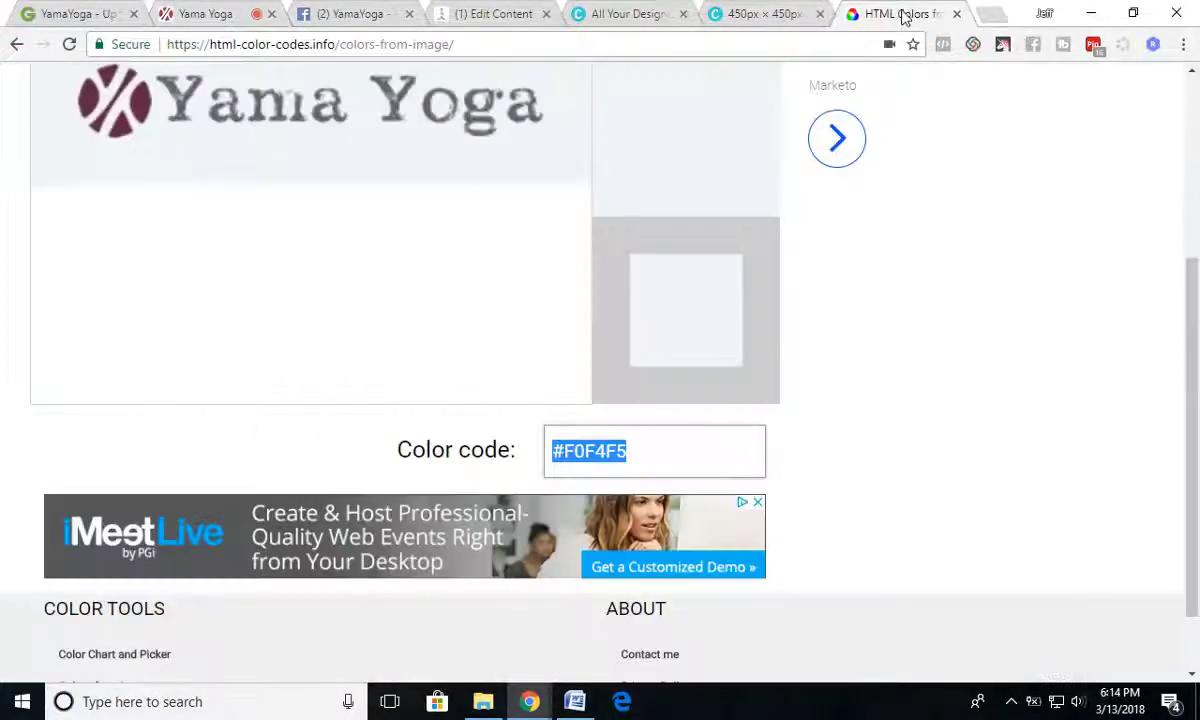
pyautogui.click(752, 14)
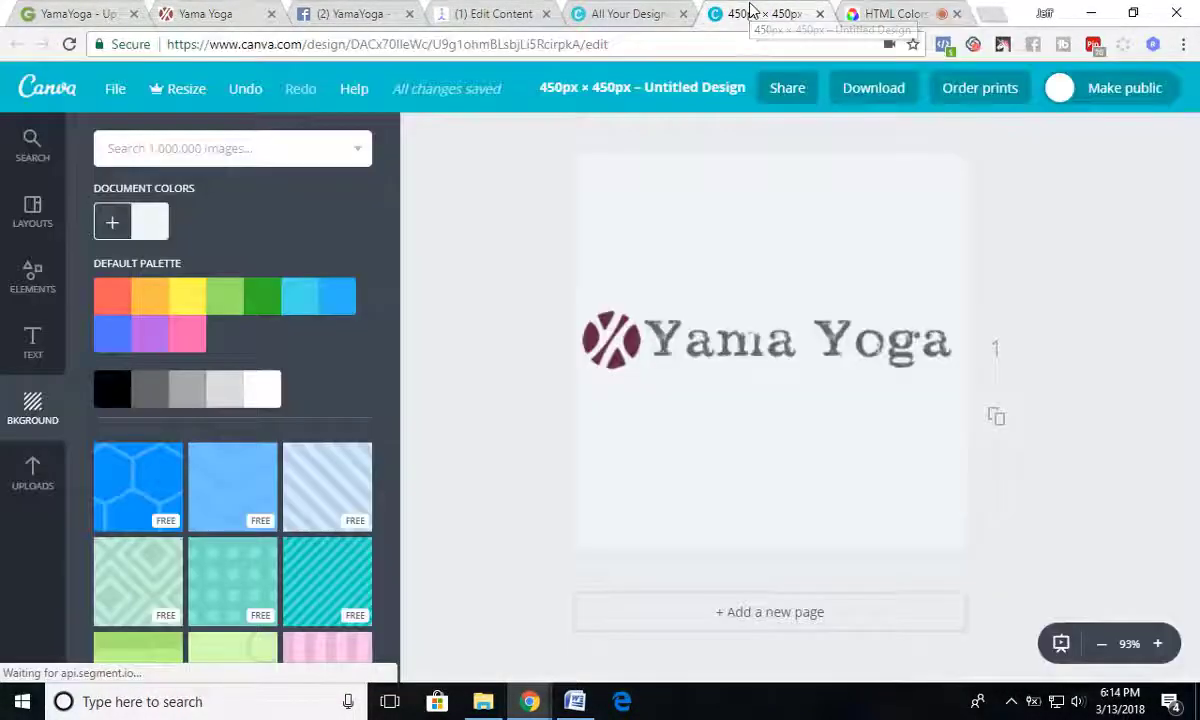
# - Title the design "Yama Yoga - 450-450"
pyautogui.click(665, 88)
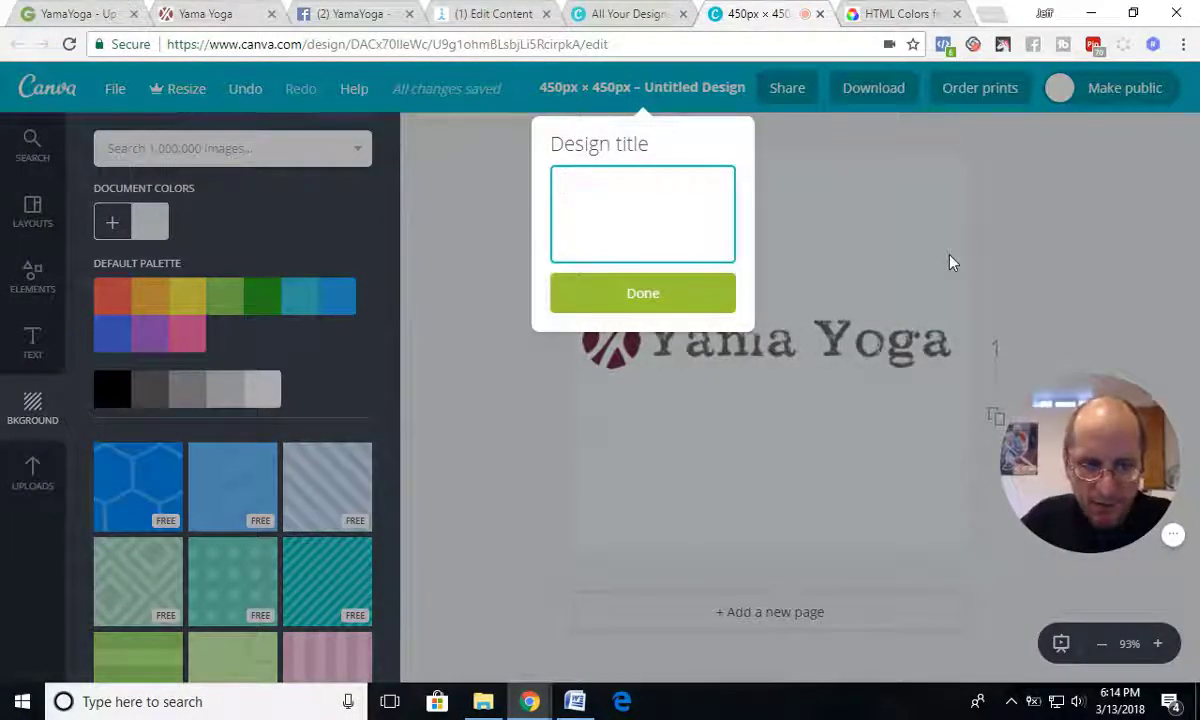
pyautogui.write('Yan')
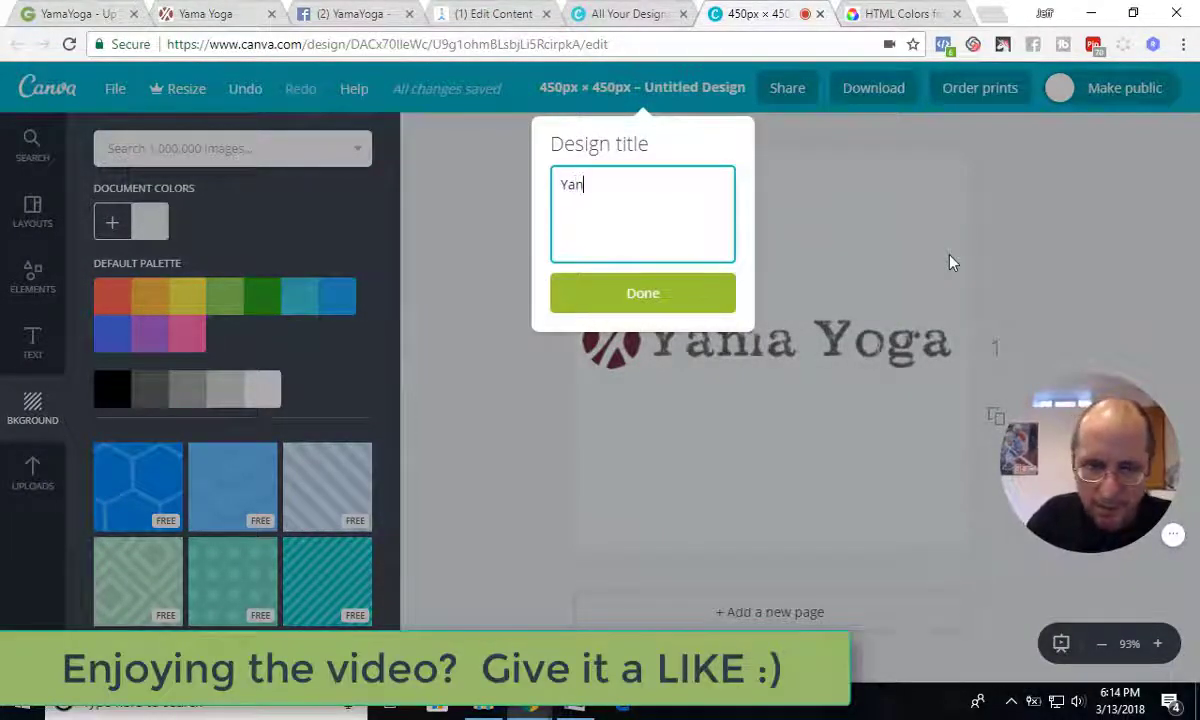
pyautogui.press('BackSpace')
pyautogui.press('BackSpace')
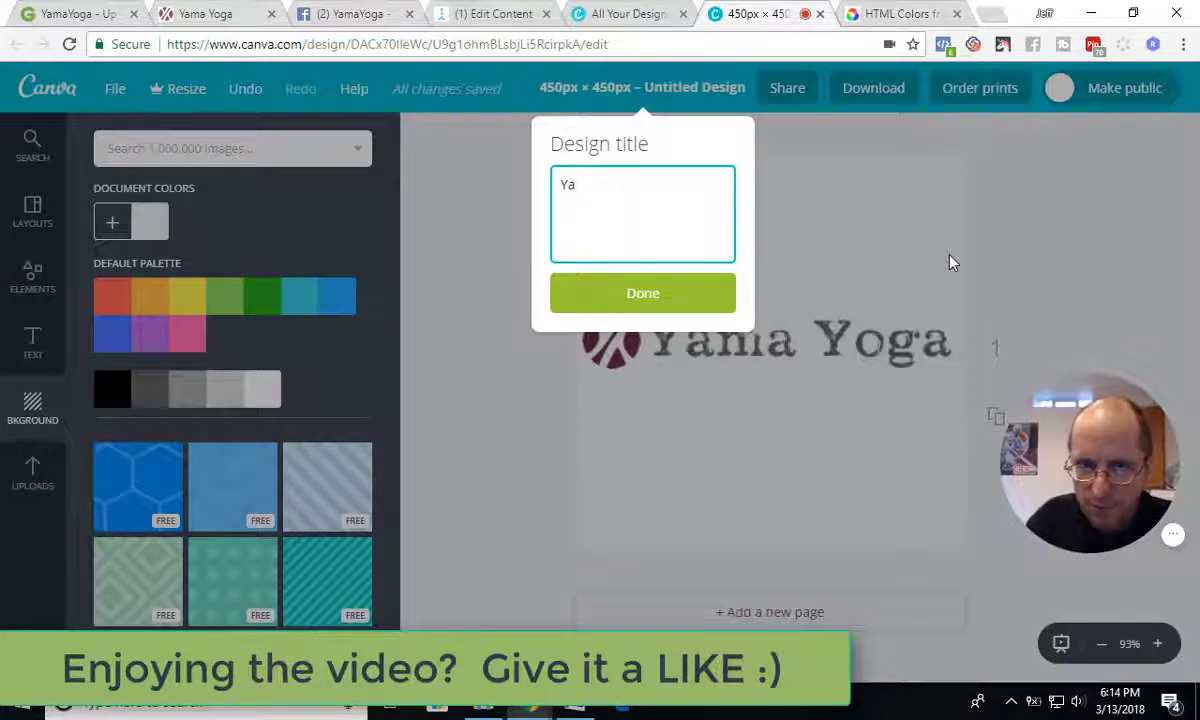
pyautogui.write('ma T')
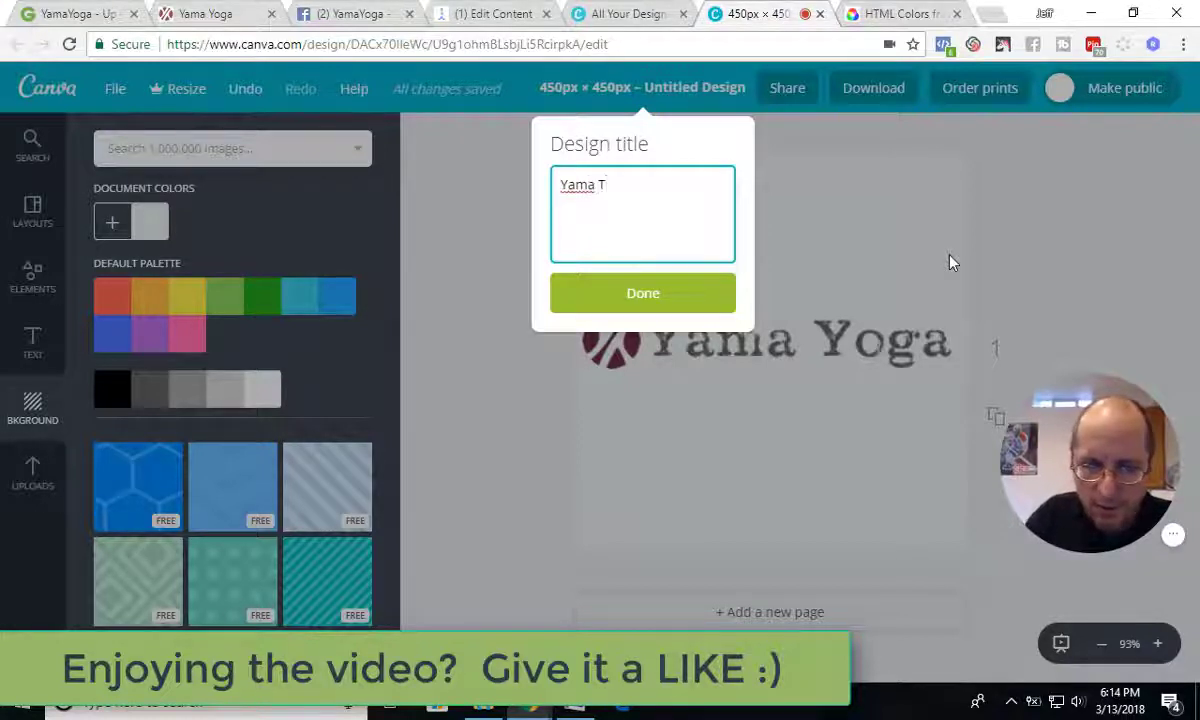
pyautogui.press('BackSpace')
pyautogui.write('Yoga')
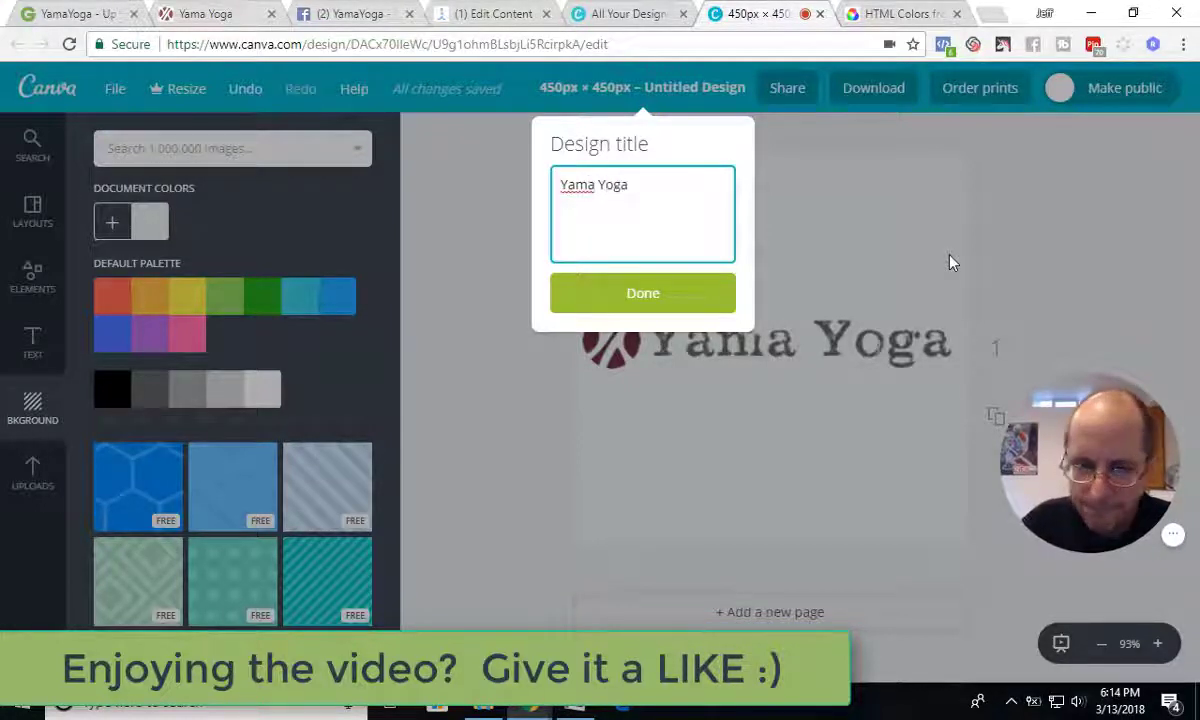
pyautogui.write(' - 45')
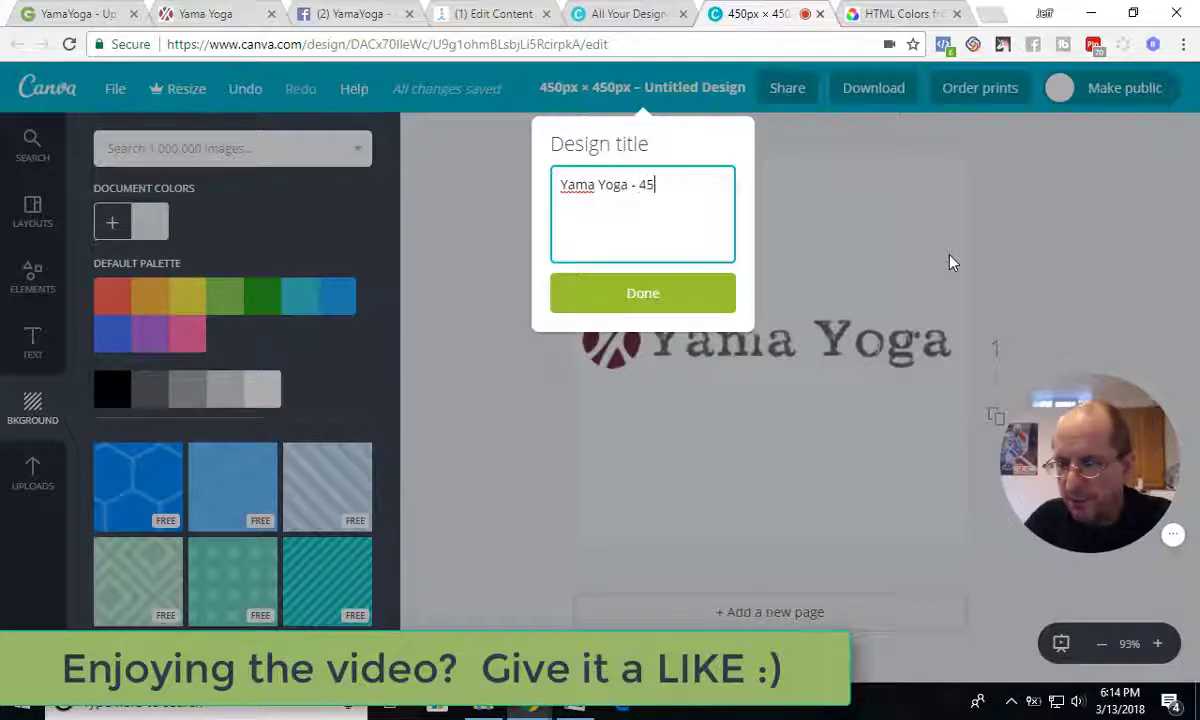
pyautogui.write('0-450')
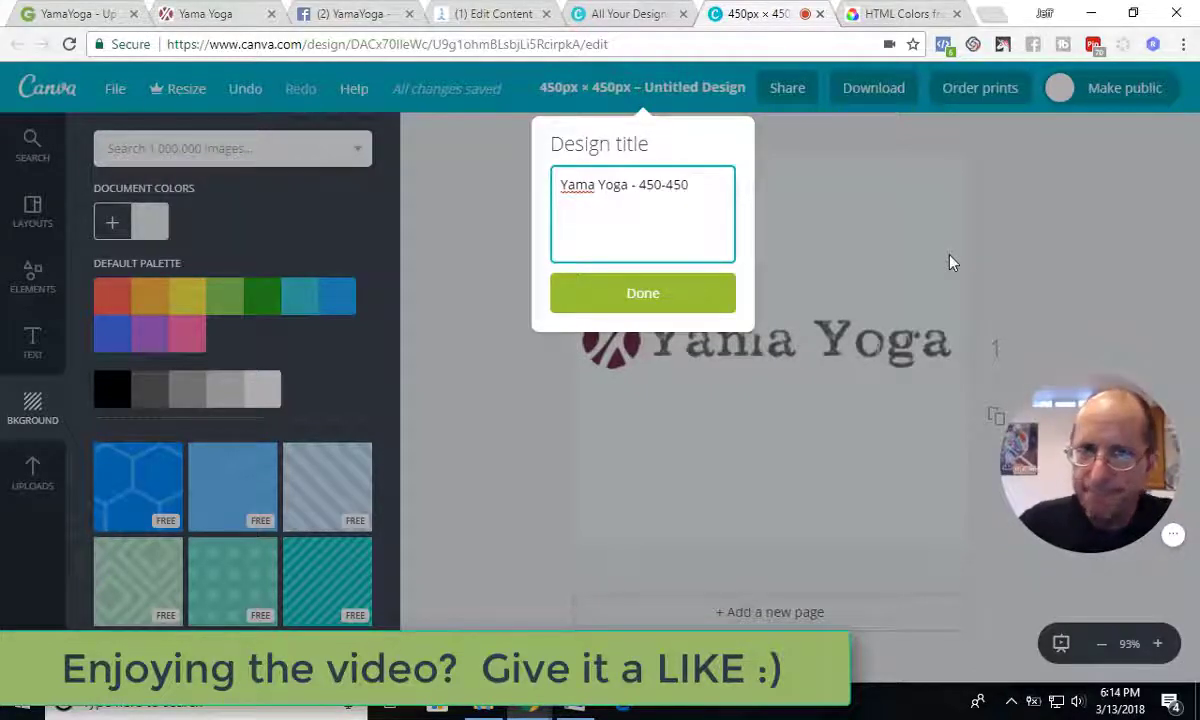
pyautogui.click(682, 306)
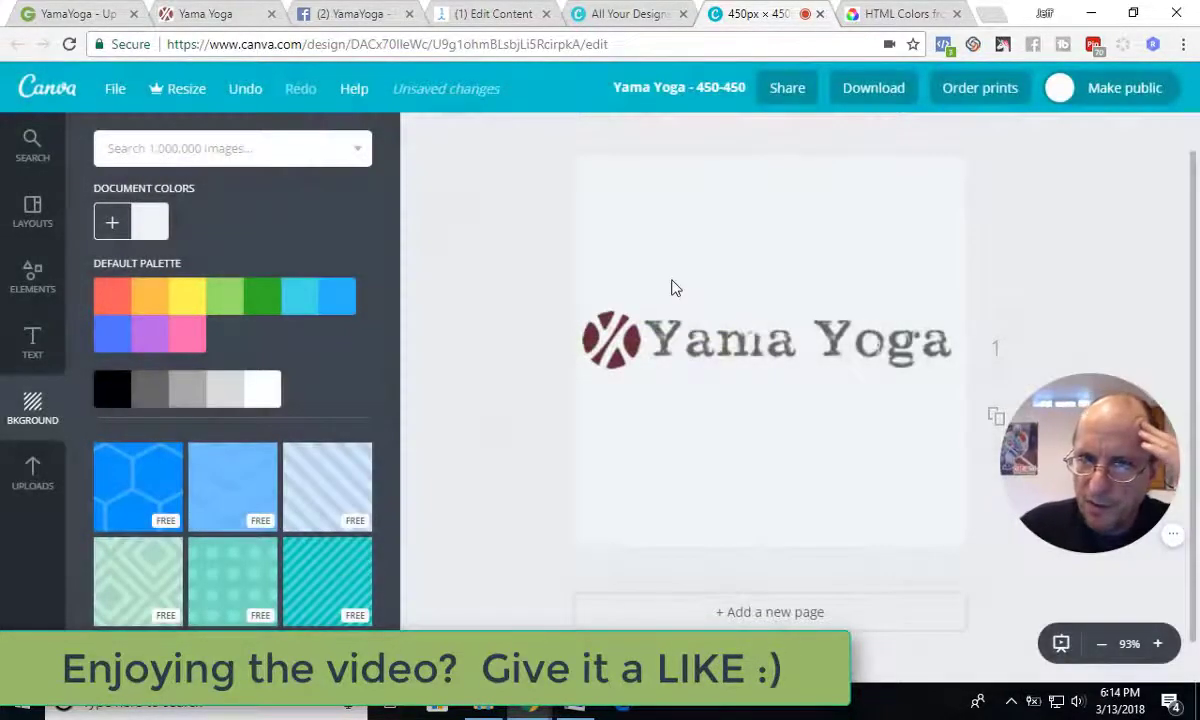
# - Download the 450px × 450px Yama Yoga design as a PNG and show the downloaded file in its folder
pyautogui.click(850, 96)
pyautogui.click(826, 312)
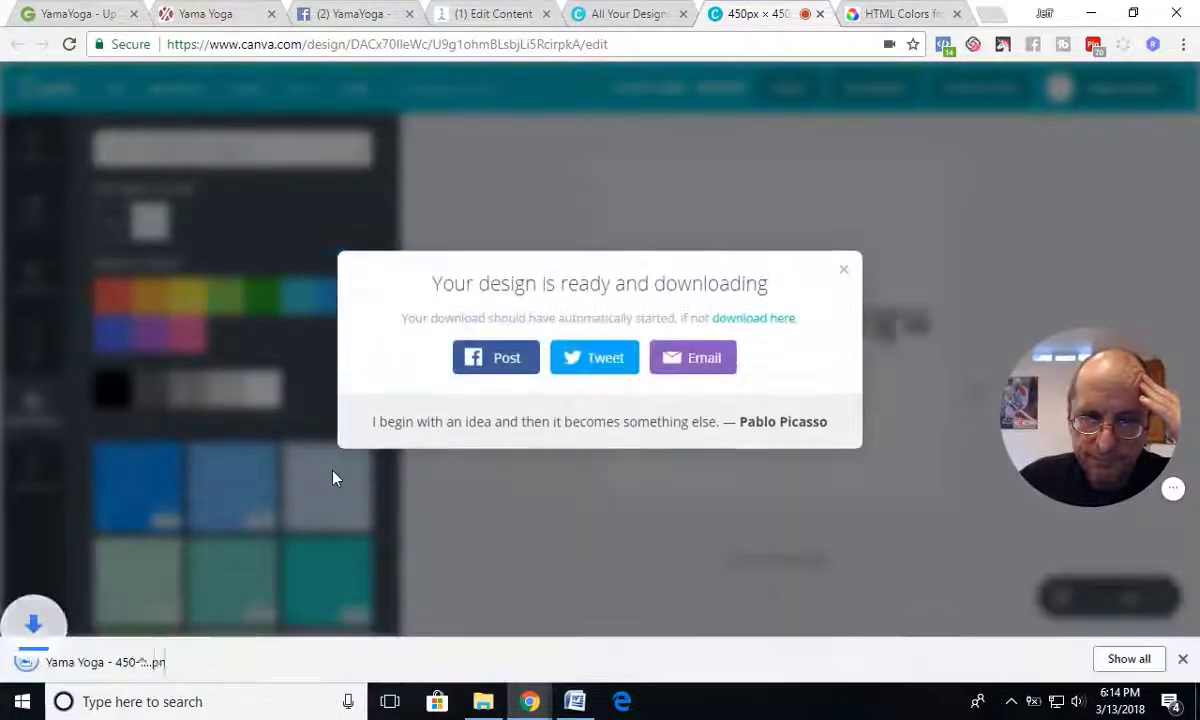
pyautogui.click(196, 662)
pyautogui.click(235, 597)
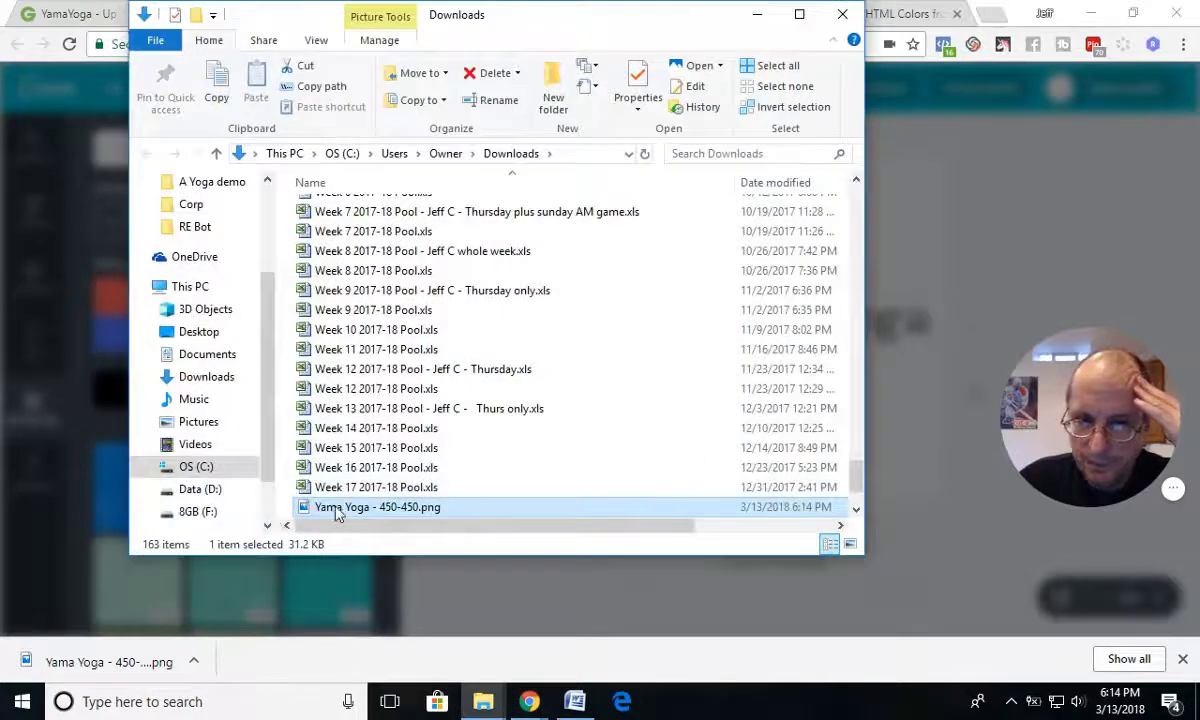
# - Transfer "Yama Yoga - 450-450.png" from Downloads into the A Yoga demo folder
pyautogui.rightClick(337, 512)
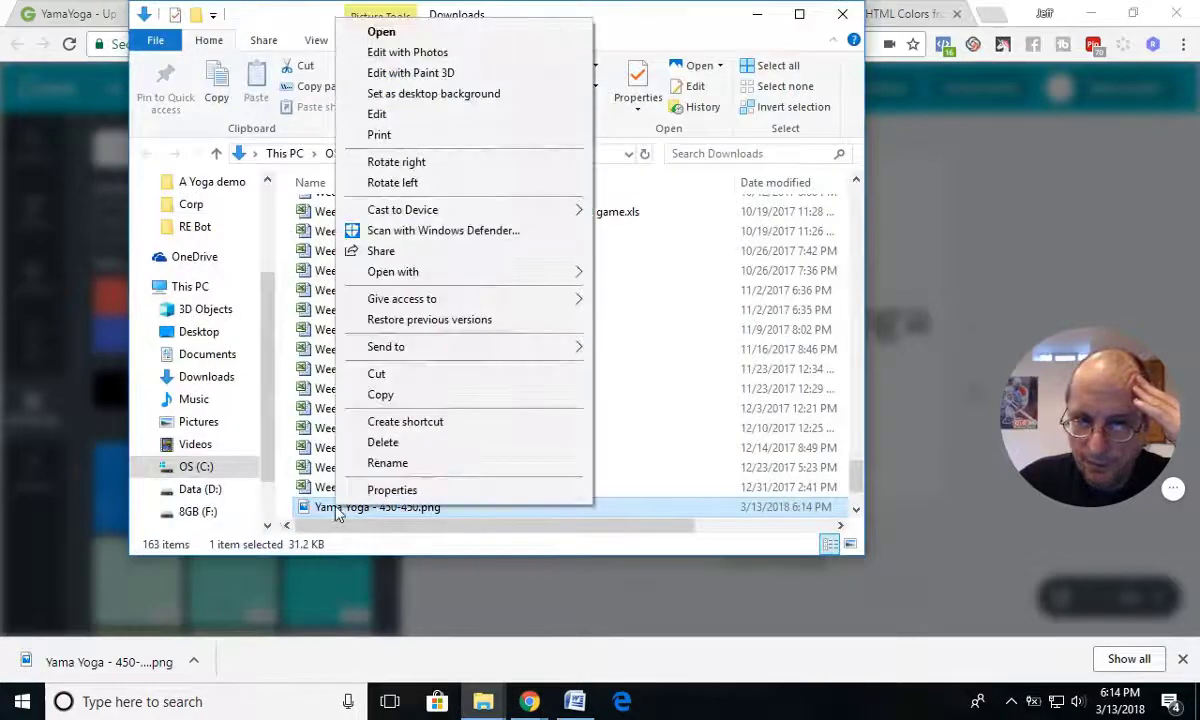
pyautogui.click(375, 352)
pyautogui.scroll(2, 205, 280)
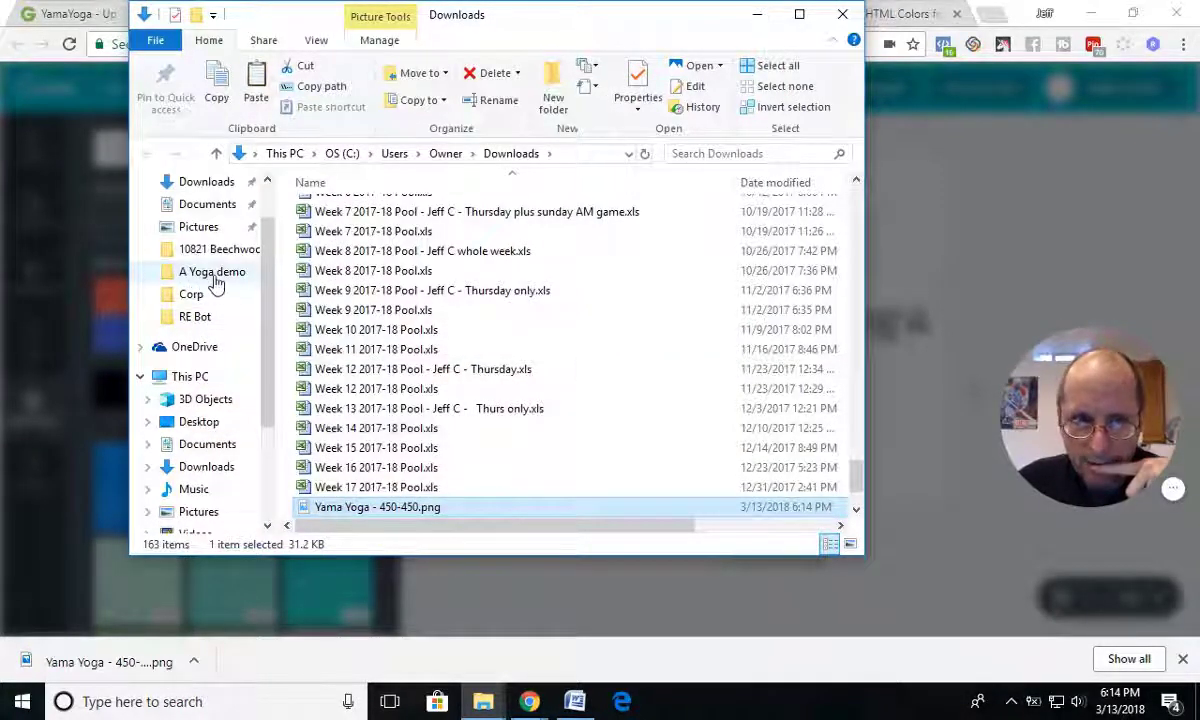
pyautogui.click(214, 280)
pyautogui.rightClick(391, 316)
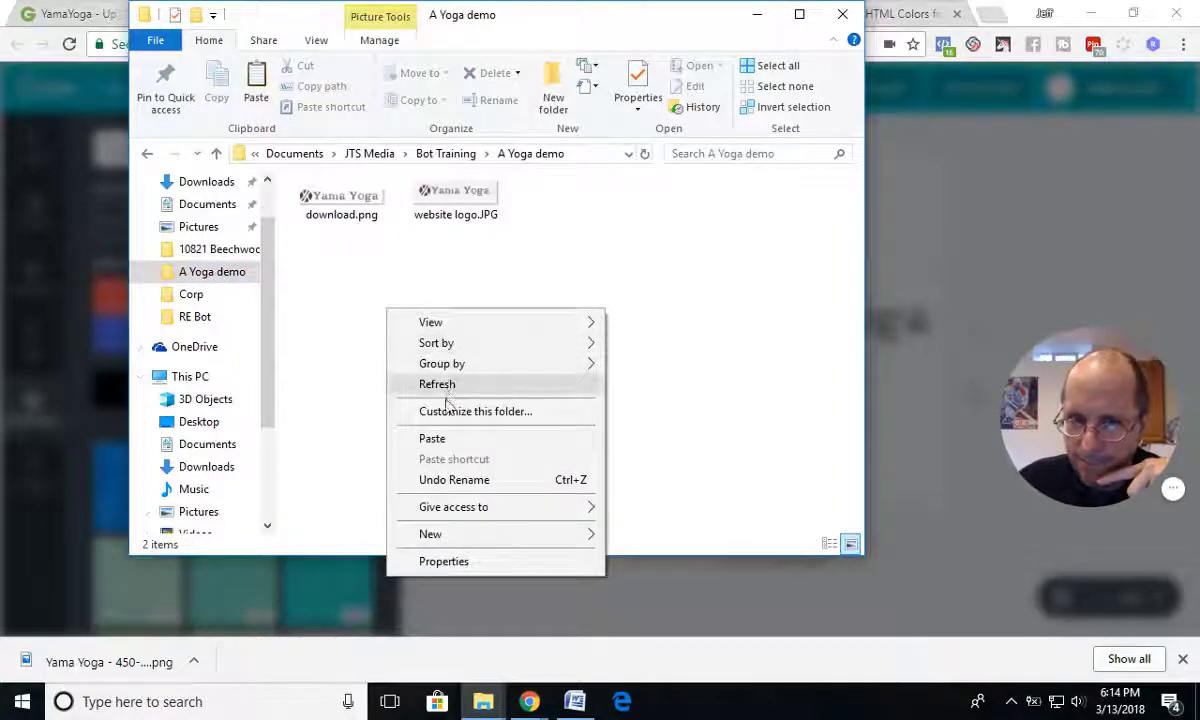
pyautogui.click(440, 438)
pyautogui.click(455, 428)
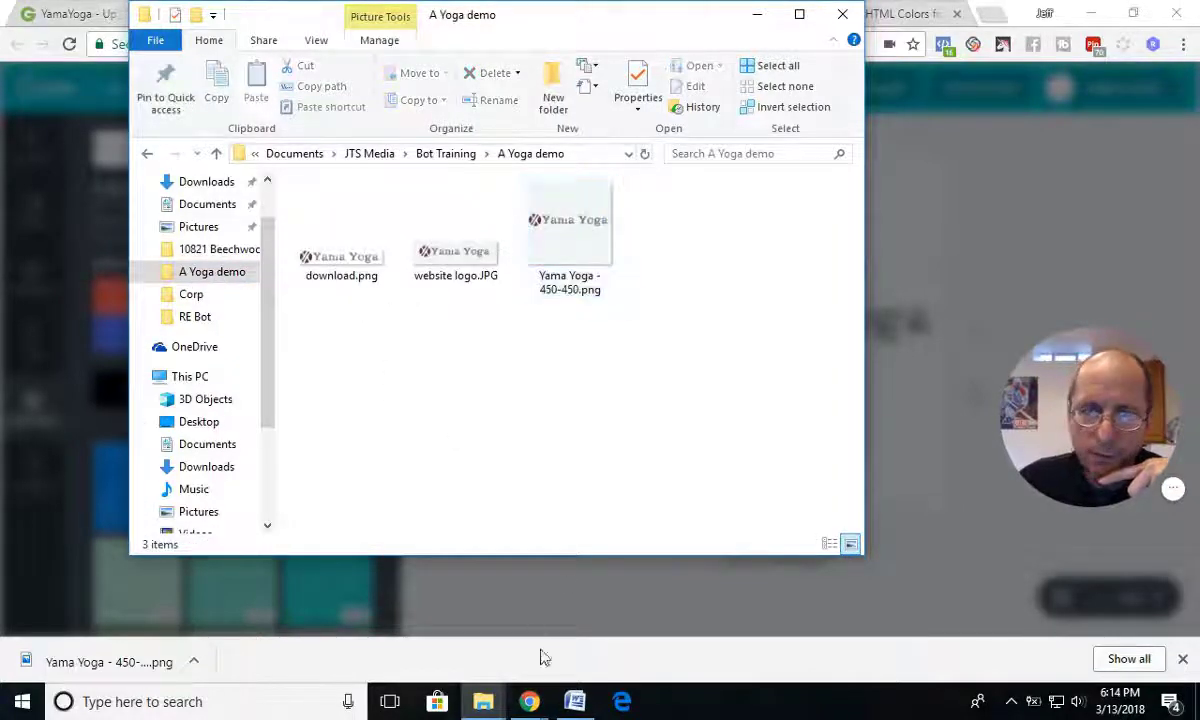
# - Switch to the ManyChat flow editor and replace the starting message's image with "Yama Yoga - 450-450.png"
pyautogui.click(541, 690)
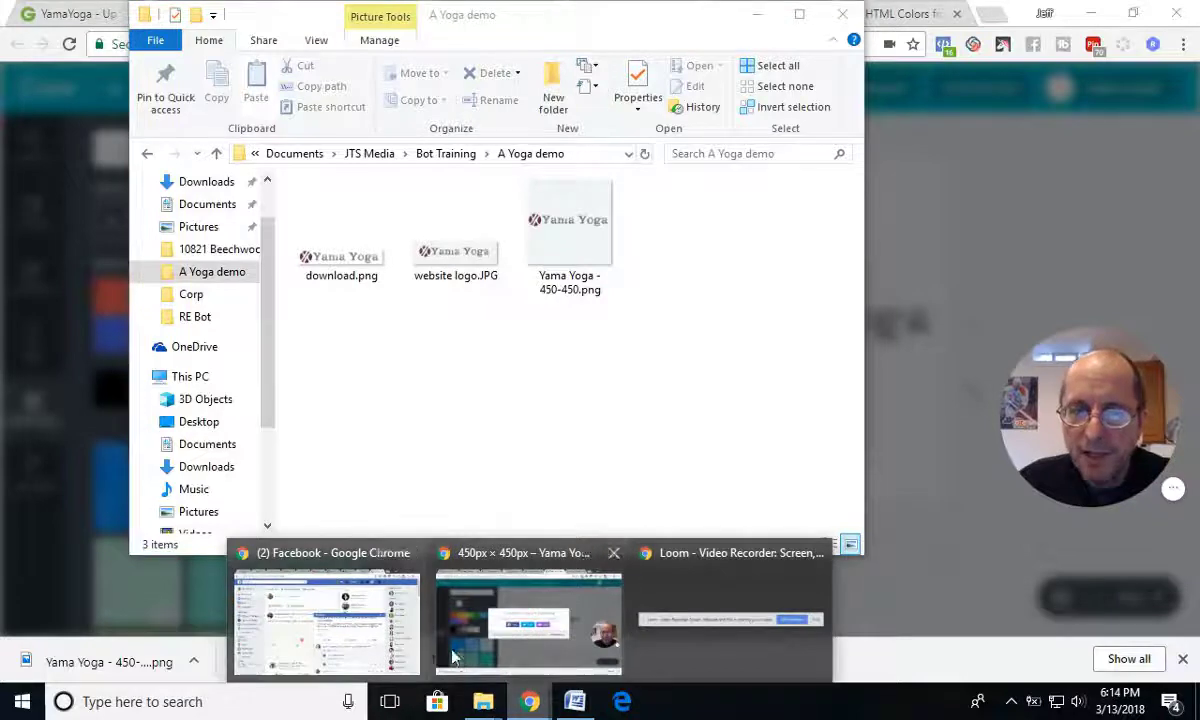
pyautogui.click(476, 608)
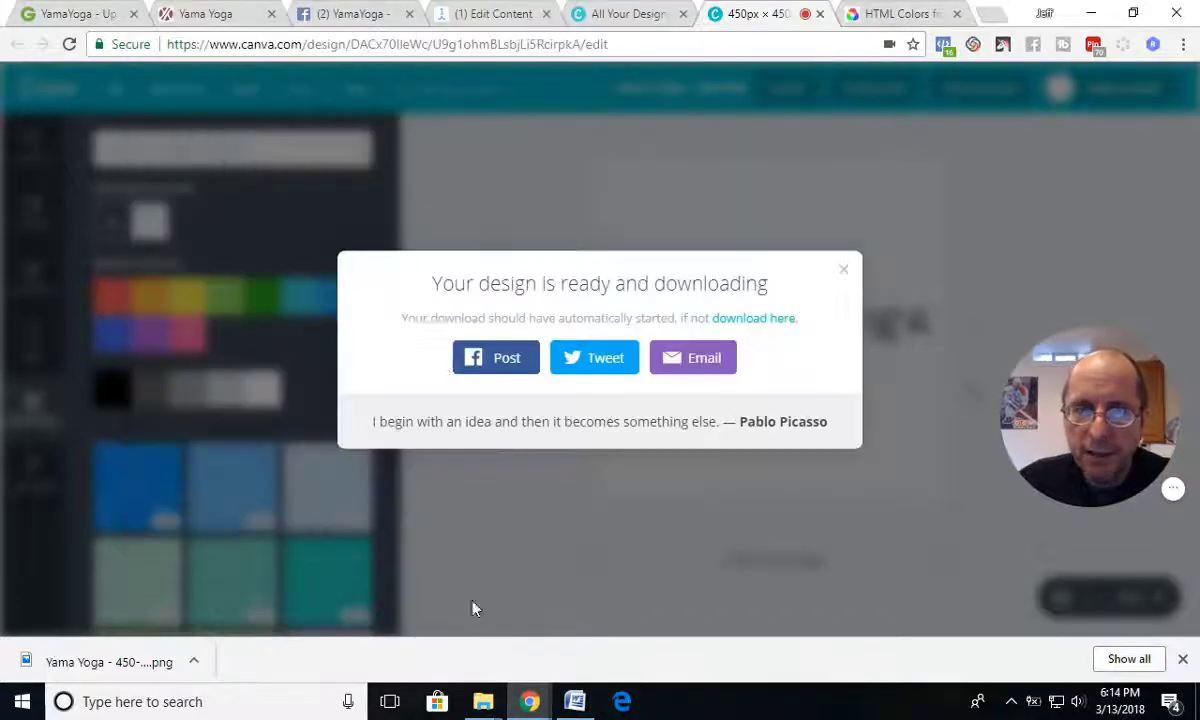
pyautogui.click(495, 16)
pyautogui.click(345, 245)
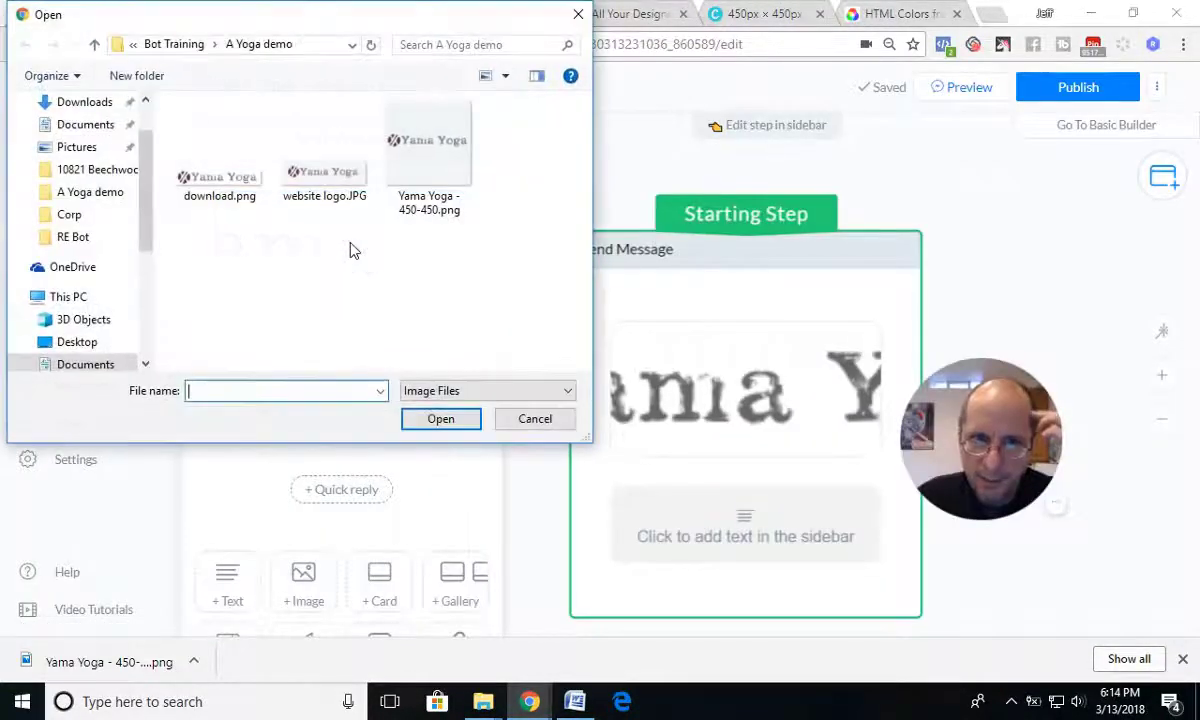
pyautogui.click(436, 138)
pyautogui.click(440, 418)
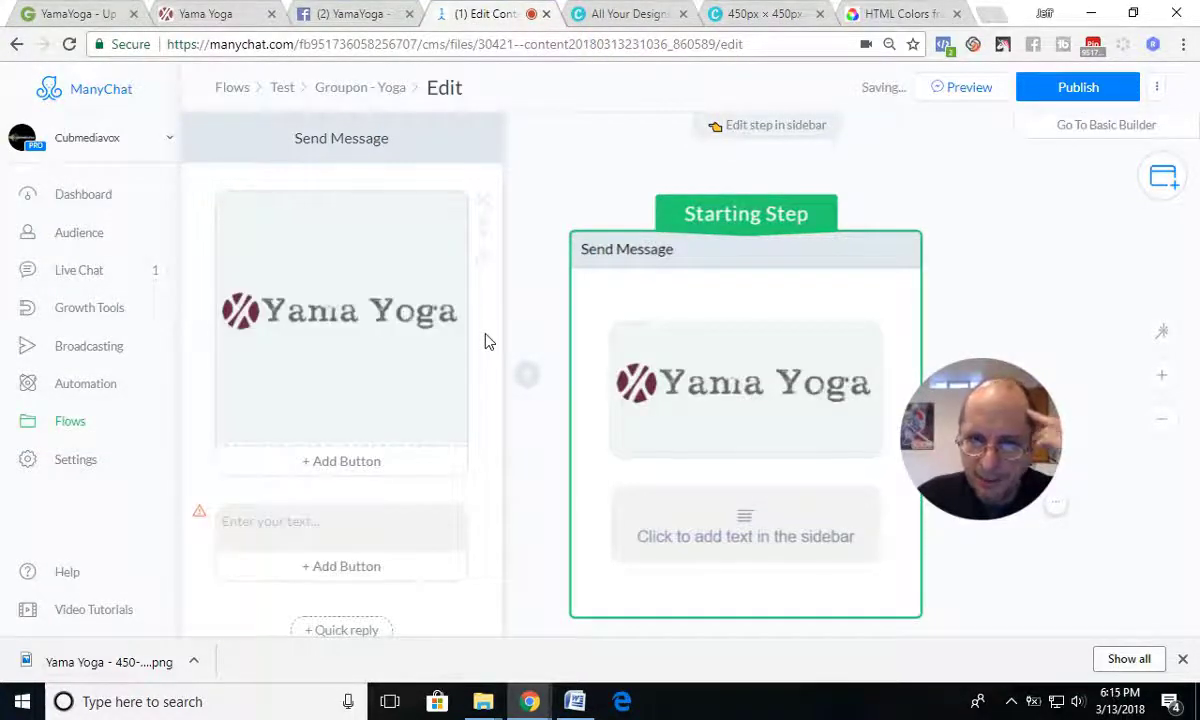
# - Start the text block under the logo with "Hey", the First Name variable and "glad you here."
pyautogui.click(448, 527)
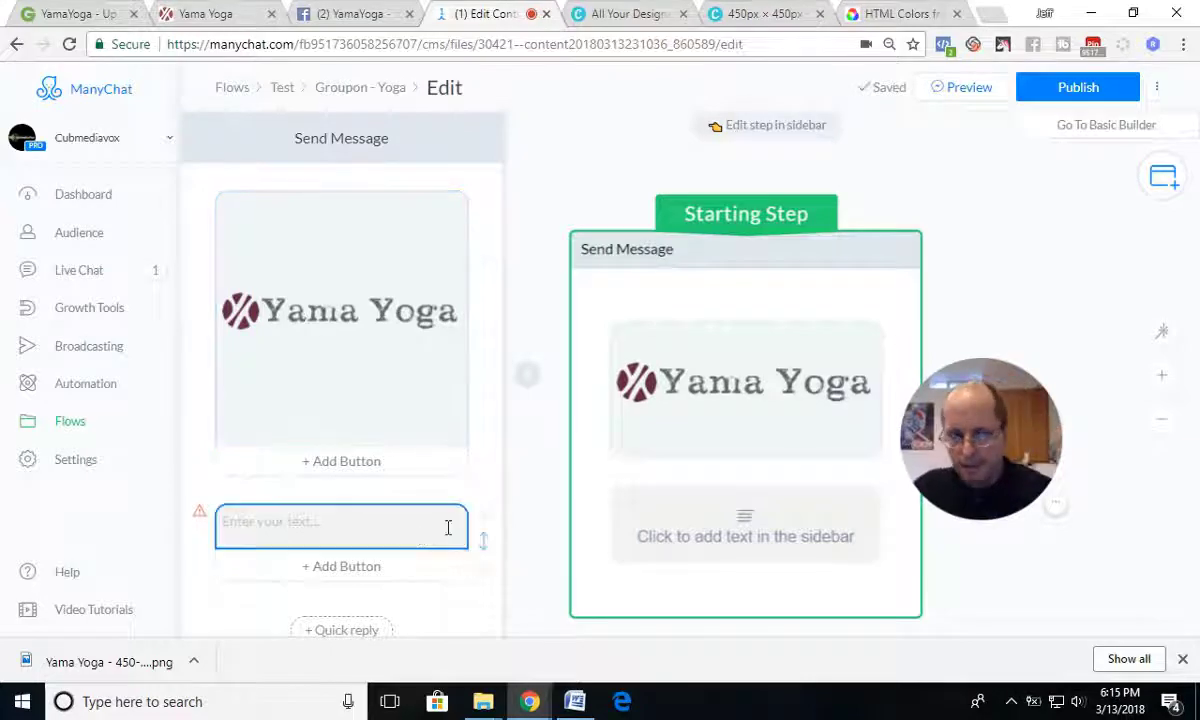
pyautogui.click(372, 534)
pyautogui.write('H')
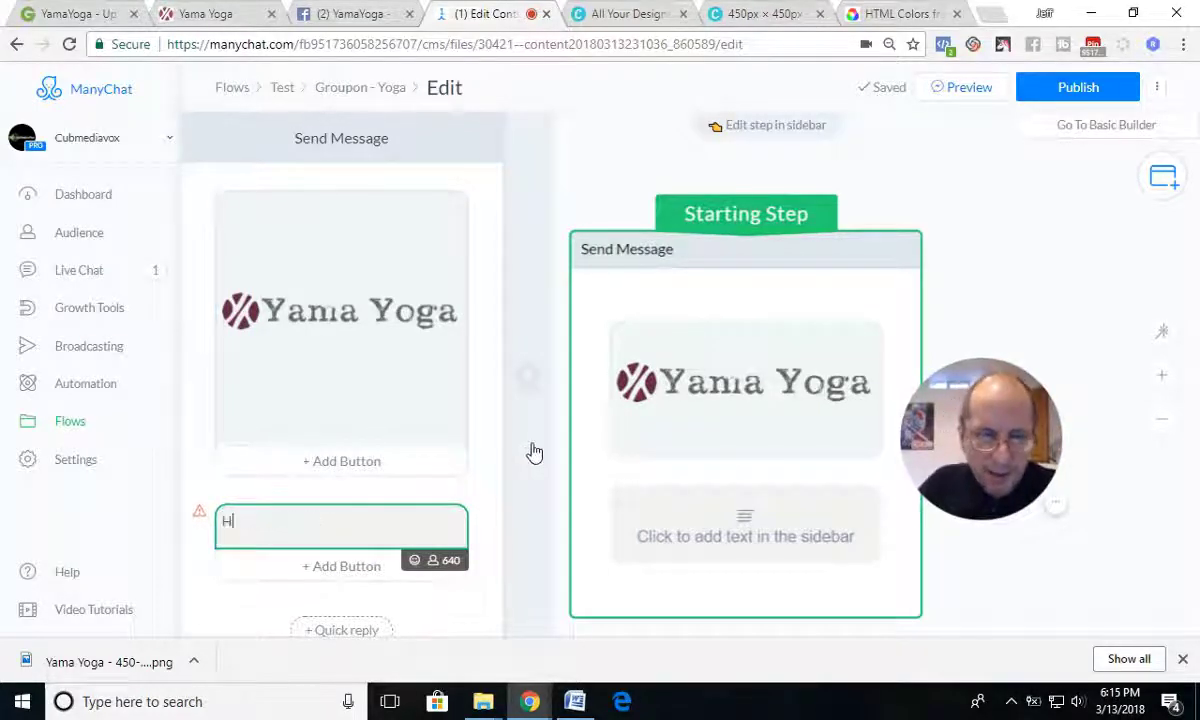
pyautogui.write('ey {{')
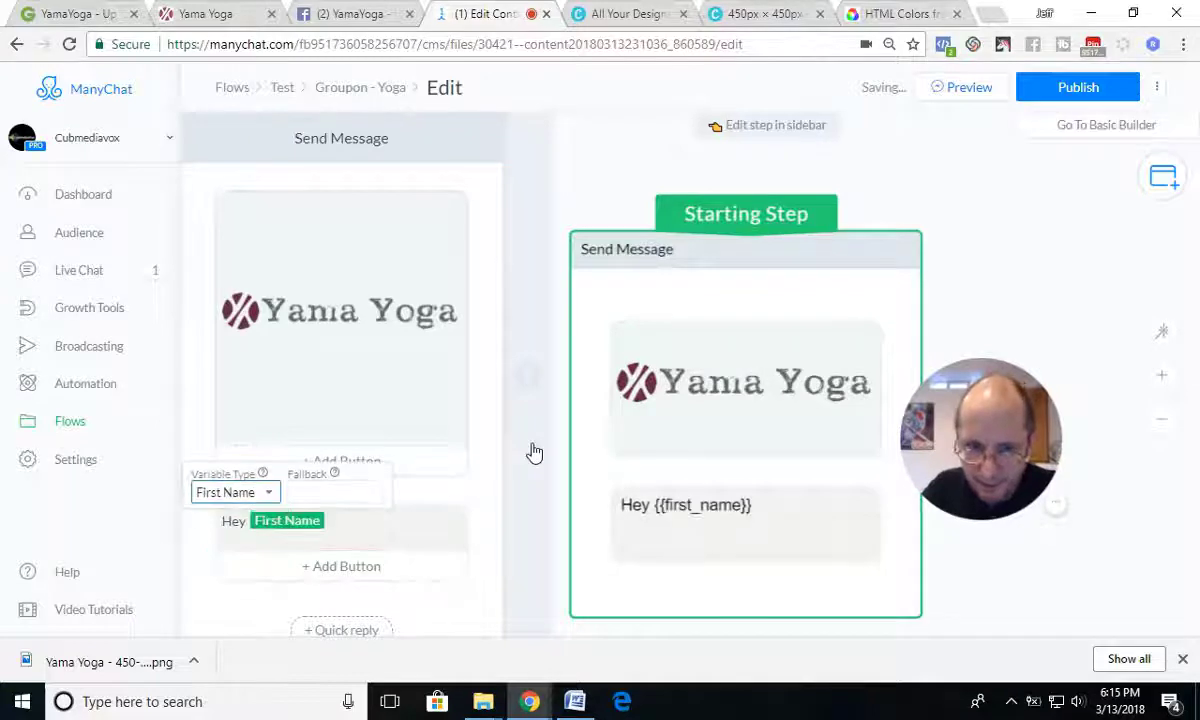
pyautogui.click(370, 522)
pyautogui.doubleClick(370, 522)
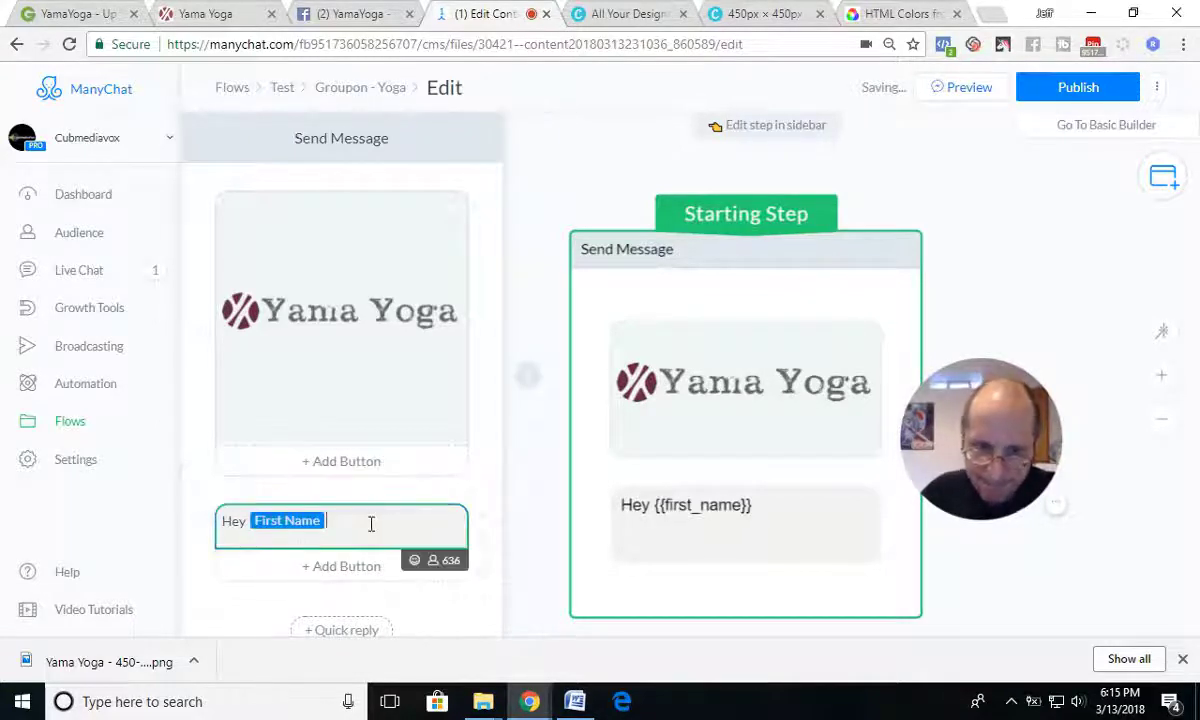
pyautogui.write('glad y')
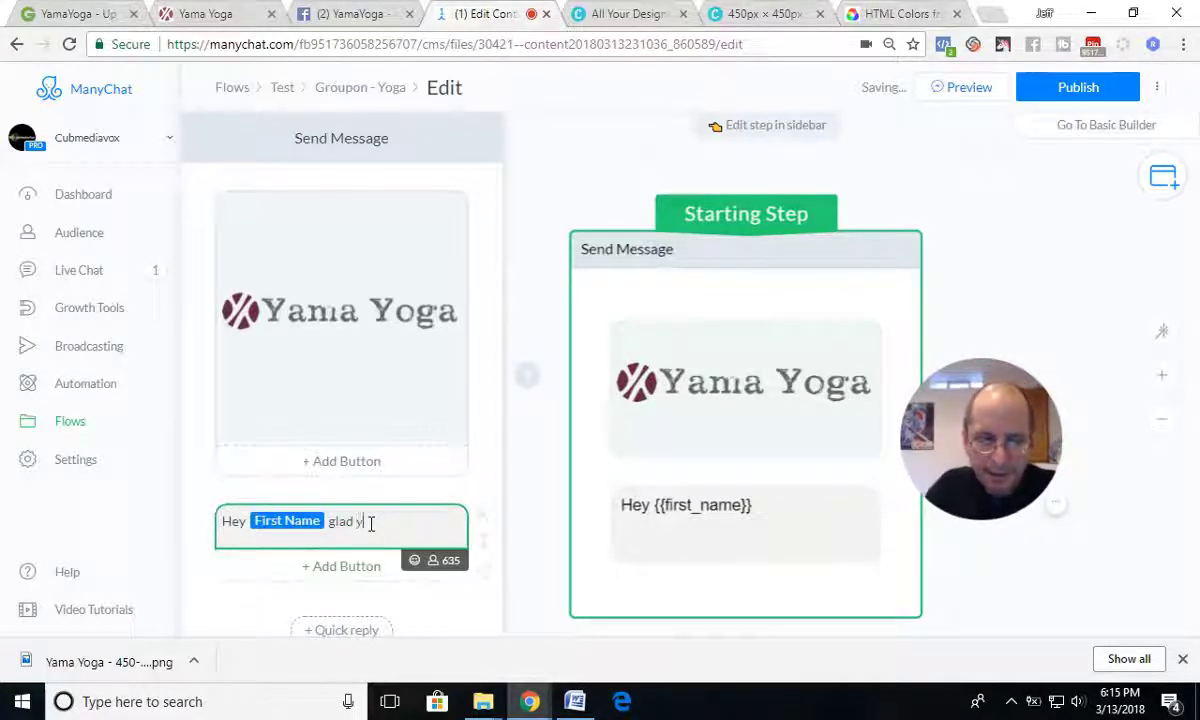
pyautogui.write('ou a')
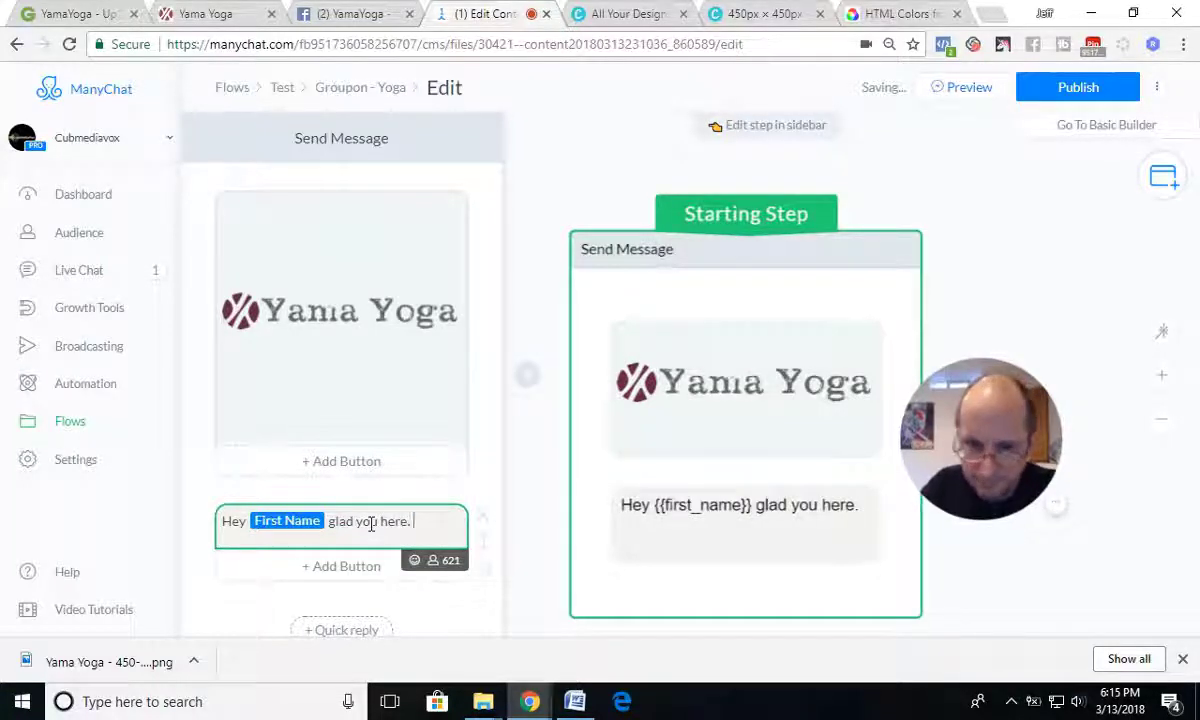
# - Continue the greeting with the sentence "We have the 50% special coming your way."
pyautogui.write('We ')
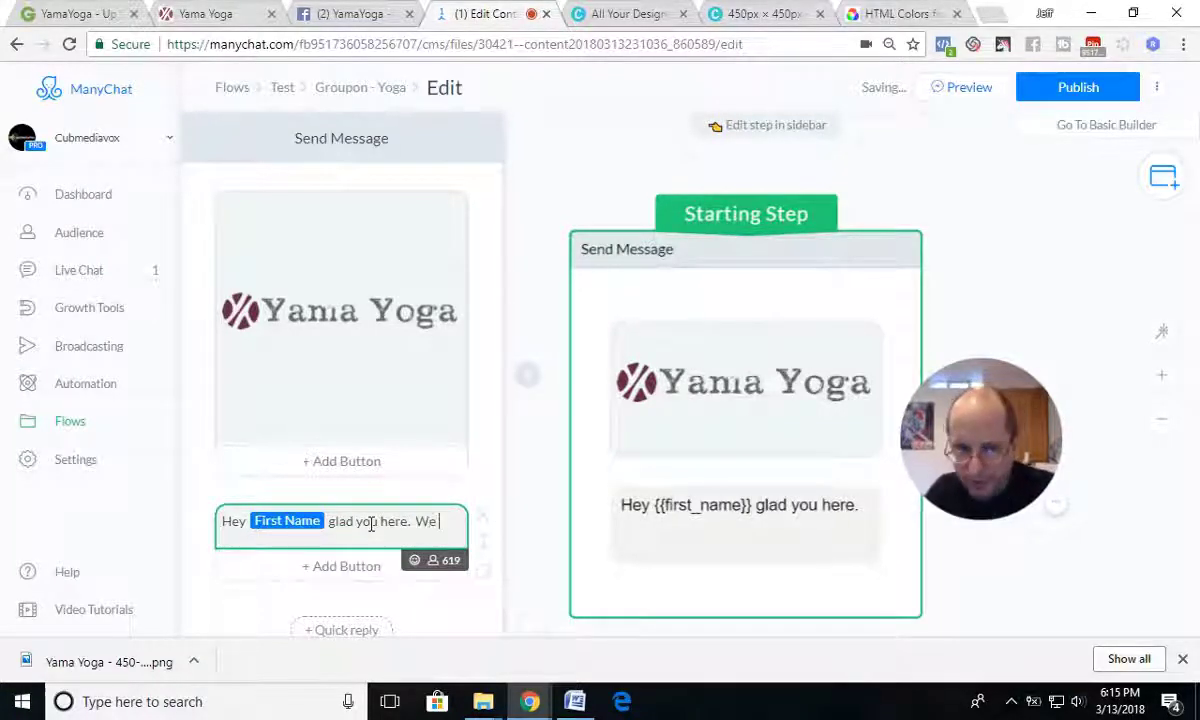
pyautogui.write('have')
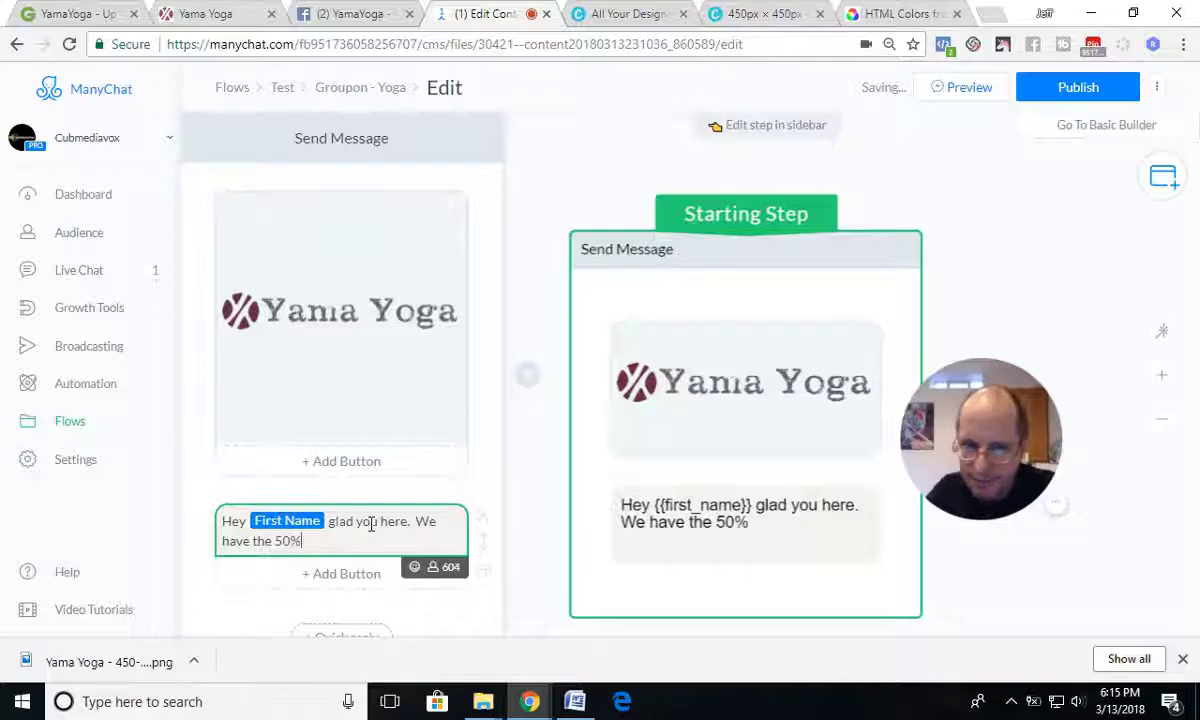
pyautogui.write('the 50% special')
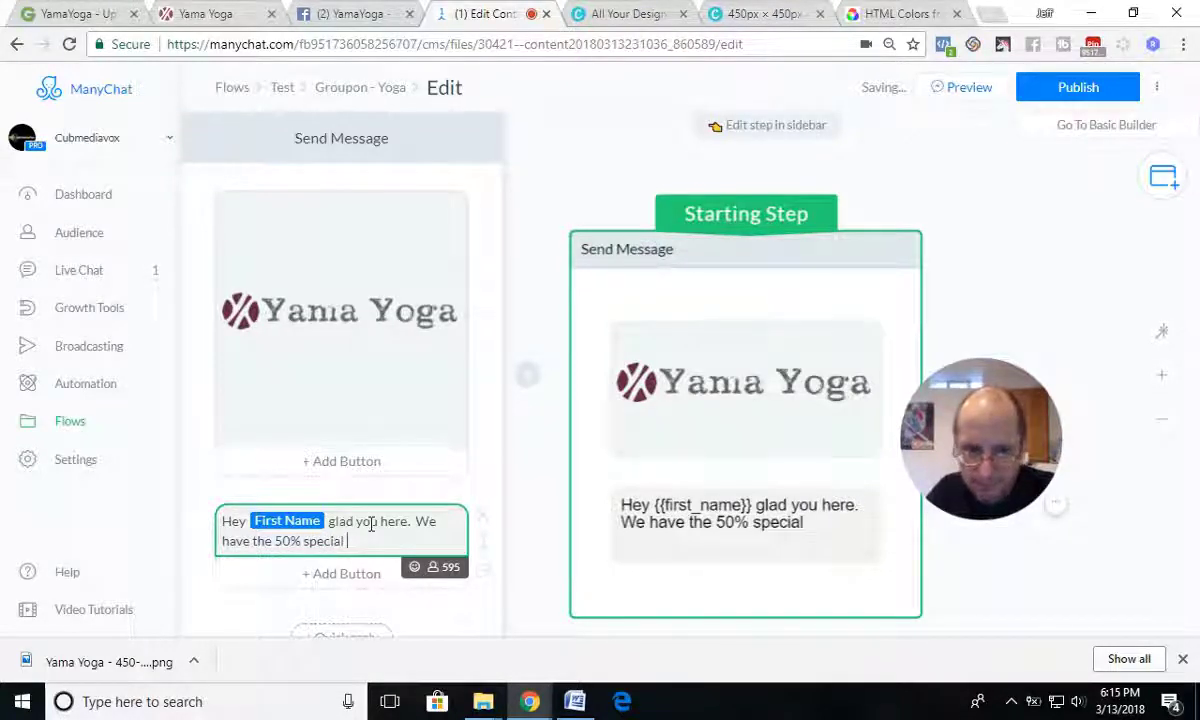
pyautogui.write(' coming your ')
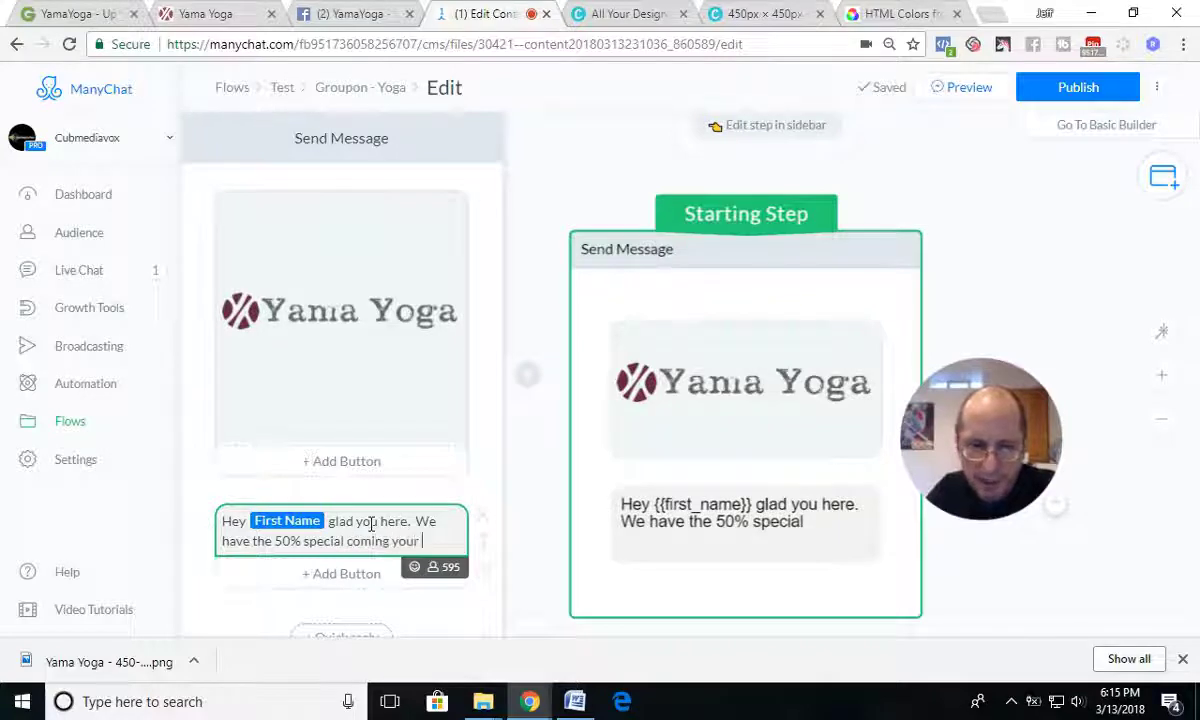
pyautogui.write('wa')
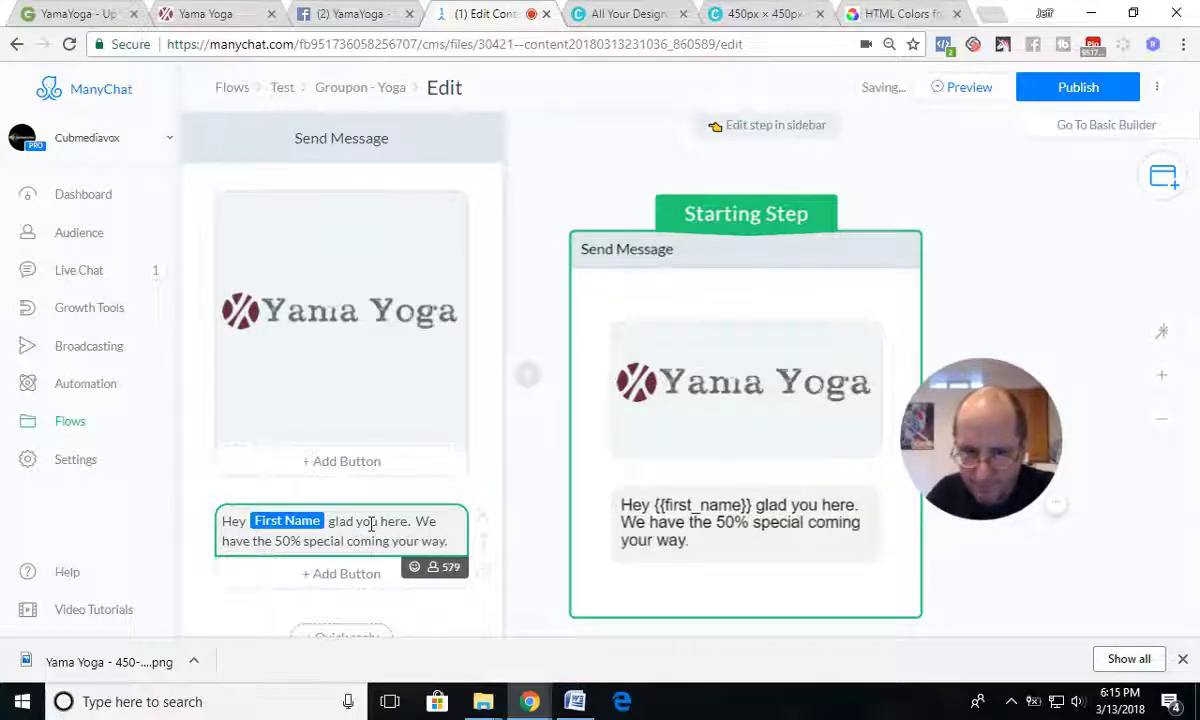
pyautogui.write('y.')
# - Add a second paragraph, after a blank line, reading "We just need some info from you and you will be set."
pyautogui.press('Return')
pyautogui.press('Return')
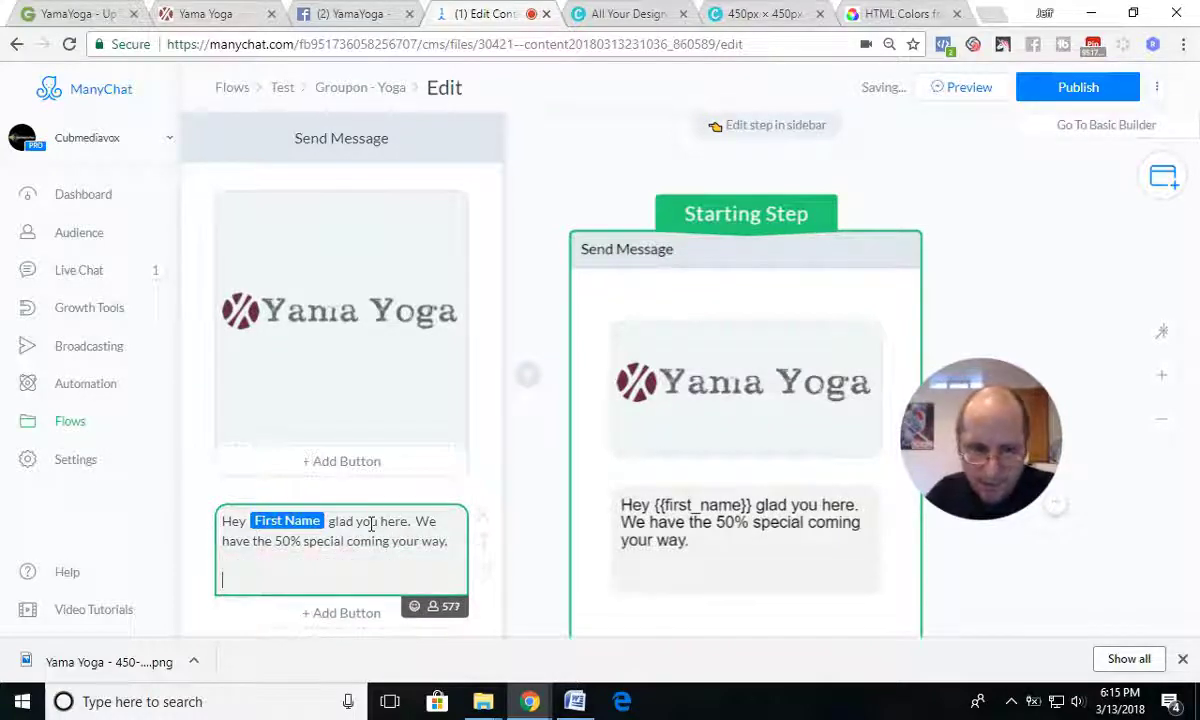
pyautogui.write('We just')
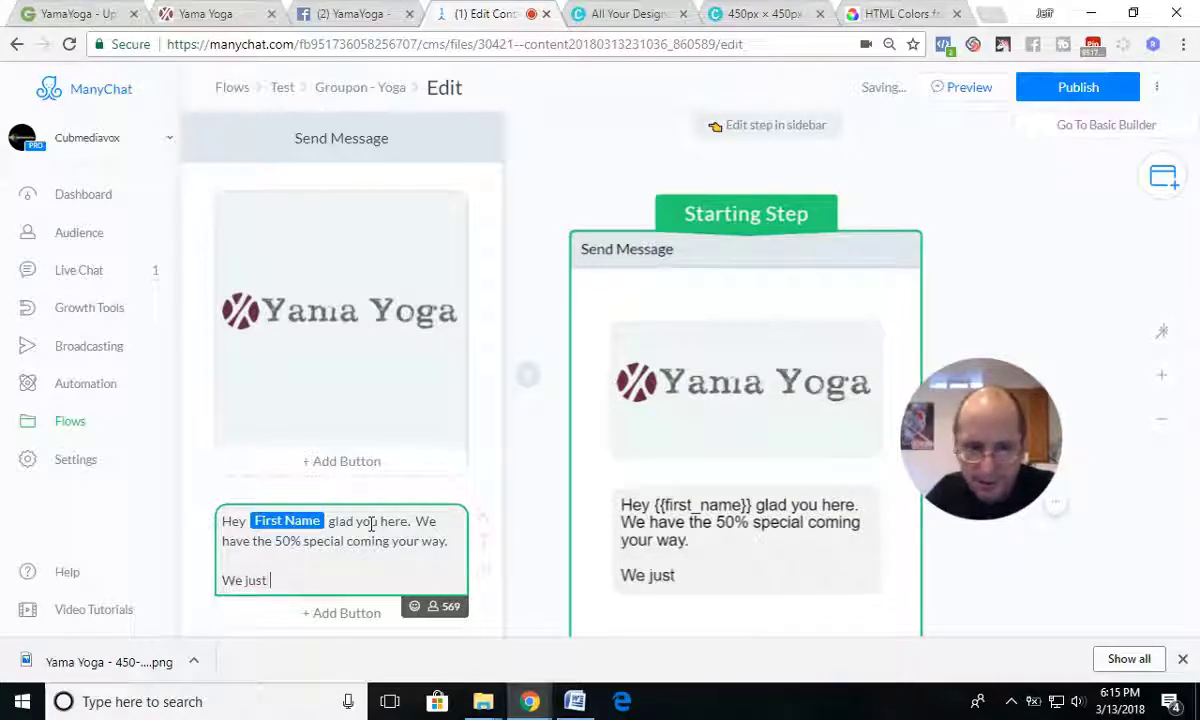
pyautogui.write(' need a')
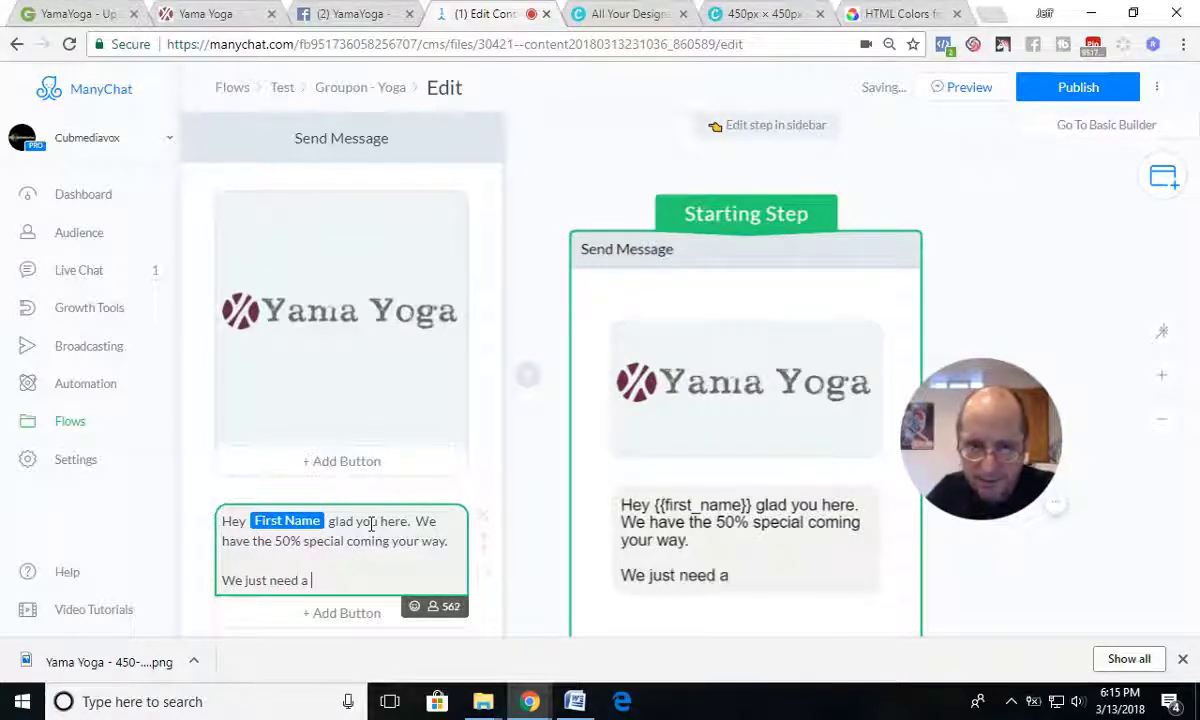
pyautogui.press('BackSpace')
pyautogui.press('BackSpace')
pyautogui.write('some ')
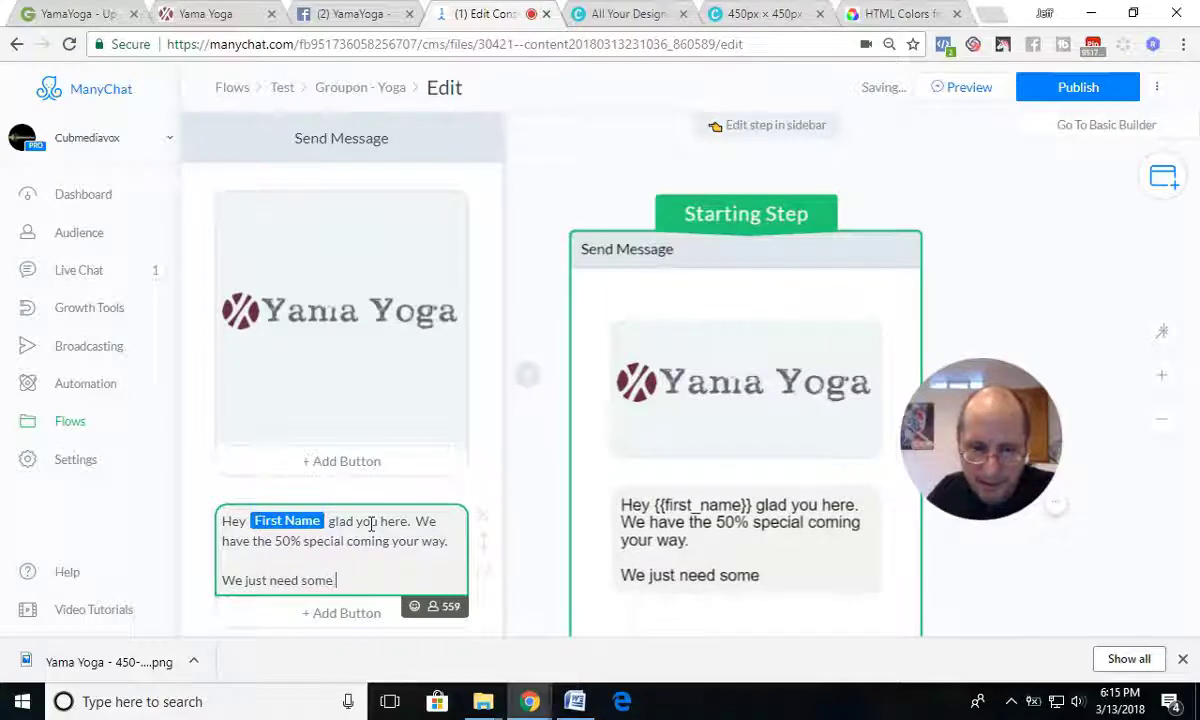
pyautogui.write('info from y')
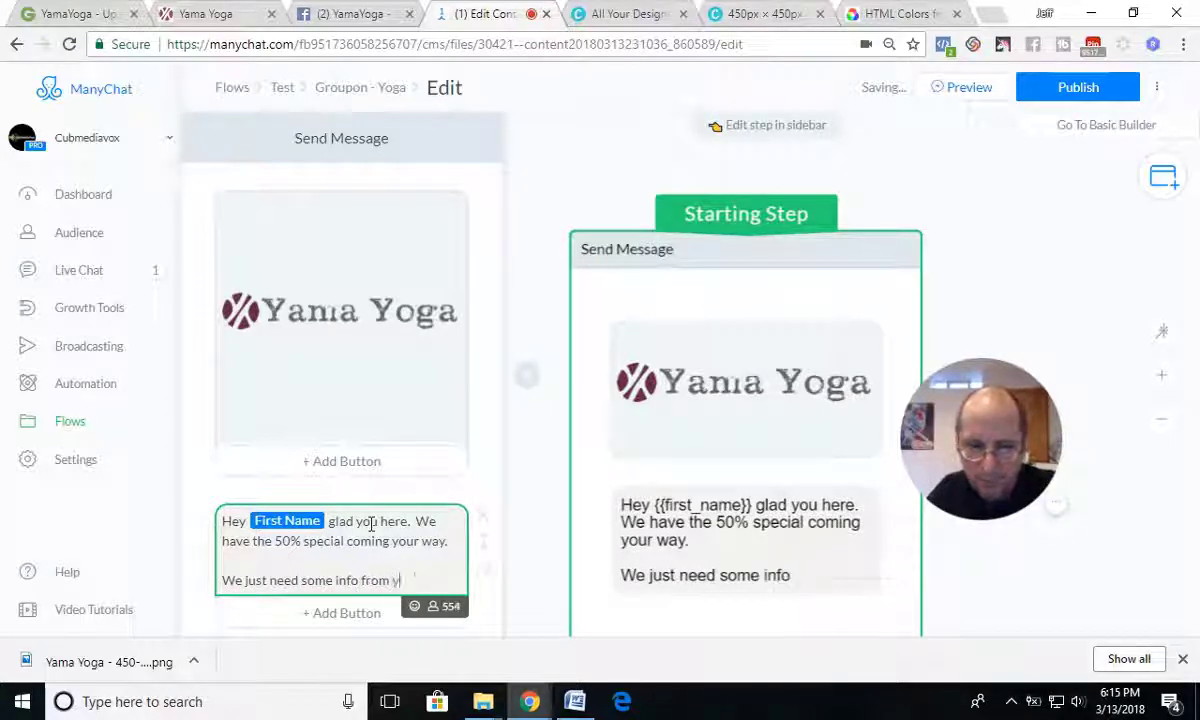
pyautogui.write('ou and ')
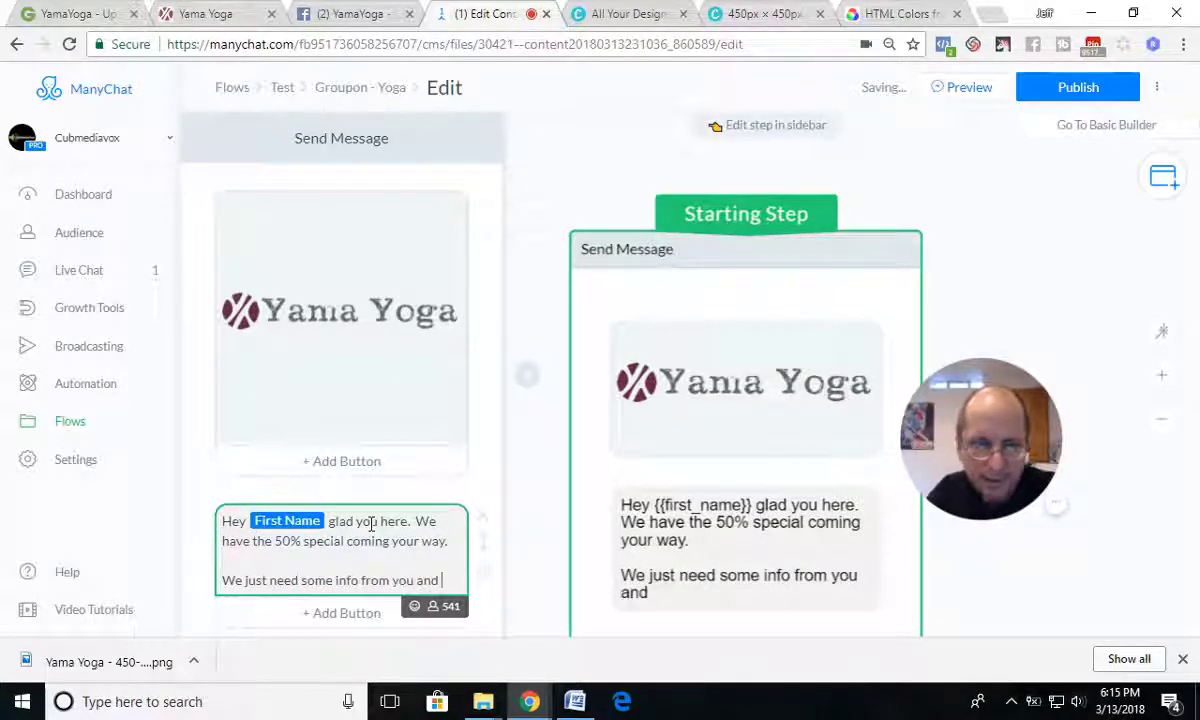
pyautogui.write('y')
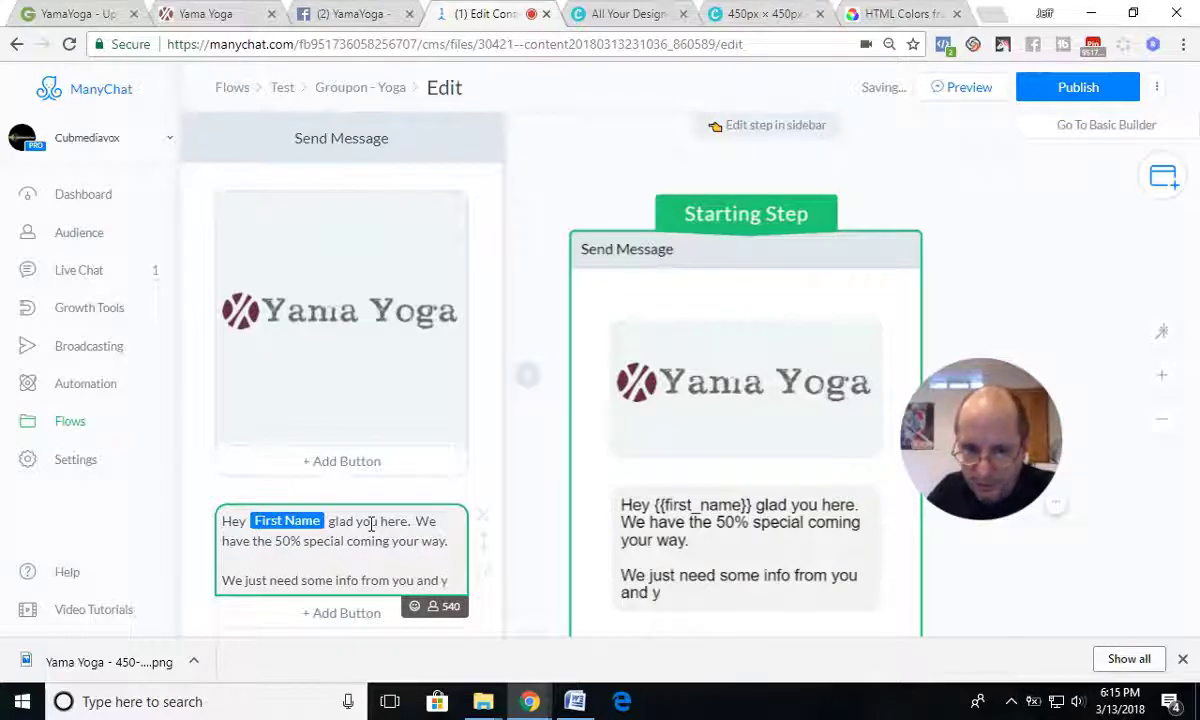
pyautogui.write('ou will be s')
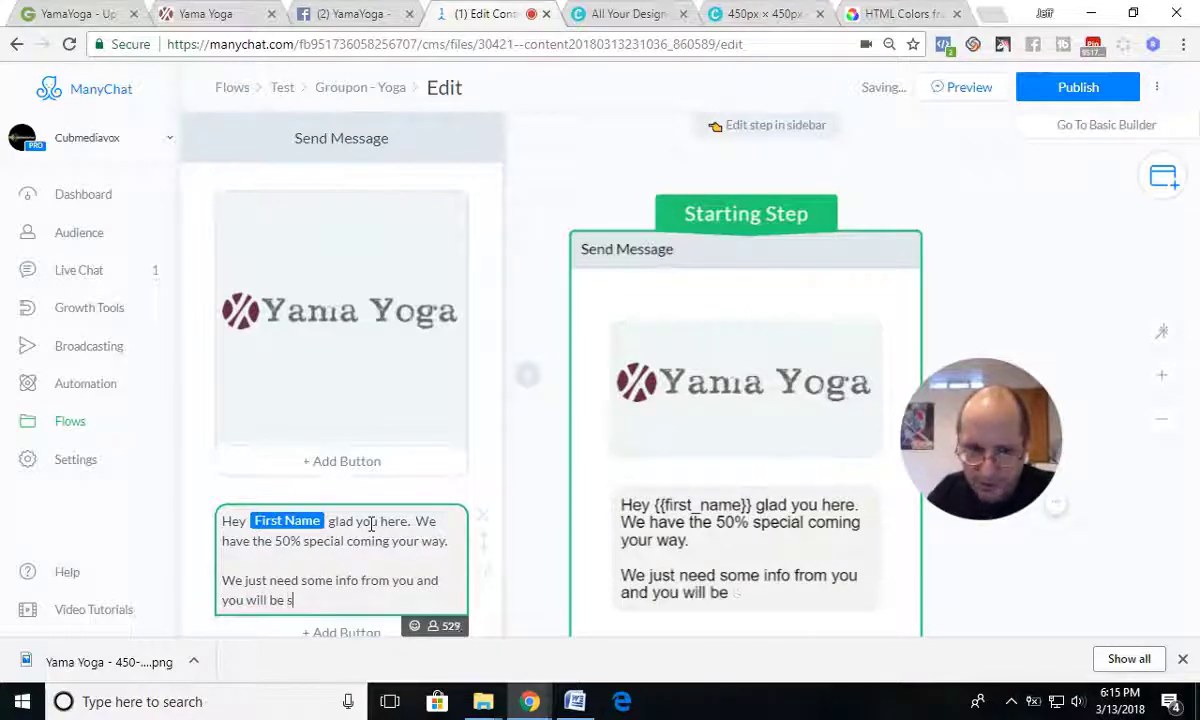
pyautogui.write('et.')
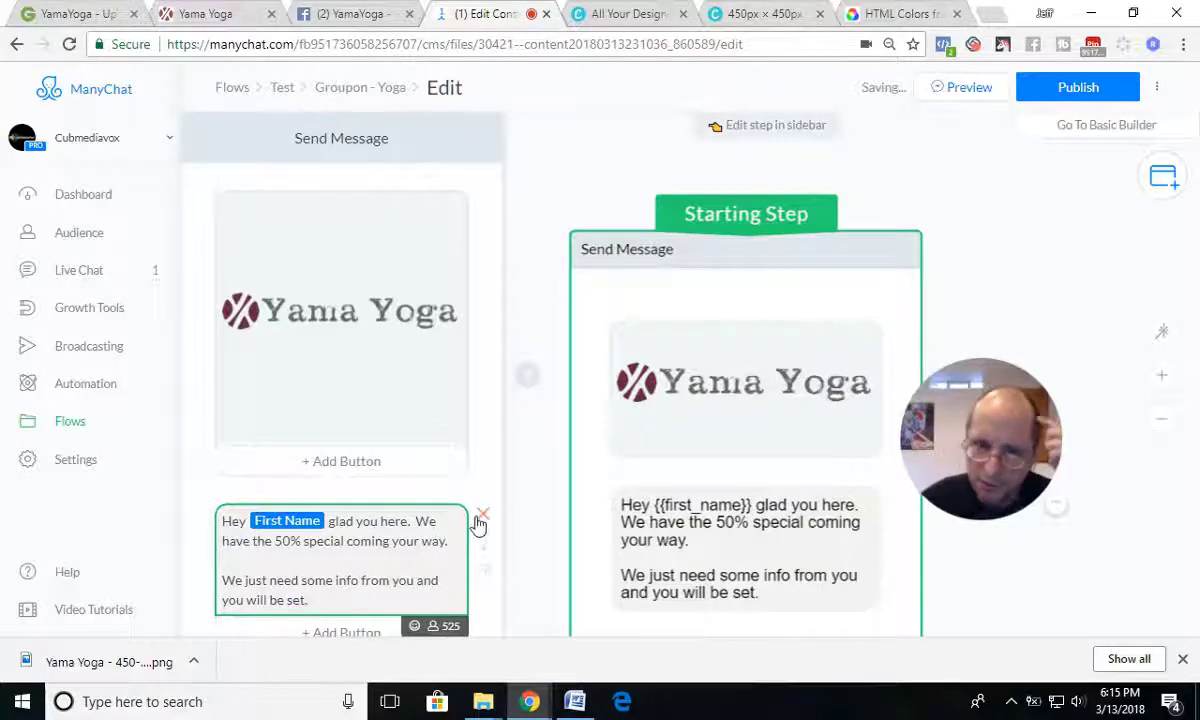
# - Add a User Input block below the greeting text with the question "What is your best email?"
pyautogui.scroll(-2, 471, 525)
pyautogui.scroll(-2, 487, 503)
pyautogui.scroll(-1, 487, 503)
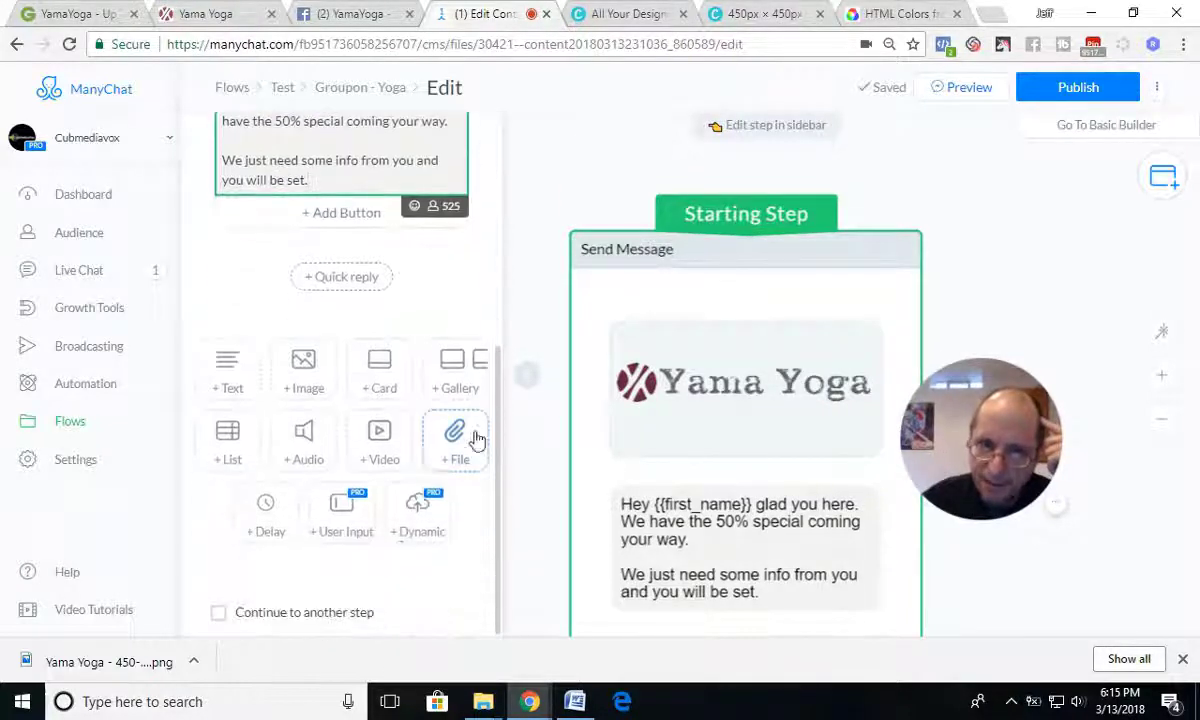
pyautogui.click(341, 510)
pyautogui.click(295, 283)
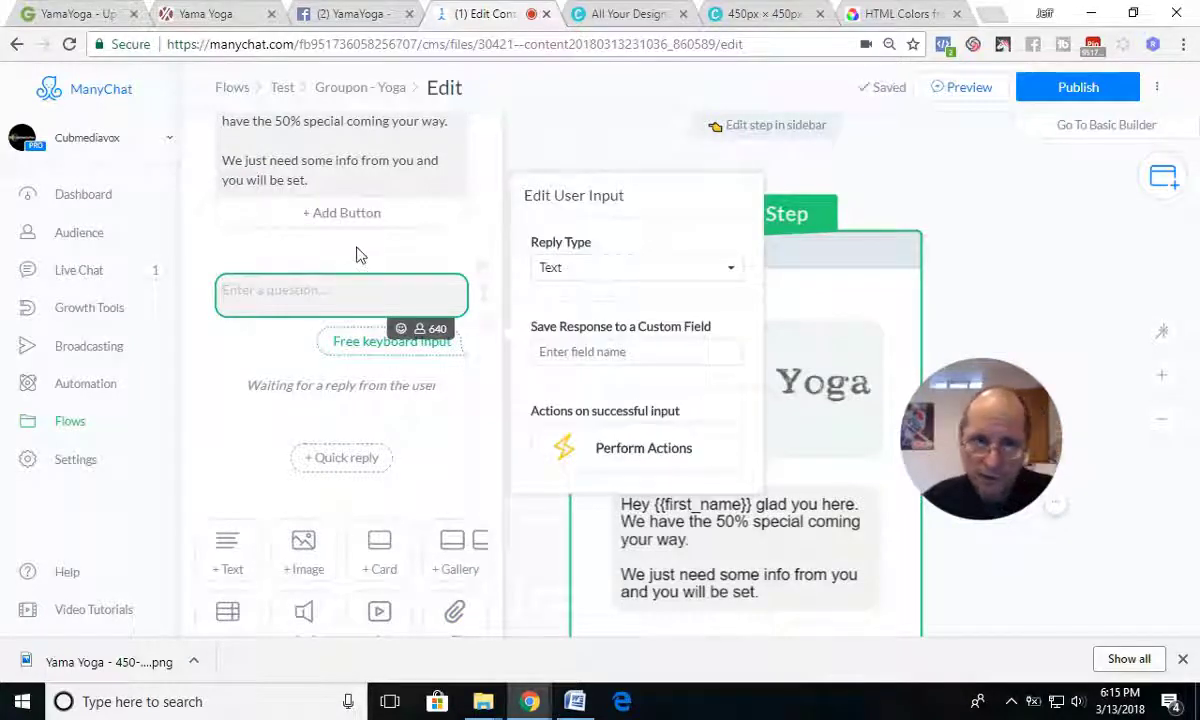
pyautogui.write('Wha')
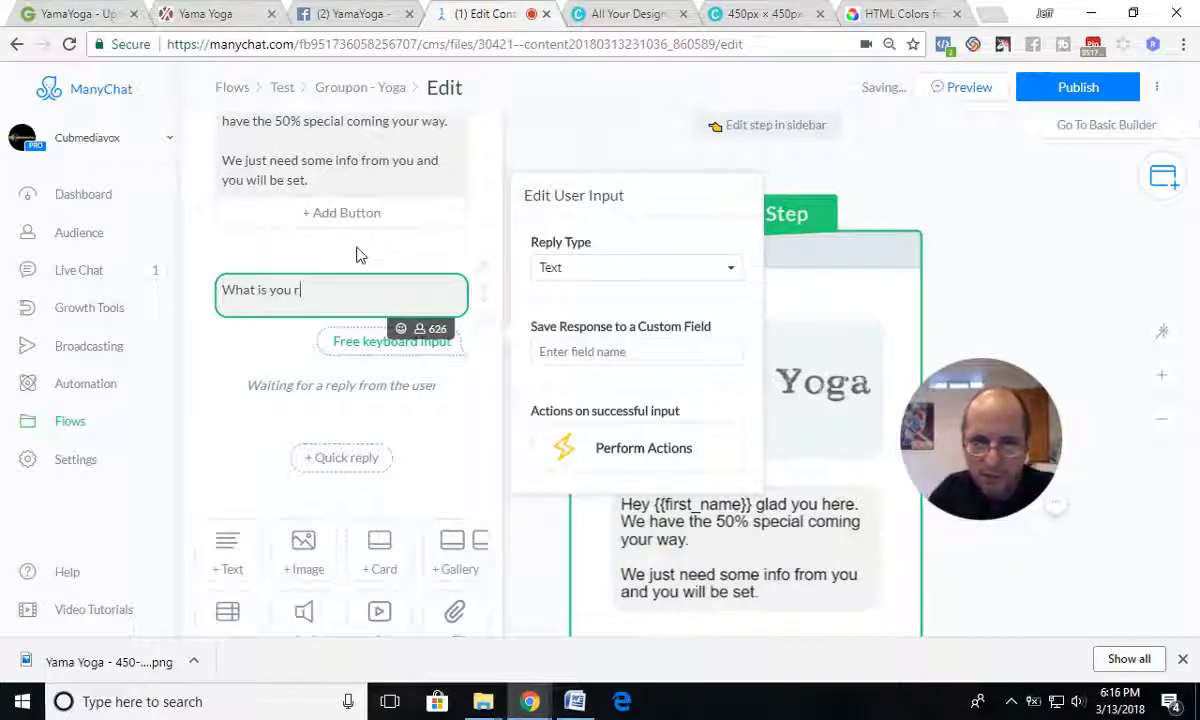
pyautogui.write('t is you r')
pyautogui.press('BackSpace')
pyautogui.press('BackSpace')
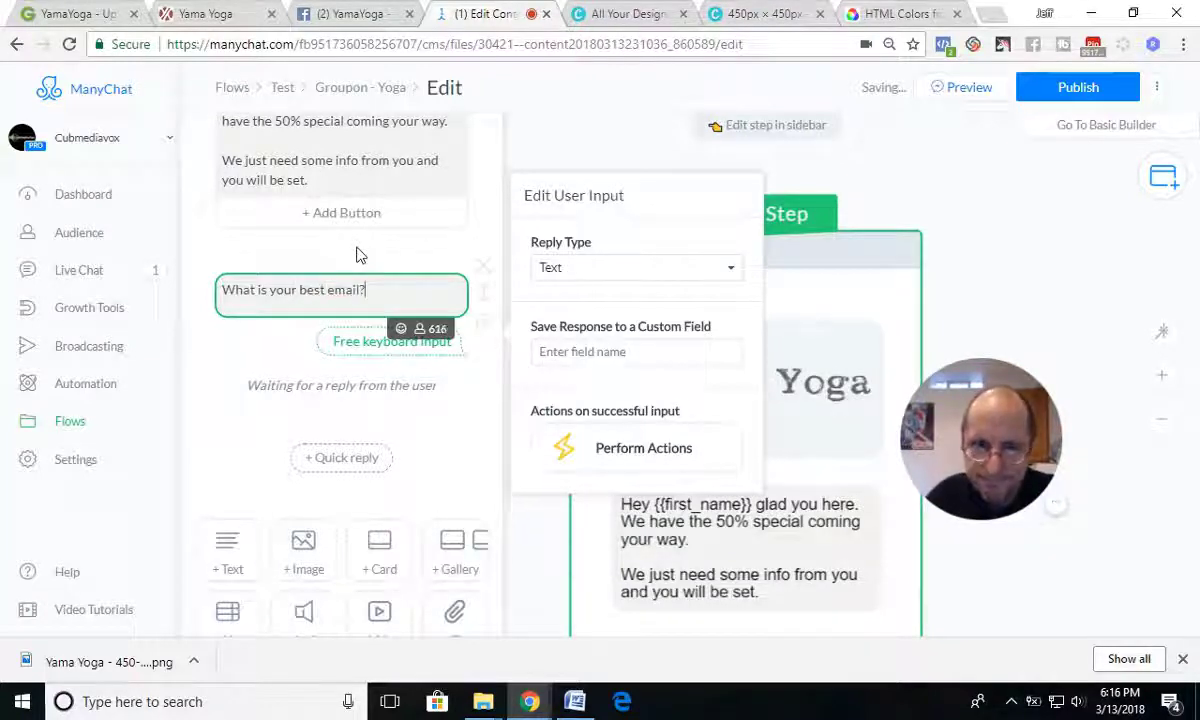
# - Set the email question's reply type to Email and save its response to a new Text custom field named "Y Email"
pyautogui.click(580, 268)
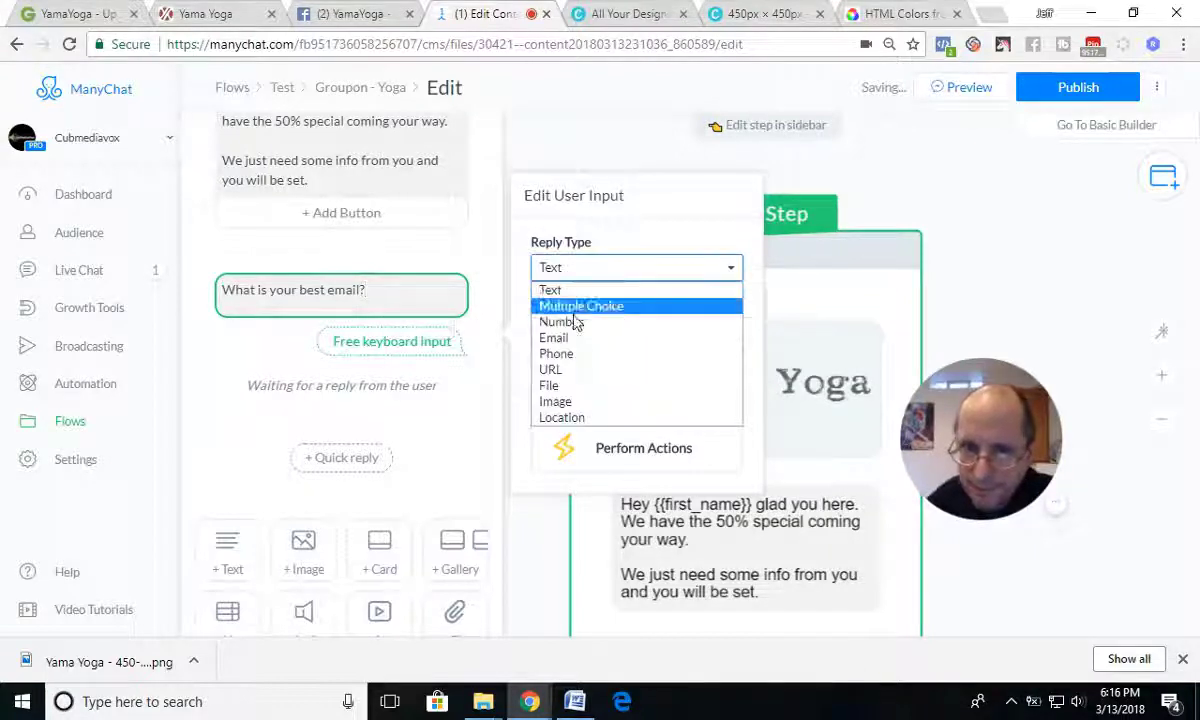
pyautogui.click(568, 339)
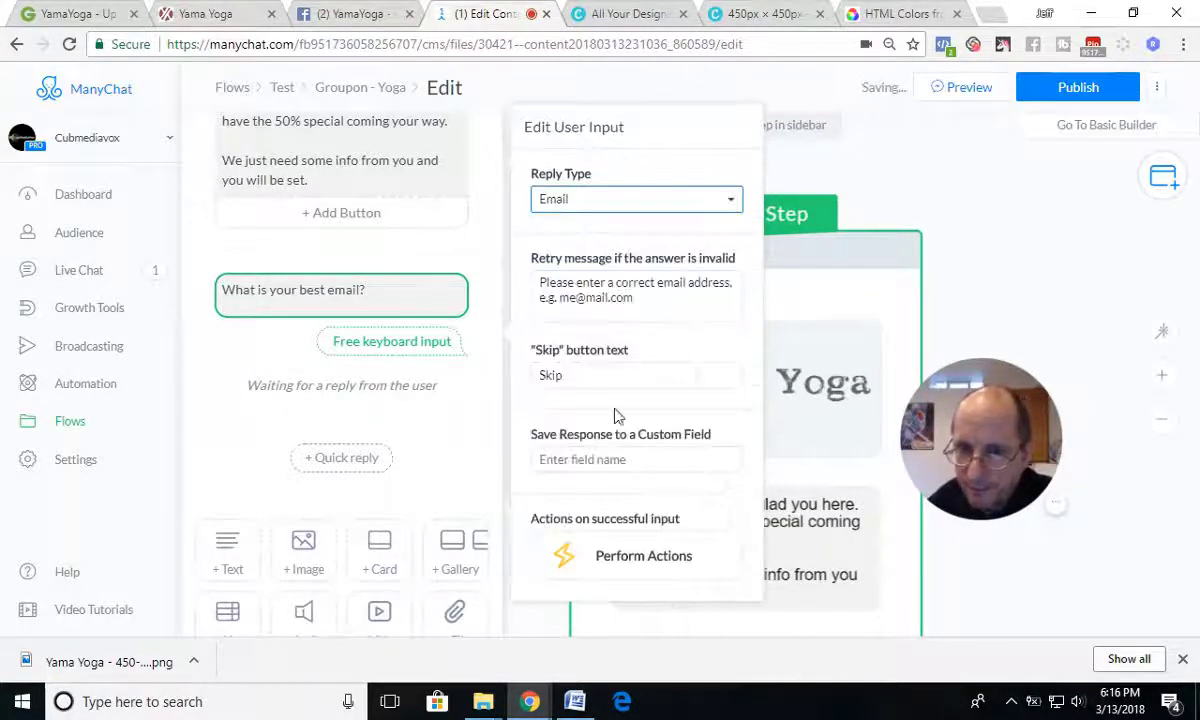
pyautogui.click(604, 466)
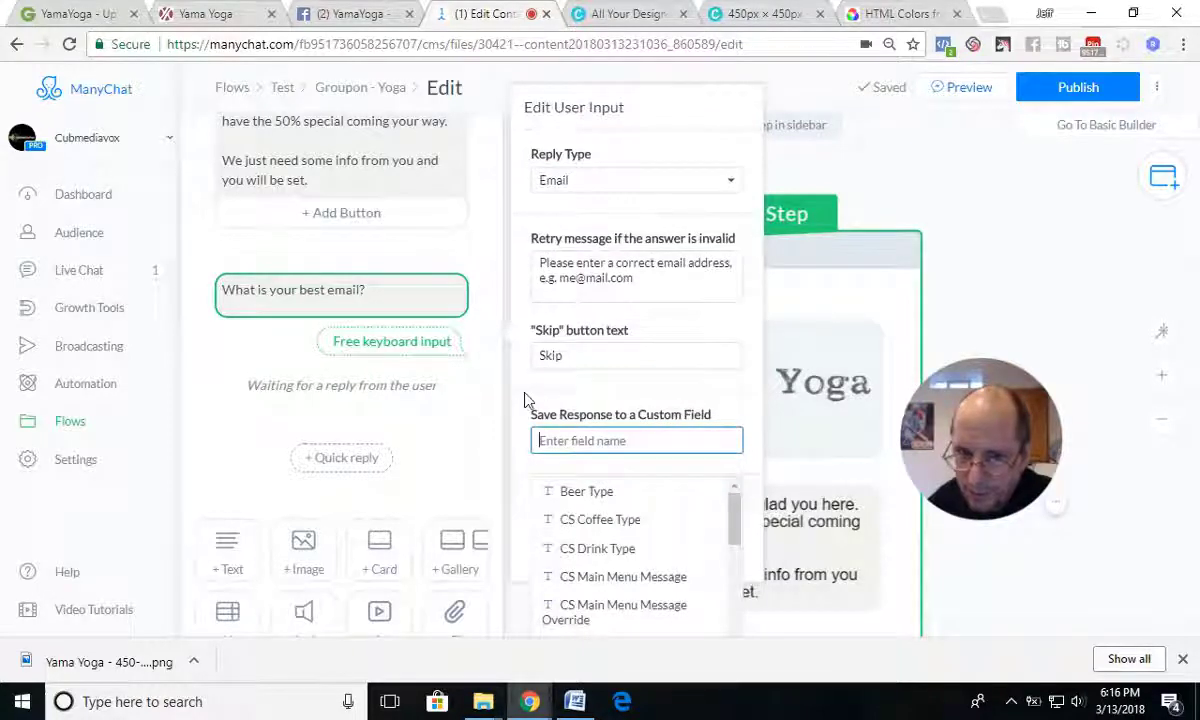
pyautogui.write('Y')
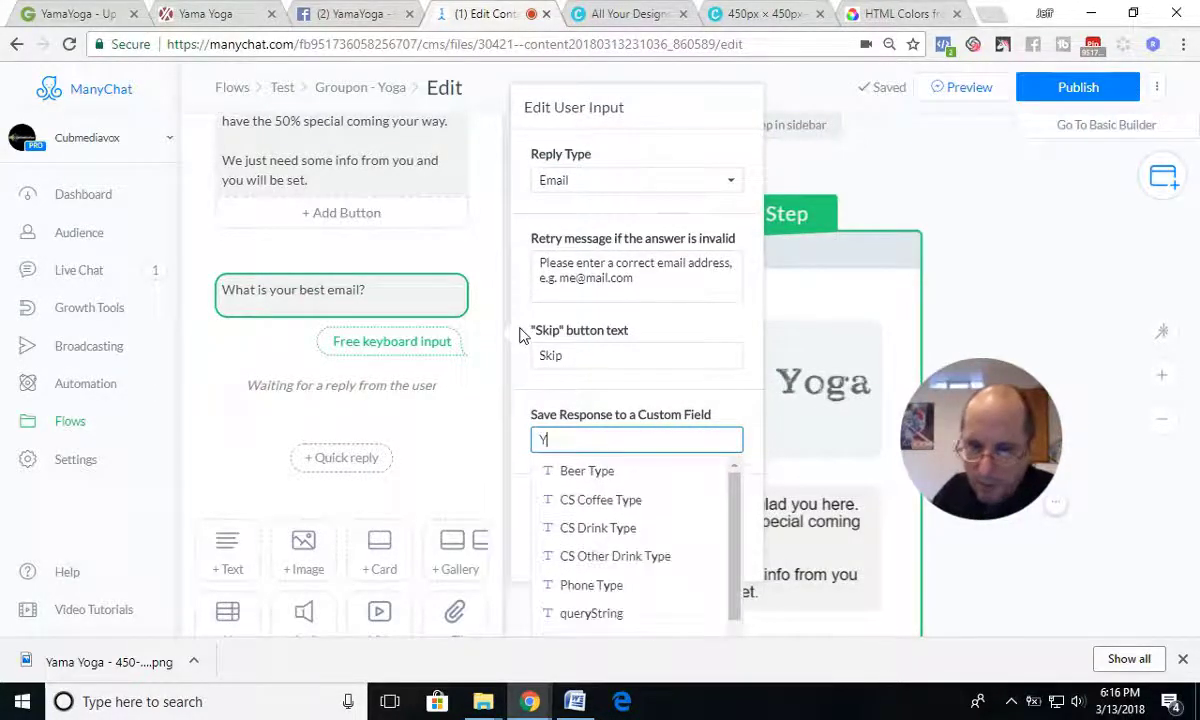
pyautogui.write(' Email')
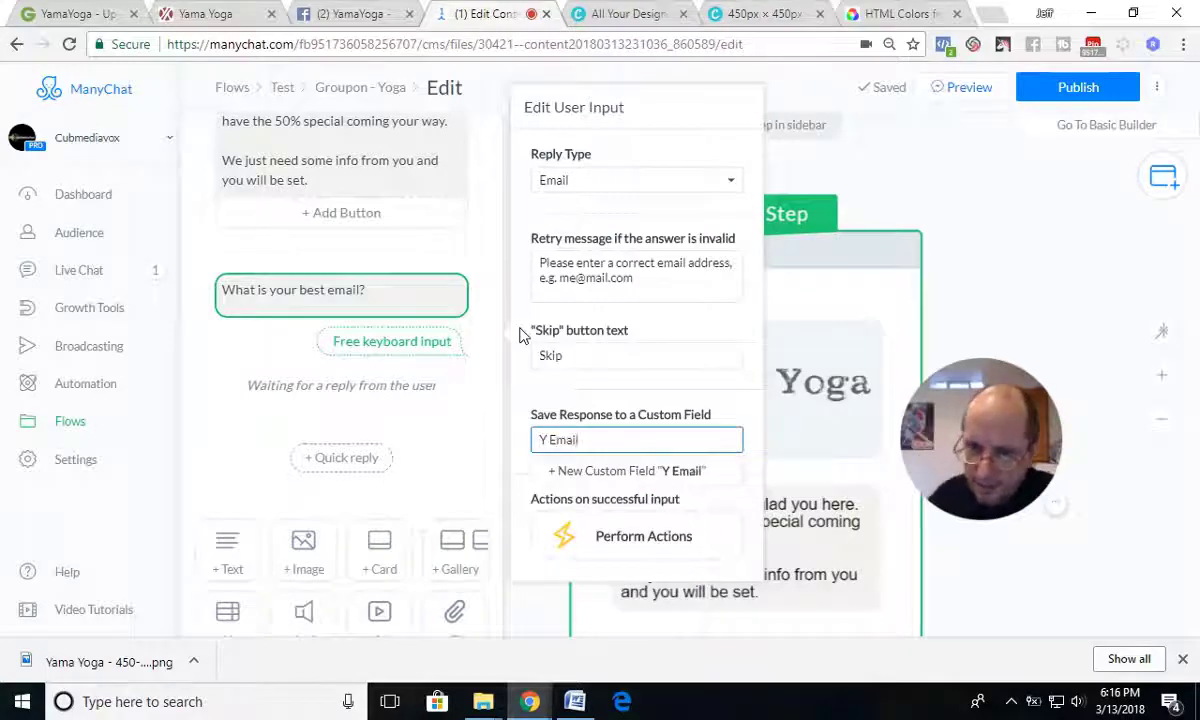
pyautogui.click(590, 470)
pyautogui.click(488, 276)
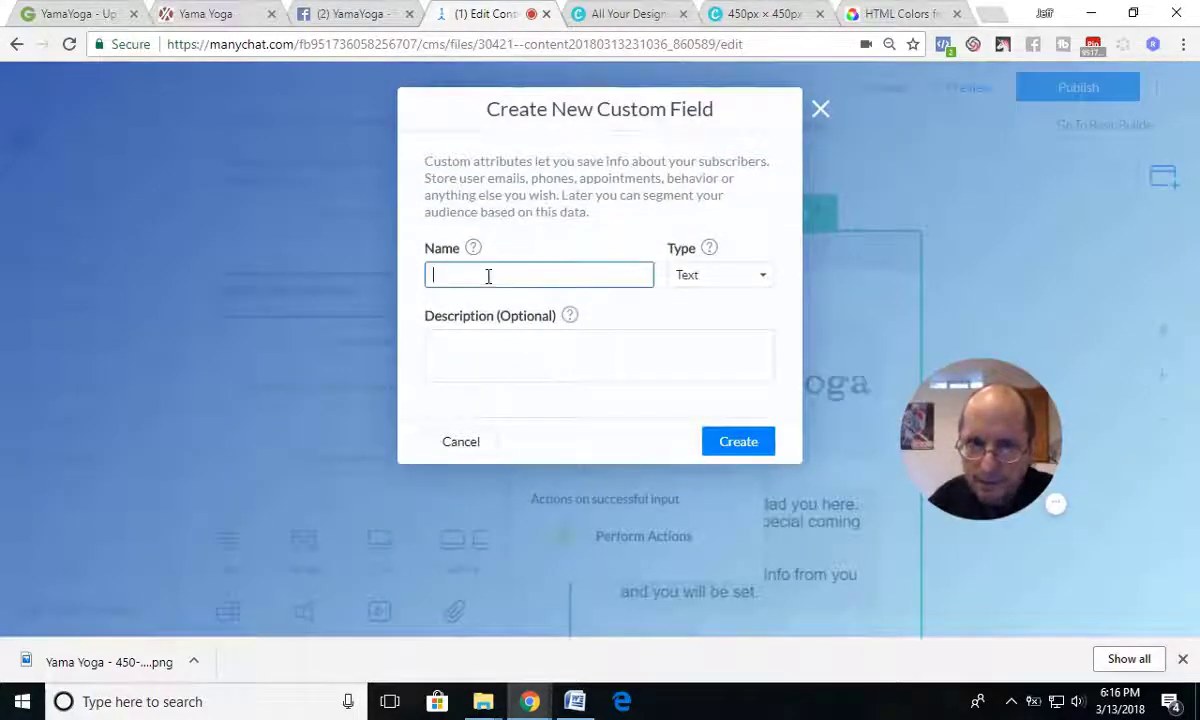
pyautogui.write('Y Email')
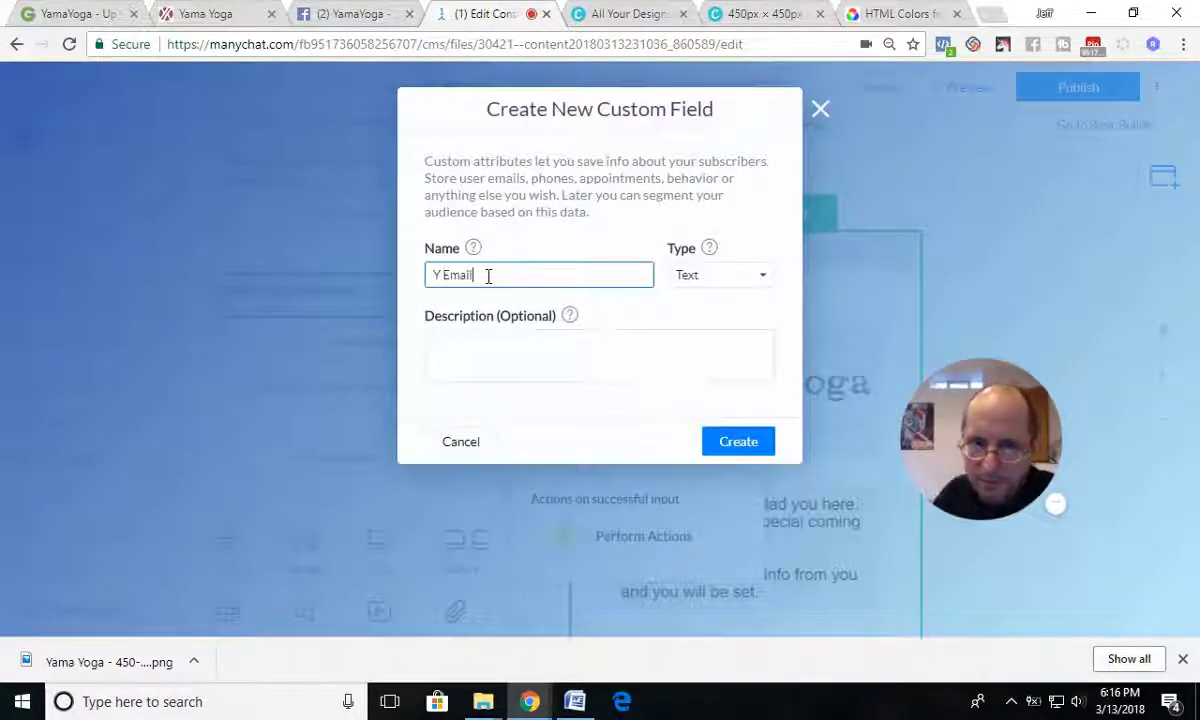
pyautogui.click(724, 276)
pyautogui.click(742, 402)
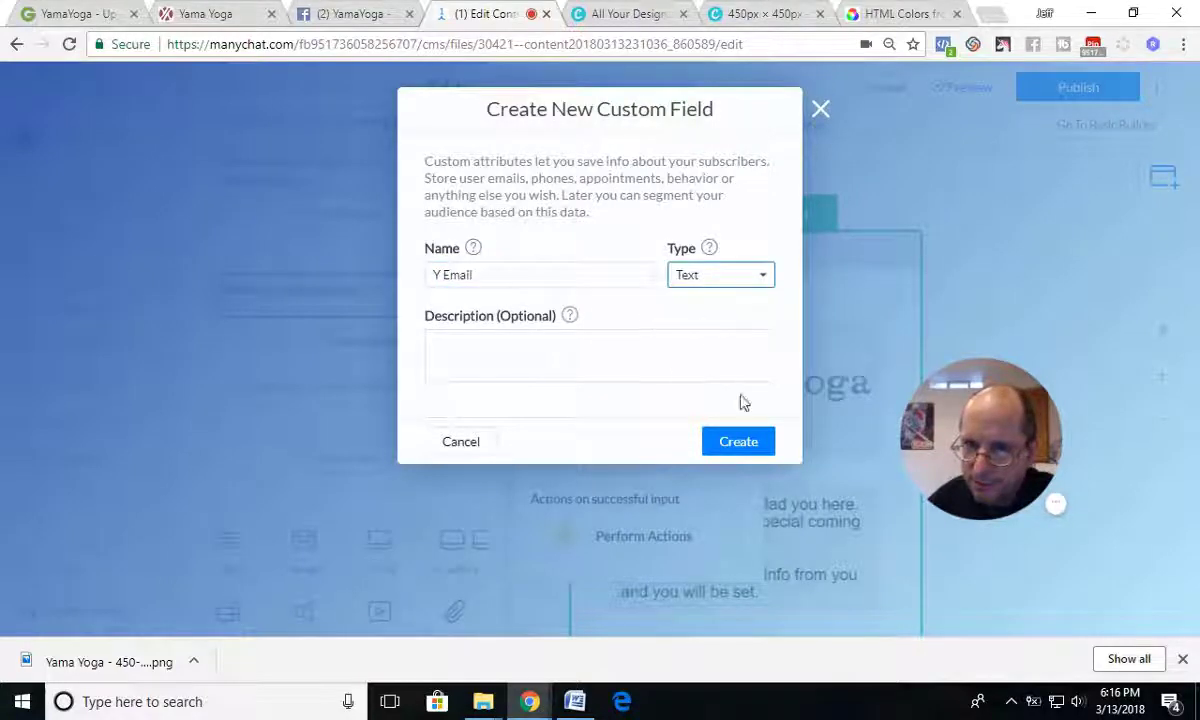
pyautogui.click(745, 443)
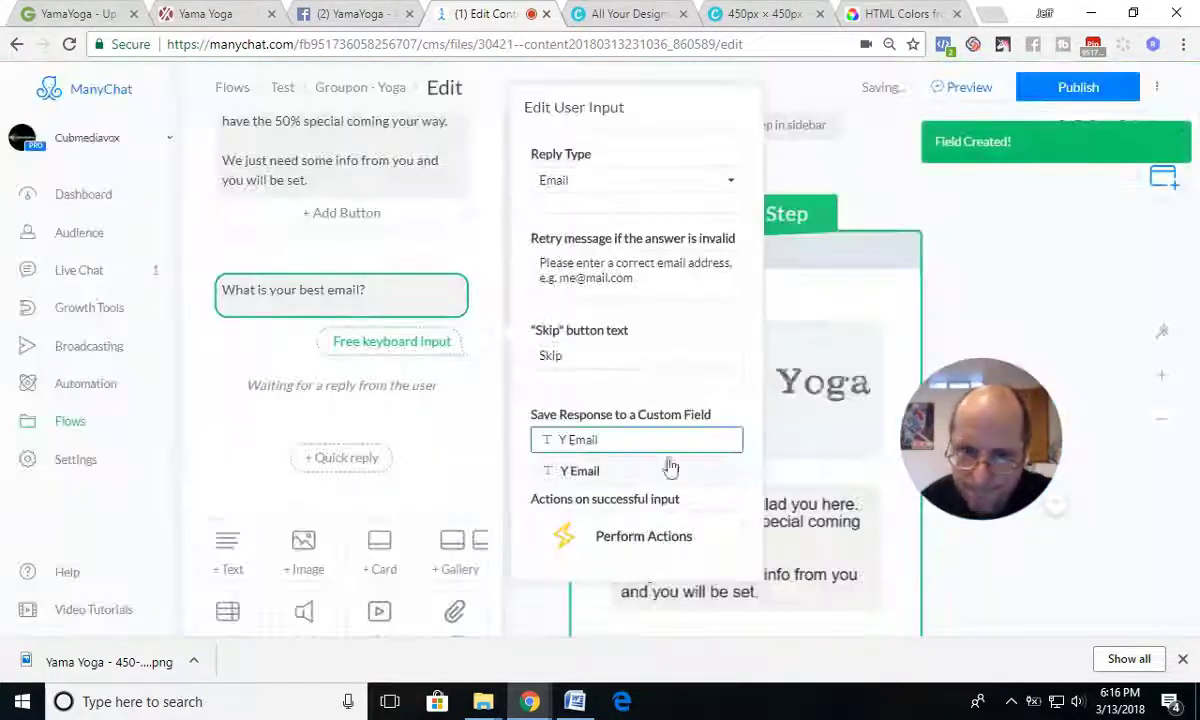
pyautogui.click(572, 472)
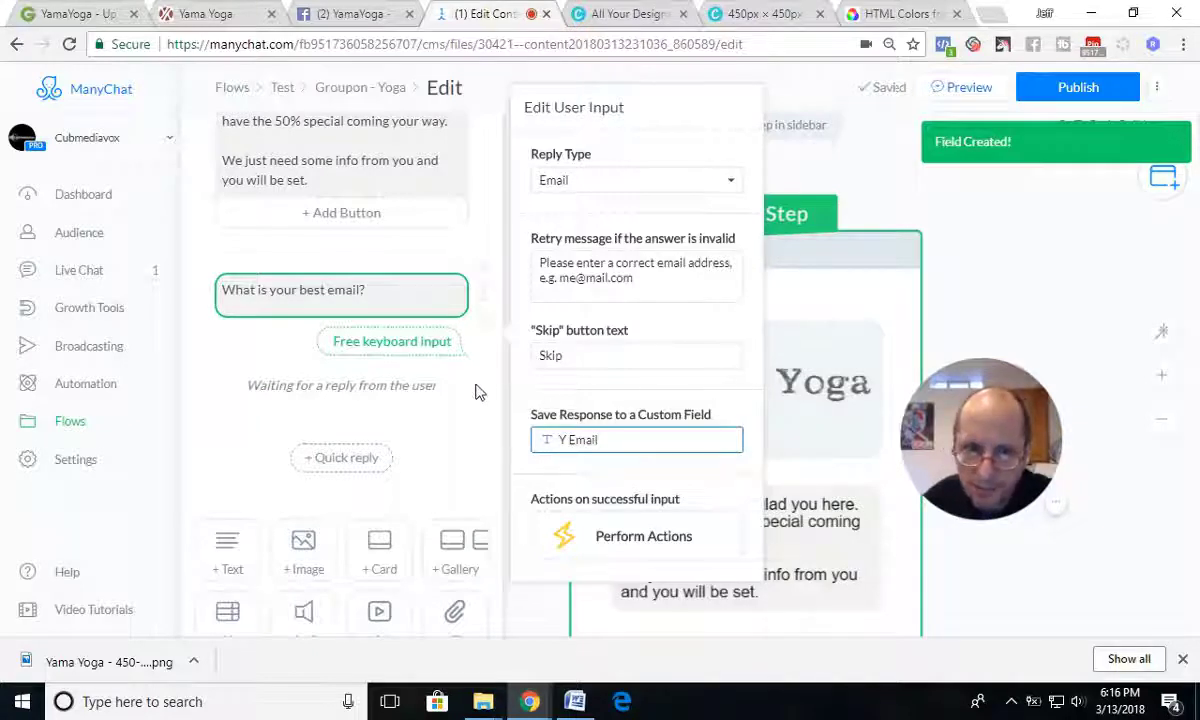
# - Add a second User Input block below the email question with the question "What is your best phone number?"
pyautogui.click(260, 495)
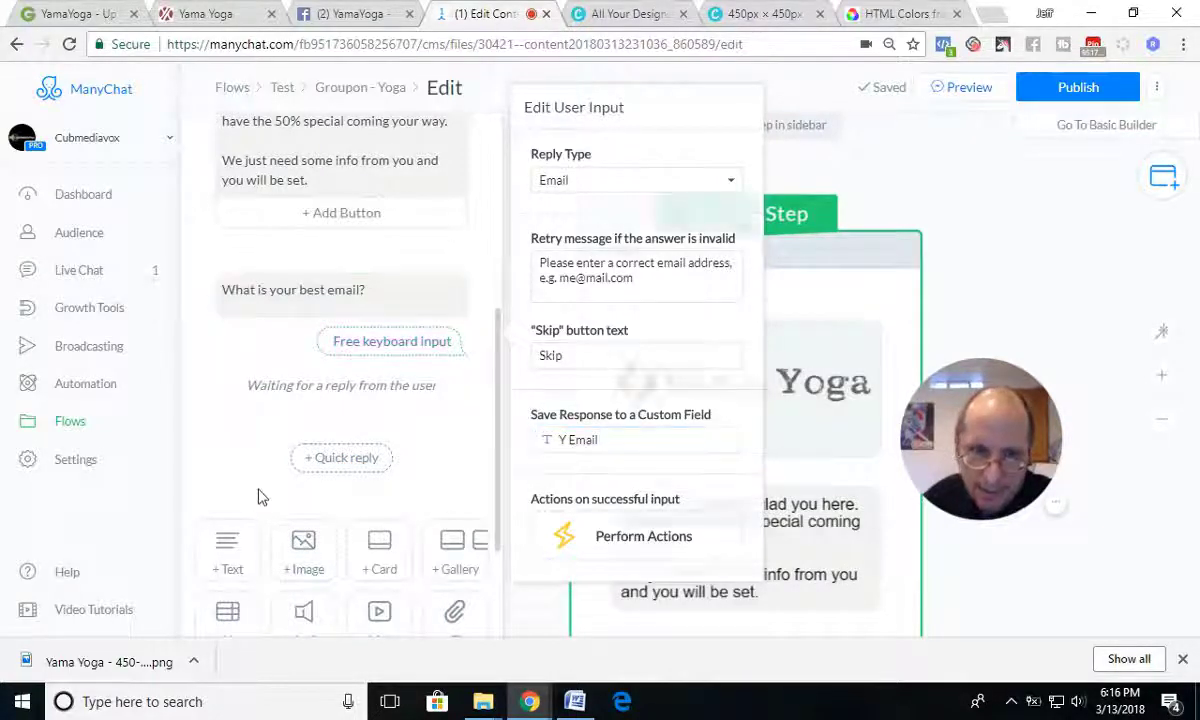
pyautogui.scroll(-3, 258, 497)
pyautogui.click(335, 554)
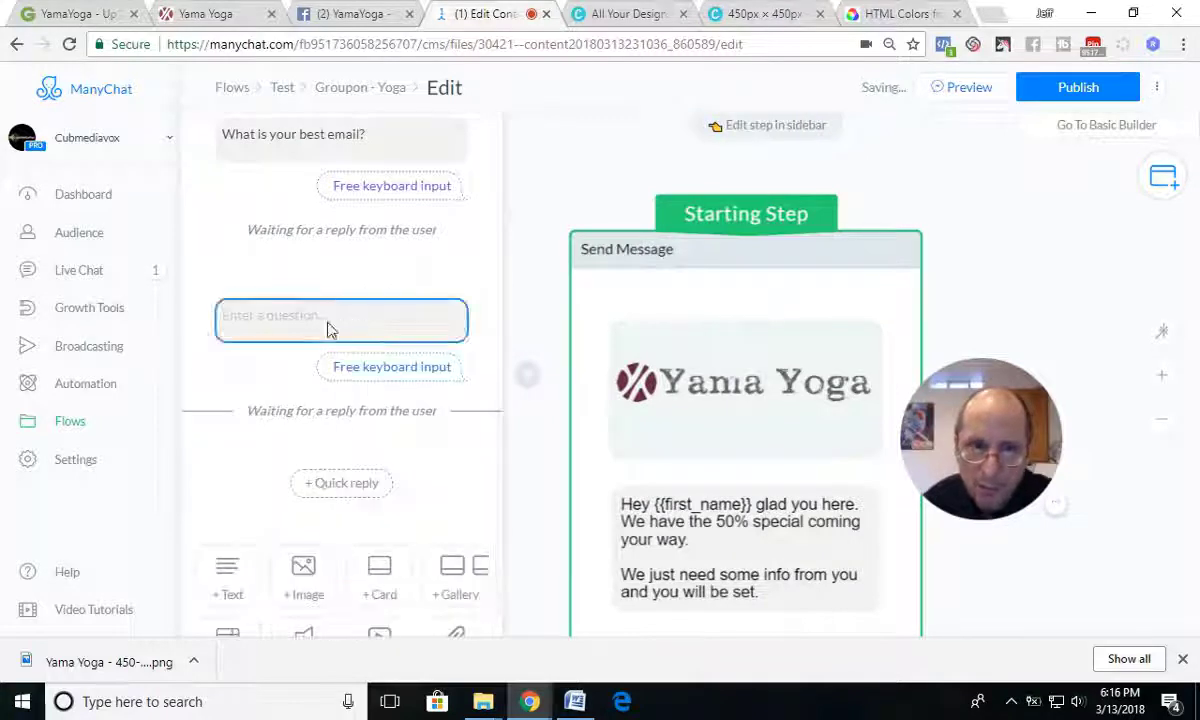
pyautogui.write('Wha')
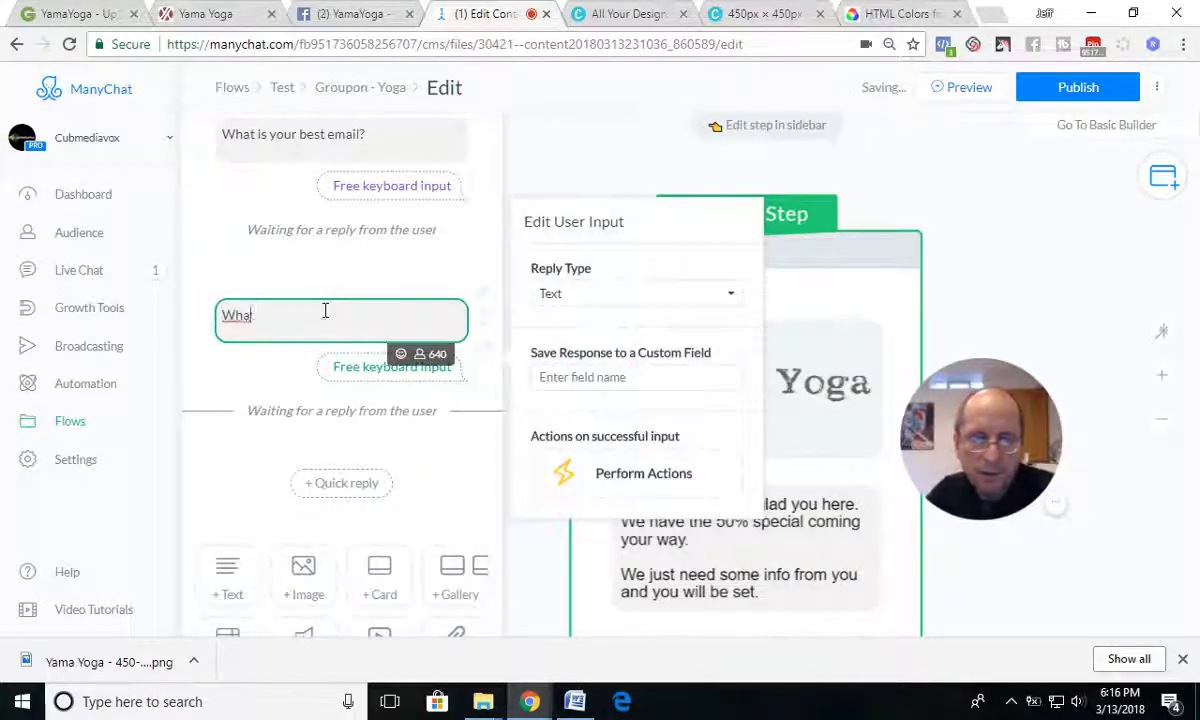
pyautogui.write('t is your be')
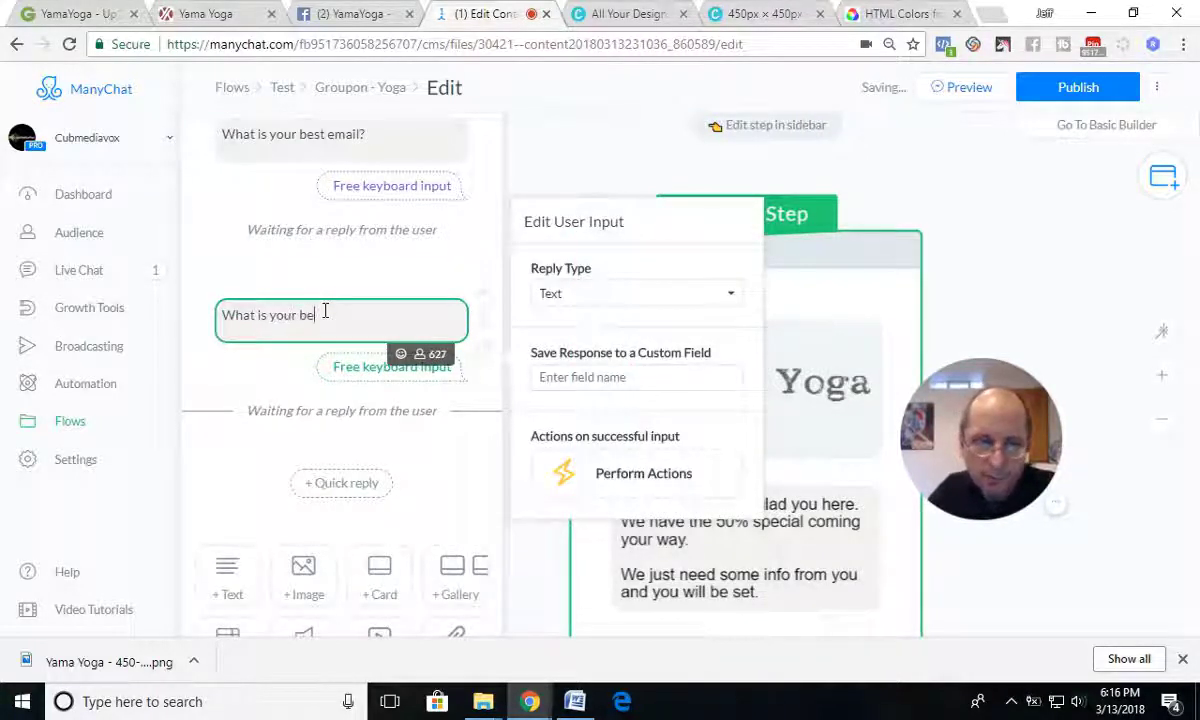
pyautogui.write('st phone number?')
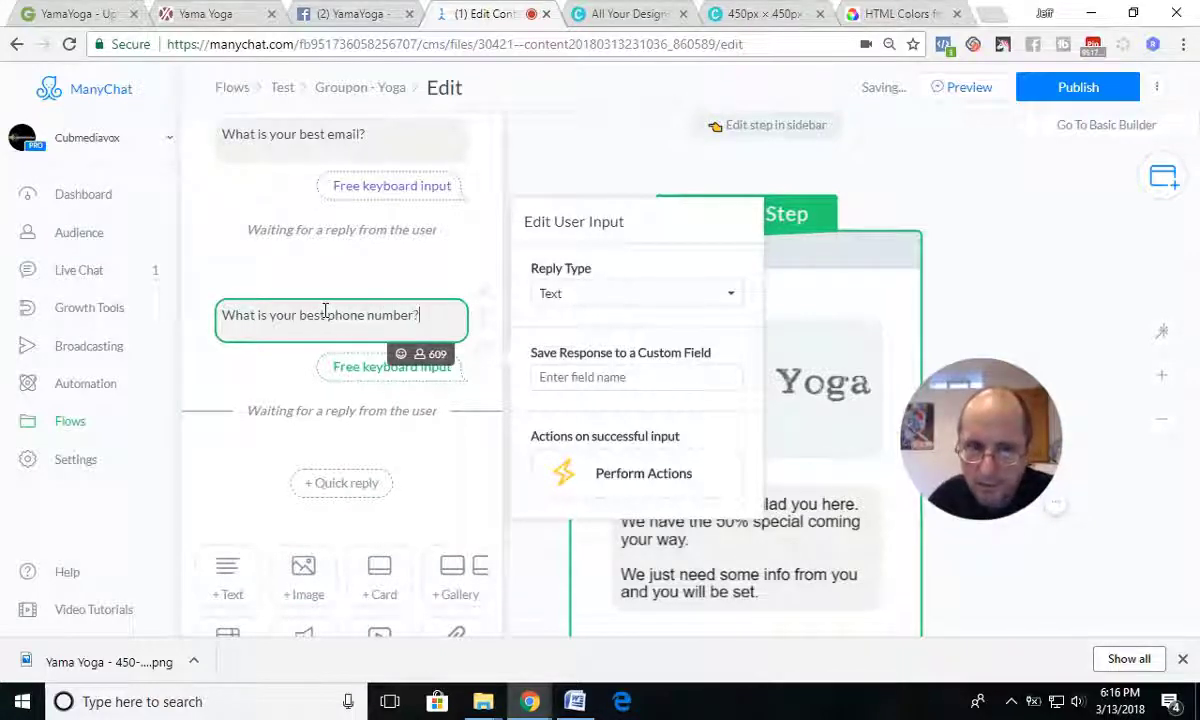
# - Reword the email question as "Is this your best email? If not type the best email below otherwise press the"
pyautogui.scroll(2, 356, 150)
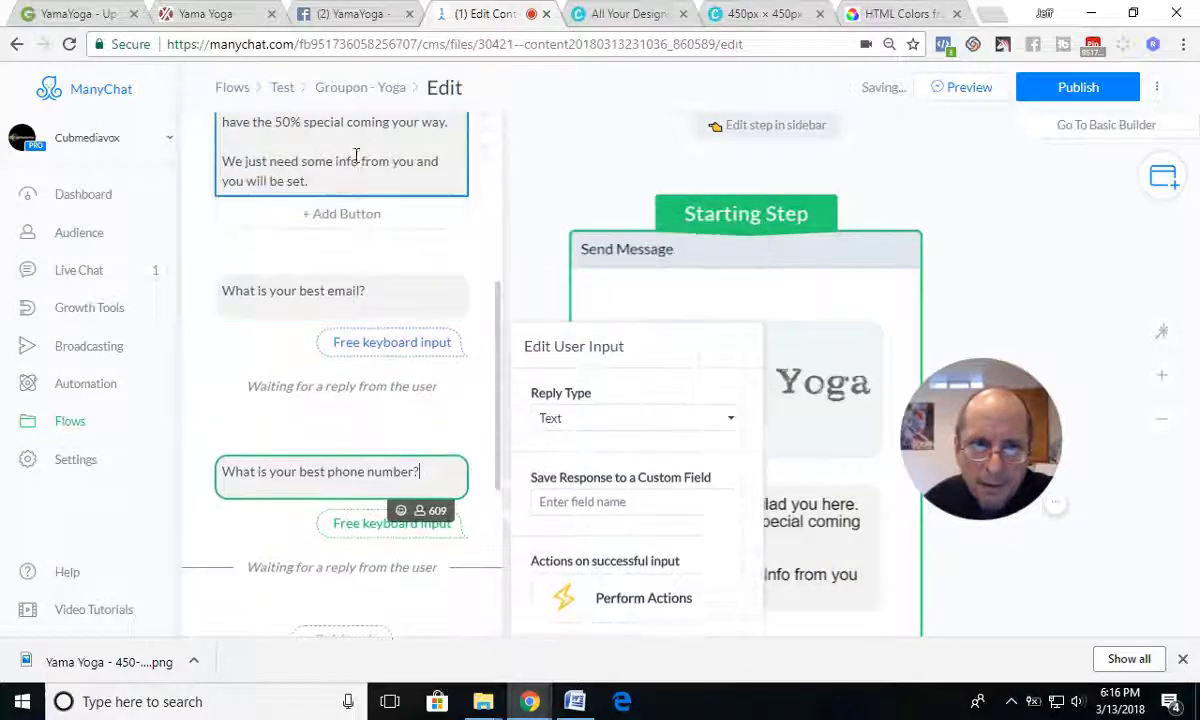
pyautogui.click(372, 291)
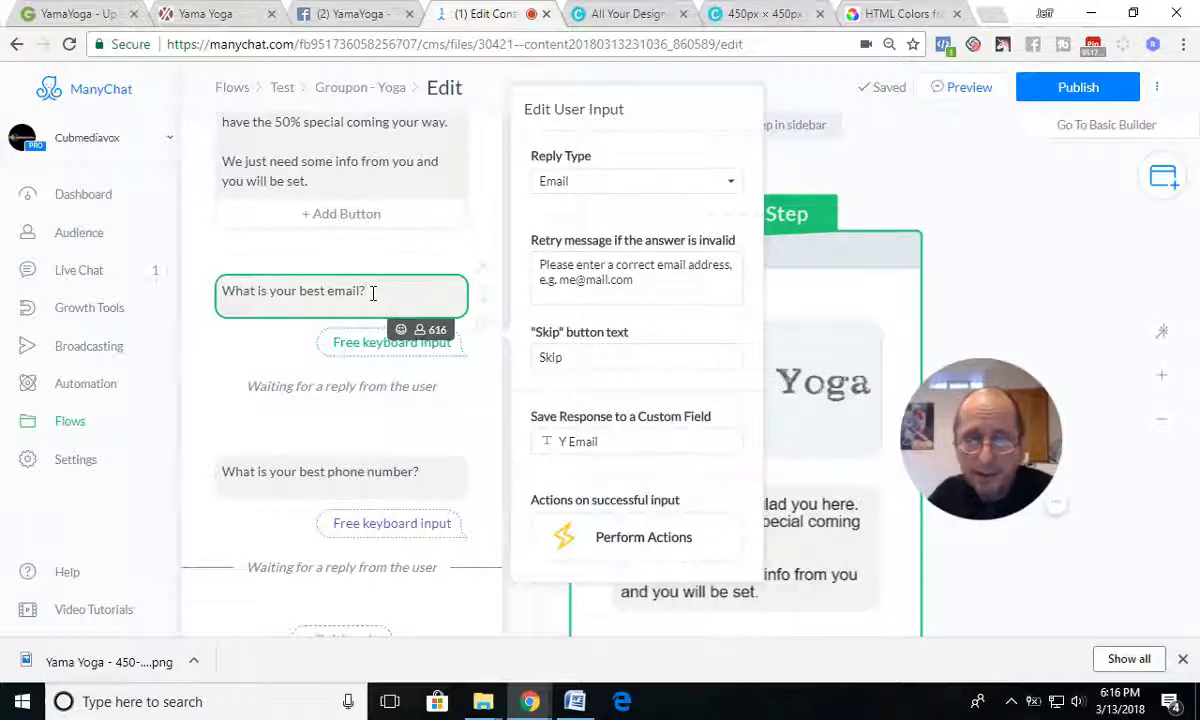
pyautogui.press('BackSpace')
pyautogui.press('BackSpace')
pyautogui.press('BackSpace')
pyautogui.press('BackSpace')
pyautogui.press('BackSpace')
pyautogui.press('BackSpace')
pyautogui.press('BackSpace')
pyautogui.press('BackSpace')
pyautogui.press('BackSpace')
pyautogui.press('BackSpace')
pyautogui.press('BackSpace')
pyautogui.press('BackSpace')
pyautogui.press('BackSpace')
pyautogui.press('BackSpace')
pyautogui.press('BackSpace')
pyautogui.press('BackSpace')
pyautogui.press('BackSpace')
pyautogui.press('BackSpace')
pyautogui.press('BackSpace')
pyautogui.press('BackSpace')
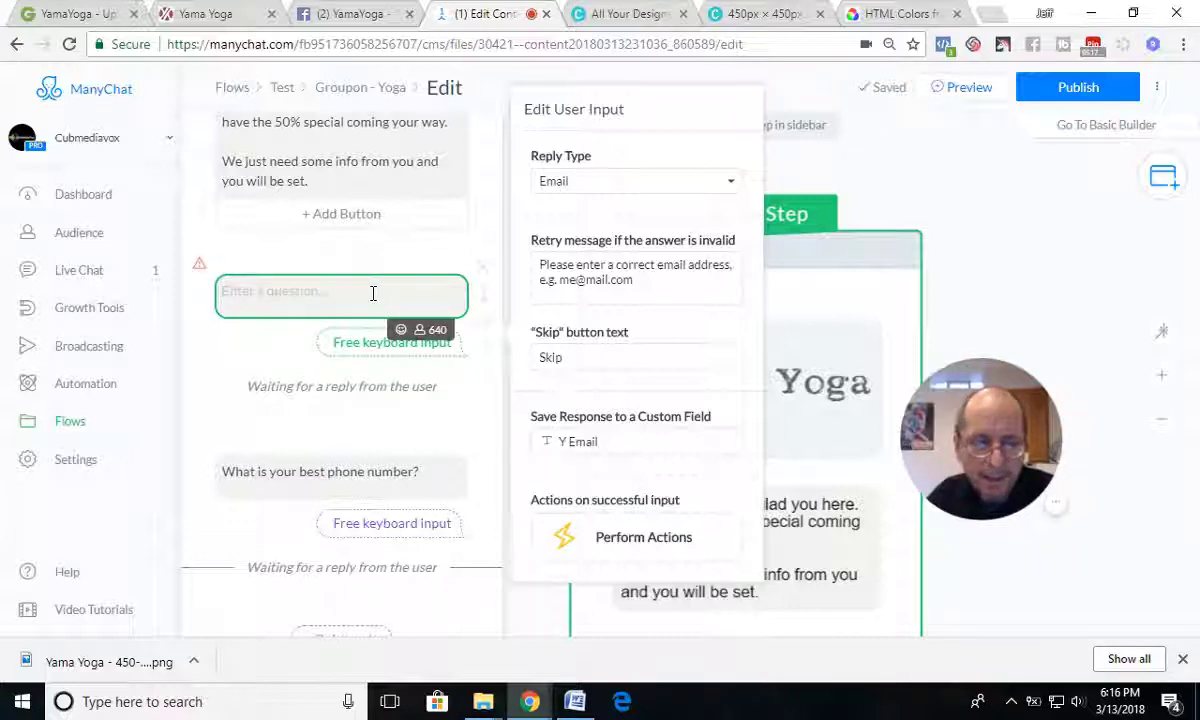
pyautogui.write('Is this y')
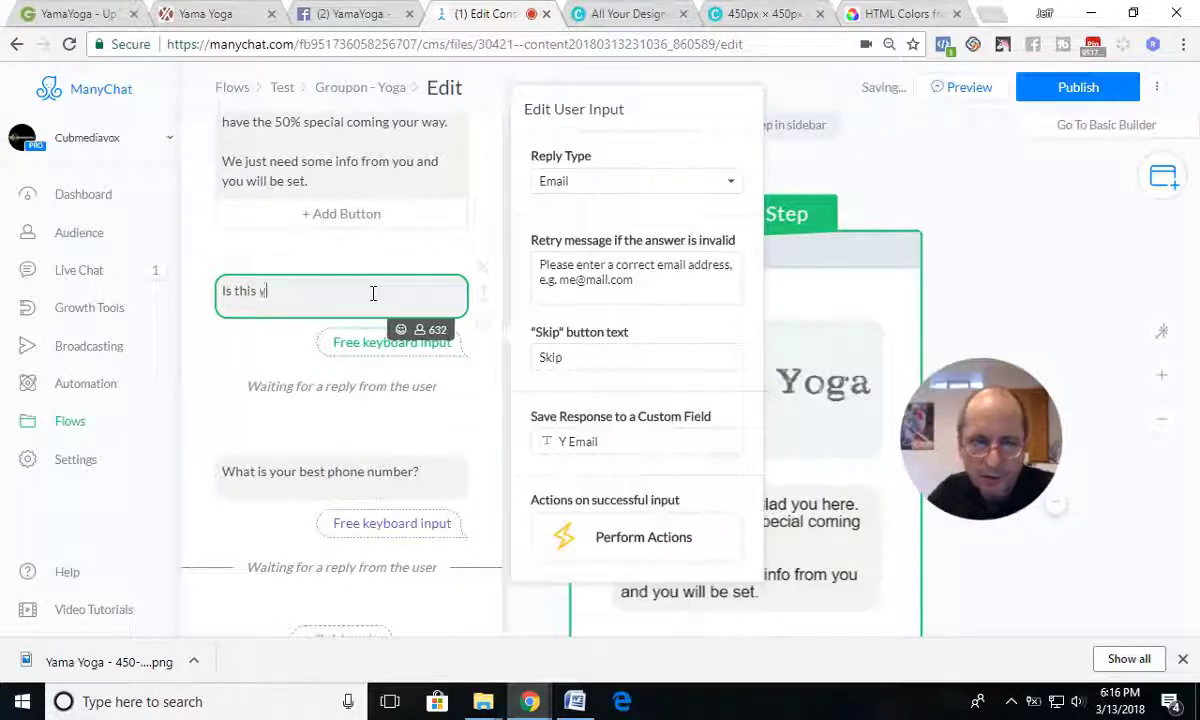
pyautogui.write('our best email?  If not type the b')
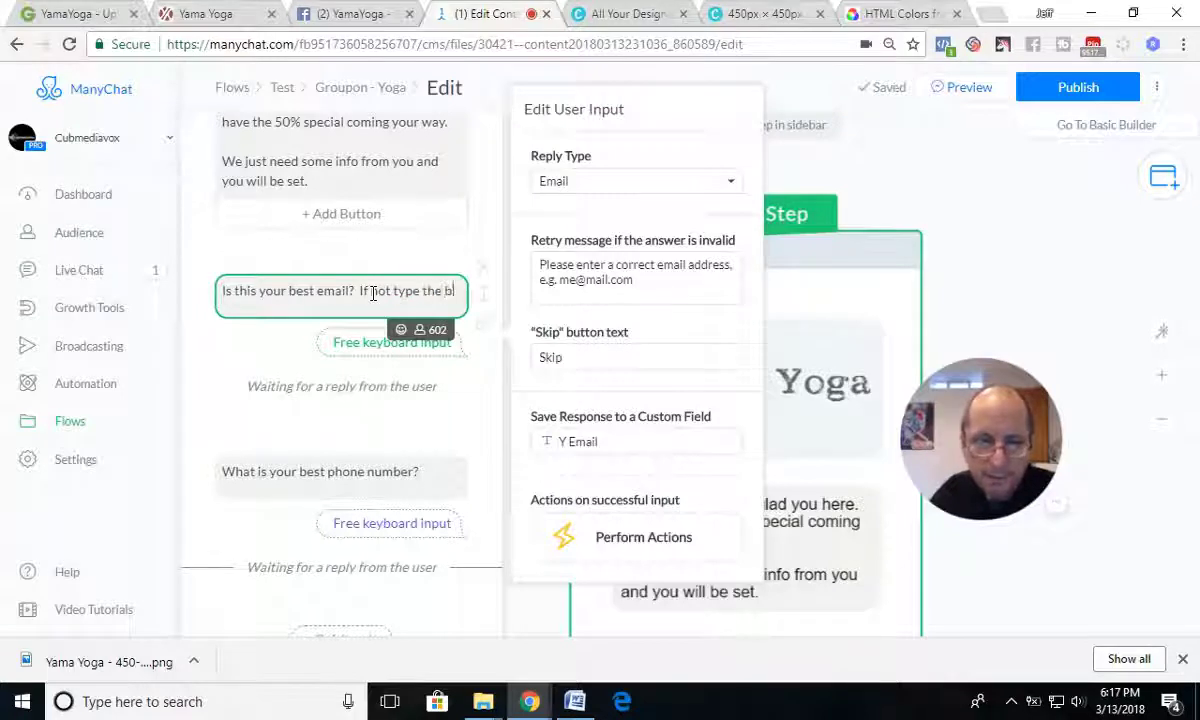
pyautogui.write('est email ')
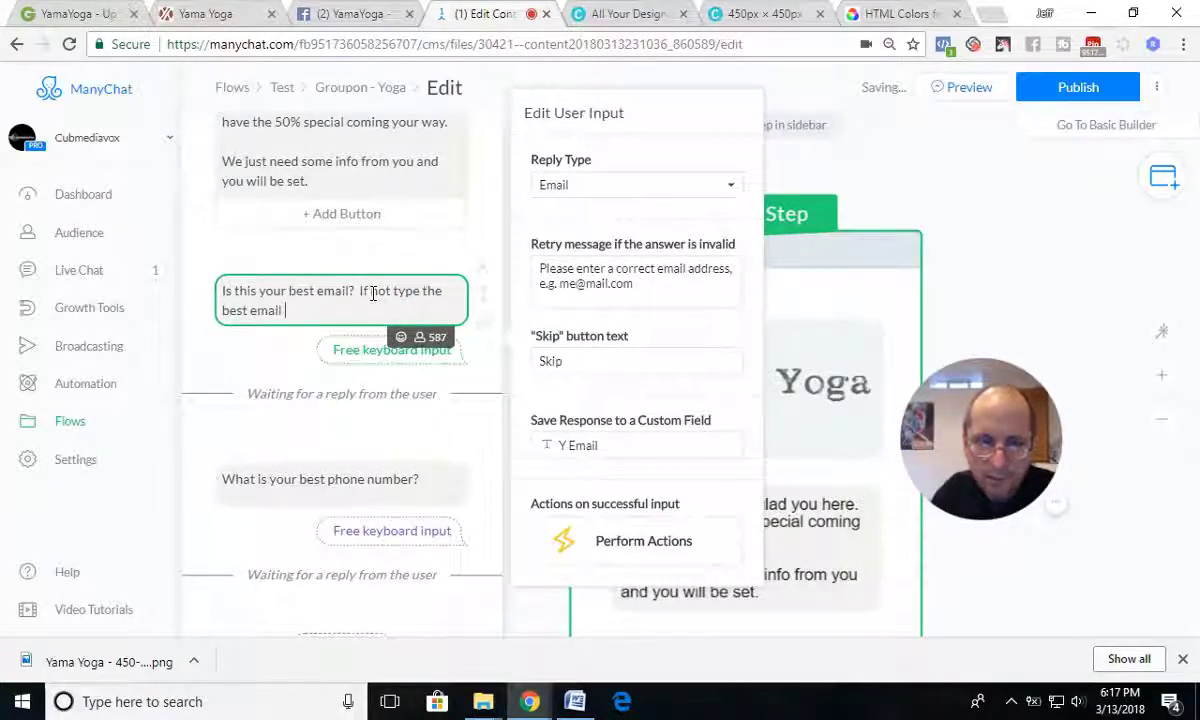
pyautogui.write('below o')
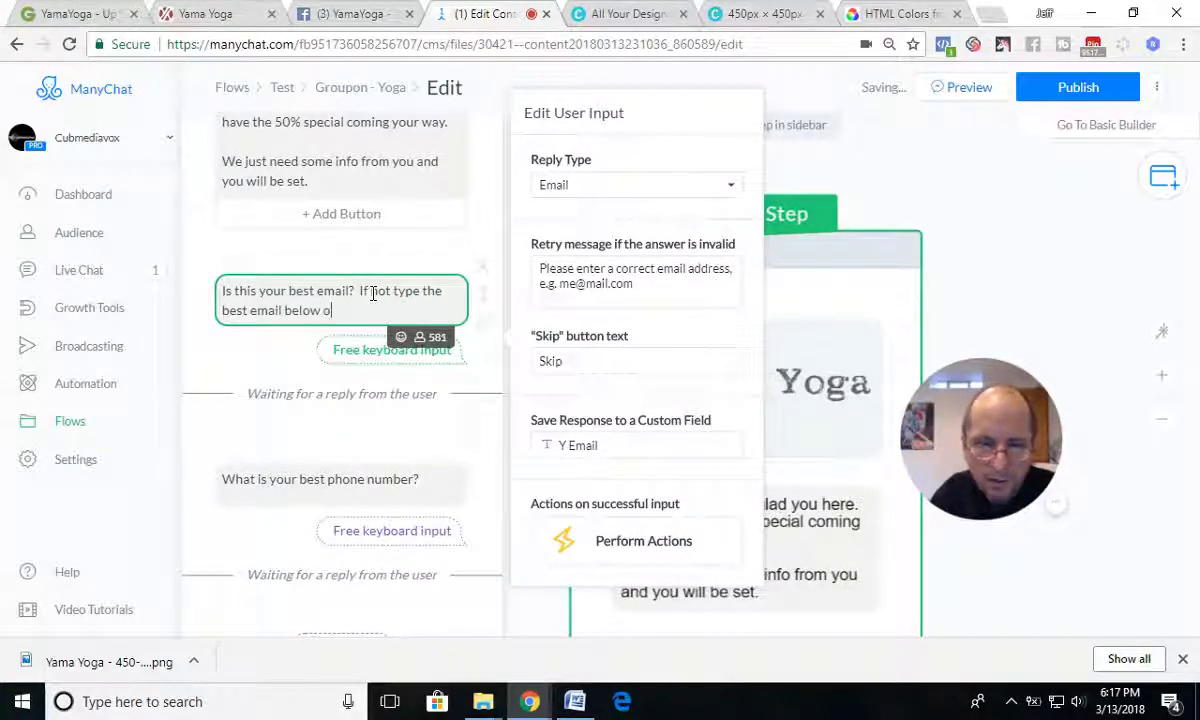
pyautogui.write('r')
pyautogui.write('herwi')
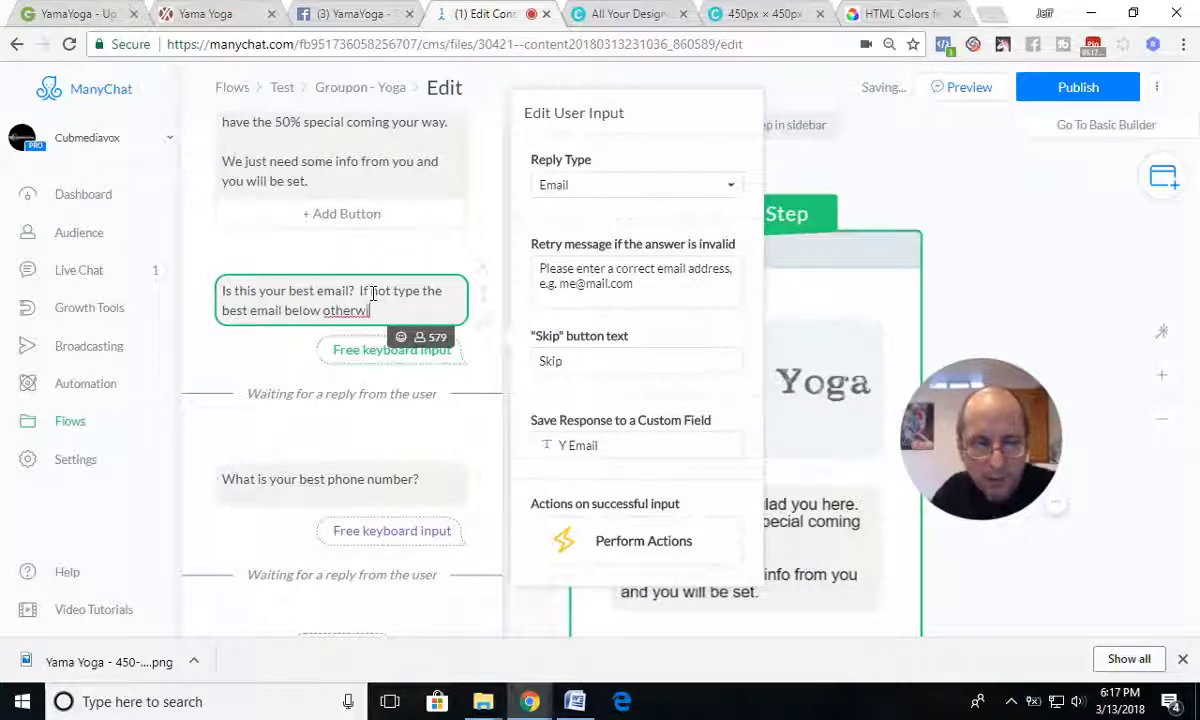
pyautogui.write('se pr')
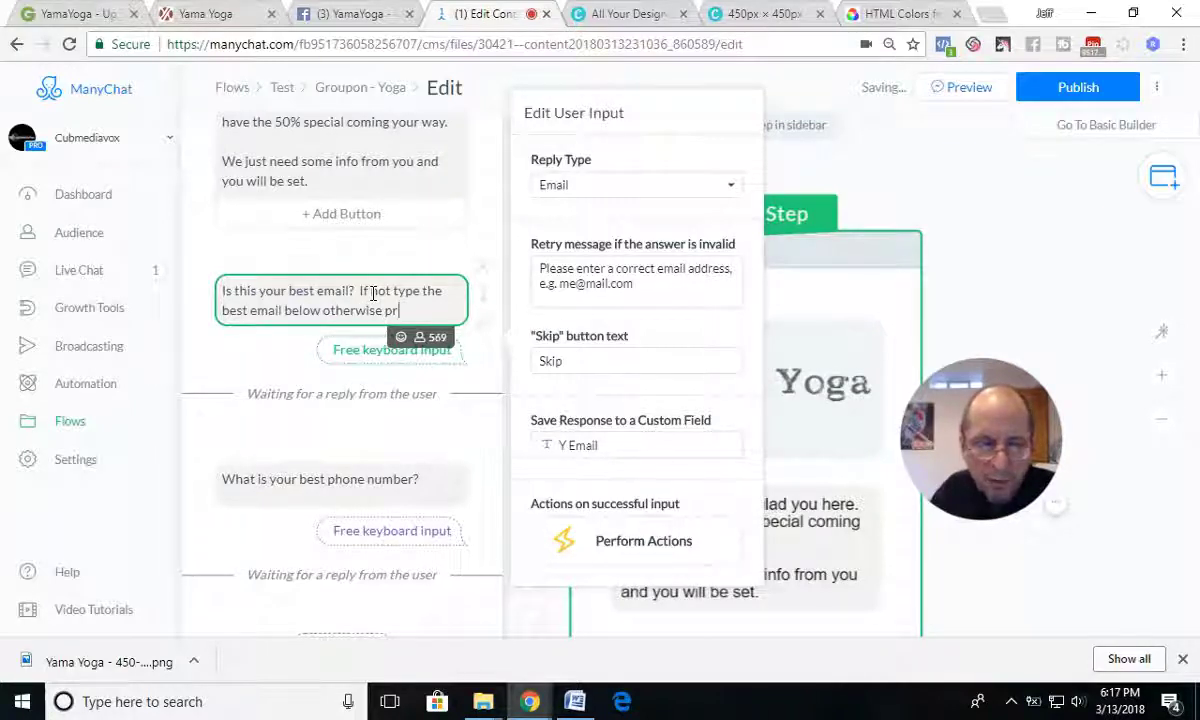
pyautogui.write('ess the')
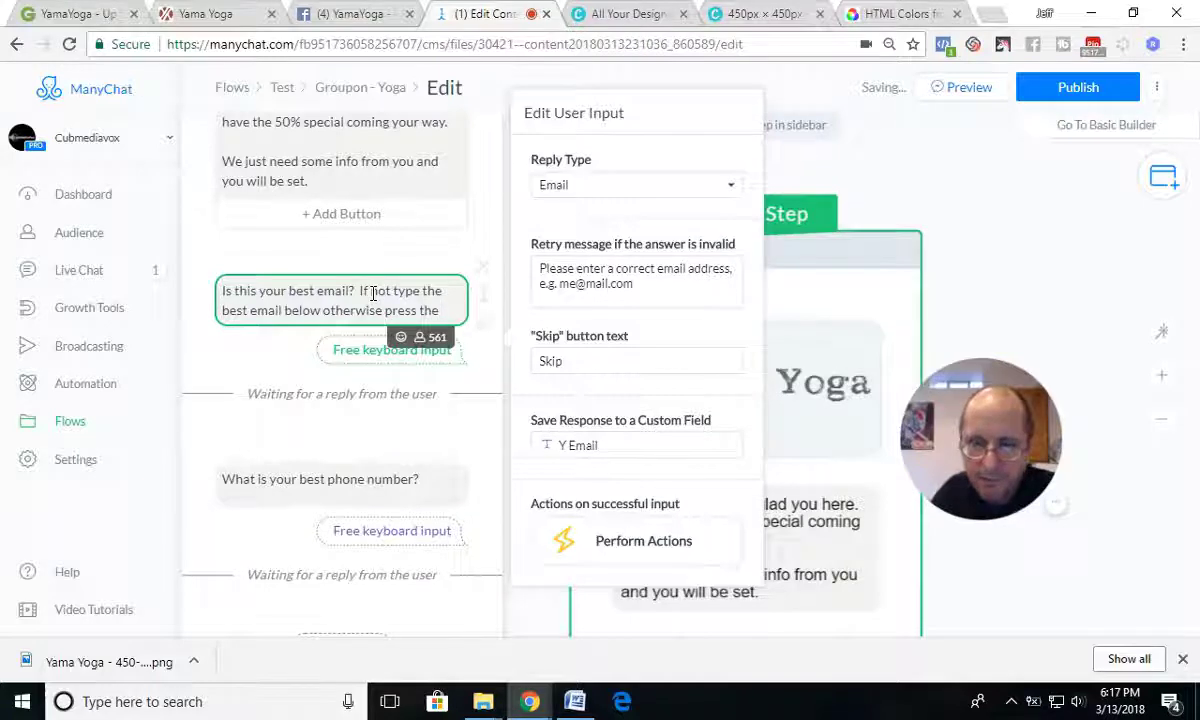
# - Replace the text after "Is this your best email?" with "If so press the button. If not please type it below"
pyautogui.press('BackSpace')
pyautogui.press('BackSpace')
pyautogui.press('BackSpace')
pyautogui.press('BackSpace')
pyautogui.press('BackSpace')
pyautogui.press('BackSpace')
pyautogui.press('BackSpace')
pyautogui.press('BackSpace')
pyautogui.press('BackSpace')
pyautogui.press('BackSpace')
pyautogui.press('BackSpace')
pyautogui.press('BackSpace')
pyautogui.press('BackSpace')
pyautogui.press('BackSpace')
pyautogui.press('BackSpace')
pyautogui.press('BackSpace')
pyautogui.press('BackSpace')
pyautogui.press('BackSpace')
pyautogui.press('BackSpace')
pyautogui.press('BackSpace')
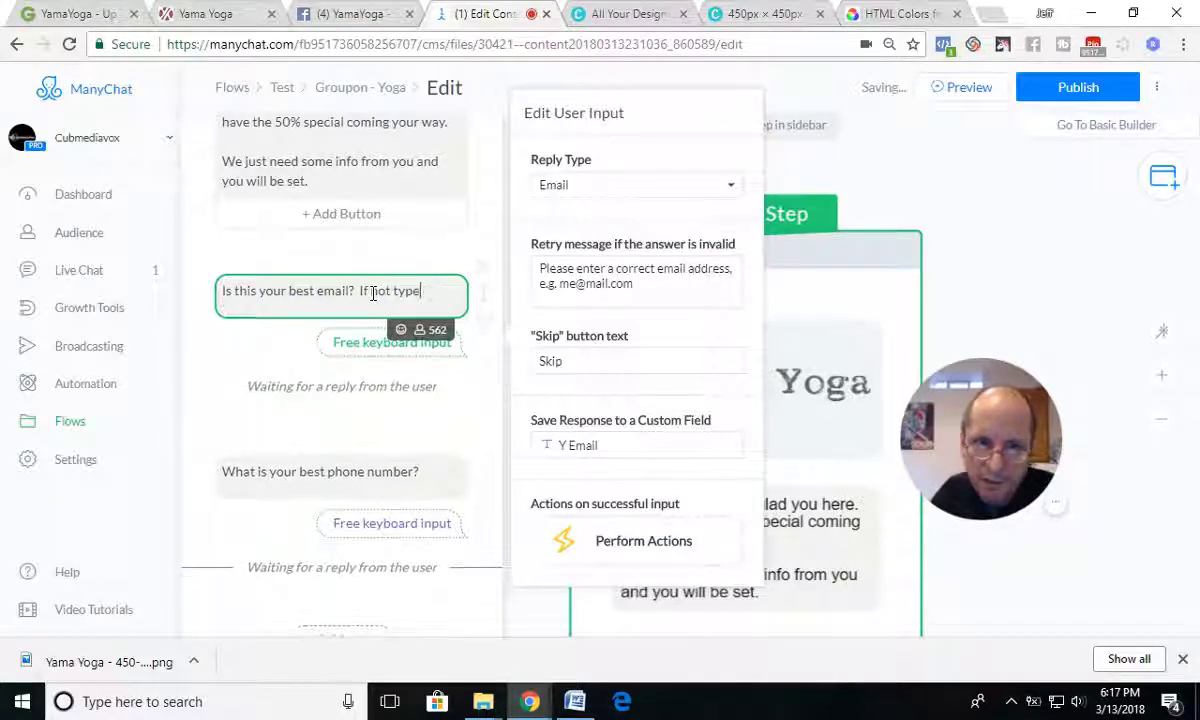
pyautogui.press('BackSpace')
pyautogui.press('BackSpace')
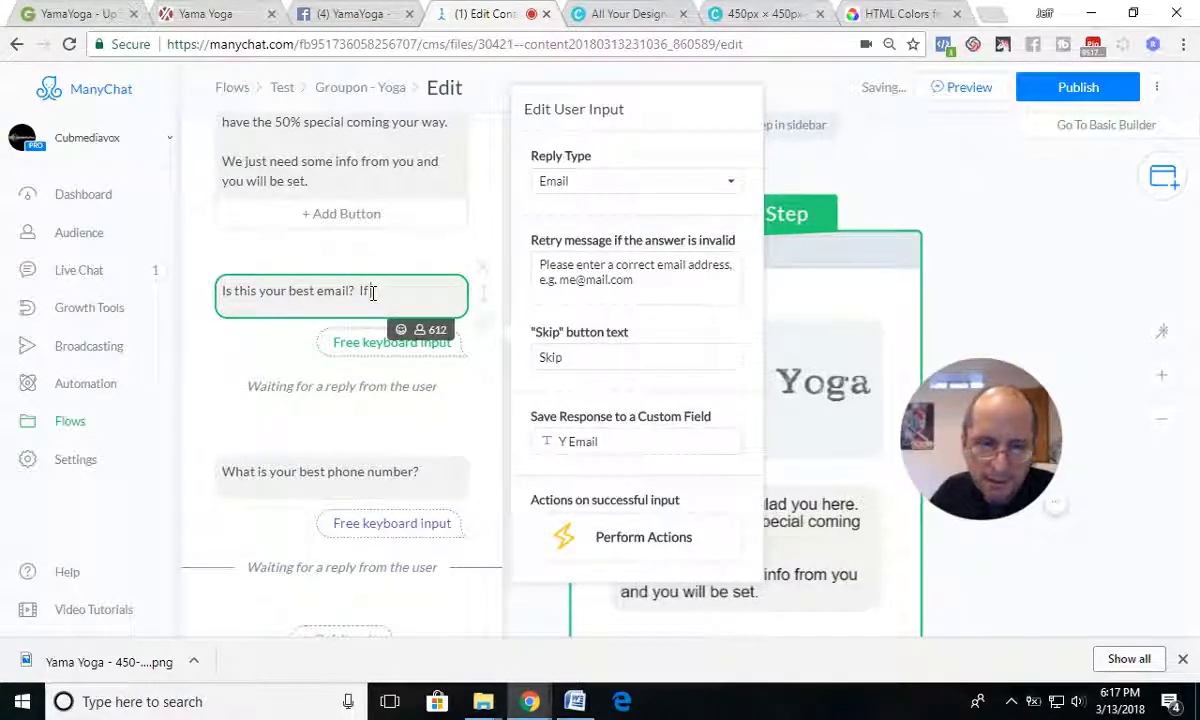
pyautogui.write('yo [p')
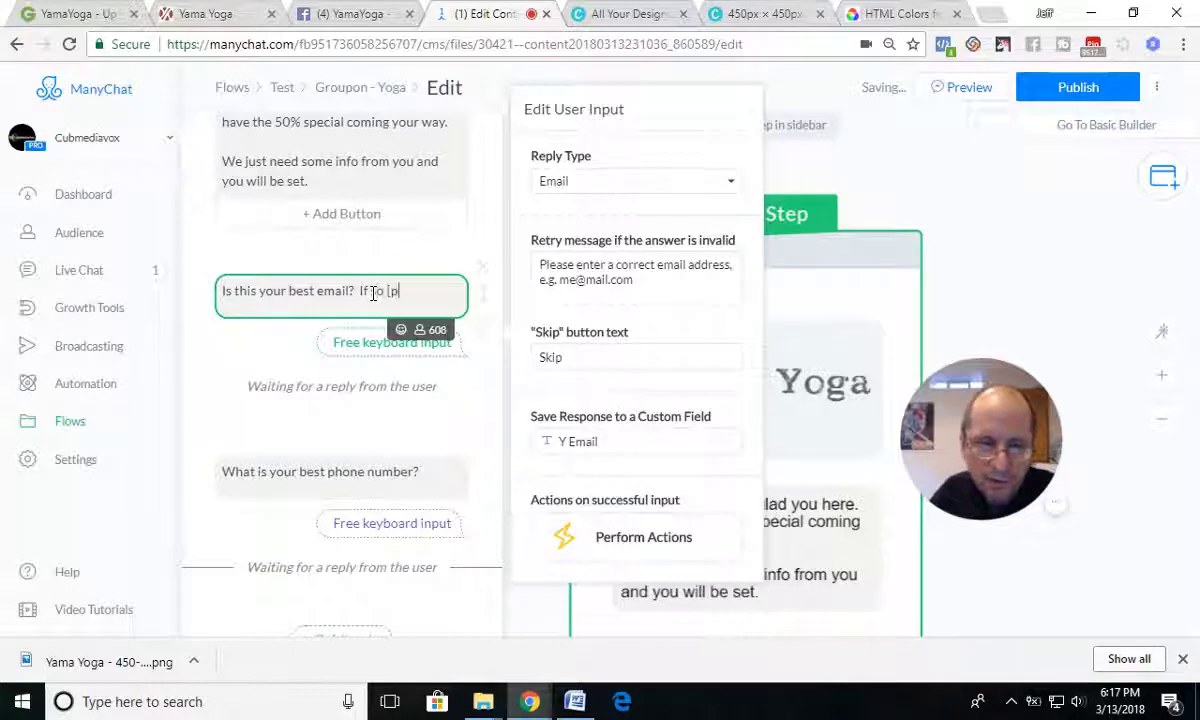
pyautogui.write('ress the')
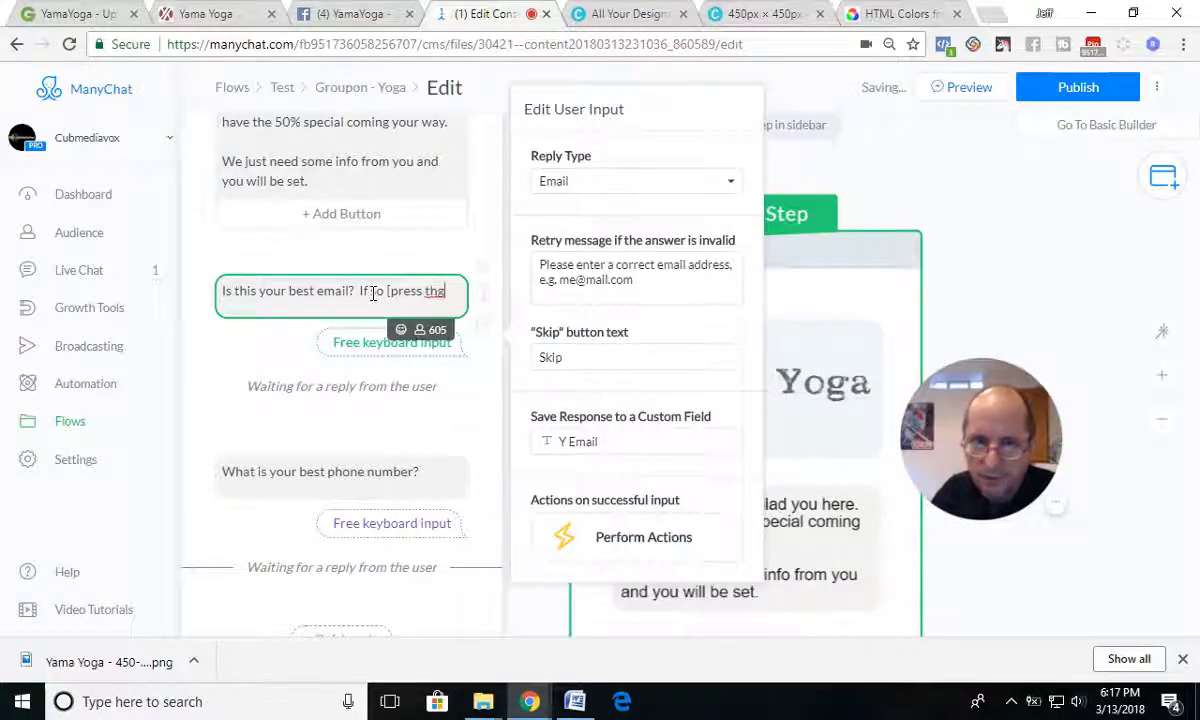
pyautogui.press('BackSpace')
pyautogui.press('BackSpace')
pyautogui.press('BackSpace')
pyautogui.press('BackSpace')
pyautogui.press('BackSpace')
pyautogui.press('BackSpace')
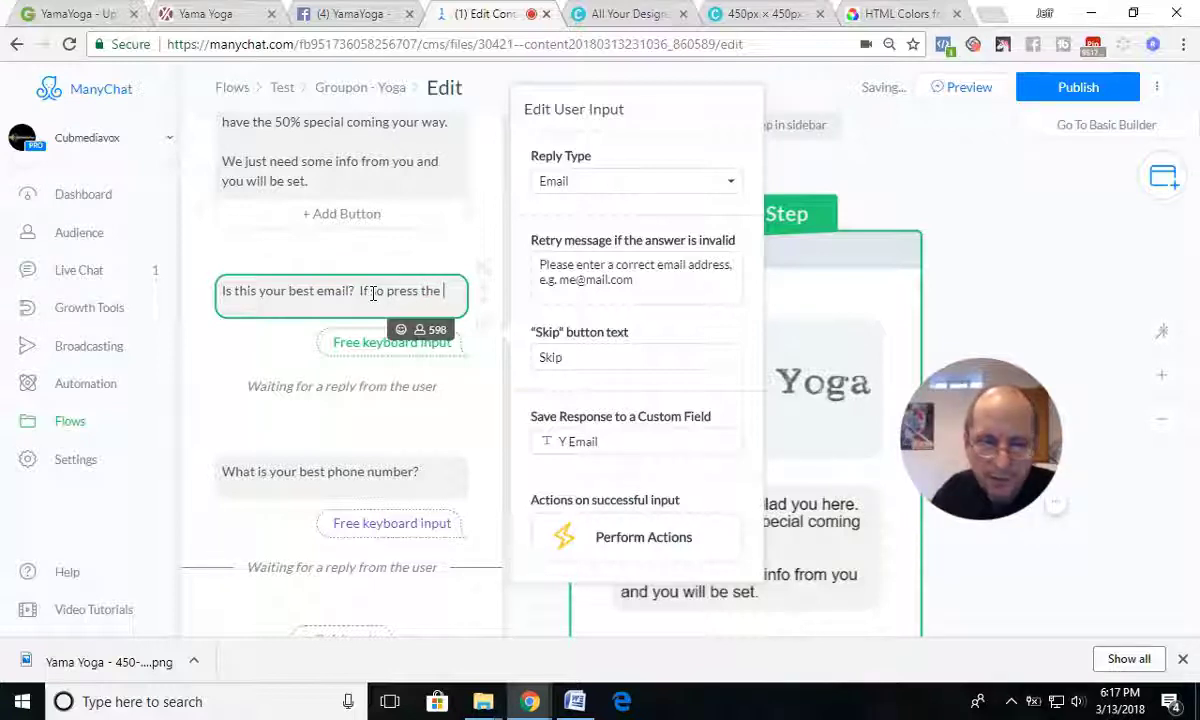
pyautogui.write('ss the button')
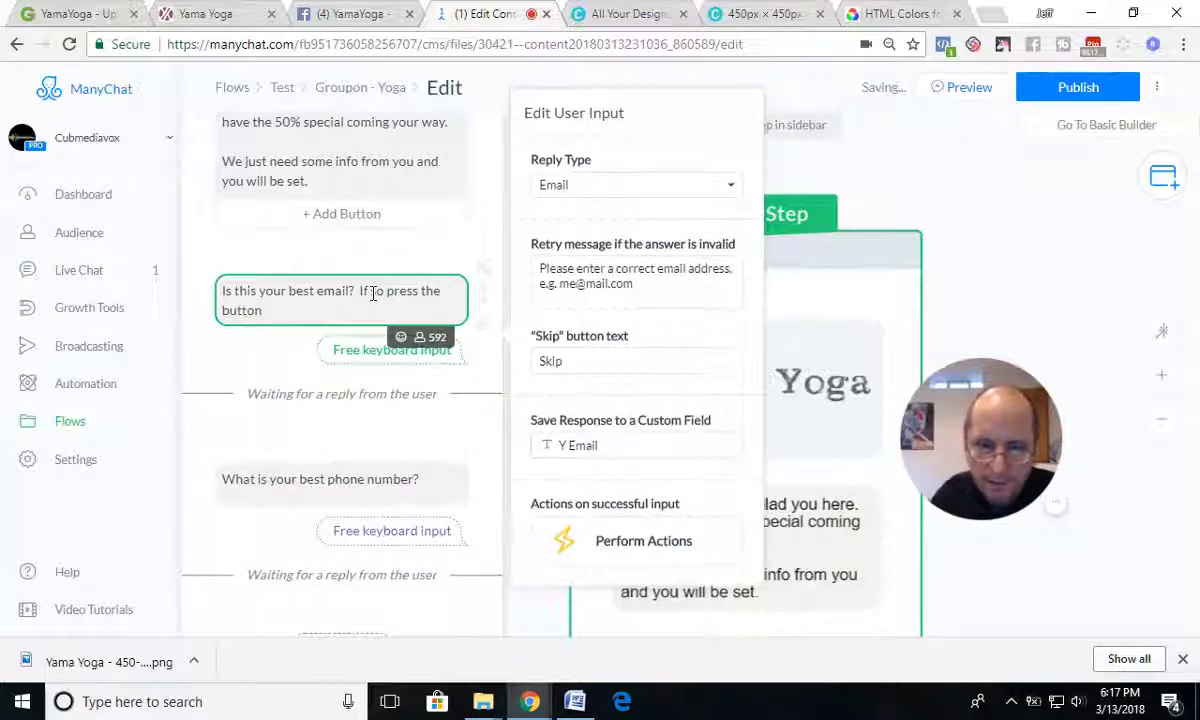
pyautogui.write('.  If not please type it')
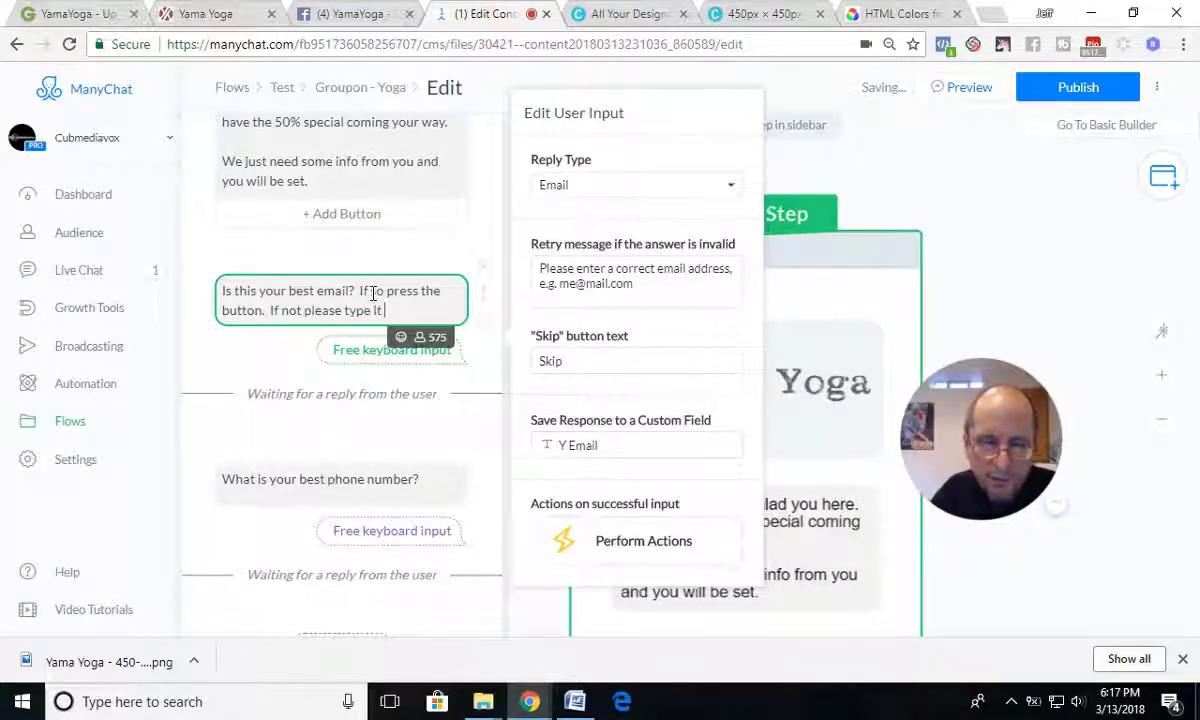
pyautogui.write(' below')
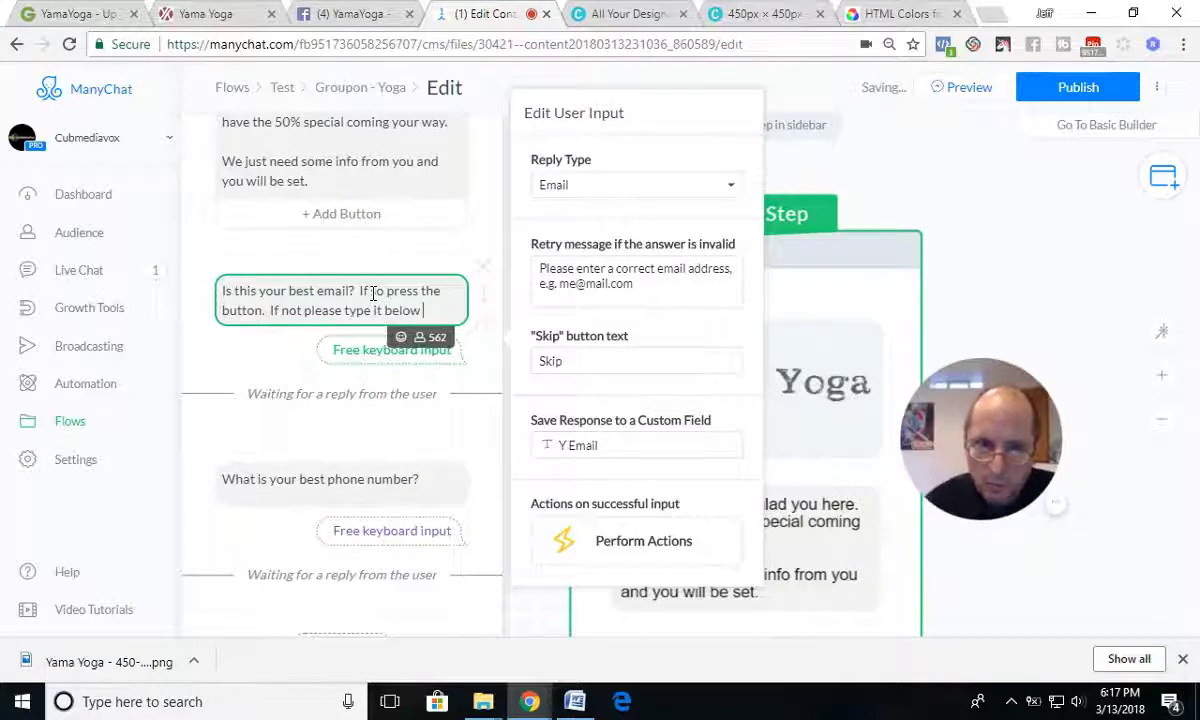
# - Insert three blue down-arrow emojis at the end of the email question
pyautogui.click(401, 337)
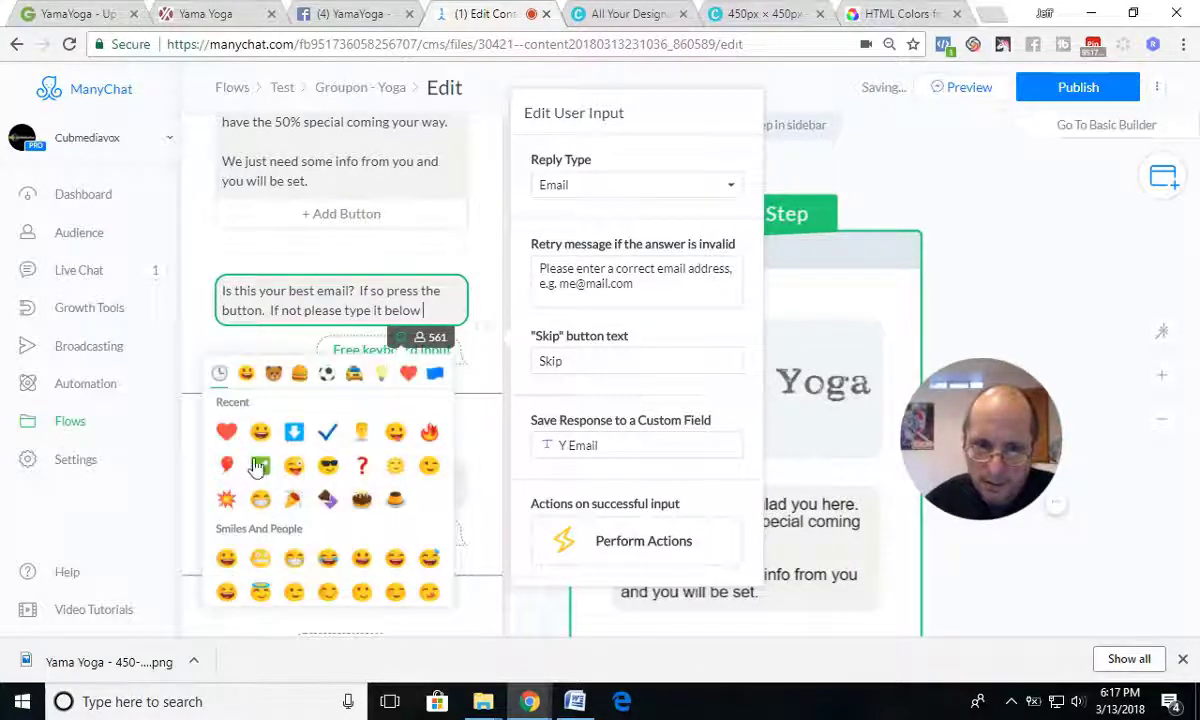
pyautogui.click(293, 431)
pyautogui.click(293, 451)
pyautogui.click(293, 451)
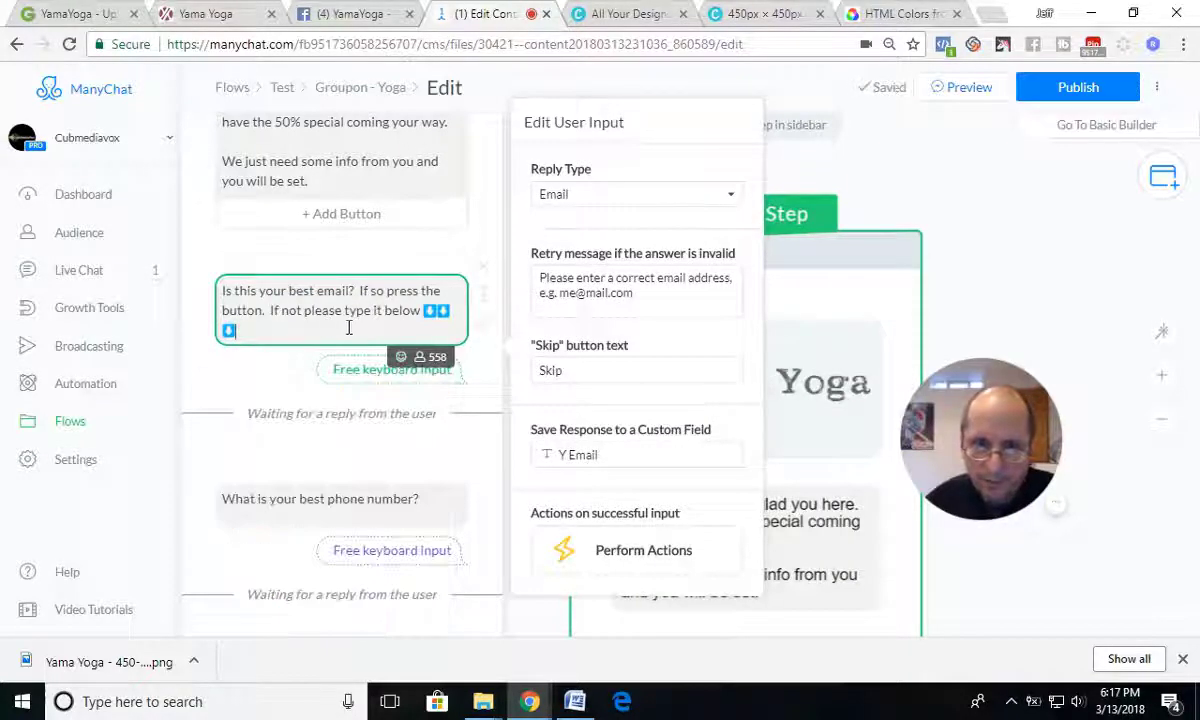
# - Replace the phone question's text with "Is this your best number to reach you?" and start a second sentence
pyautogui.click(300, 499)
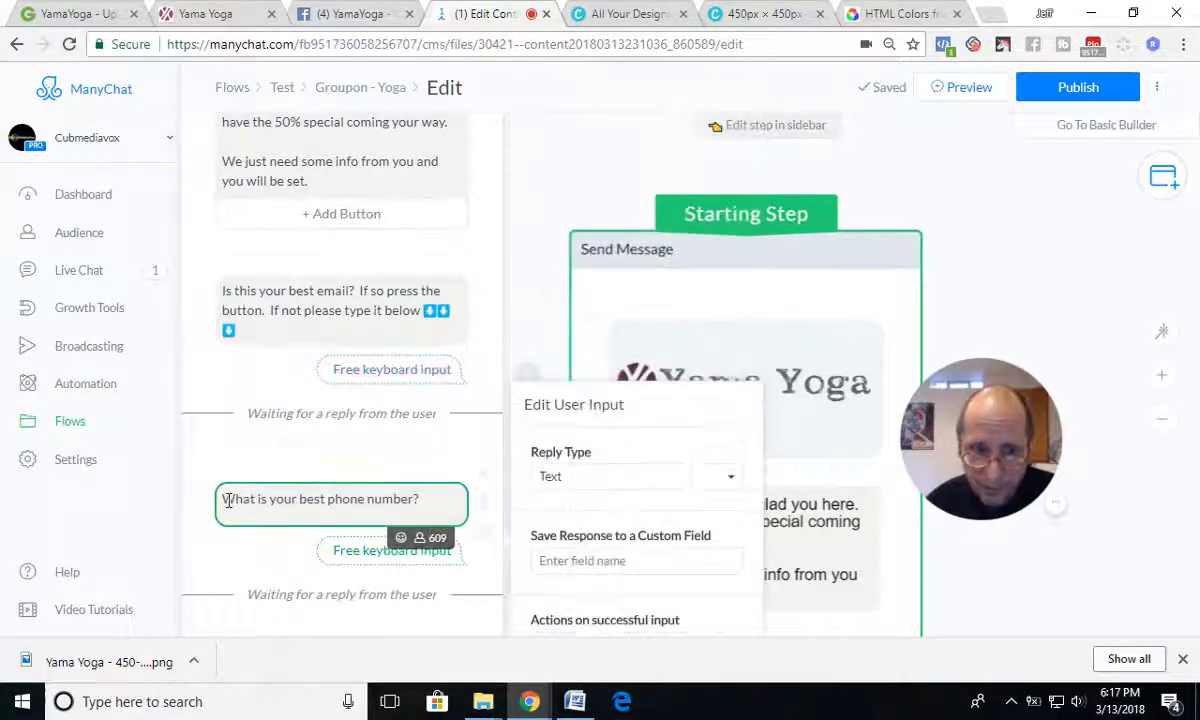
pyautogui.moveTo(227, 499); pyautogui.dragTo(431, 493)
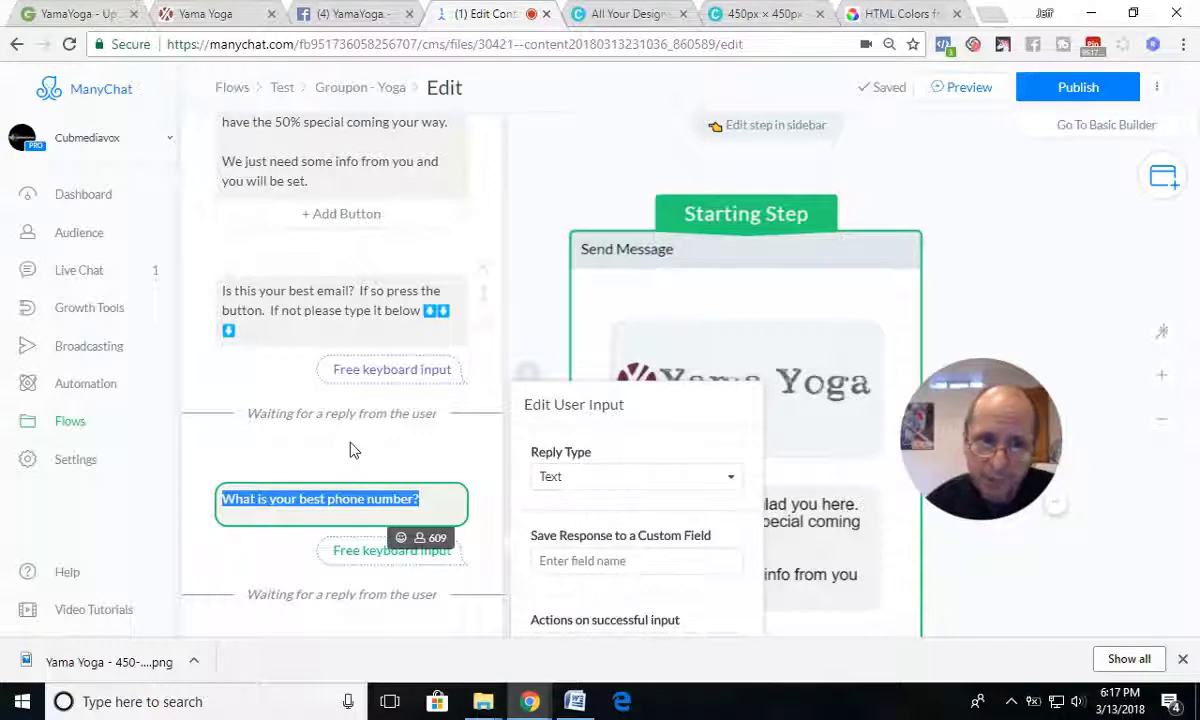
pyautogui.write('Is this')
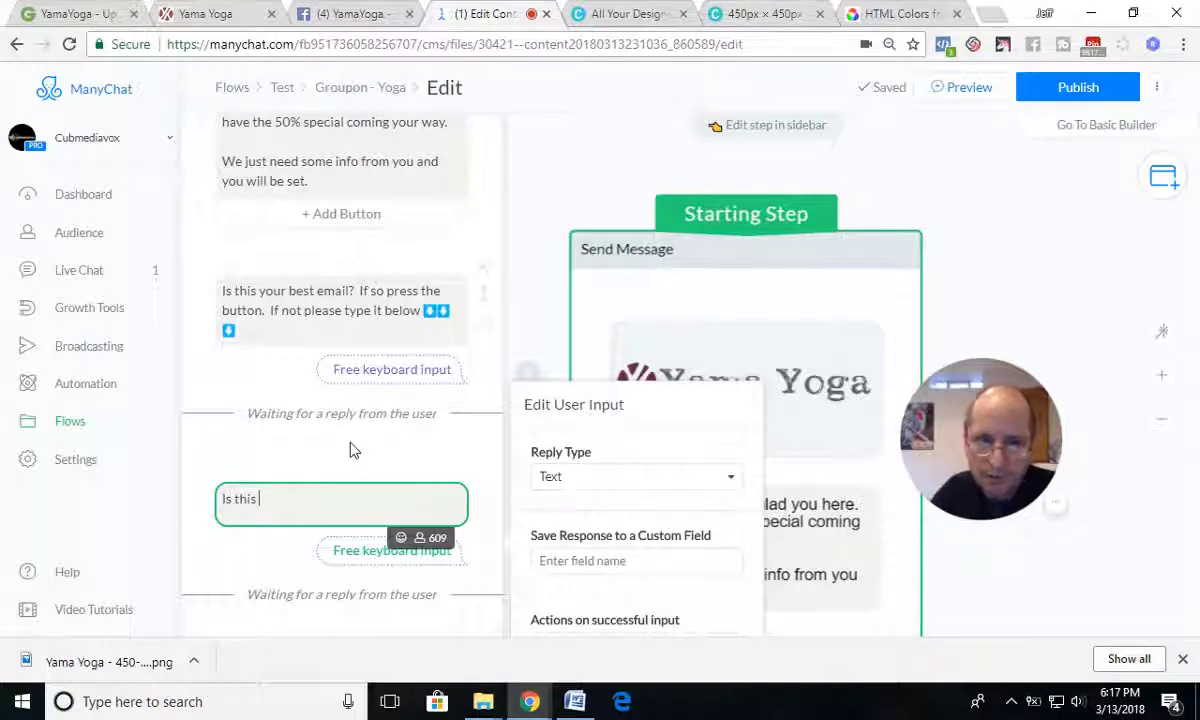
pyautogui.write(' your b')
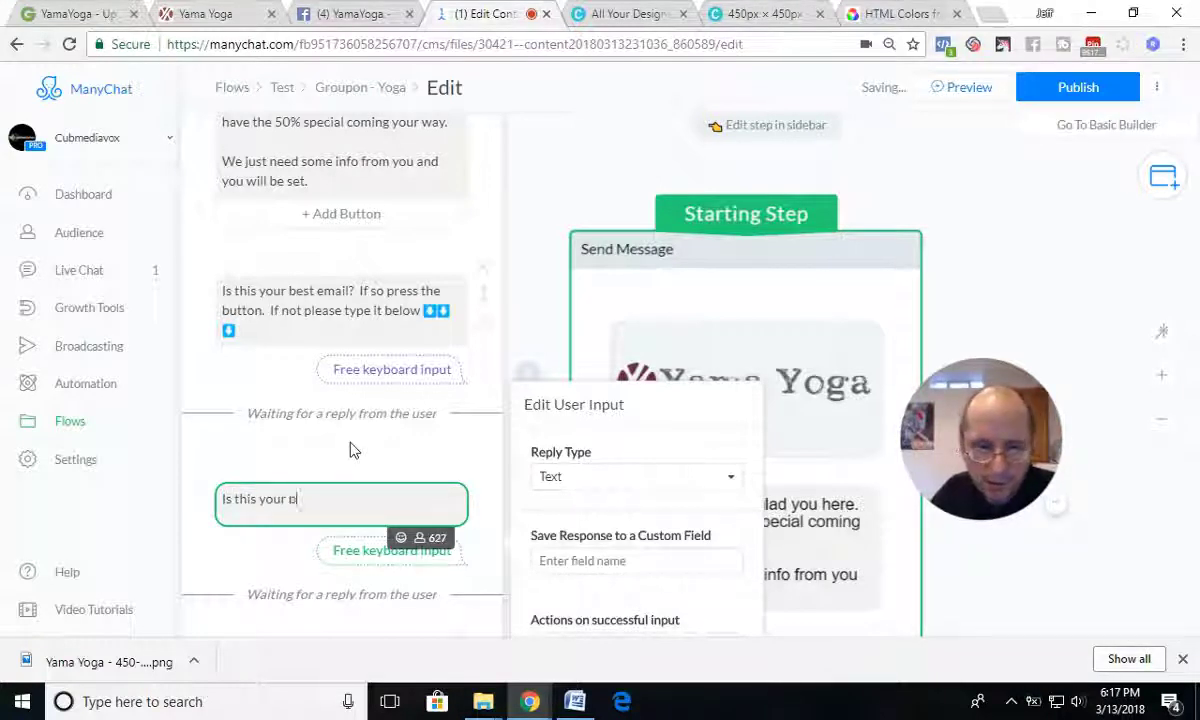
pyautogui.write('est number t')
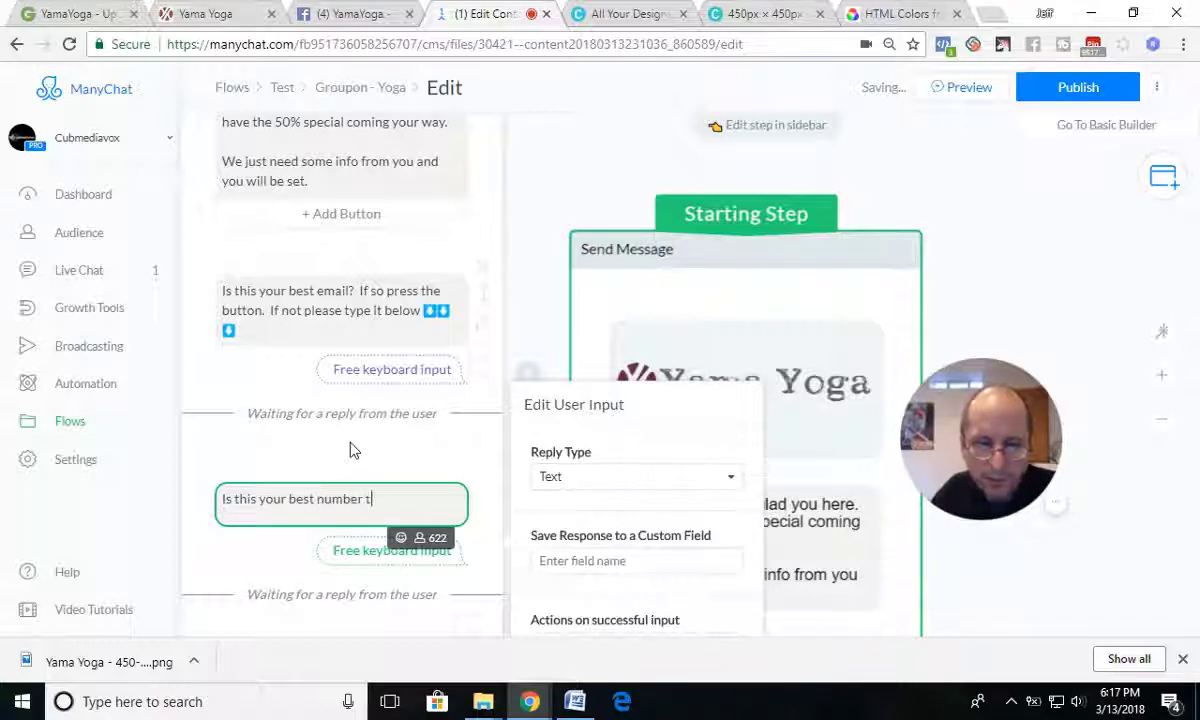
pyautogui.write('o reach you')
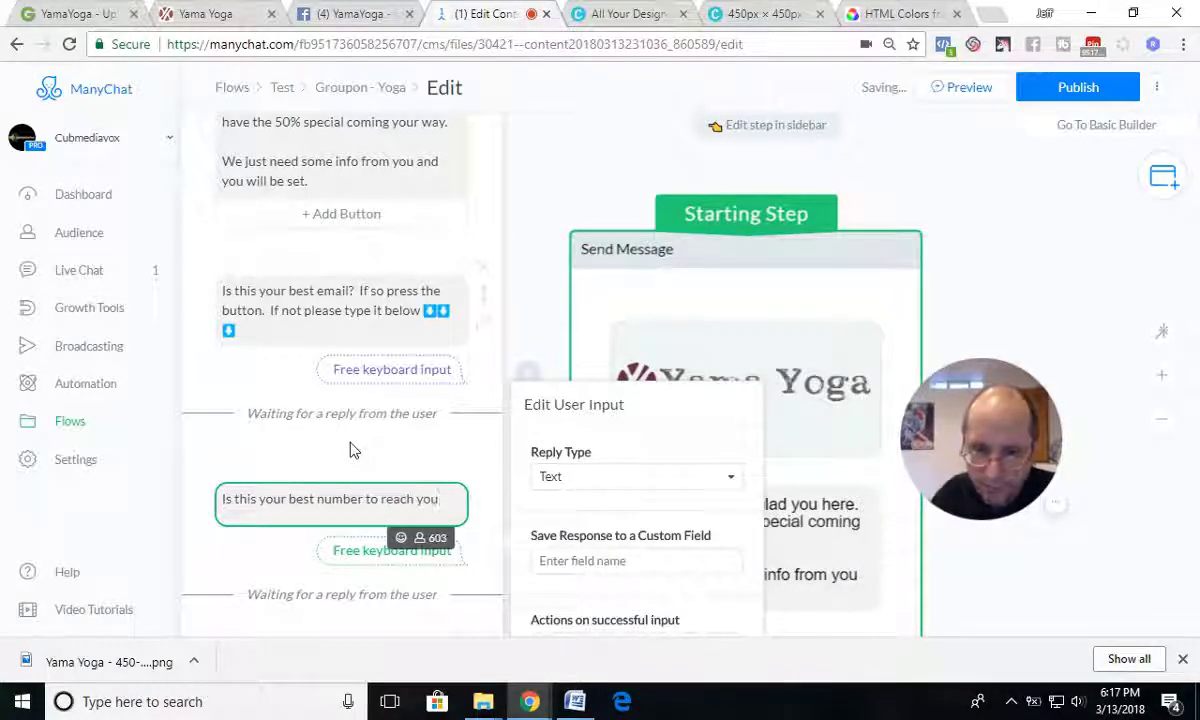
pyautogui.write('?  I')
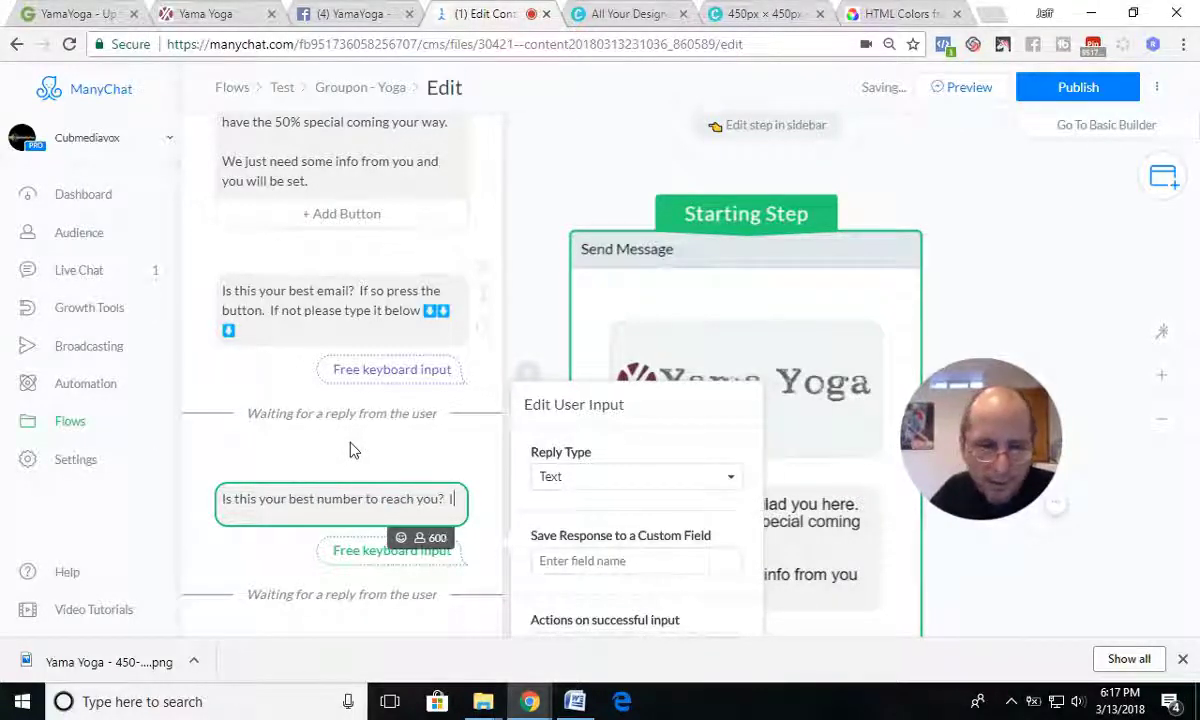
pyautogui.write('s no')
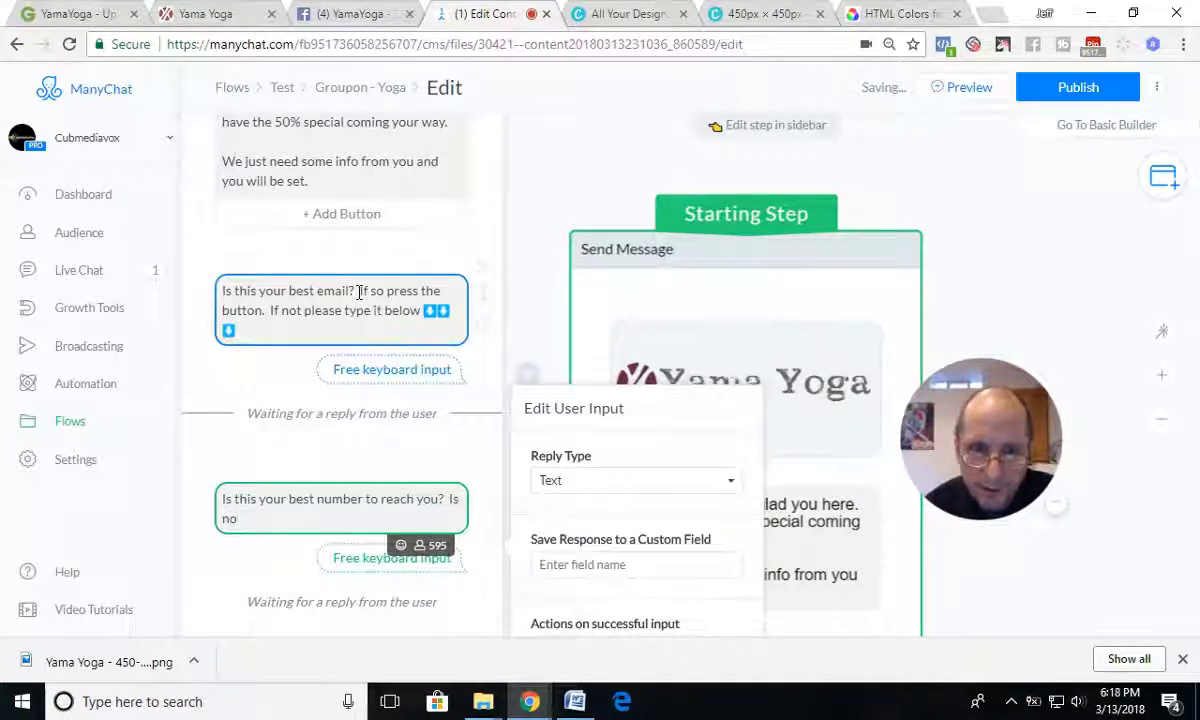
# - Copy "If so press the button. If not please type it below" with its arrows from the email question over the phone question's unfinished ending
pyautogui.moveTo(358, 291); pyautogui.dragTo(400, 330)
pyautogui.hotkey('ctrl', 'c')
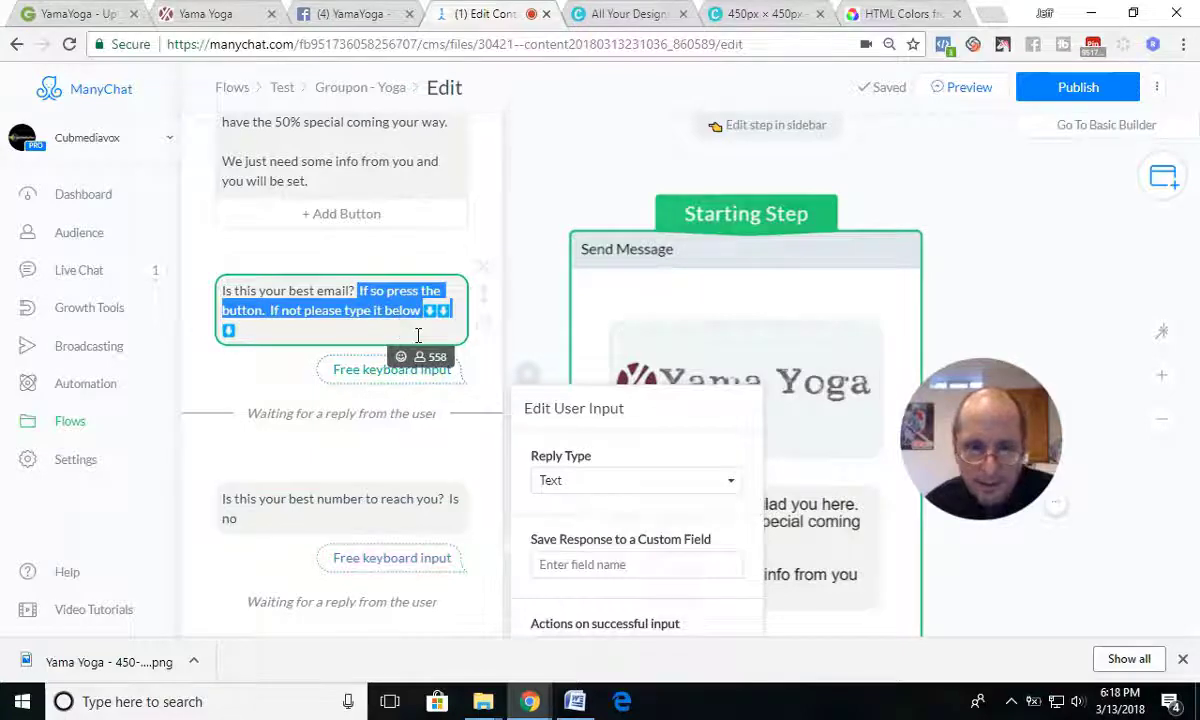
pyautogui.click(443, 513)
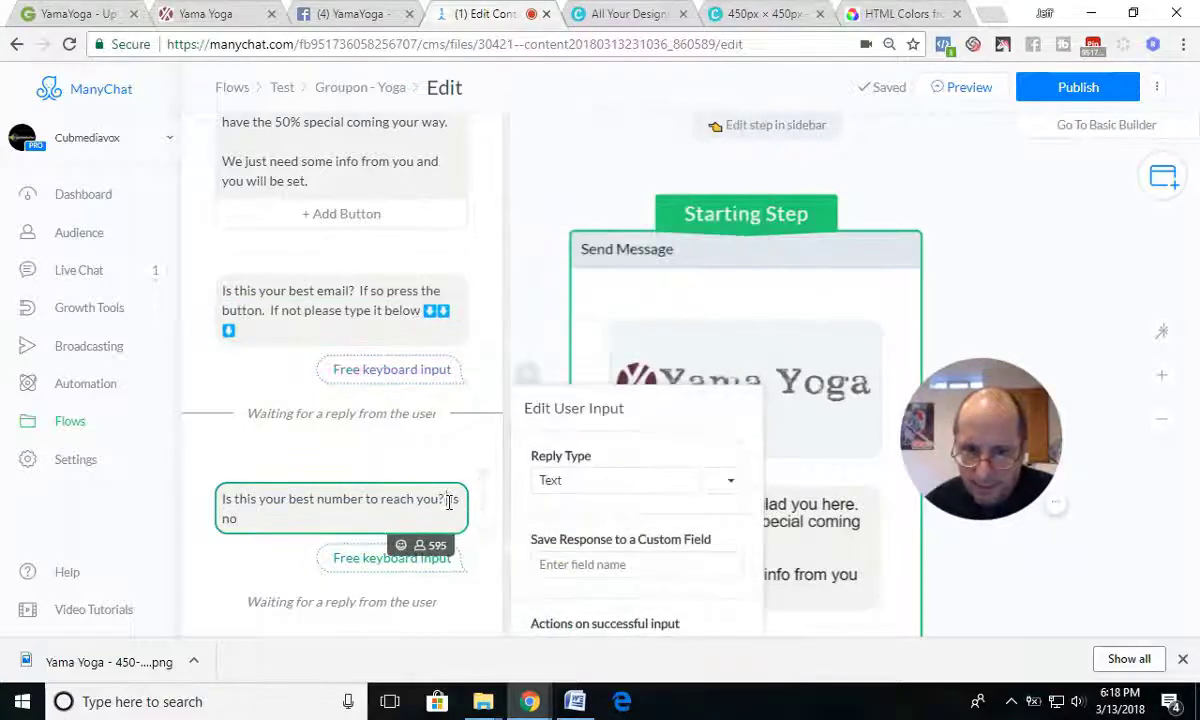
pyautogui.moveTo(448, 499); pyautogui.dragTo(463, 511)
pyautogui.hotkey('ctrl', 'v')
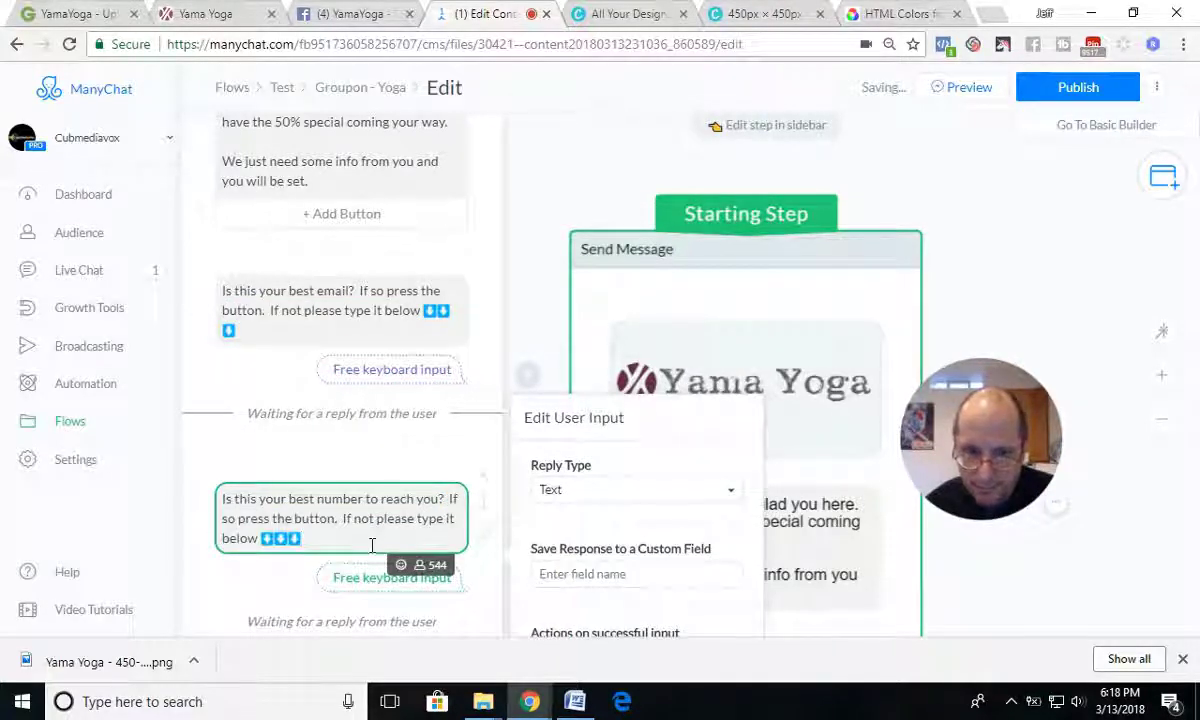
# - Set the phone question's reply type to Phone and start a new custom field for saving its response
pyautogui.click(576, 490)
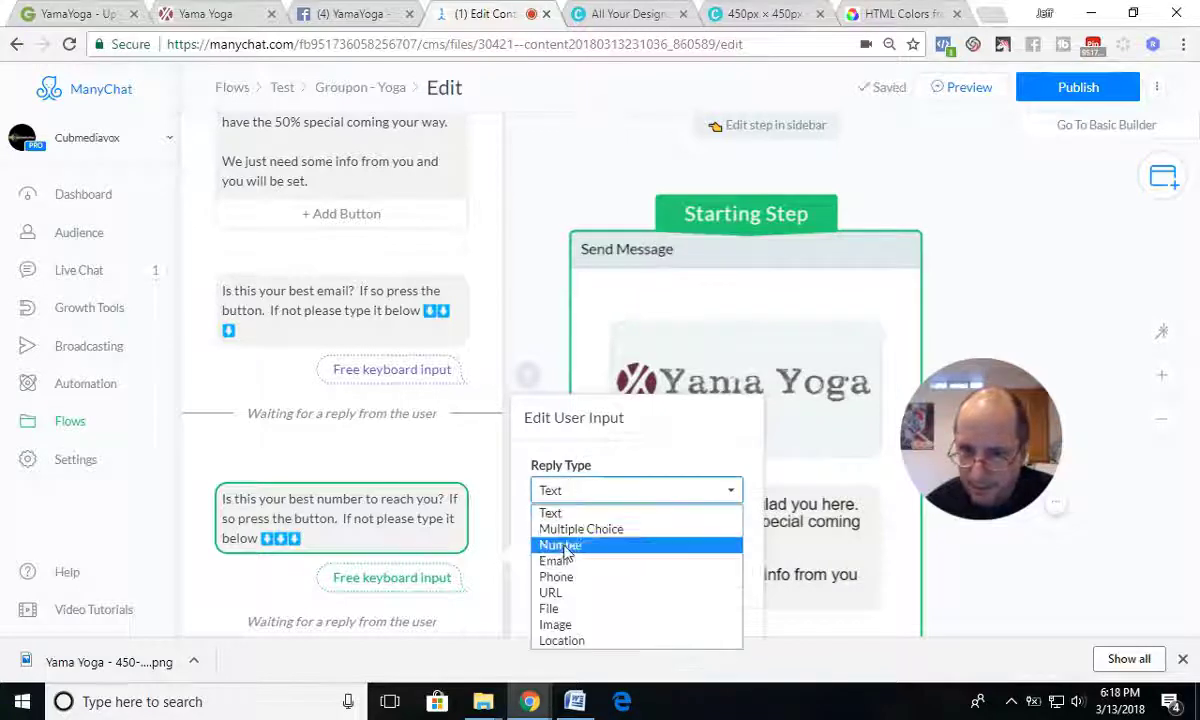
pyautogui.click(548, 577)
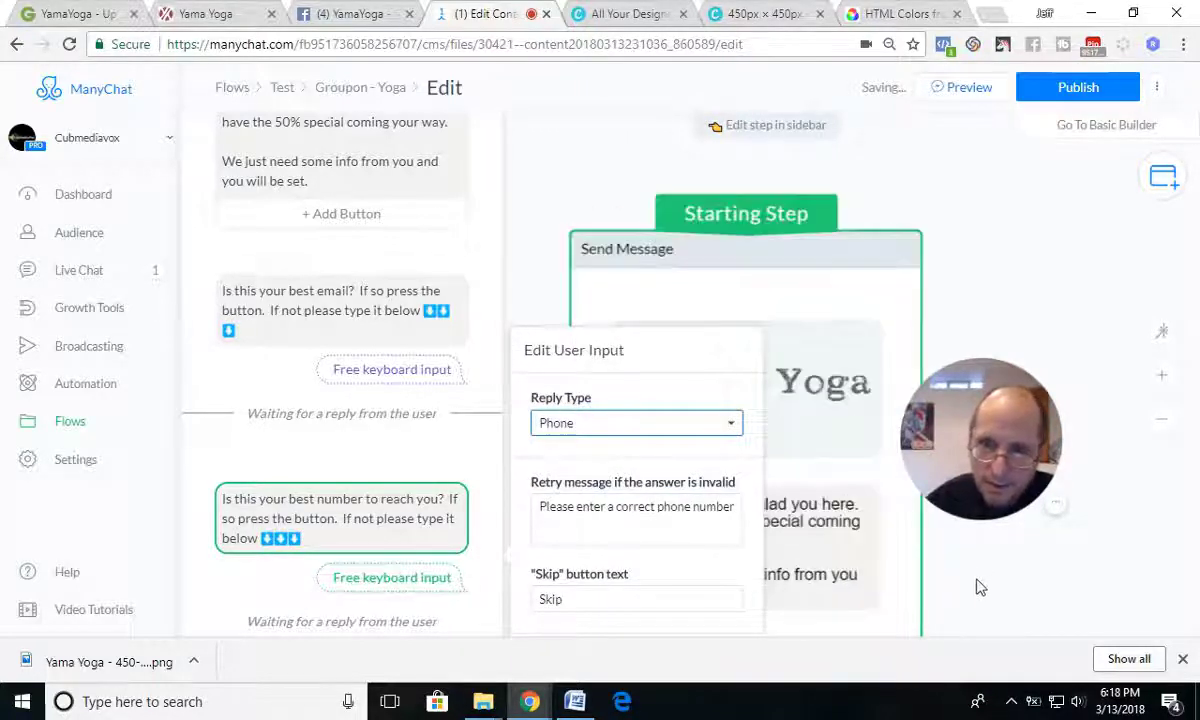
pyautogui.scroll(-3, 410, 478)
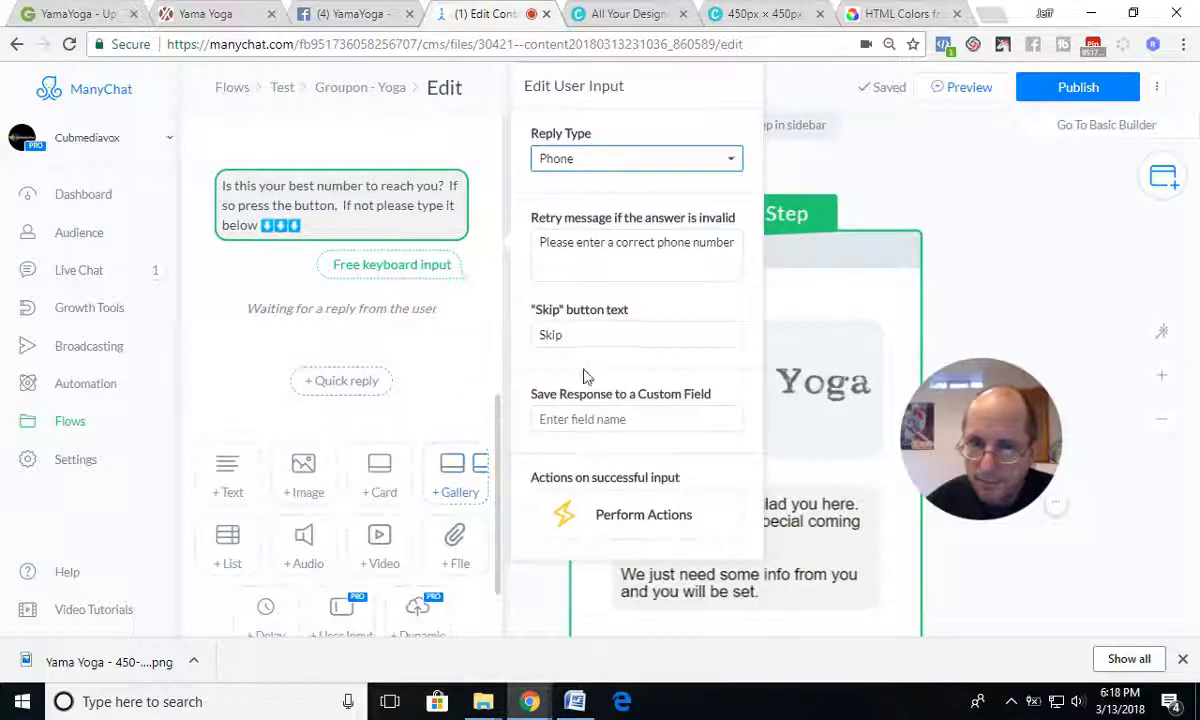
pyautogui.click(600, 419)
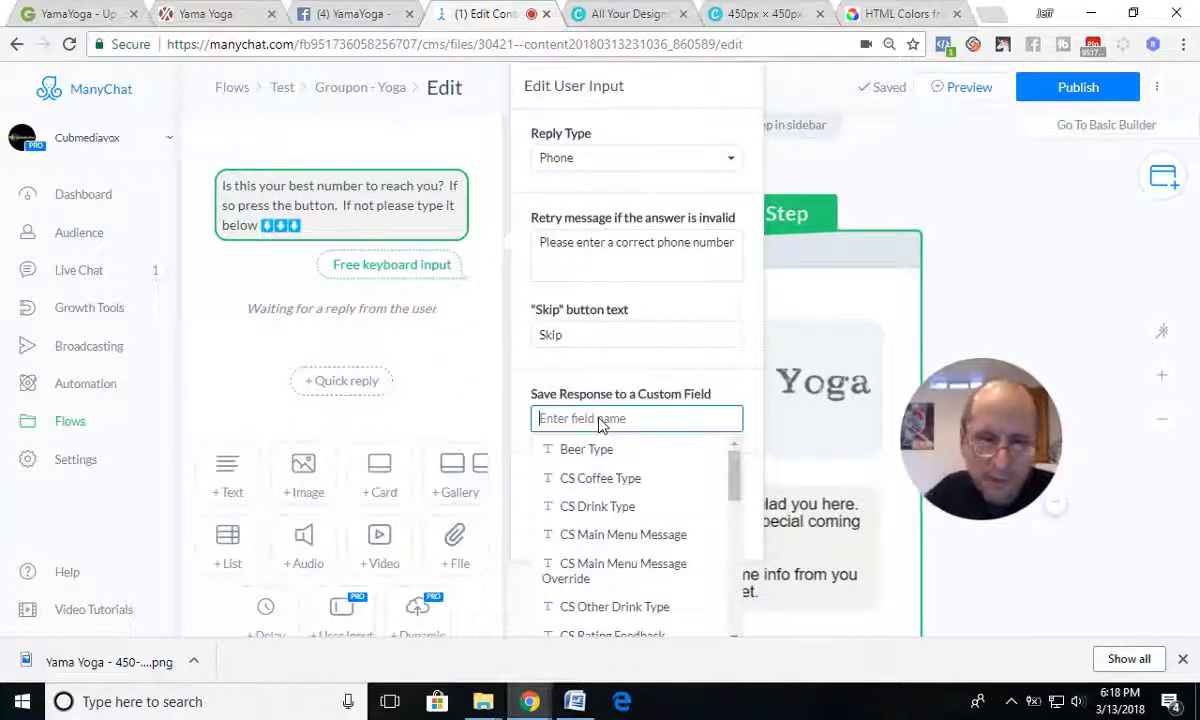
pyautogui.write('Y Phone')
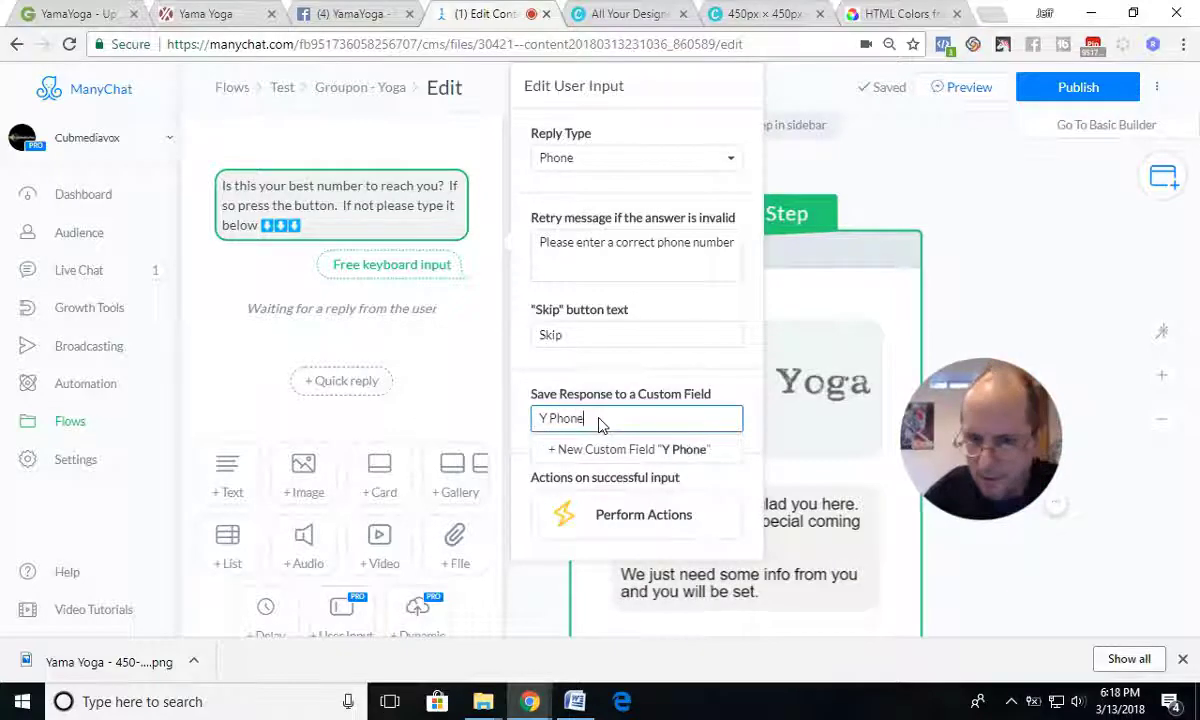
pyautogui.click(619, 449)
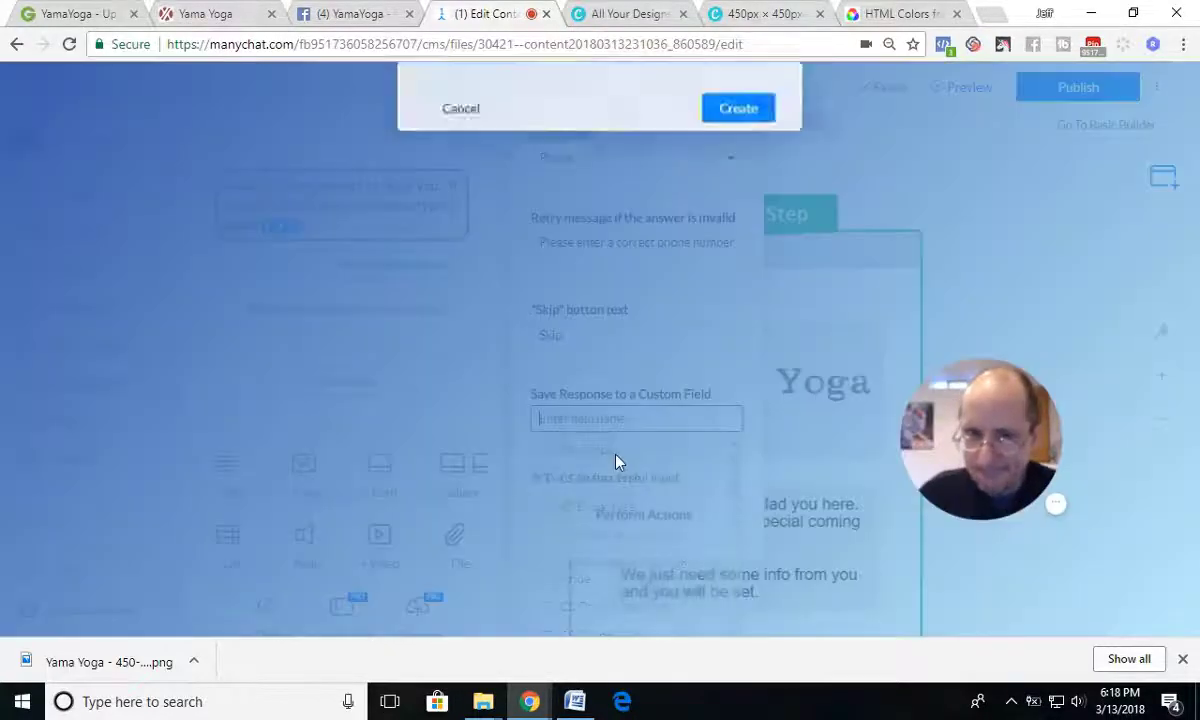
# - Create the custom field "Y Phone" and save the phone question's response to it
pyautogui.click(500, 274)
pyautogui.write('Y')
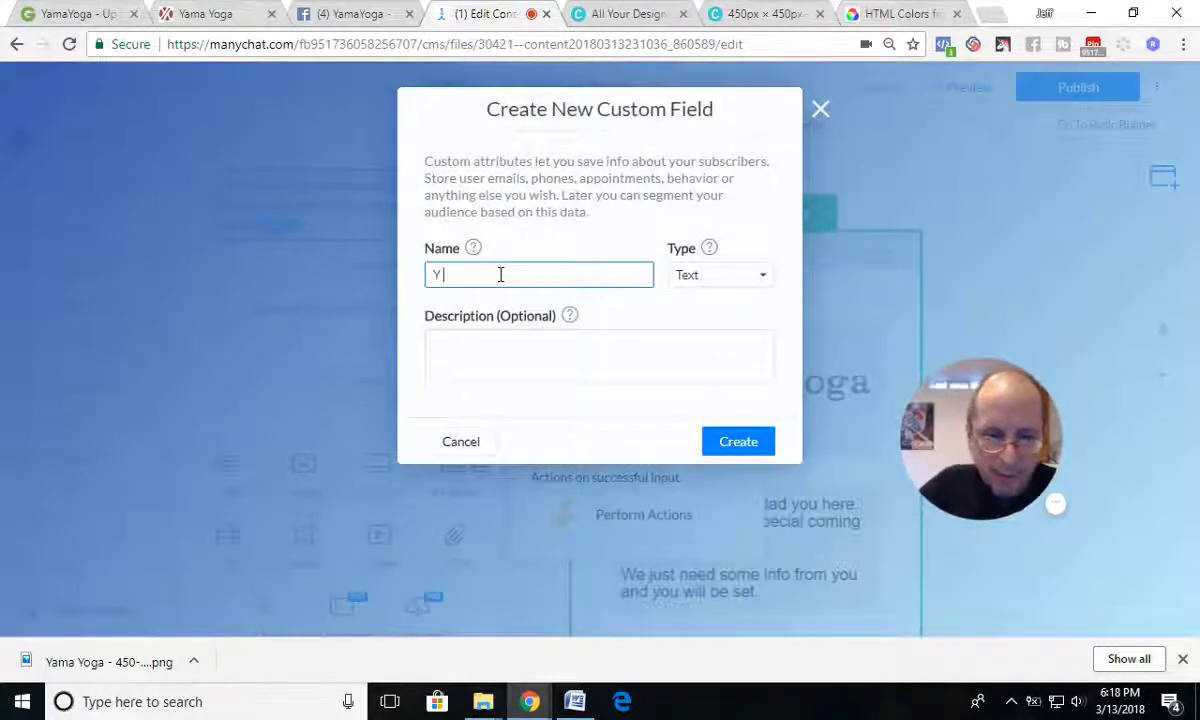
pyautogui.write(' Phone')
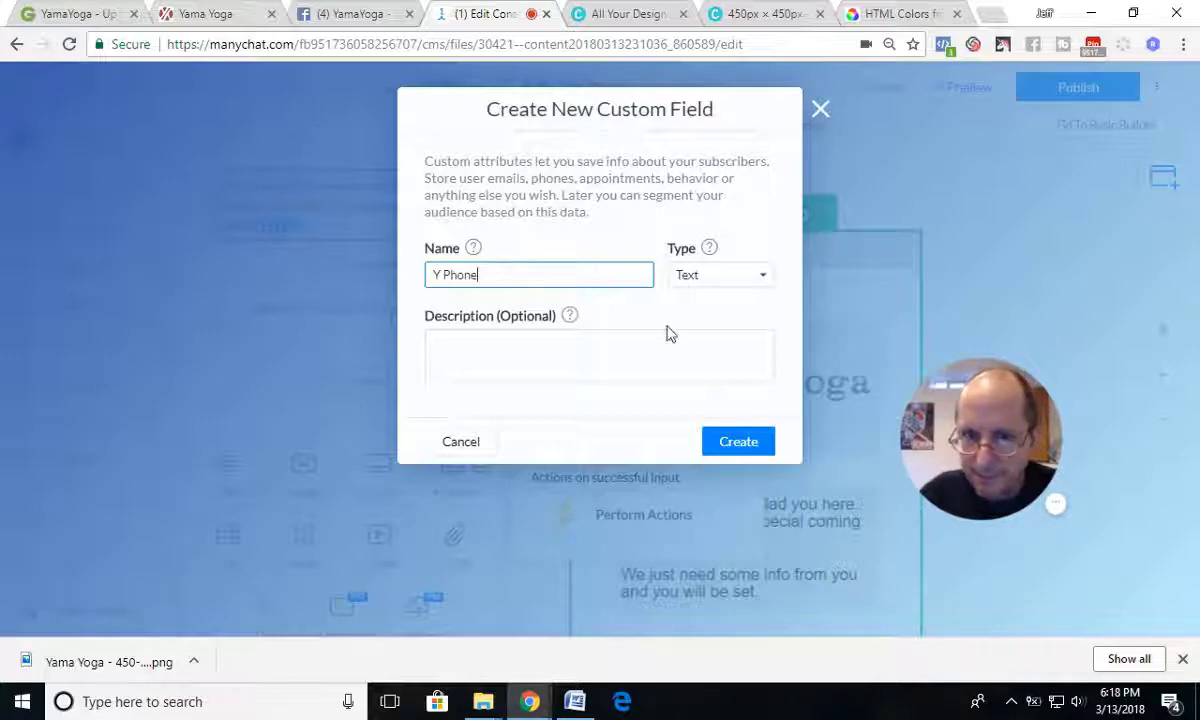
pyautogui.click(742, 450)
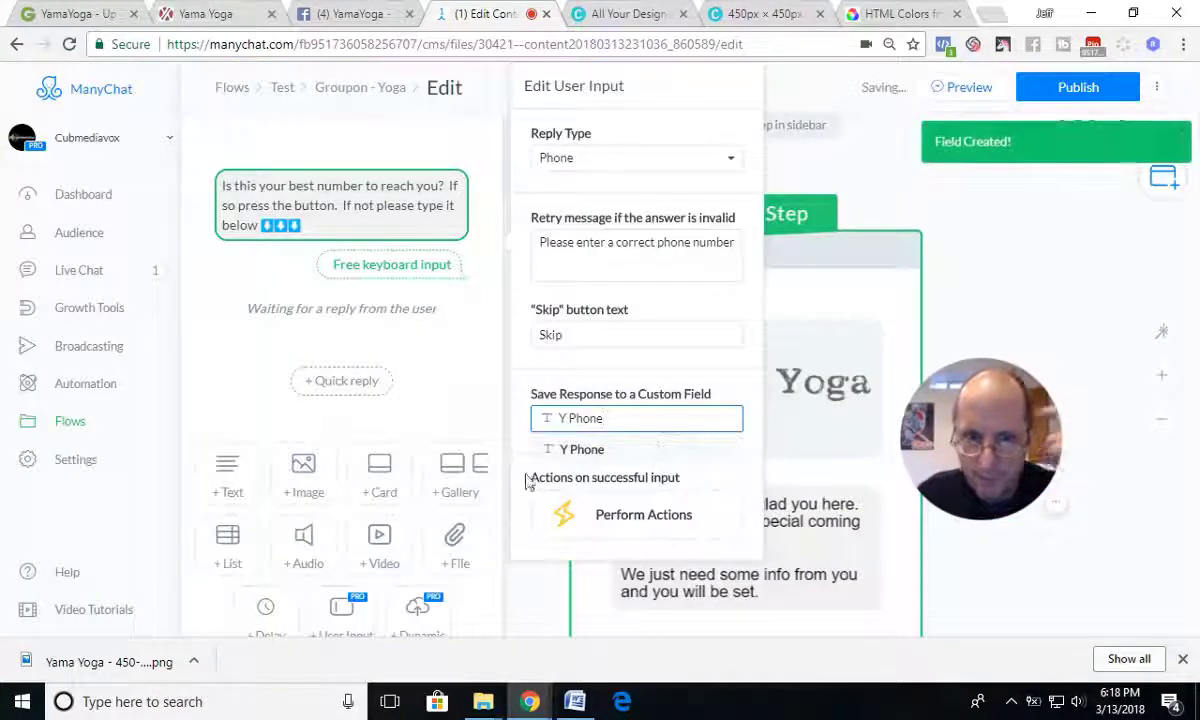
pyautogui.click(582, 450)
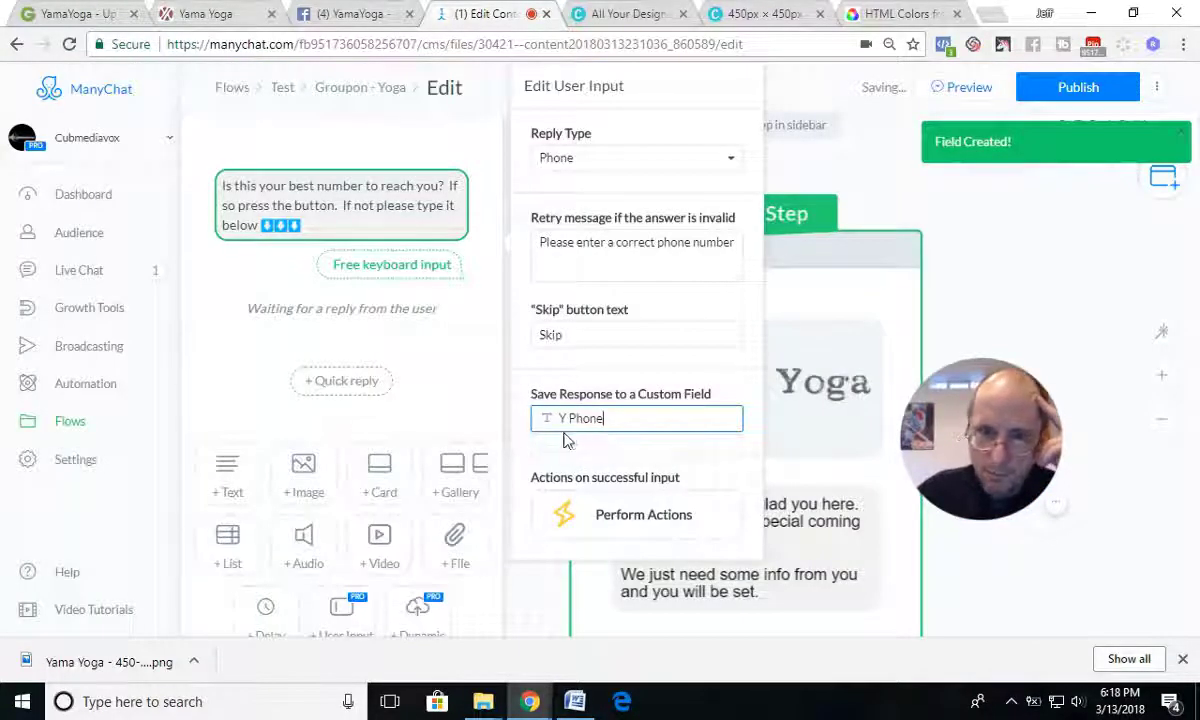
pyautogui.click(495, 385)
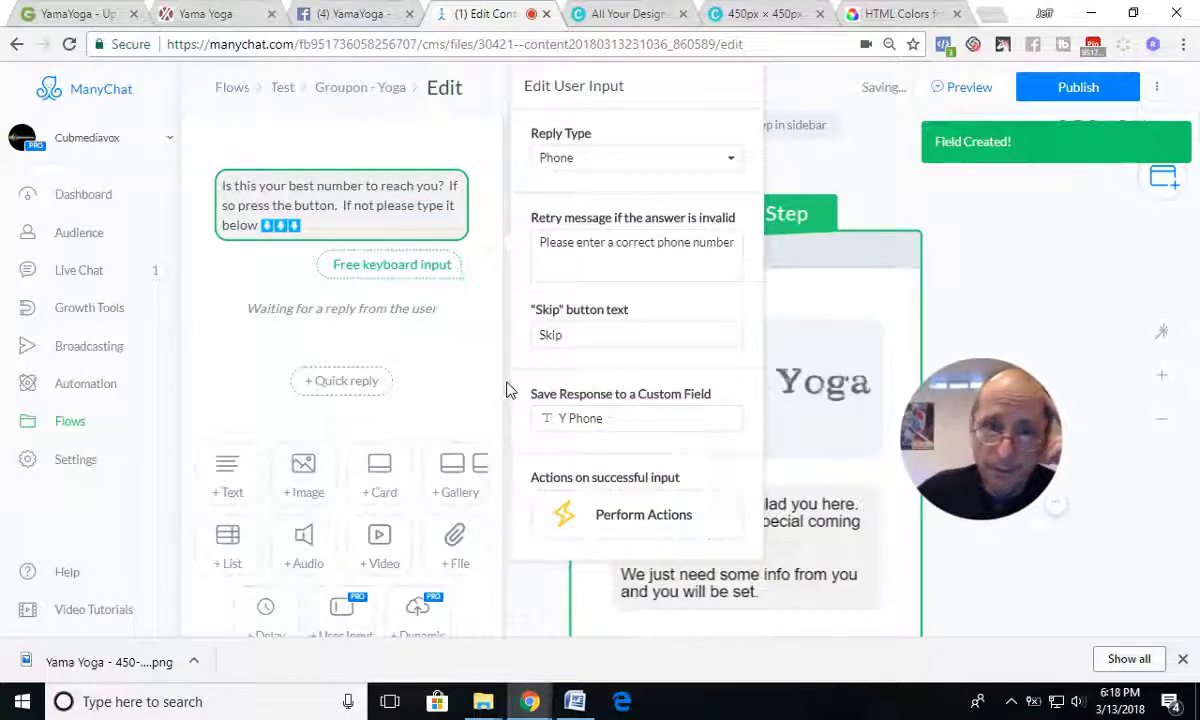
pyautogui.click(225, 357)
pyautogui.scroll(5, 225, 357)
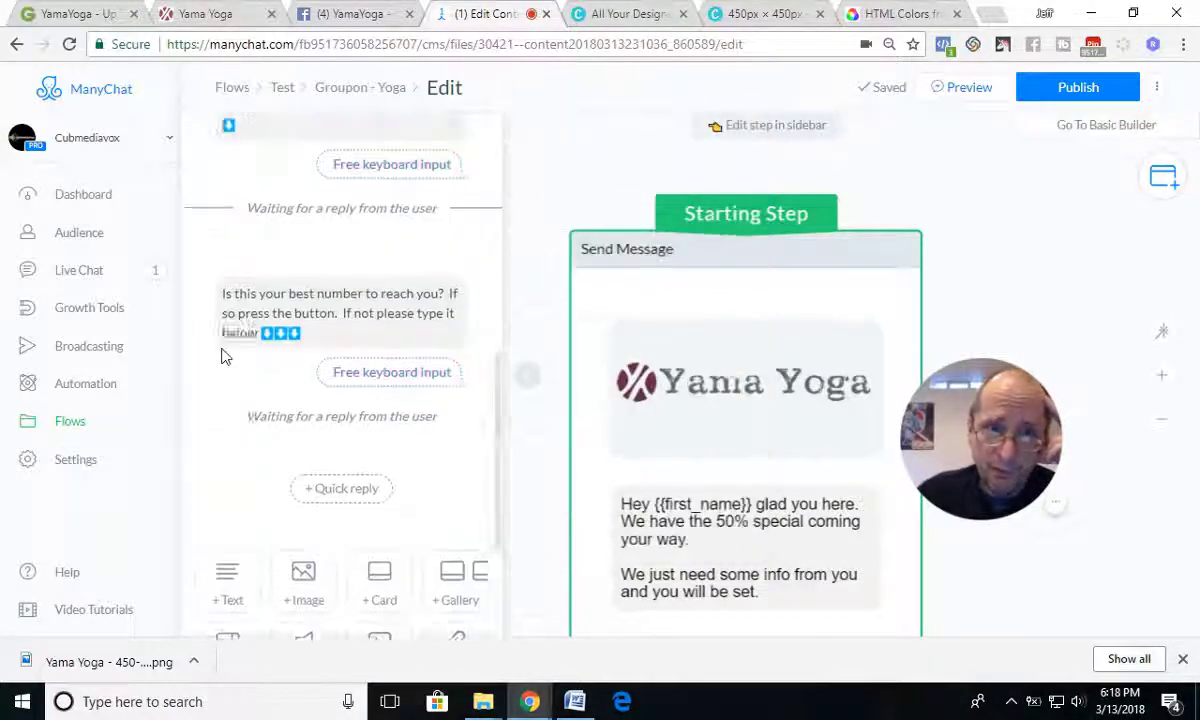
pyautogui.scroll(3, 223, 360)
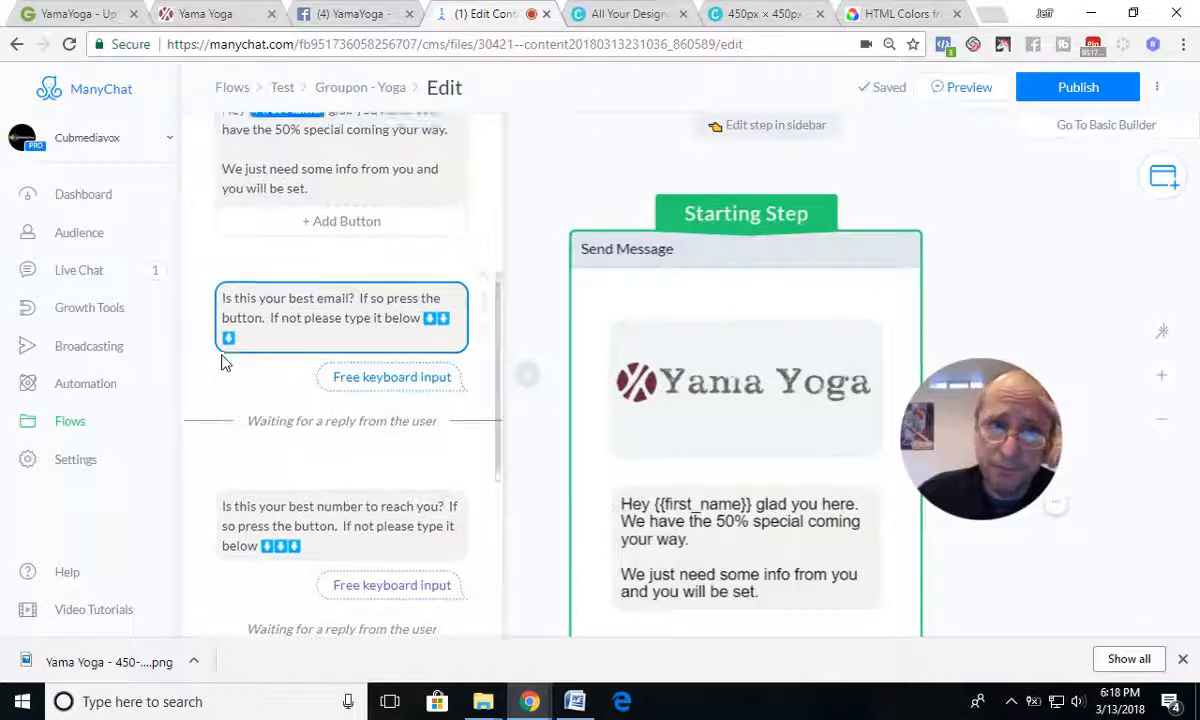
pyautogui.scroll(-5, 240, 350)
pyautogui.scroll(-3, 265, 356)
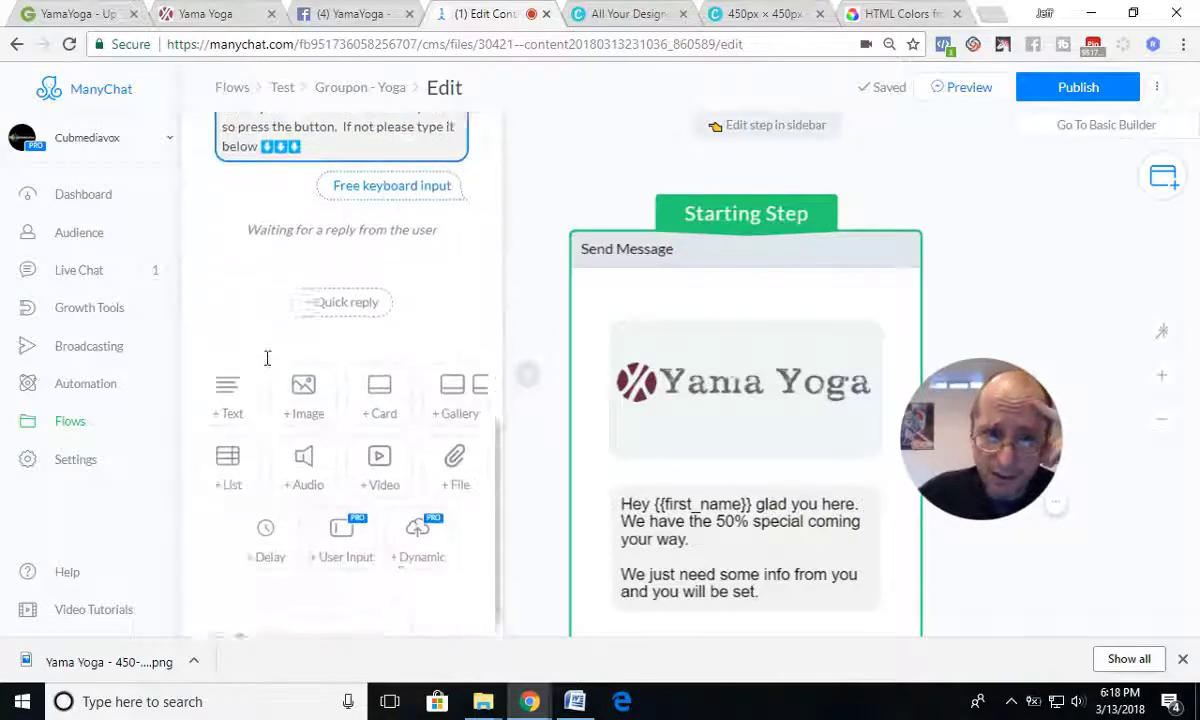
pyautogui.scroll(2, 230, 365)
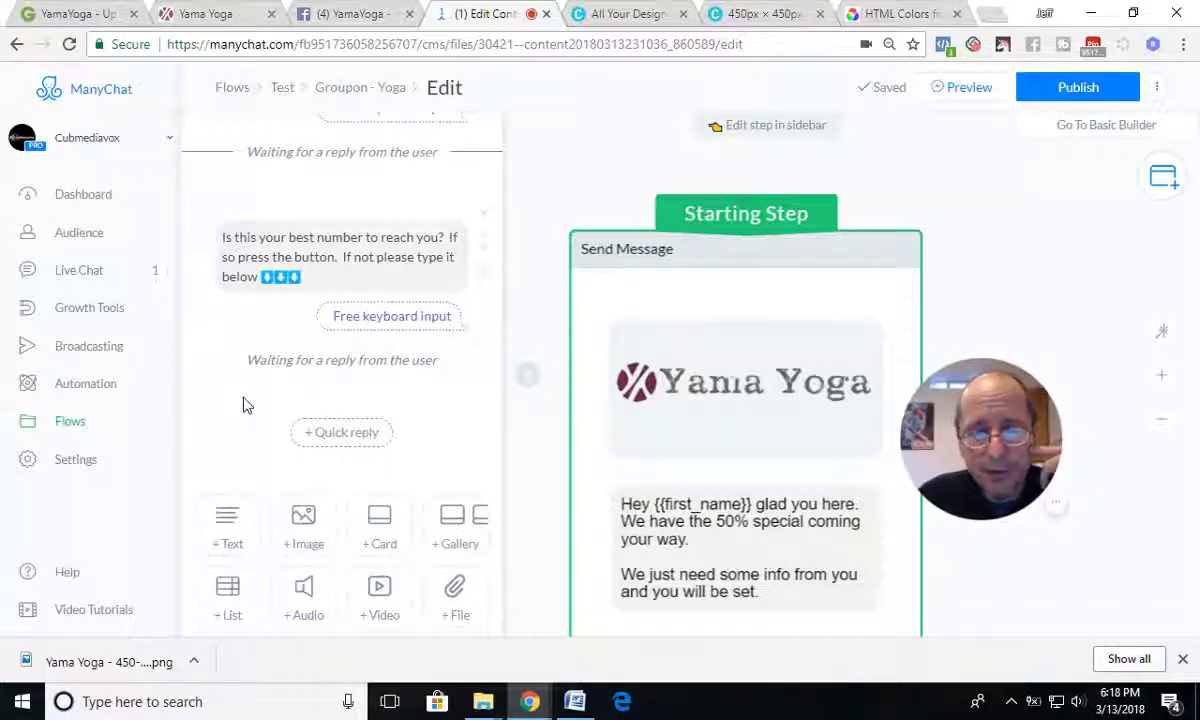
pyautogui.click(240, 532)
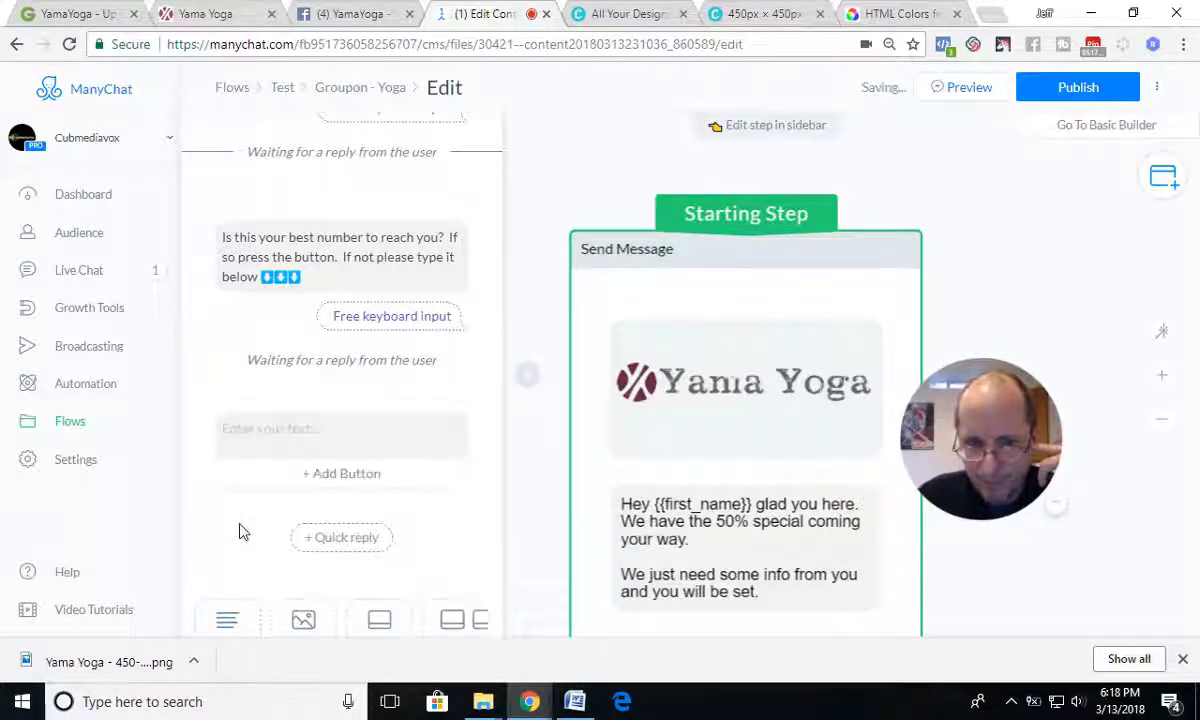
pyautogui.click(340, 476)
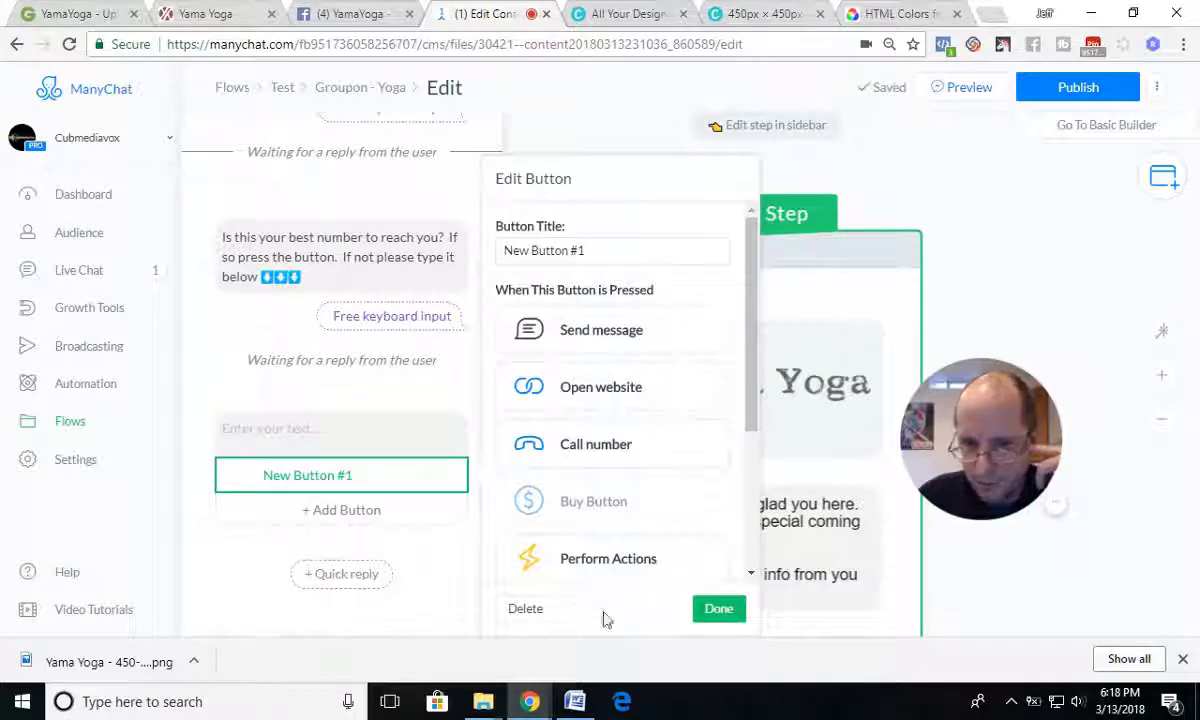
pyautogui.click(720, 612)
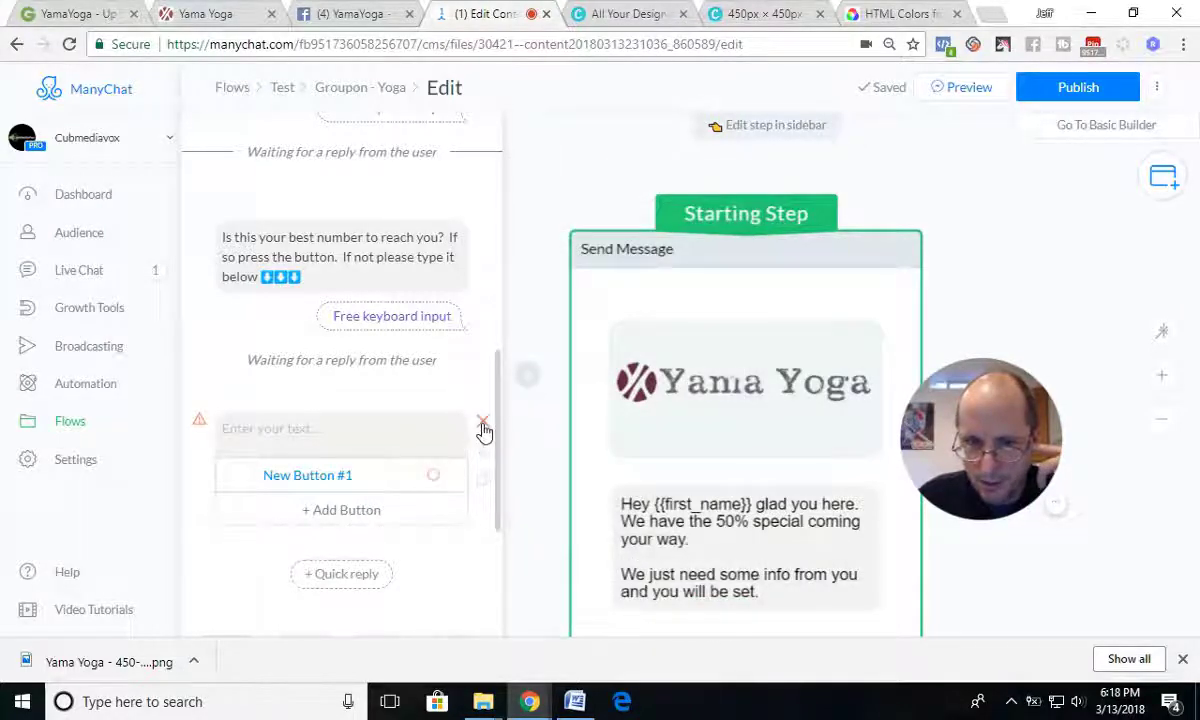
pyautogui.click(483, 425)
pyautogui.click(710, 205)
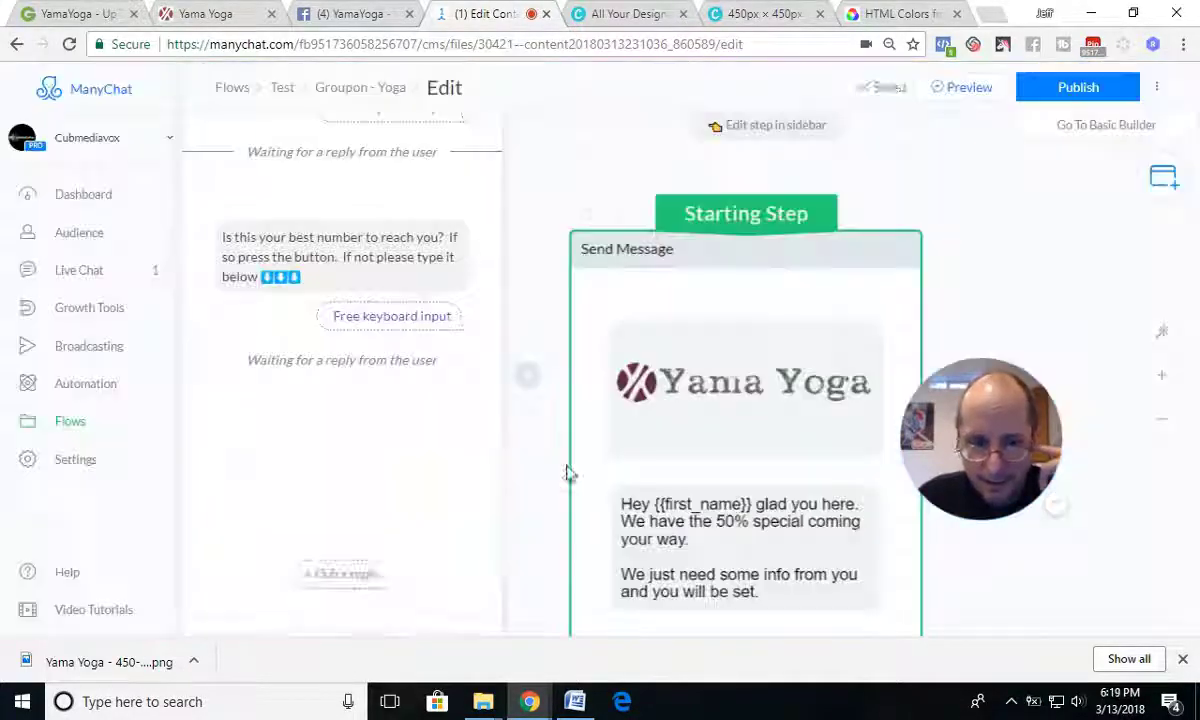
# - Dismiss the downloads bar and add a card with a new button below the phone question
pyautogui.click(1182, 658)
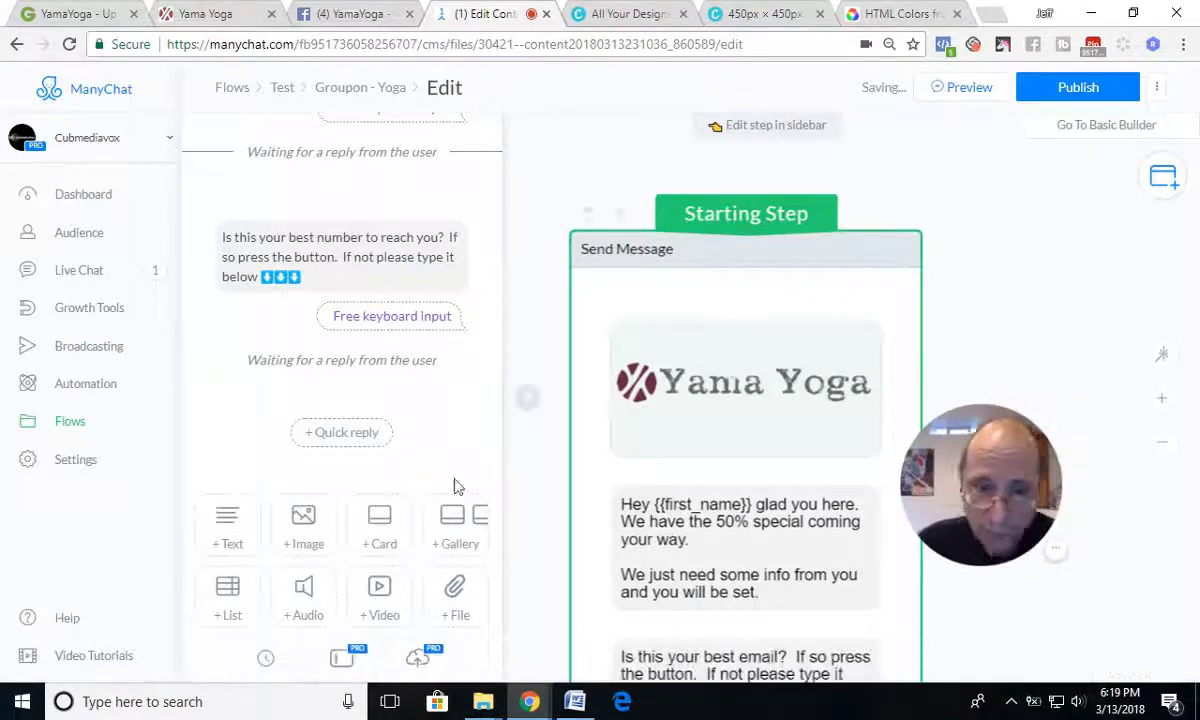
pyautogui.click(379, 527)
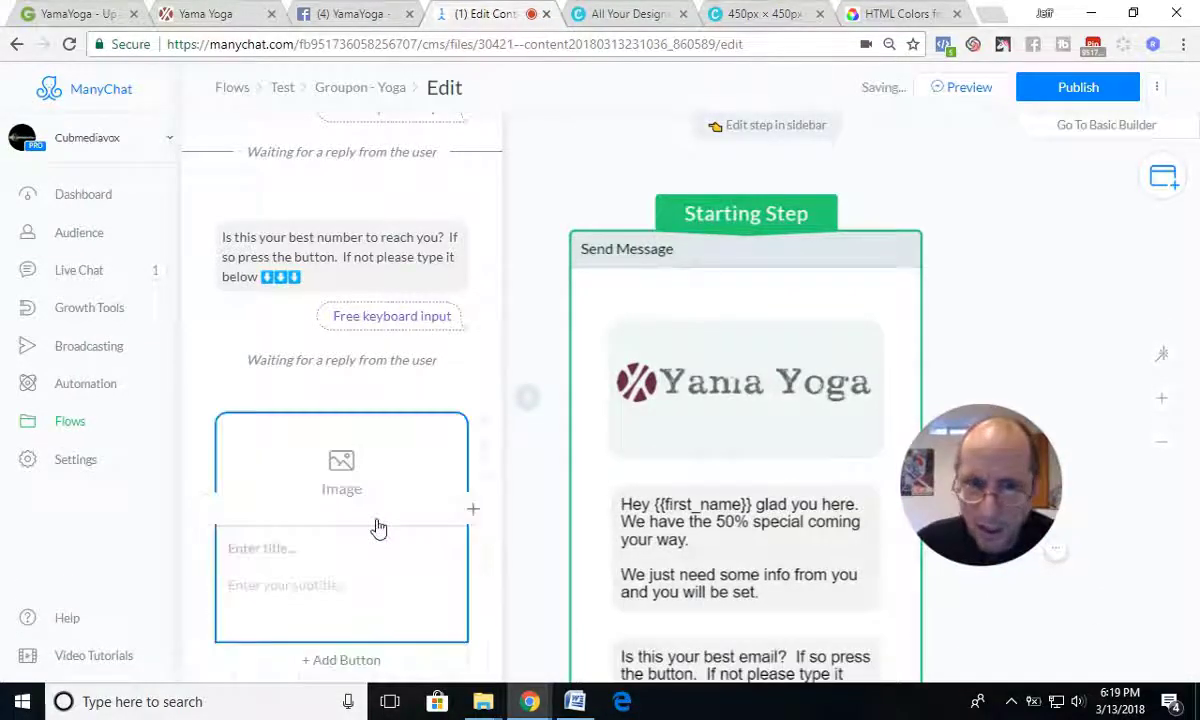
pyautogui.scroll(-2, 430, 513)
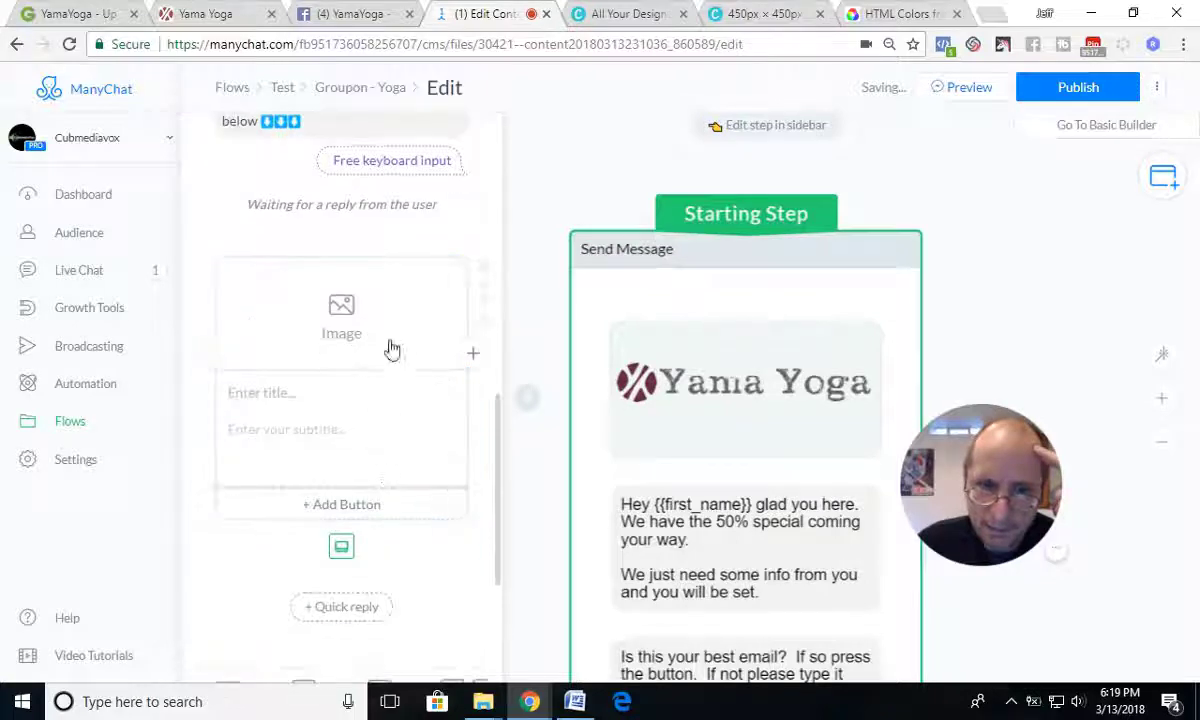
pyautogui.click(327, 503)
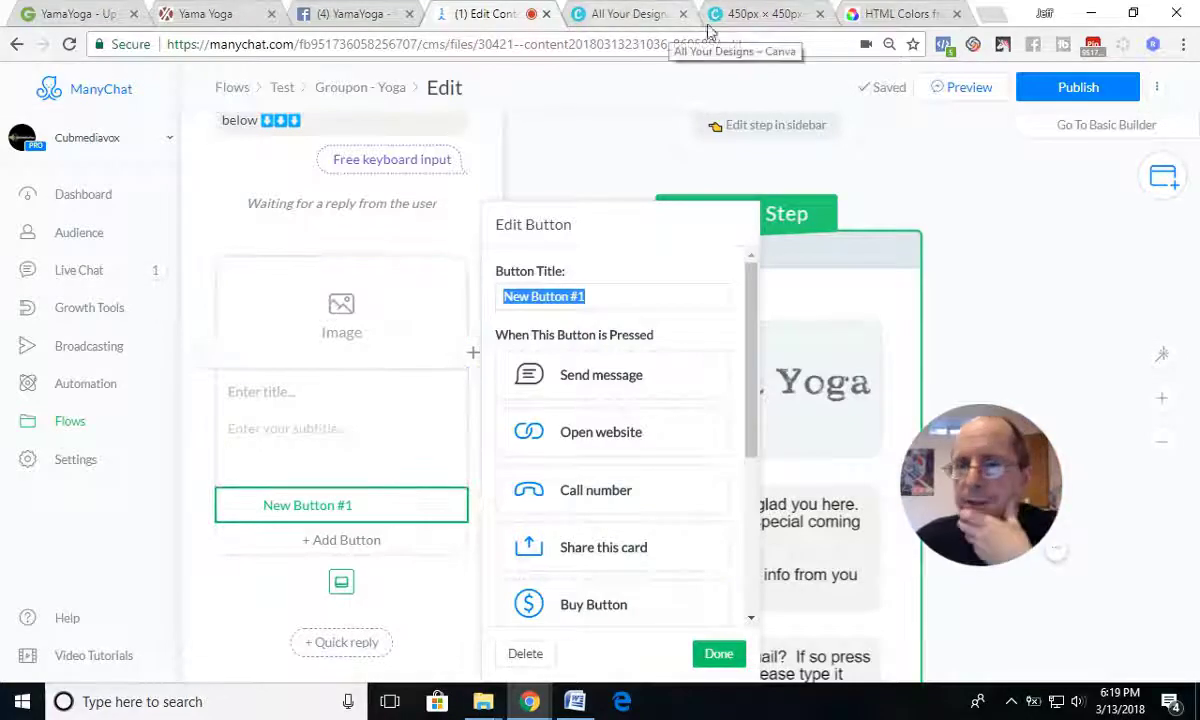
# - Review the YamaYoga Groupon deal page, including its offer, customer reviews, photo and video, for material to use on the card
pyautogui.click(363, 26)
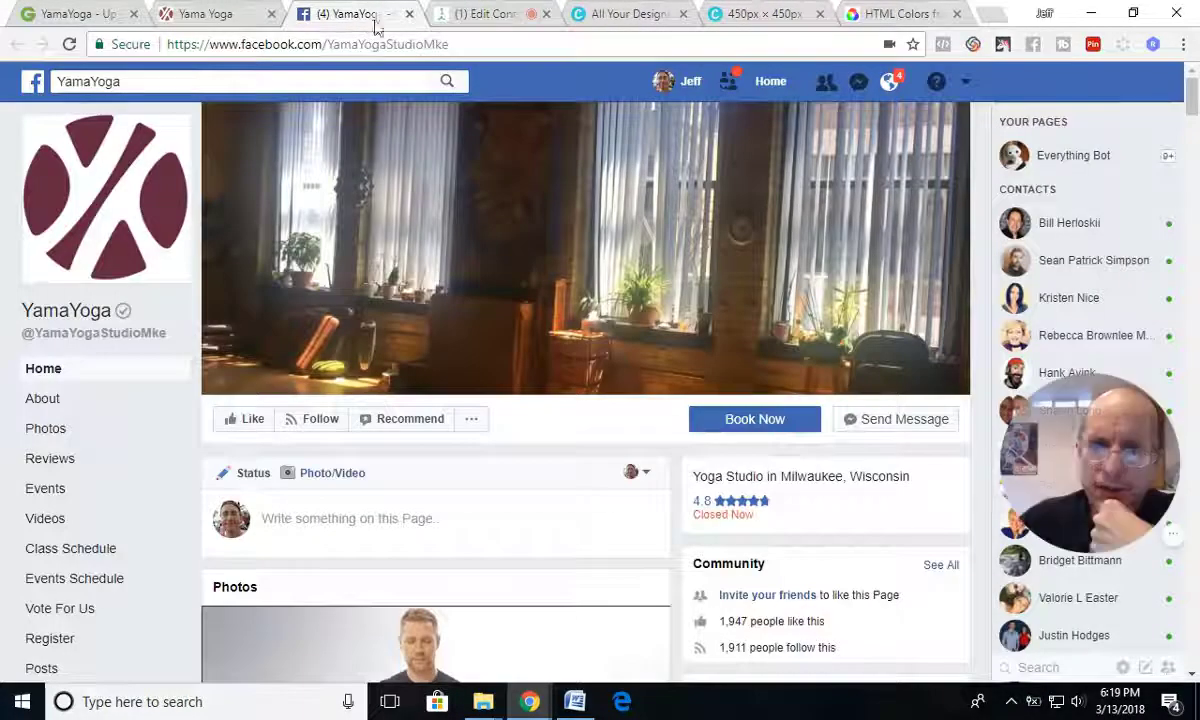
pyautogui.click(85, 18)
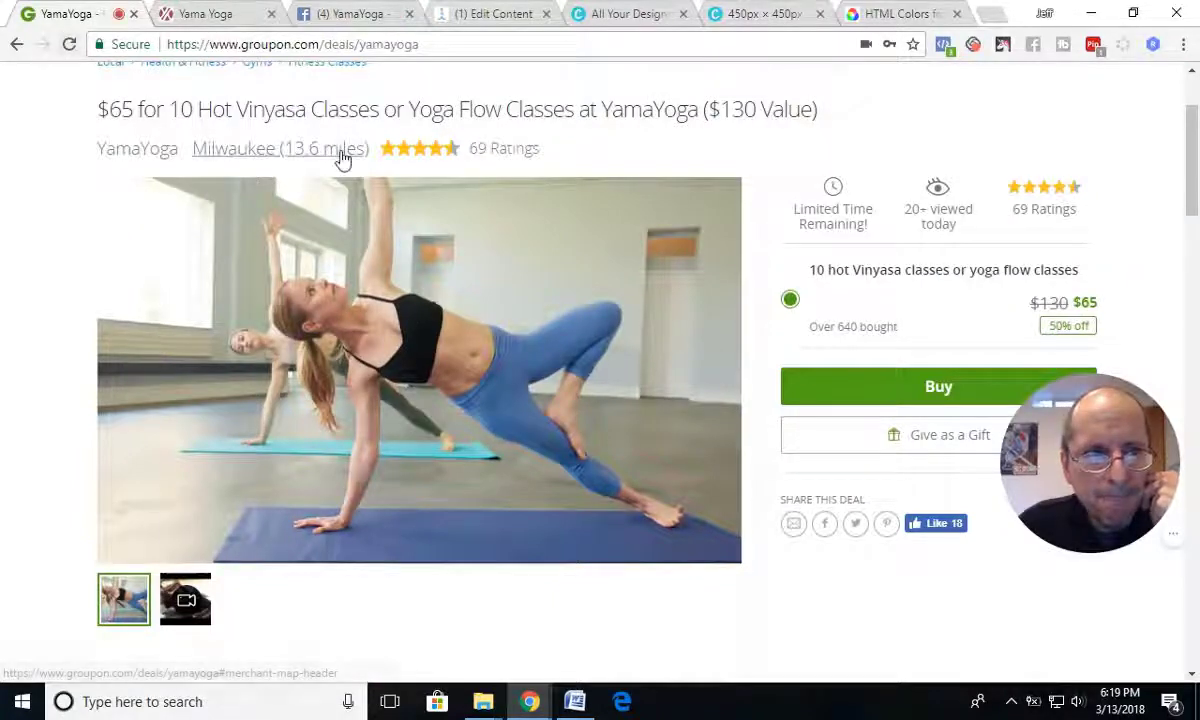
pyautogui.scroll(2, 483, 362)
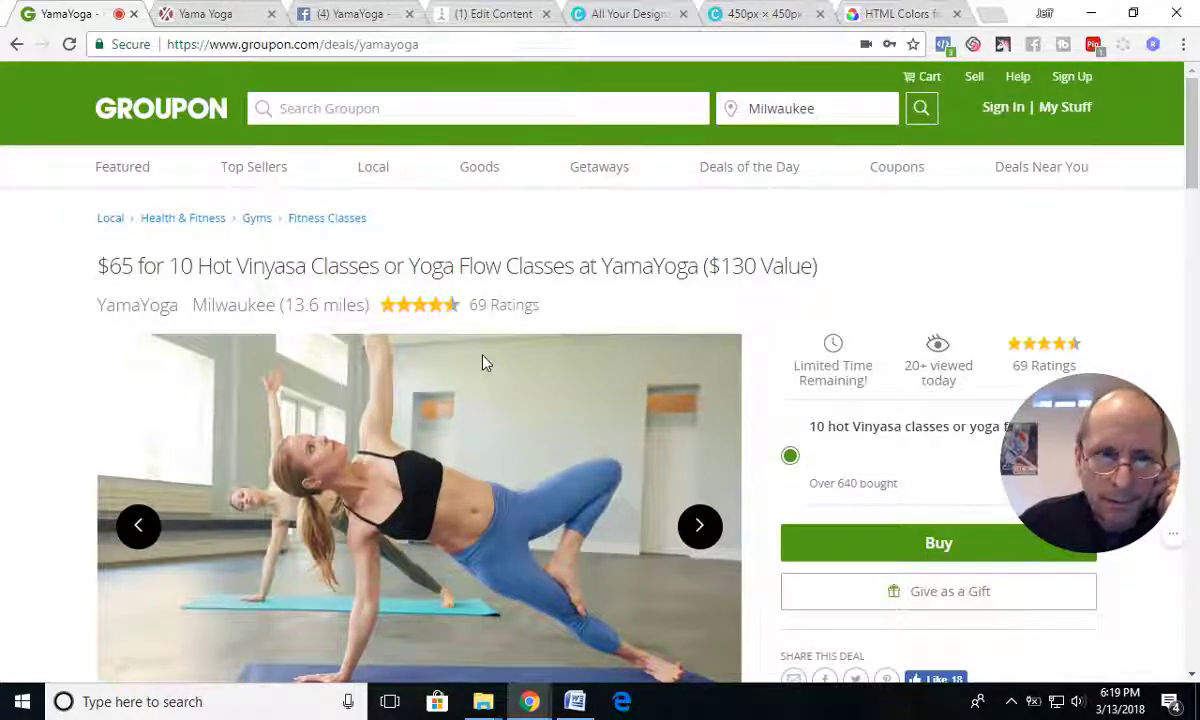
pyautogui.scroll(-3, 483, 362)
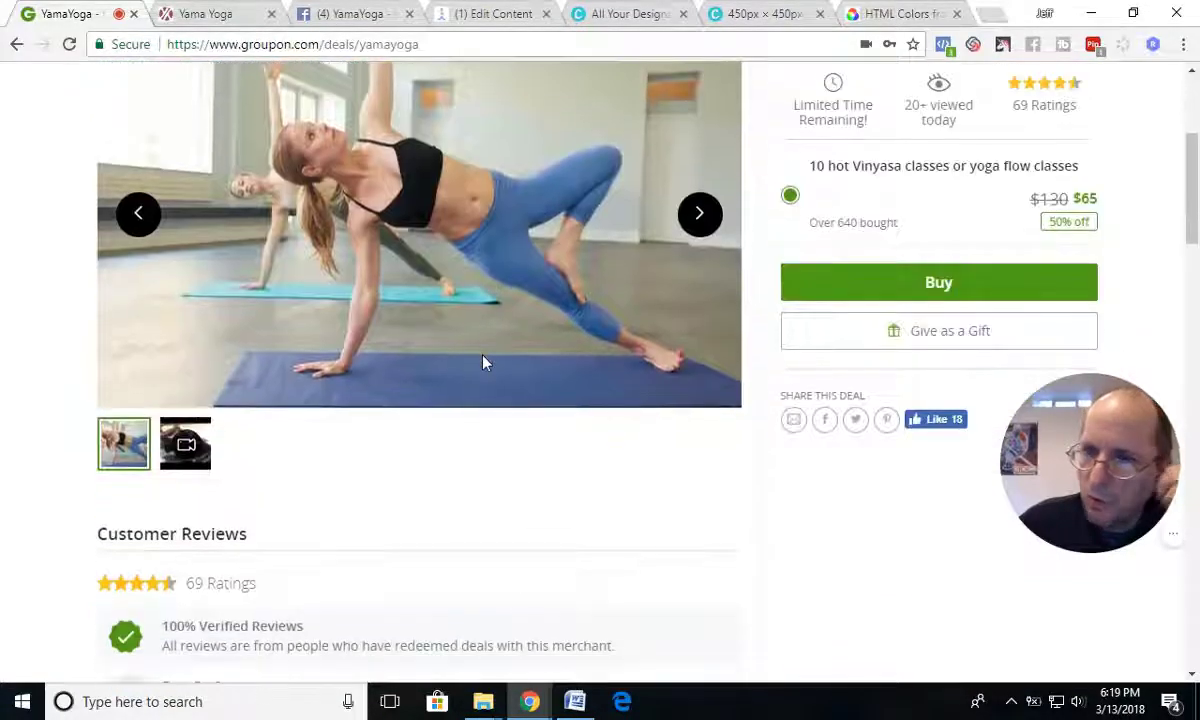
pyautogui.scroll(2, 483, 362)
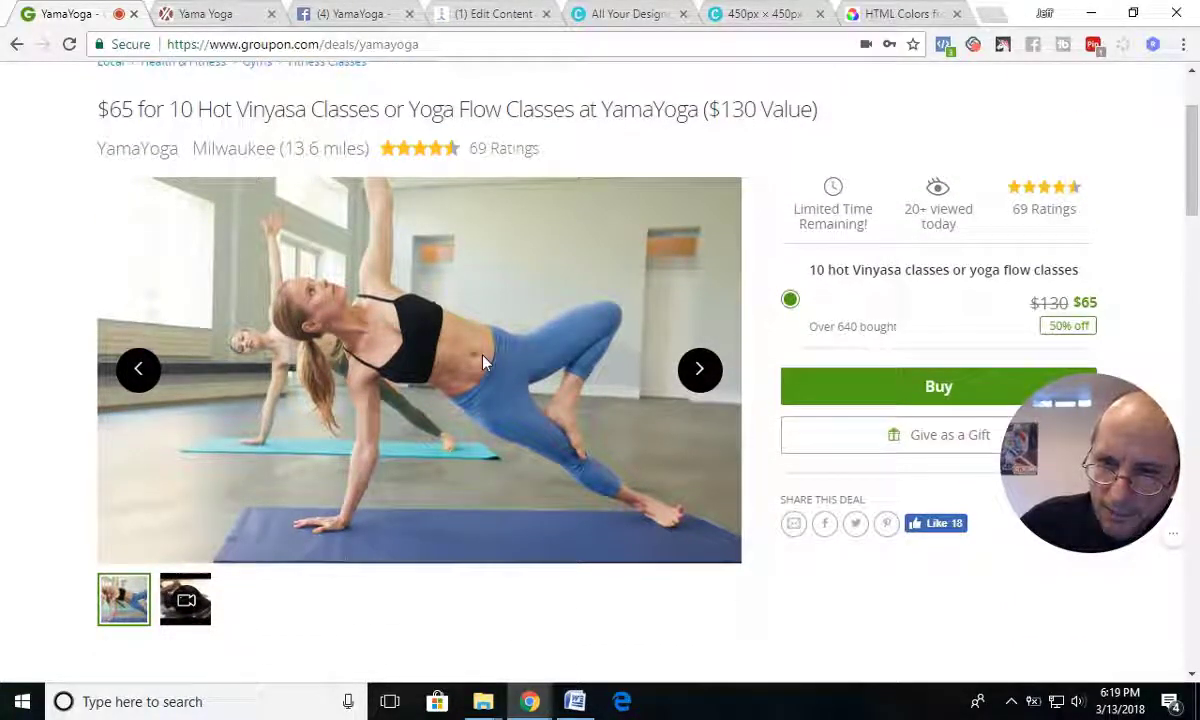
pyautogui.scroll(-3, 483, 362)
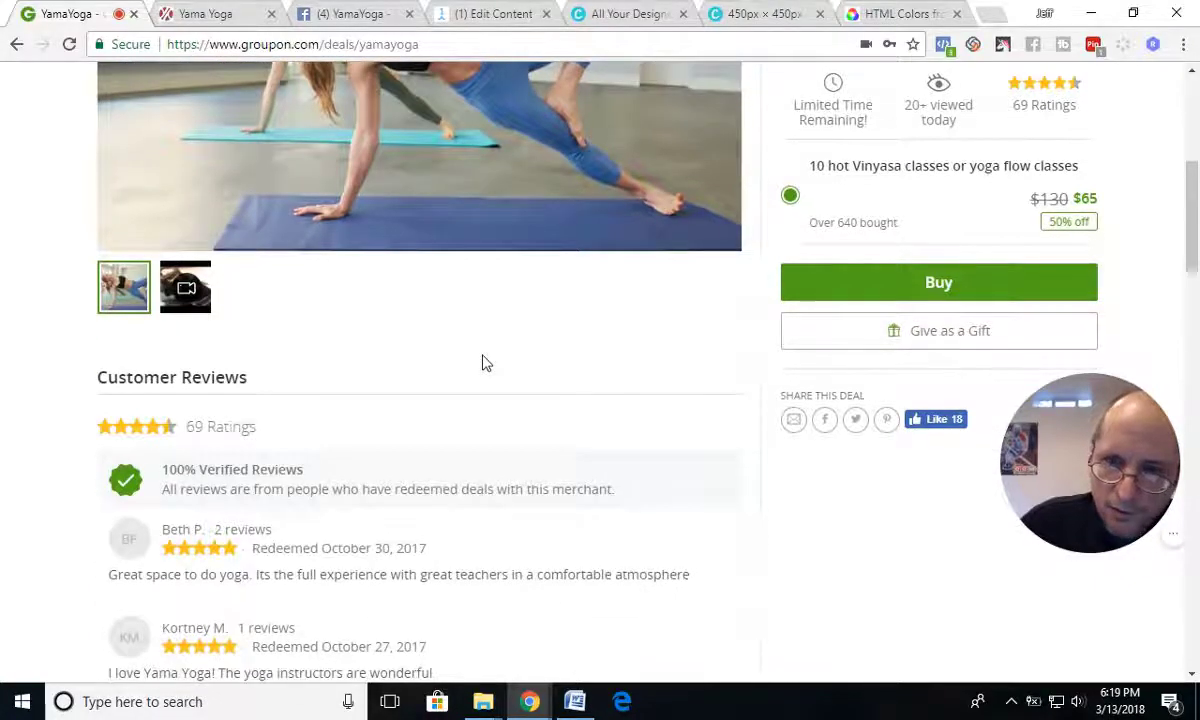
pyautogui.scroll(3, 483, 362)
pyautogui.click(700, 370)
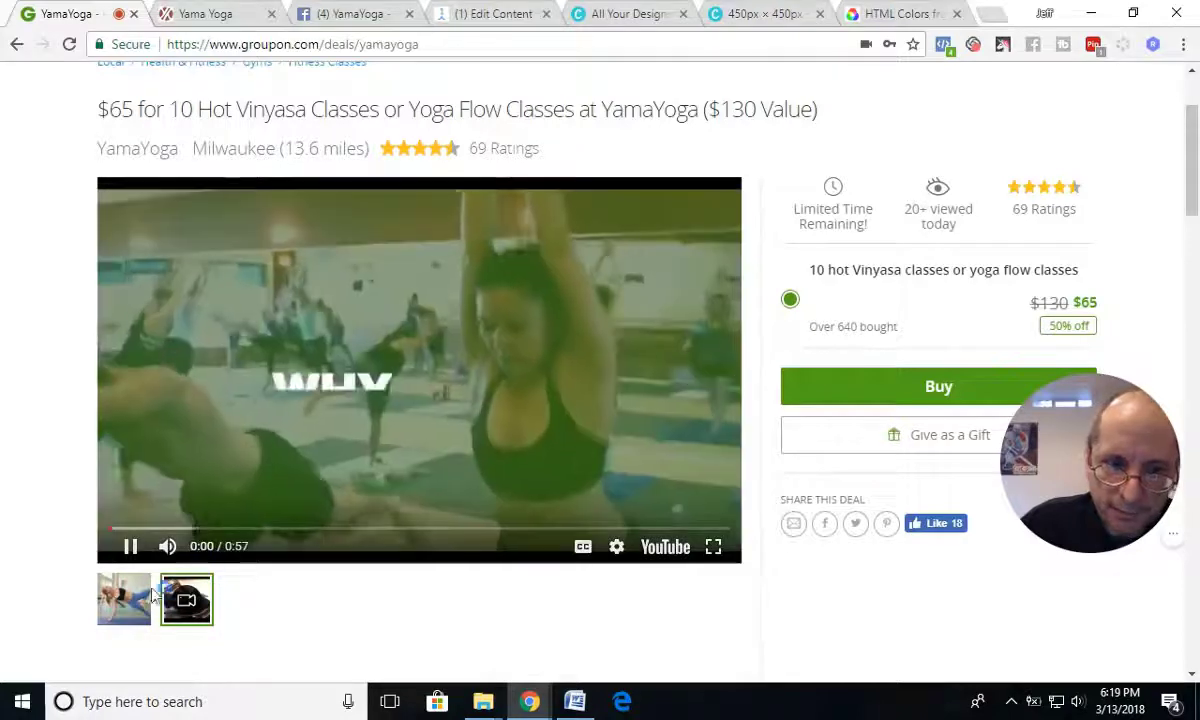
pyautogui.moveTo(477, 301)
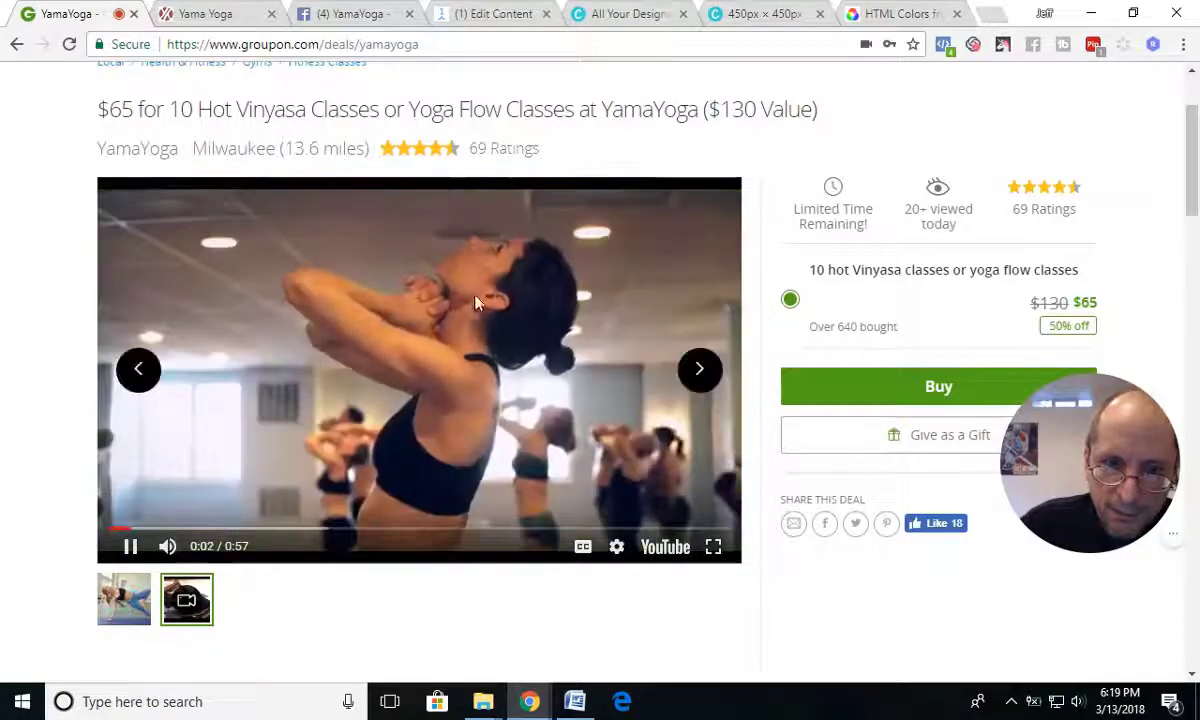
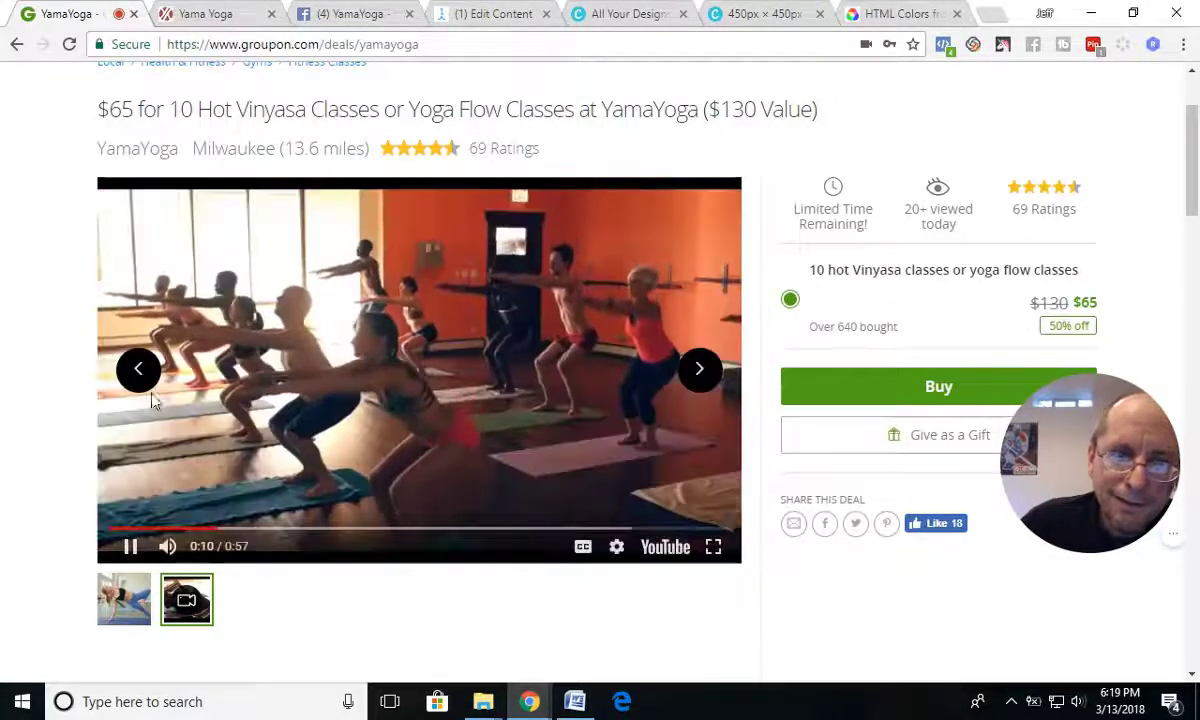
pyautogui.click(140, 370)
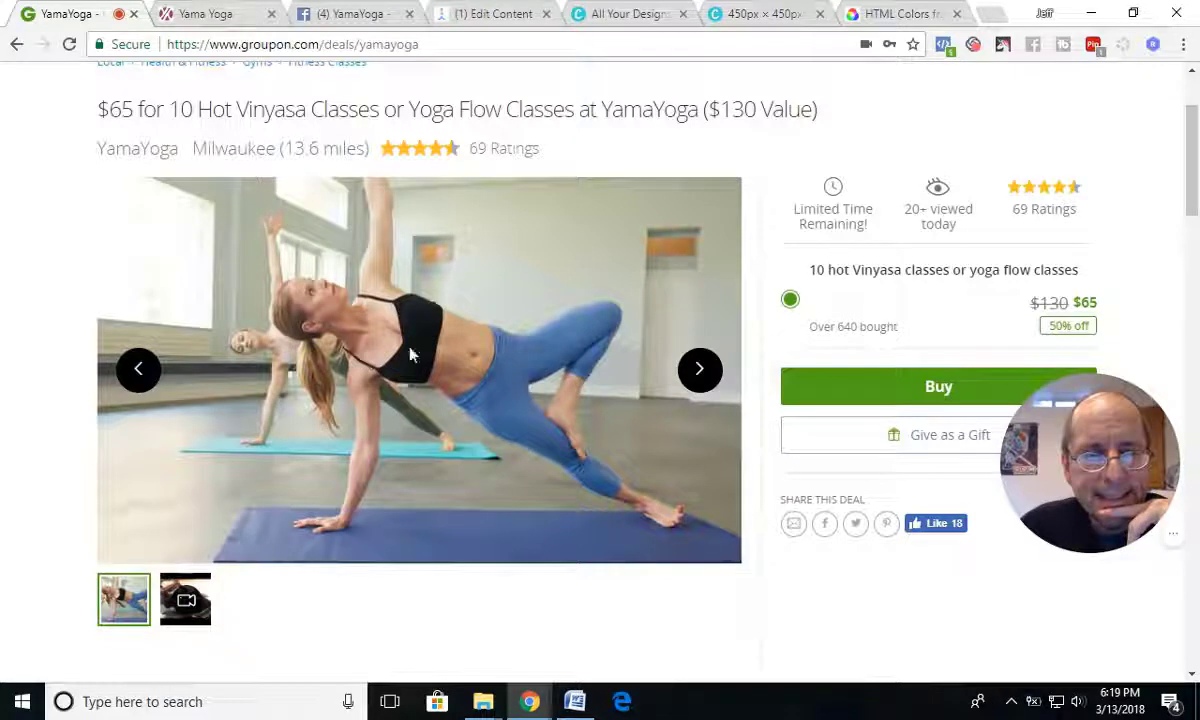
# - Save the Groupon deal's yoga photo as c700x420.jpg in the A Yoga demo folder
pyautogui.rightClick(409, 349)
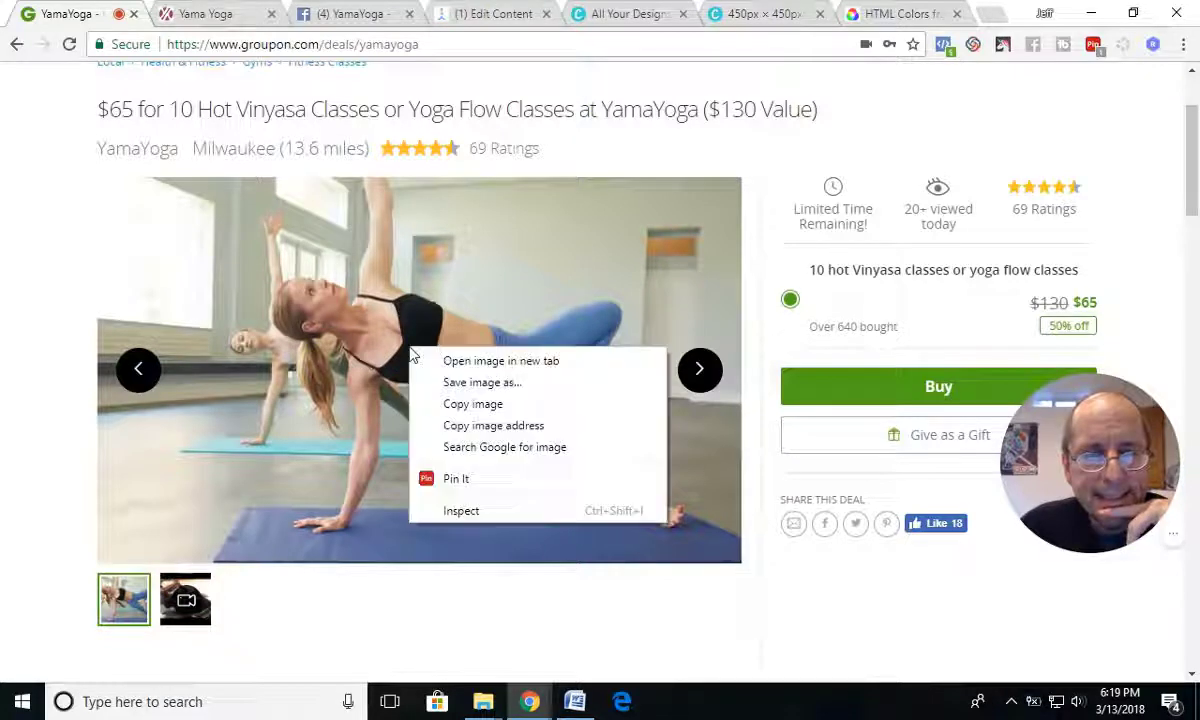
pyautogui.click(470, 382)
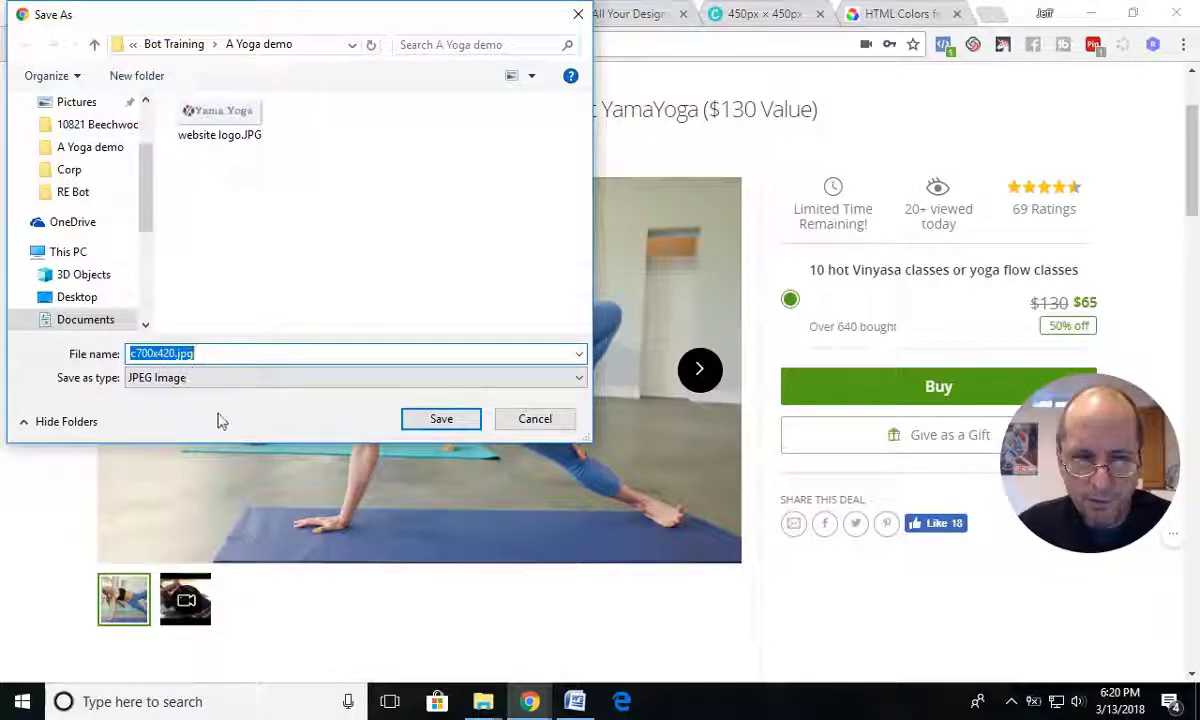
pyautogui.click(441, 419)
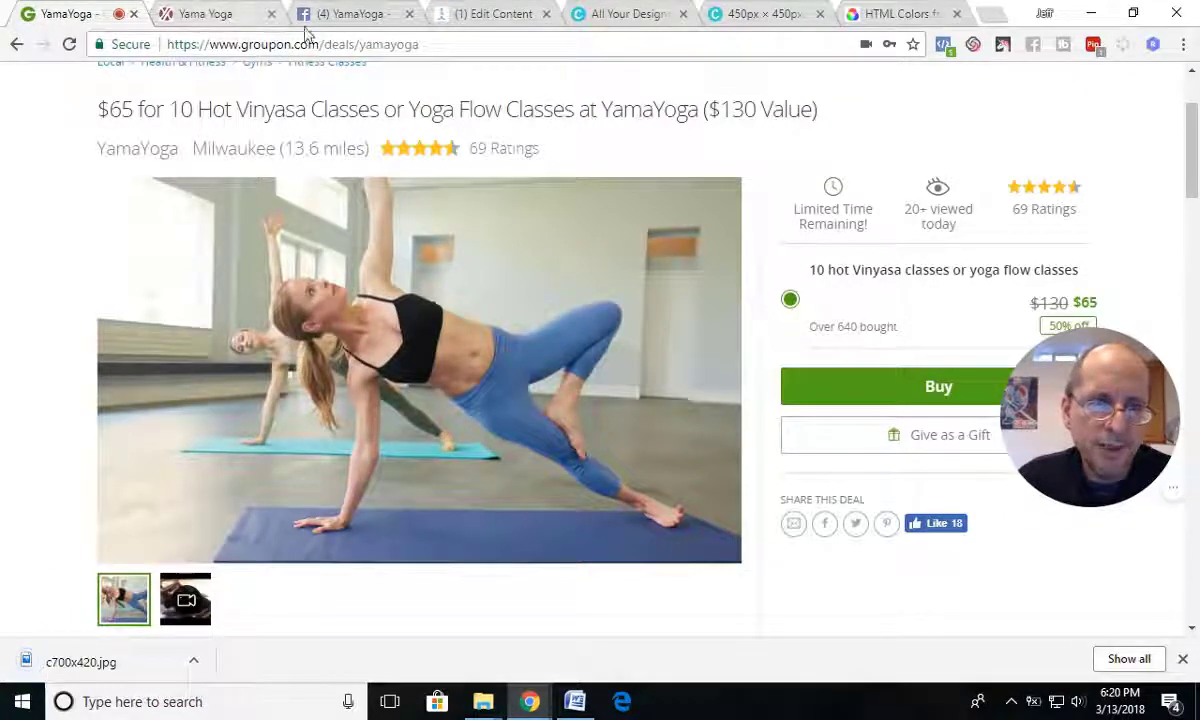
# - Return to the ManyChat flow and upload c700x420.jpg as the new card's image
pyautogui.click(506, 27)
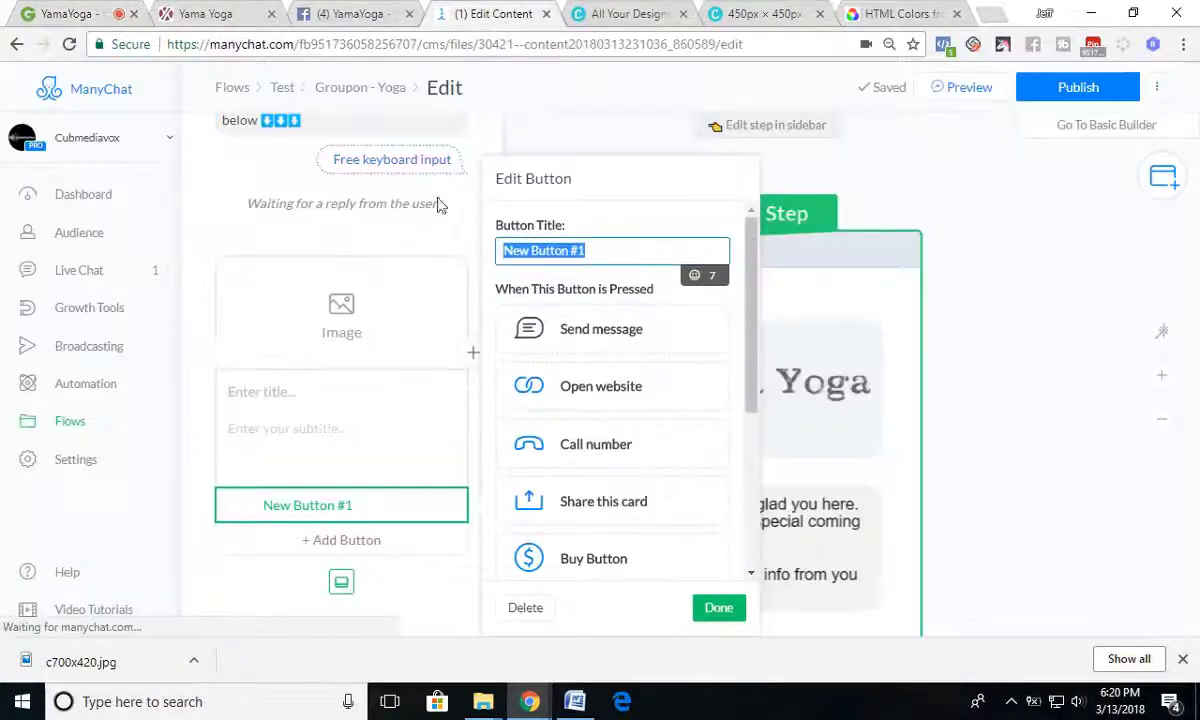
pyautogui.click(343, 318)
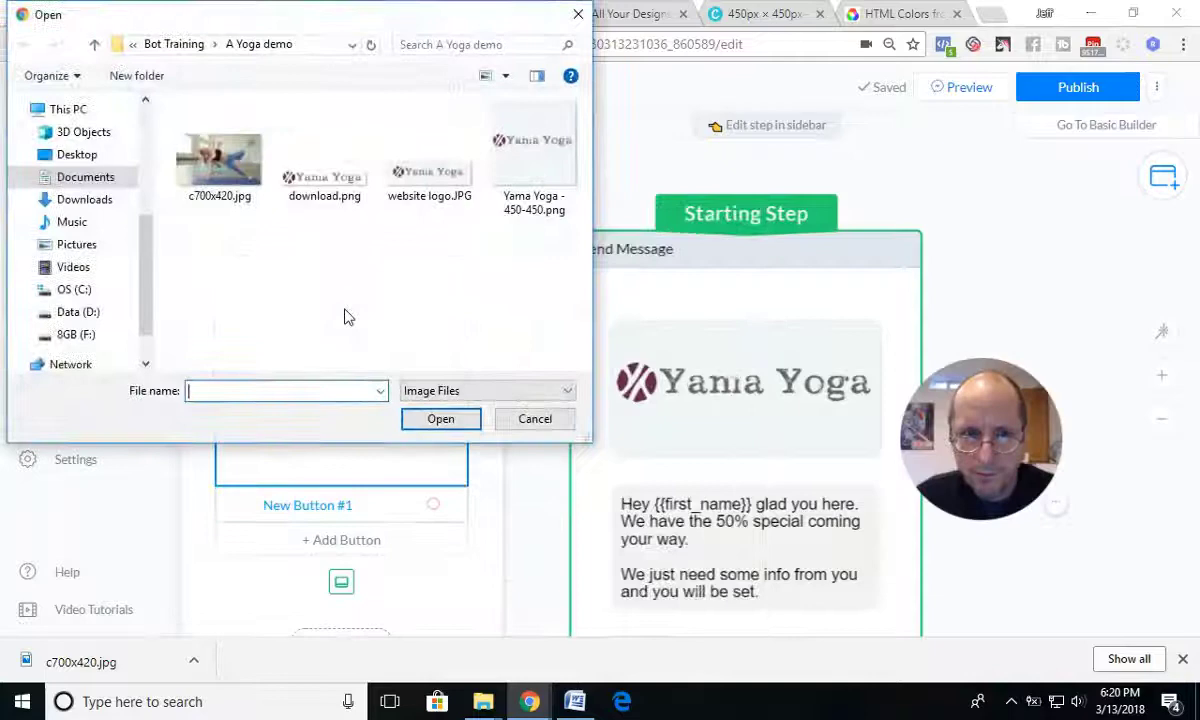
pyautogui.doubleClick(240, 190)
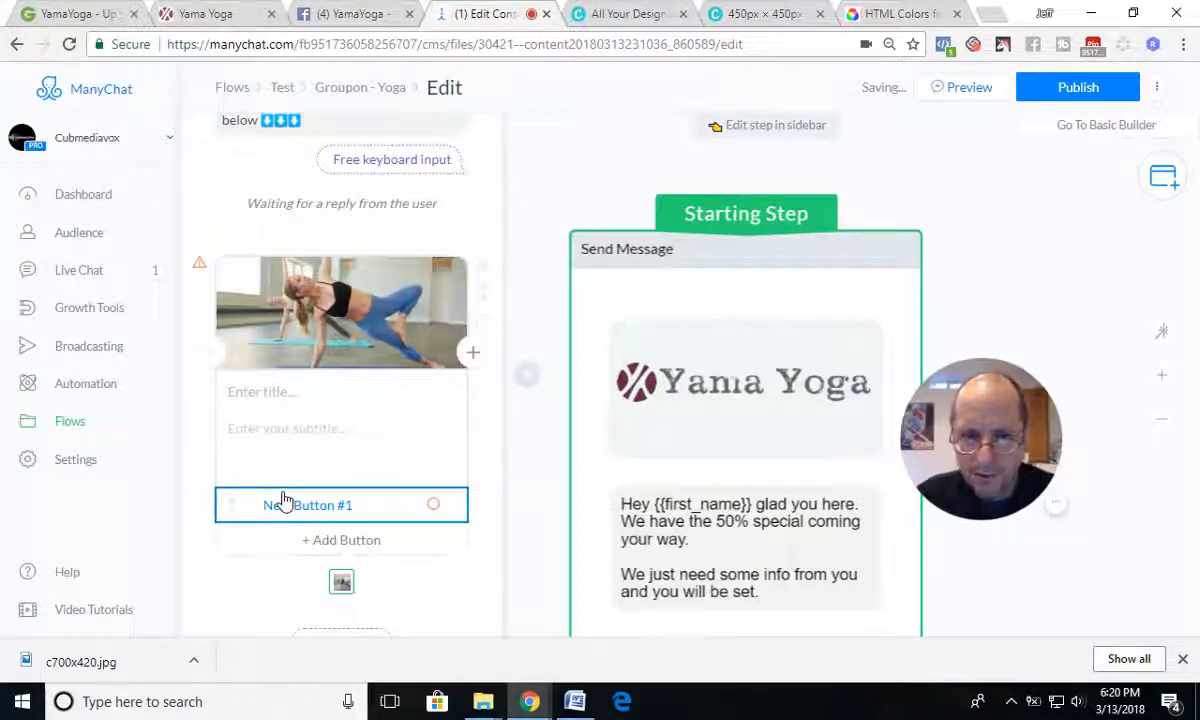
# - Copy the Groupon headline "$65 for 10 Hot Vinyasa Classes or Yoga Flow Classes at YamaYoga ($130 Value)" into the card's subtitle
pyautogui.click(279, 390)
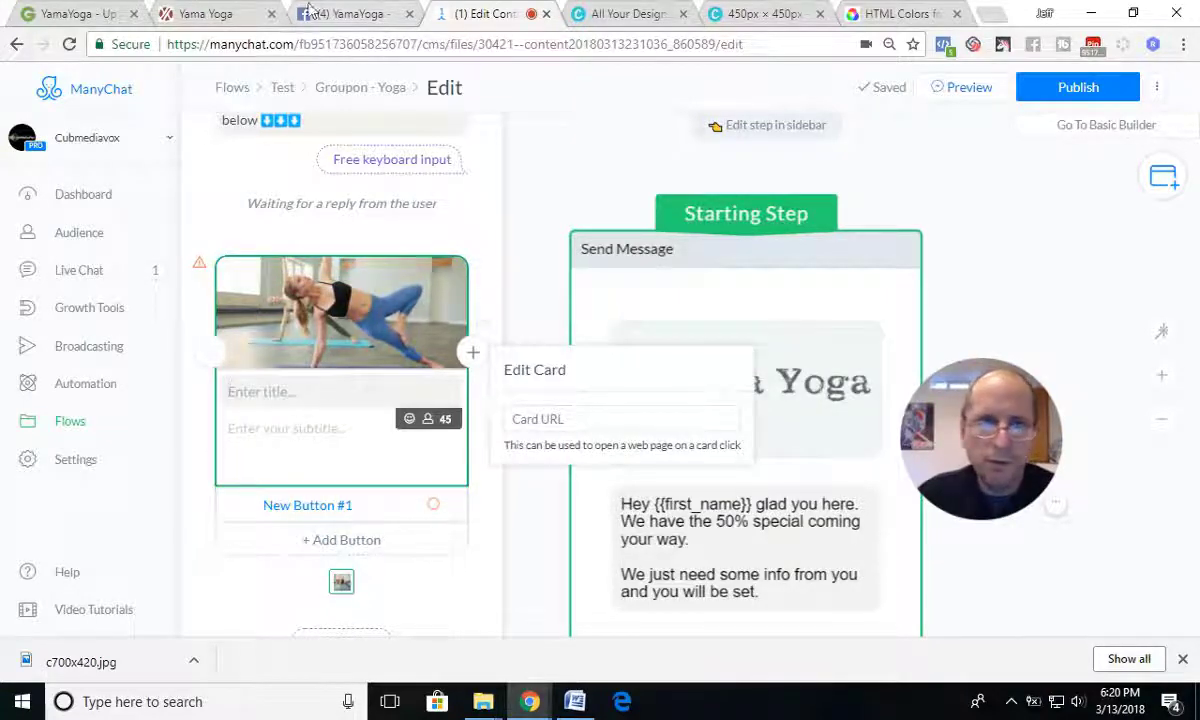
pyautogui.click(84, 24)
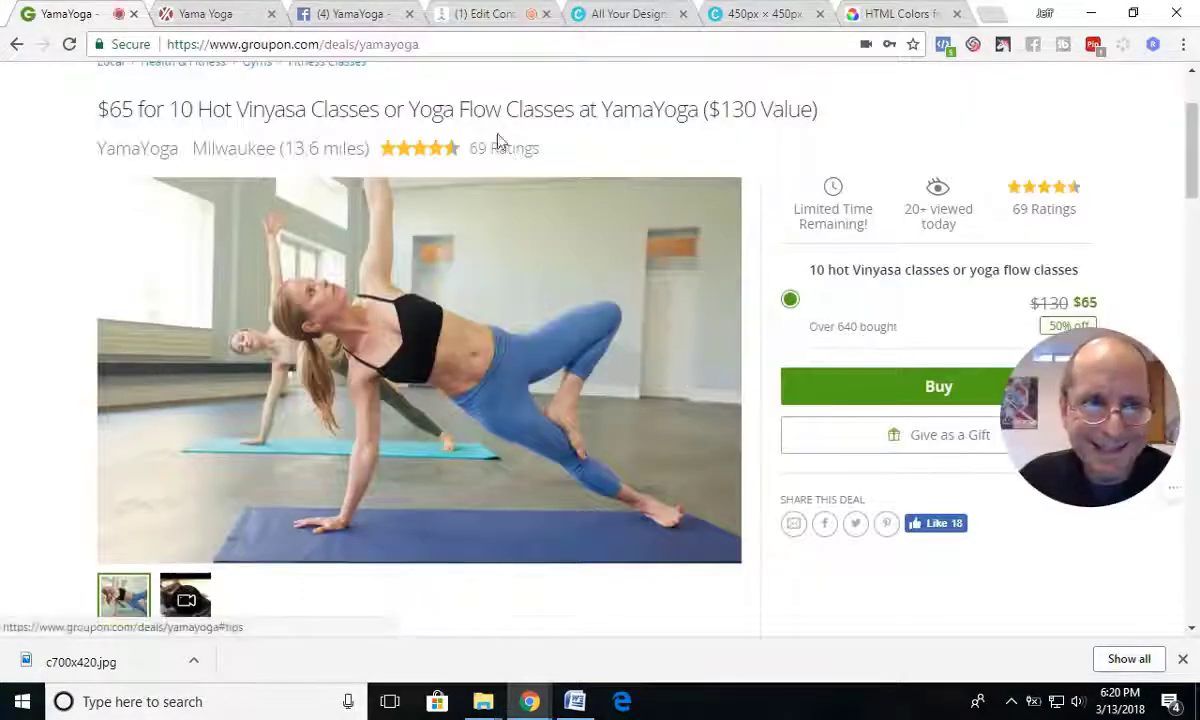
pyautogui.moveTo(98, 110); pyautogui.dragTo(835, 125)
pyautogui.hotkey('ctrl', 'c')
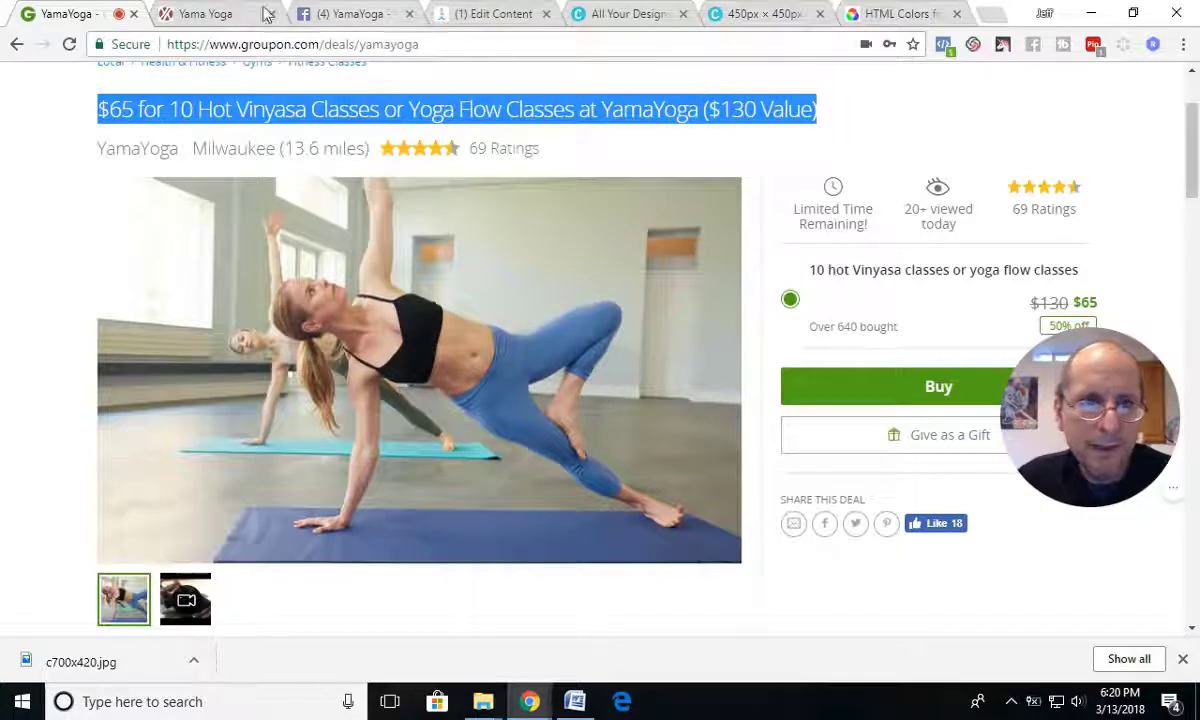
pyautogui.click(474, 21)
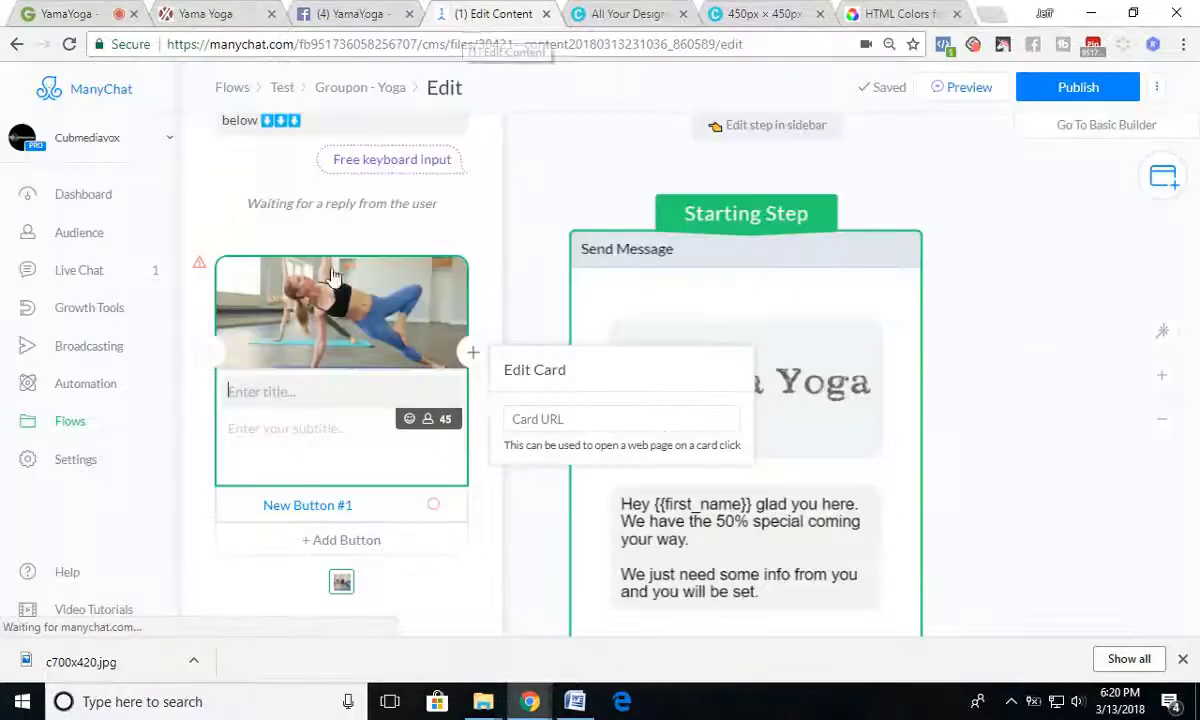
pyautogui.click(287, 430)
pyautogui.hotkey('ctrl', 'v')
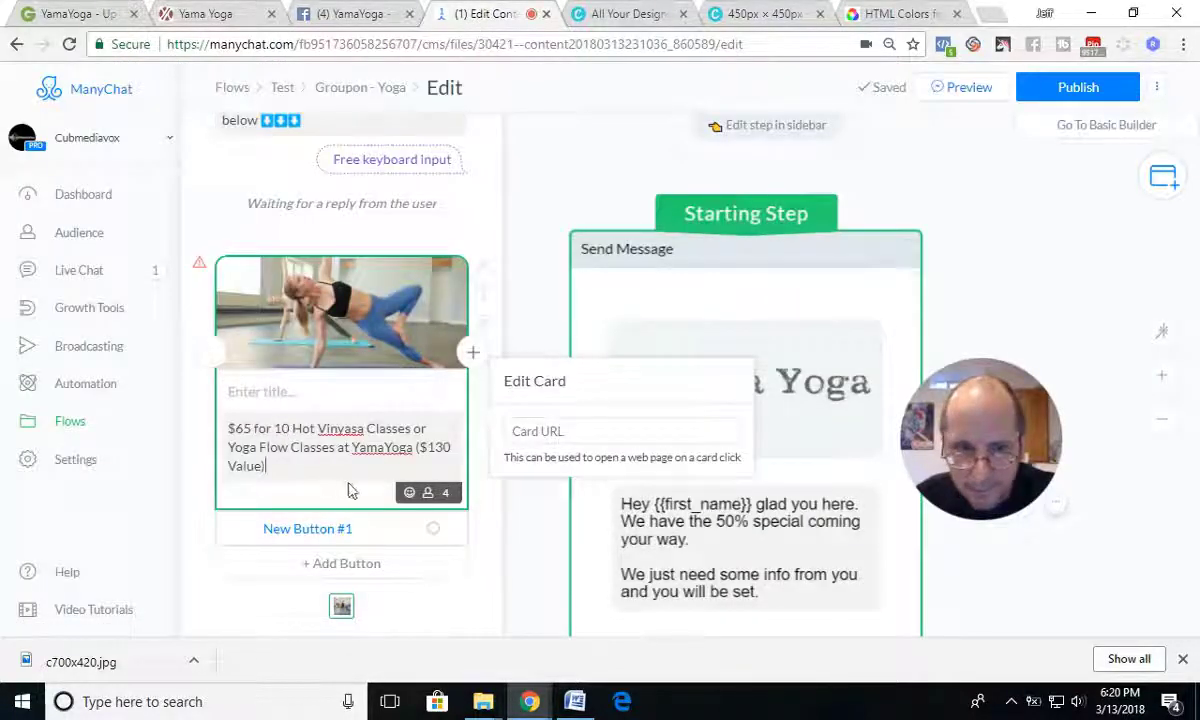
# - Check the Groupon deal page for title wording and set the card's title to "50% off the normal price"
pyautogui.click(284, 393)
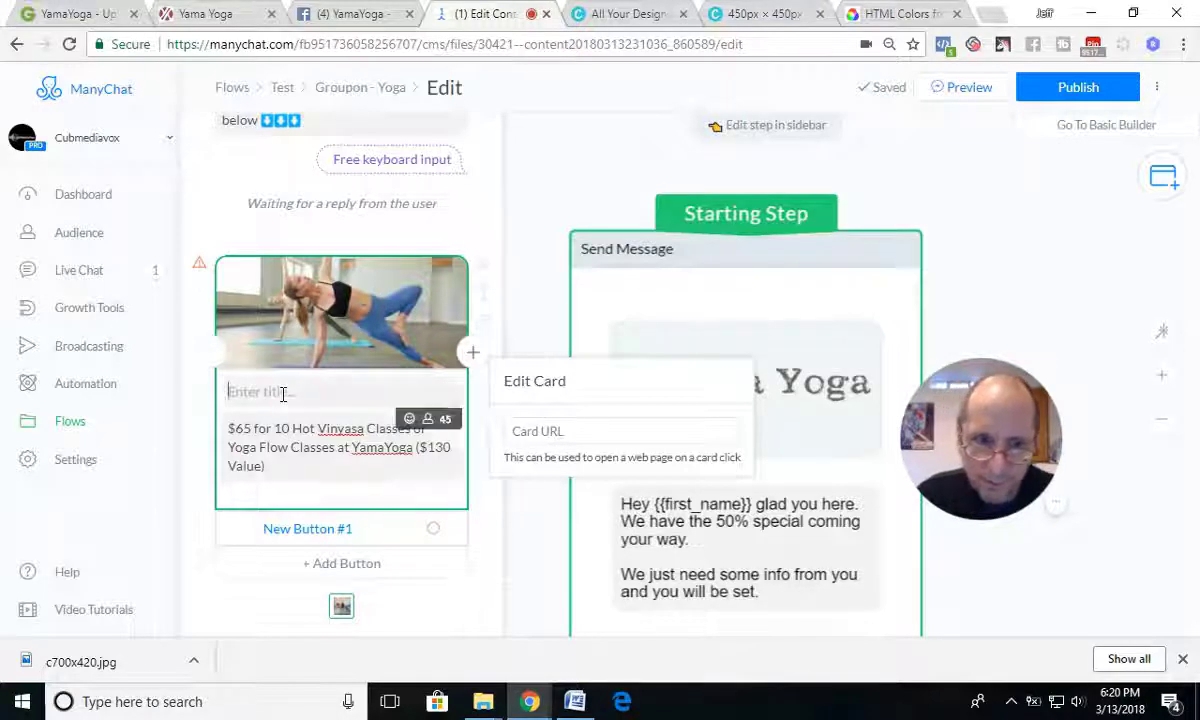
pyautogui.click(100, 18)
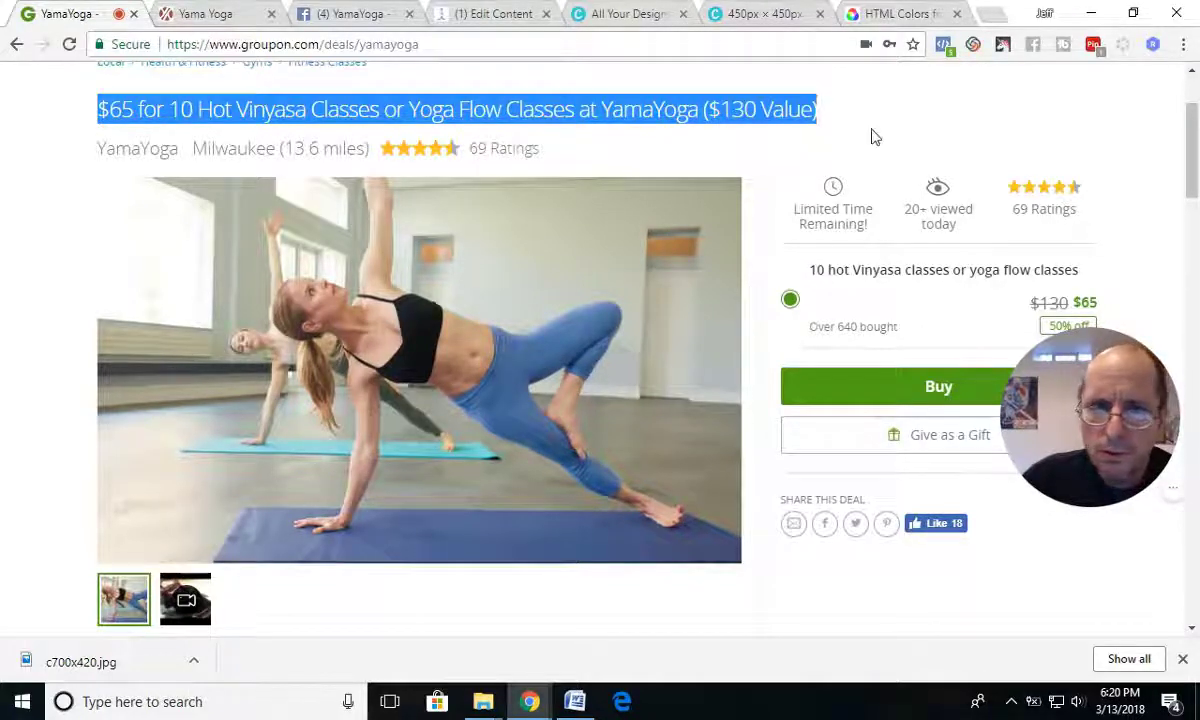
pyautogui.click(822, 128)
pyautogui.scroll(2, 390, 250)
pyautogui.scroll(-4, 390, 250)
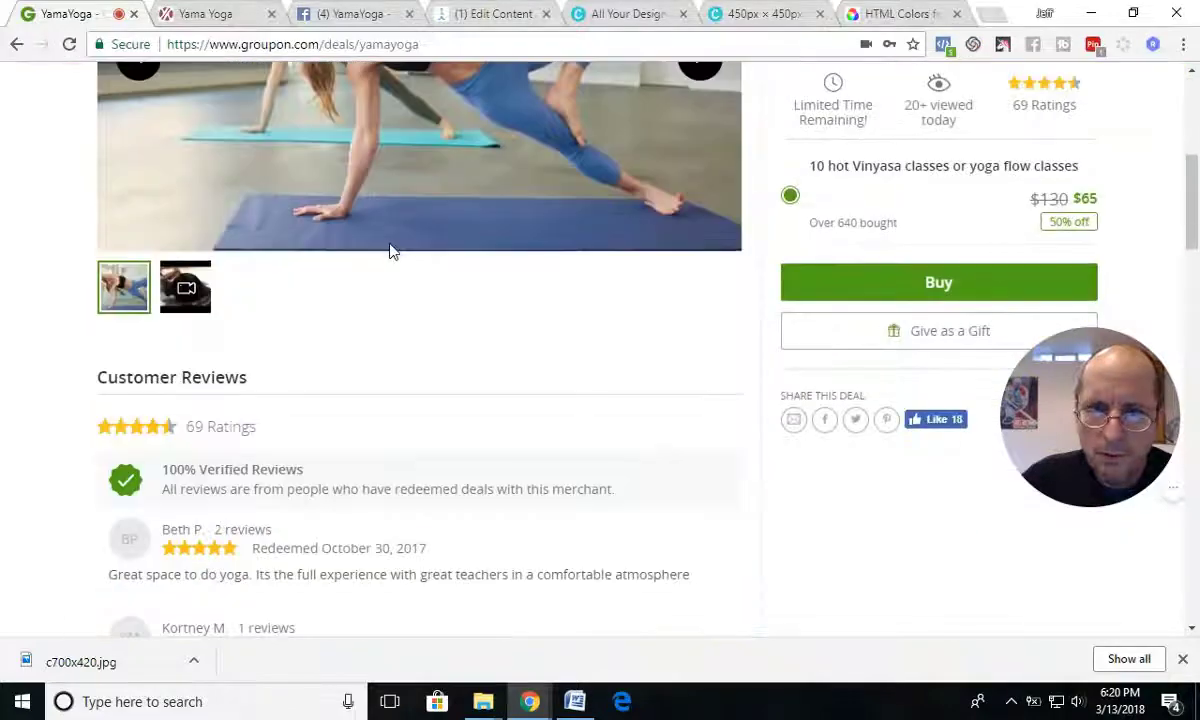
pyautogui.scroll(4, 516, 353)
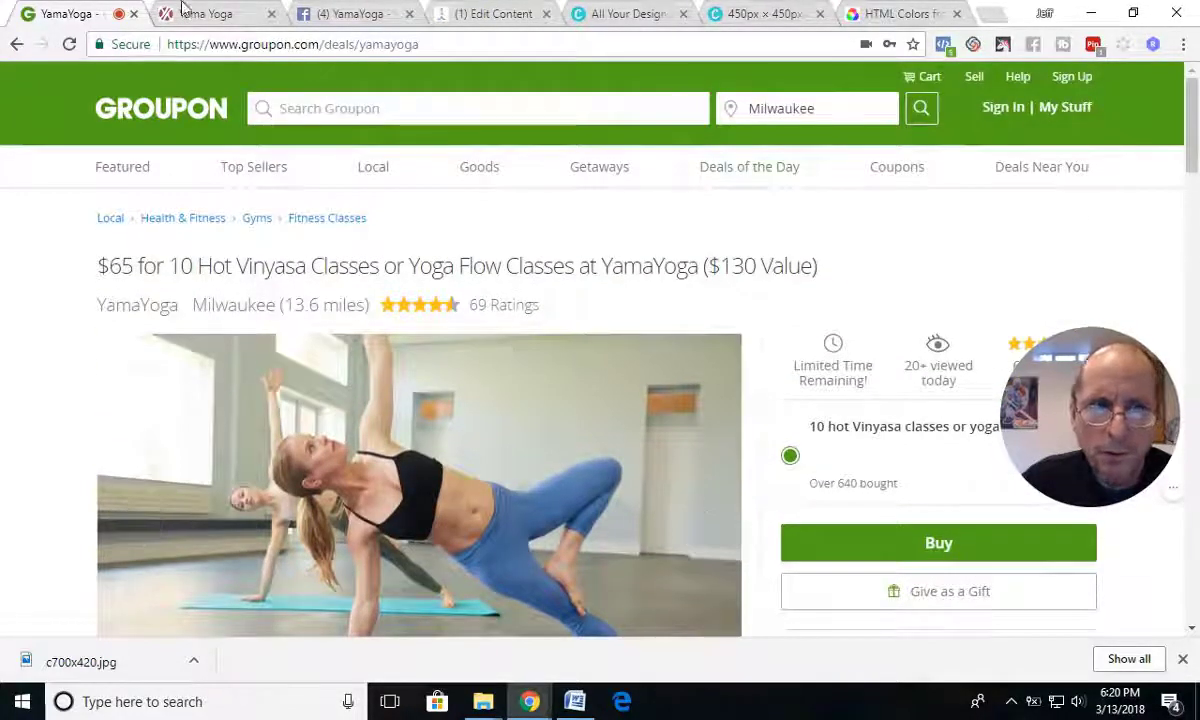
pyautogui.click(475, 14)
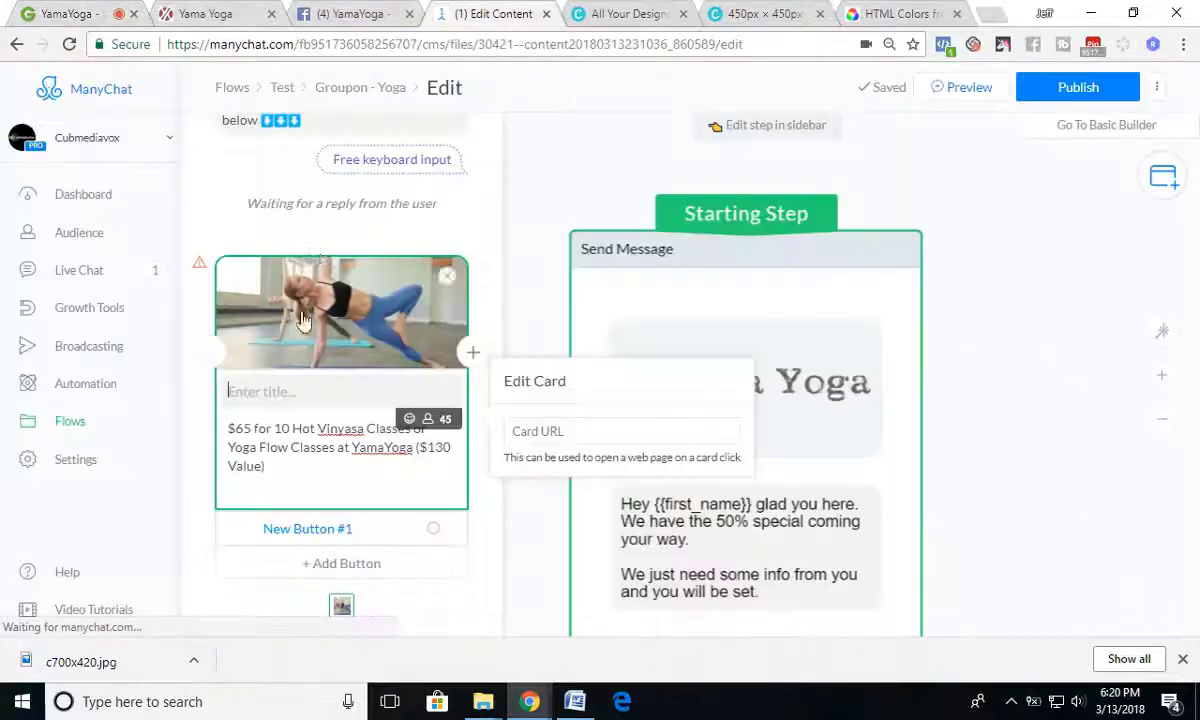
pyautogui.click(305, 391)
pyautogui.write('5')
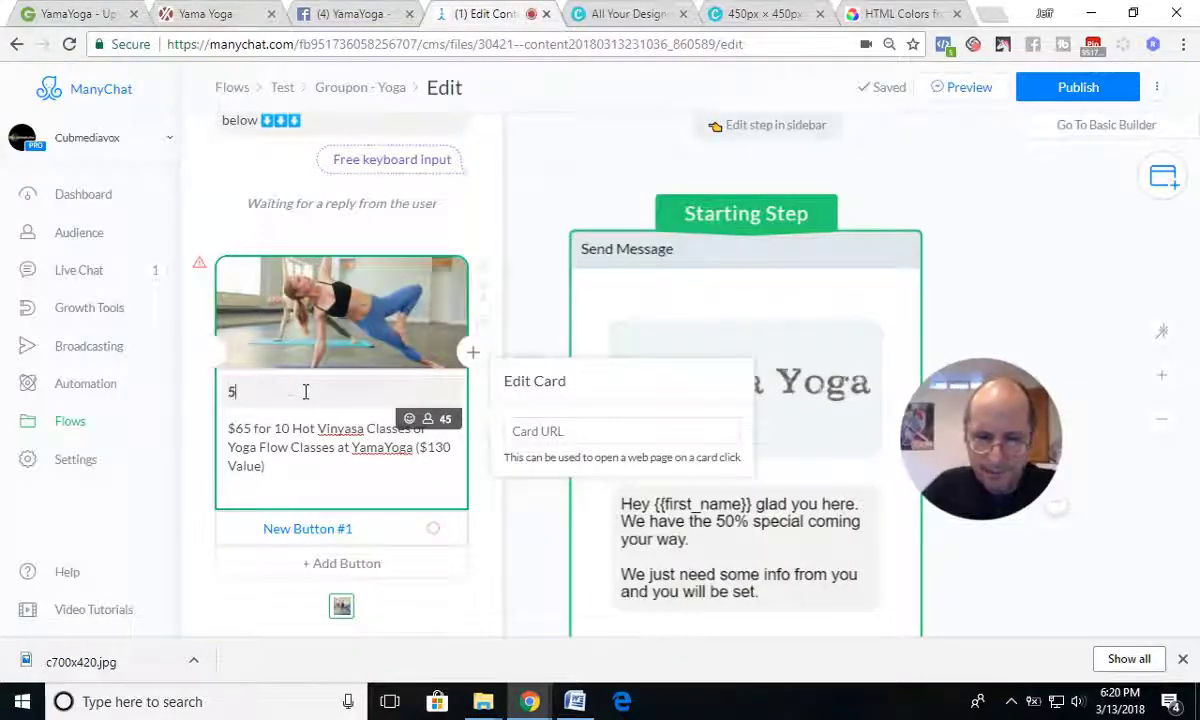
pyautogui.write('0% off')
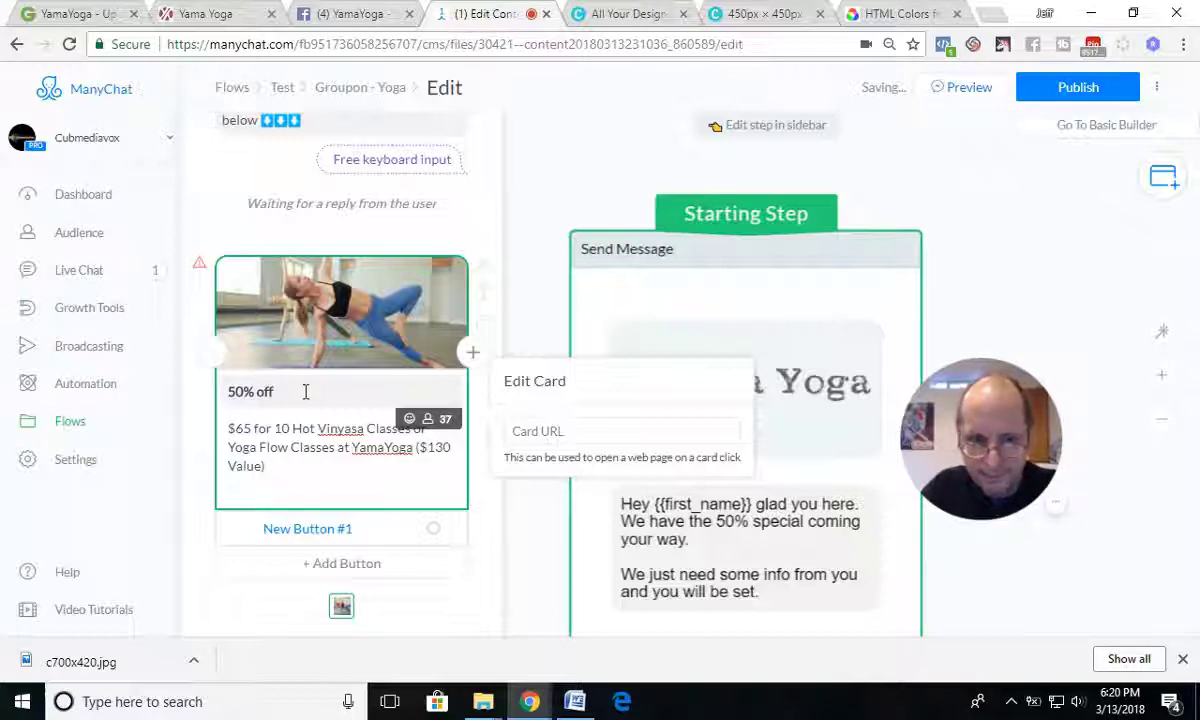
pyautogui.write(' the nor')
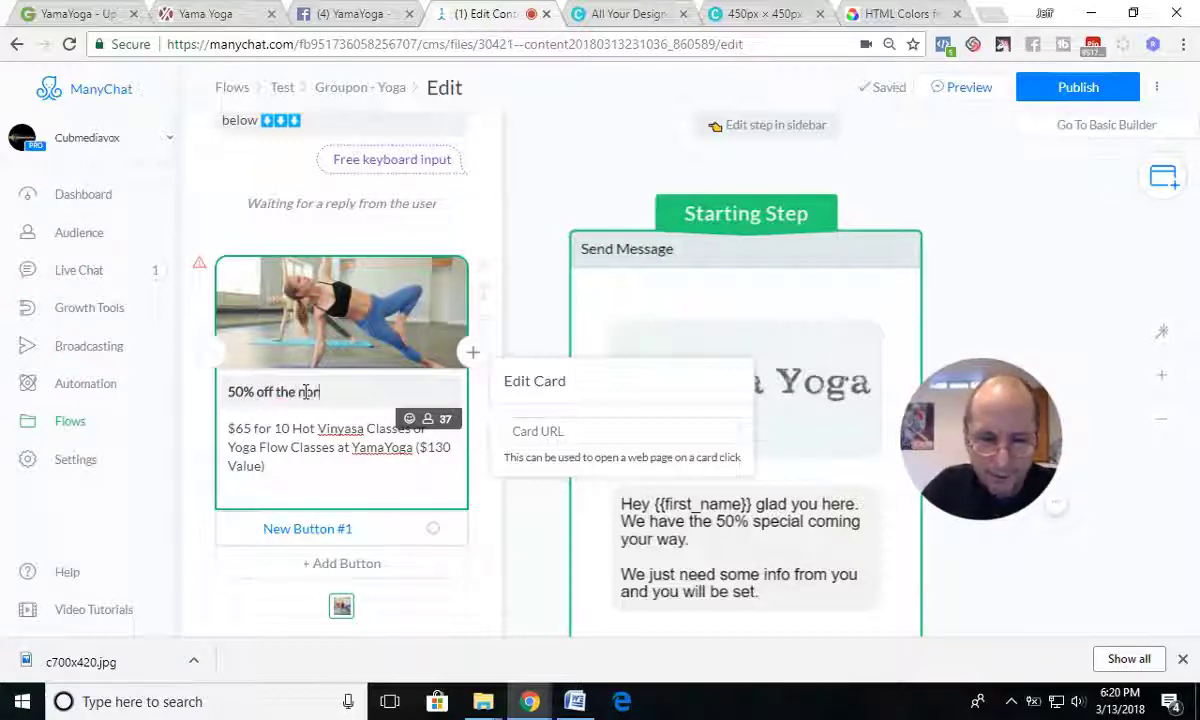
pyautogui.write('mal price')
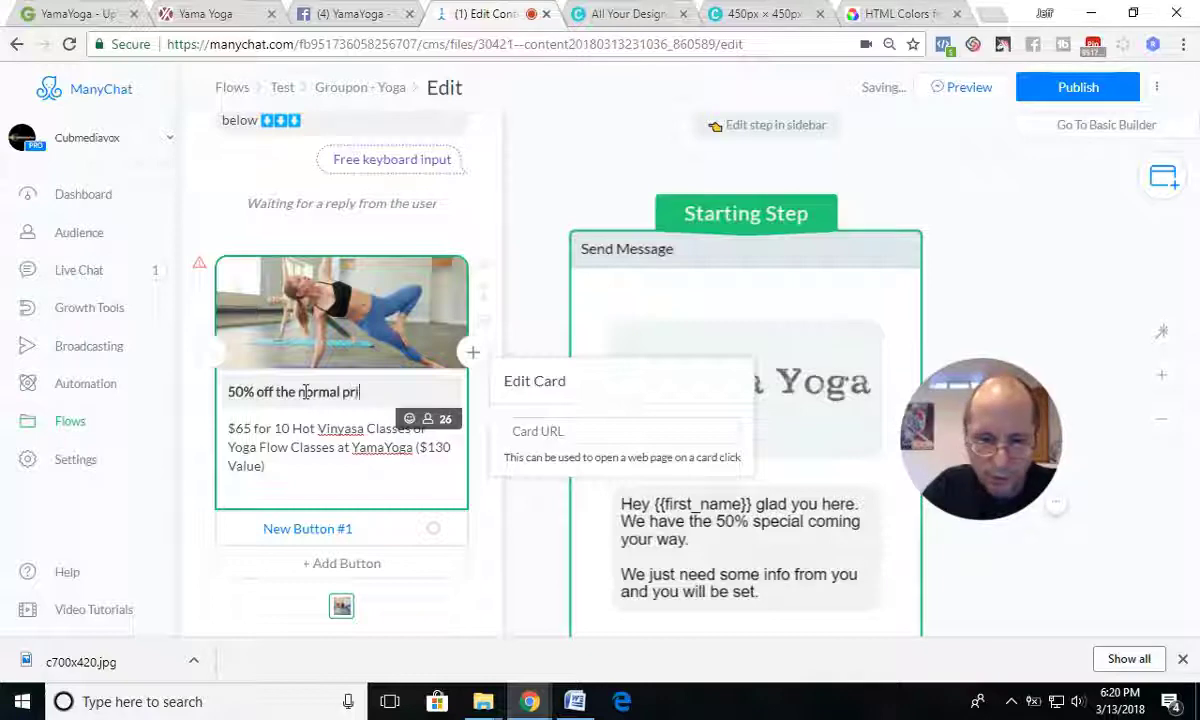
# - Make the card's New Button #1 a Buy Button
pyautogui.click(322, 532)
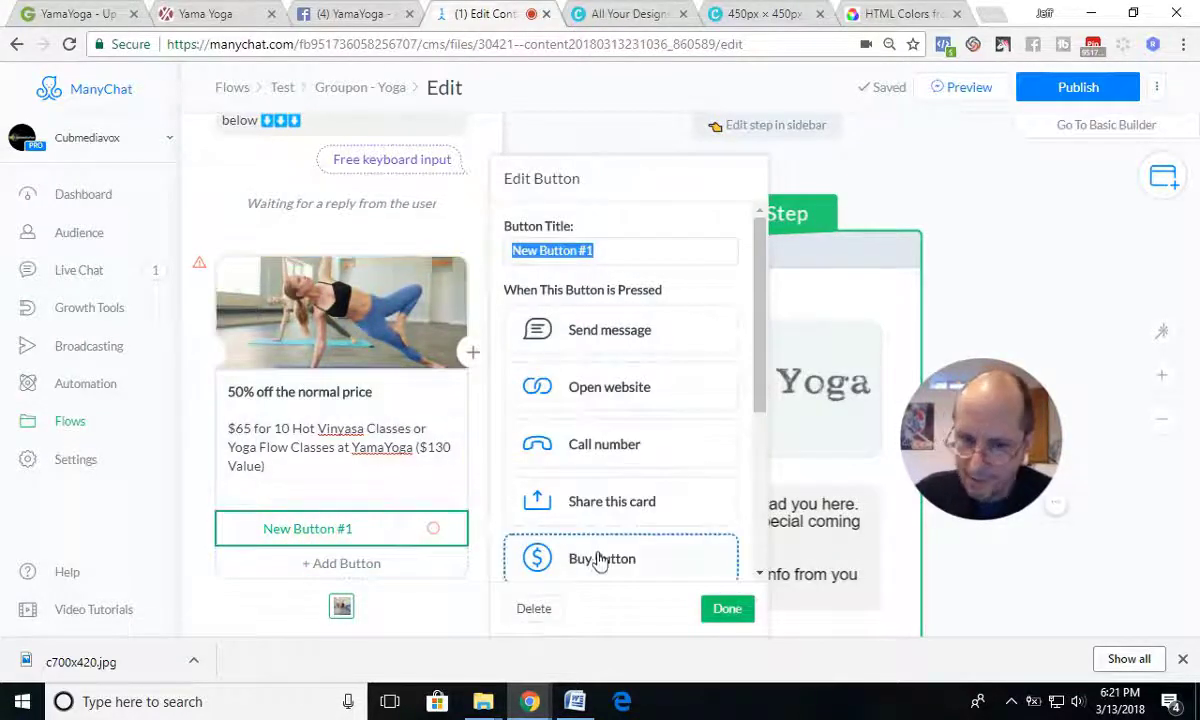
pyautogui.click(600, 560)
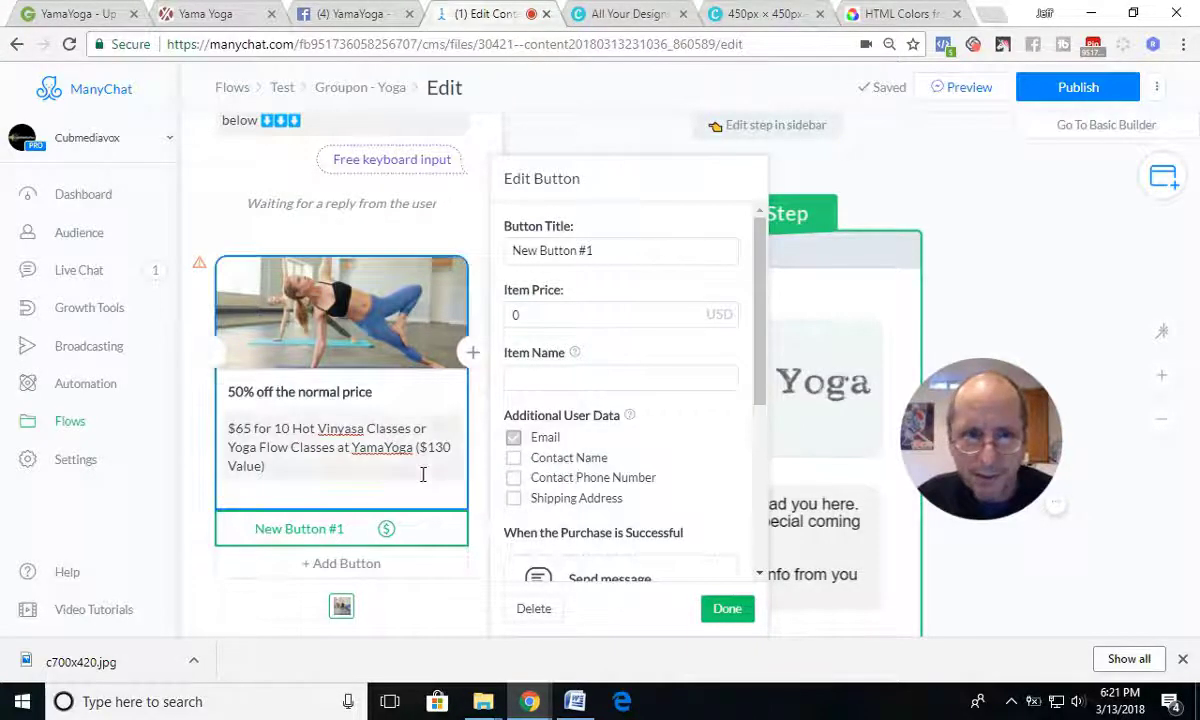
# - Title the yoga card's purchase button "Buy Yoga Now!" and set its item price to 65.00 USD
pyautogui.scroll(4, 421, 475)
pyautogui.scroll(-5, 421, 480)
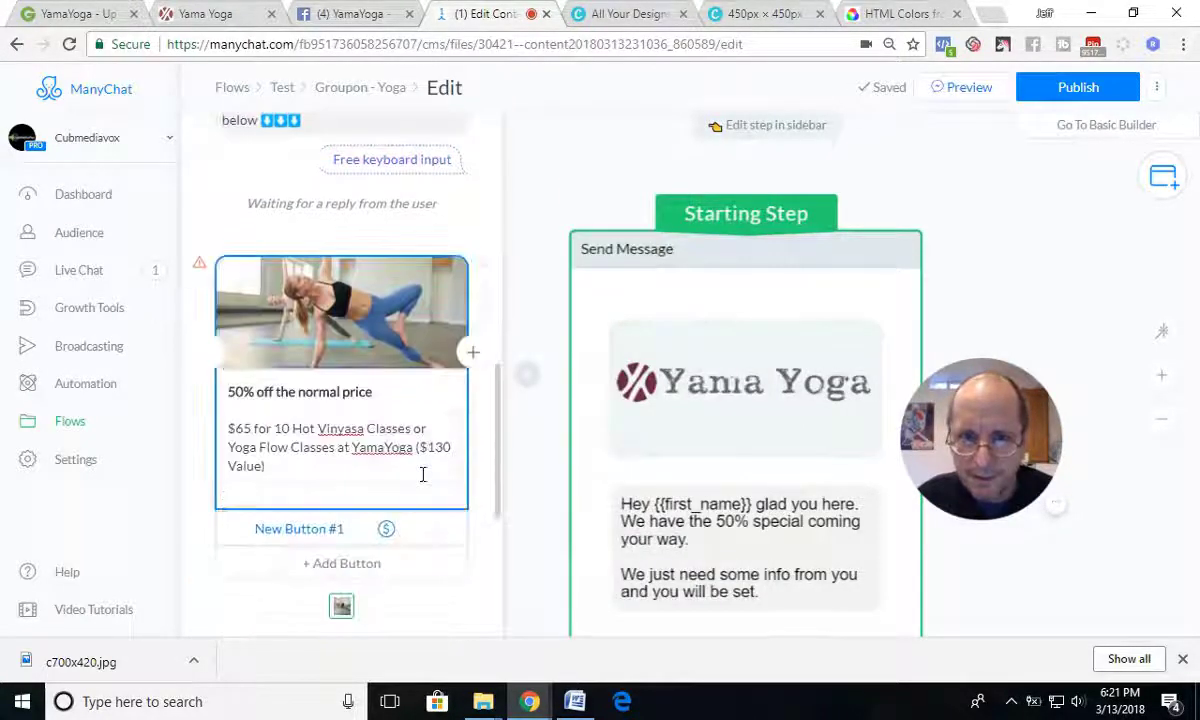
pyautogui.click(326, 535)
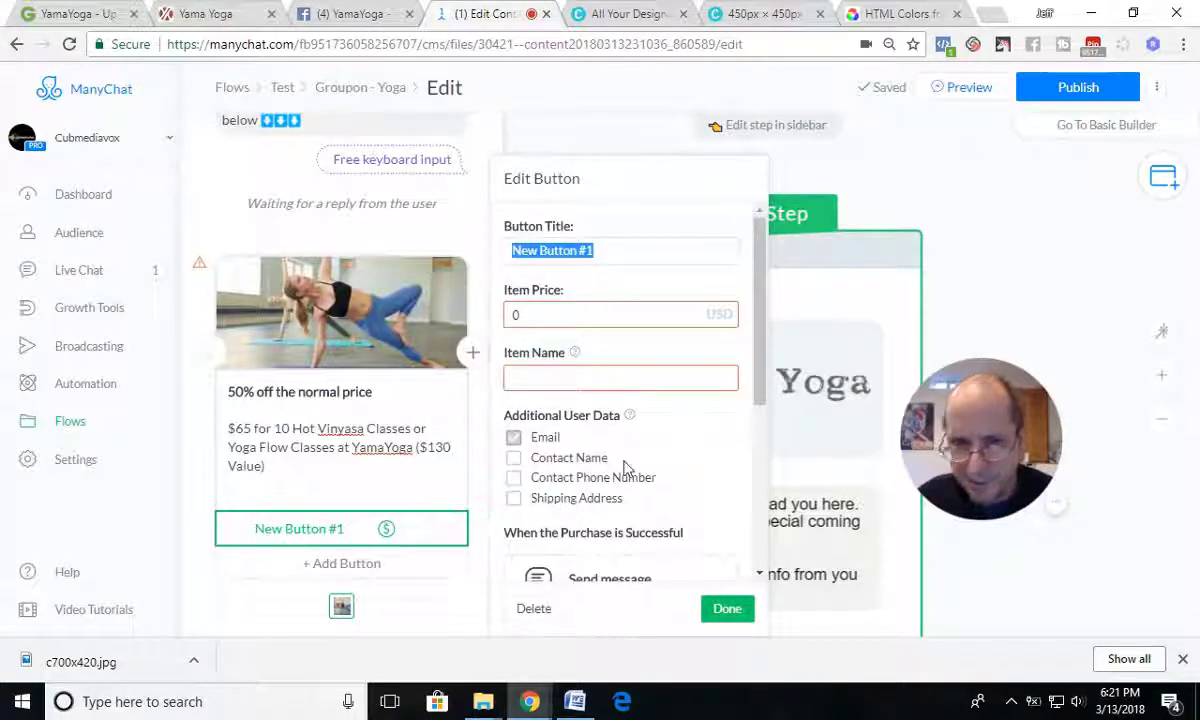
pyautogui.scroll(-2, 624, 467)
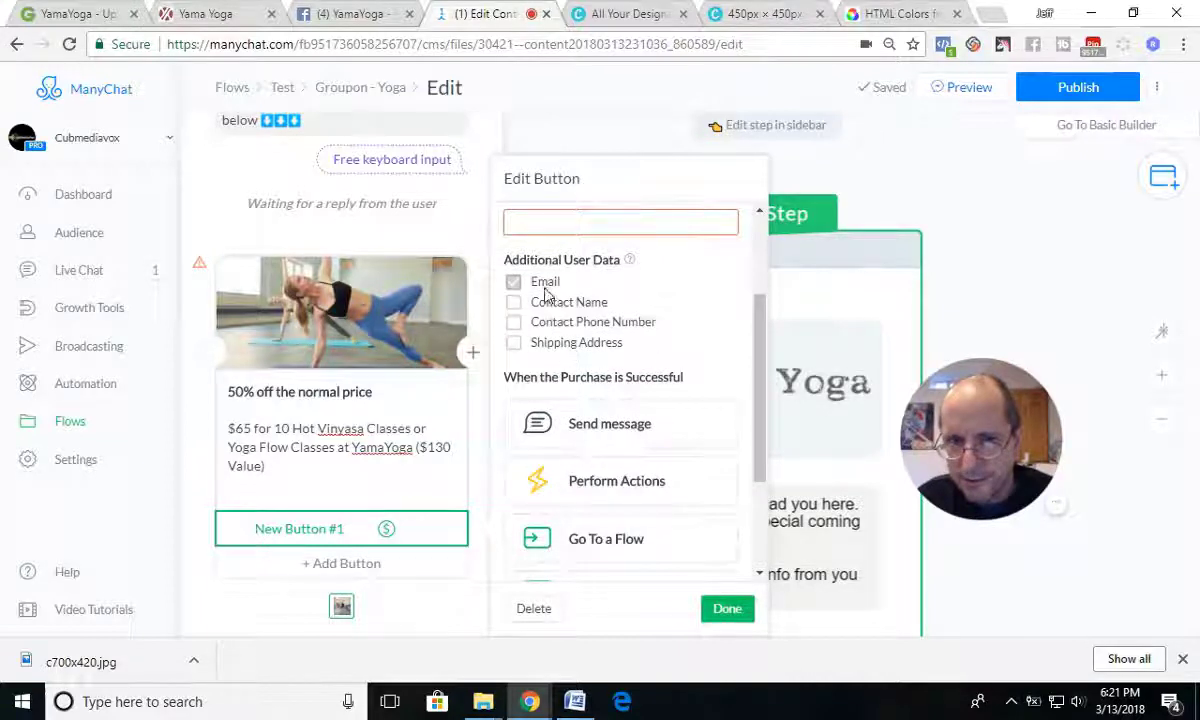
pyautogui.scroll(-2, 605, 495)
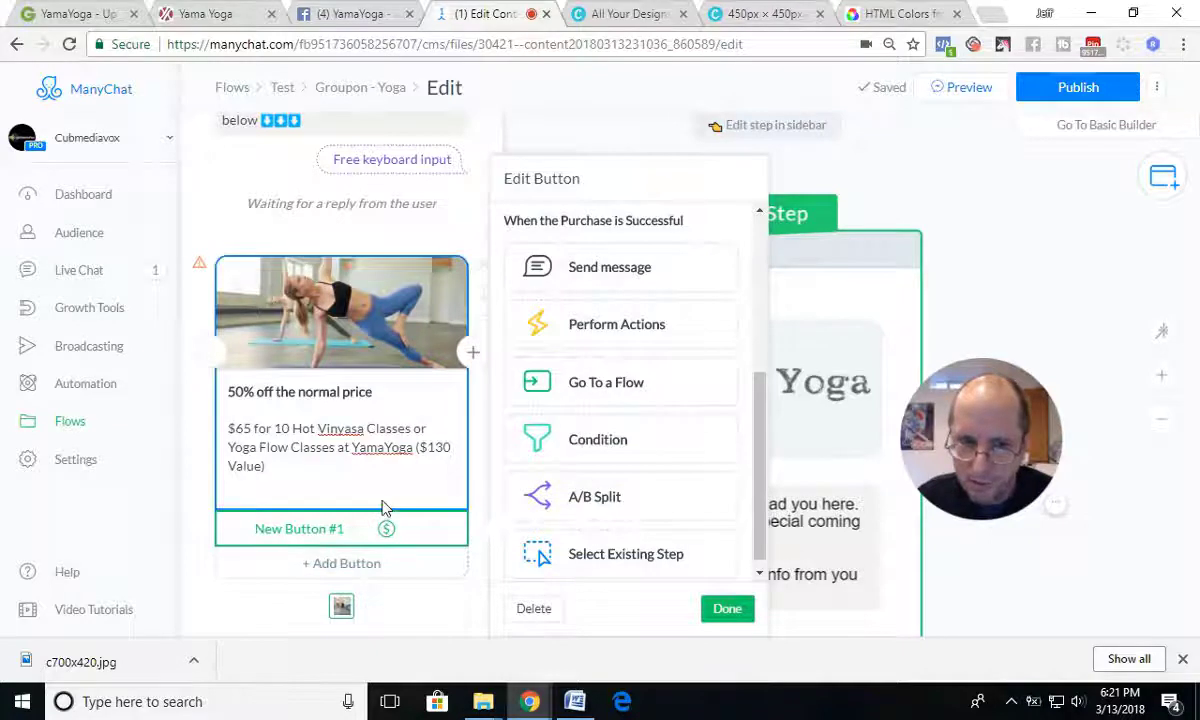
pyautogui.scroll(4, 580, 374)
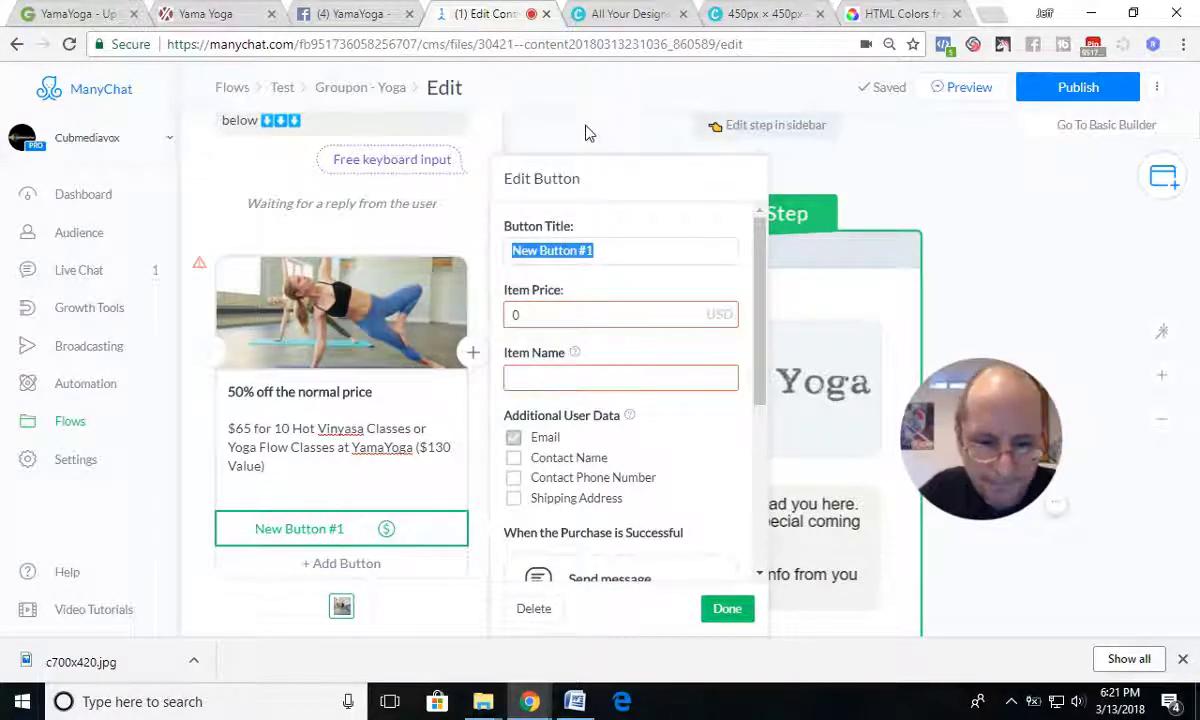
pyautogui.write('Buy ')
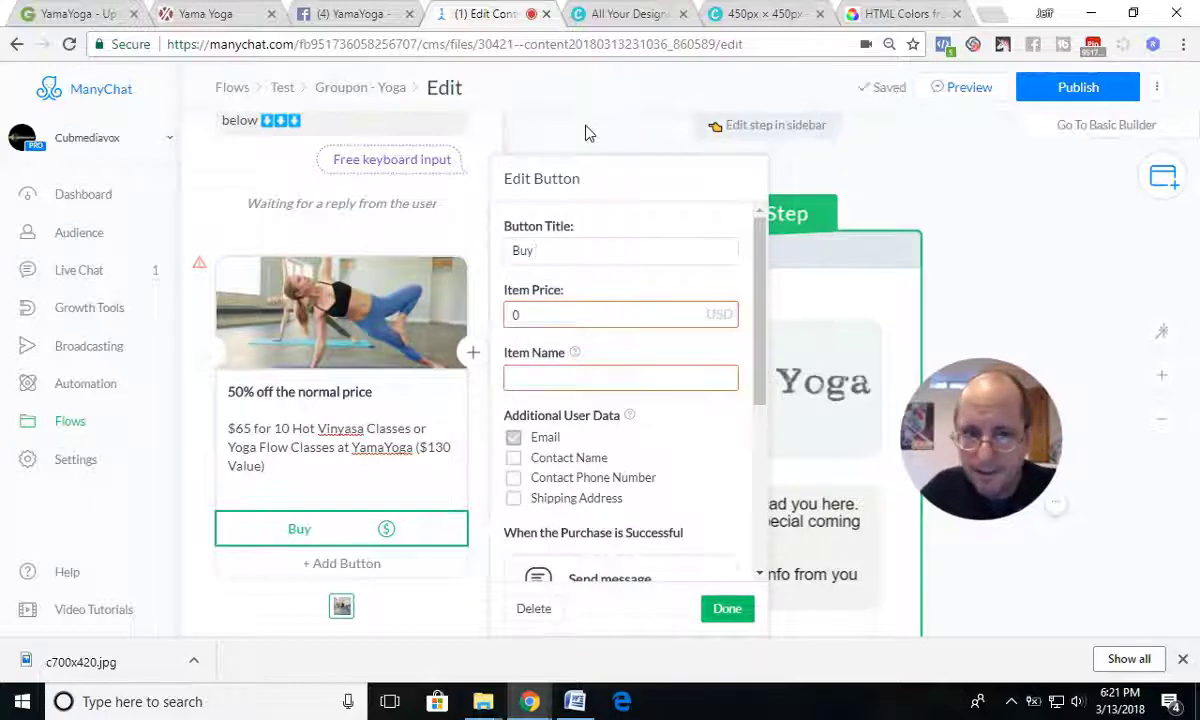
pyautogui.write('Yoga')
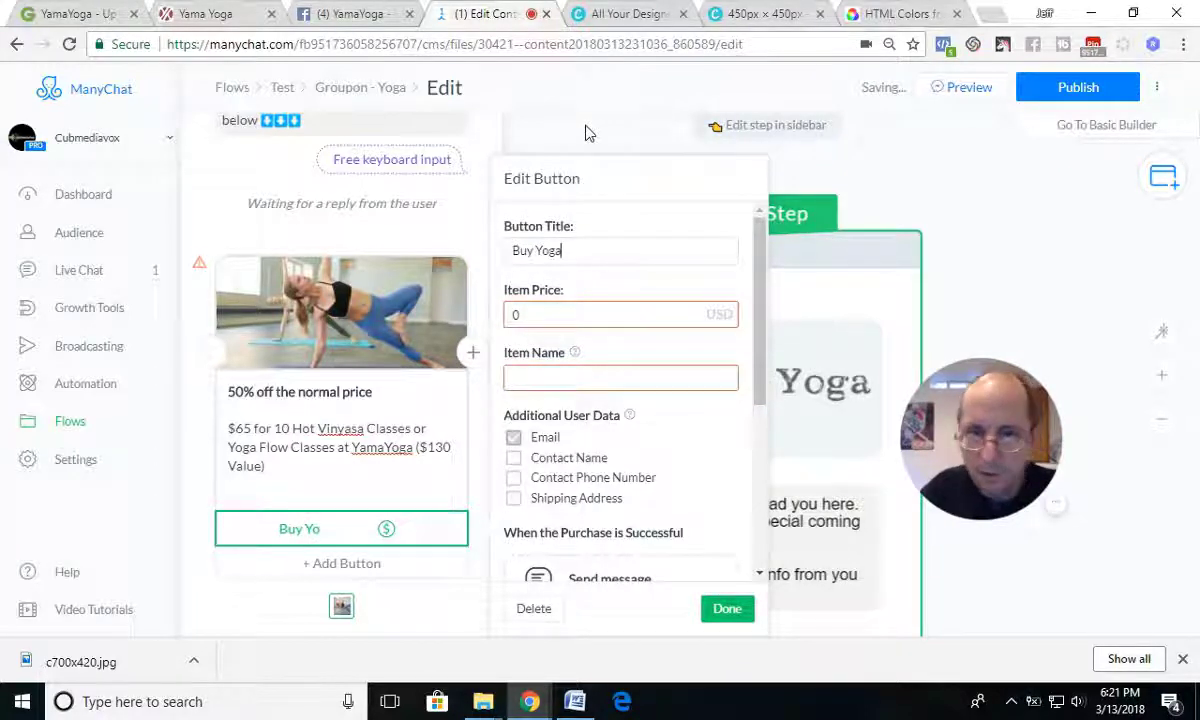
pyautogui.write(' Now!')
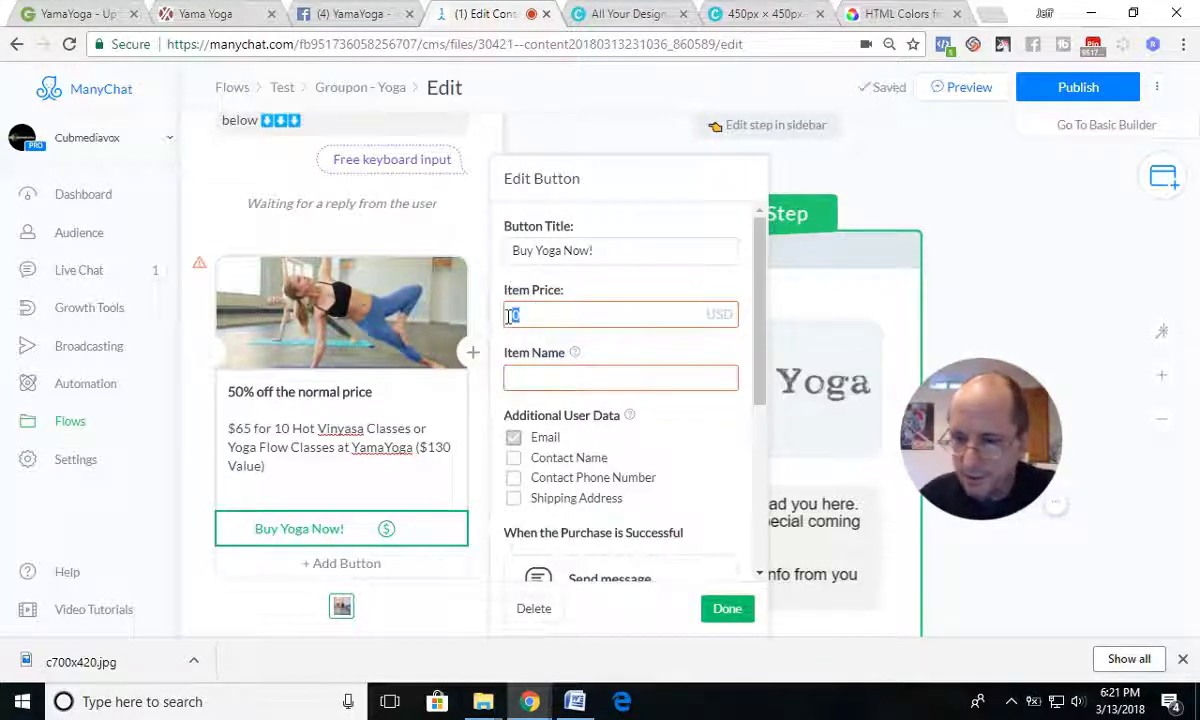
pyautogui.click(542, 379)
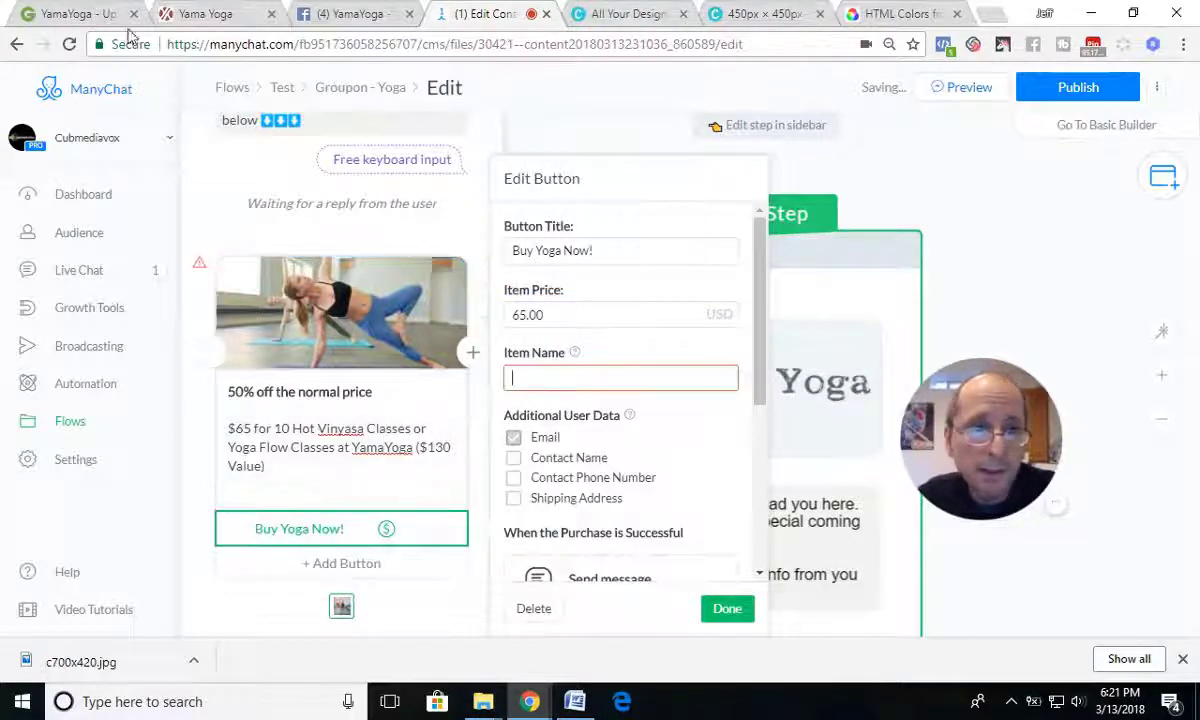
# - Switch to the Groupon deal page and copy the option title "10 hot Vinyasa classes or yoga flow classes"
pyautogui.click(99, 14)
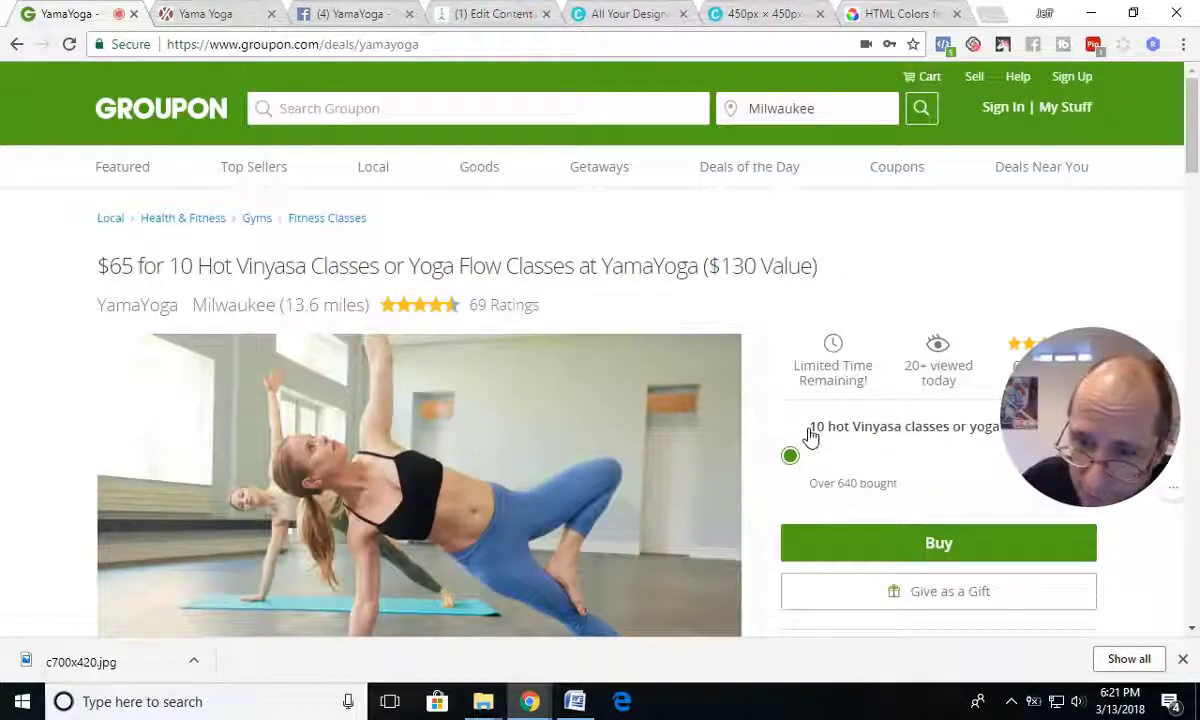
pyautogui.moveTo(1058, 405); pyautogui.dragTo(566, 290)
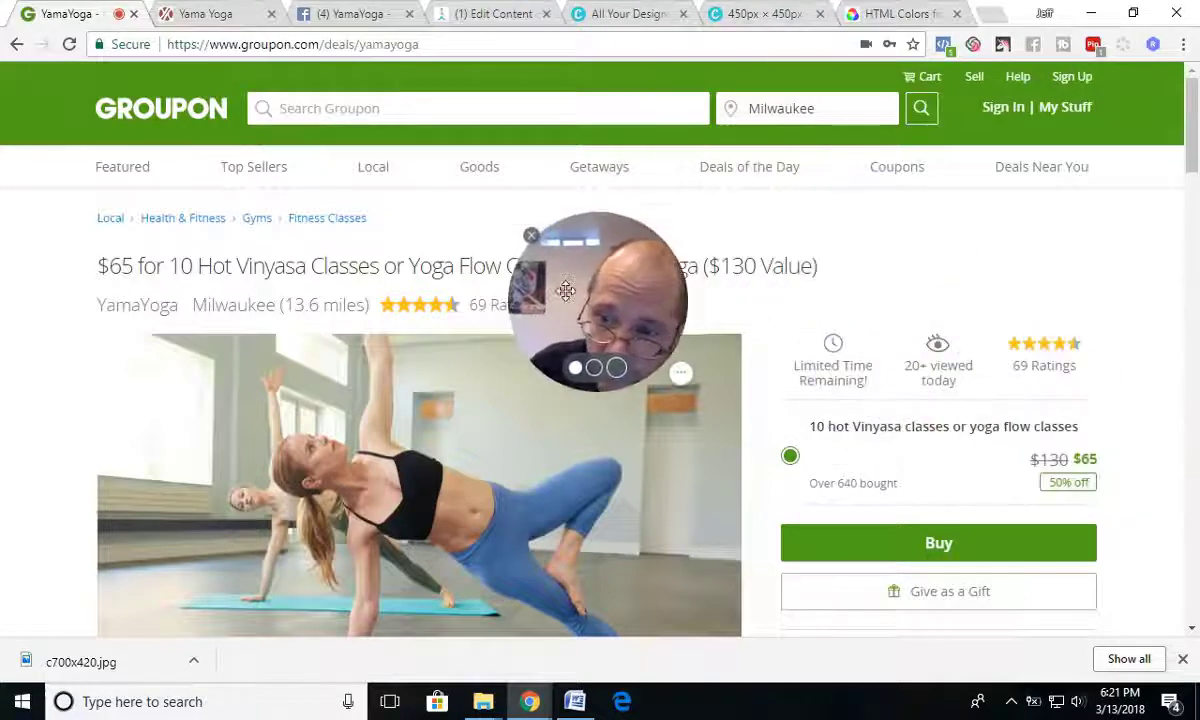
pyautogui.moveTo(807, 432); pyautogui.dragTo(1085, 438)
pyautogui.hotkey('ctrl', 'c')
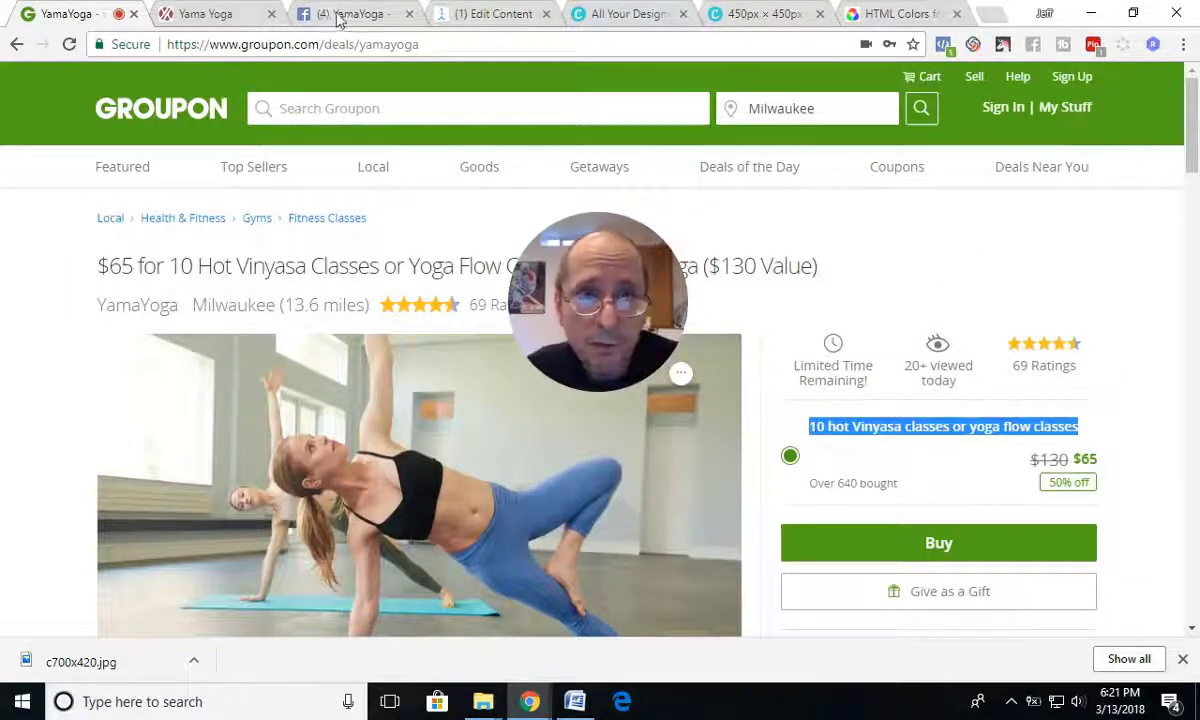
# - Return to the ManyChat flow, paste the copied deal title as the button's item name, and finish editing the button
pyautogui.click(492, 14)
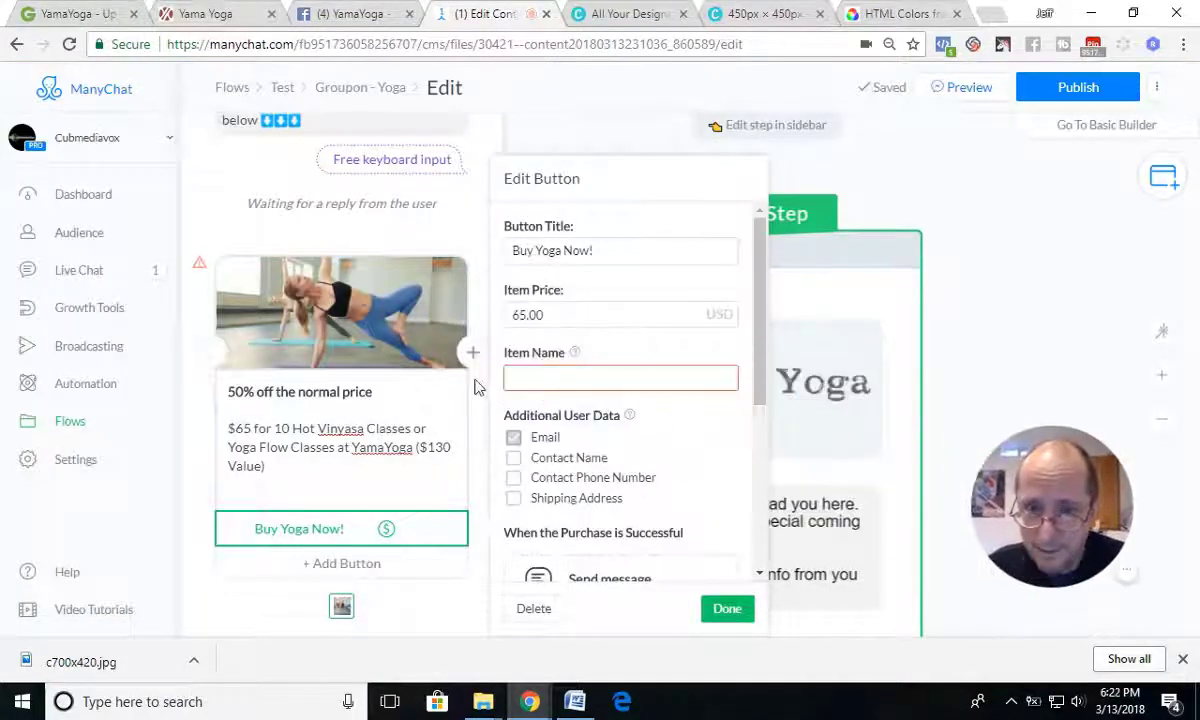
pyautogui.click(527, 377)
pyautogui.hotkey('ctrl', 'v')
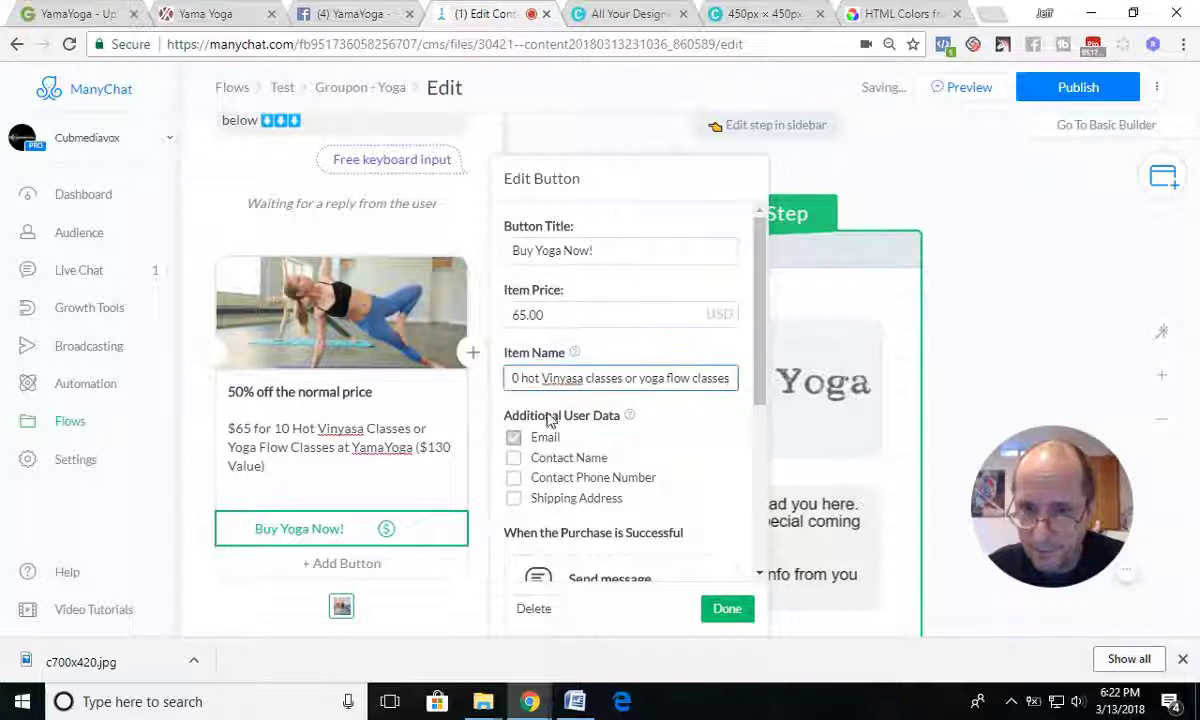
pyautogui.click(748, 366)
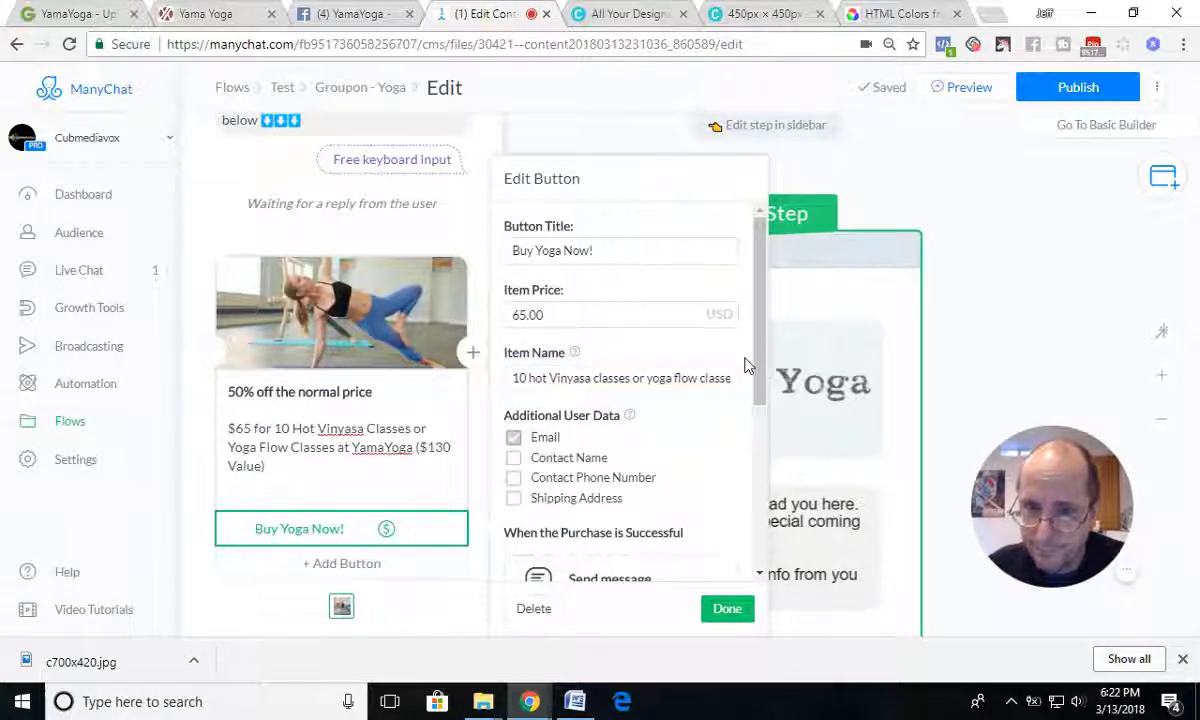
pyautogui.scroll(-3, 570, 567)
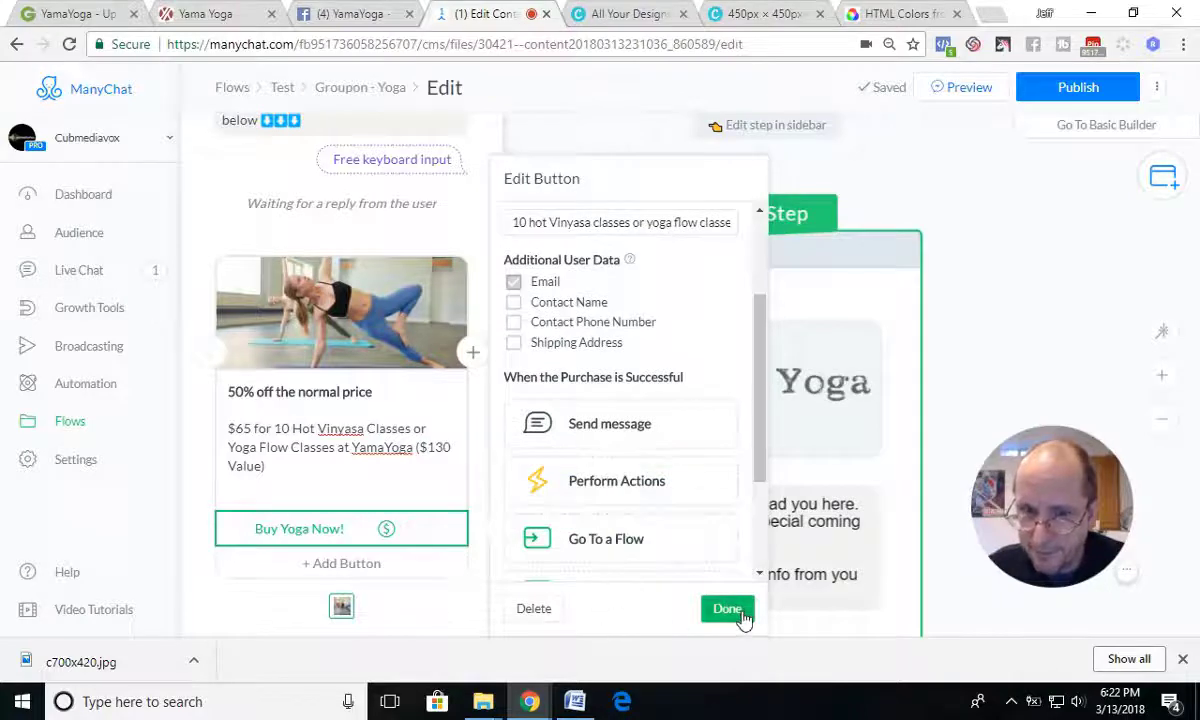
pyautogui.click(742, 615)
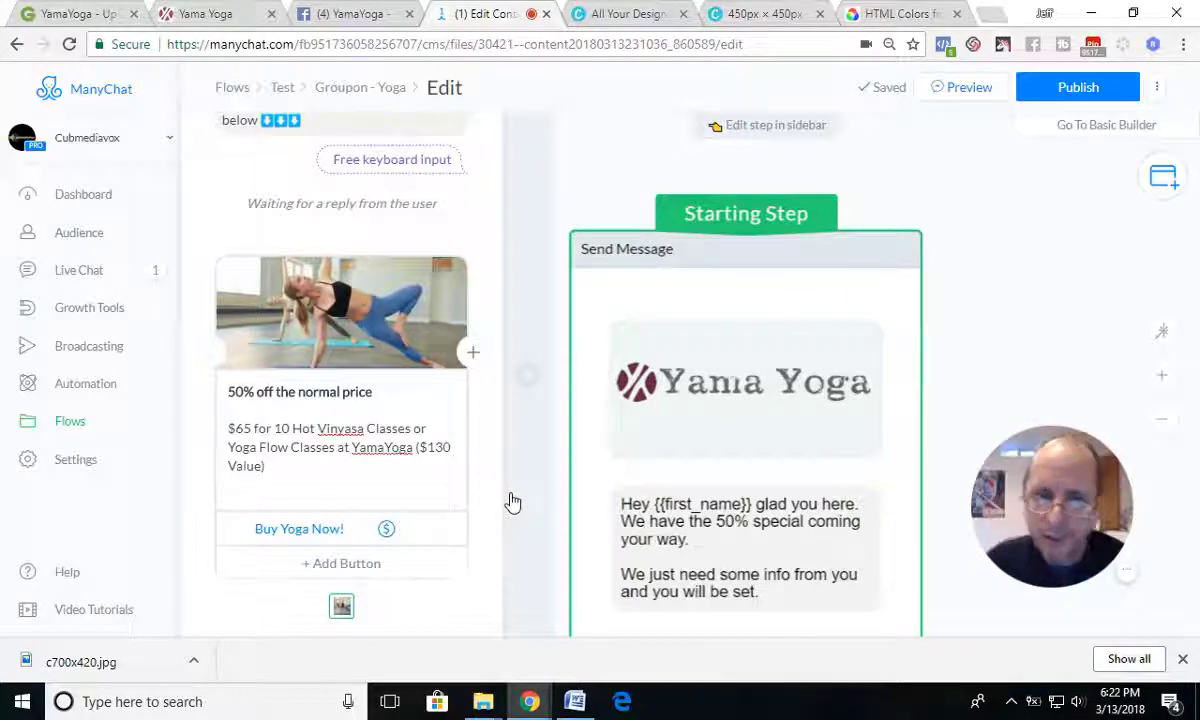
# - Review the message sequence from the greeting through the email and phone number questions to the yoga offer card
pyautogui.scroll(10, 458, 460)
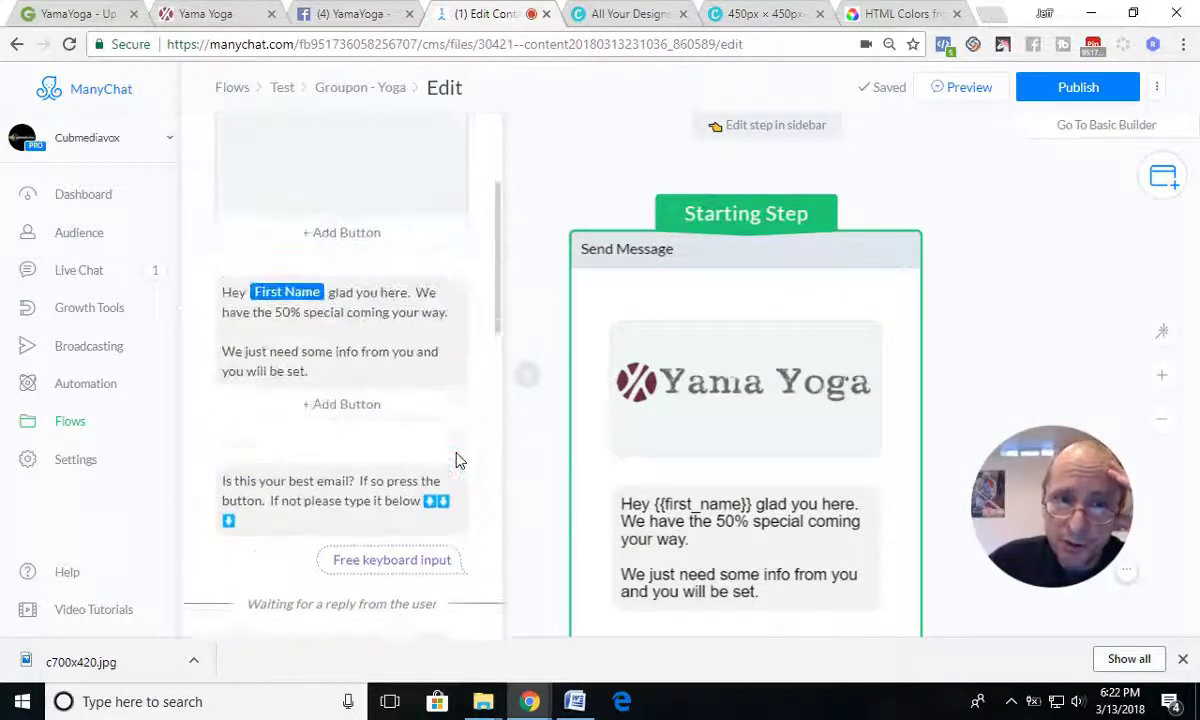
pyautogui.scroll(2, 456, 460)
pyautogui.scroll(-9, 456, 460)
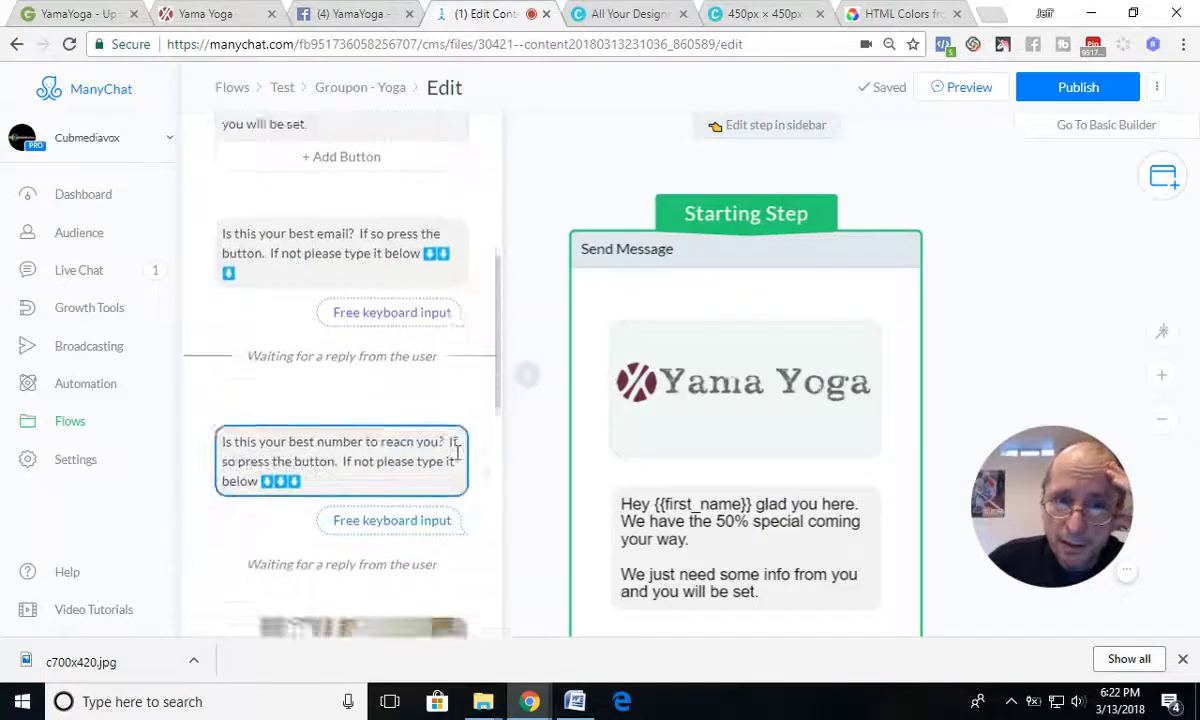
pyautogui.scroll(3, 459, 454)
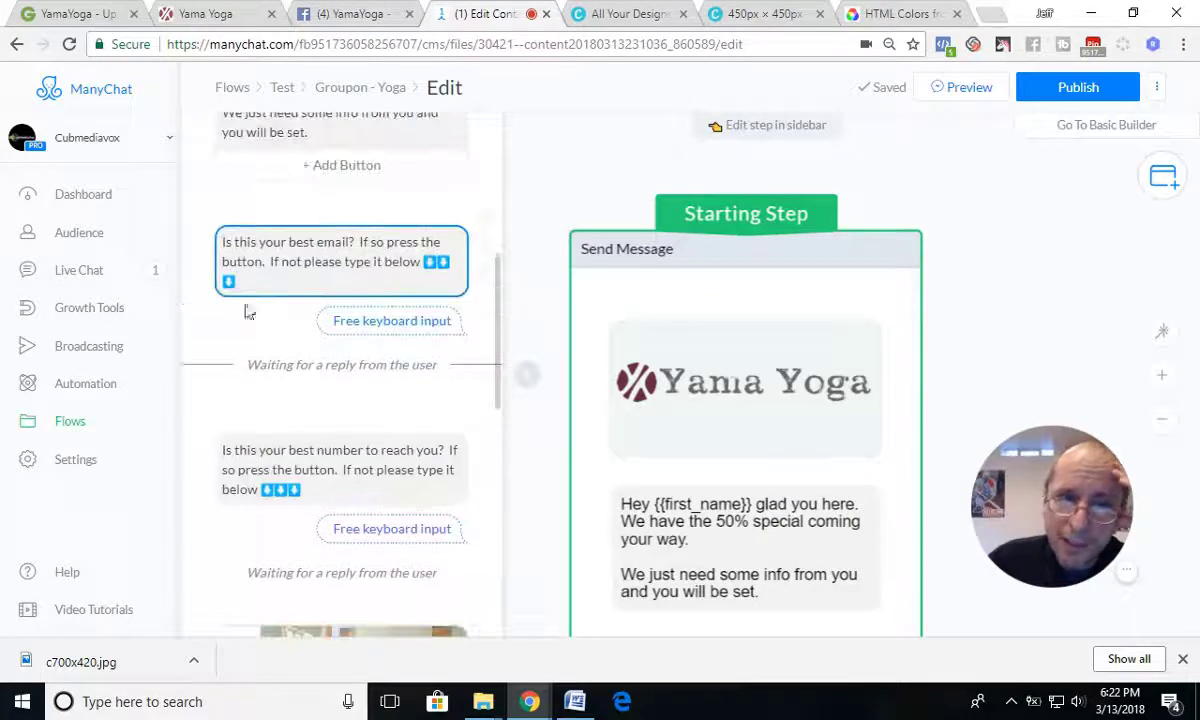
pyautogui.scroll(-3, 420, 555)
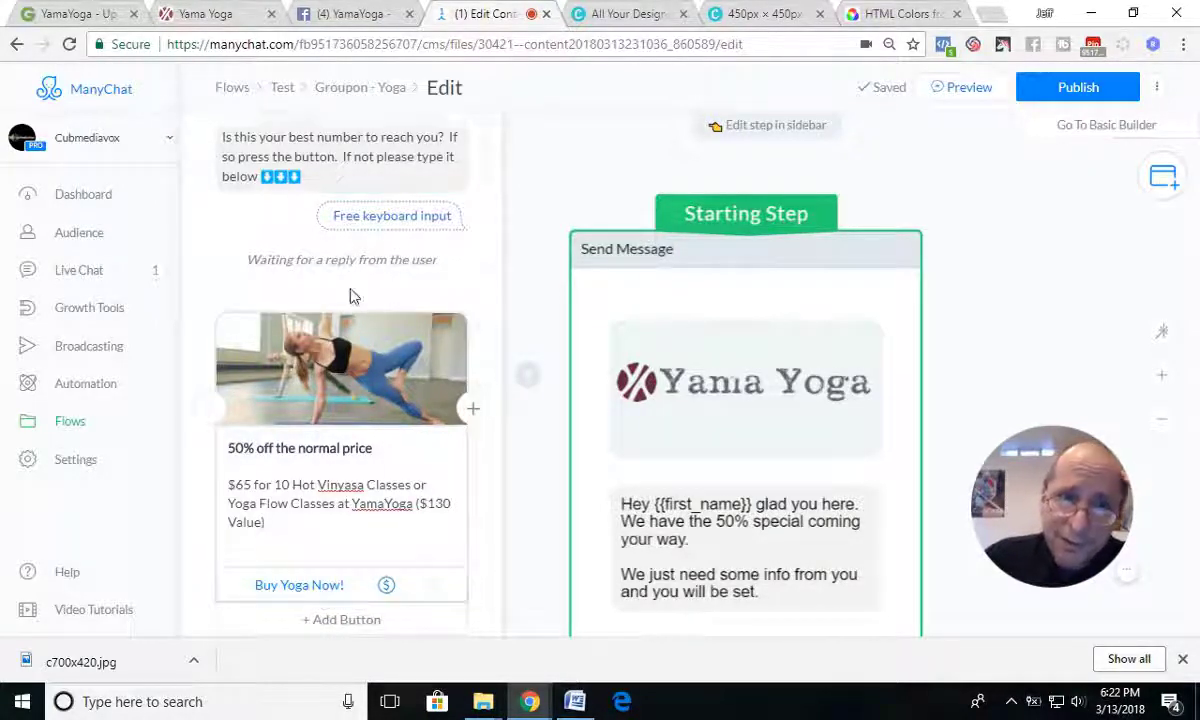
pyautogui.scroll(3, 351, 292)
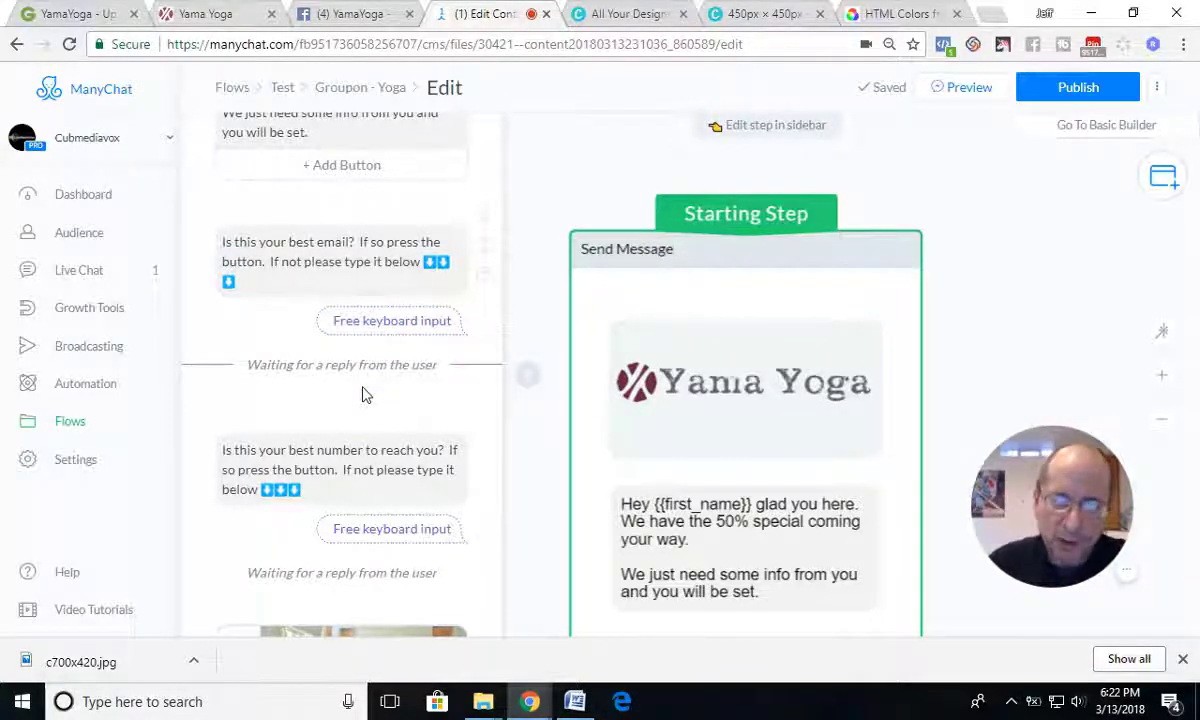
pyautogui.scroll(3, 308, 380)
pyautogui.scroll(-5, 321, 367)
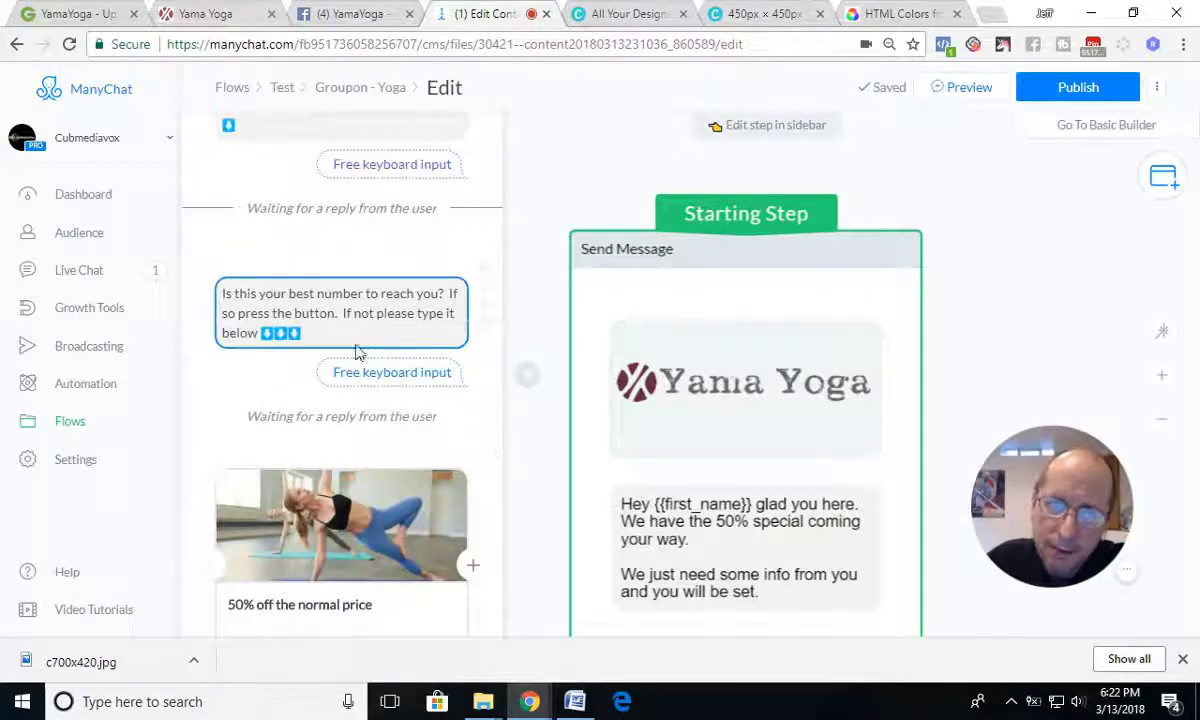
pyautogui.scroll(-4, 397, 343)
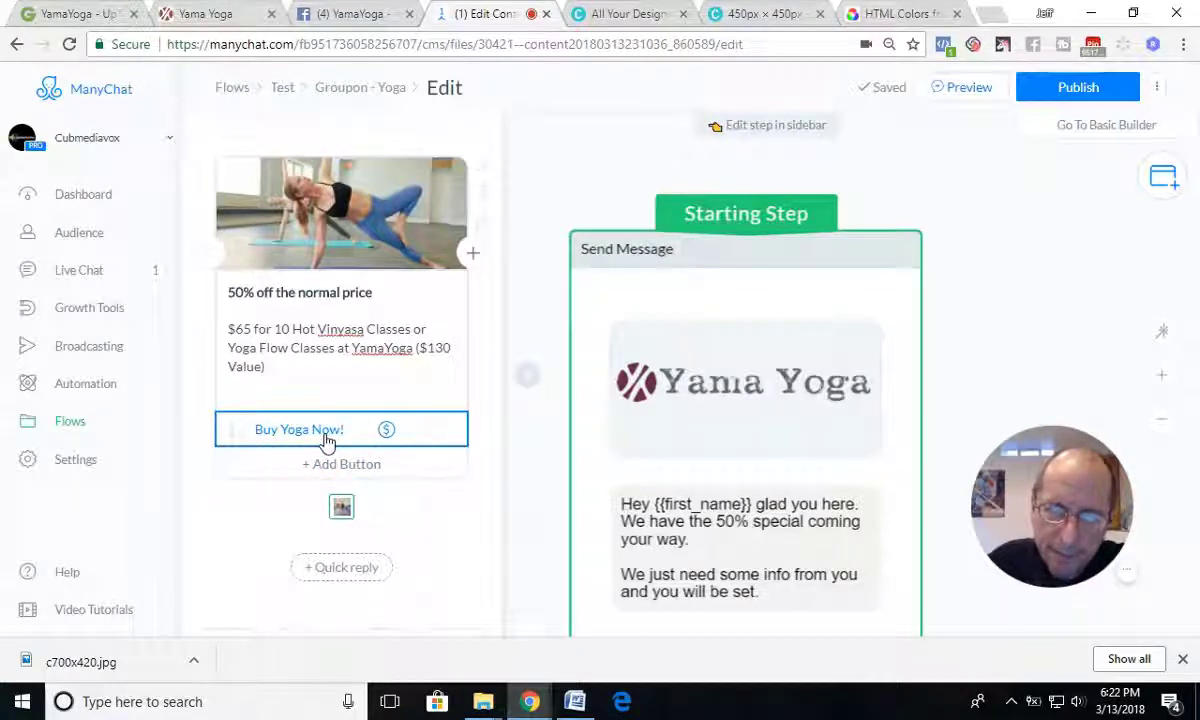
pyautogui.scroll(4, 325, 440)
# - Add a text block reading "Congrats! You offer is on the way." below the yoga card and publish the flow
pyautogui.scroll(-6, 327, 441)
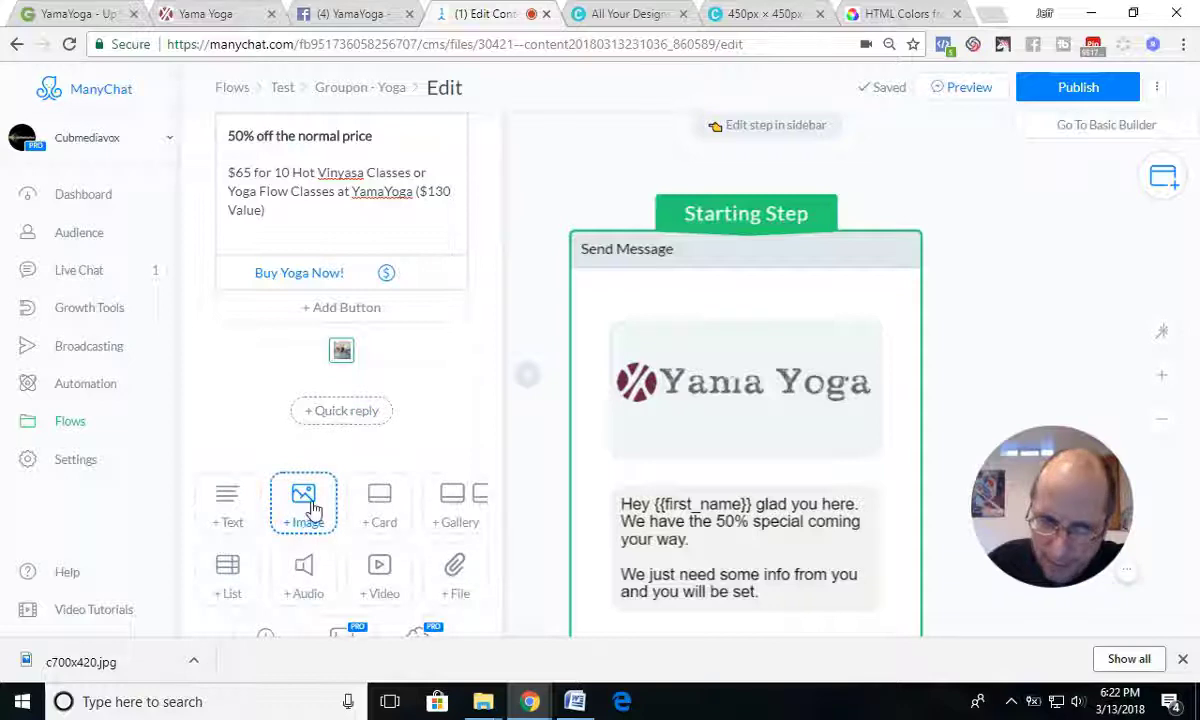
pyautogui.click(228, 505)
pyautogui.click(276, 412)
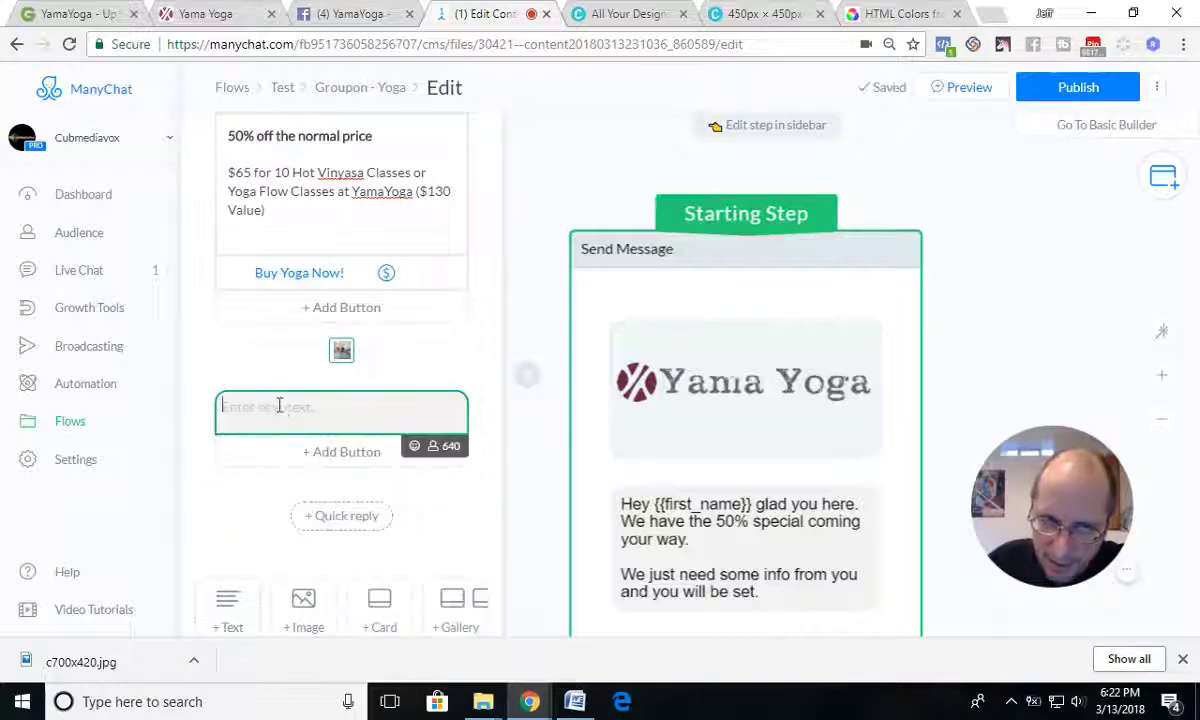
pyautogui.write('Congr')
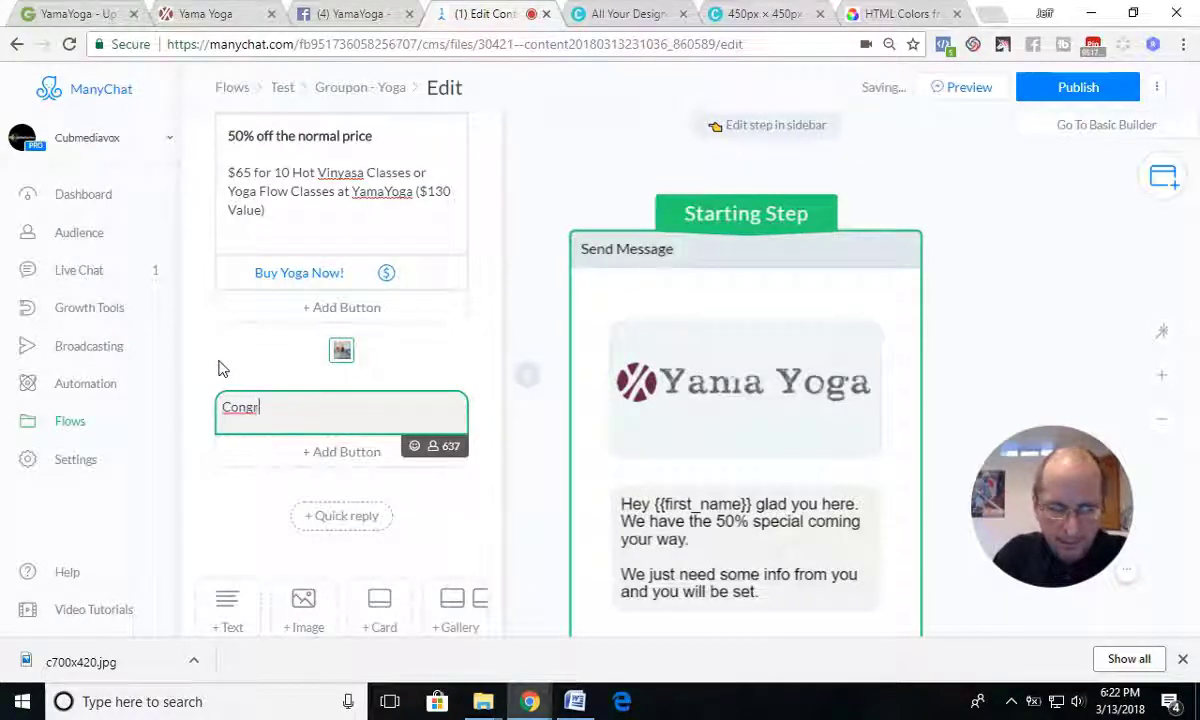
pyautogui.write('ats!  You')
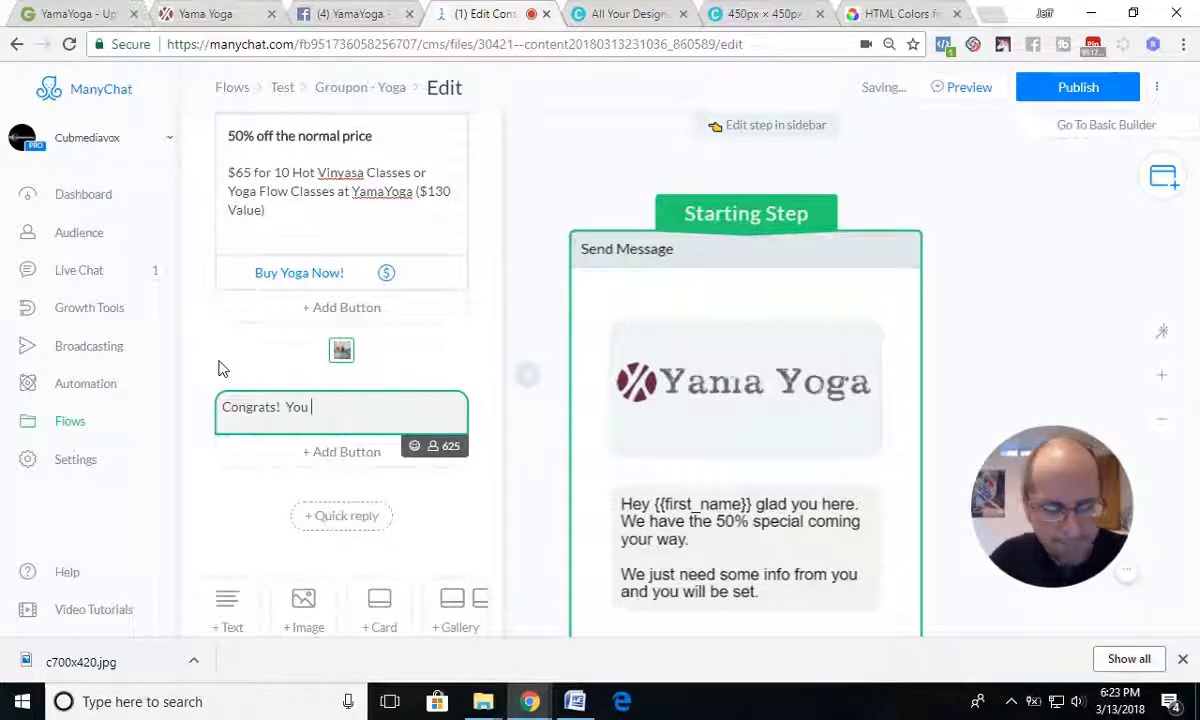
pyautogui.write('fer is on he')
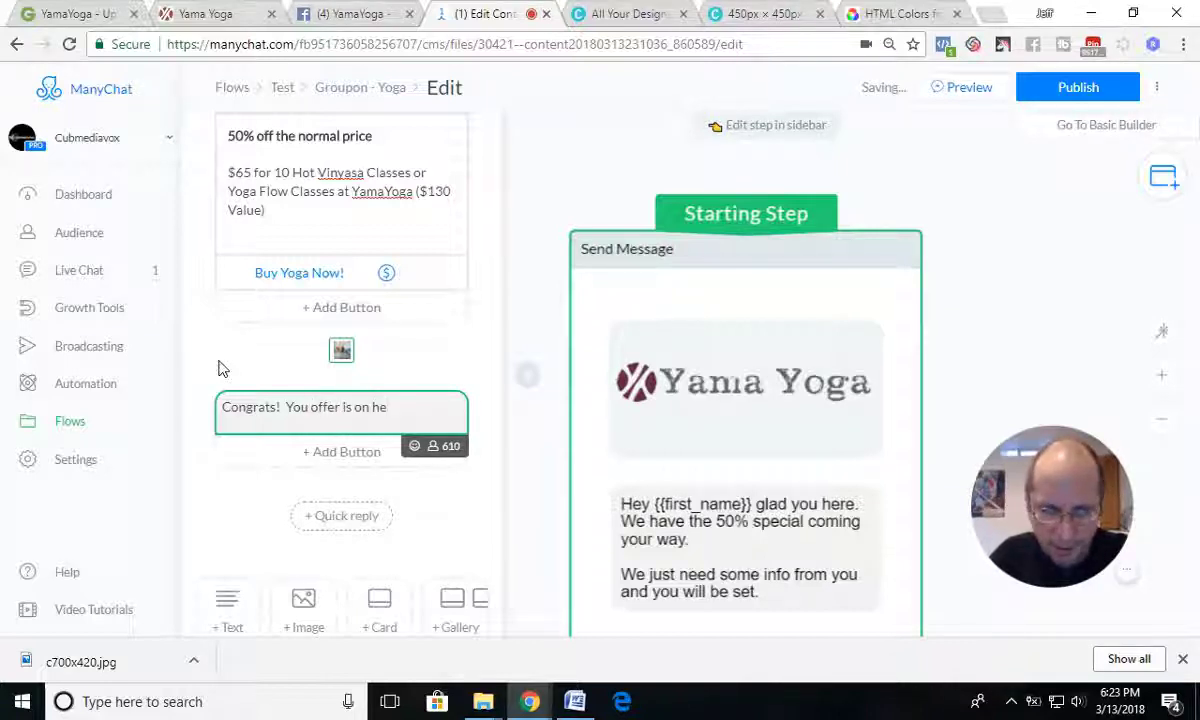
pyautogui.press('BackSpace')
pyautogui.press('BackSpace')
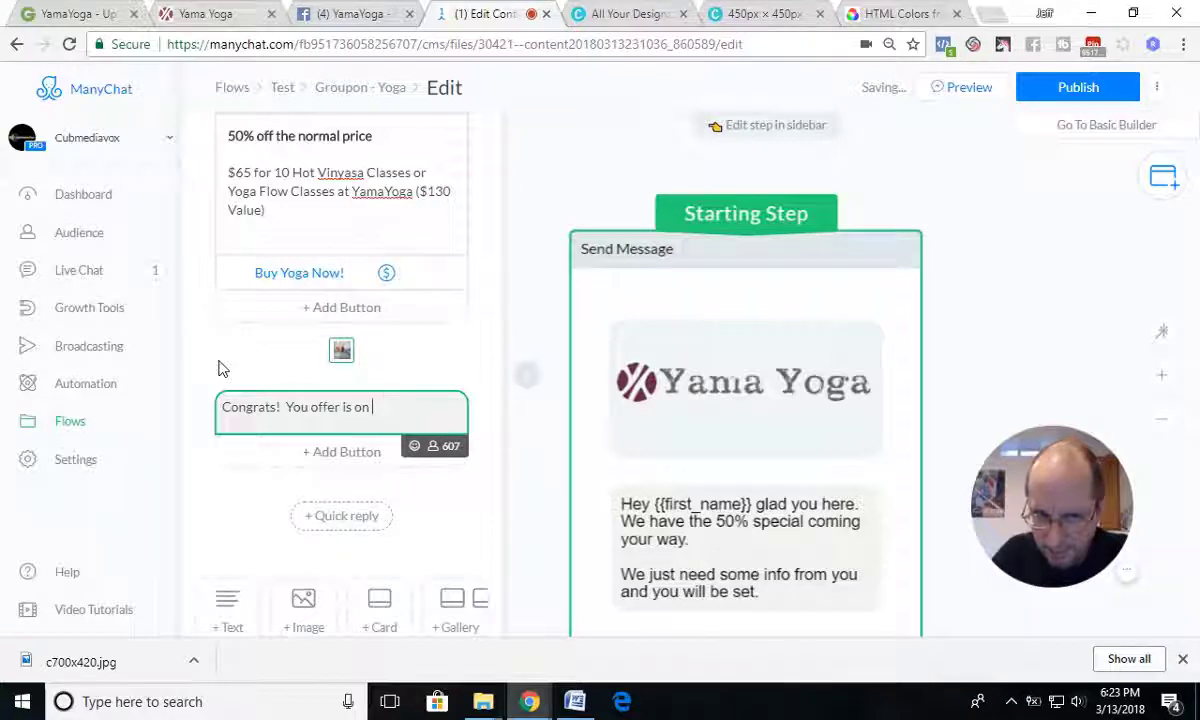
pyautogui.write('the way.')
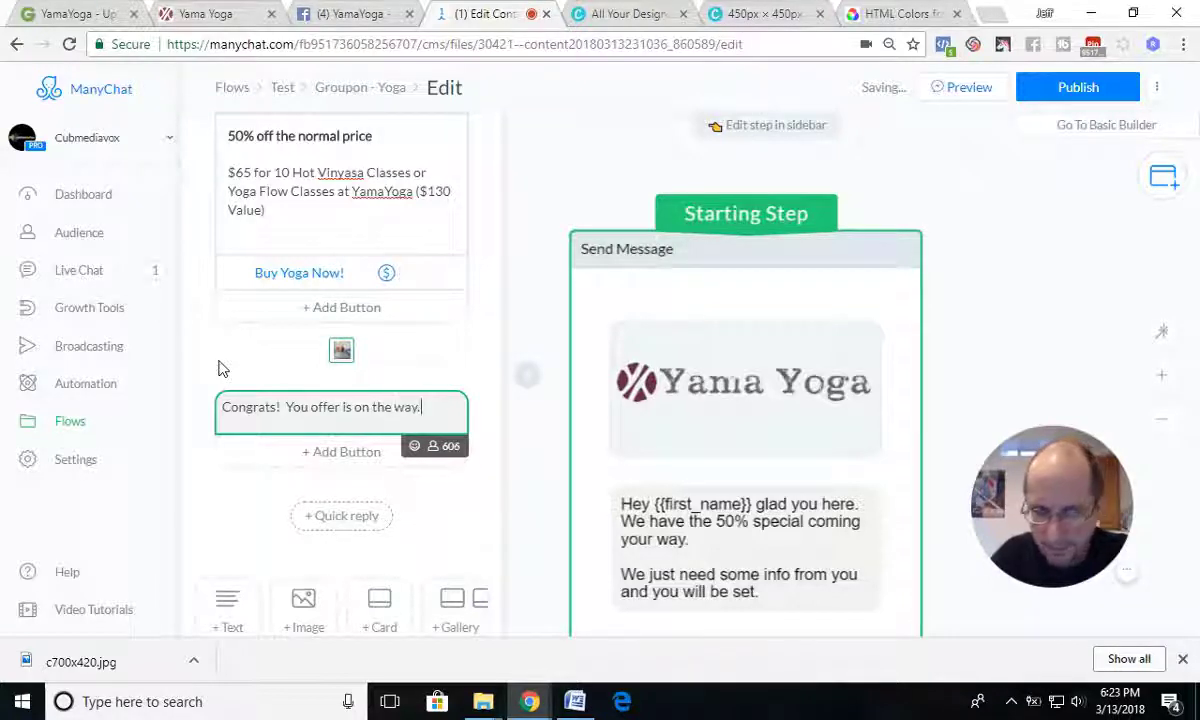
pyautogui.click(1075, 90)
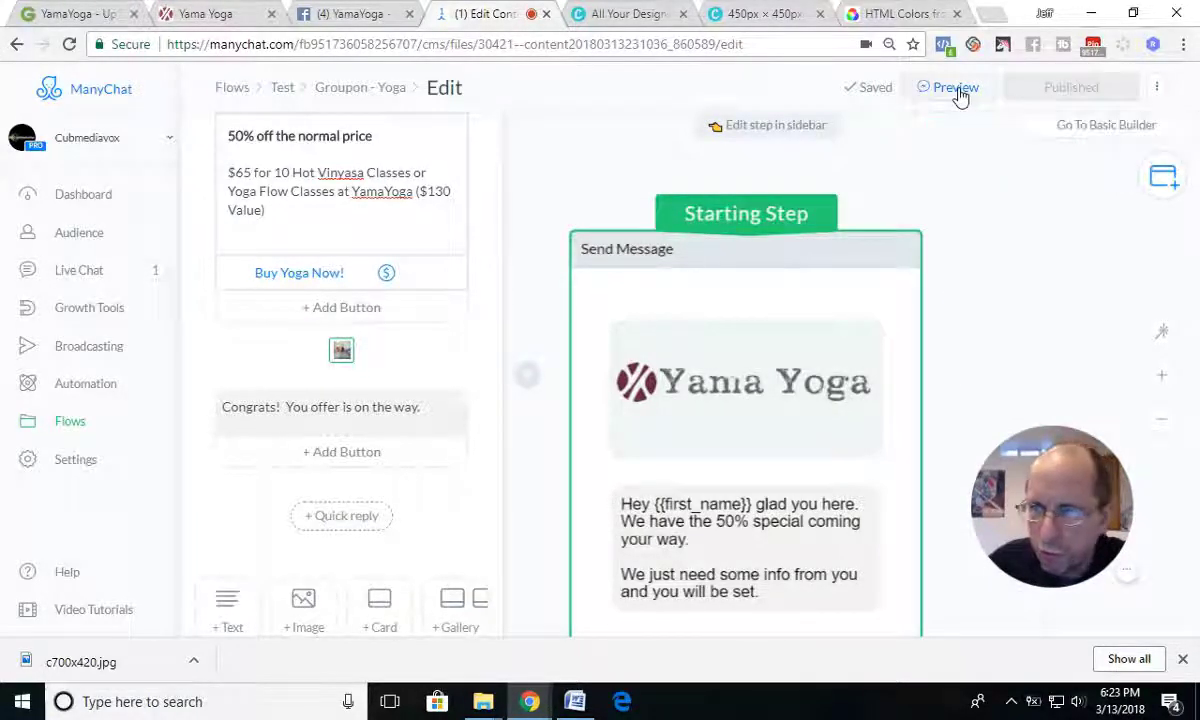
# - Open Facebook in a new browser tab and switch back to the ManyChat flow editor
pyautogui.click(986, 15)
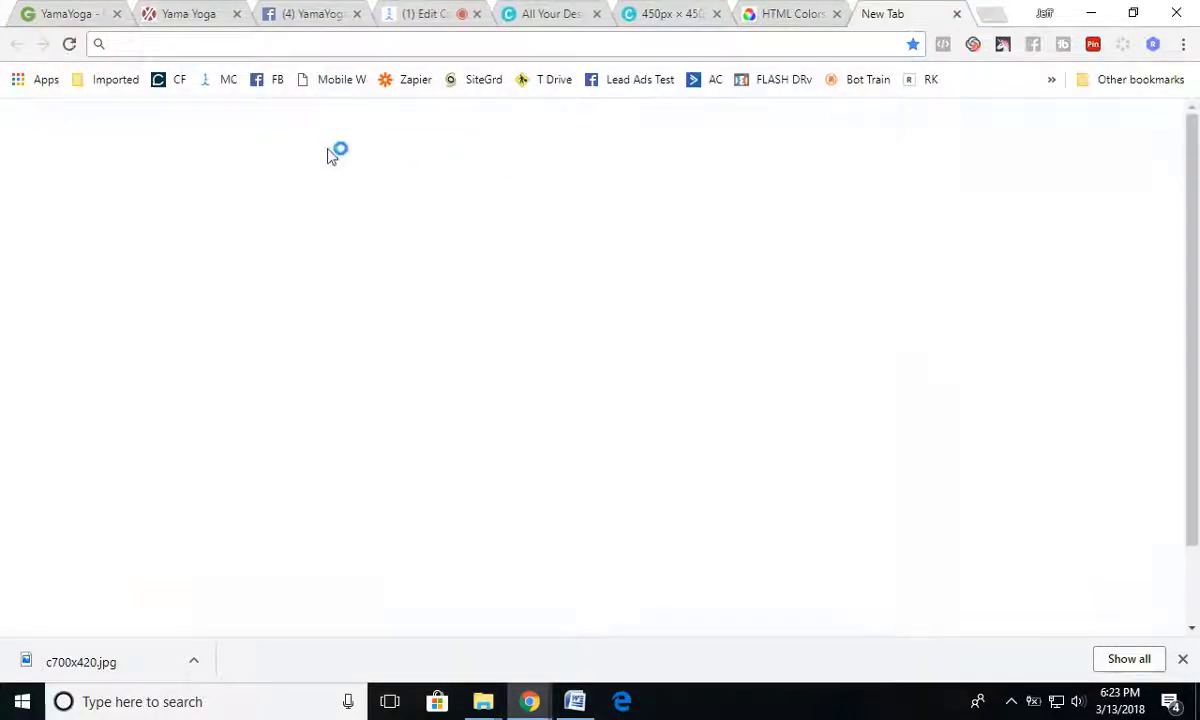
pyautogui.click(268, 80)
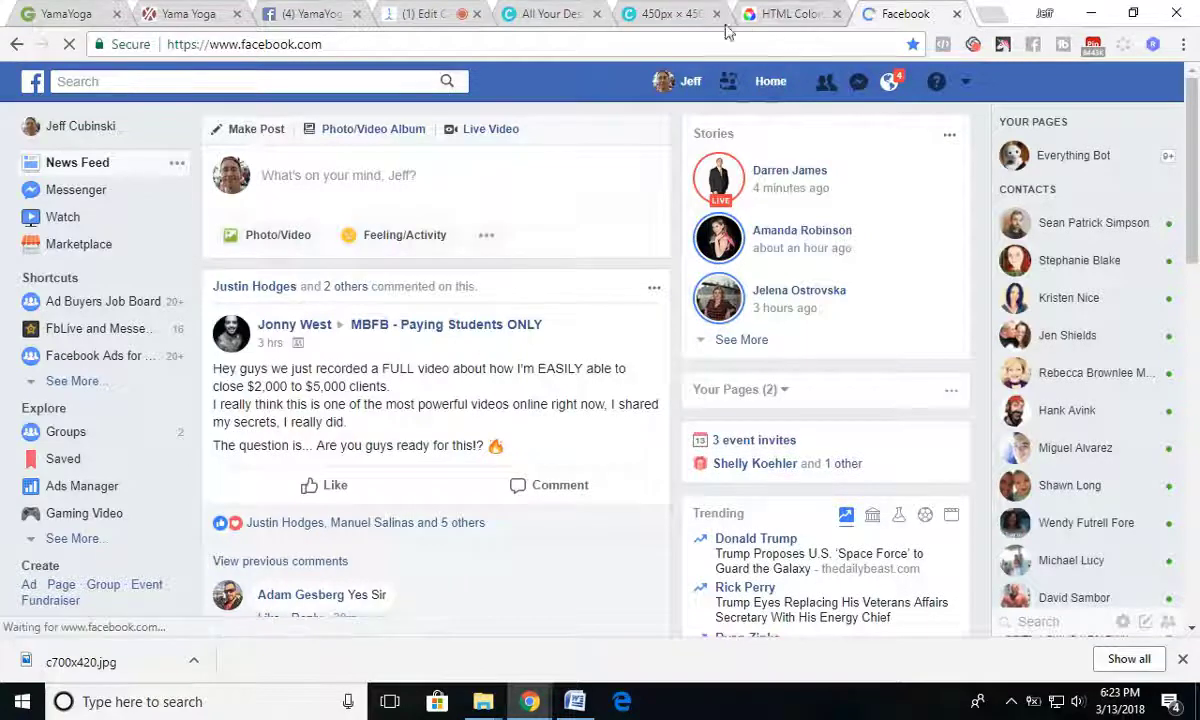
pyautogui.click(405, 14)
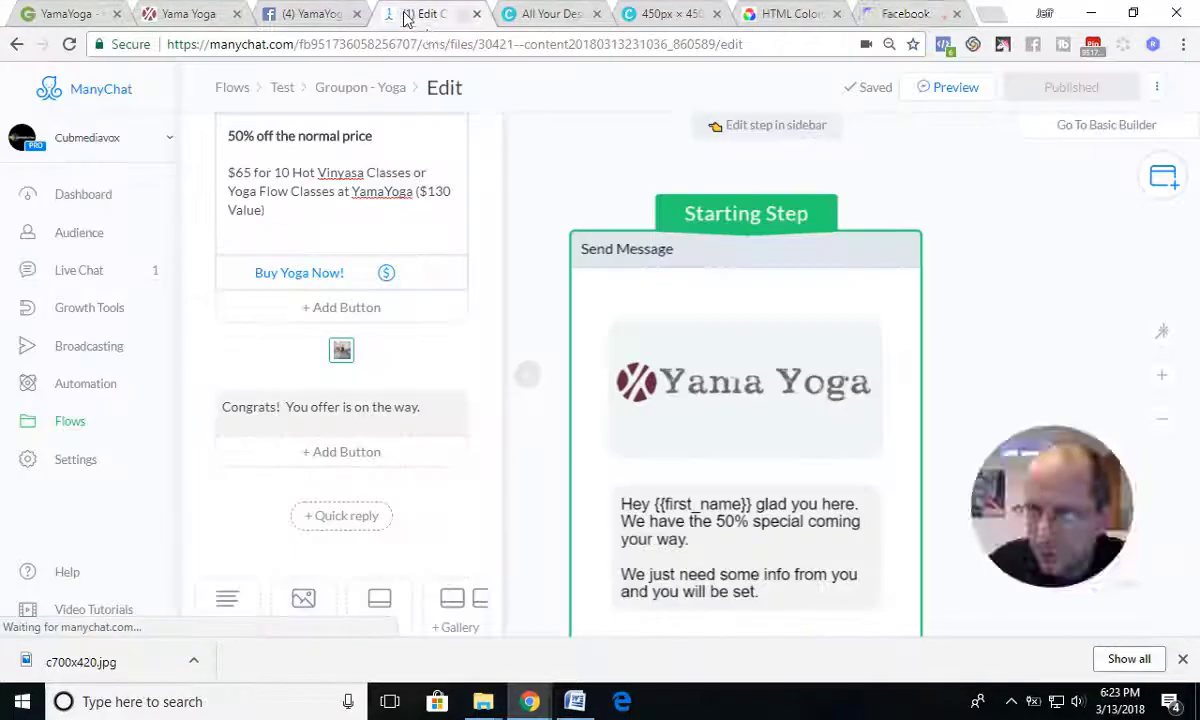
# - Send the flow preview to Messenger and review the Yama Yoga greeting and email question in the Facebook chat
pyautogui.click(950, 92)
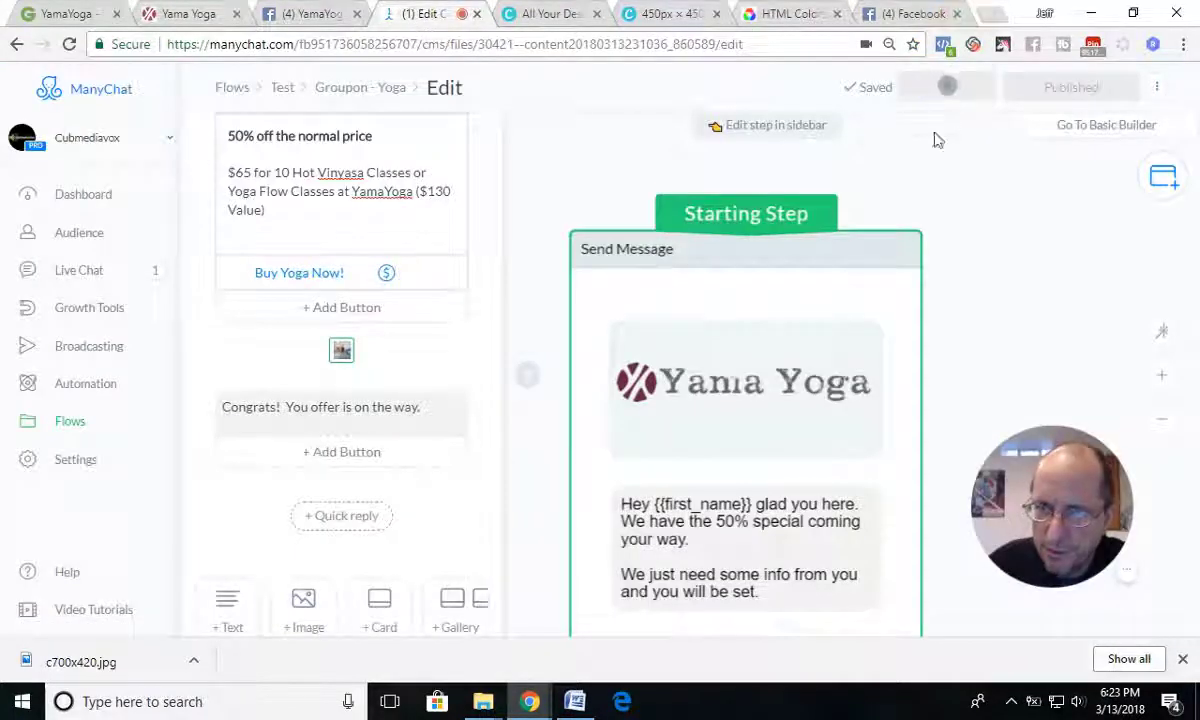
pyautogui.click(916, 16)
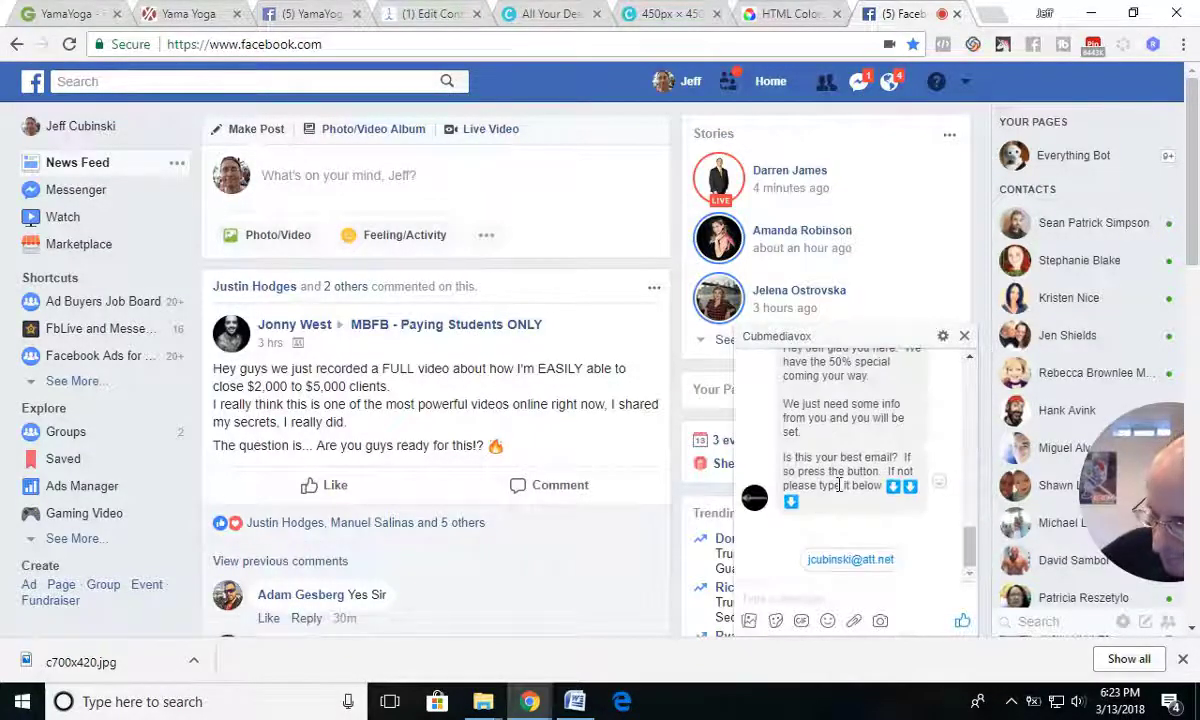
pyautogui.scroll(2, 838, 488)
pyautogui.scroll(2, 838, 490)
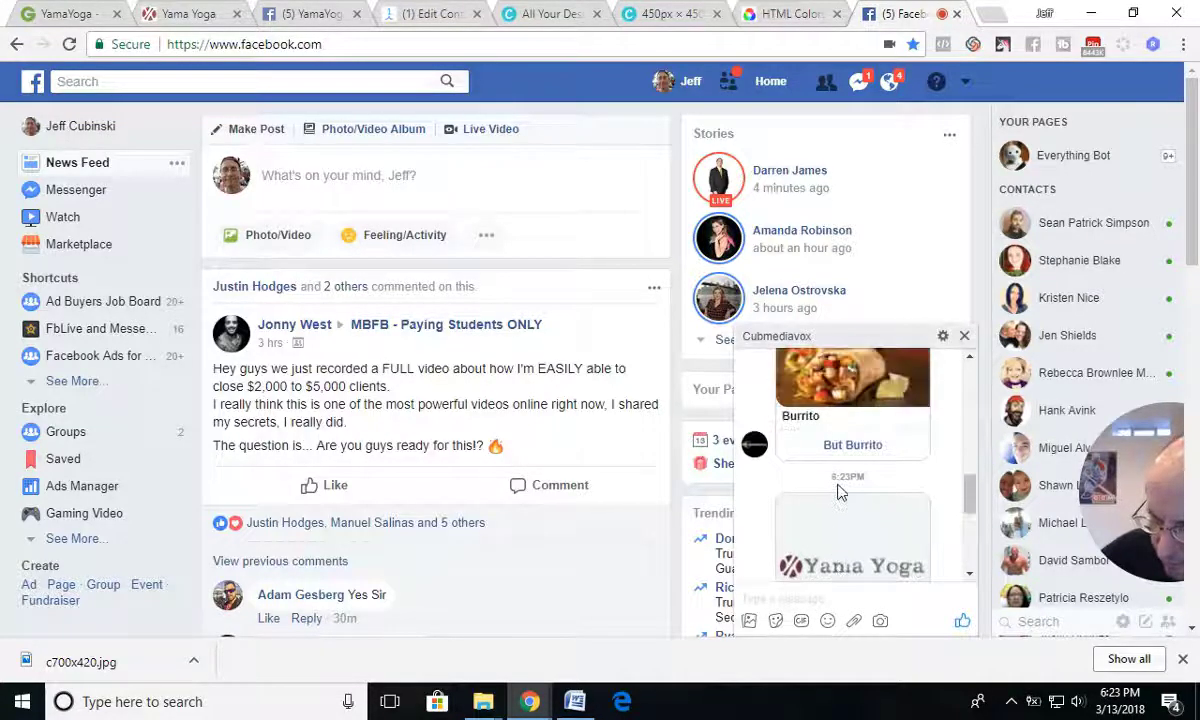
pyautogui.scroll(-6, 838, 490)
pyautogui.scroll(3, 838, 486)
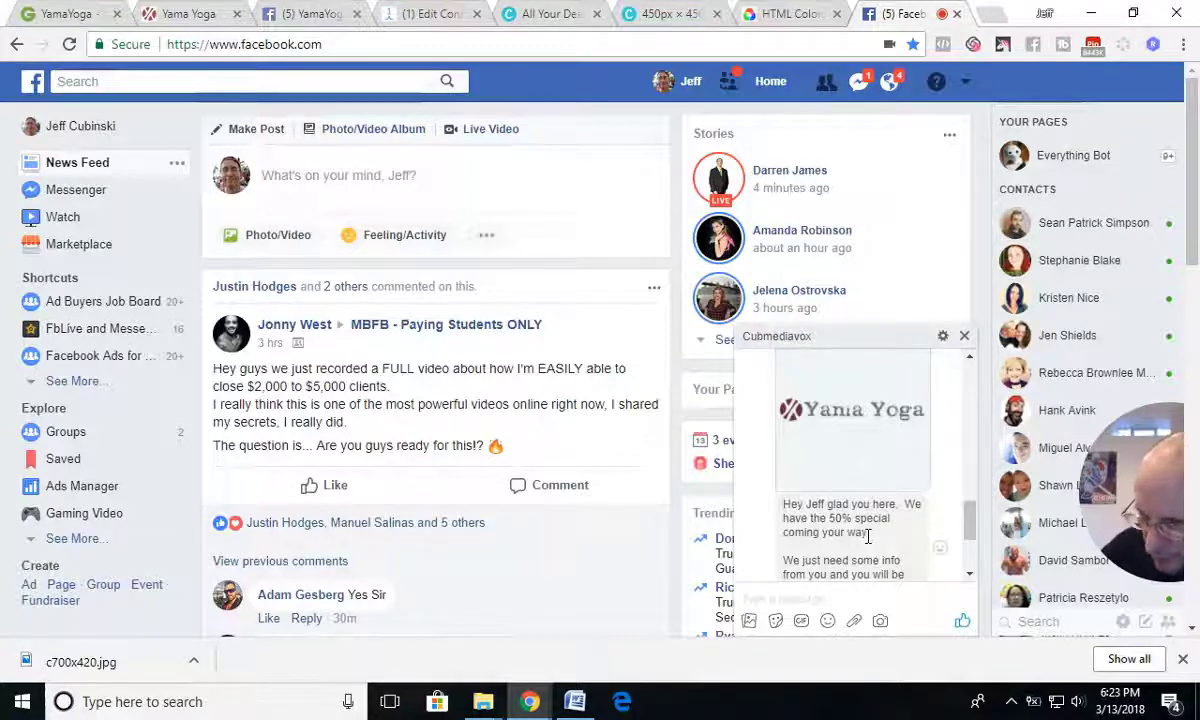
pyautogui.scroll(-3, 868, 536)
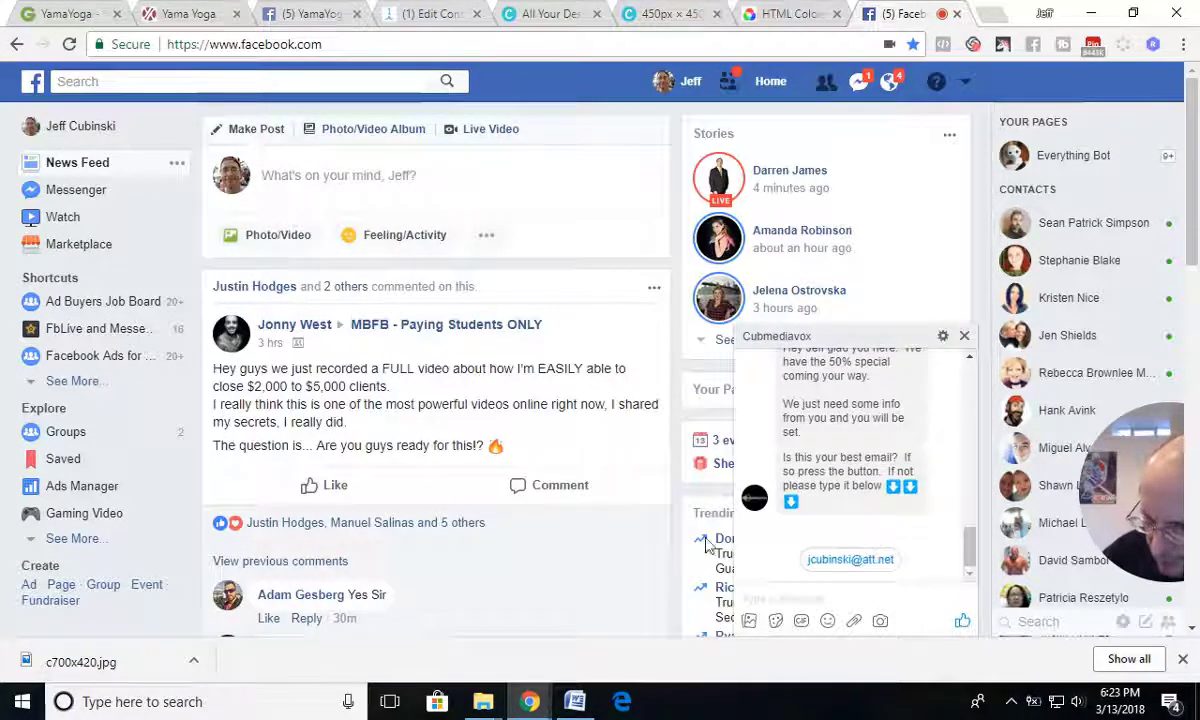
# - Answer the bot's email and phone number questions with the suggested replies and review the yoga offer card
pyautogui.click(845, 561)
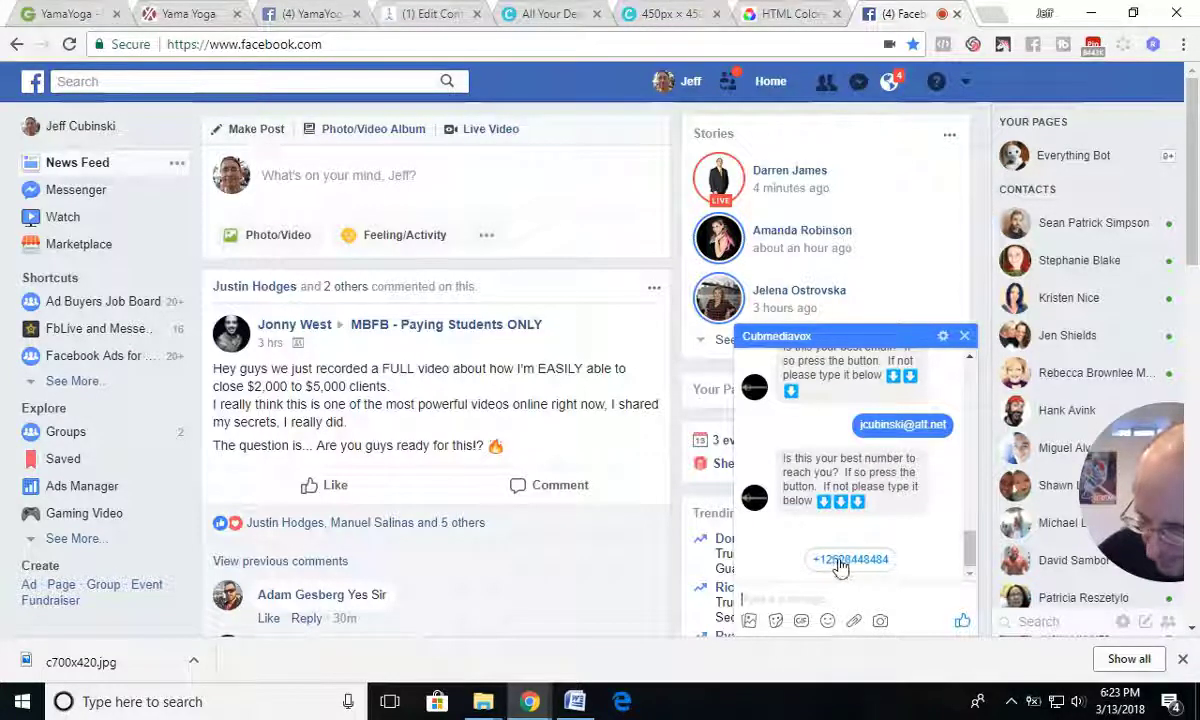
pyautogui.click(847, 564)
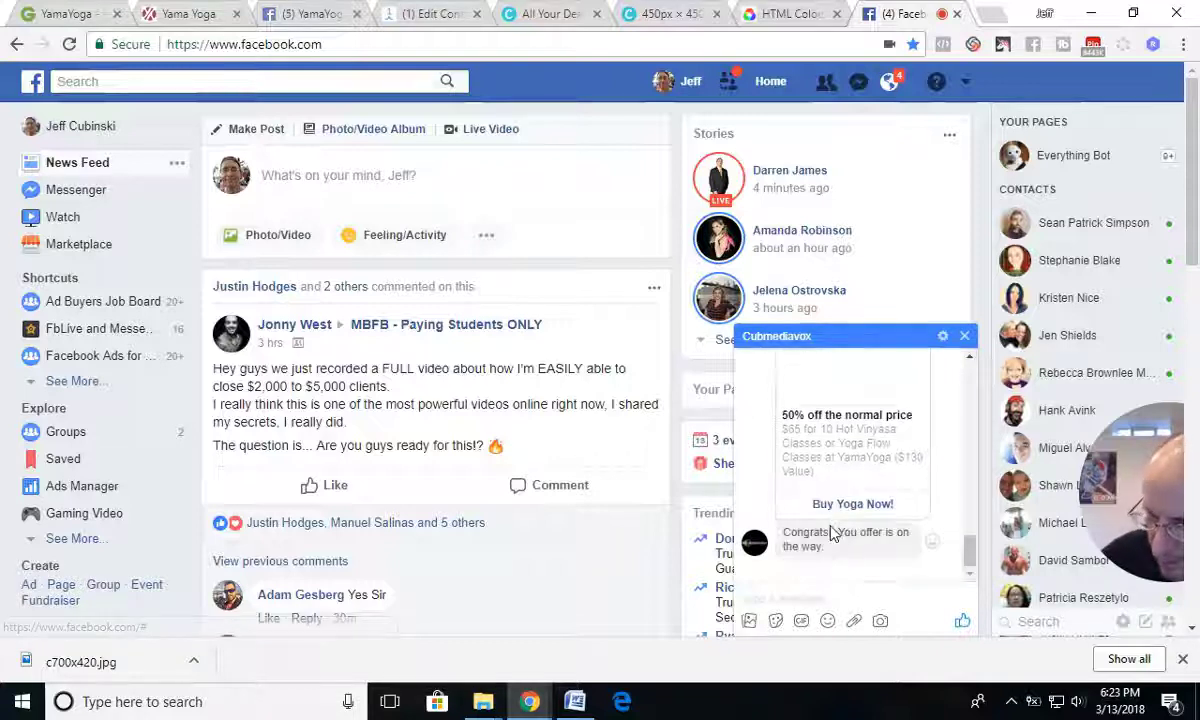
pyautogui.scroll(2, 892, 530)
pyautogui.scroll(-2, 892, 530)
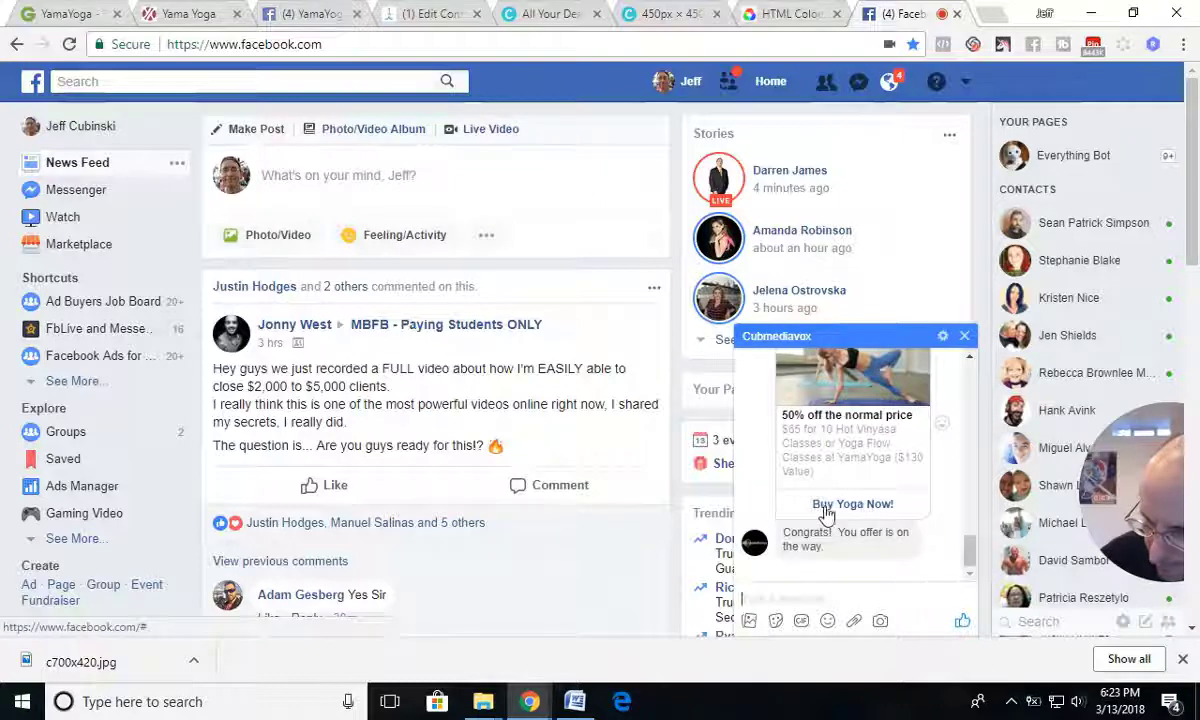
# - Open the Buy Yoga Now! checkout form, inspect its payment fields, and close it without paying
pyautogui.click(855, 507)
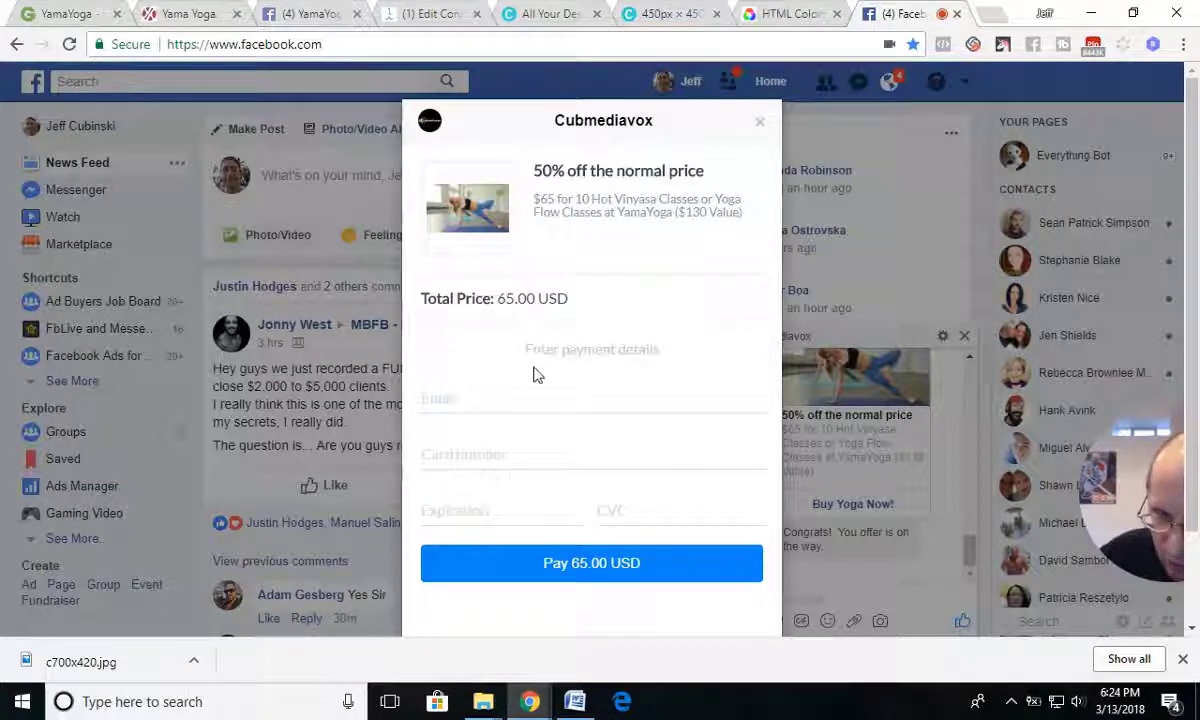
pyautogui.click(457, 405)
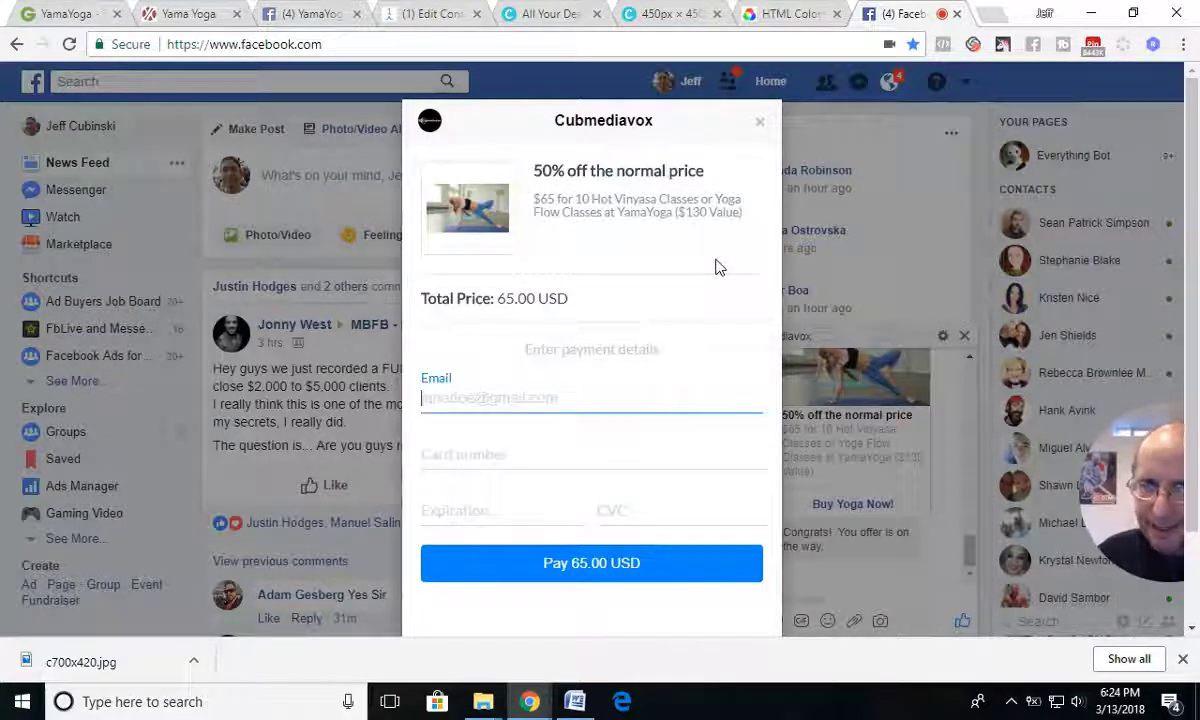
pyautogui.click(761, 128)
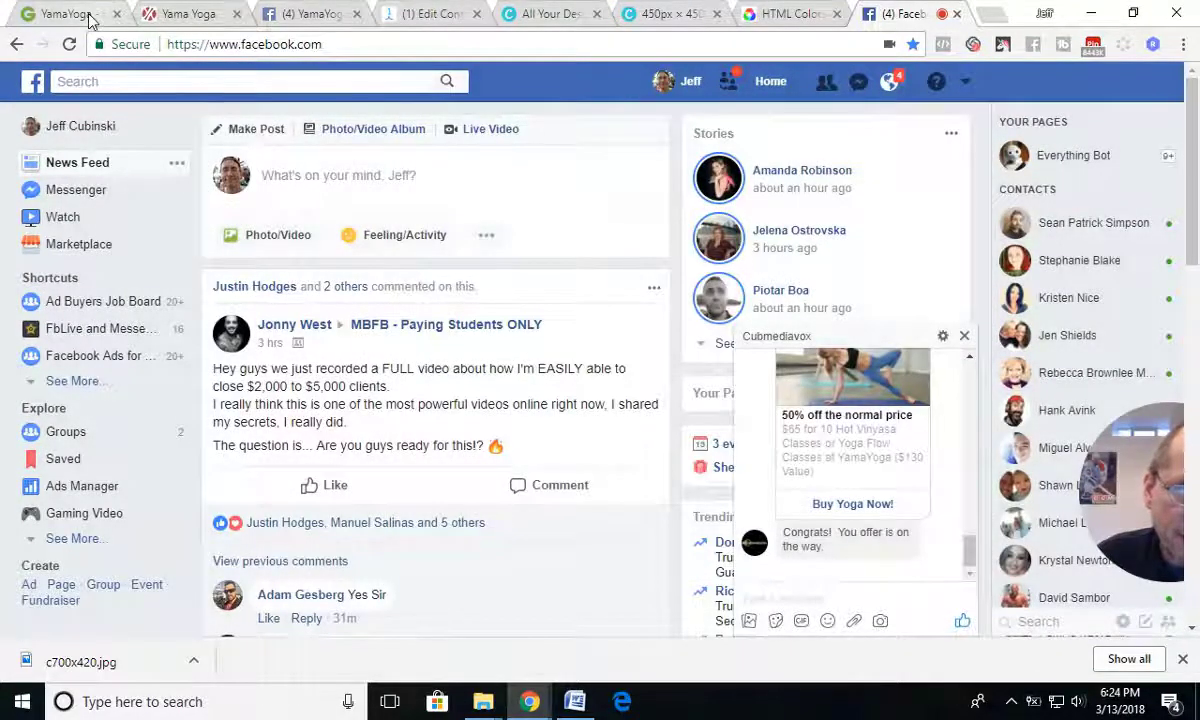
# - Compare the Groupon YamaYoga deal page with the Messenger offer card and return to the ManyChat flow
pyautogui.click(88, 15)
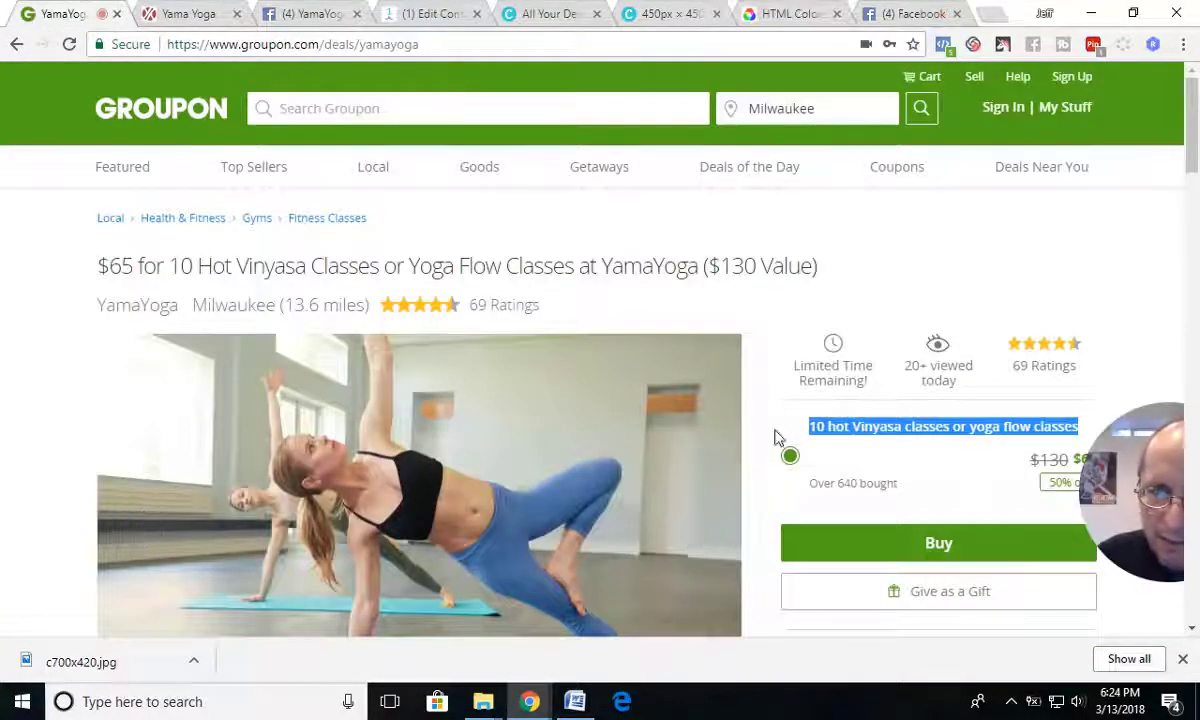
pyautogui.click(884, 16)
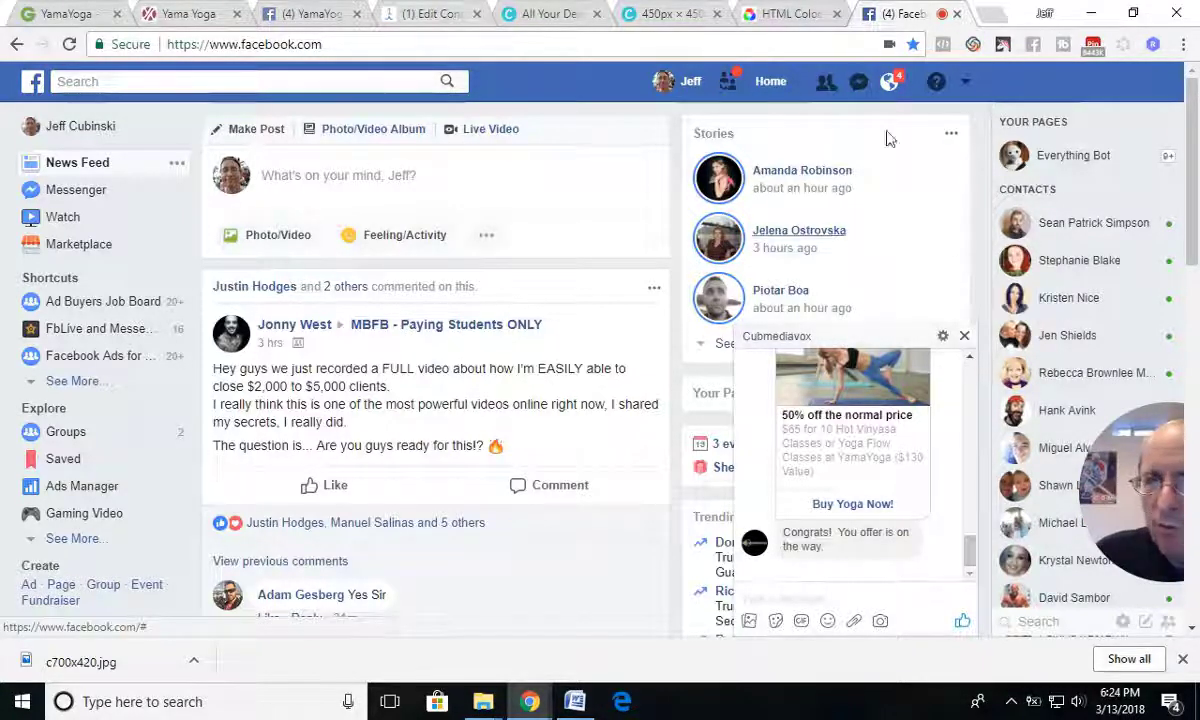
pyautogui.click(428, 22)
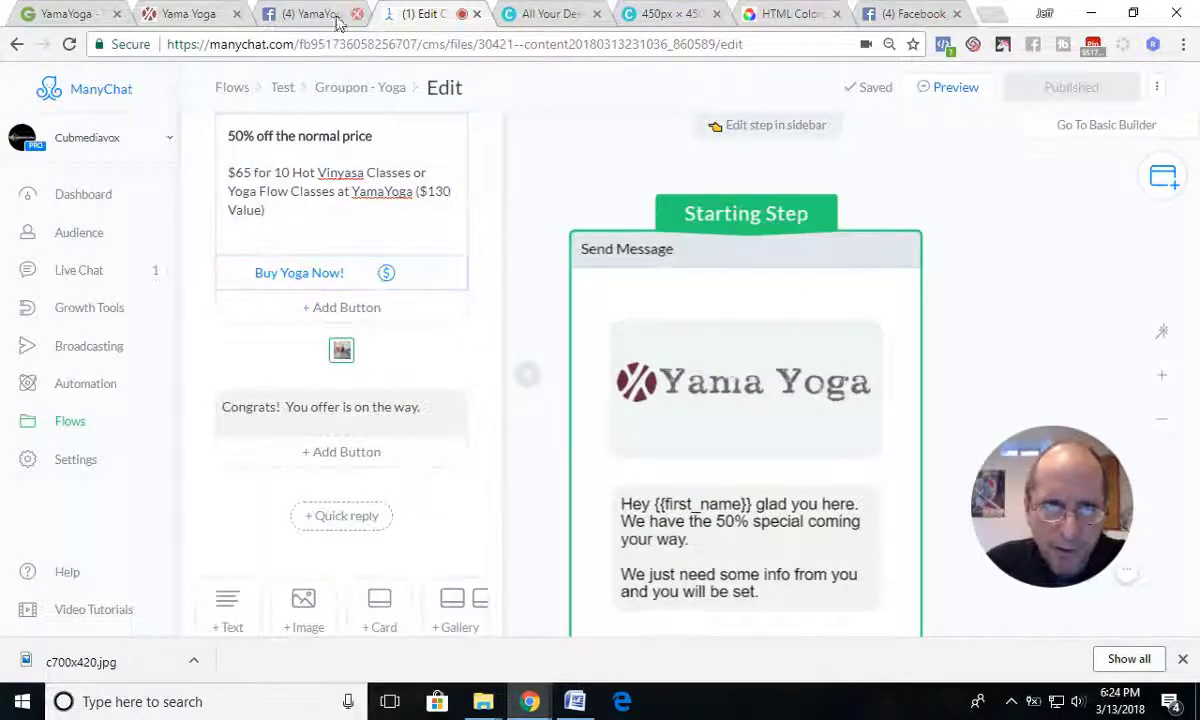
# - Look through the YamaYoga Facebook page's photos, upcoming events, videos, and posts
pyautogui.click(303, 19)
pyautogui.scroll(-6, 437, 418)
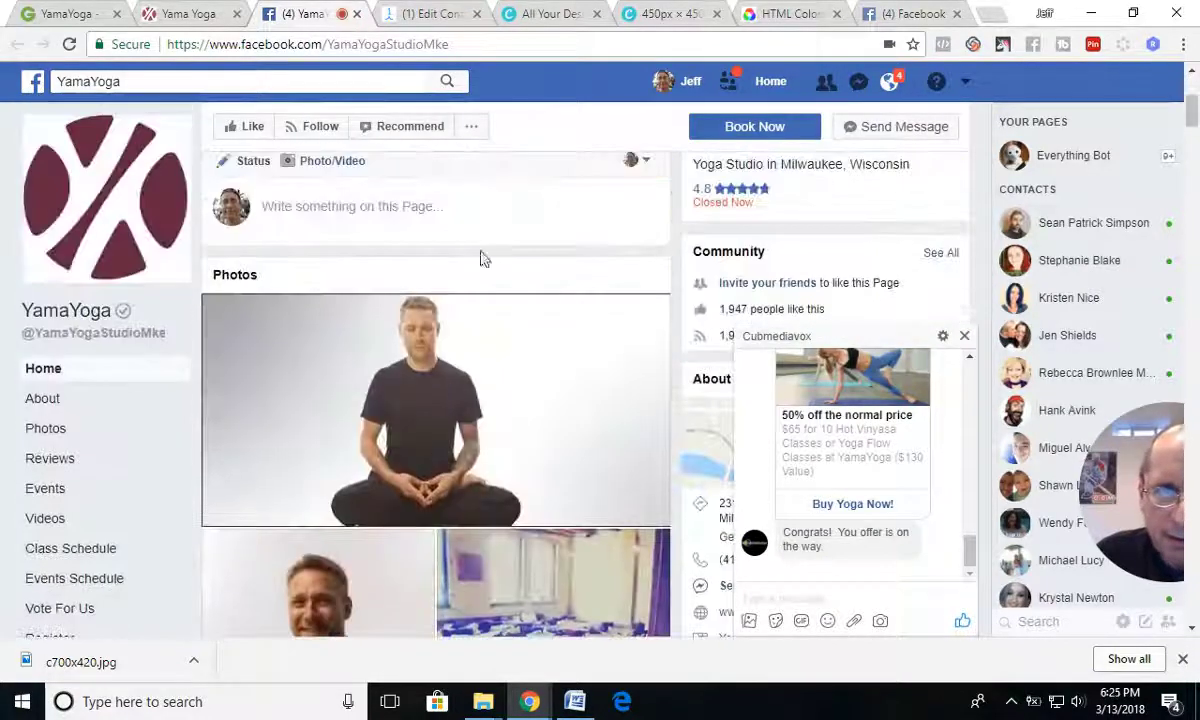
pyautogui.scroll(-6, 400, 510)
pyautogui.scroll(-3, 410, 530)
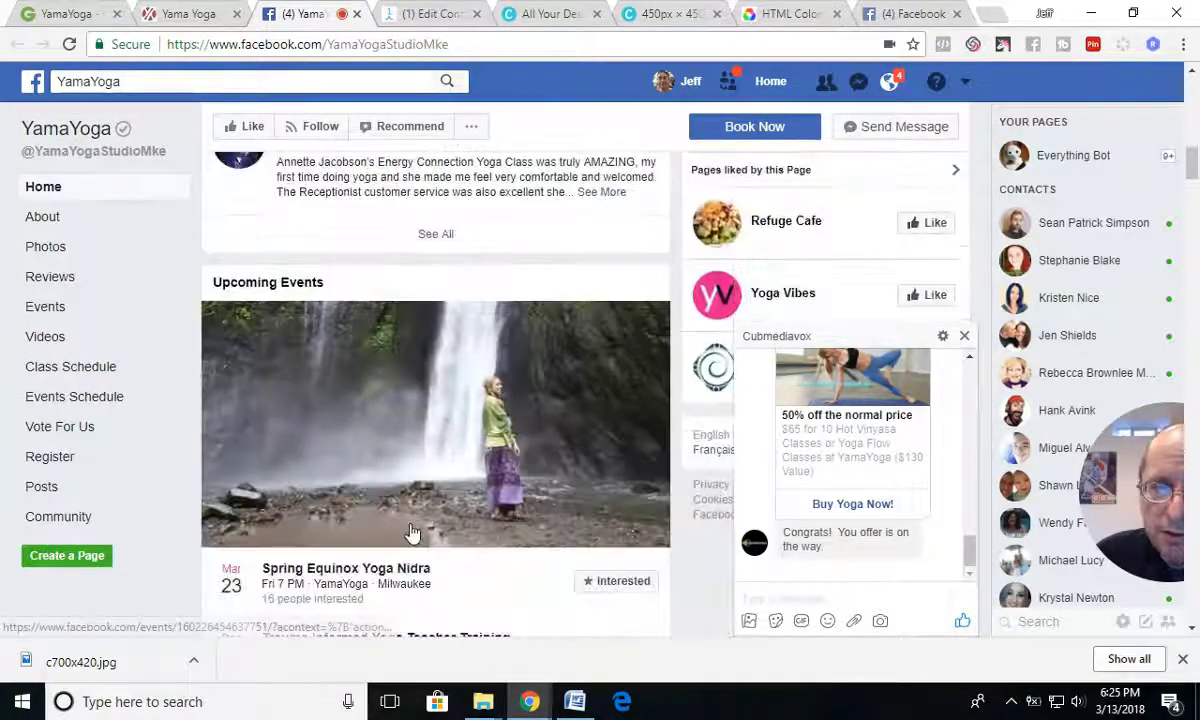
pyautogui.scroll(-3, 412, 533)
pyautogui.scroll(-2, 412, 533)
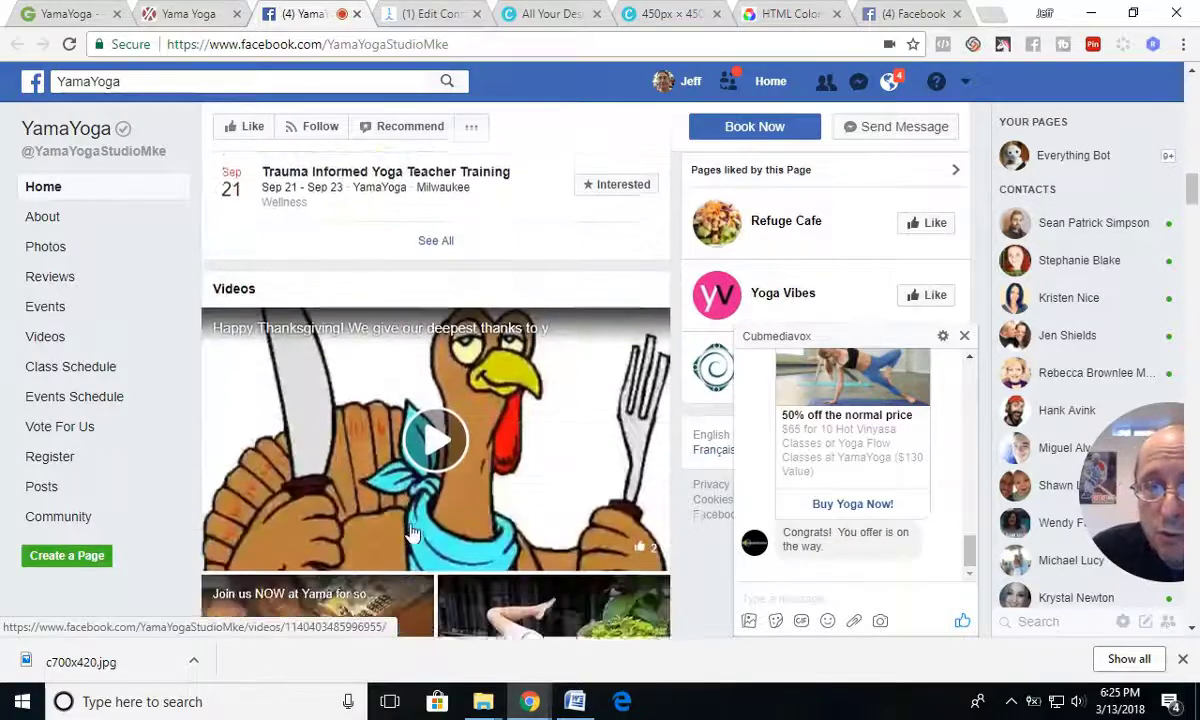
pyautogui.scroll(-4, 447, 497)
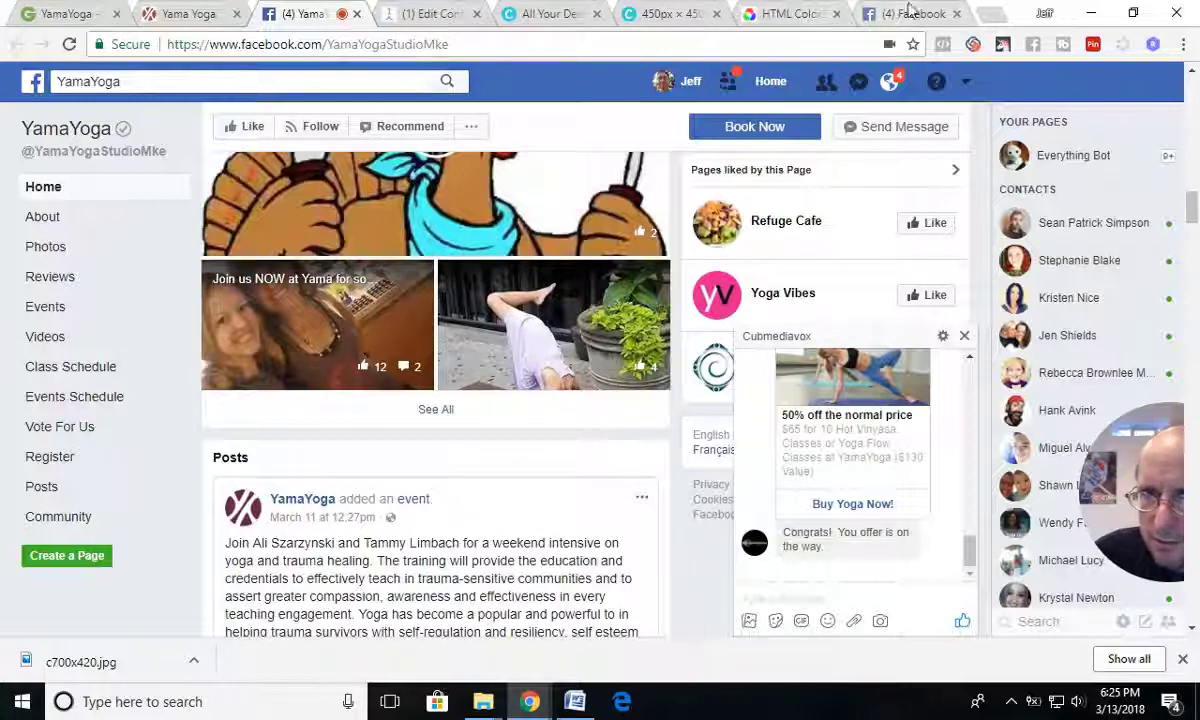
# - Open Facebook in a new browser tab and go to the Everything Bot page's home view
pyautogui.click(990, 14)
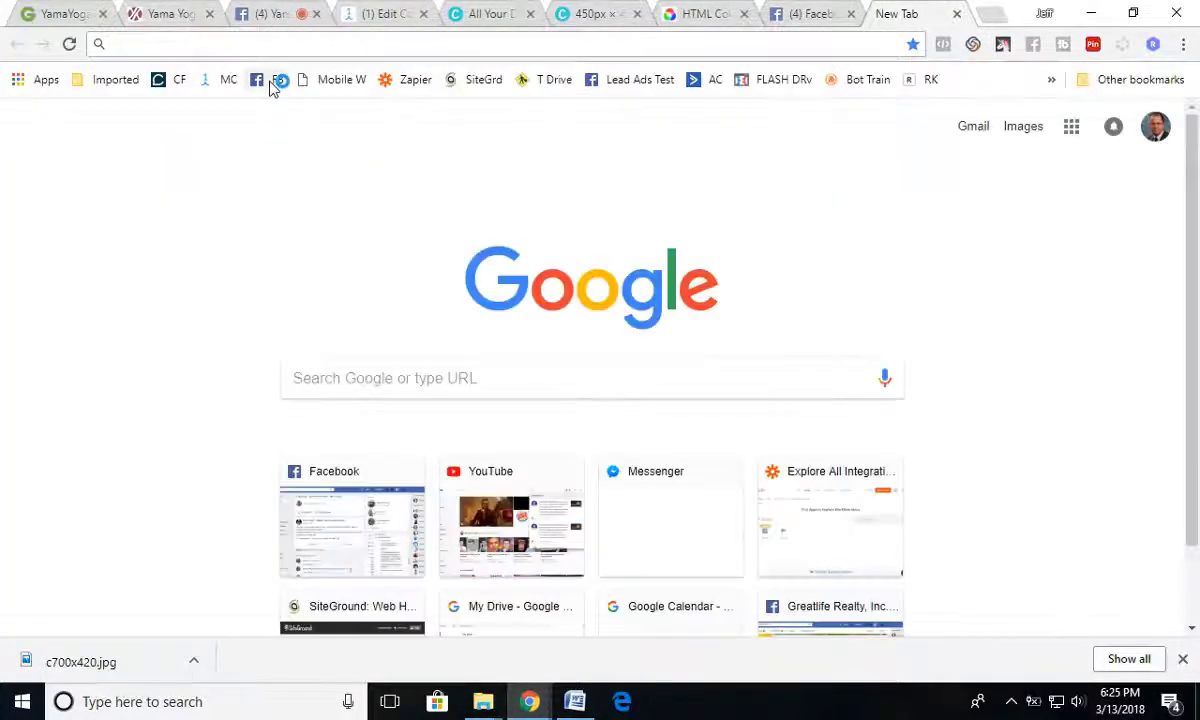
pyautogui.click(270, 80)
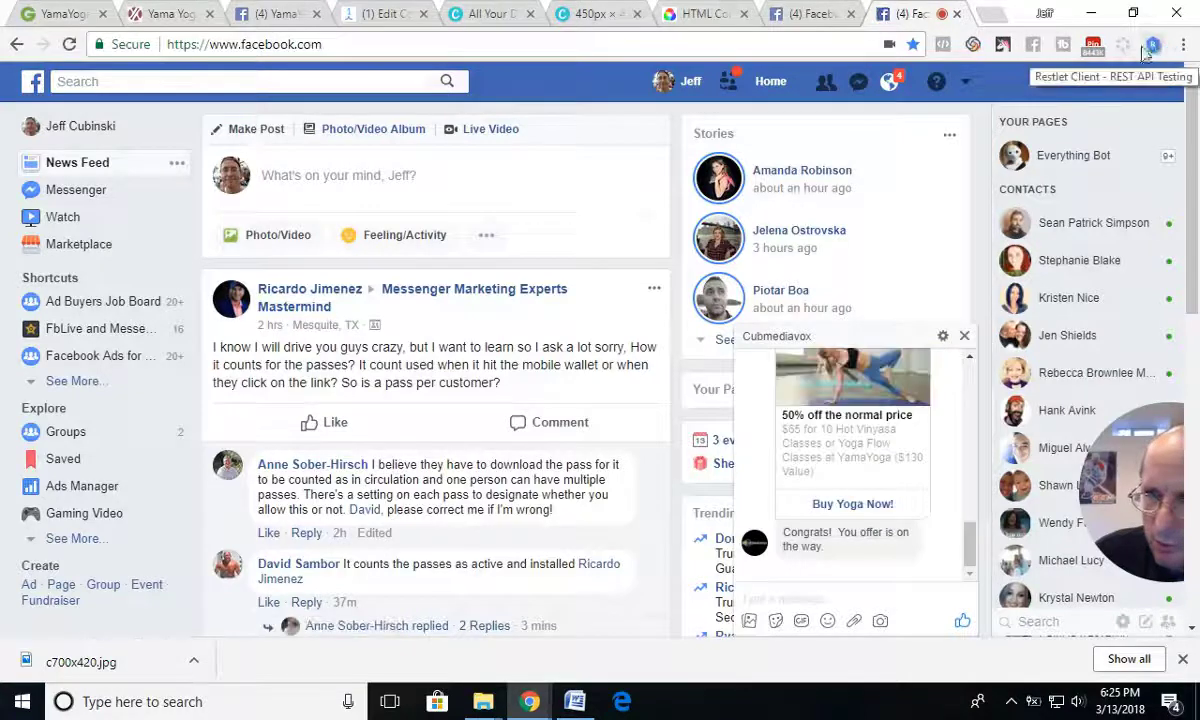
pyautogui.click(966, 81)
pyautogui.click(1062, 155)
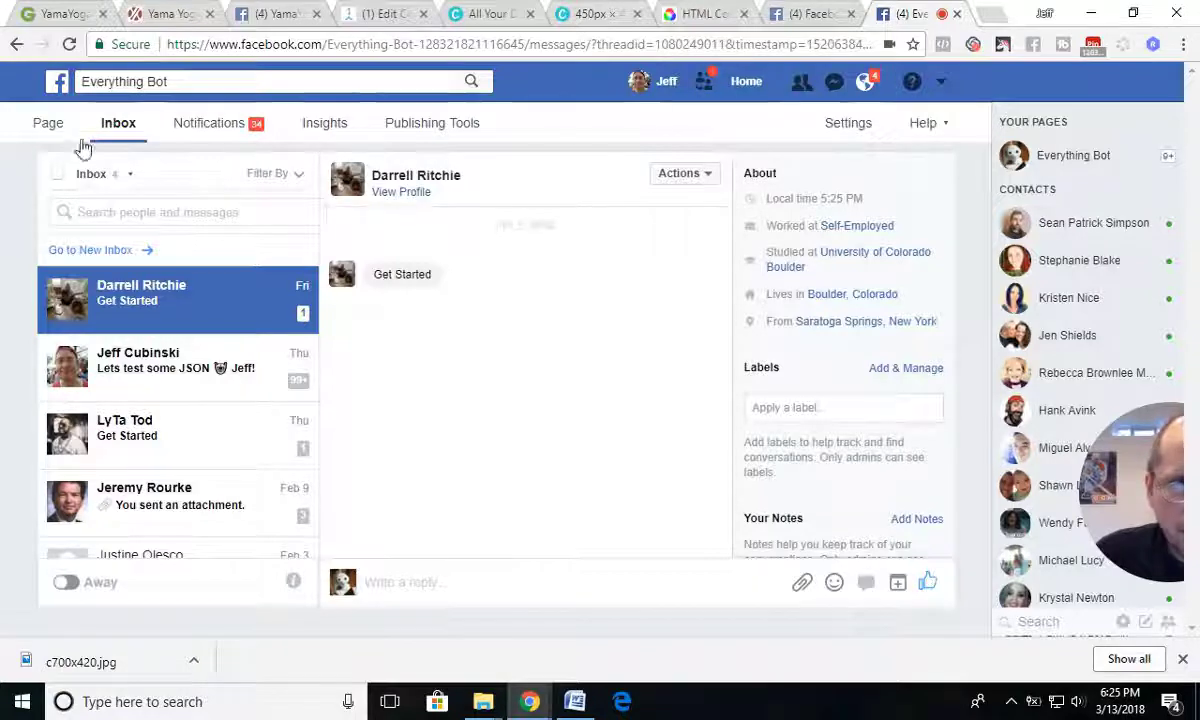
pyautogui.click(47, 122)
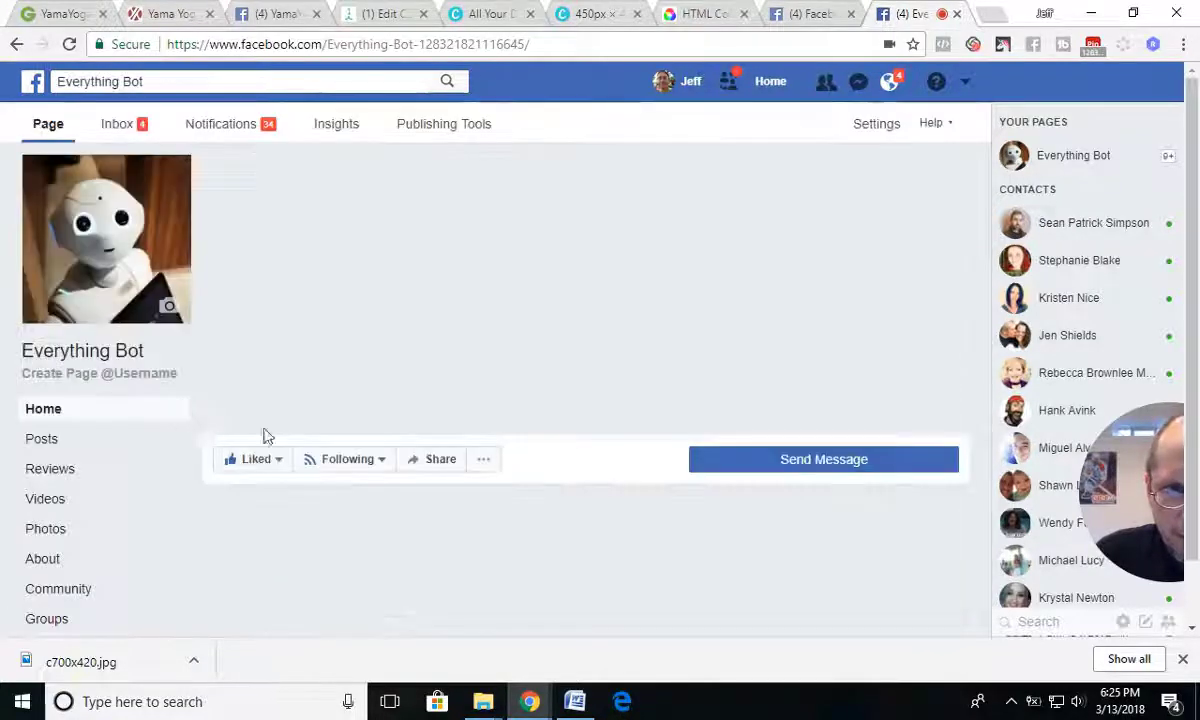
pyautogui.click(335, 458)
# - Start a new post on the Everything Bot page with the headline "Attention Milwaukee!" followed by a new line
pyautogui.scroll(-1, 385, 495)
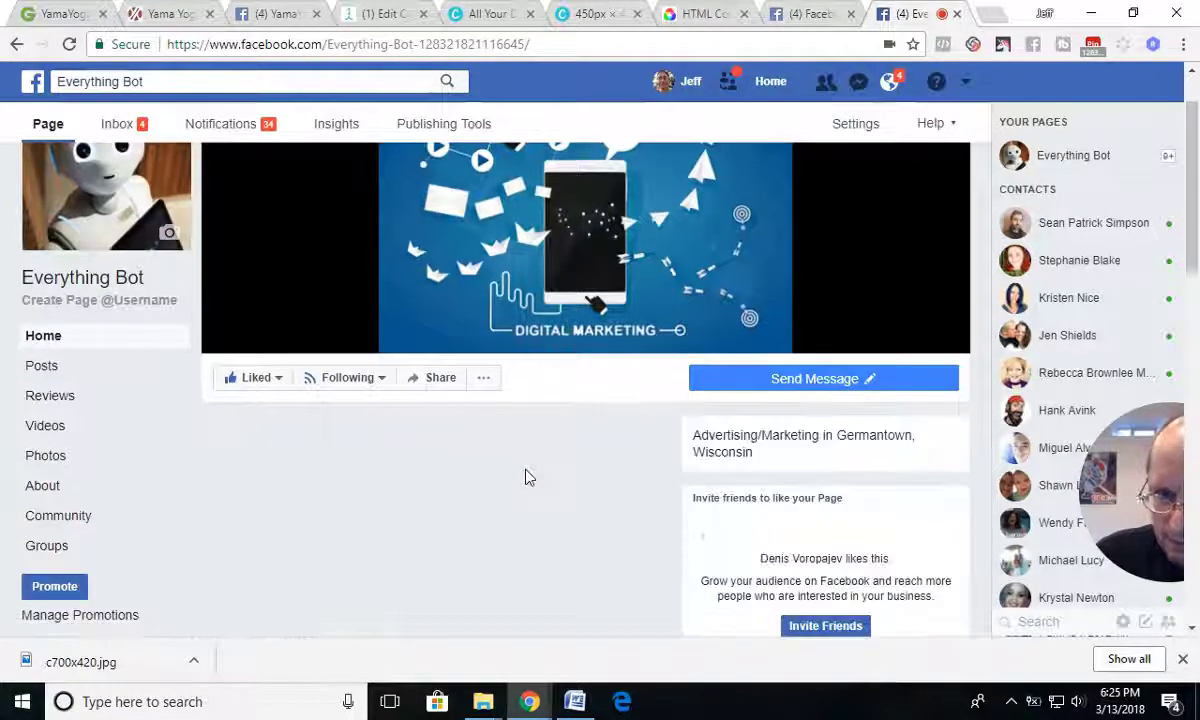
pyautogui.scroll(-2, 425, 440)
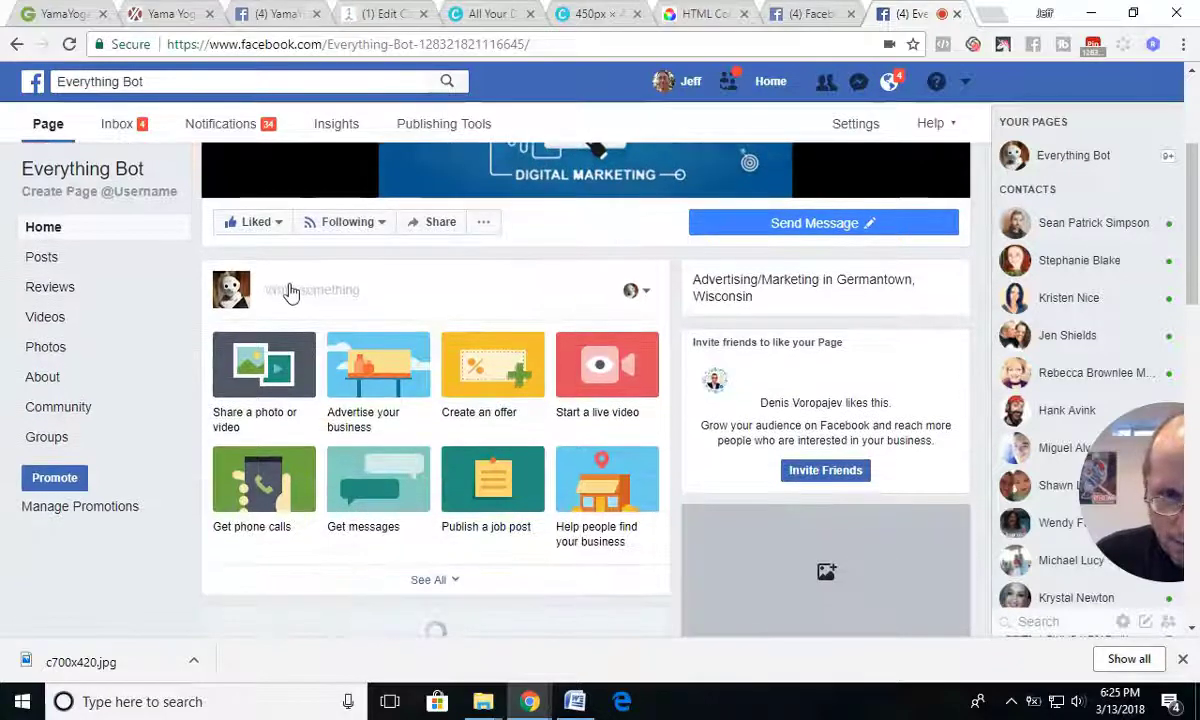
pyautogui.click(287, 290)
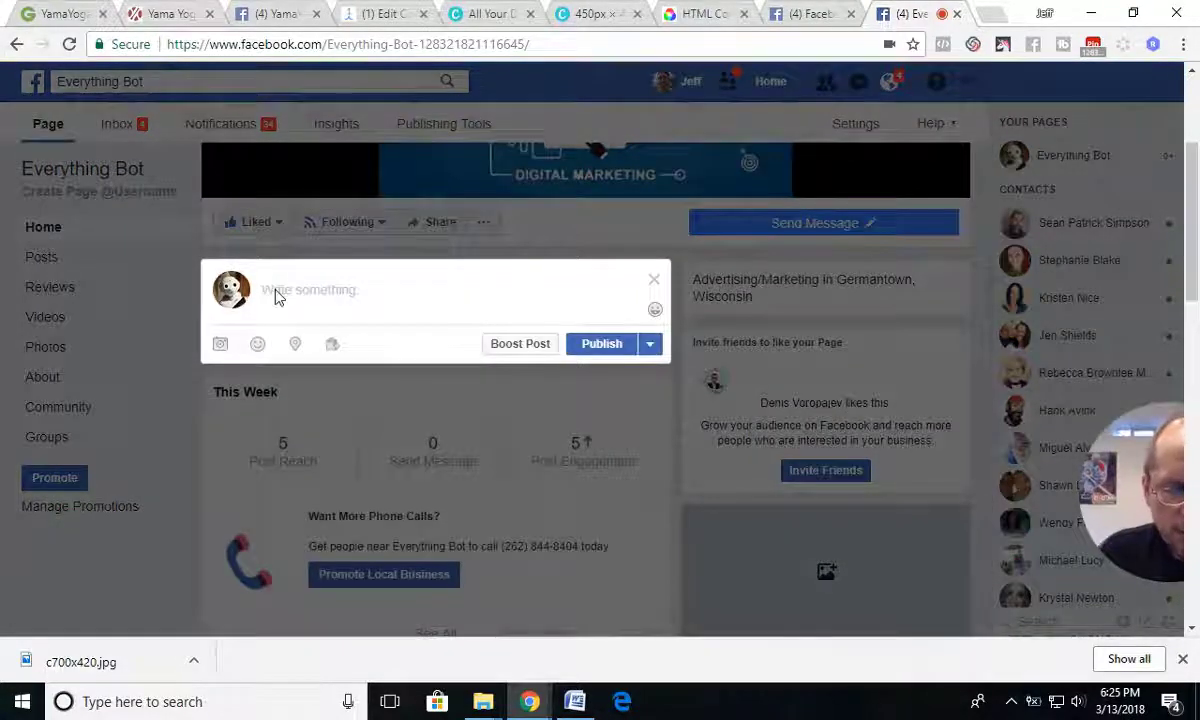
pyautogui.write('Atta')
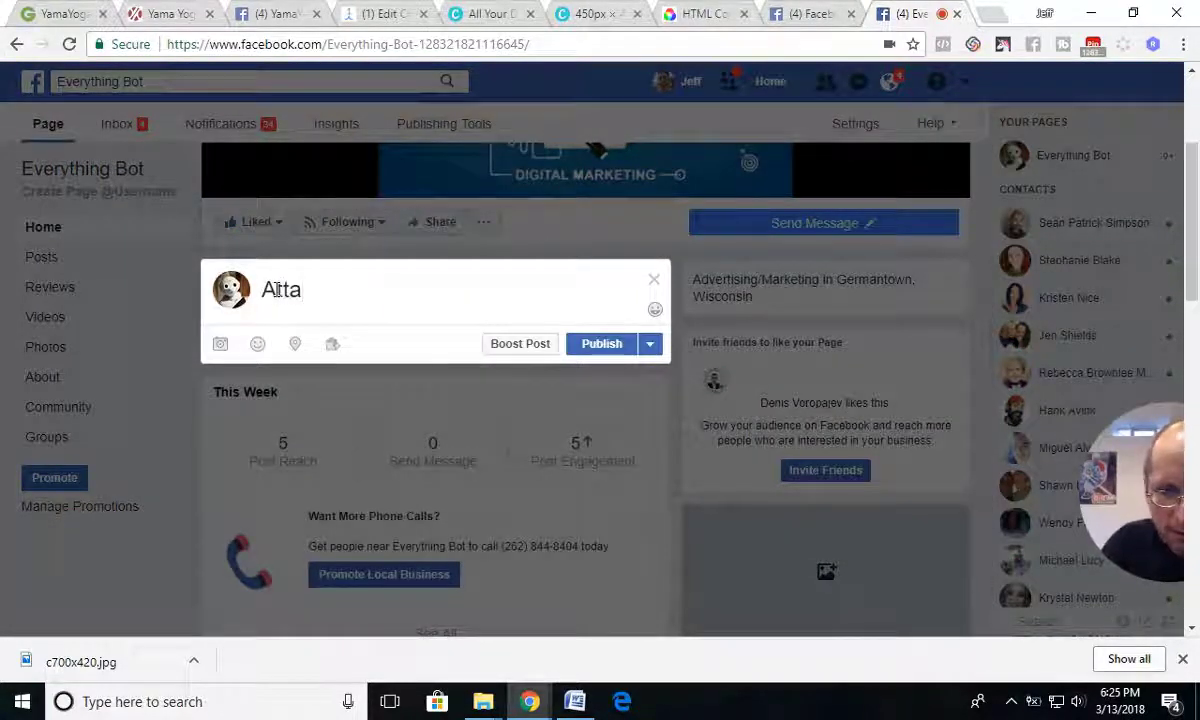
pyautogui.press('BackSpace')
pyautogui.write('enttion Milwaukee!')
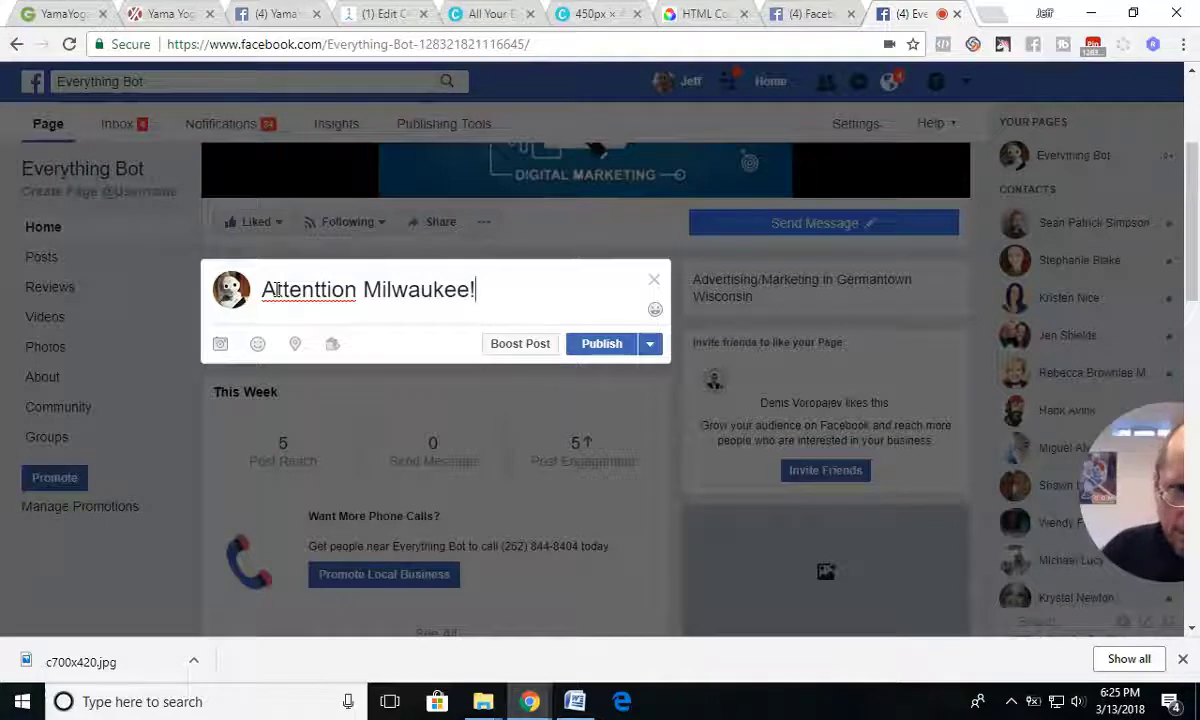
pyautogui.click(323, 289)
pyautogui.press('BackSpace')
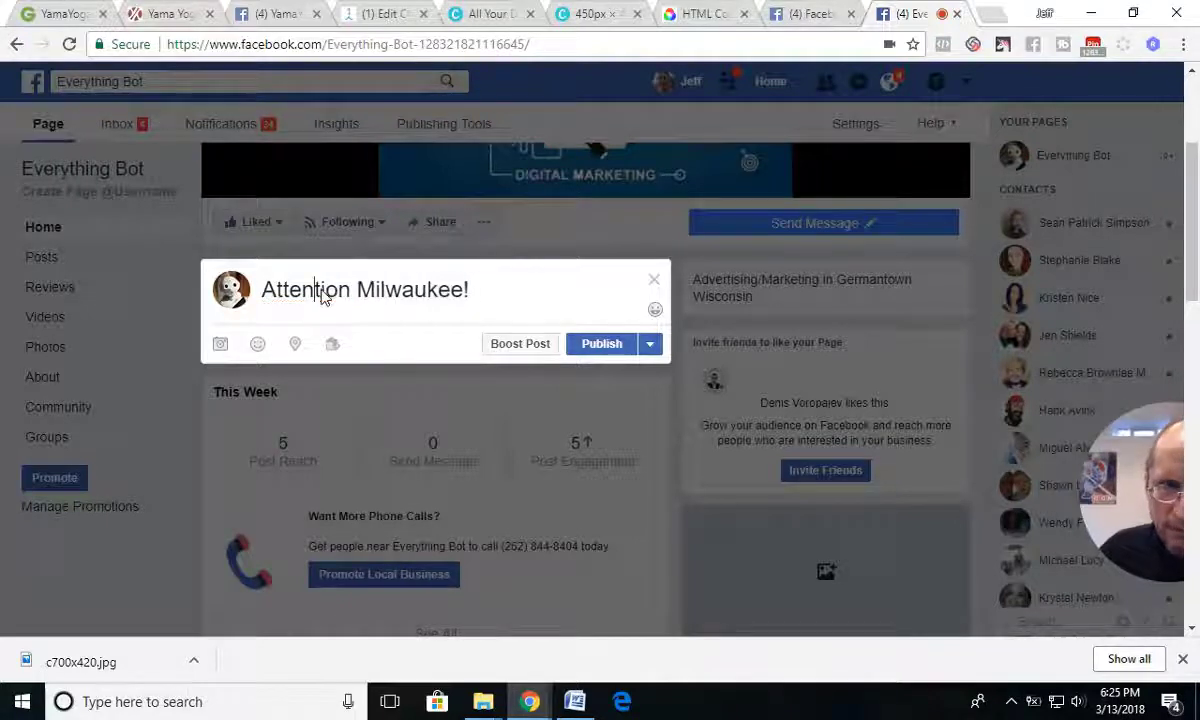
pyautogui.click(479, 287)
pyautogui.press('Return')
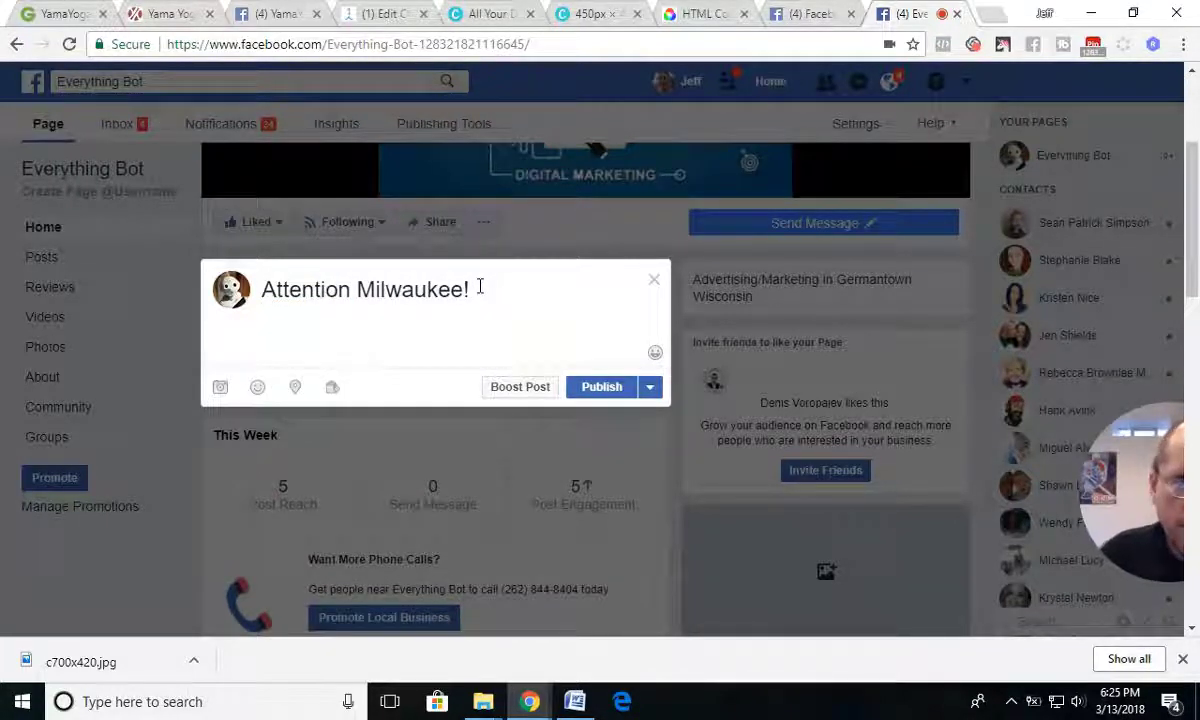
# - Copy the class description paragraph under The Deal on the Groupon page and return to the Everything Bot post draft
pyautogui.click(75, 17)
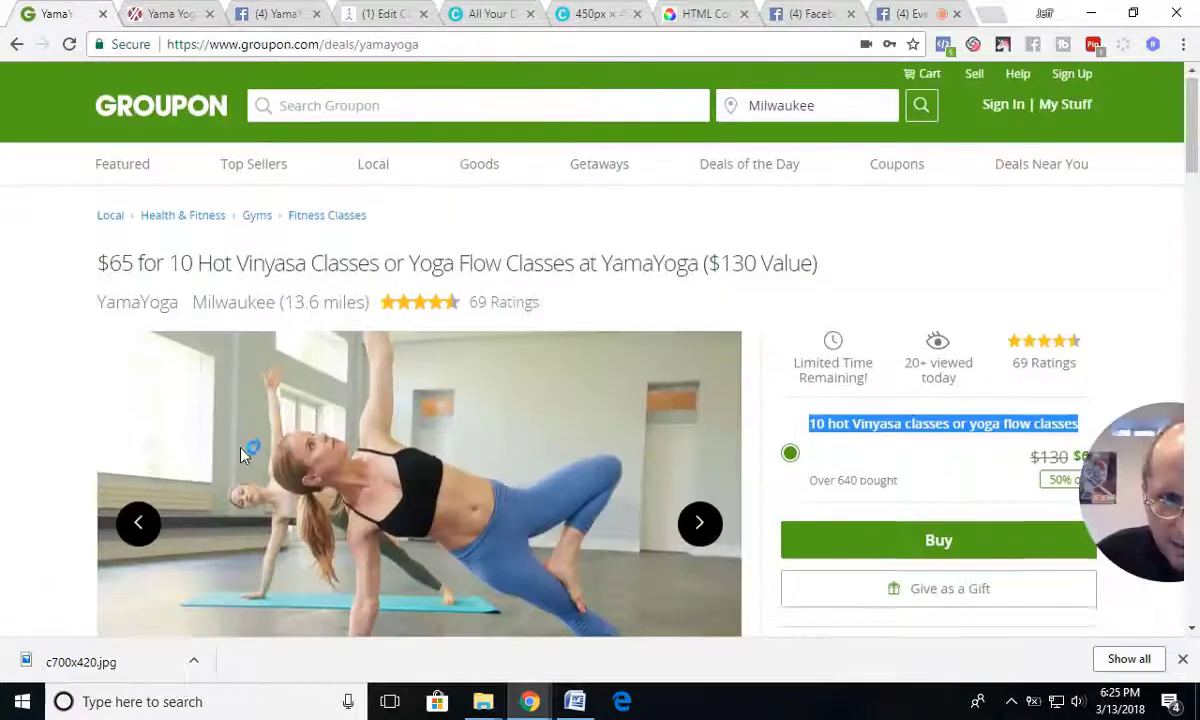
pyautogui.scroll(-5, 240, 440)
pyautogui.scroll(-4, 243, 455)
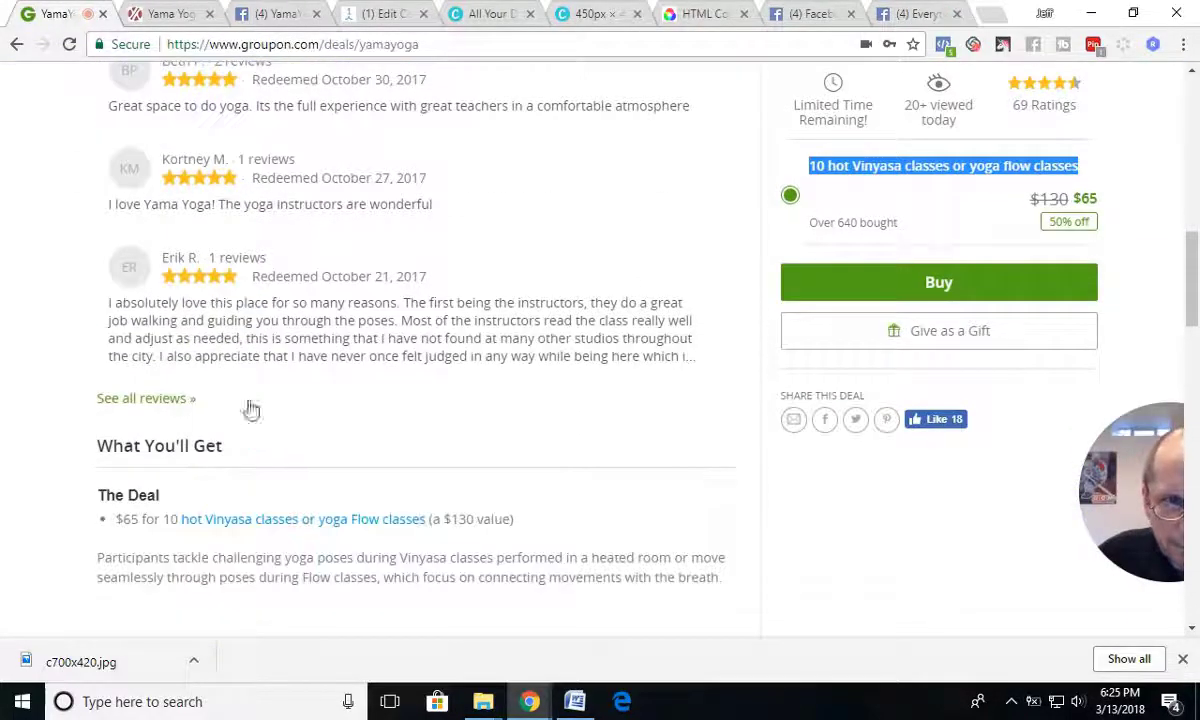
pyautogui.scroll(-2, 212, 348)
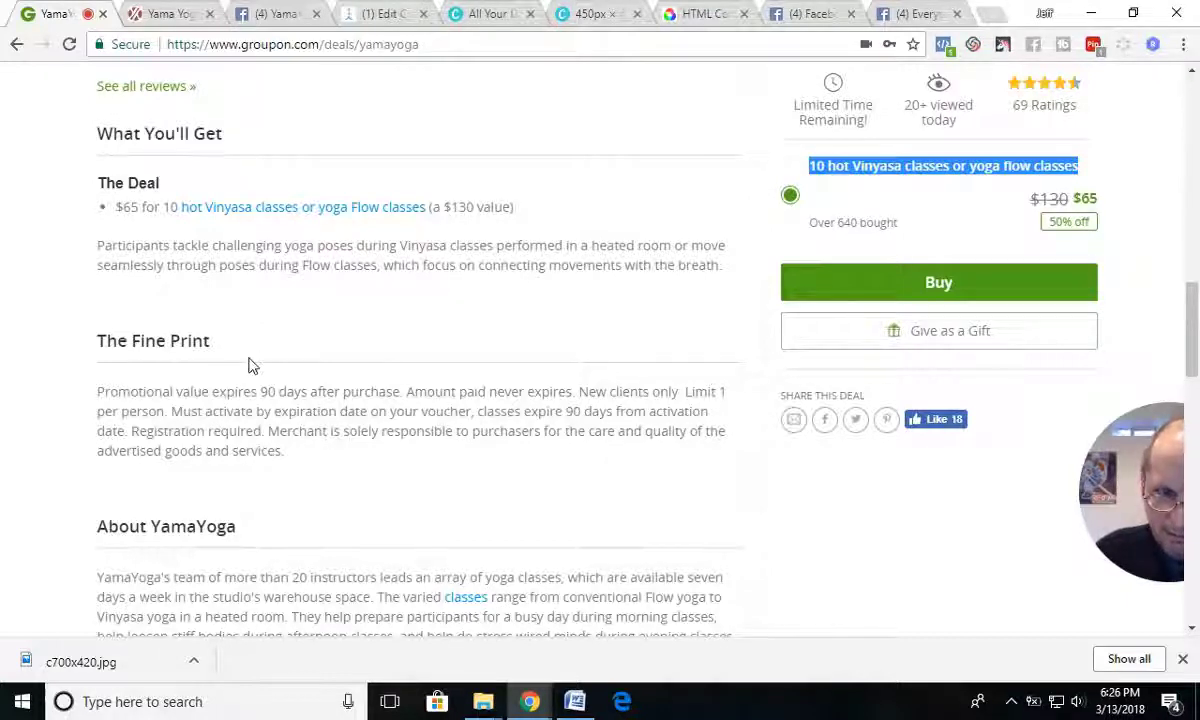
pyautogui.scroll(-3, 250, 366)
pyautogui.scroll(3, 240, 270)
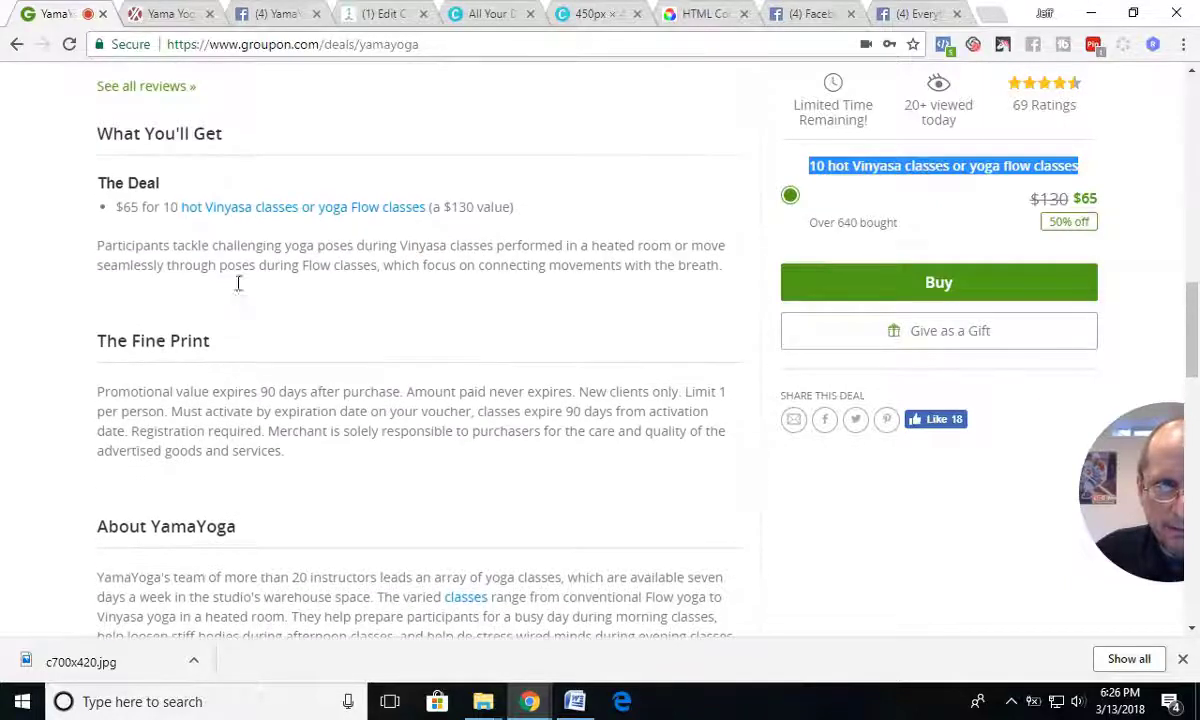
pyautogui.moveTo(98, 246); pyautogui.dragTo(727, 268)
pyautogui.hotkey('ctrl', 'c')
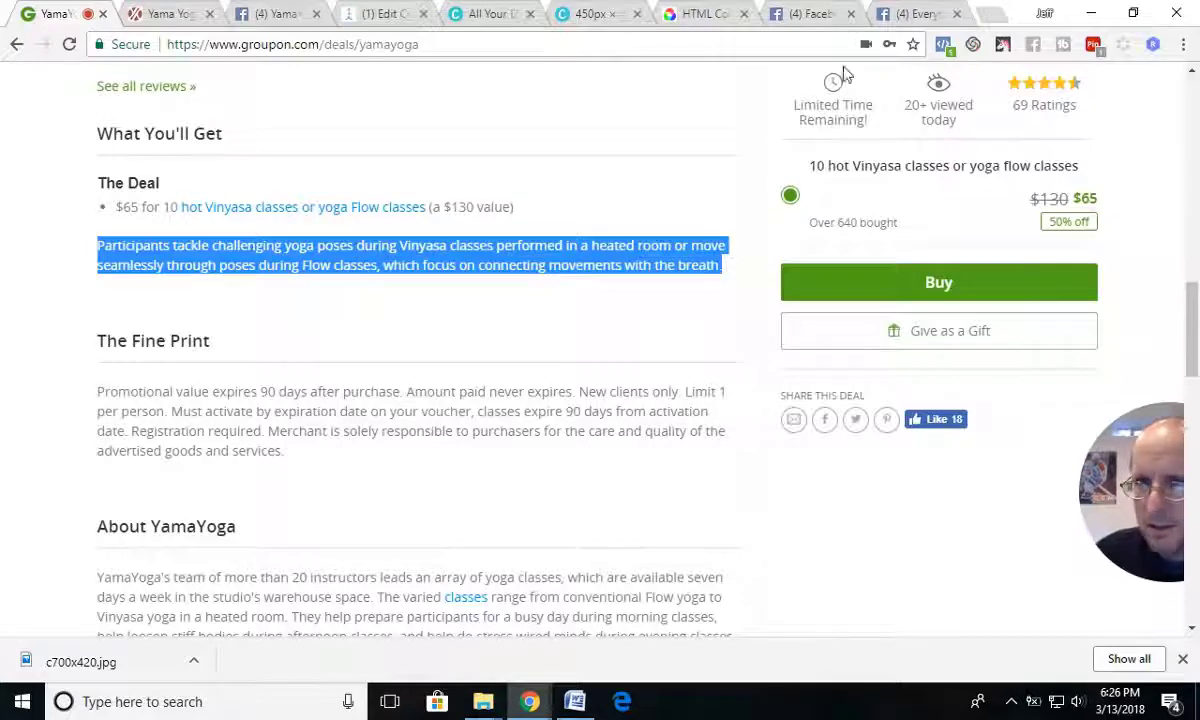
pyautogui.click(903, 16)
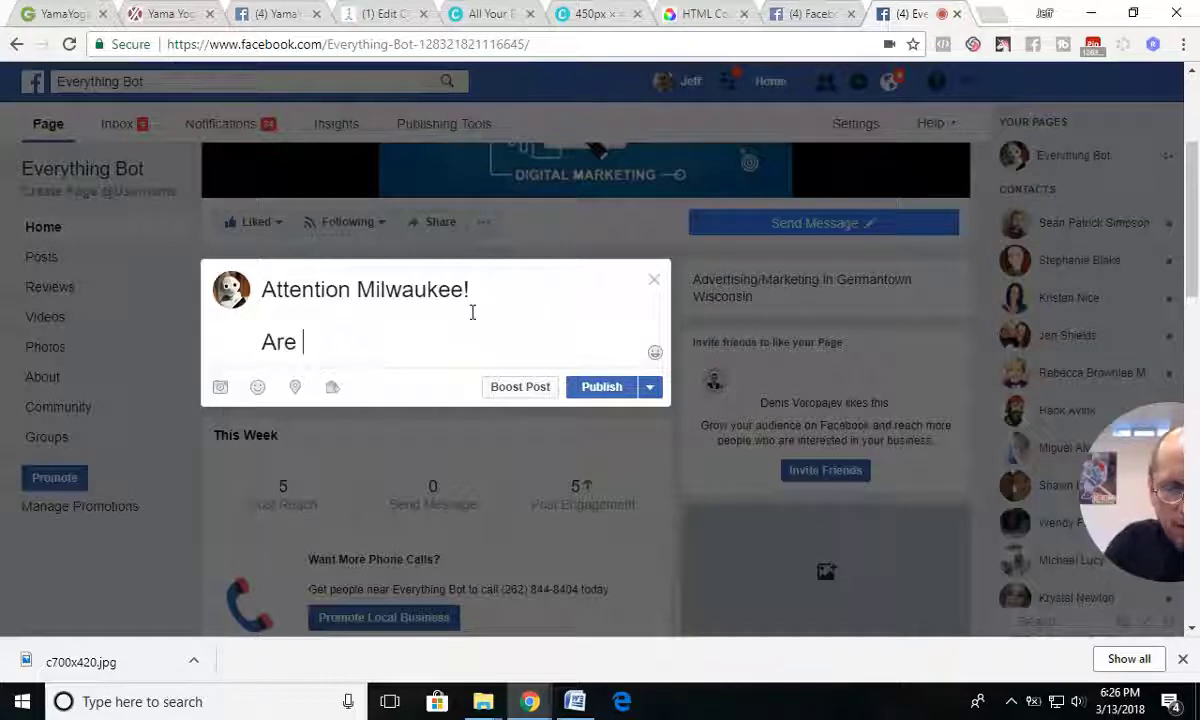
# - Add the question "Are you looking for a great deal on yoga classes?" to the post draft, followed by a new line
pyautogui.write('you looking for a great')
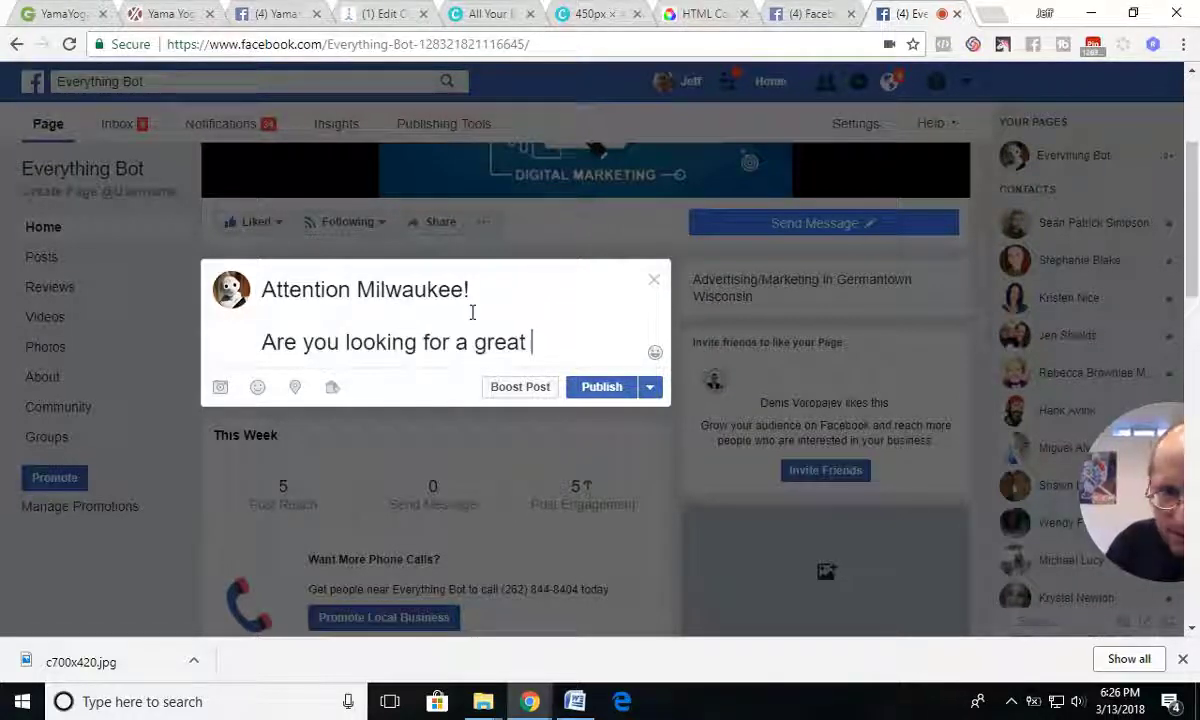
pyautogui.write(' deal ')
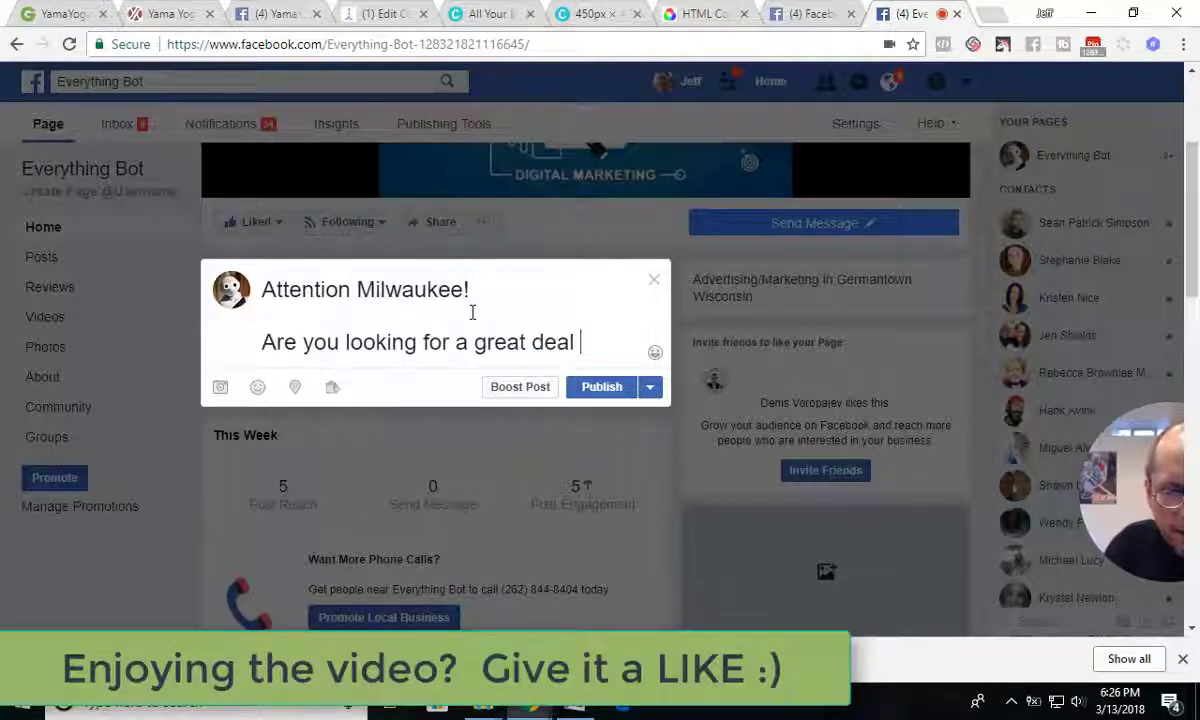
pyautogui.write('on yoag')
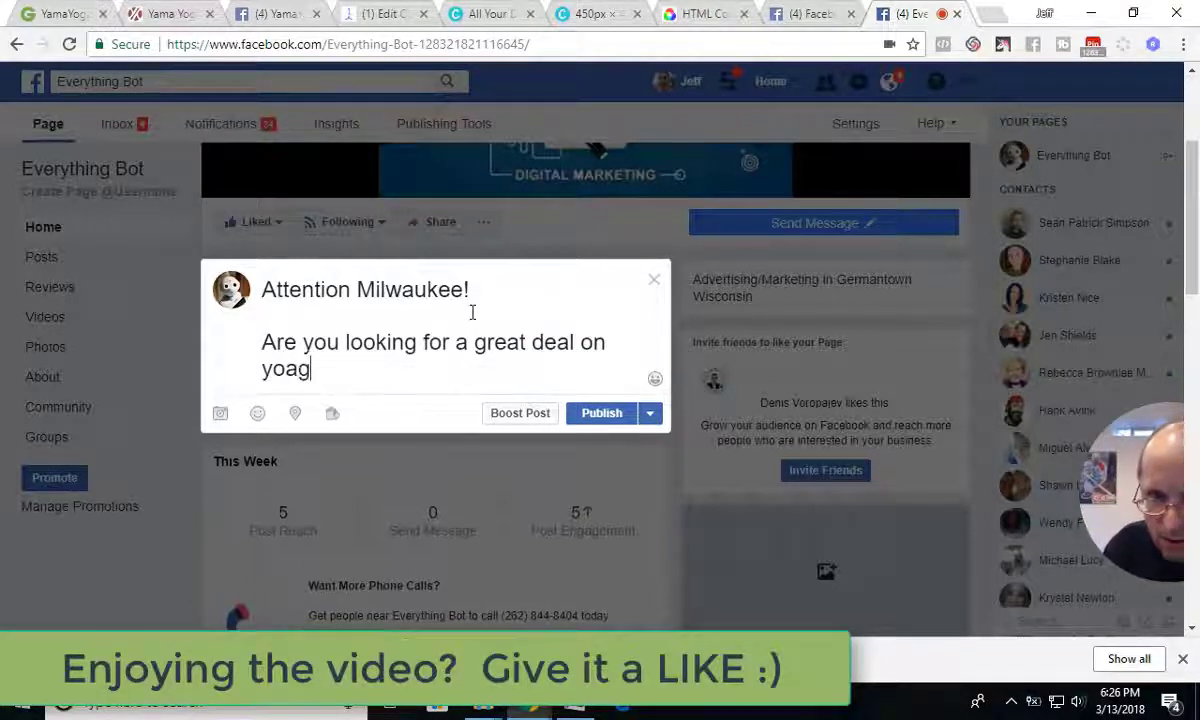
pyautogui.press('BackSpace')
pyautogui.press('BackSpace')
pyautogui.write('ga cla')
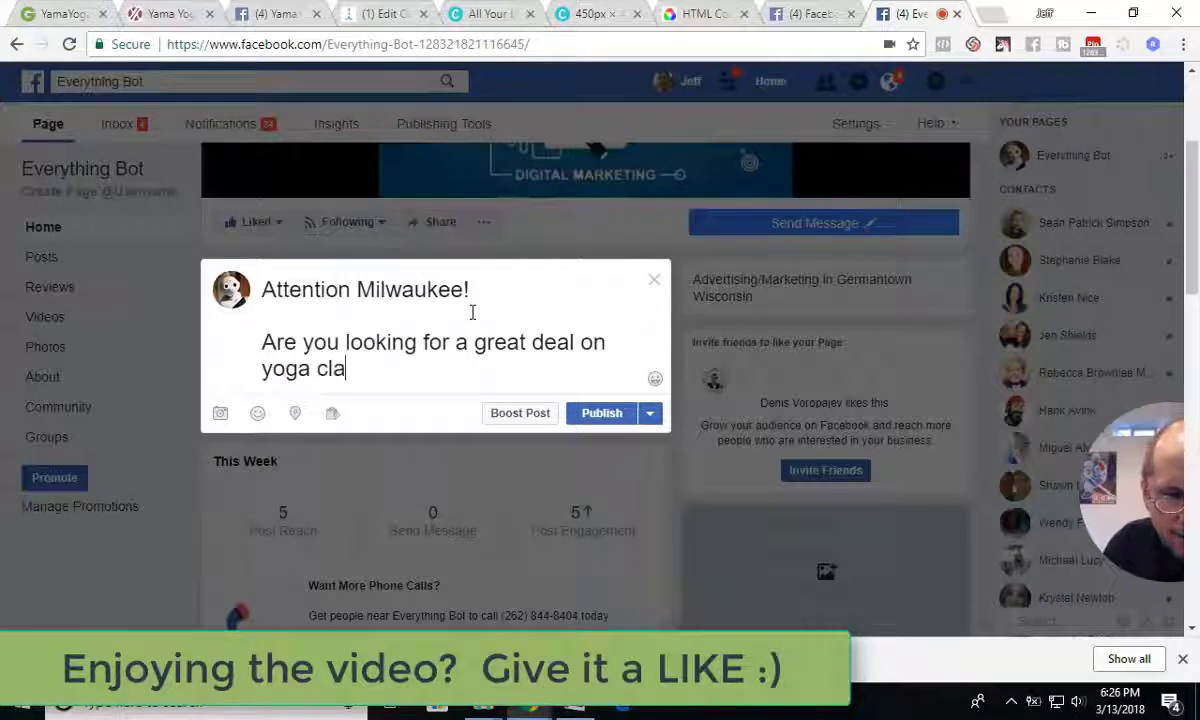
pyautogui.write('sses')
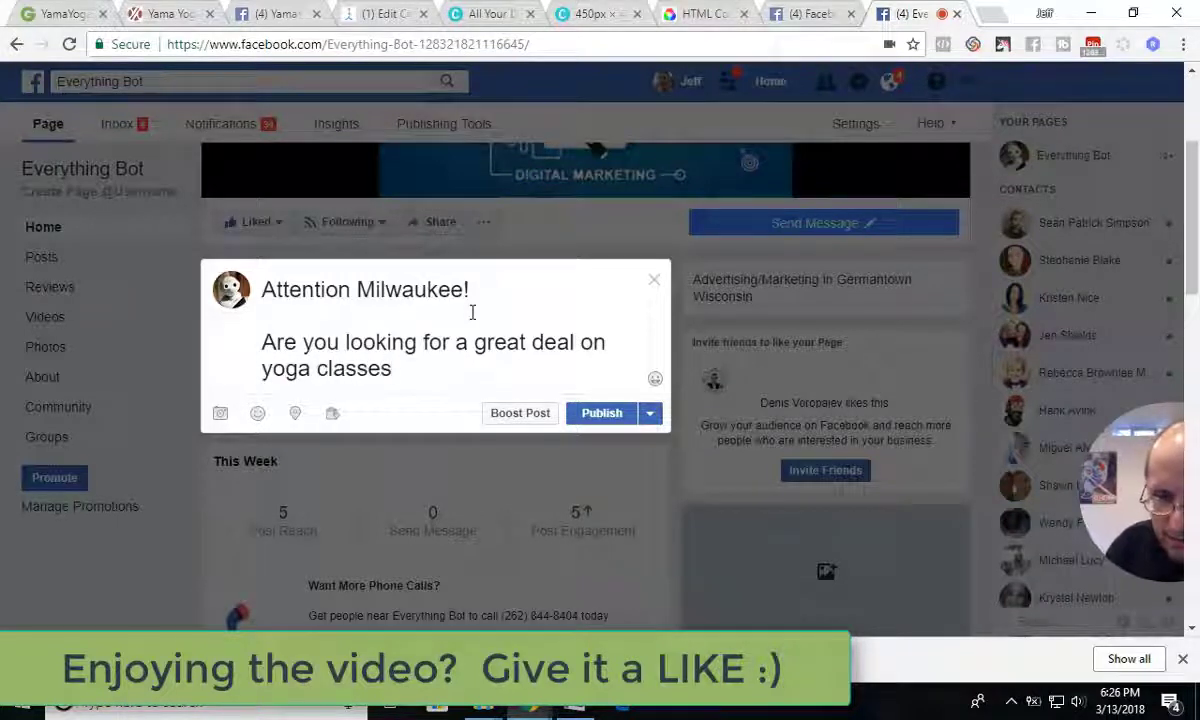
pyautogui.write('?')
pyautogui.press('Return')
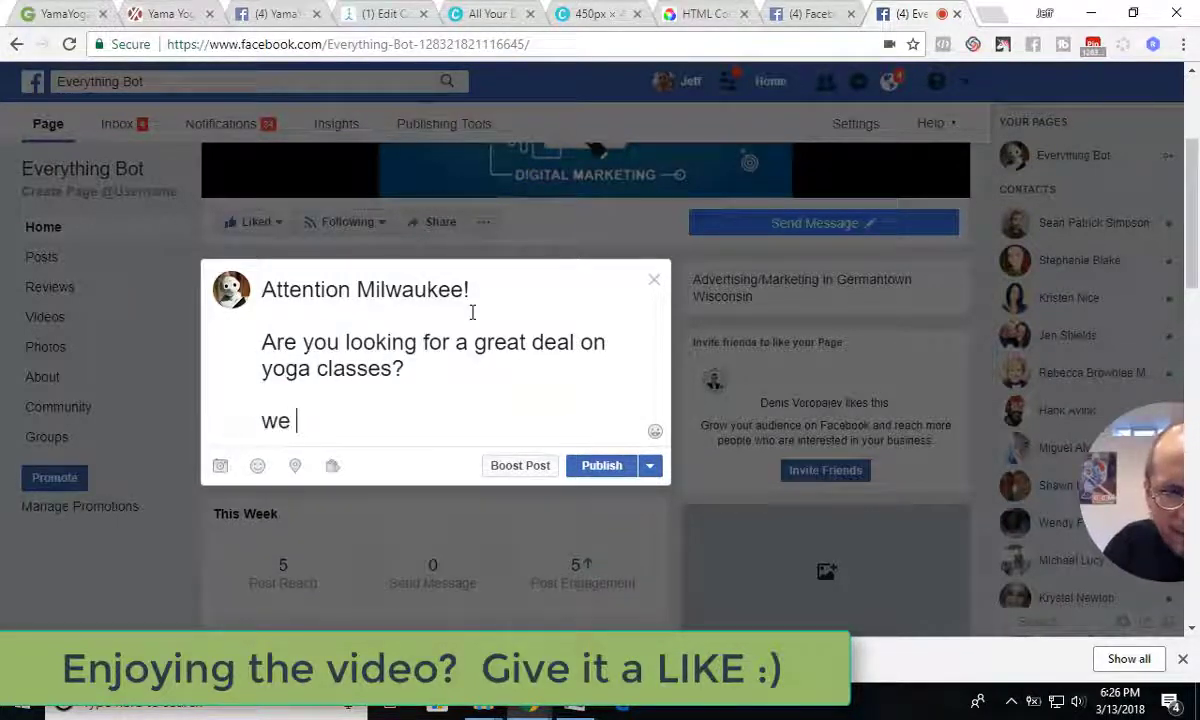
# - Add the line "we have right here." to the draft and paste the copied class description below it
pyautogui.write('we have right h')
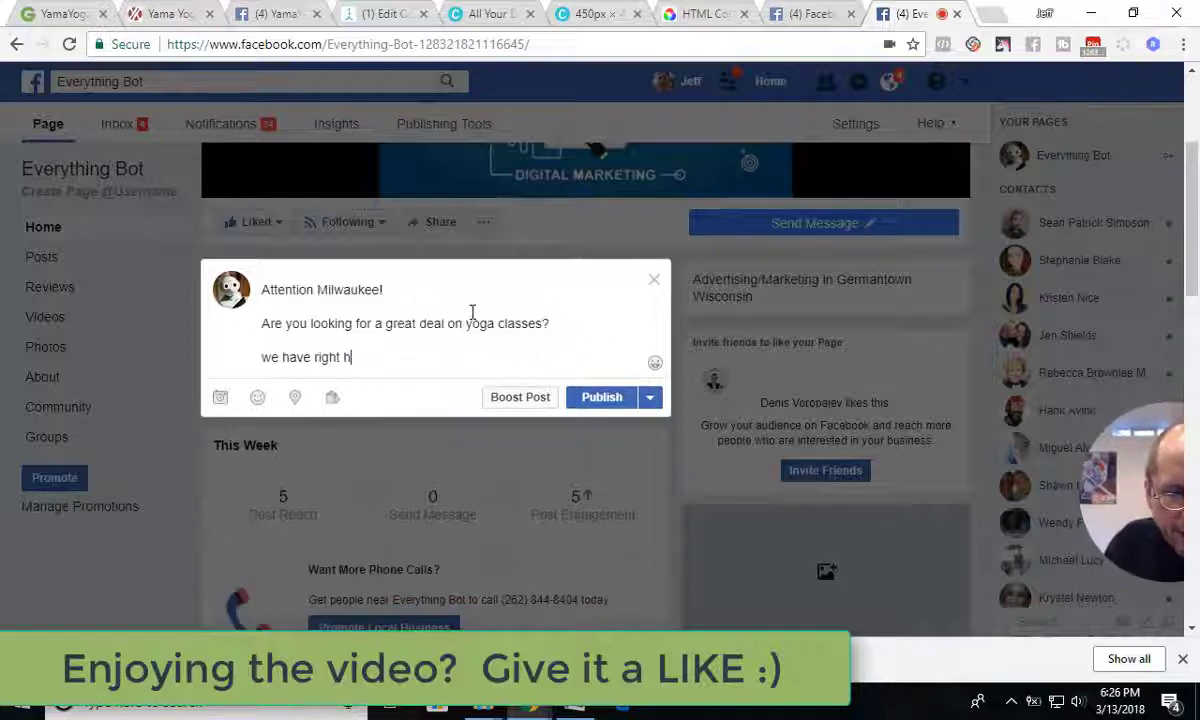
pyautogui.write('ere.')
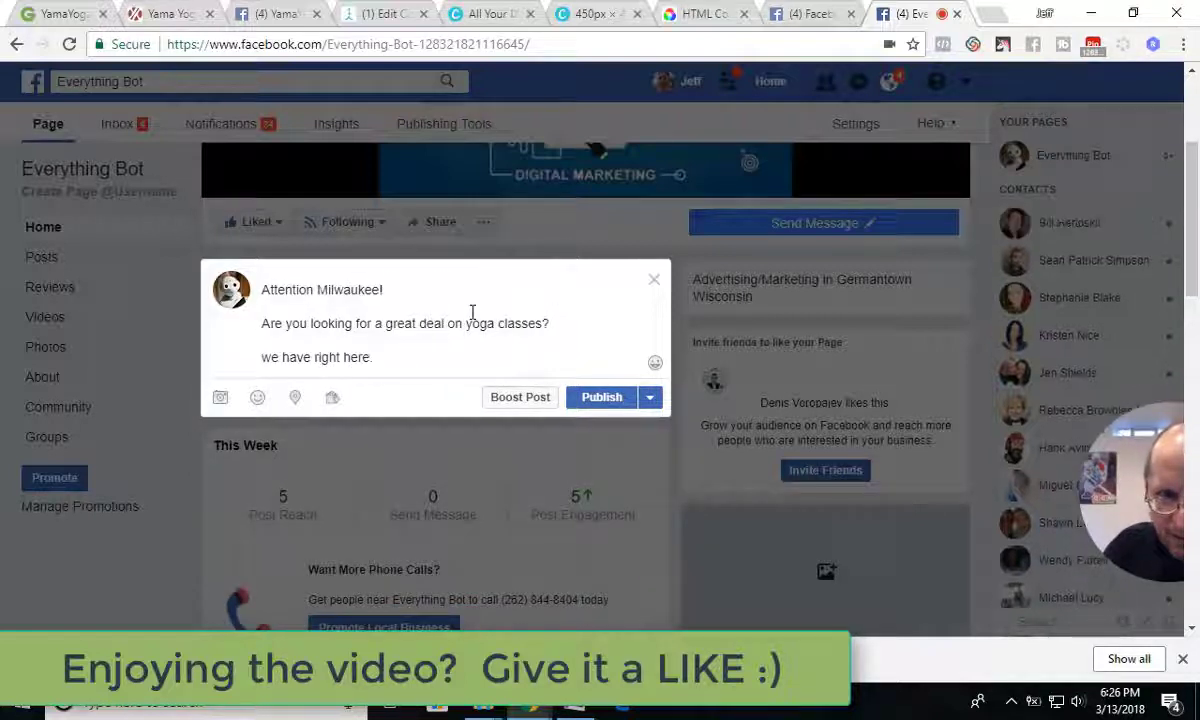
pyautogui.press('Return')
pyautogui.hotkey('ctrl', 'v')
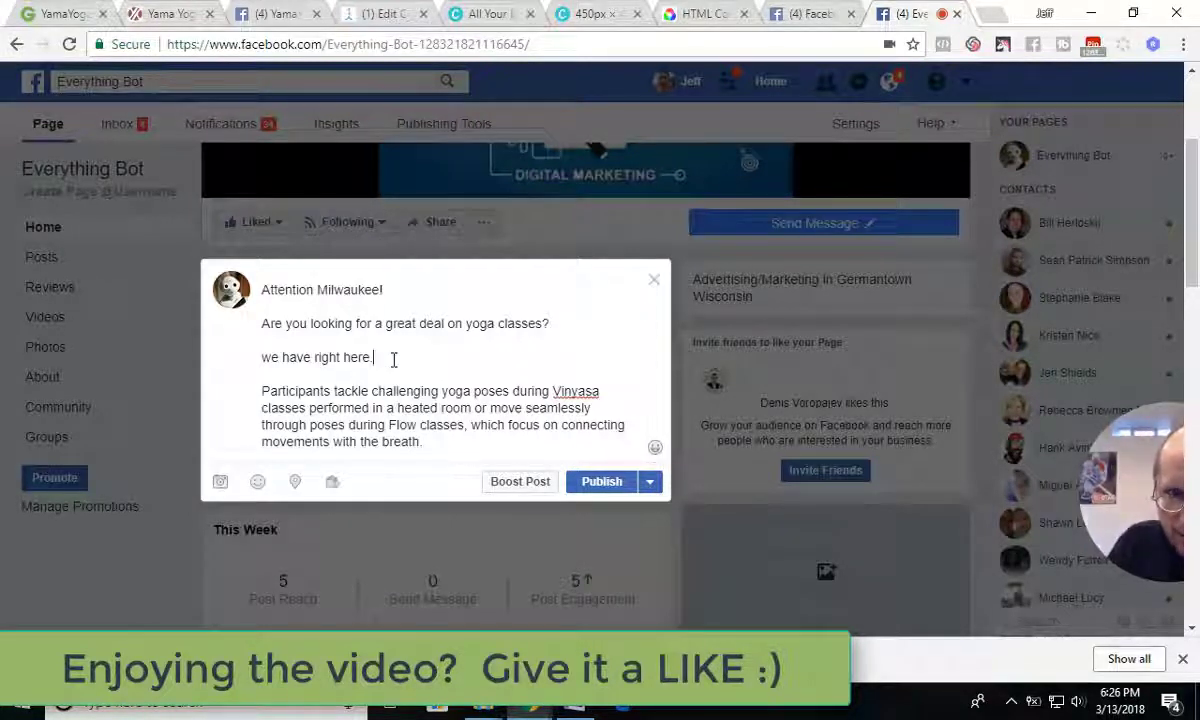
# - Reword the line above the class description to "We have right here - this is the offer.", keeping a blank line before it
pyautogui.press('Up')
pyautogui.write('1')
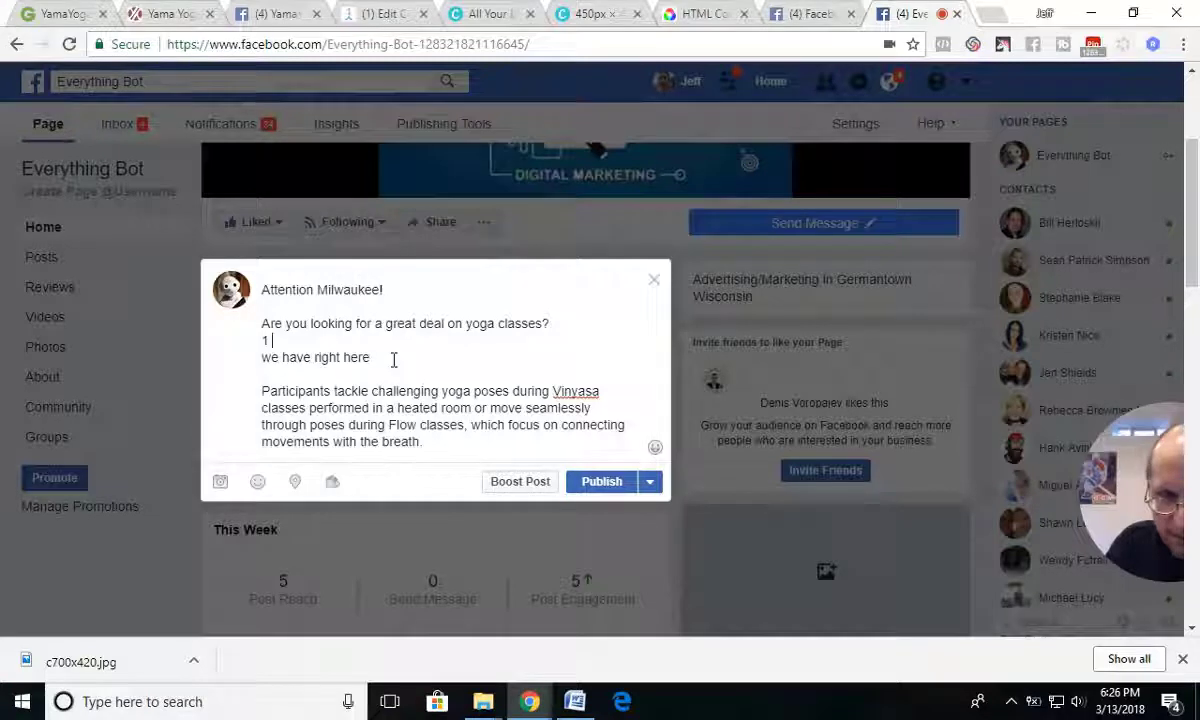
pyautogui.press('BackSpace')
pyautogui.press('BackSpace')
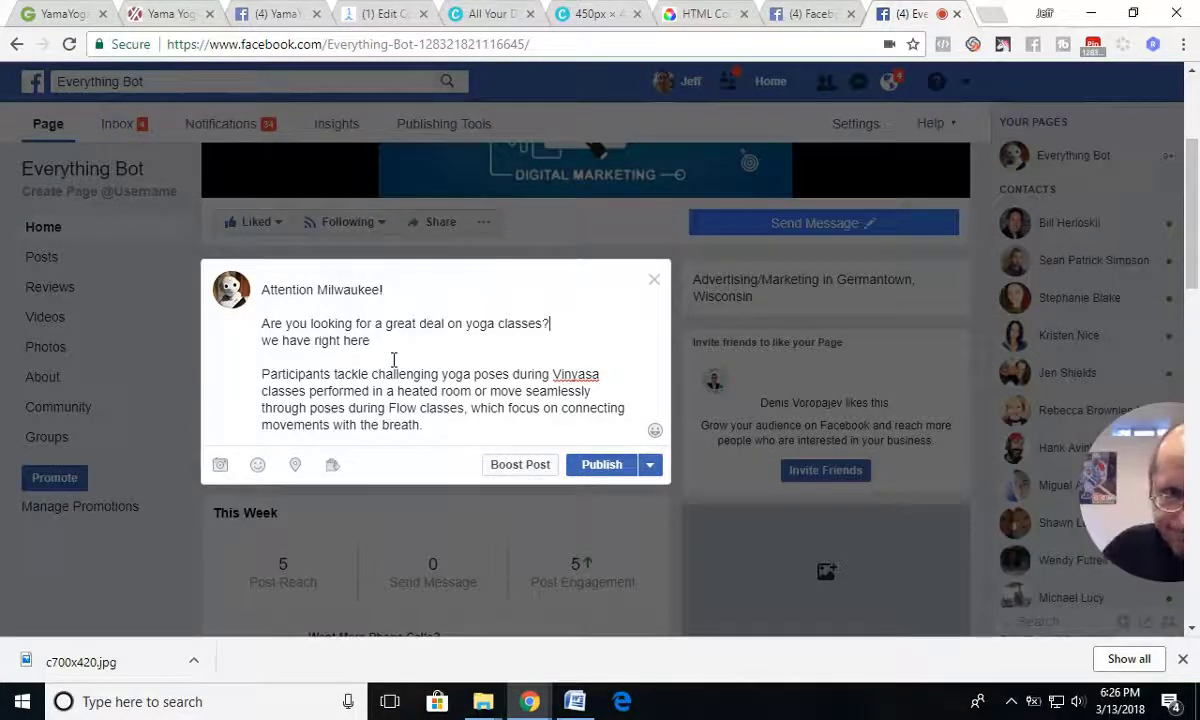
pyautogui.click(272, 347)
pyautogui.press('BackSpace')
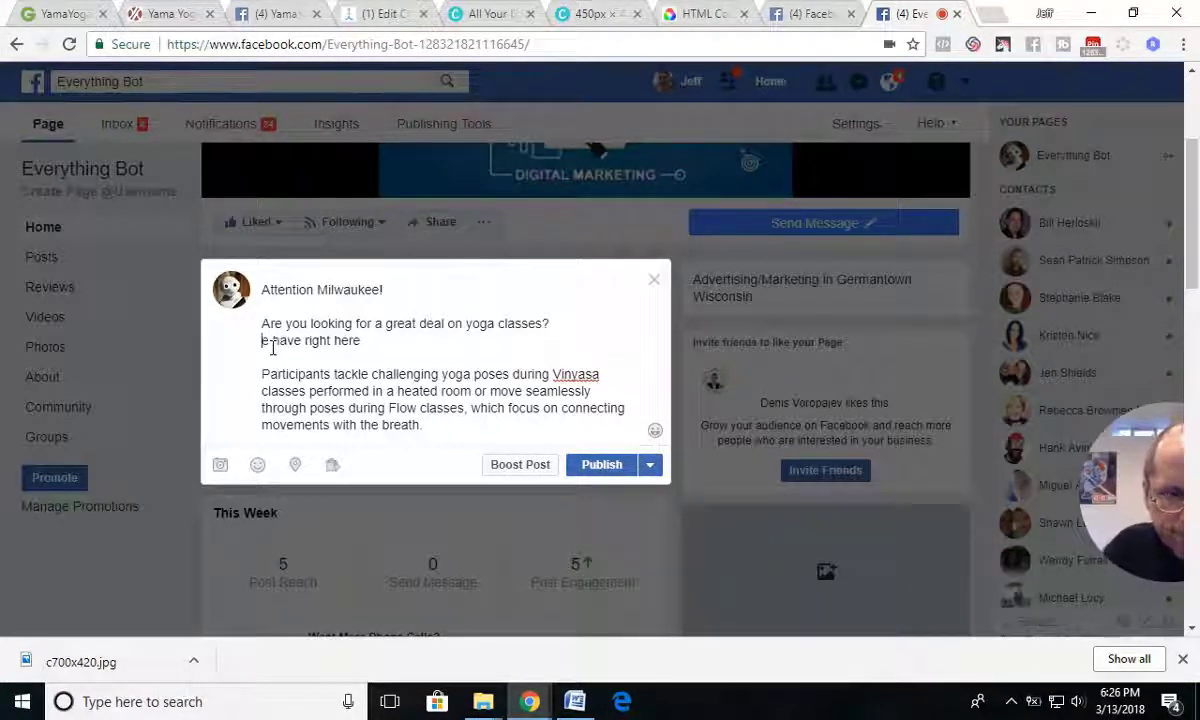
pyautogui.write('W')
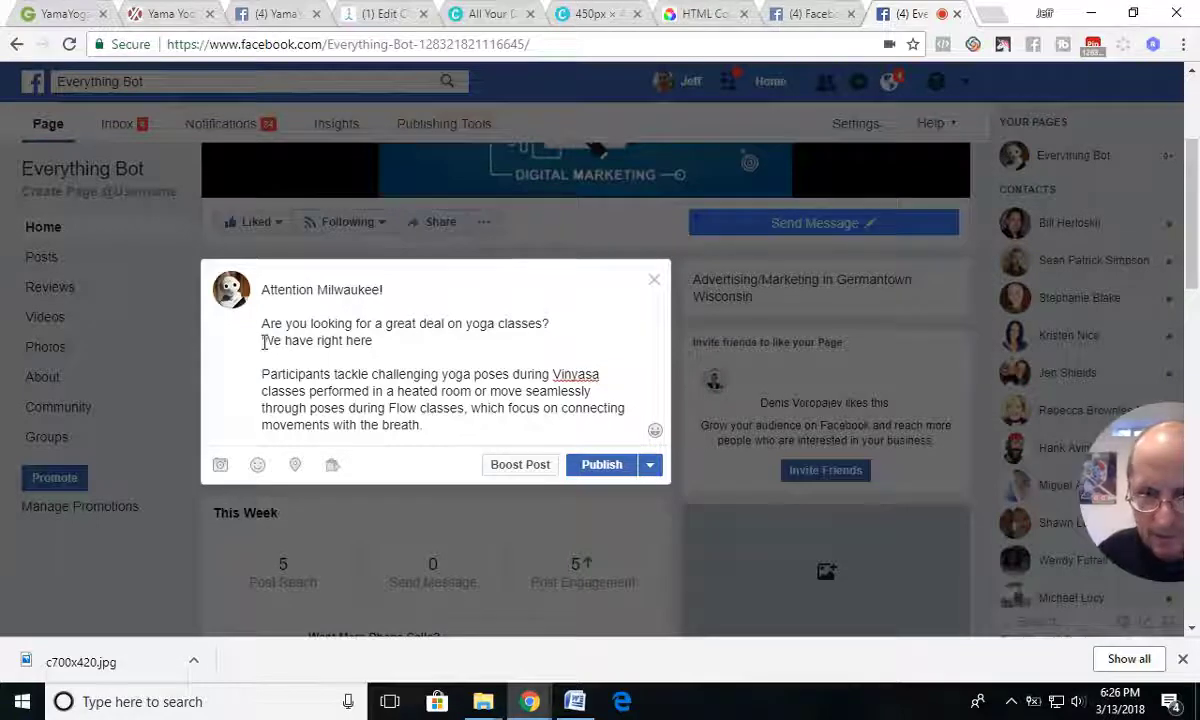
pyautogui.press('Return')
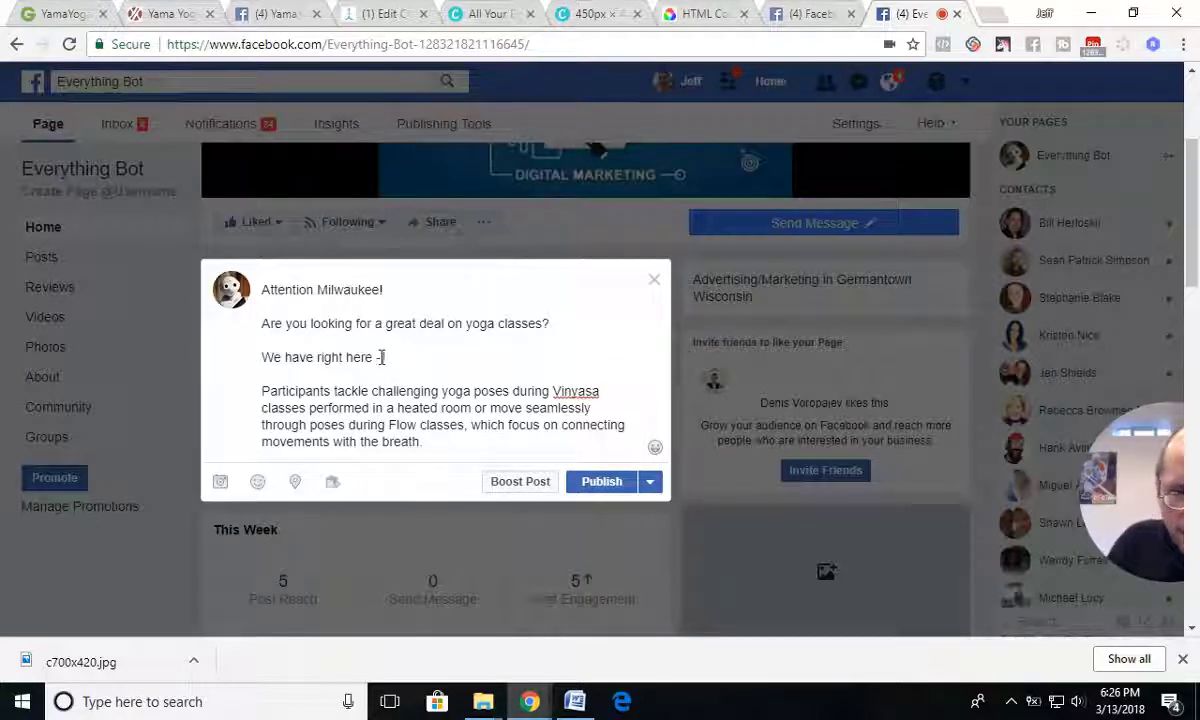
pyautogui.write('is is the ')
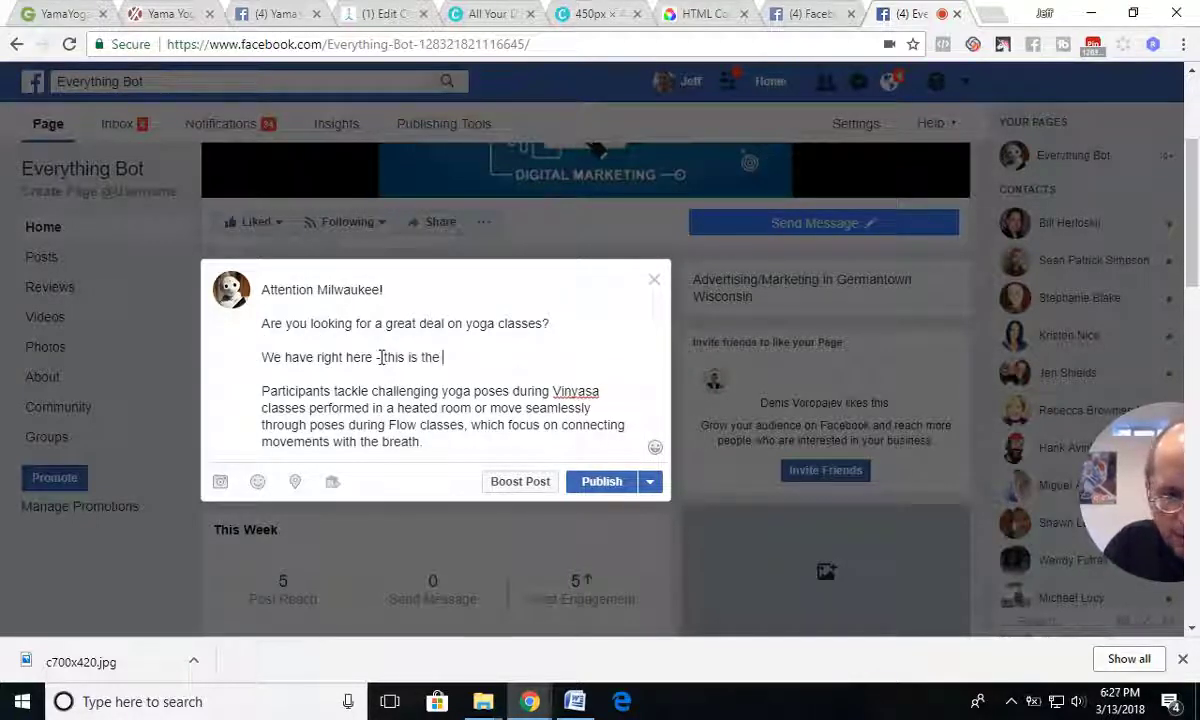
pyautogui.write('offer.')
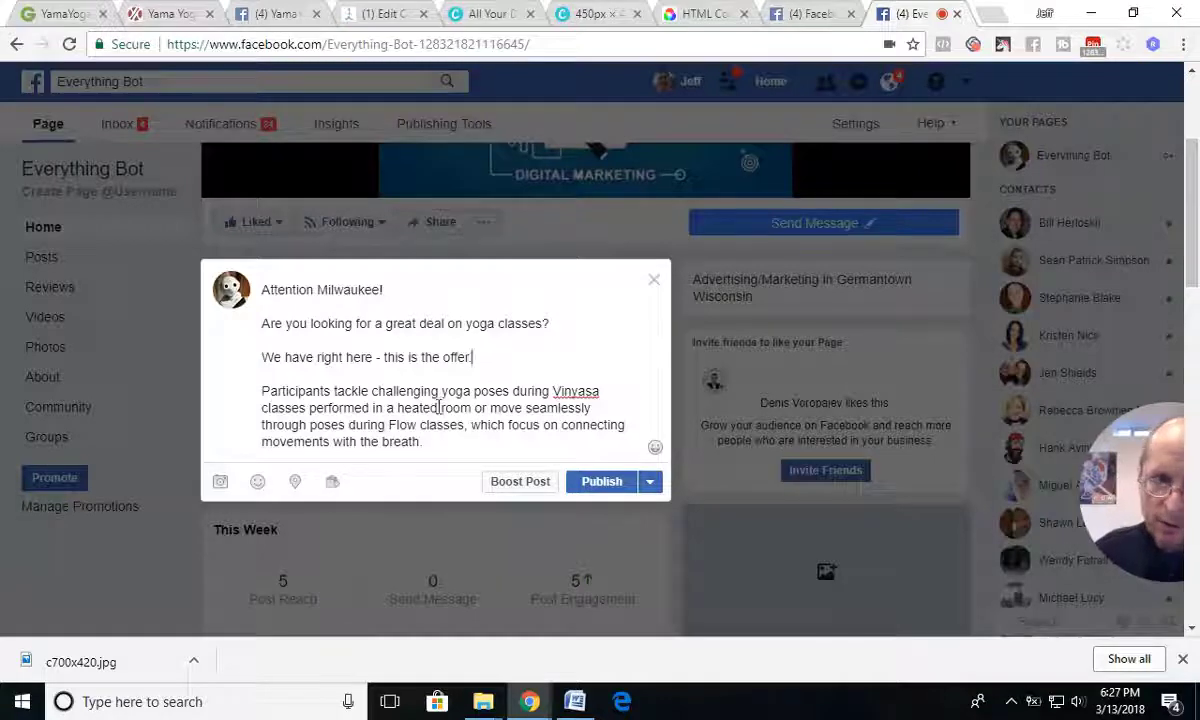
# - Go to ManyChat's growth tools and switch the active account from Cubmediavox to Everything Bot
pyautogui.click(362, 22)
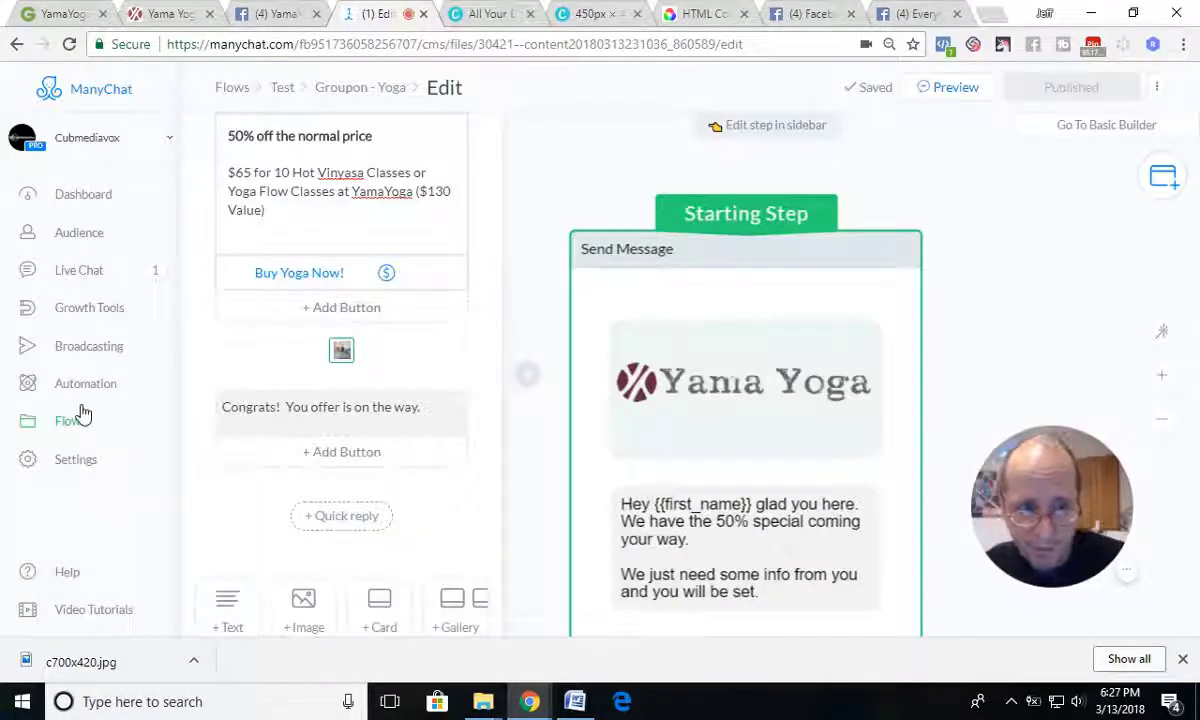
pyautogui.click(99, 311)
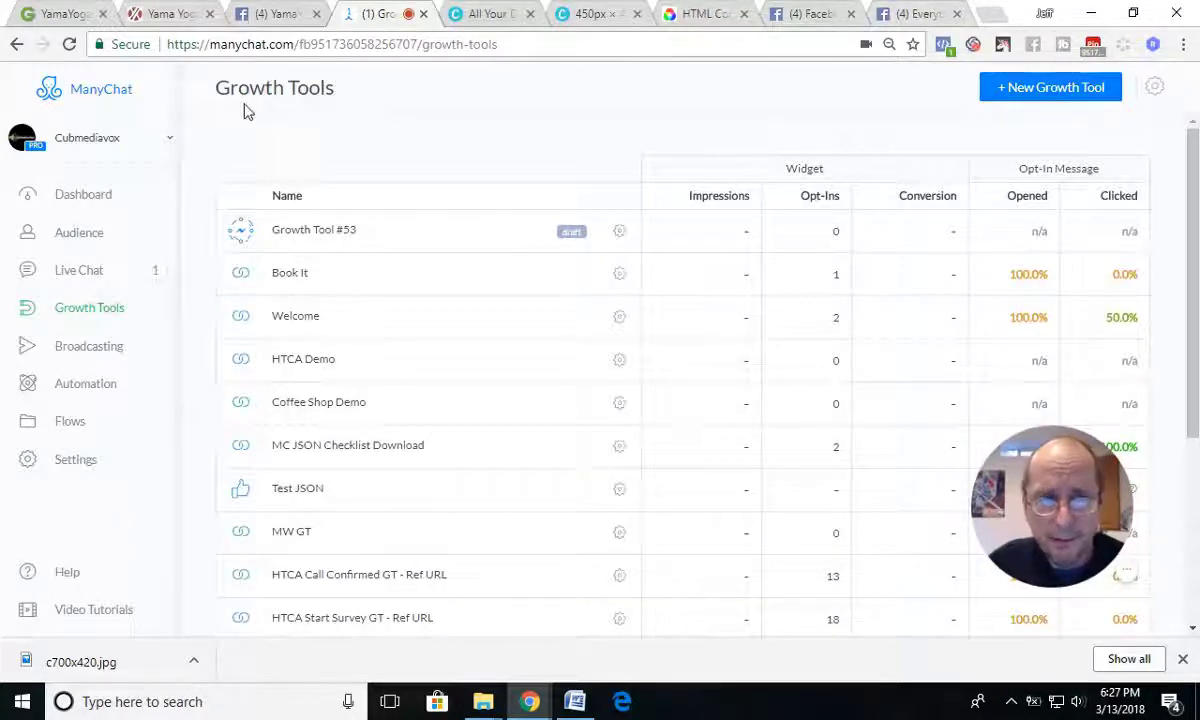
pyautogui.click(110, 146)
pyautogui.click(92, 248)
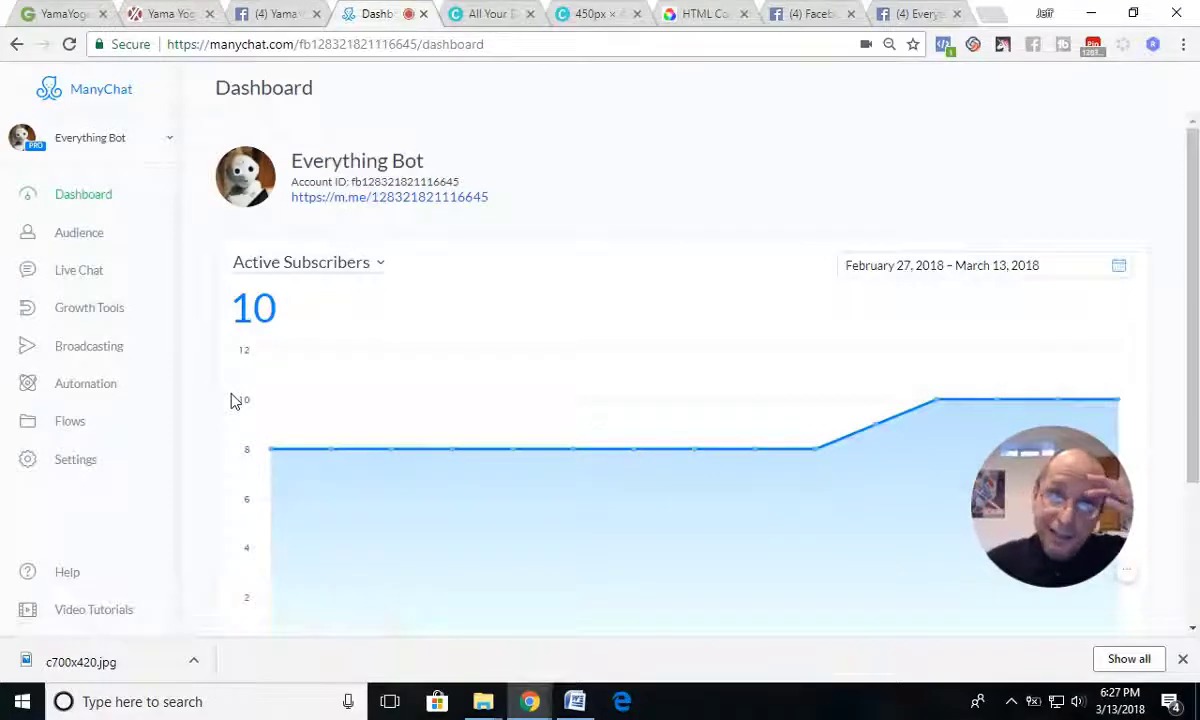
pyautogui.click(262, 14)
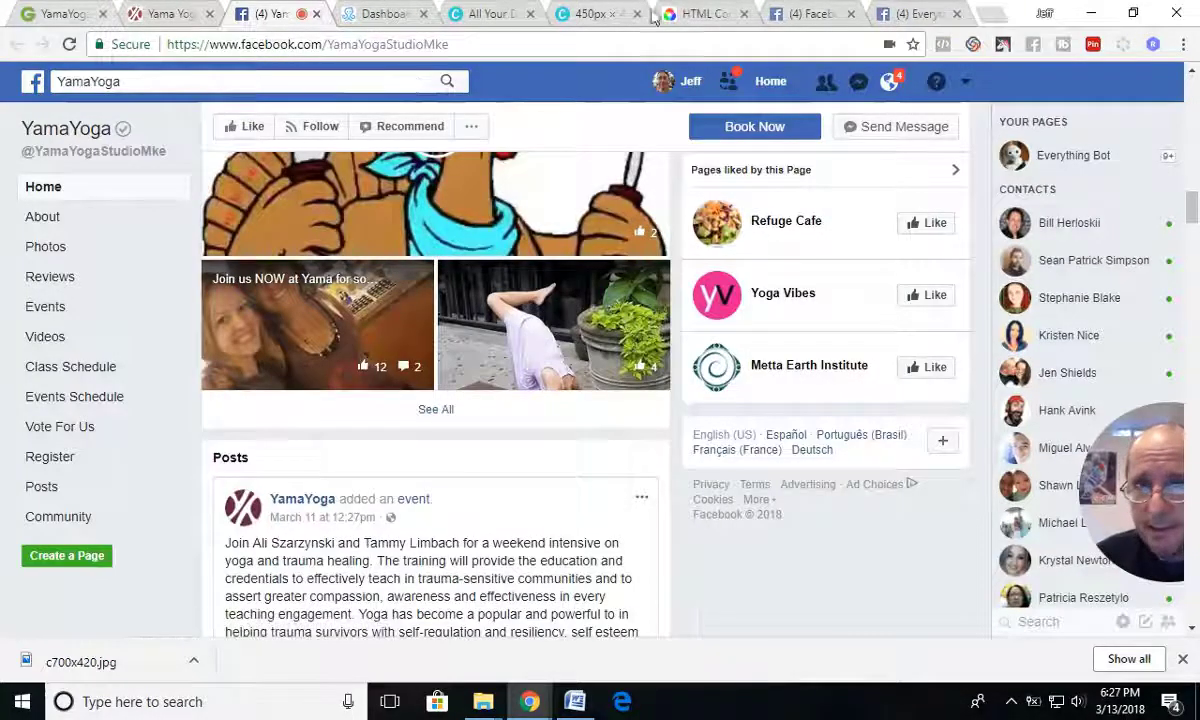
pyautogui.click(380, 14)
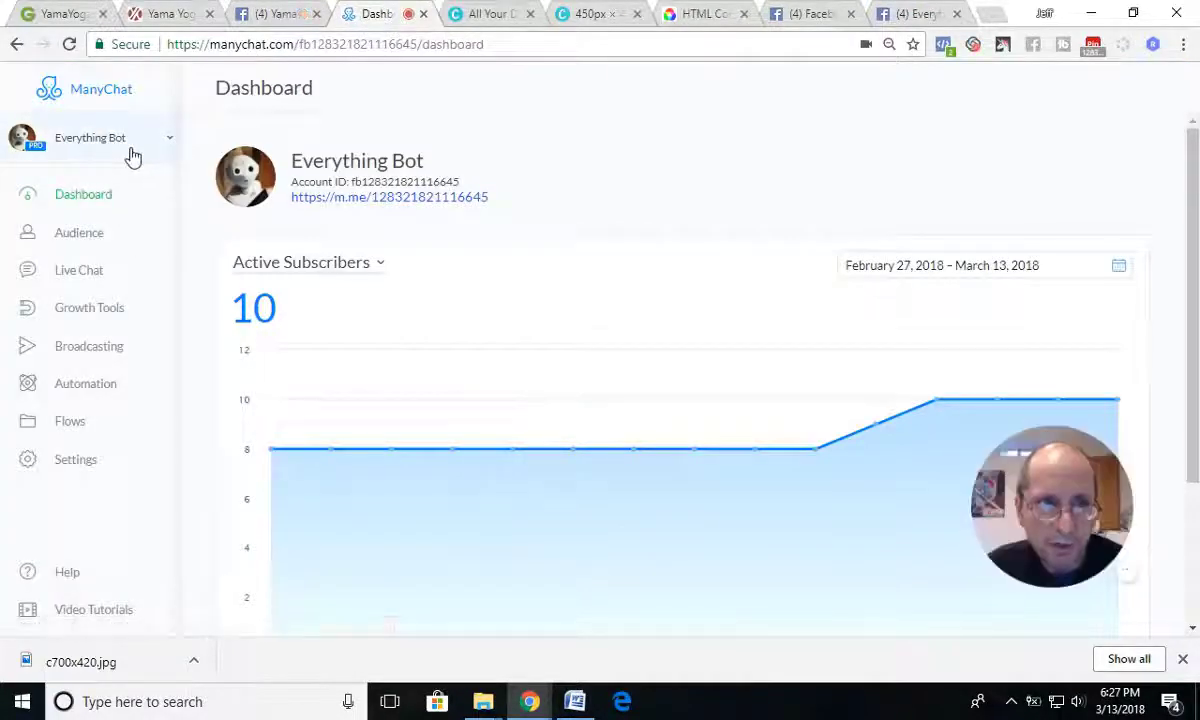
# - Publish the Everything Bot yoga draft as a regular post and dismiss the browser's downloads bar
pyautogui.click(914, 16)
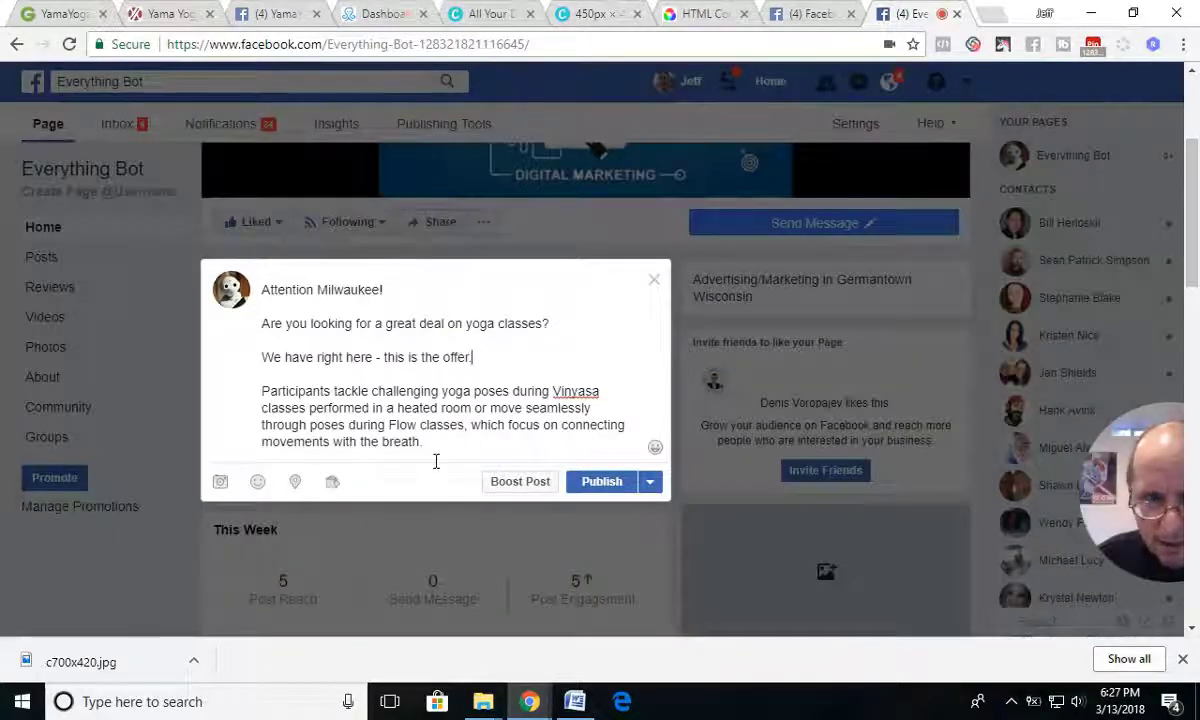
pyautogui.click(599, 483)
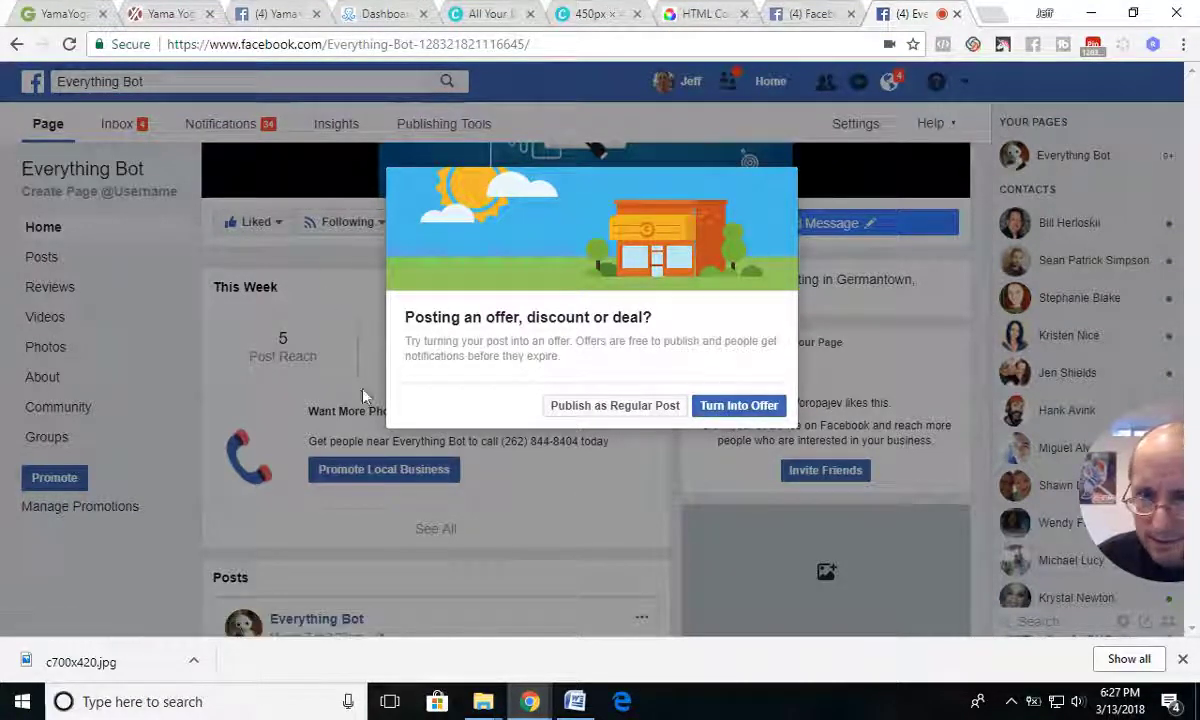
pyautogui.click(612, 407)
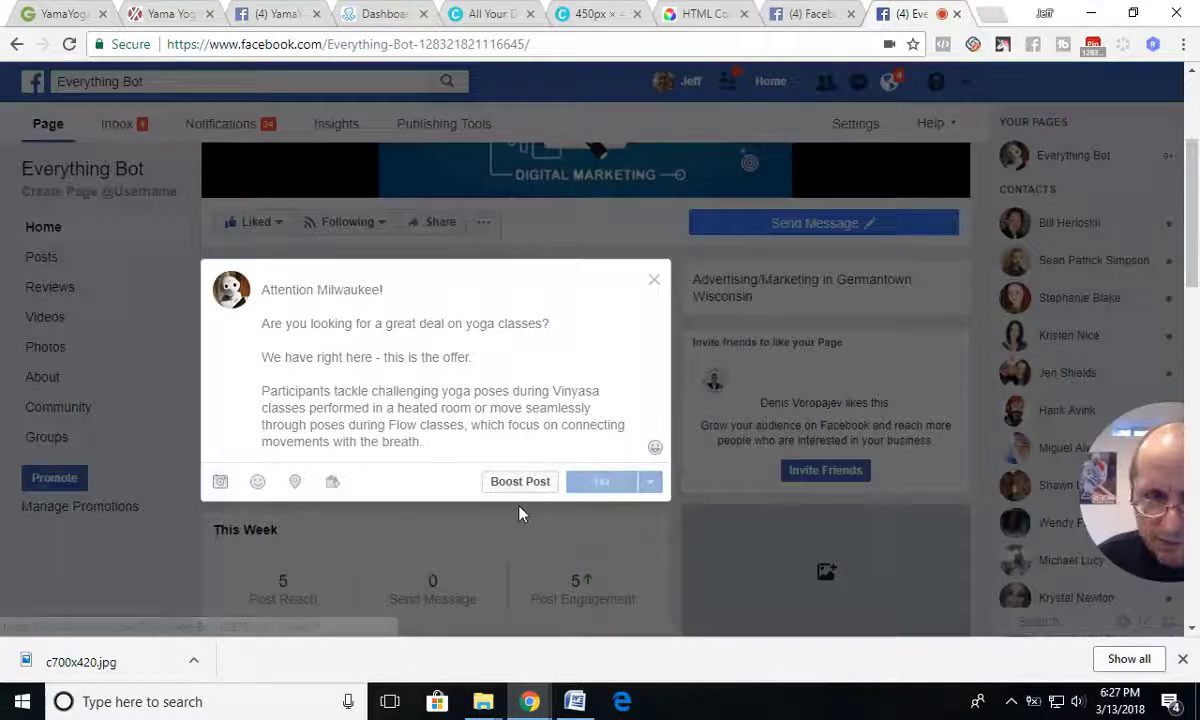
pyautogui.scroll(-7, 519, 513)
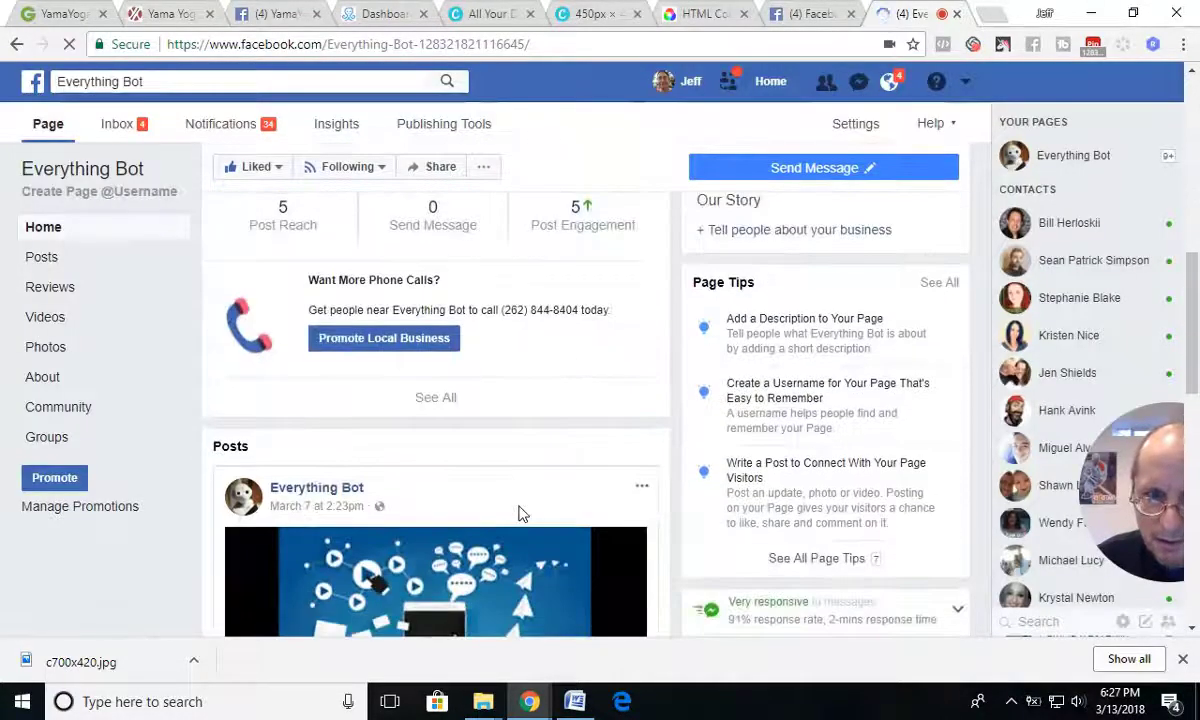
pyautogui.scroll(-3, 519, 513)
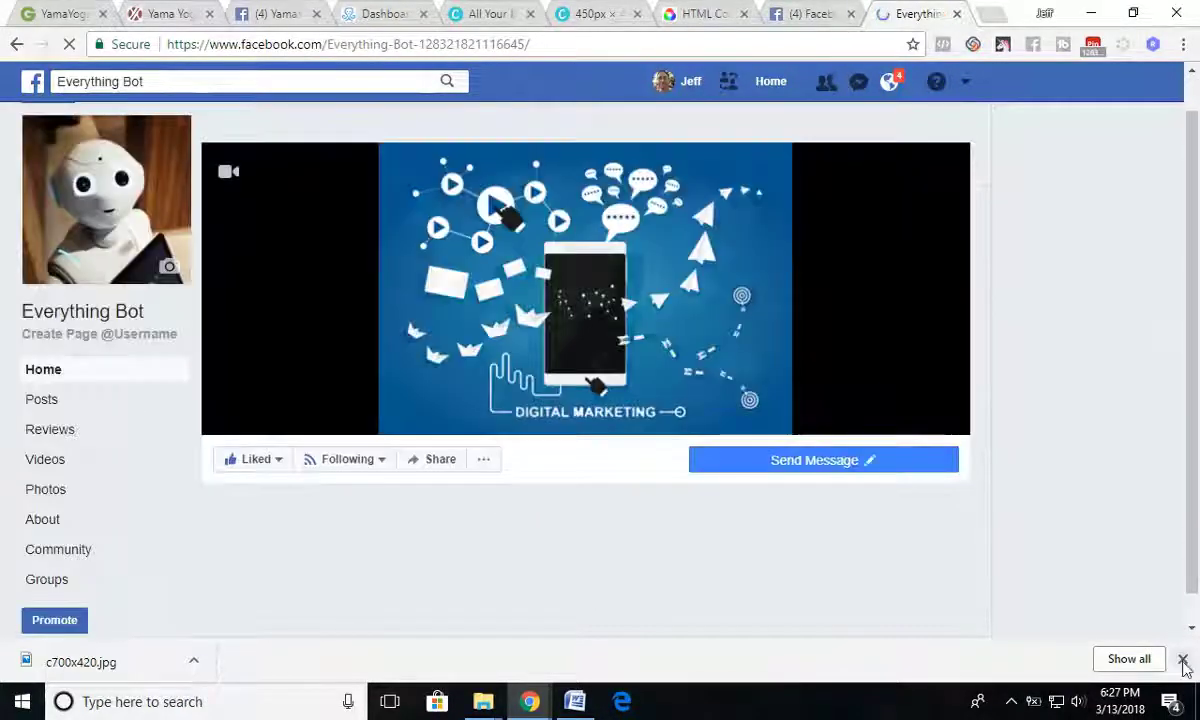
pyautogui.click(1183, 662)
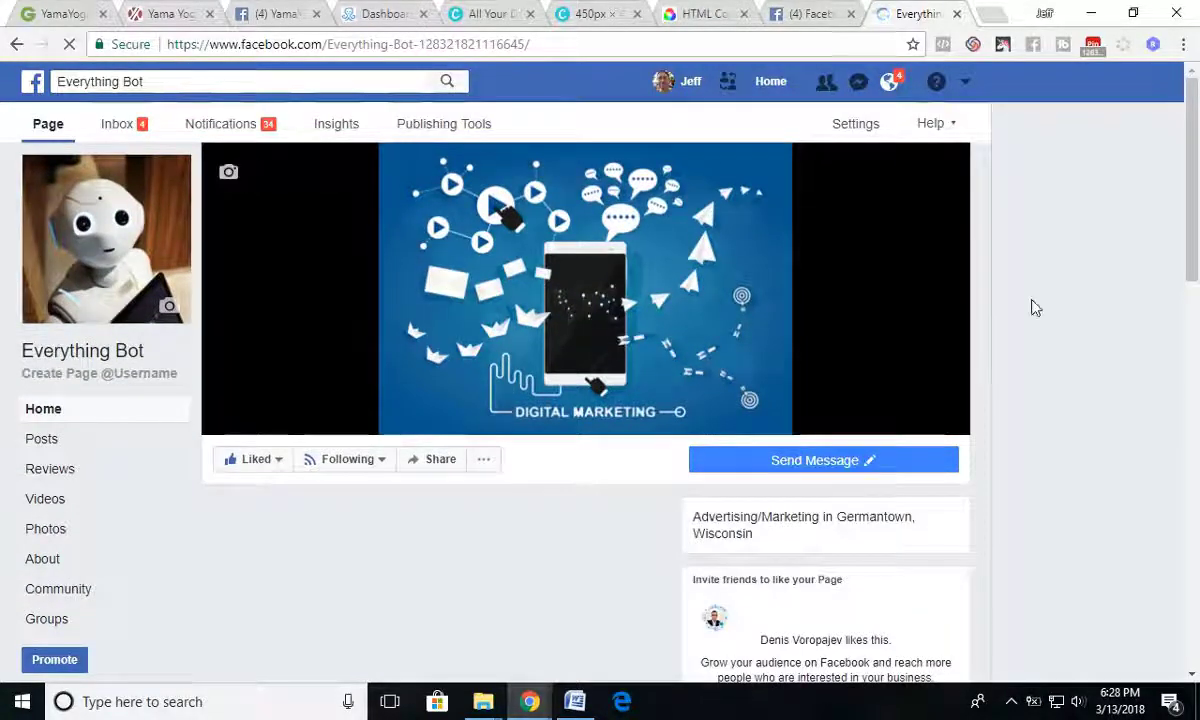
# - Find the new yoga offer post on the Everything Bot page and expand its full text
pyautogui.scroll(-3, 1022, 378)
pyautogui.scroll(-10, 584, 445)
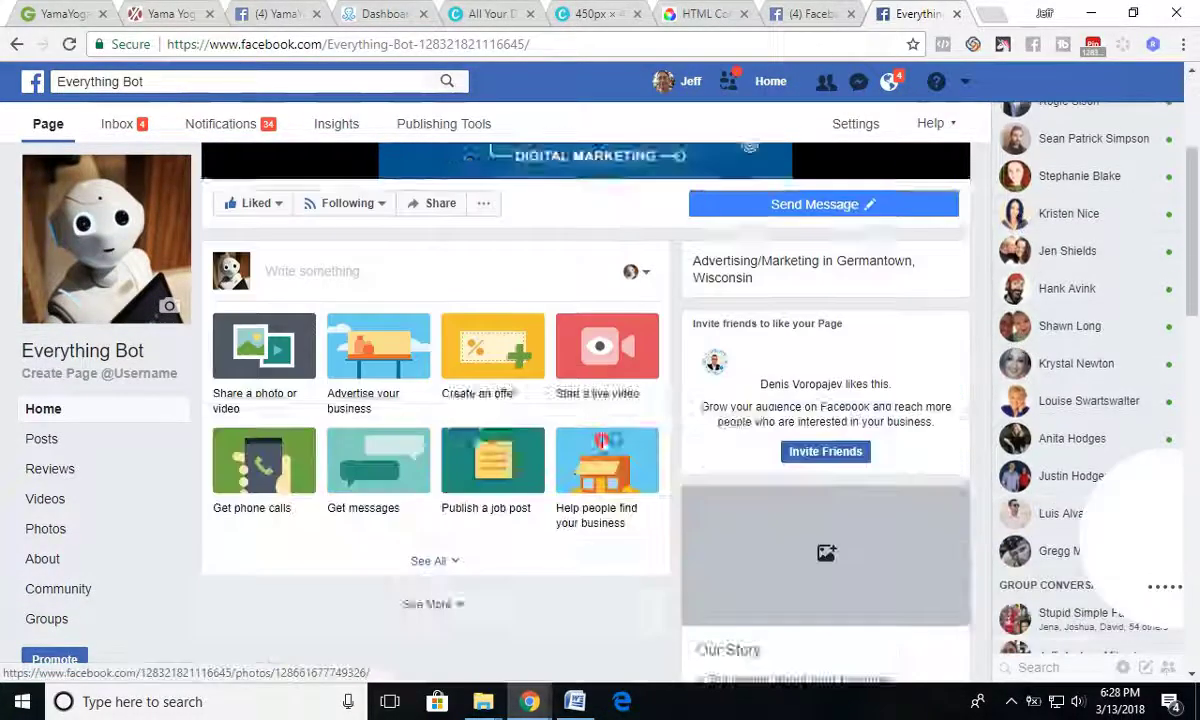
pyautogui.scroll(3, 584, 445)
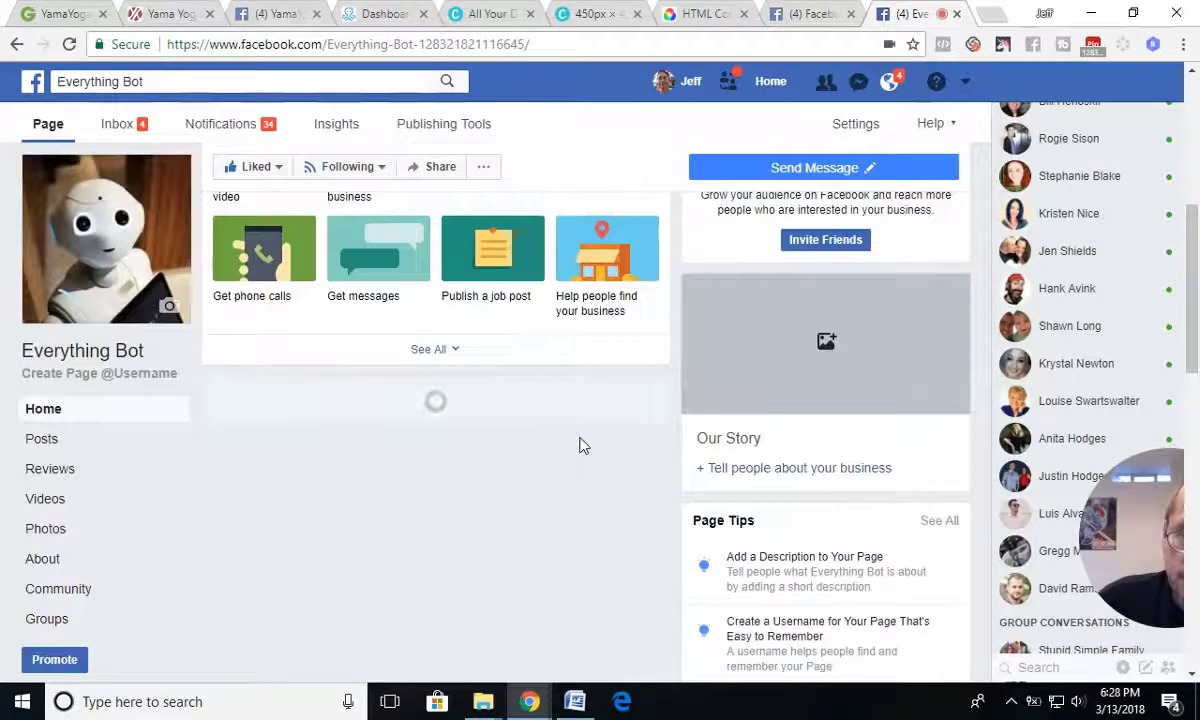
pyautogui.scroll(-5, 581, 446)
pyautogui.scroll(3, 582, 446)
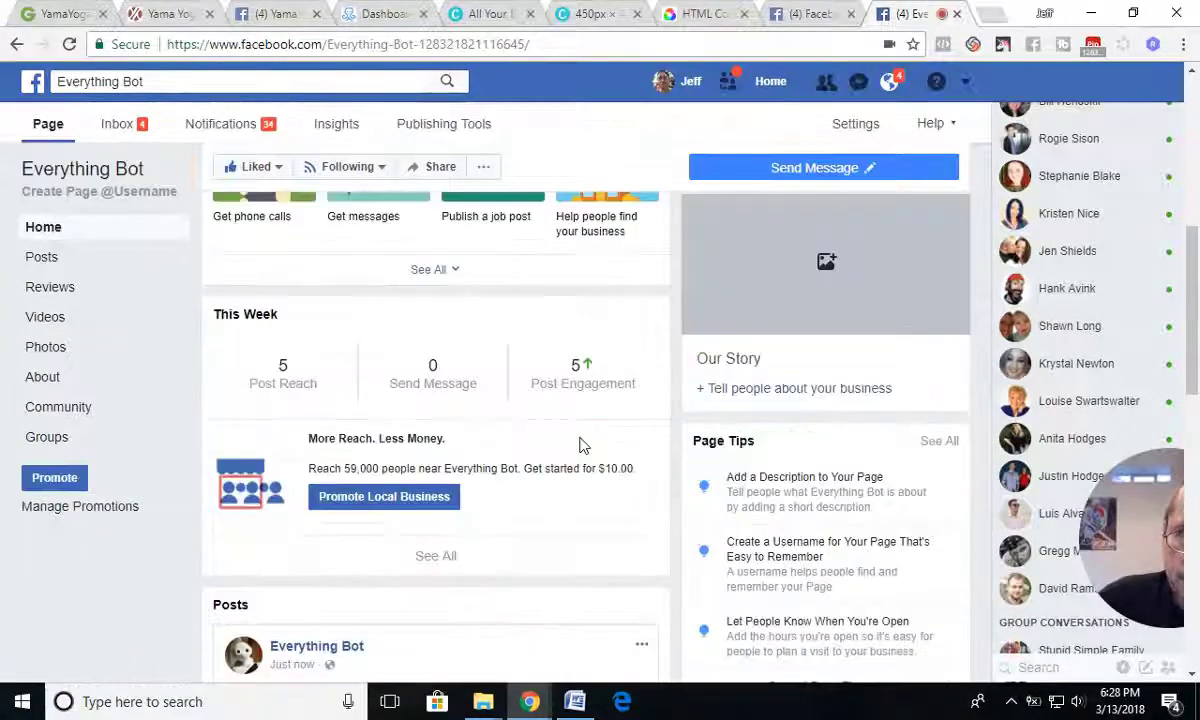
pyautogui.scroll(-3, 583, 445)
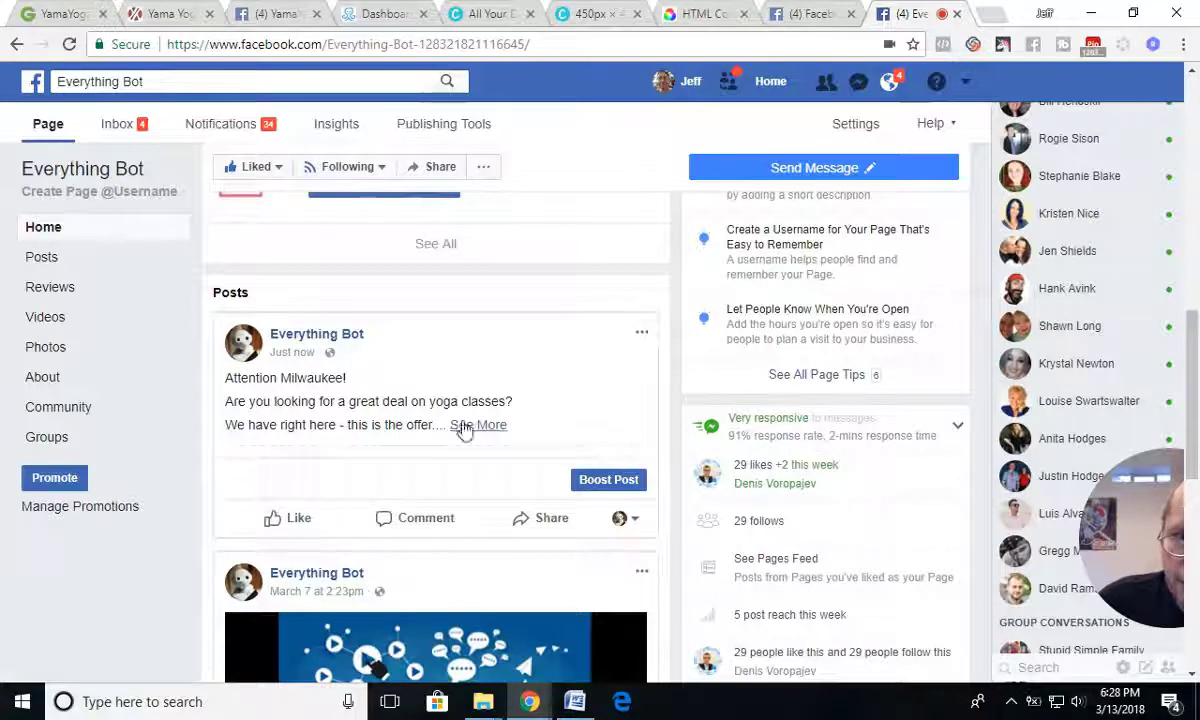
pyautogui.click(447, 424)
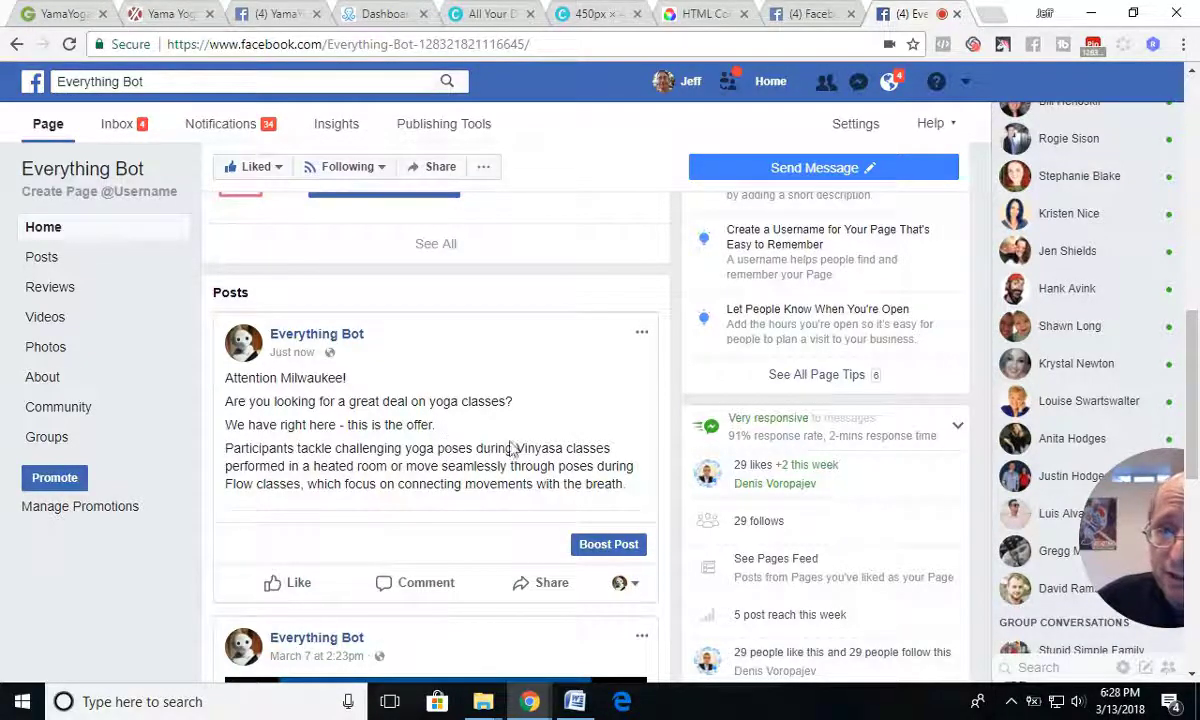
# - Look through the earlier posts on YamaYoga's Facebook page for a promotional offer and return to the Everything Bot page
pyautogui.scroll(2, 515, 447)
pyautogui.click(270, 25)
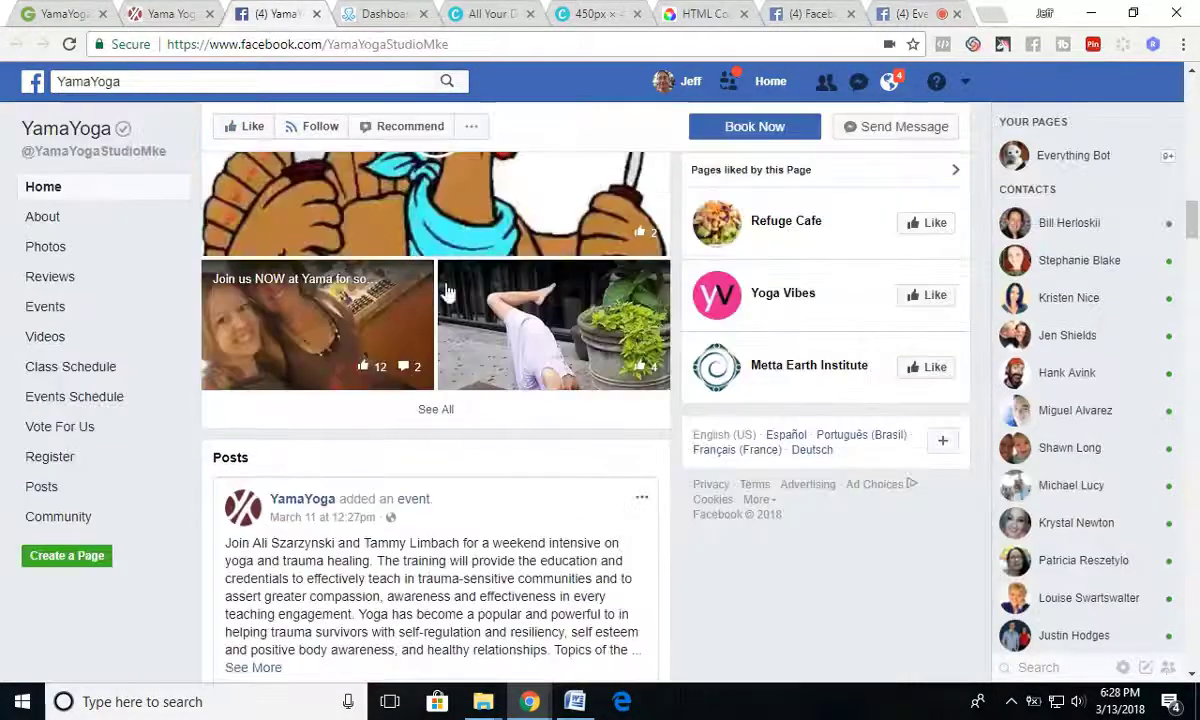
pyautogui.scroll(8, 733, 413)
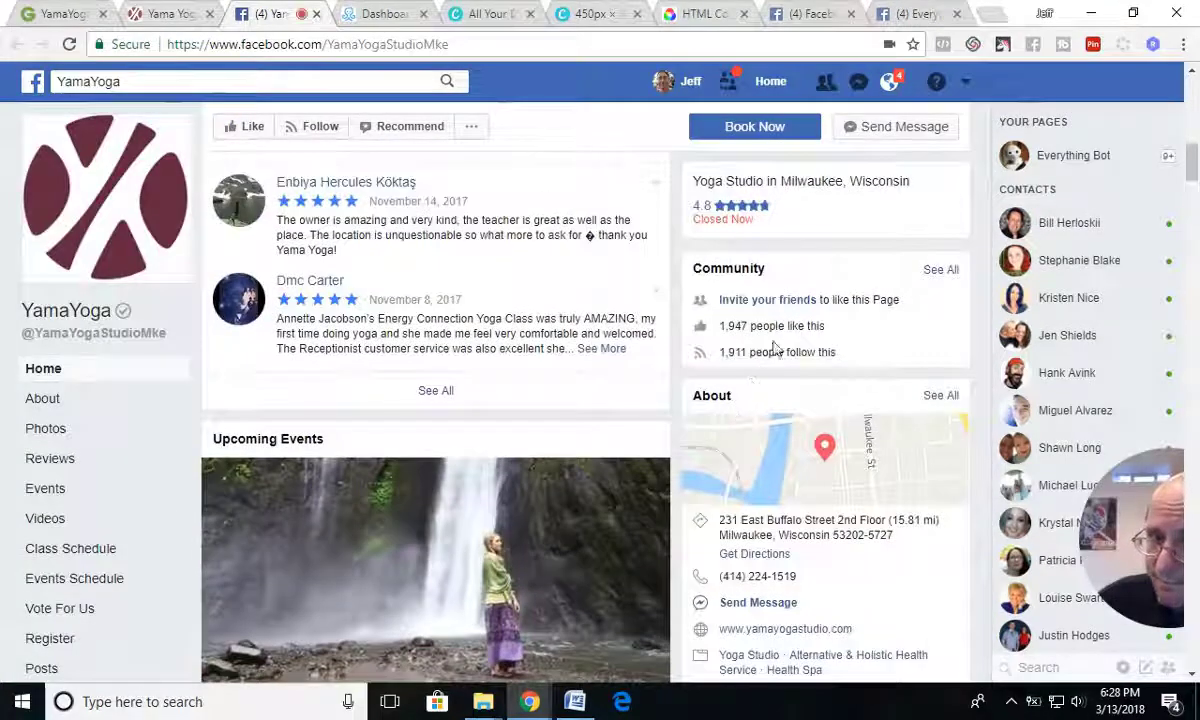
pyautogui.scroll(-10, 667, 470)
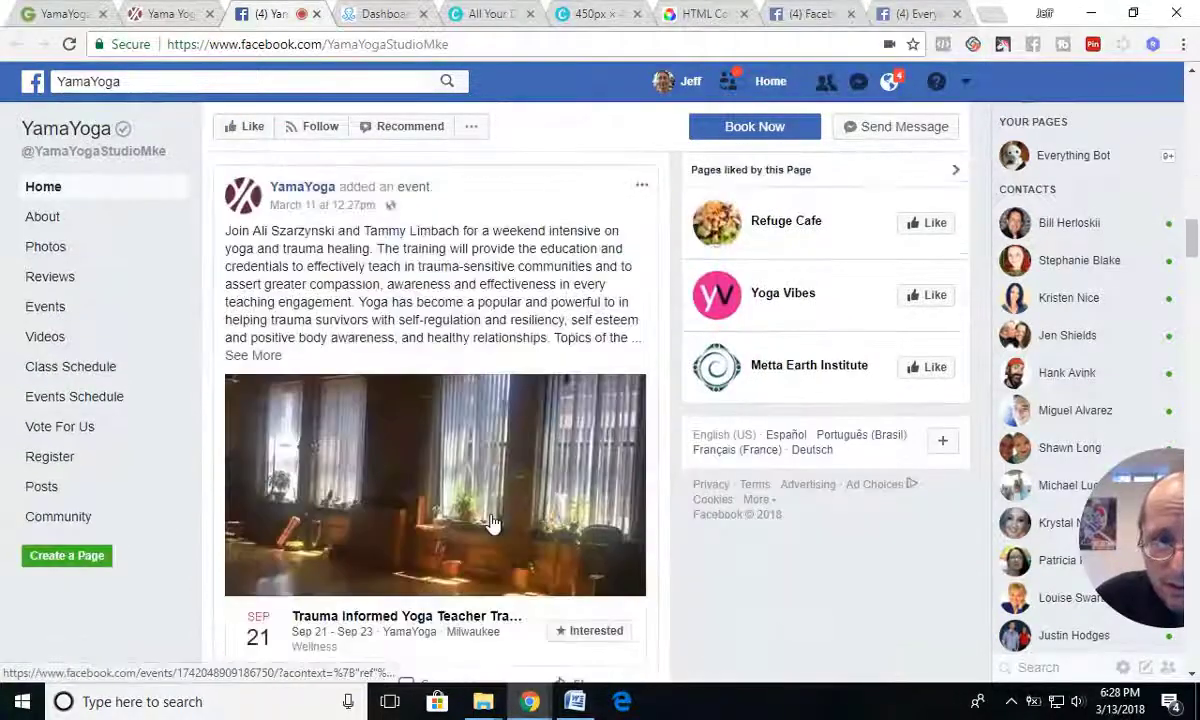
pyautogui.scroll(-5, 490, 522)
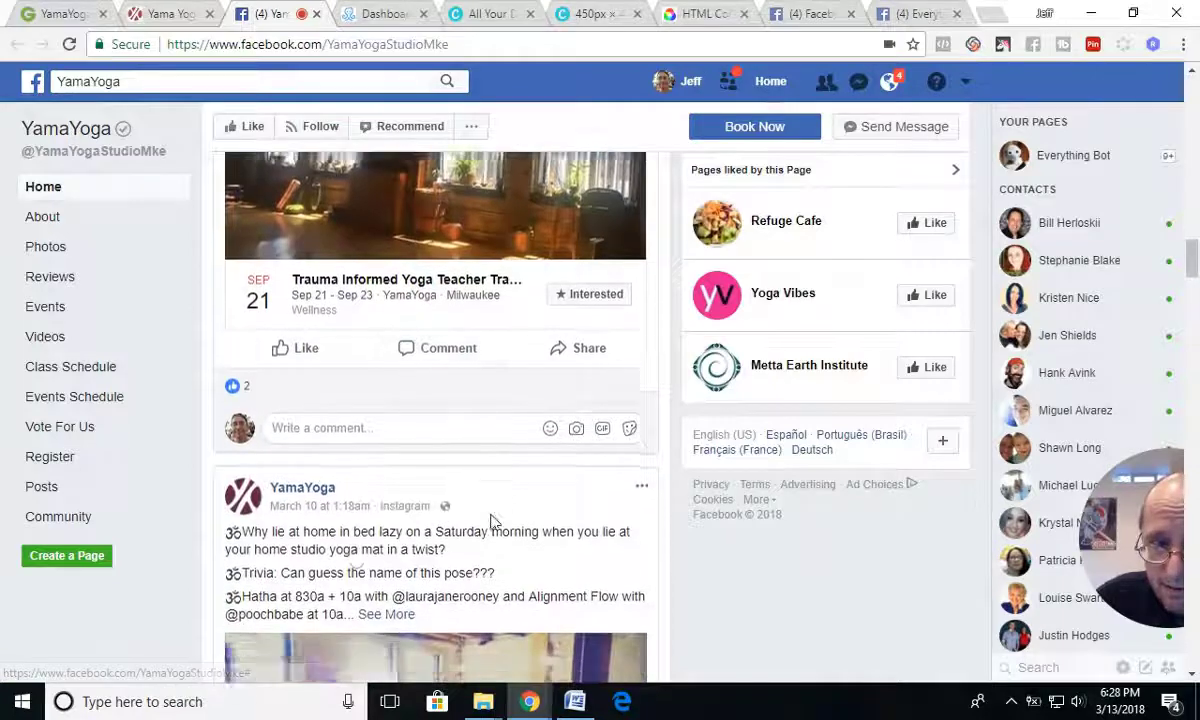
pyautogui.scroll(-10, 385, 428)
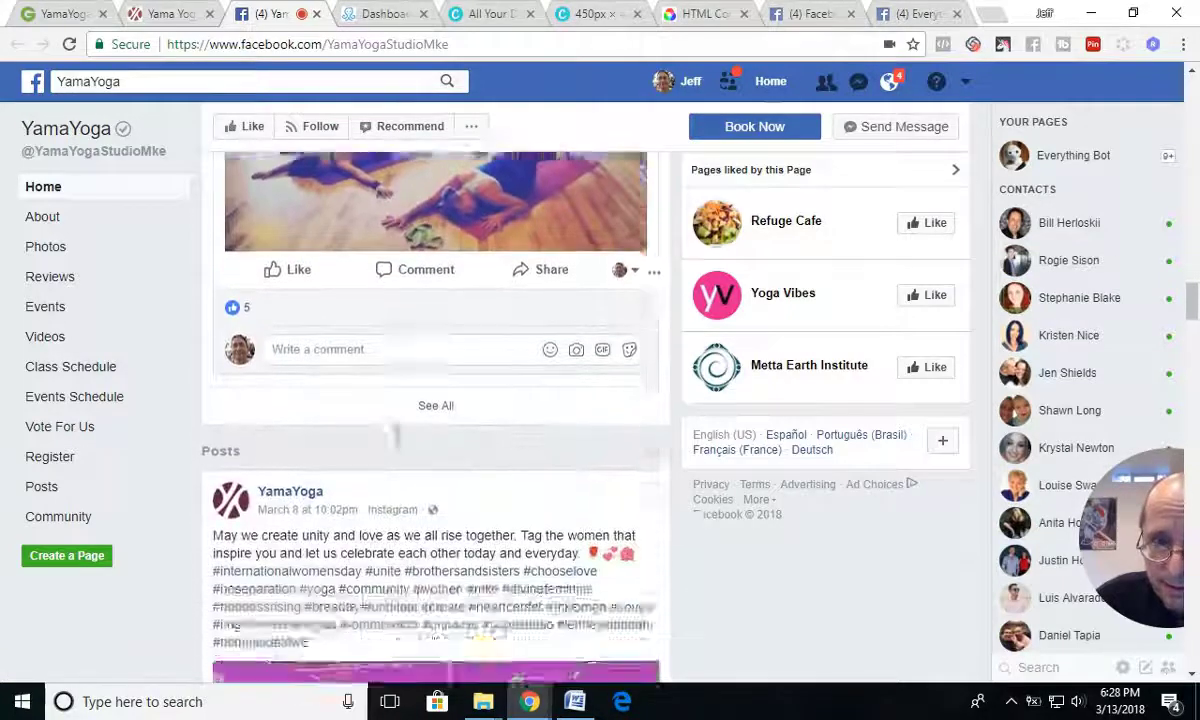
pyautogui.scroll(-5, 396, 441)
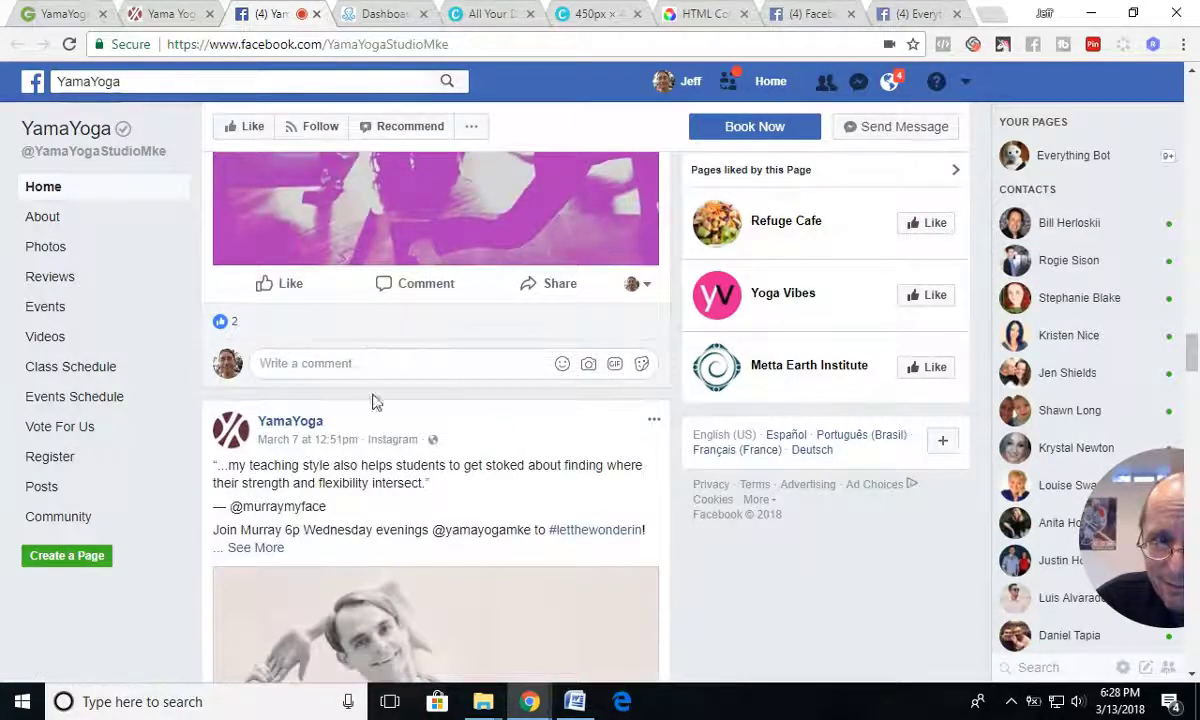
pyautogui.scroll(-3, 375, 402)
pyautogui.scroll(-10, 375, 402)
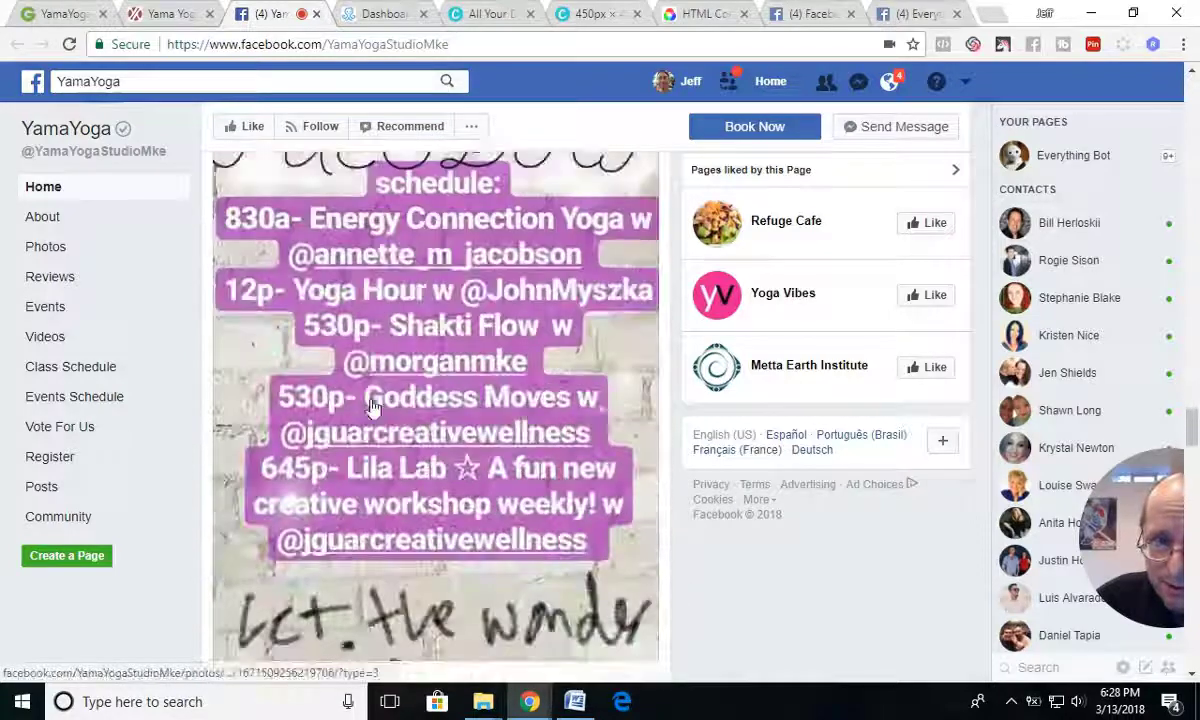
pyautogui.scroll(-10, 440, 395)
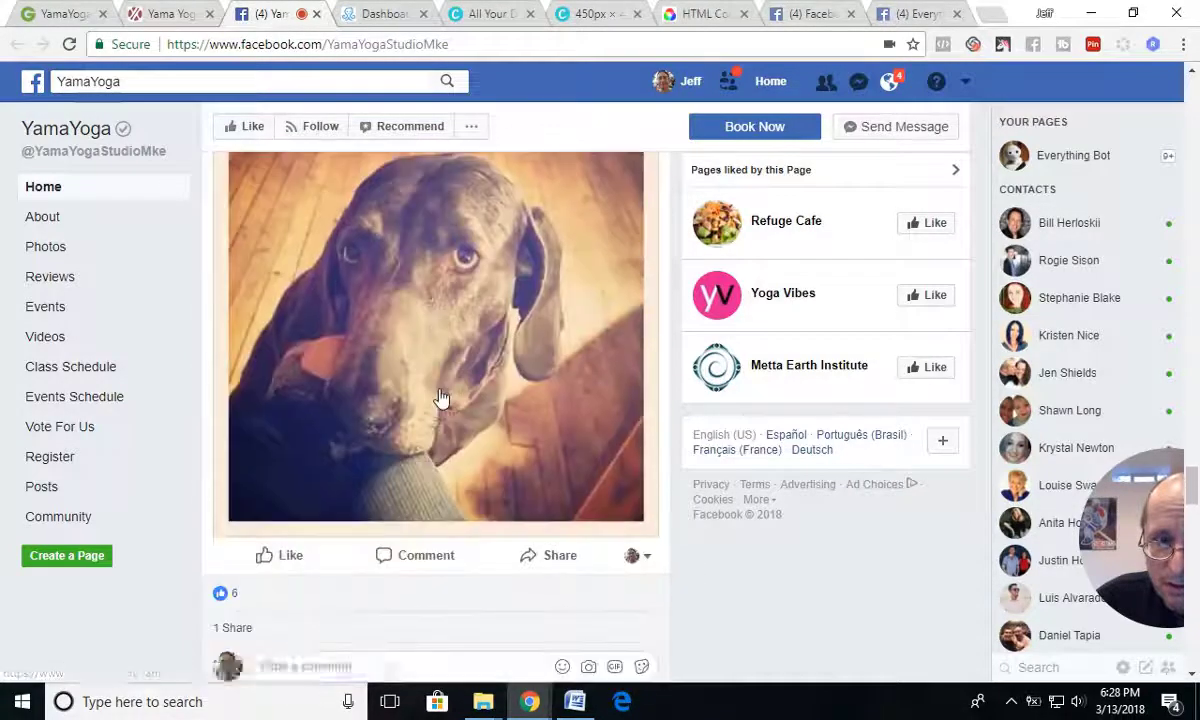
pyautogui.scroll(-7, 407, 415)
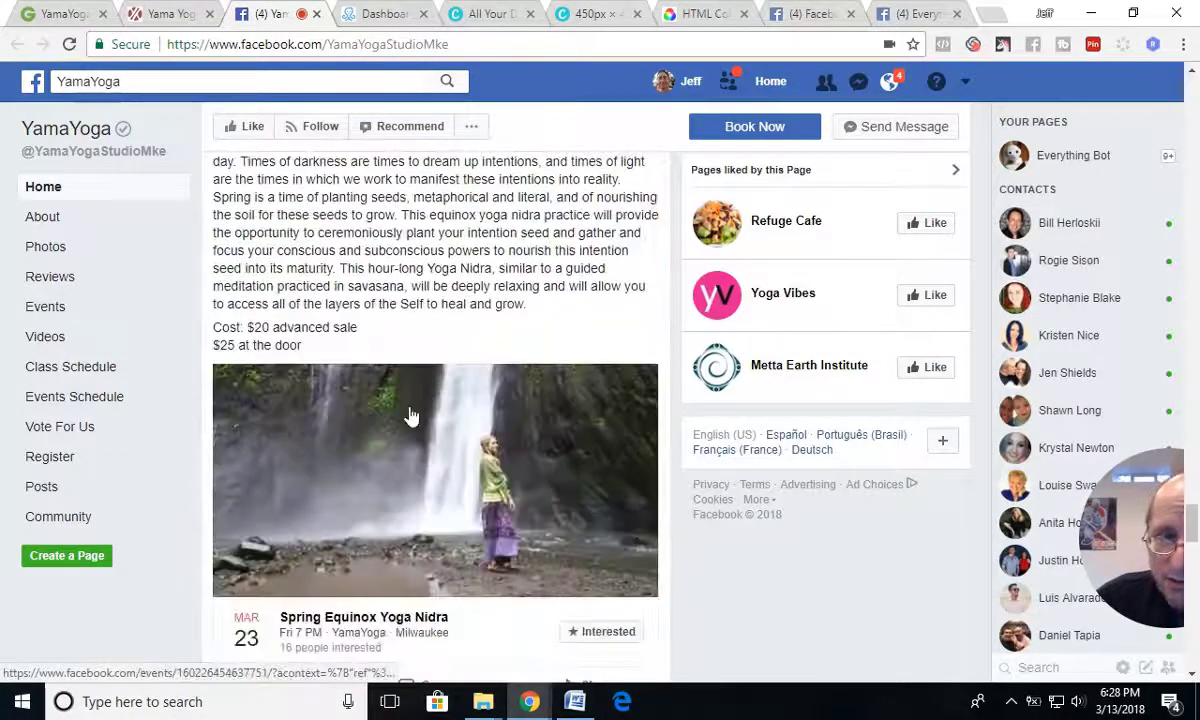
pyautogui.scroll(-1, 410, 413)
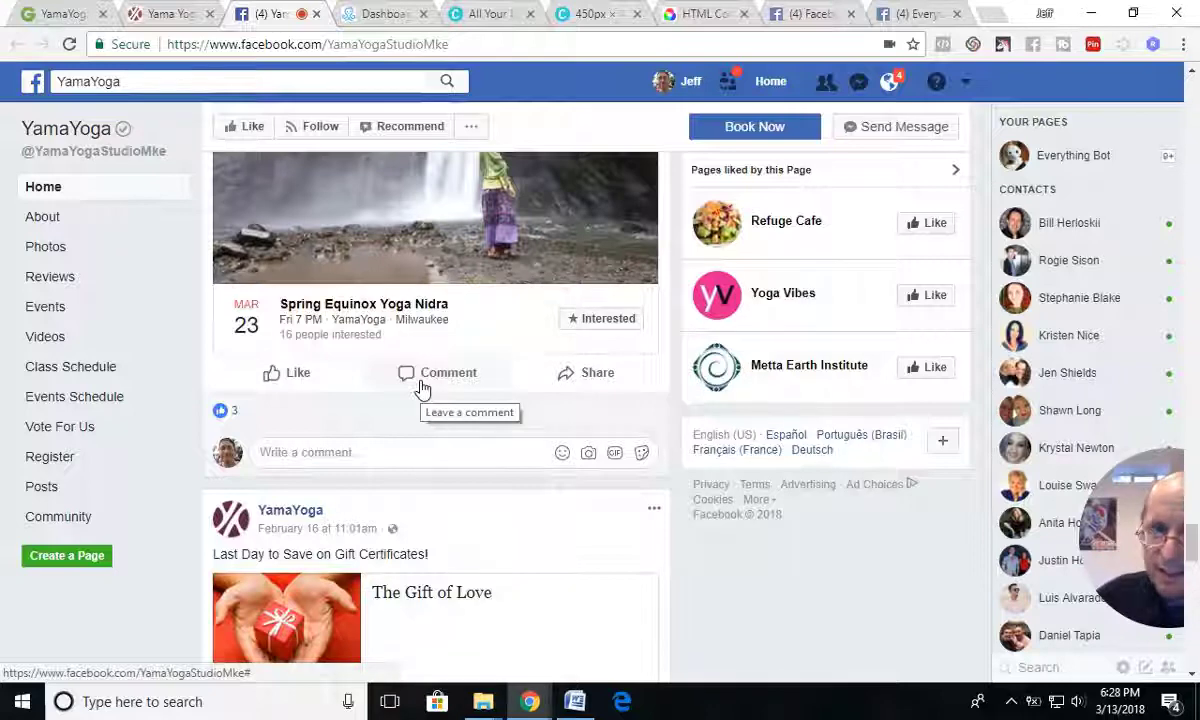
pyautogui.scroll(-6, 422, 388)
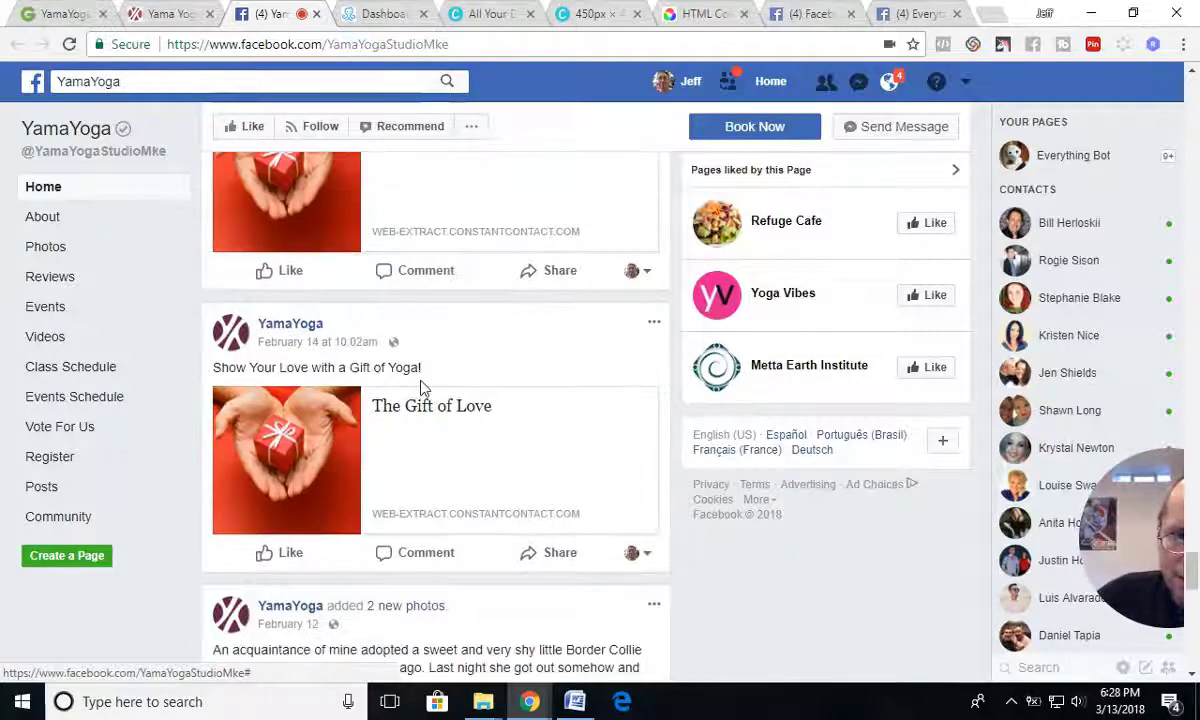
pyautogui.scroll(-5, 422, 388)
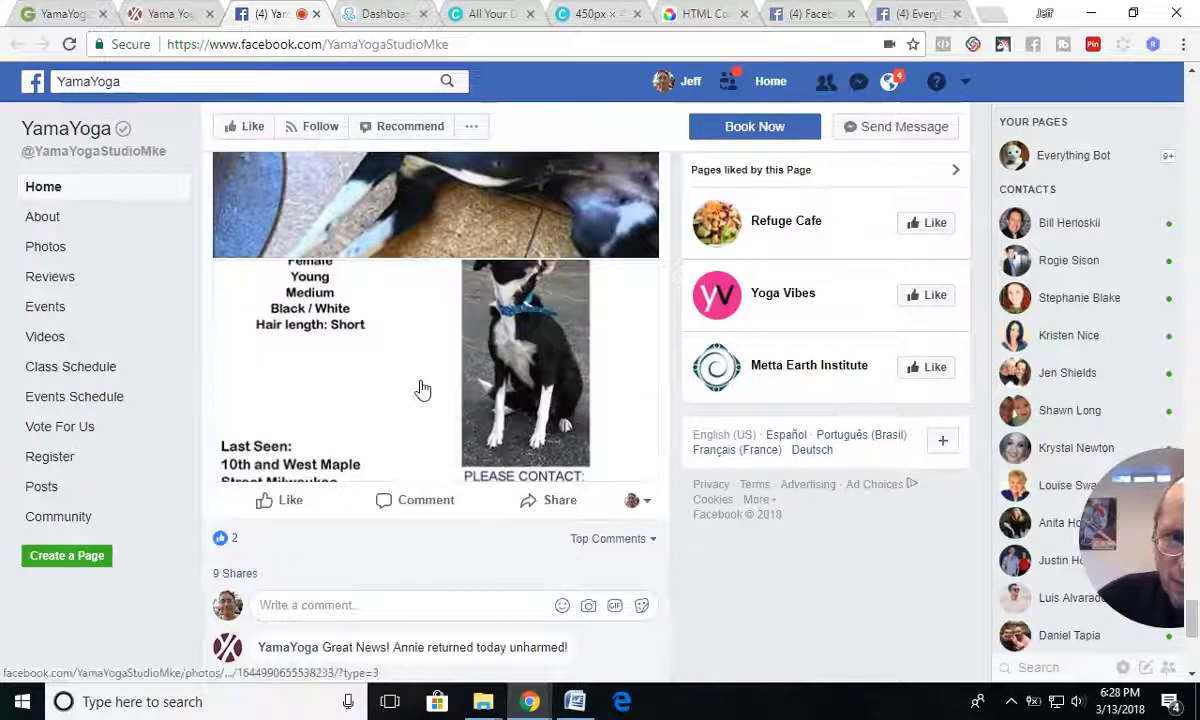
pyautogui.scroll(-3, 420, 390)
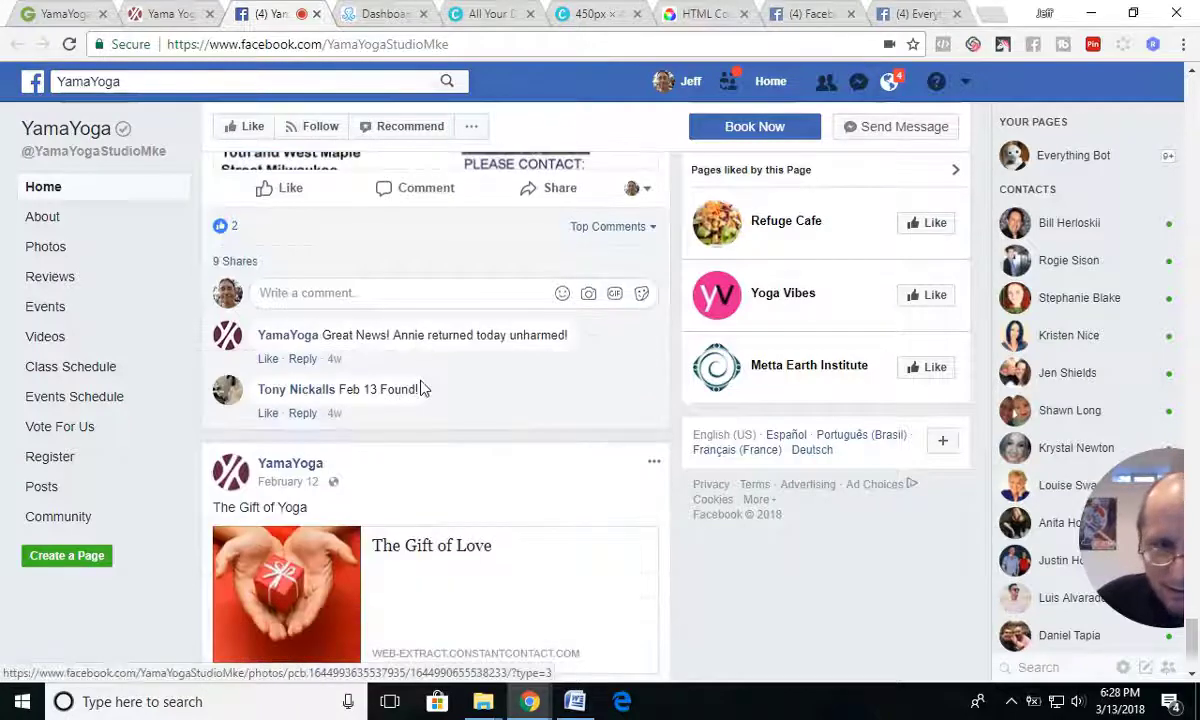
pyautogui.scroll(-2, 522, 434)
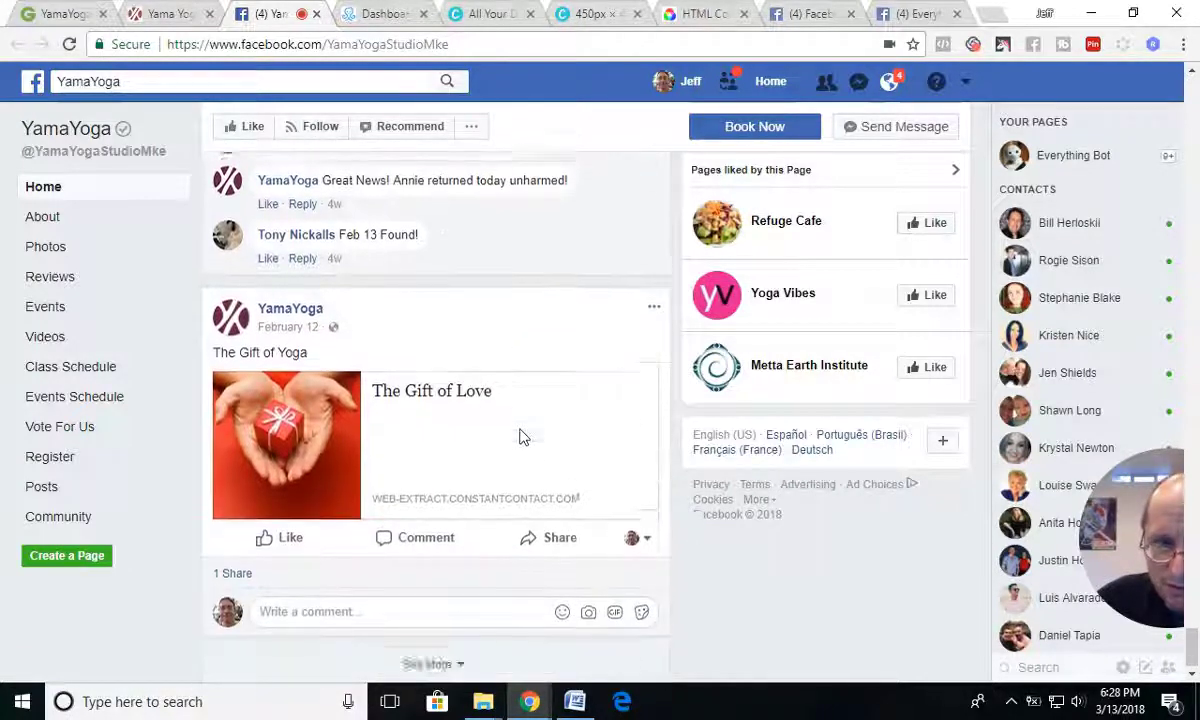
pyautogui.scroll(-6, 522, 438)
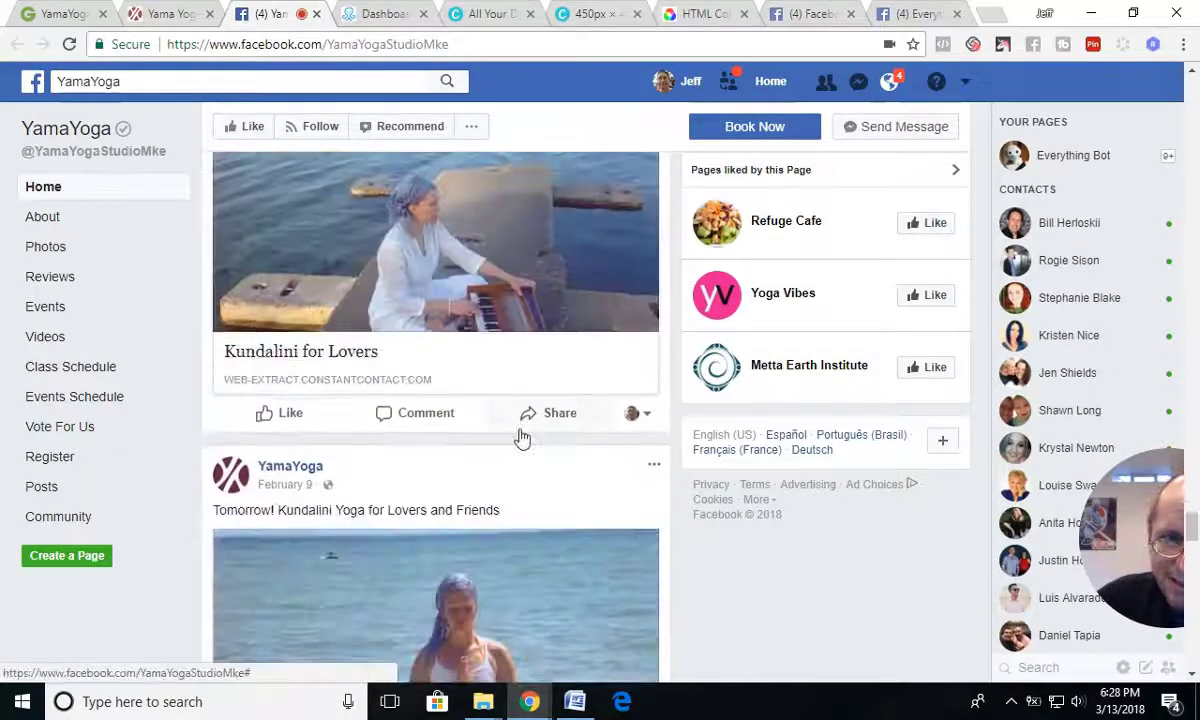
pyautogui.scroll(-5, 522, 438)
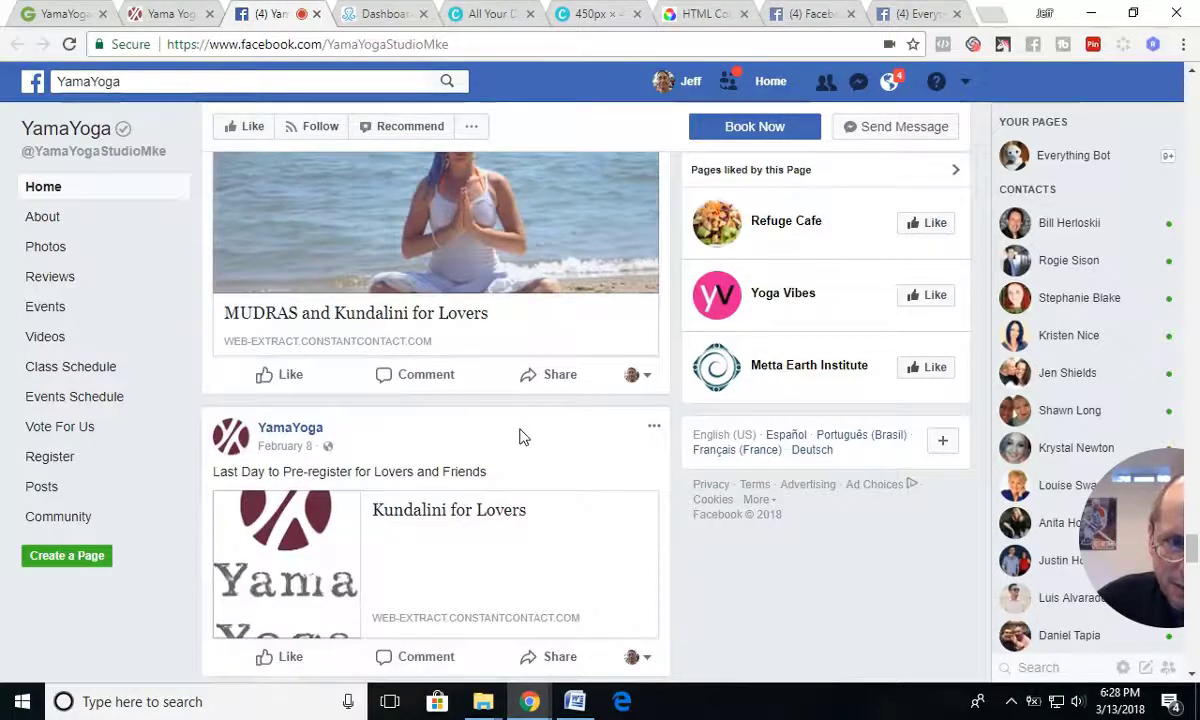
pyautogui.scroll(15, 522, 437)
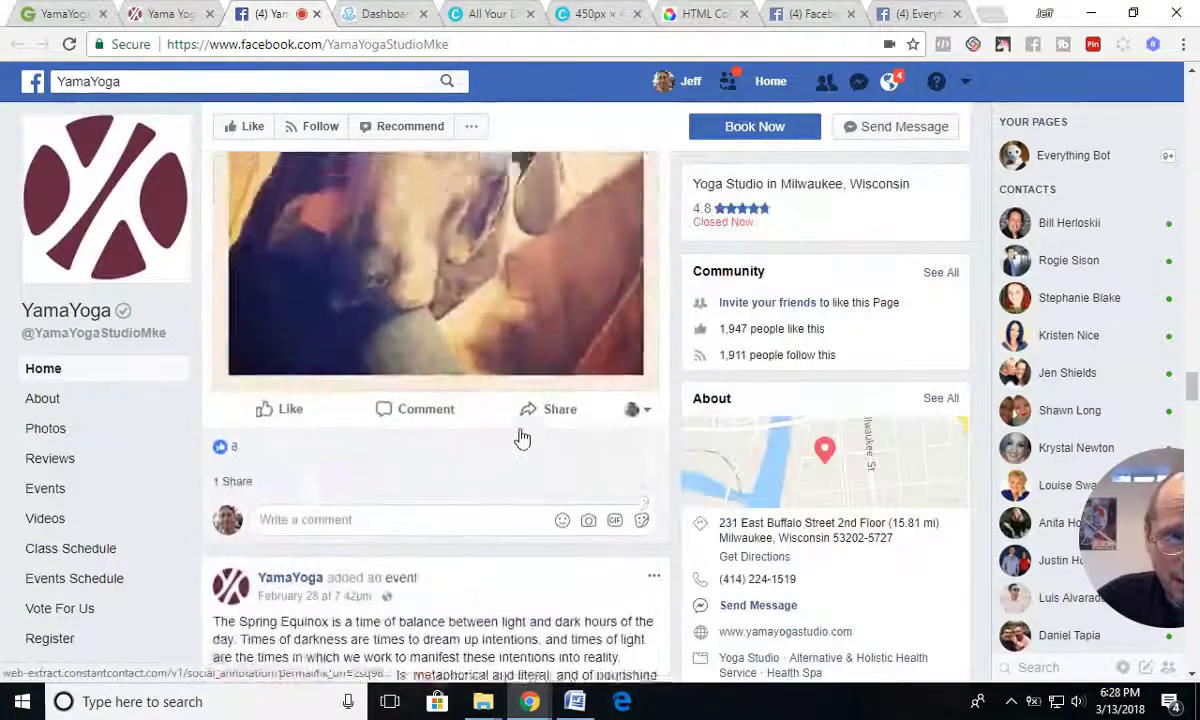
pyautogui.scroll(15, 522, 438)
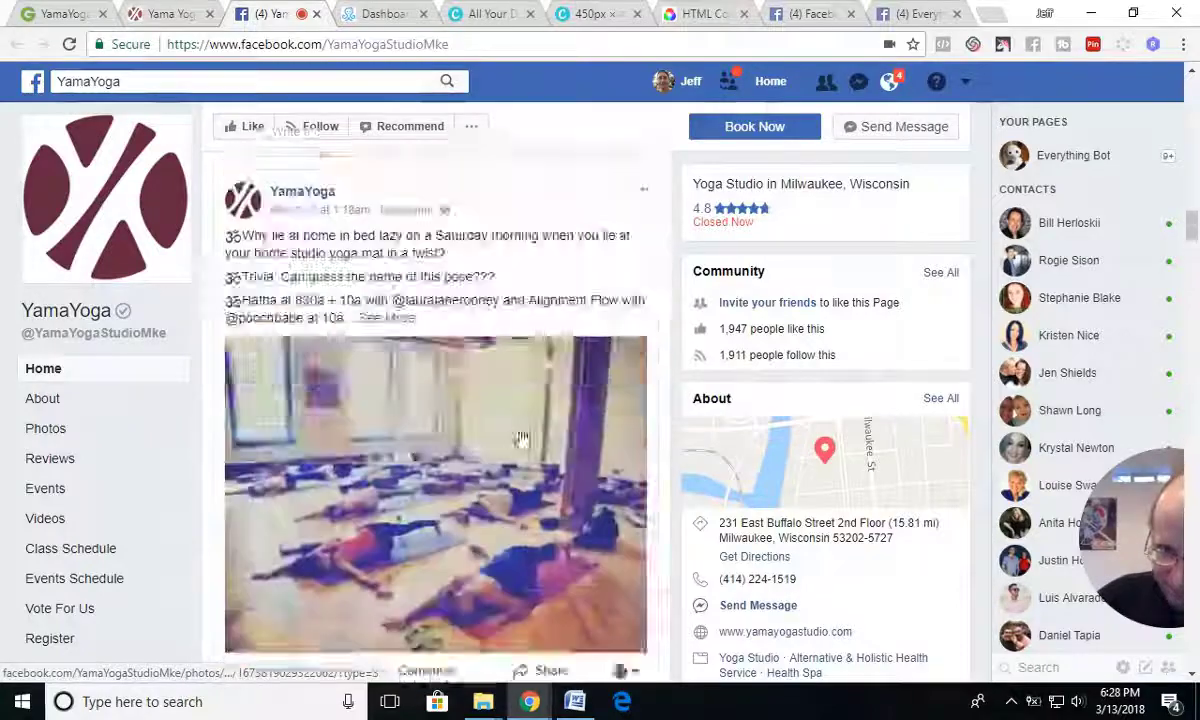
pyautogui.scroll(15, 522, 438)
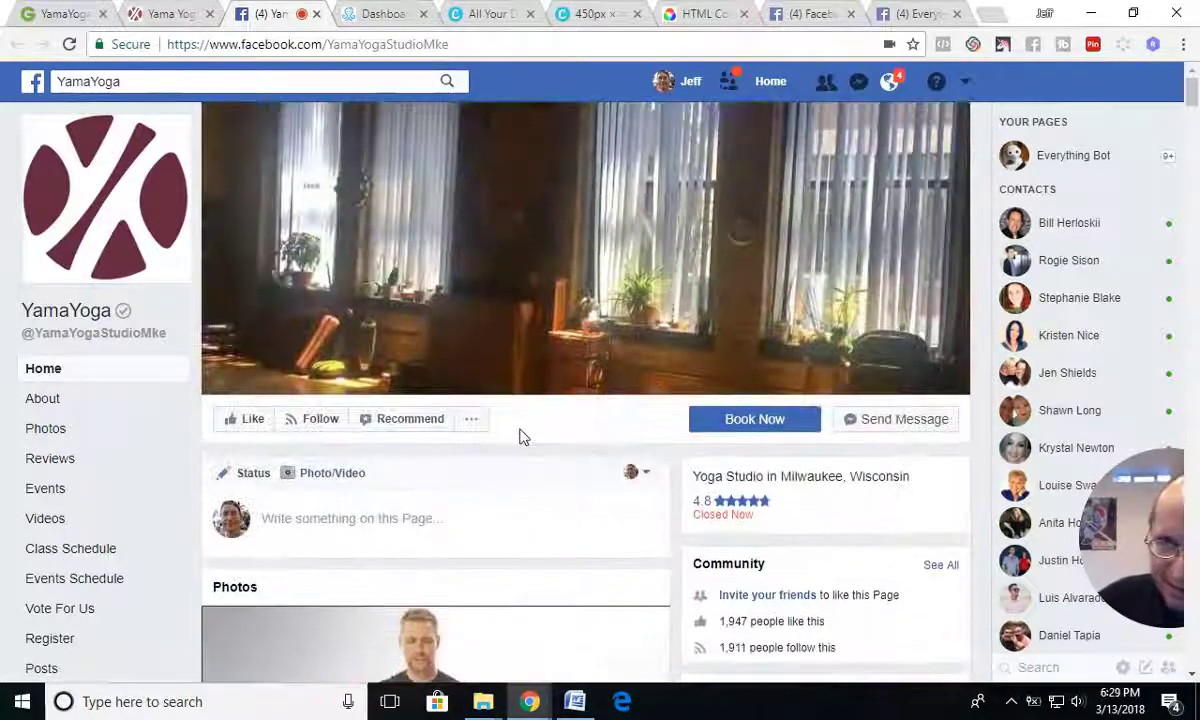
pyautogui.click(919, 14)
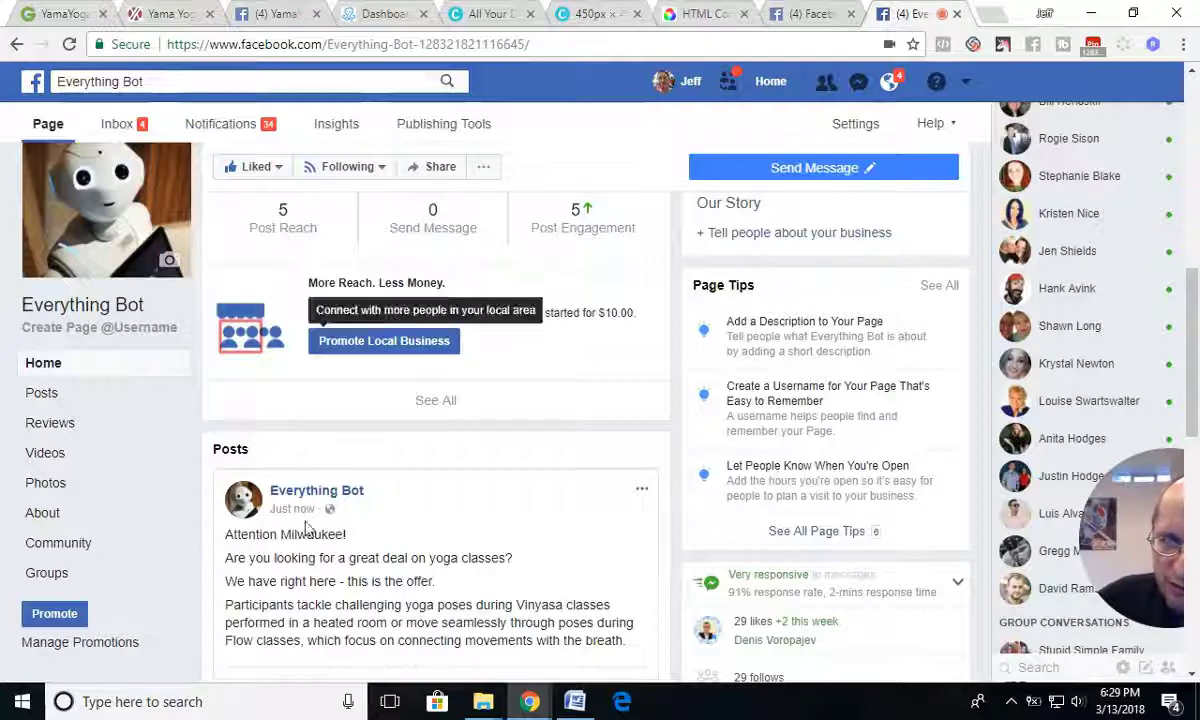
# - Switch to ManyChat and create a new Facebook Comments growth tool for the Everything Bot account
pyautogui.click(373, 14)
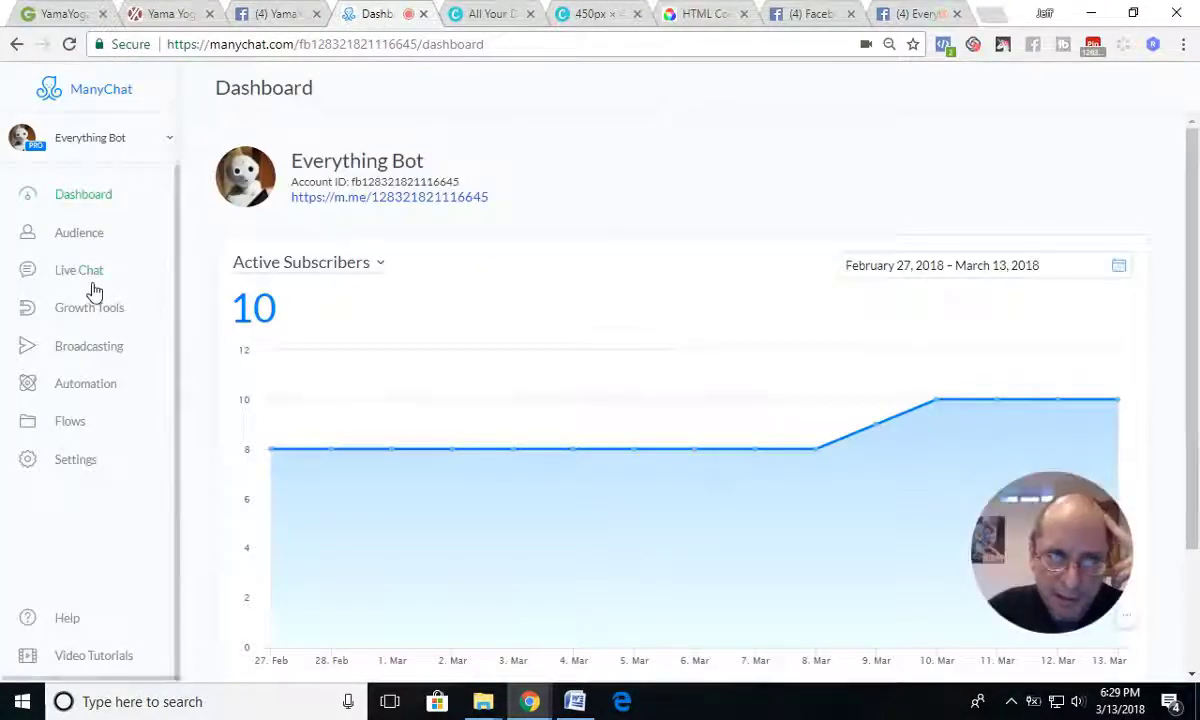
pyautogui.click(101, 318)
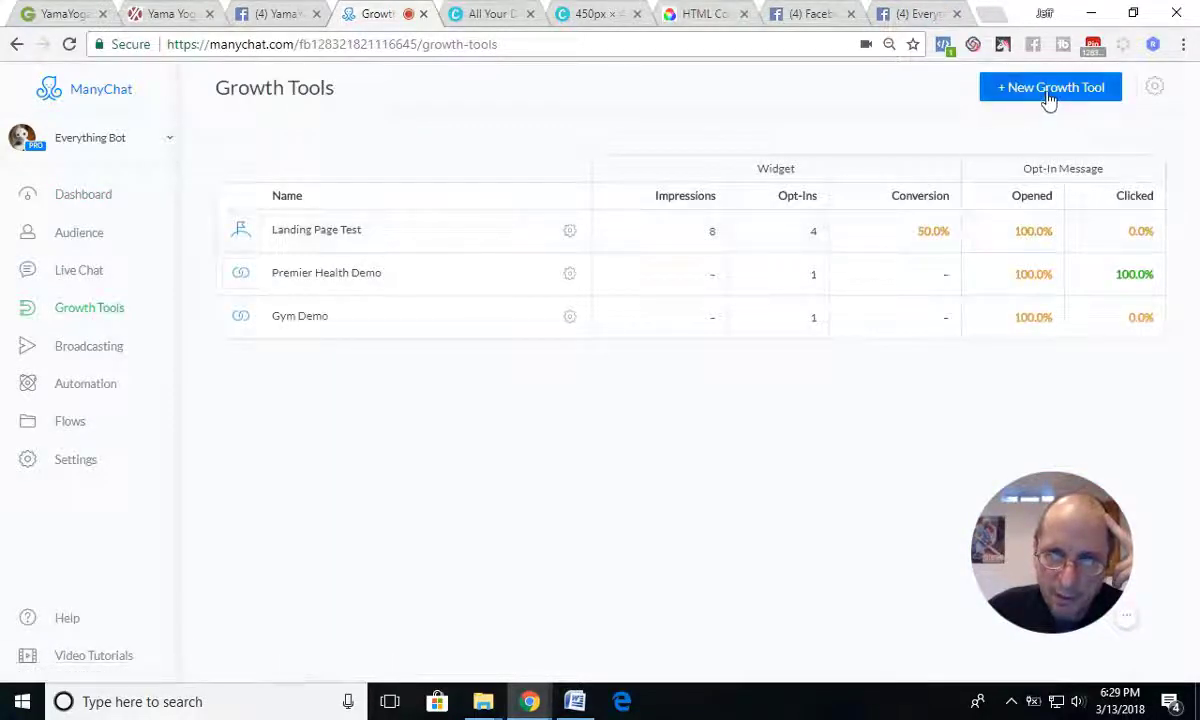
pyautogui.click(1048, 92)
pyautogui.scroll(-2, 429, 447)
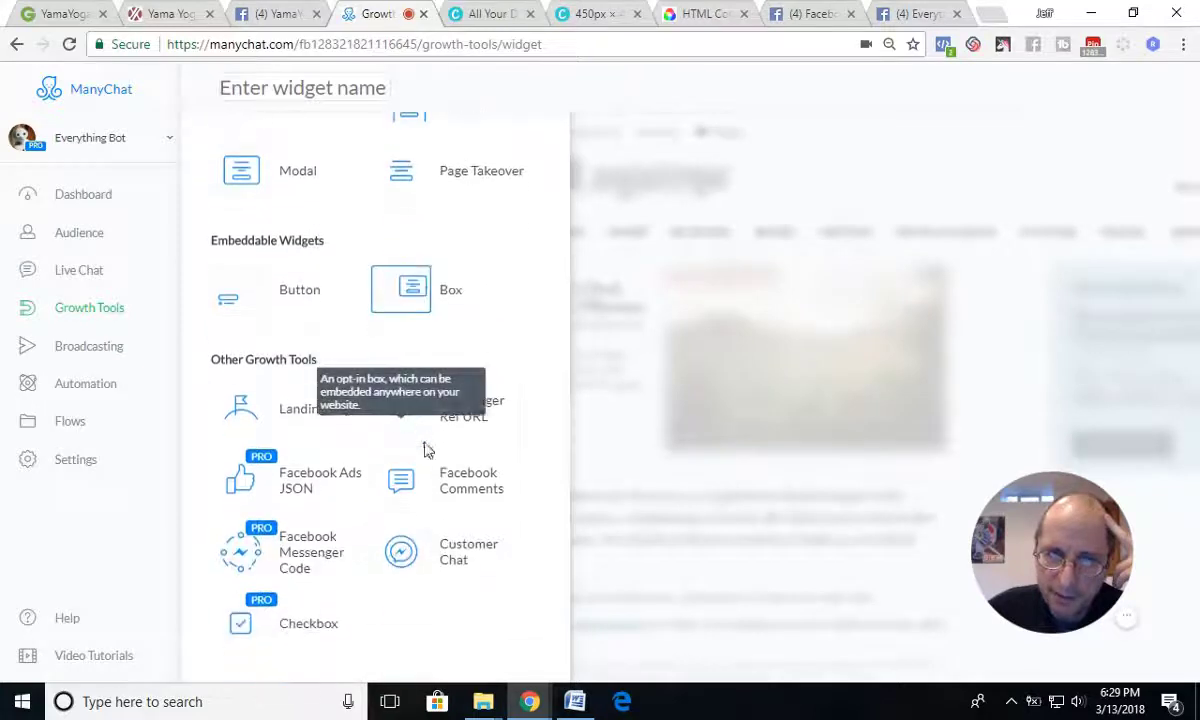
pyautogui.click(473, 494)
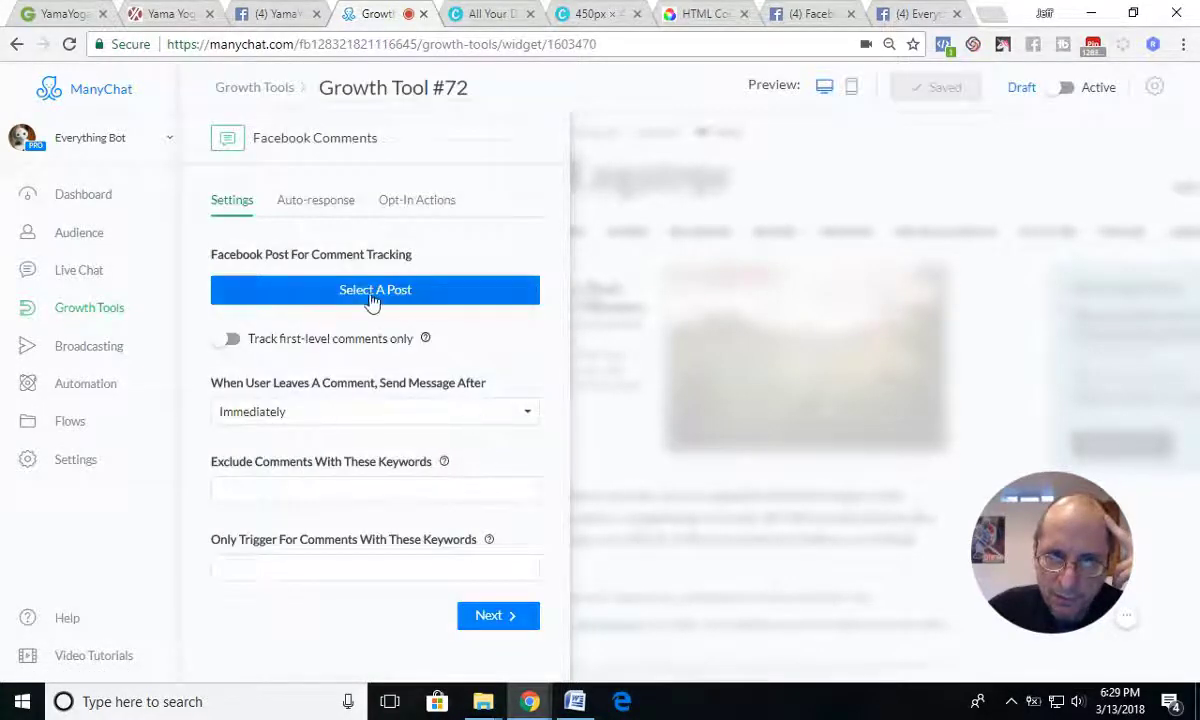
# - Track comments on the "Attention Milwaukee!" yoga post, save, and confirm that the post is explicit about contacting commenters via Messenger
pyautogui.click(366, 298)
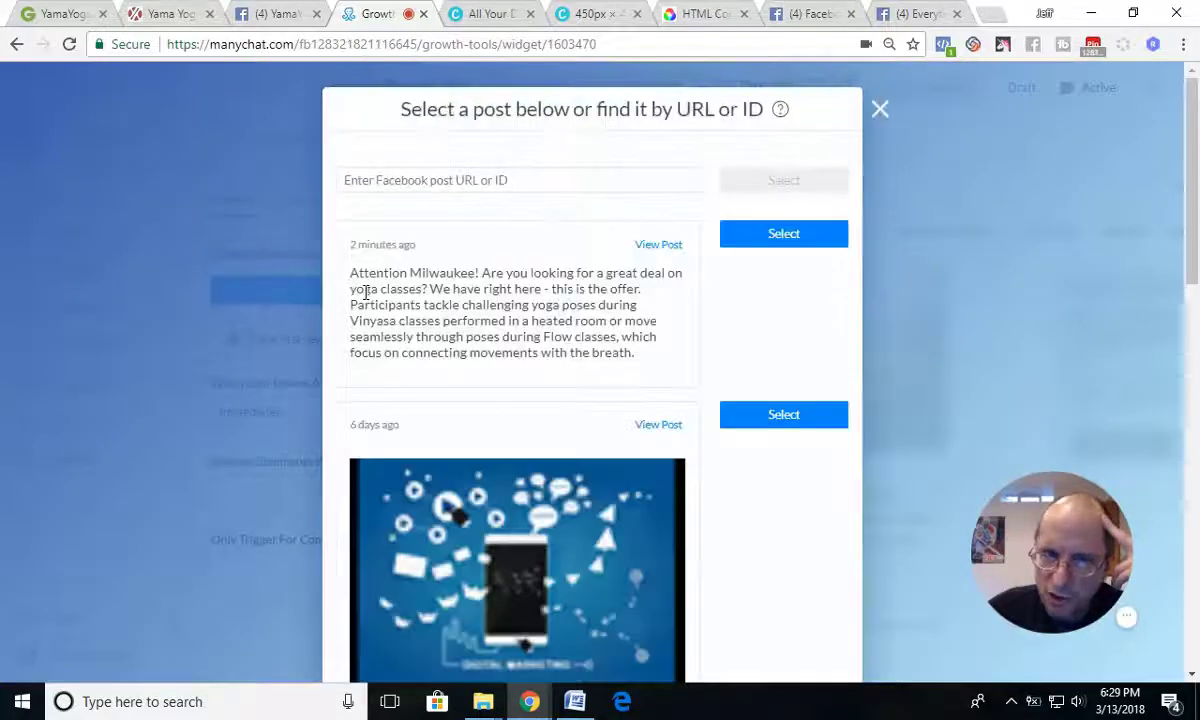
pyautogui.click(780, 233)
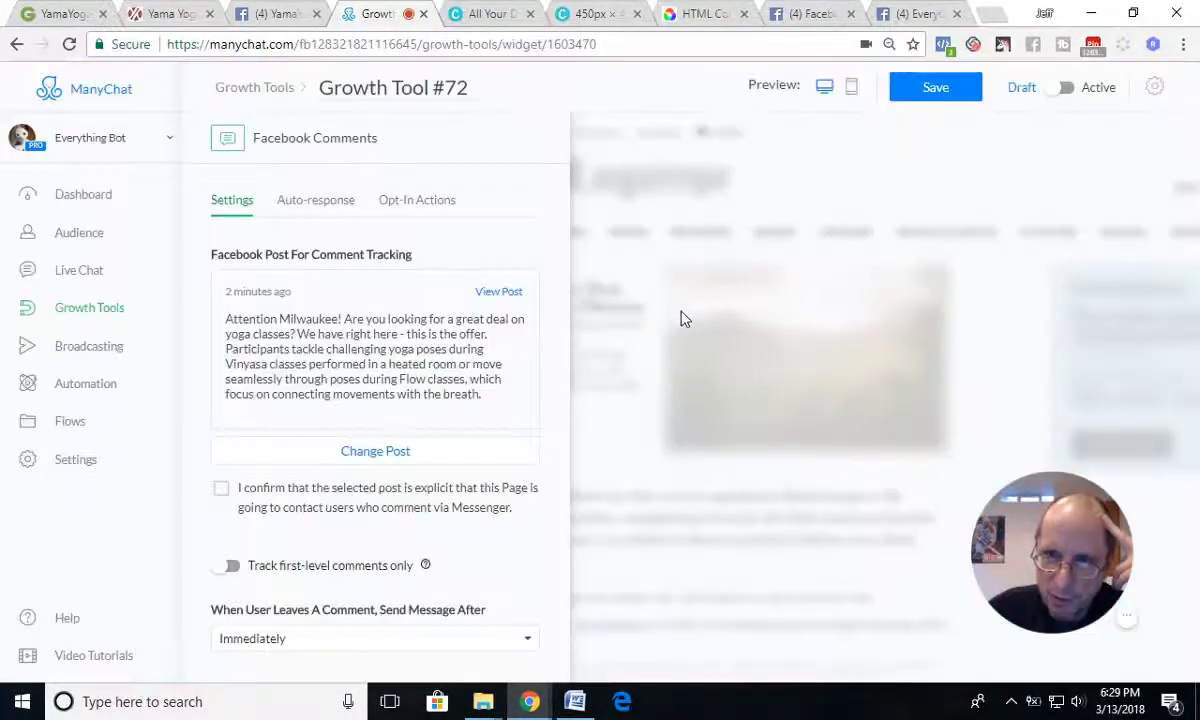
pyautogui.click(938, 88)
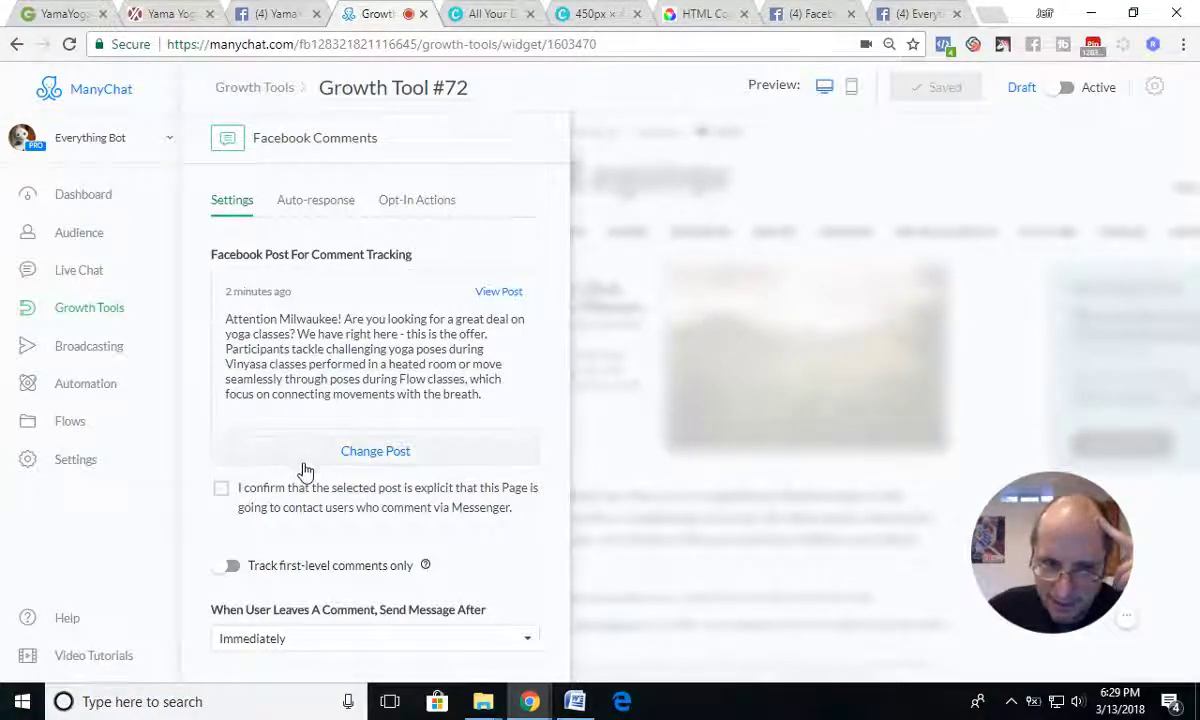
pyautogui.scroll(-2, 305, 470)
pyautogui.click(222, 334)
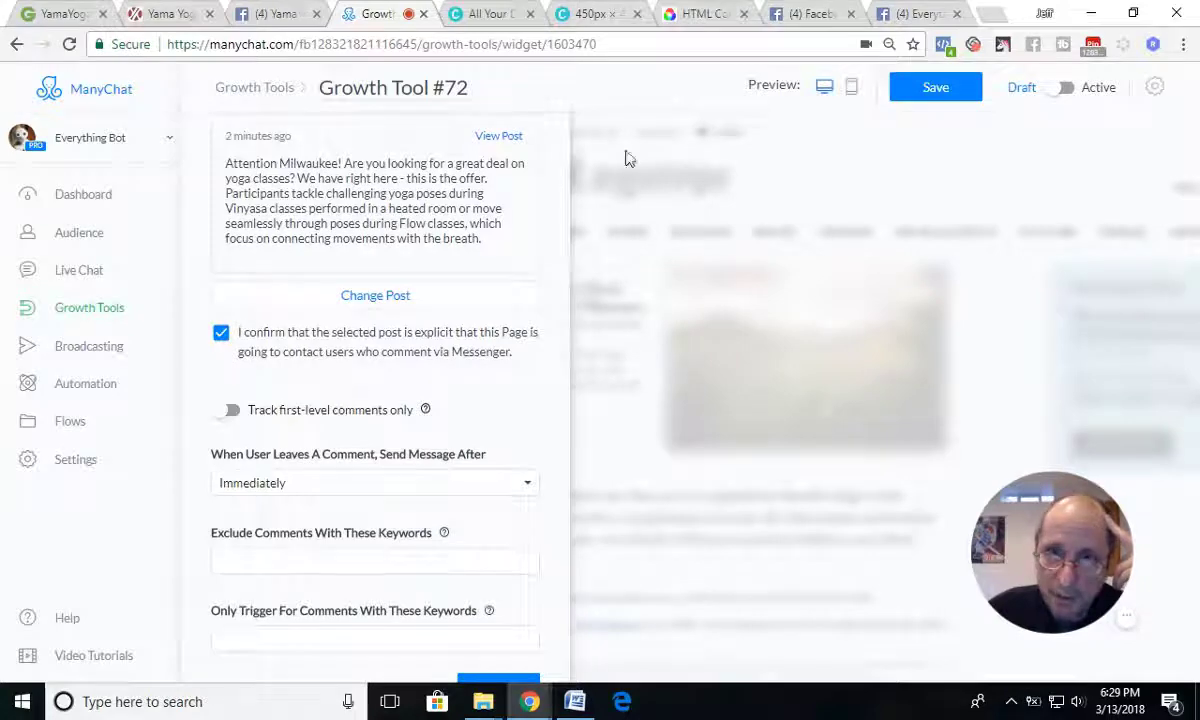
# - Switch to the Everything Bot Facebook page and open the "Attention Milwaukee!" post for editing
pyautogui.click(884, 15)
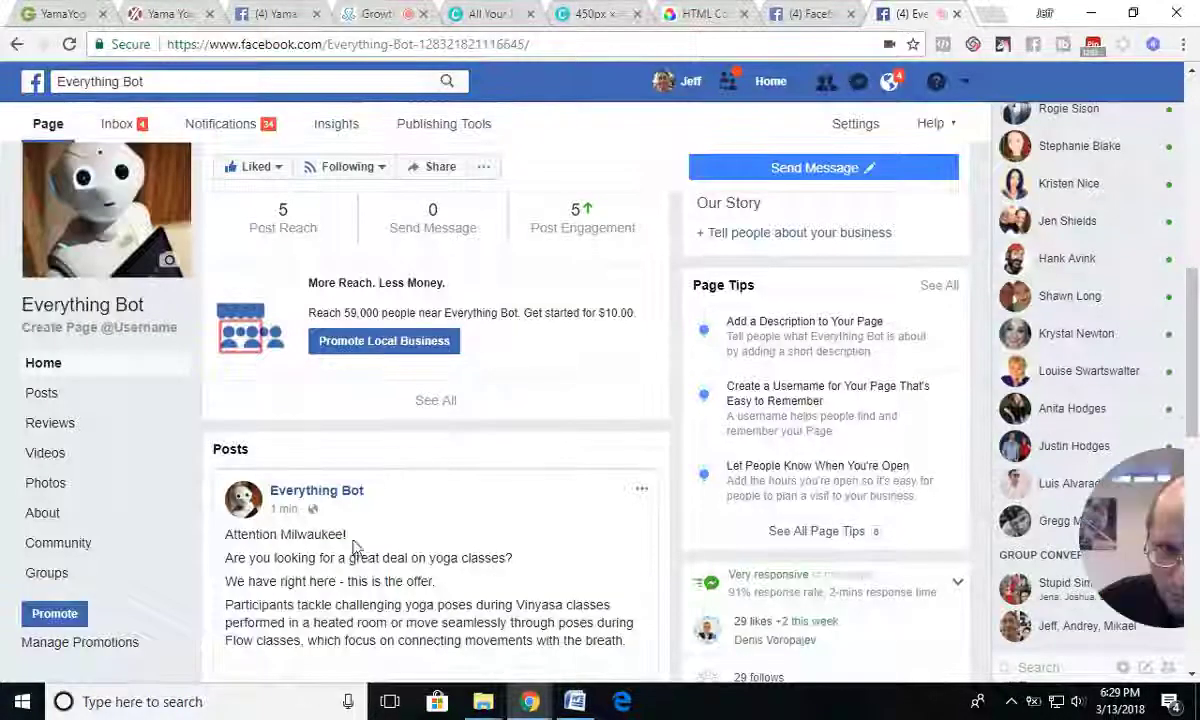
pyautogui.click(640, 490)
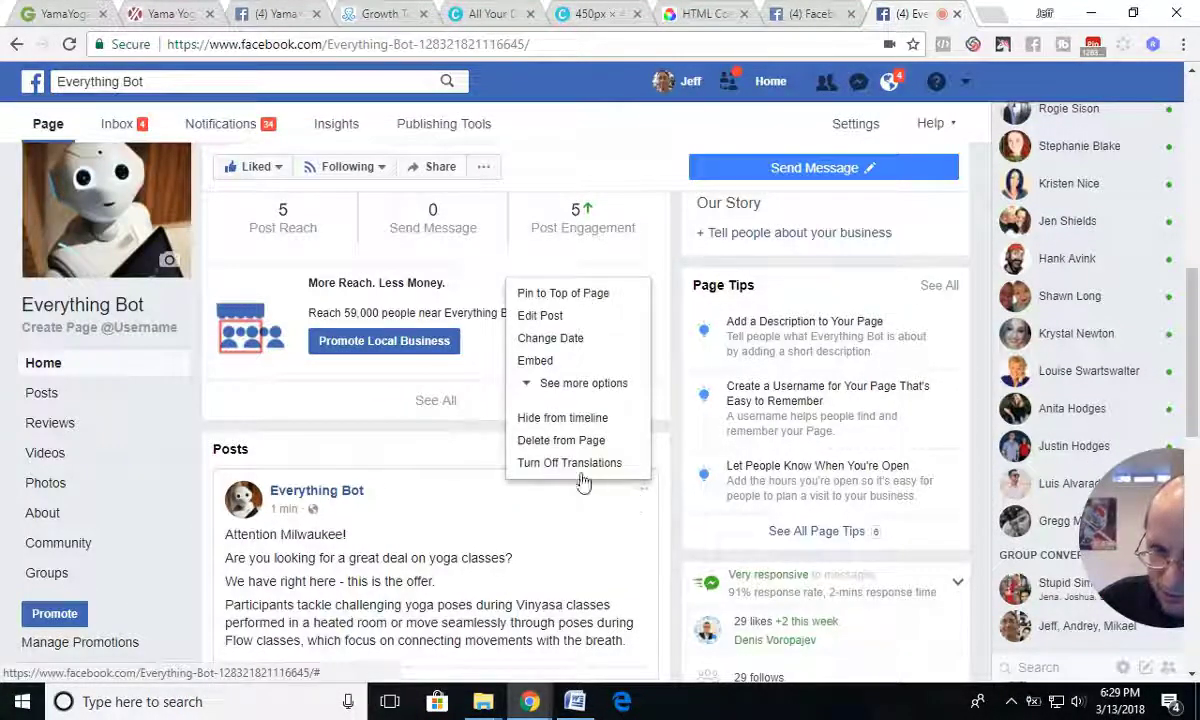
pyautogui.click(535, 360)
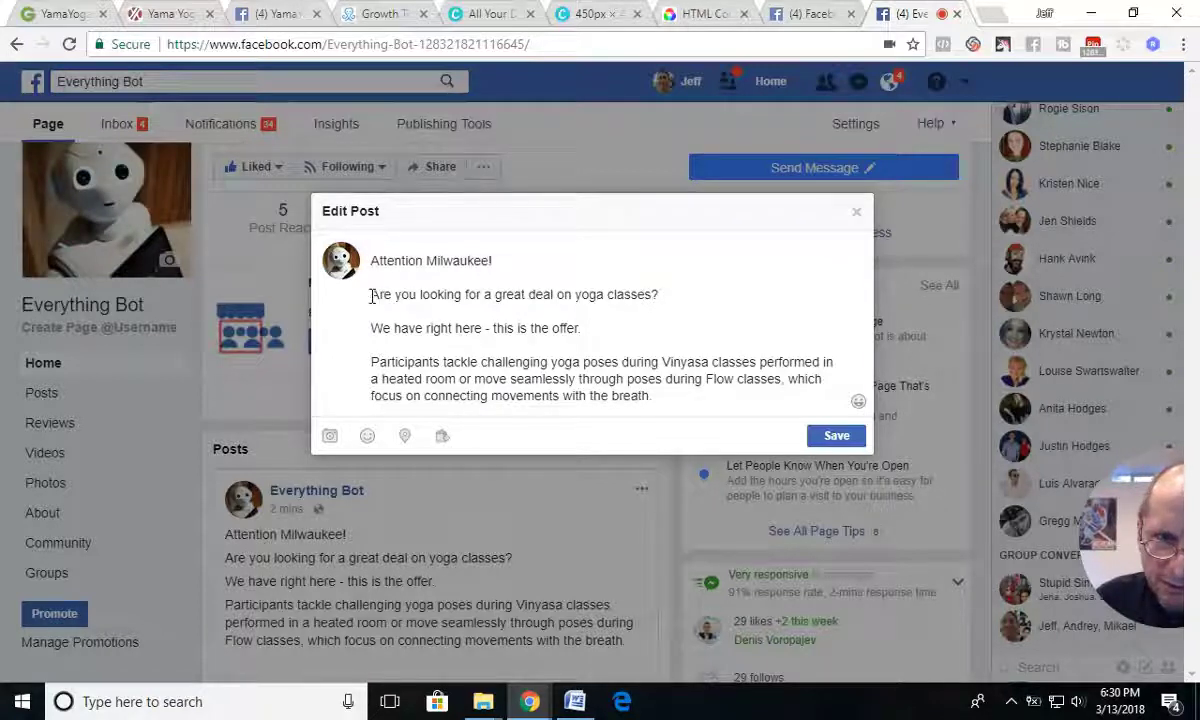
# - Replace all text below "Attention Milwaukee!" with "Curious if you do yoga what are the benefits you get from doing it?"
pyautogui.moveTo(370, 294); pyautogui.dragTo(700, 401)
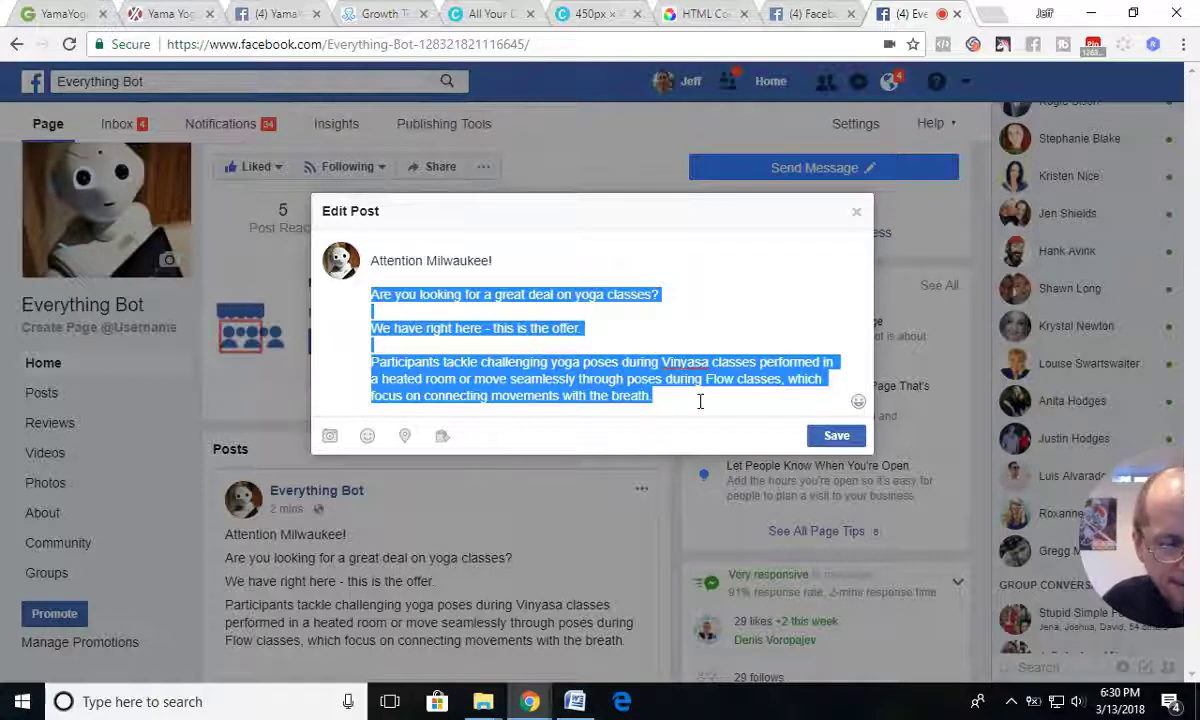
pyautogui.write('Curuo')
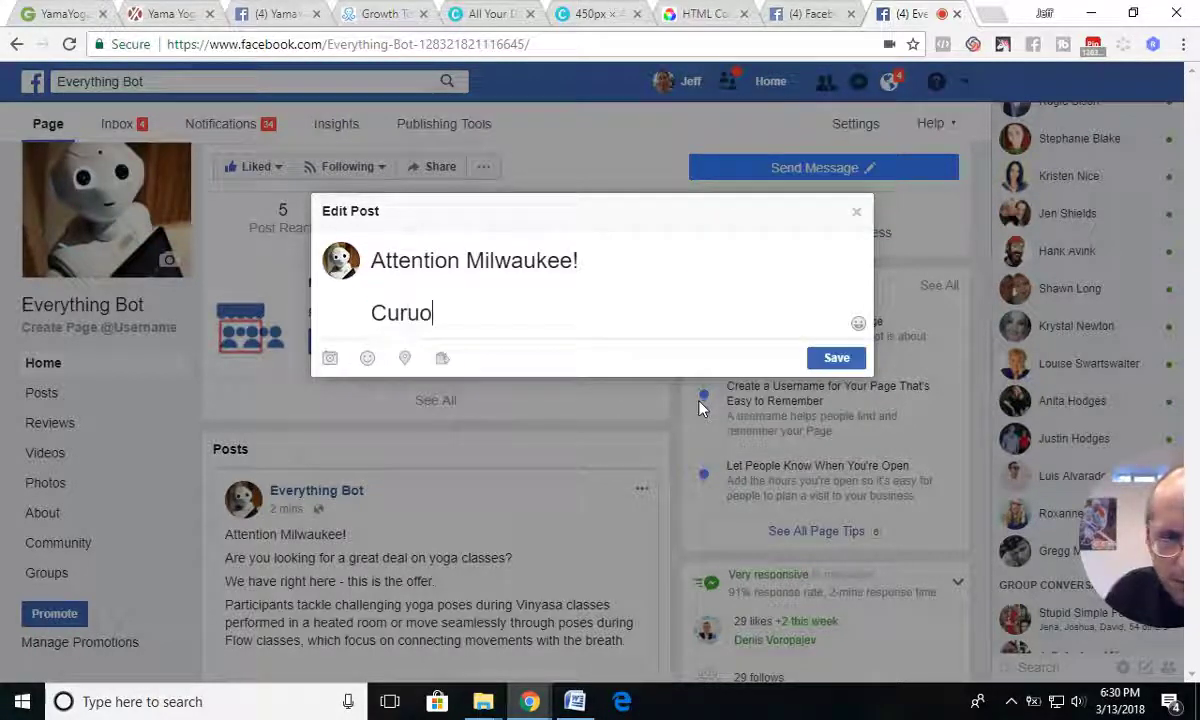
pyautogui.press('BackSpace')
pyautogui.press('BackSpace')
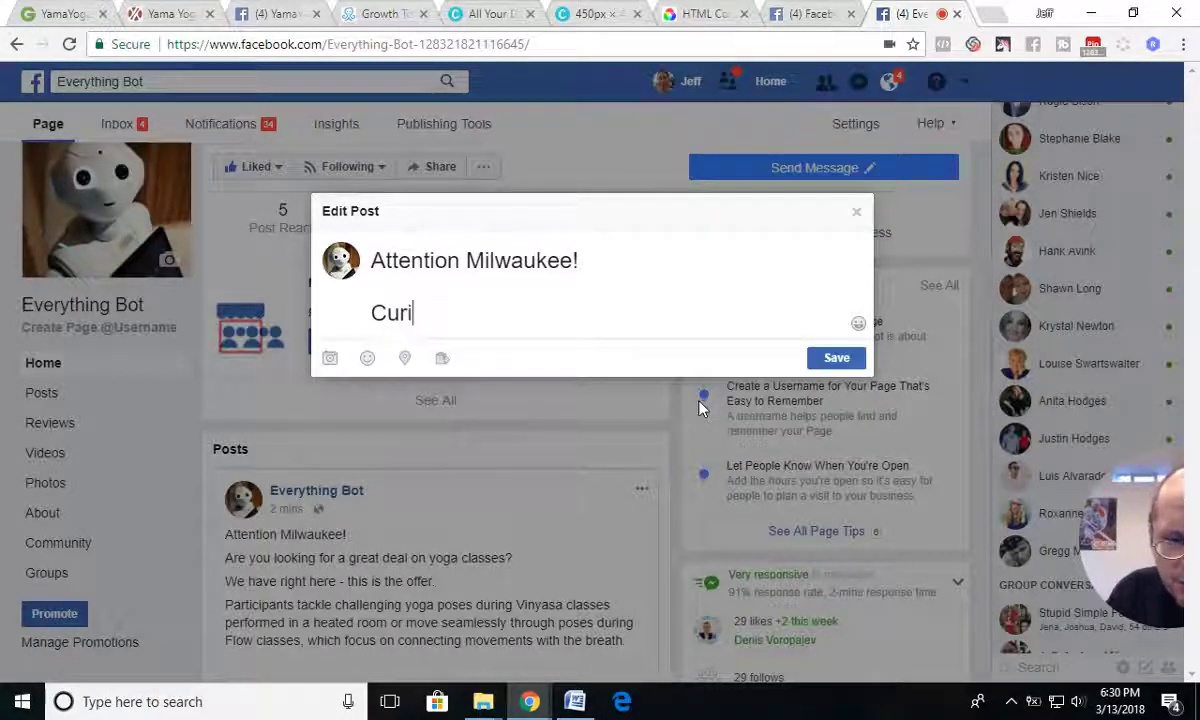
pyautogui.write('ious what')
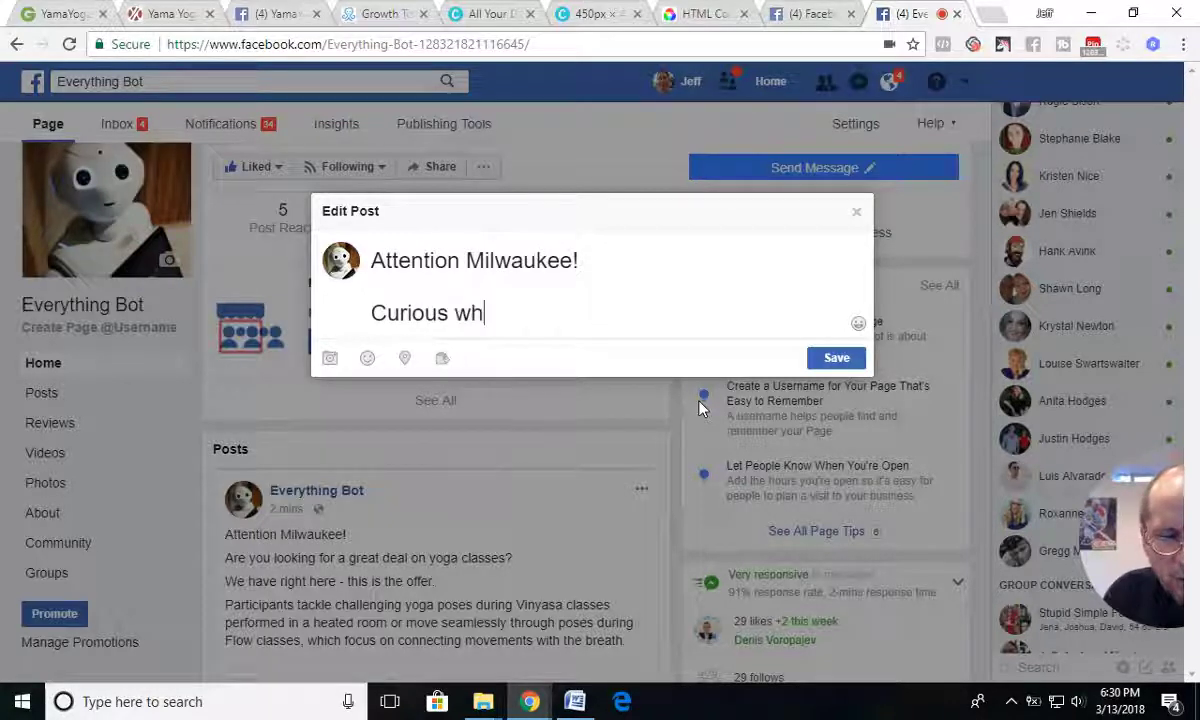
pyautogui.press('BackSpace')
pyautogui.press('BackSpace')
pyautogui.press('BackSpace')
pyautogui.press('BackSpace')
pyautogui.press('BackSpace')
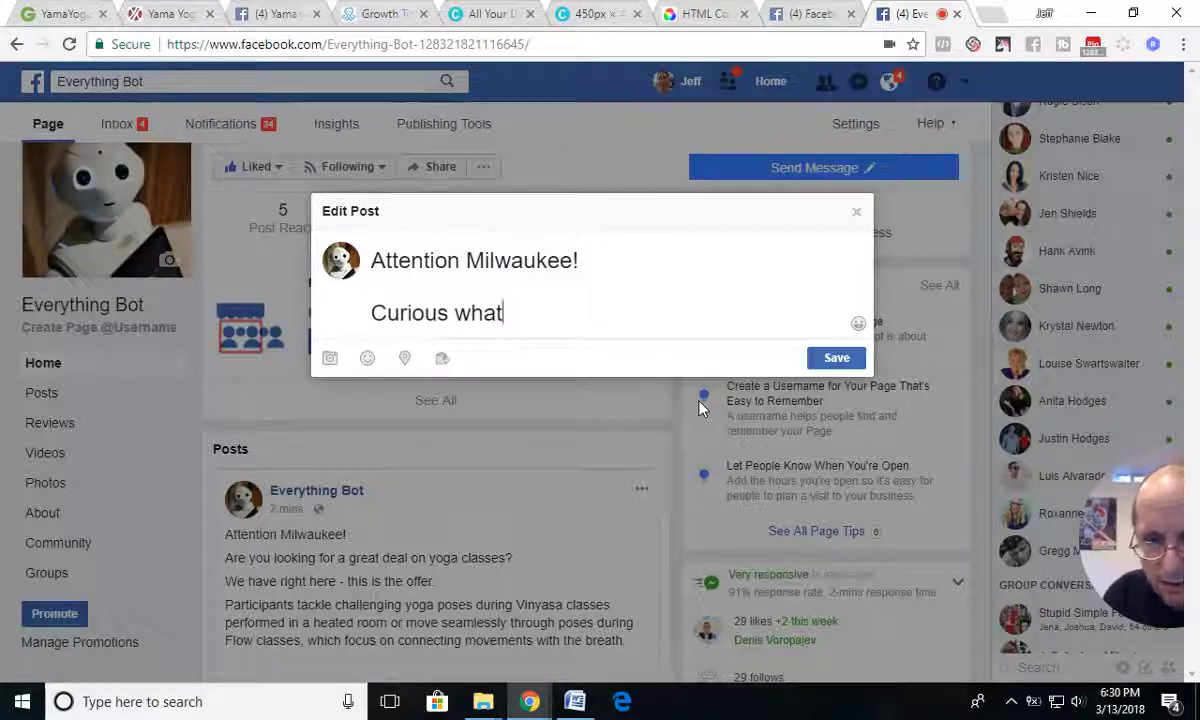
pyautogui.write('if you ')
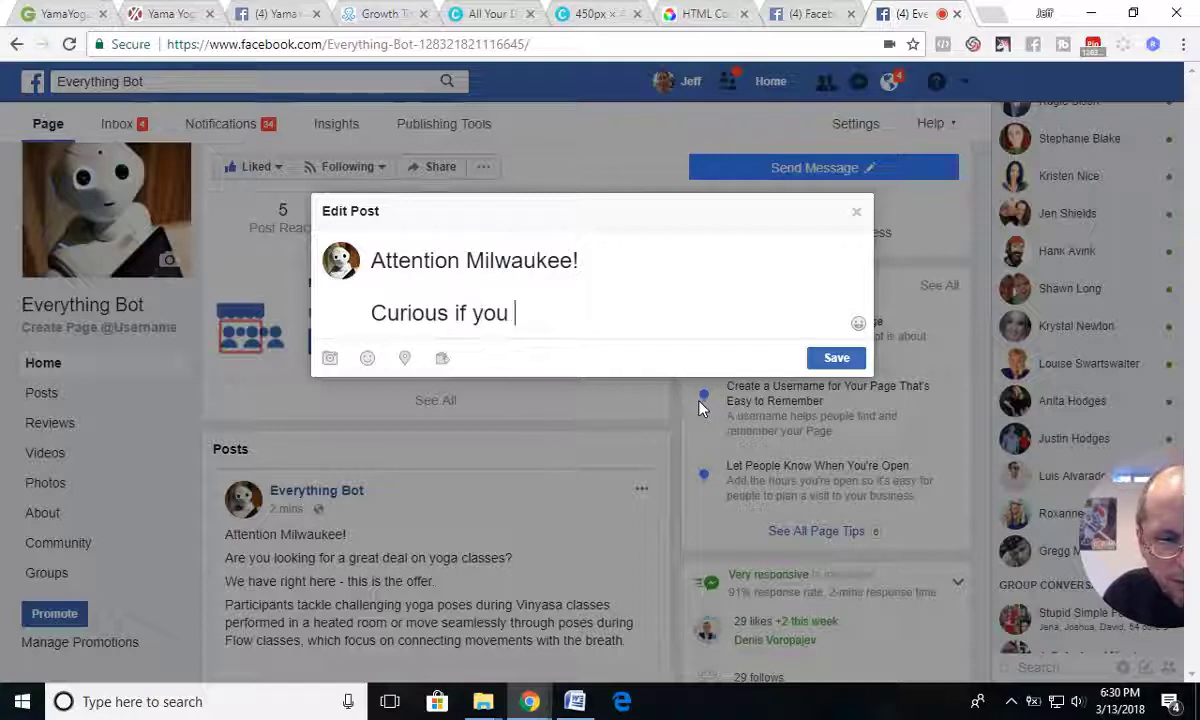
pyautogui.write('do yoga')
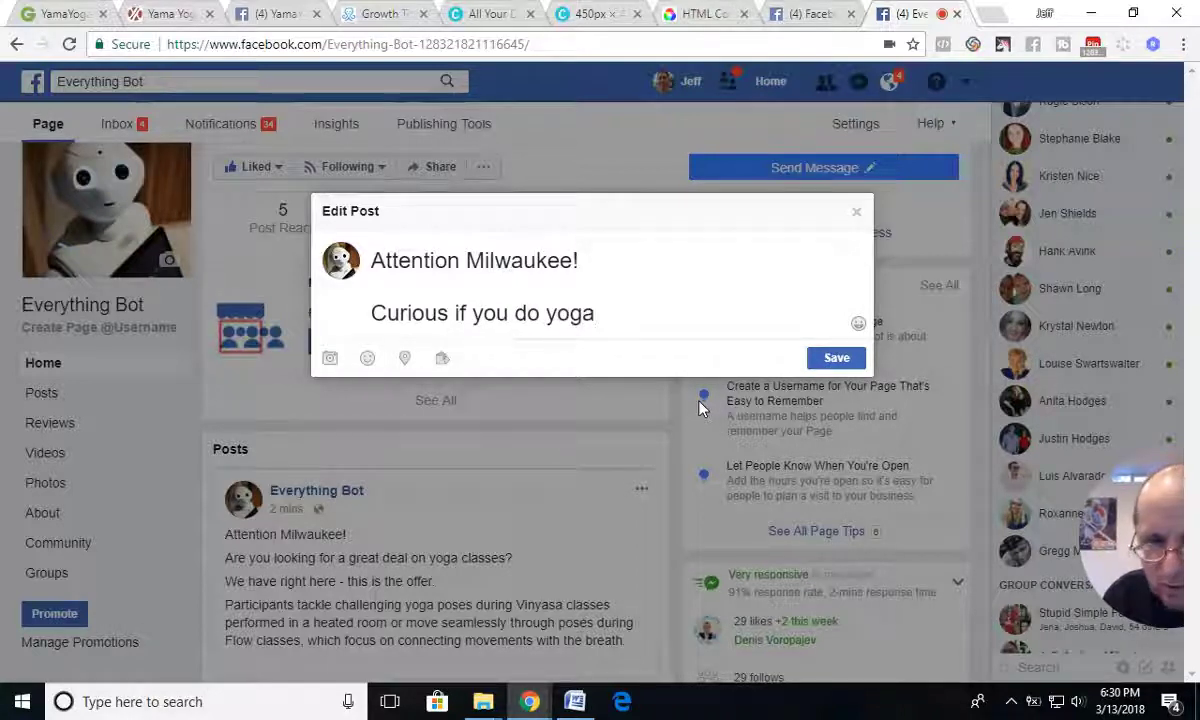
pyautogui.write(' what are the ')
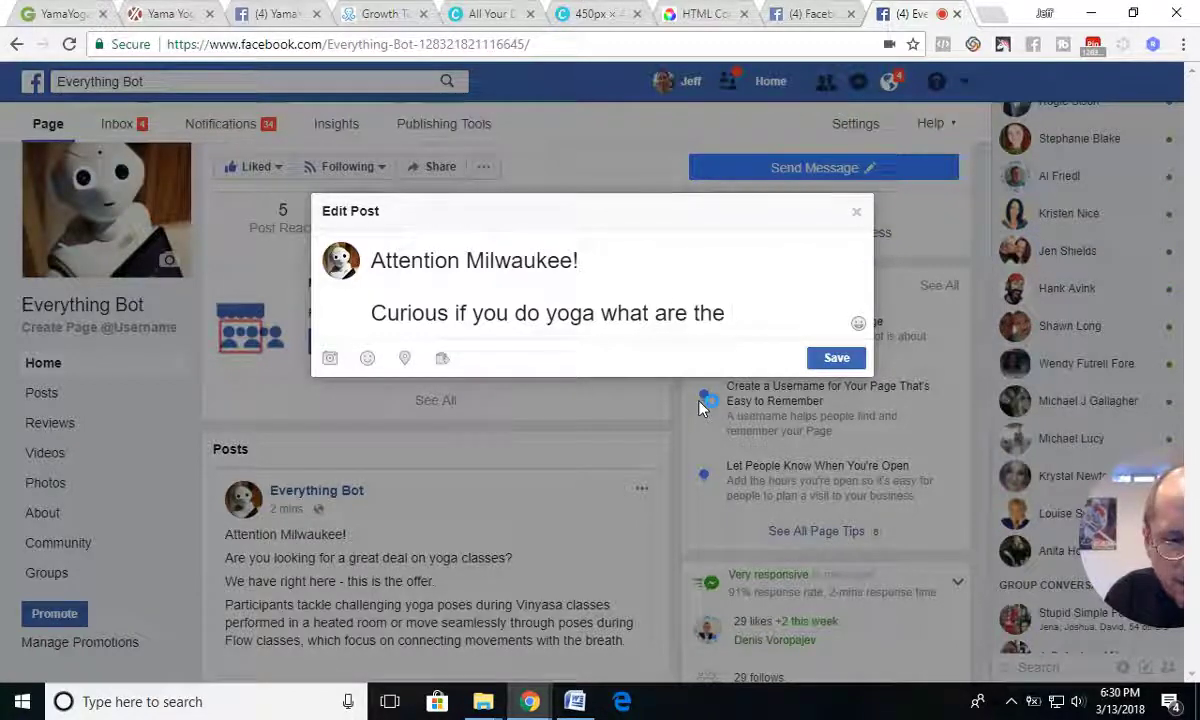
pyautogui.write('benefit')
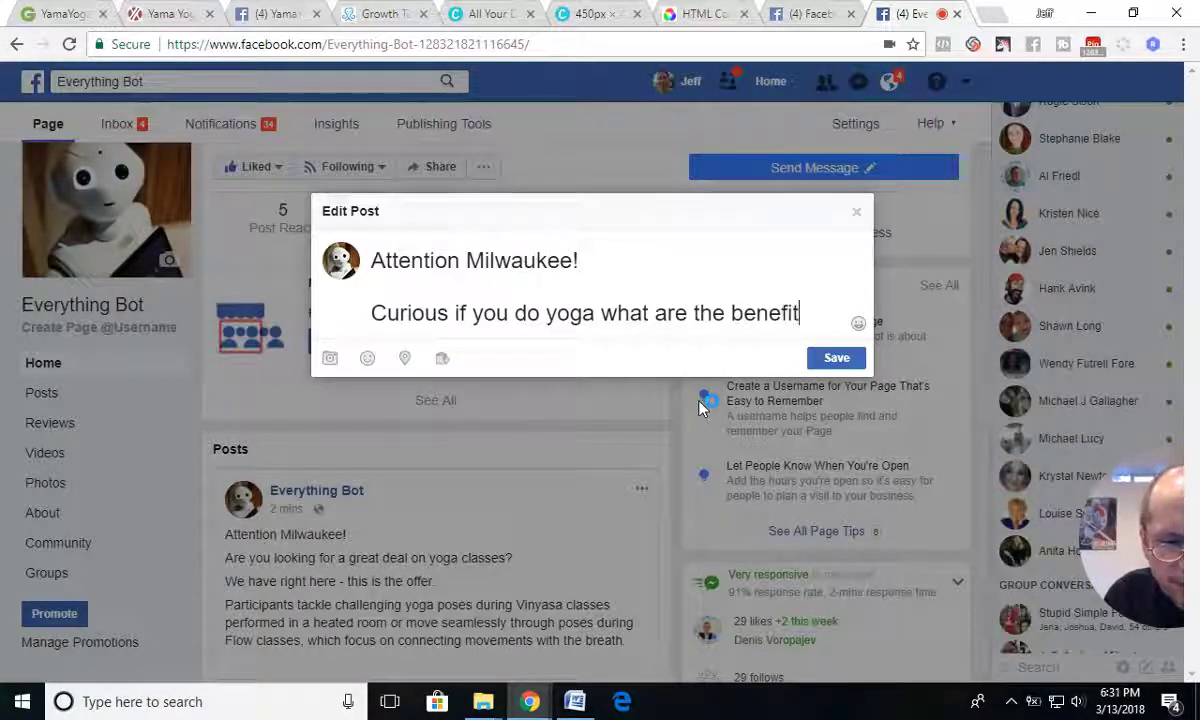
pyautogui.write('s you get from ')
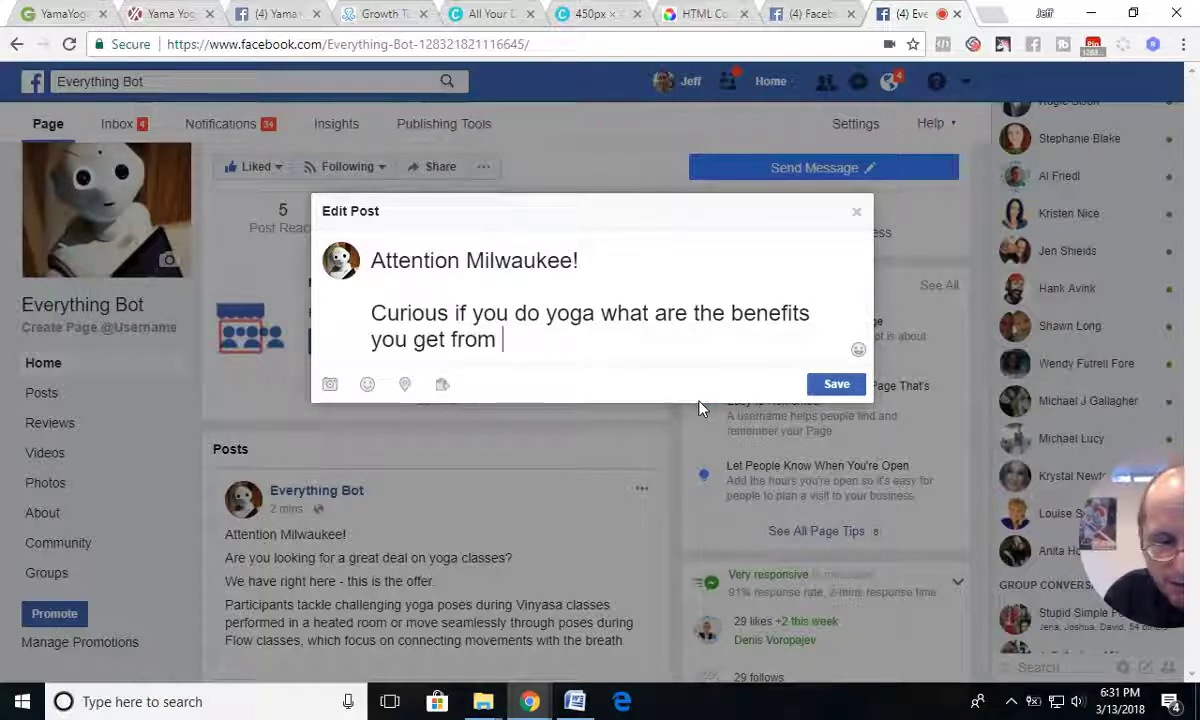
pyautogui.write('g==')
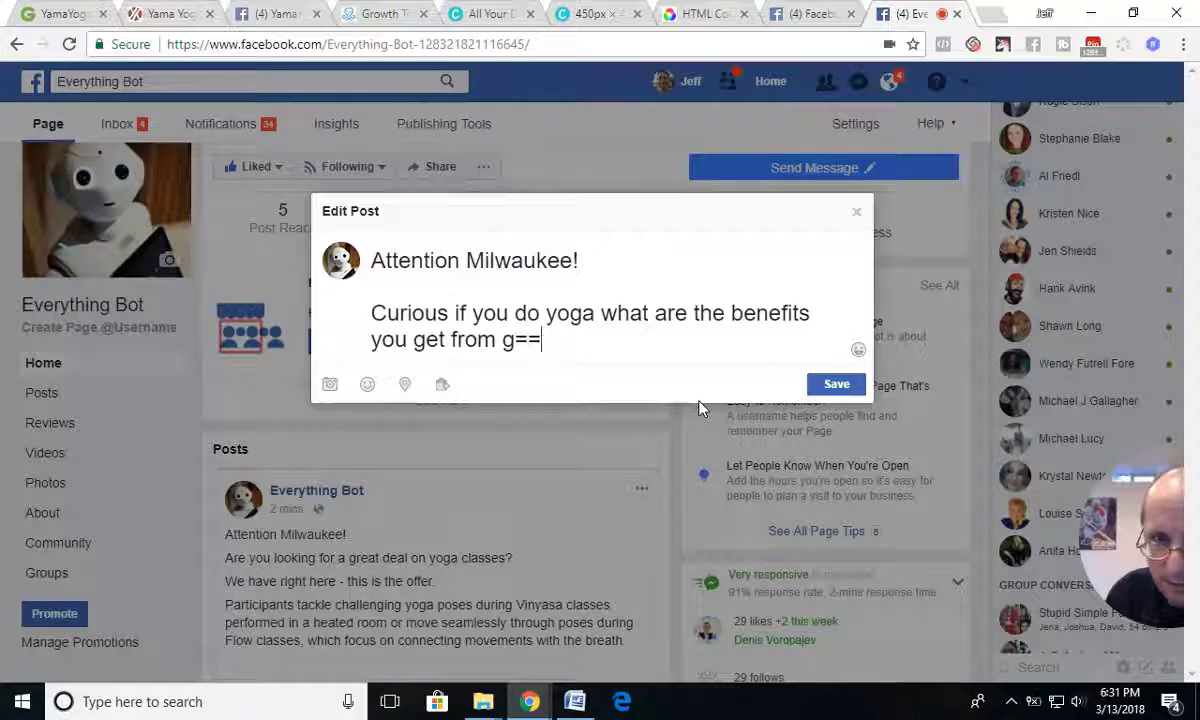
pyautogui.write('=')
pyautogui.press('BackSpace')
pyautogui.press('BackSpace')
pyautogui.press('BackSpace')
pyautogui.press('BackSpace')
pyautogui.write('d')
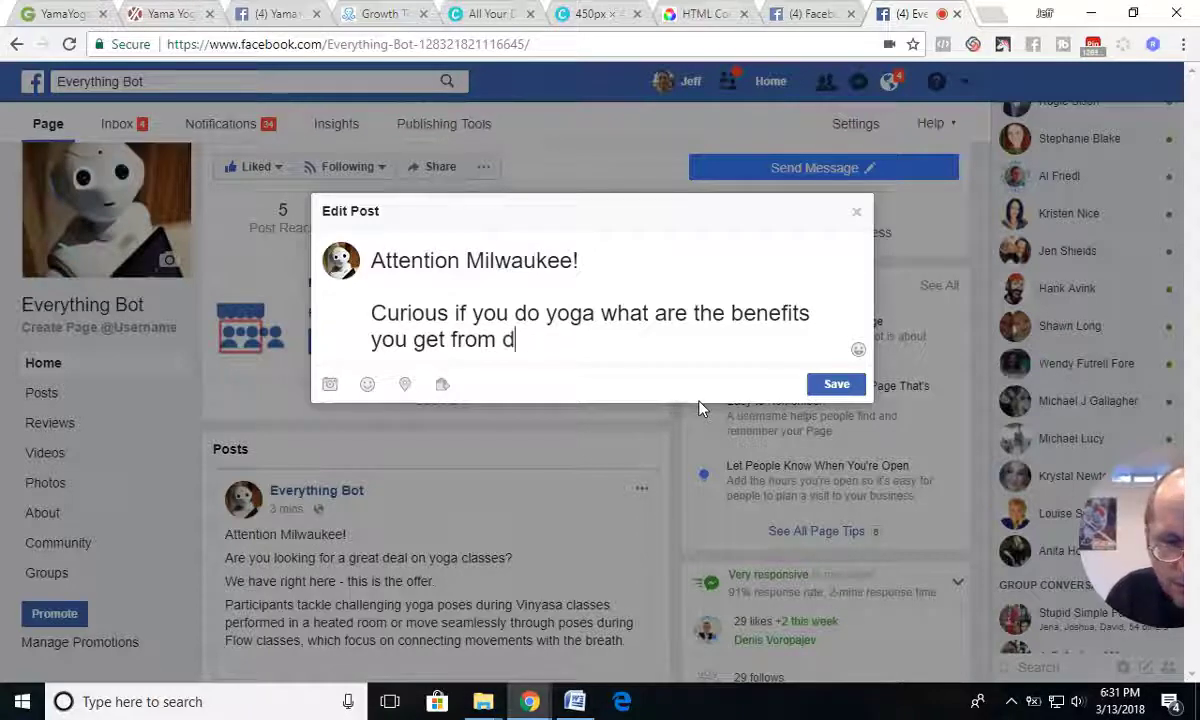
pyautogui.write('oing it?')
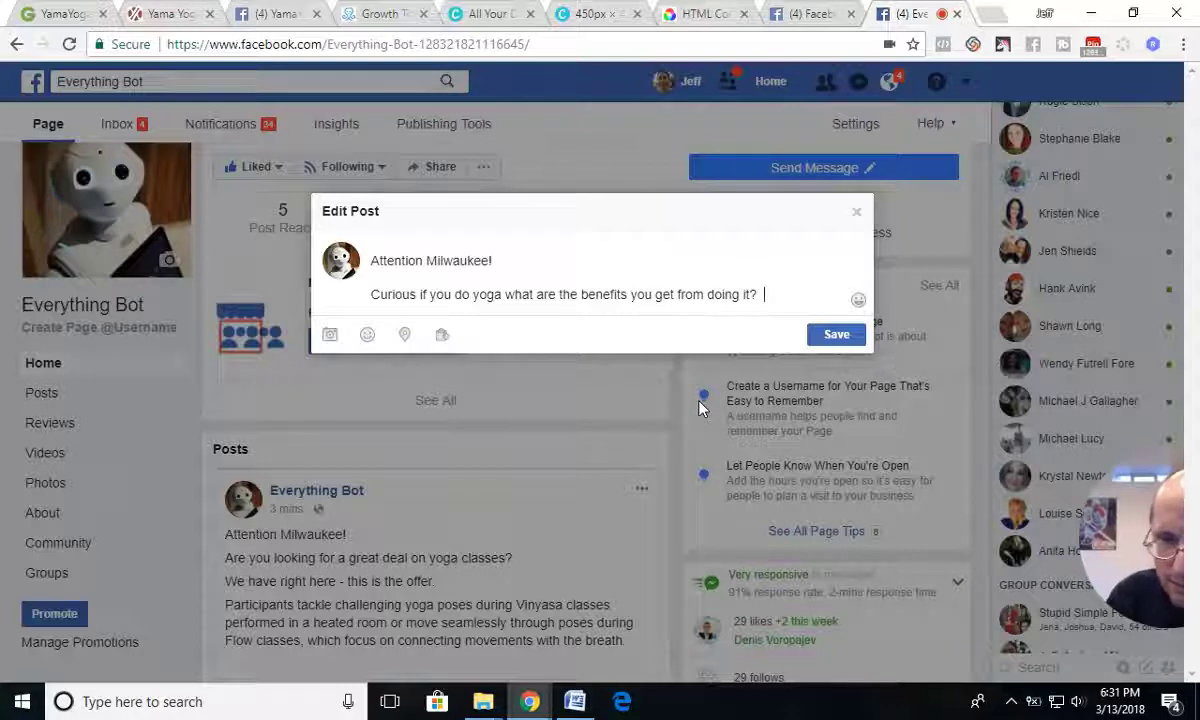
# - Add a new paragraph below the yoga question reading "Please let us know below"
pyautogui.press('Return')
pyautogui.press('Return')
pyautogui.write('Please comment')
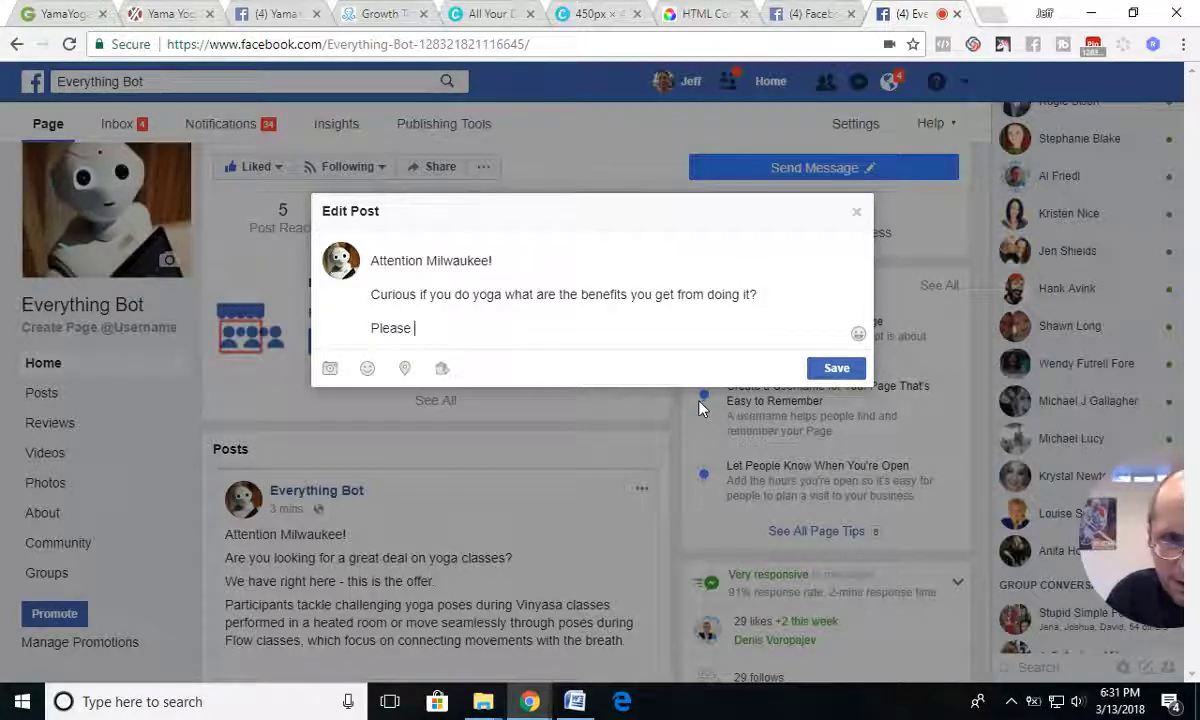
pyautogui.press('BackSpace')
pyautogui.press('BackSpace')
pyautogui.press('BackSpace')
pyautogui.press('BackSpace')
pyautogui.press('BackSpace')
pyautogui.press('BackSpace')
pyautogui.press('BackSpace')
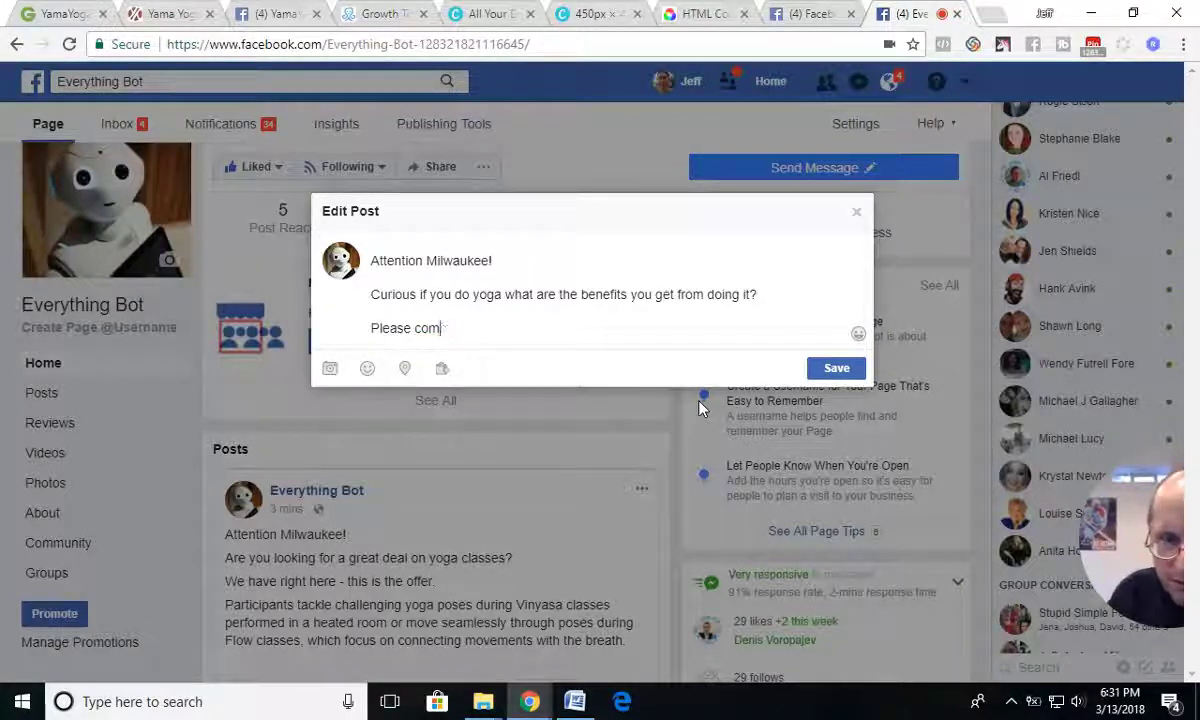
pyautogui.write('let ')
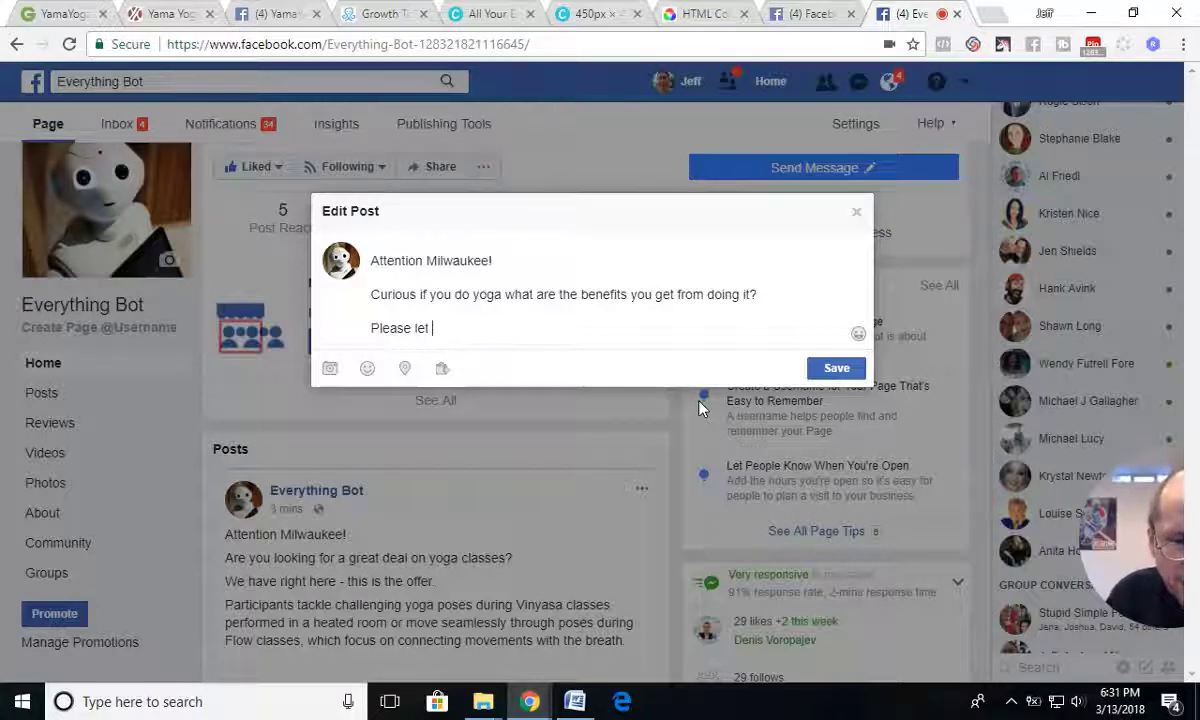
pyautogui.write('us know beloww')
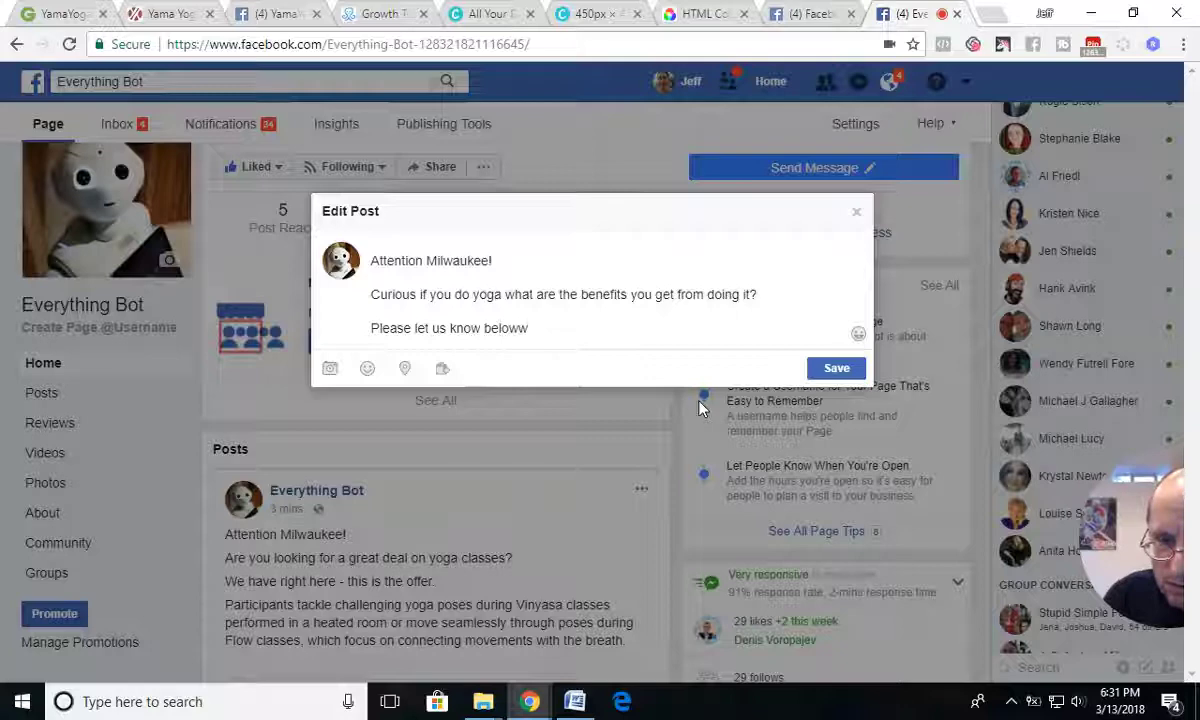
pyautogui.press('BackSpace')
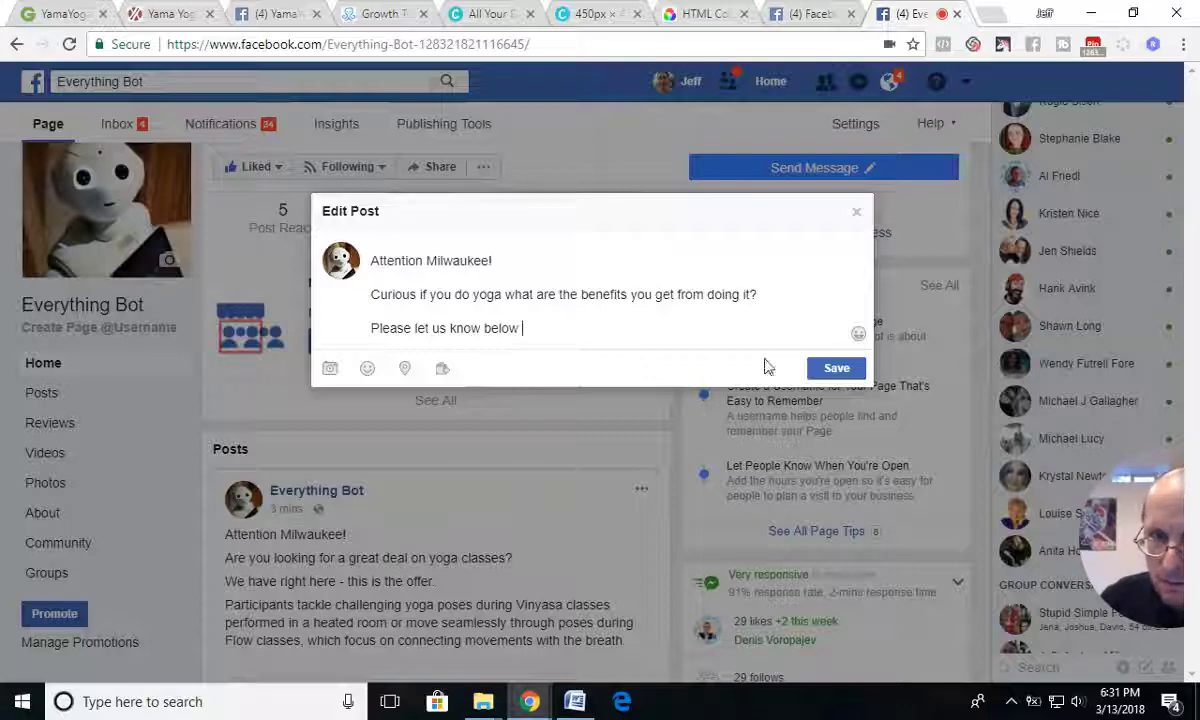
# - Insert three down-arrow emojis after "Please let us know below" in the post
pyautogui.click(858, 335)
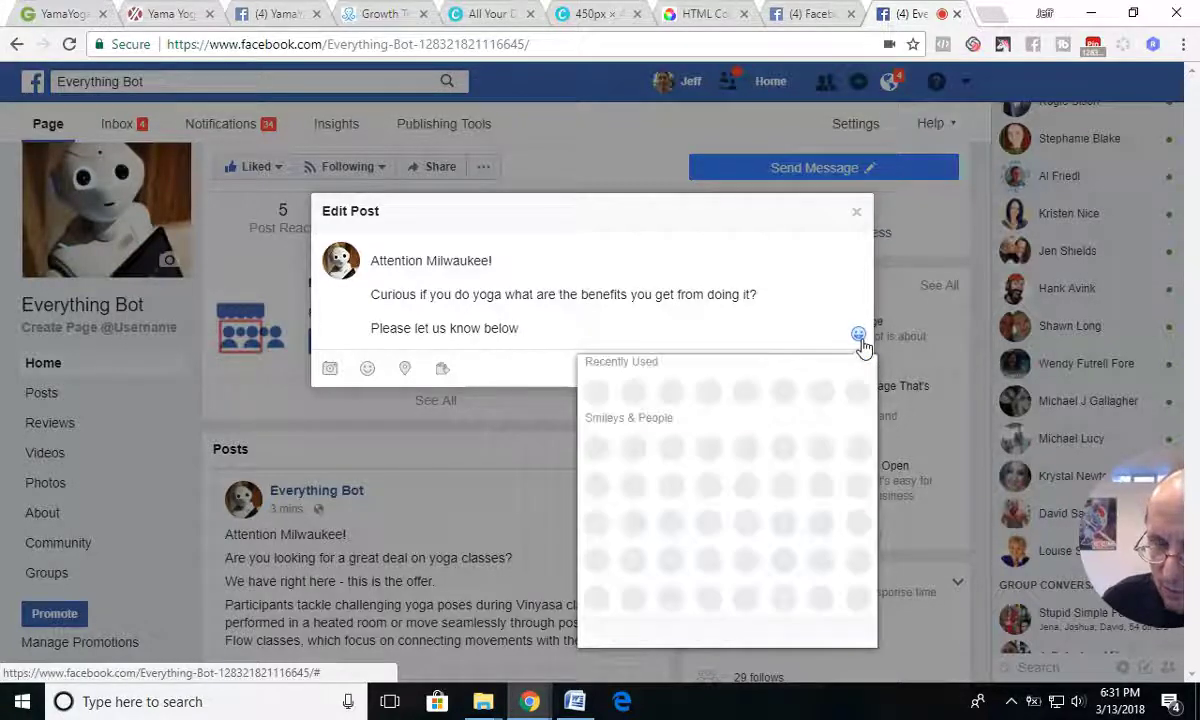
pyautogui.scroll(-1, 729, 540)
pyautogui.scroll(-15, 729, 540)
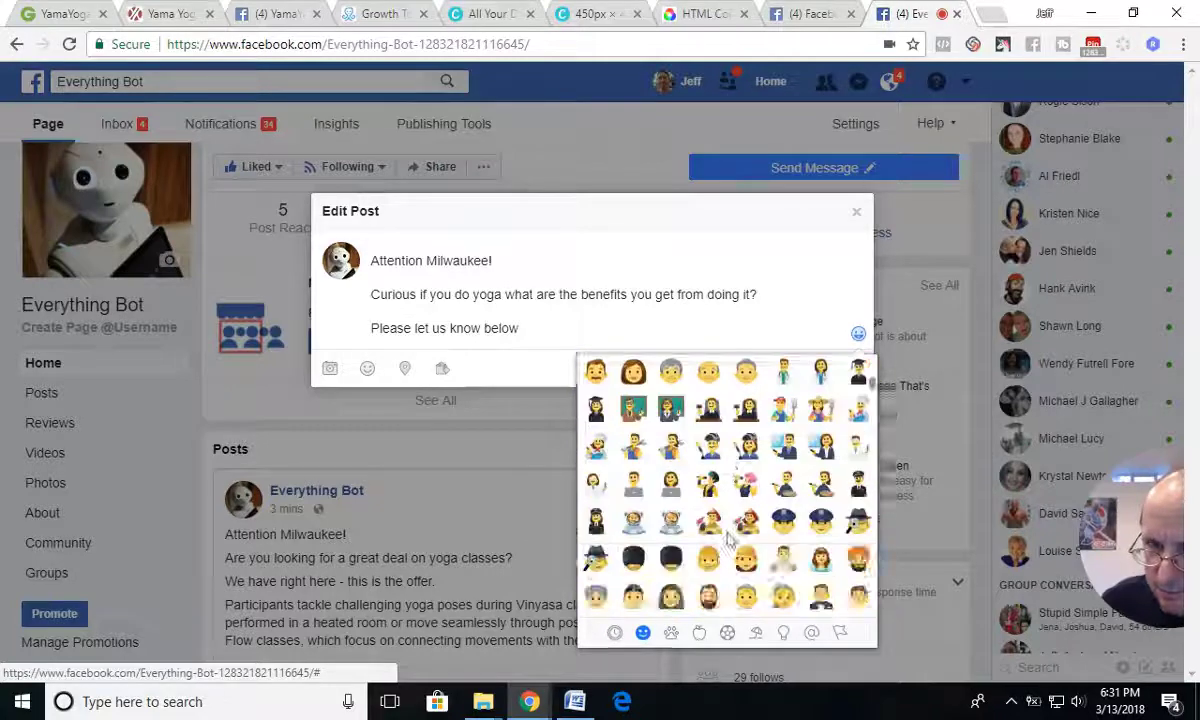
pyautogui.scroll(-15, 729, 540)
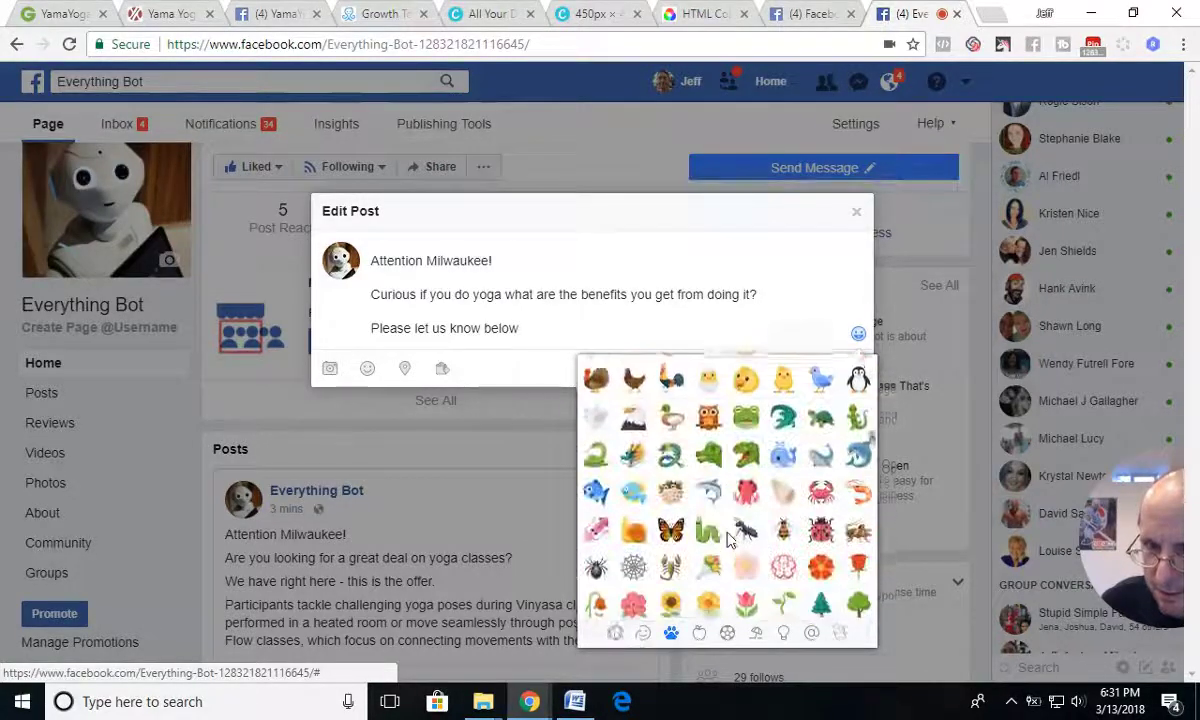
pyautogui.scroll(-15, 729, 540)
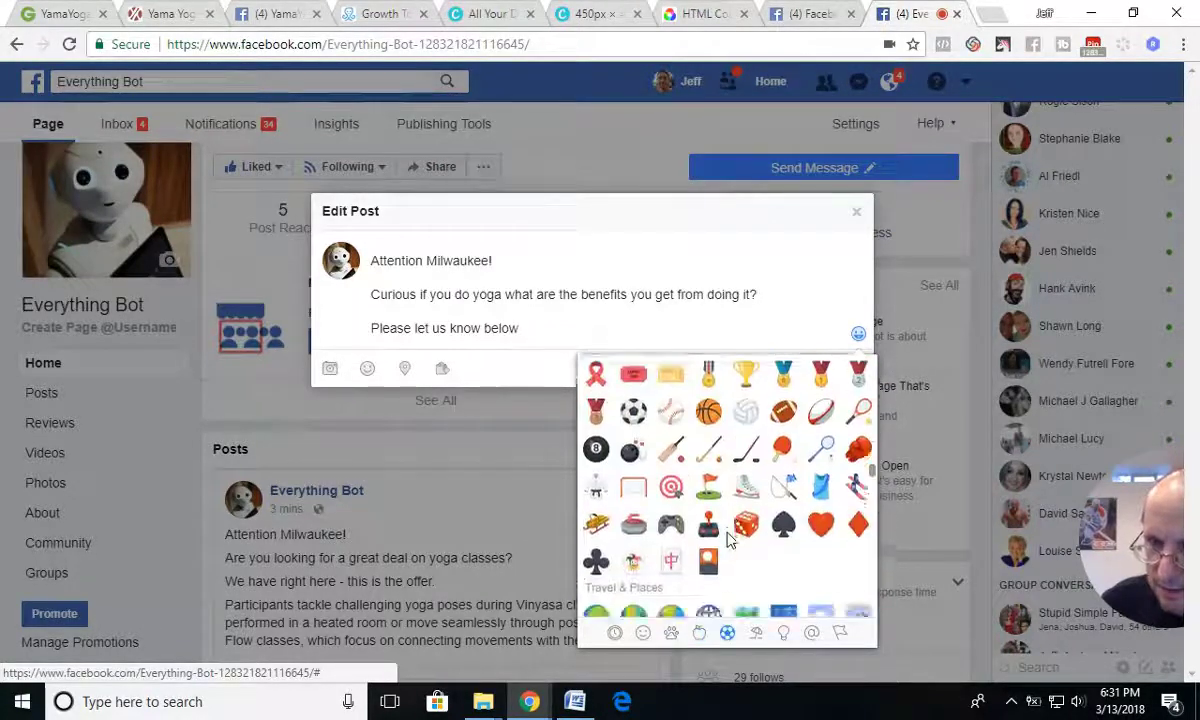
pyautogui.scroll(-15, 729, 540)
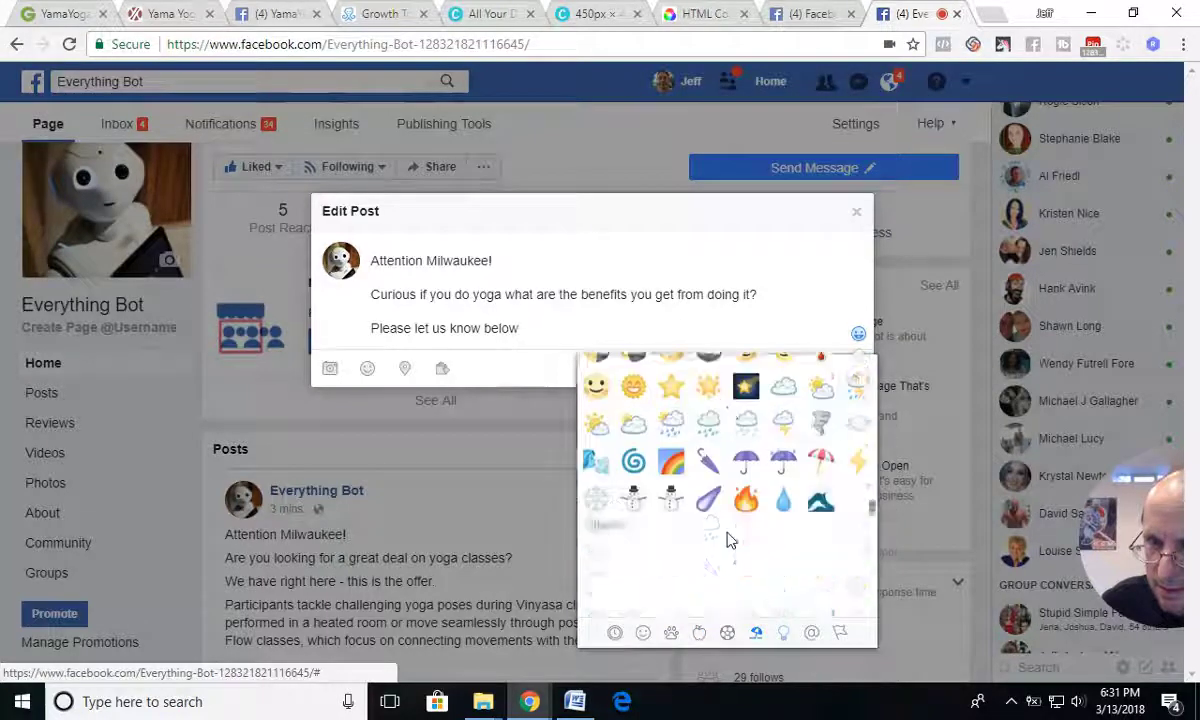
pyautogui.scroll(-5, 729, 540)
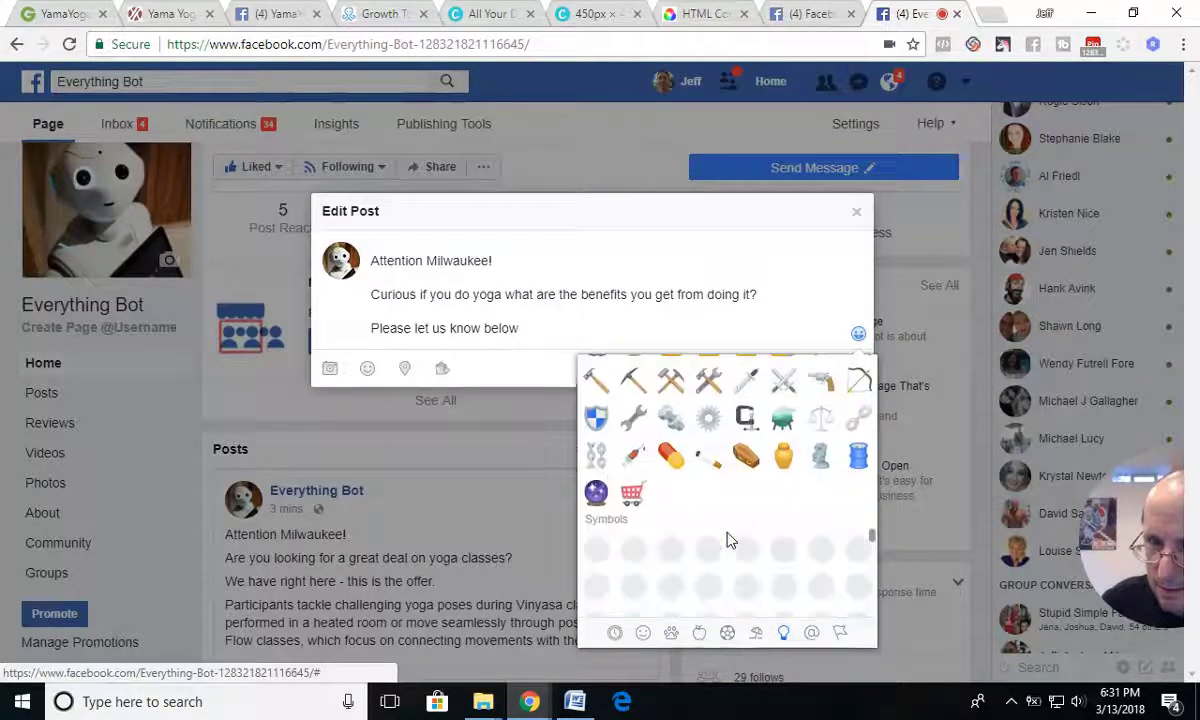
pyautogui.scroll(3, 735, 538)
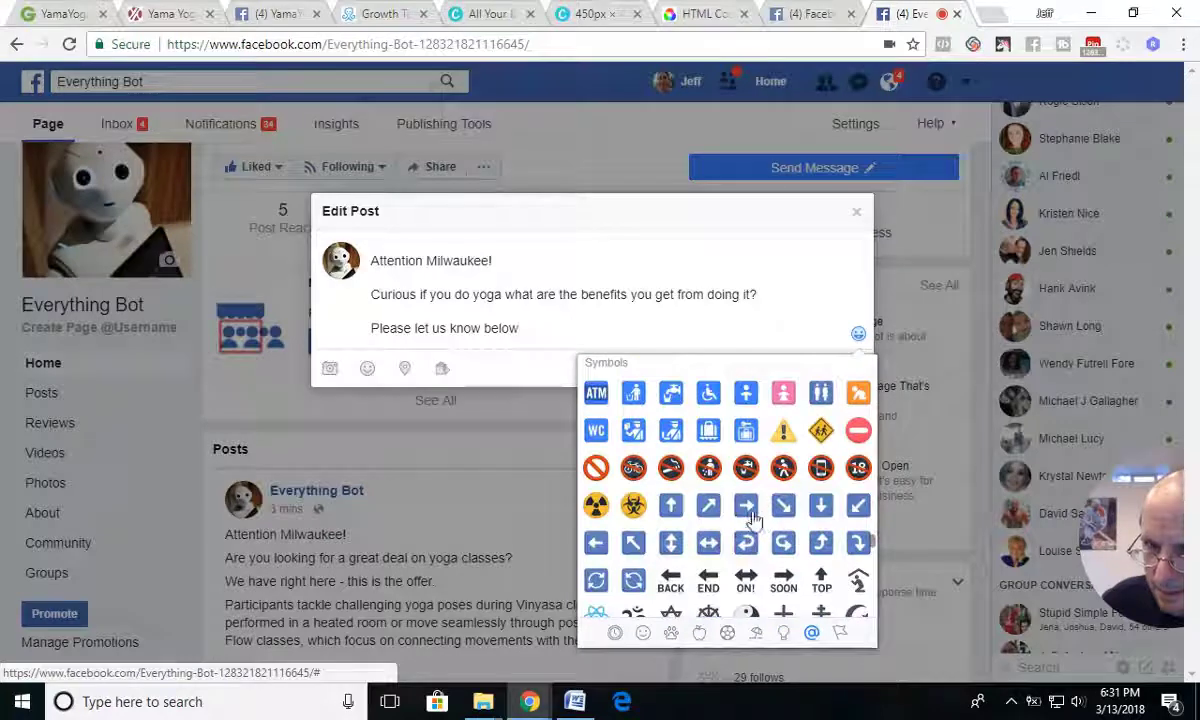
pyautogui.click(820, 508)
pyautogui.click(820, 508)
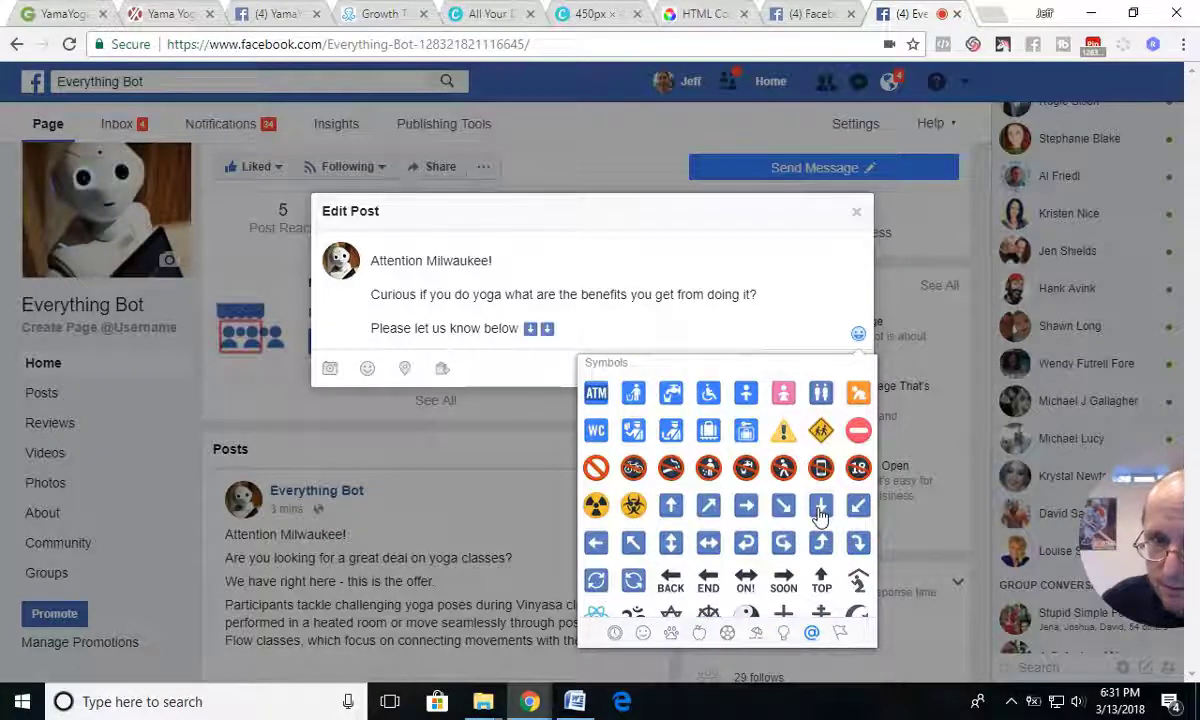
pyautogui.click(820, 508)
pyautogui.click(597, 328)
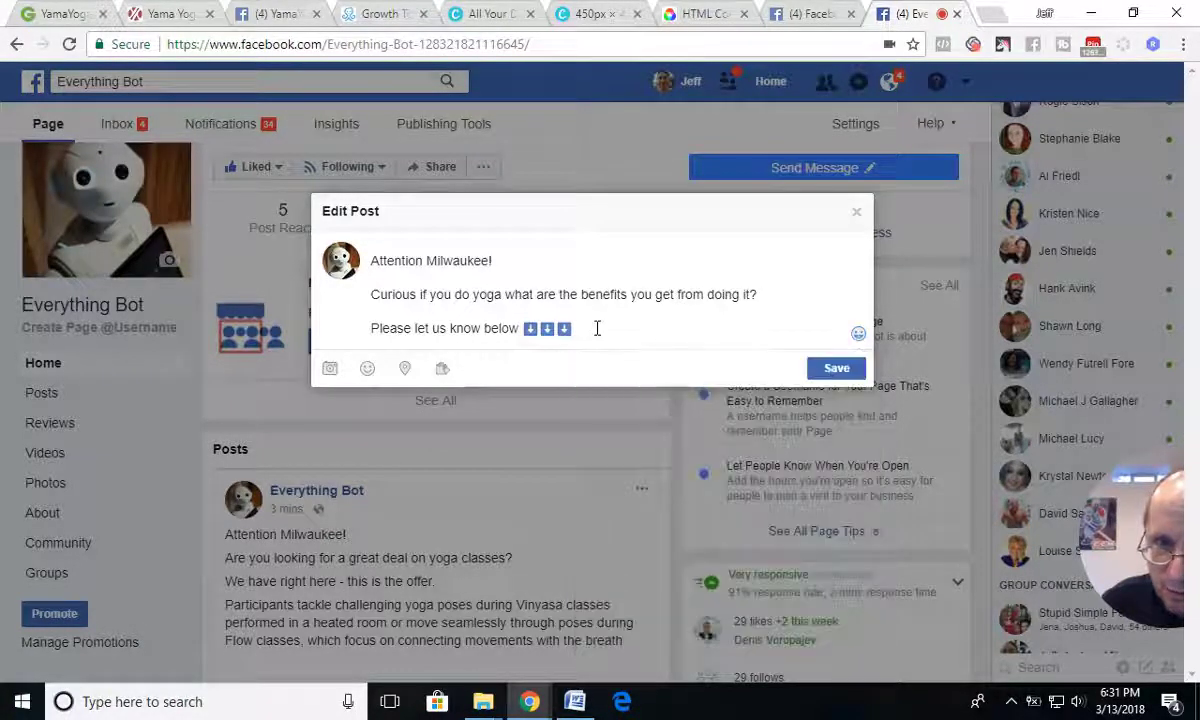
# - Continue the post's last line after the arrow emojis with "and we will send you a 50% on"
pyautogui.write('and ')
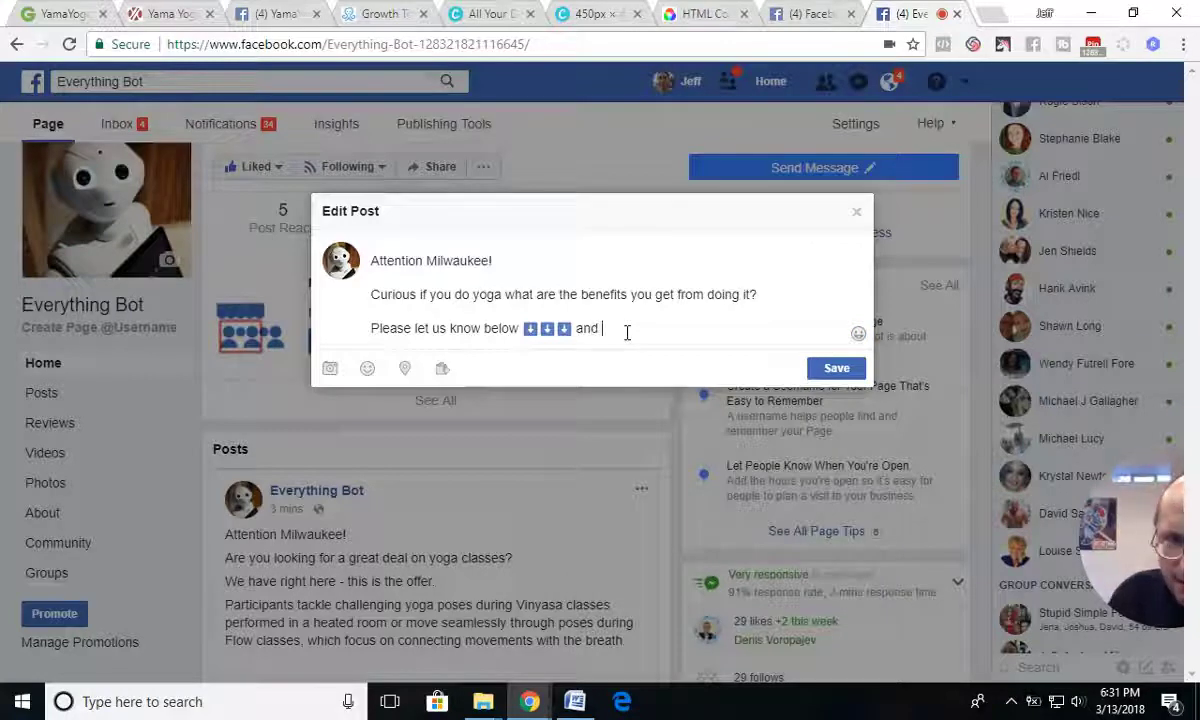
pyautogui.write('we ')
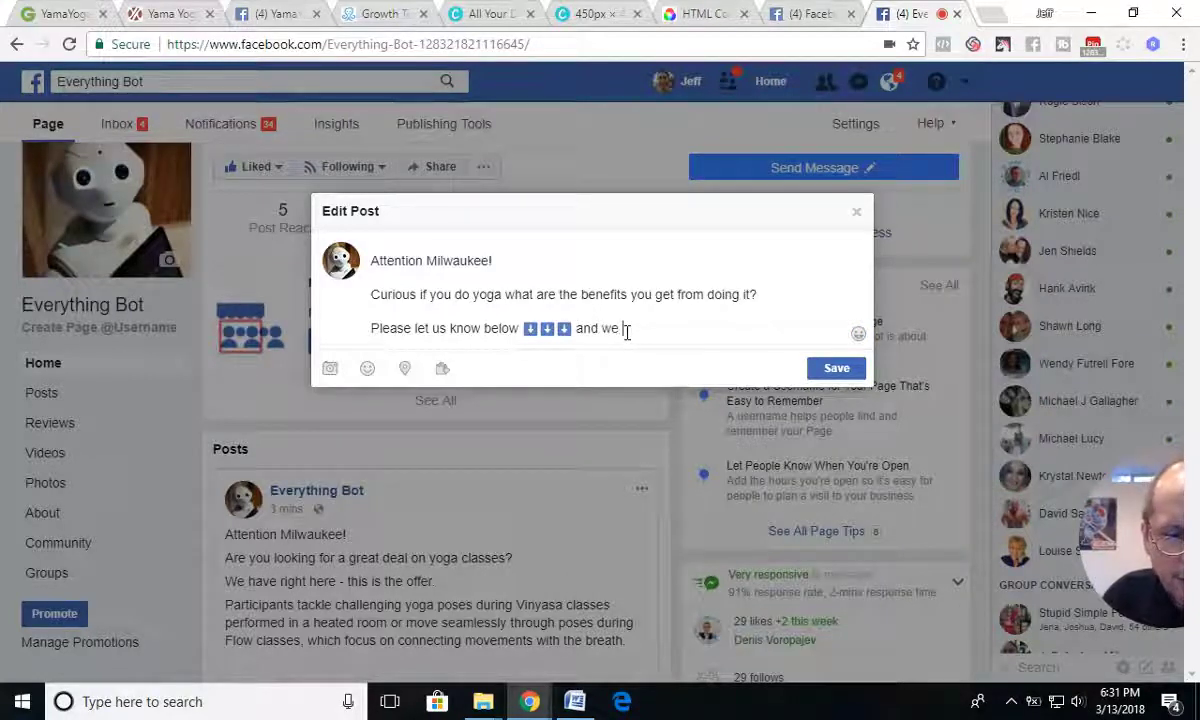
pyautogui.write('will send you ')
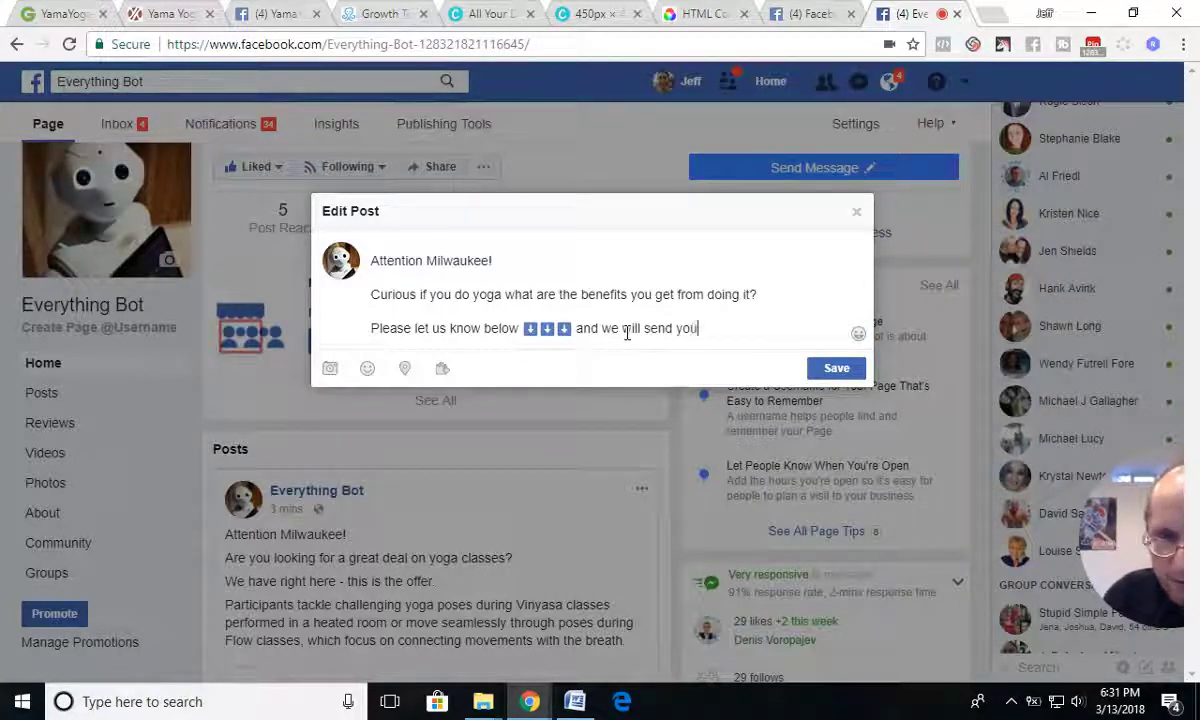
pyautogui.write('a ')
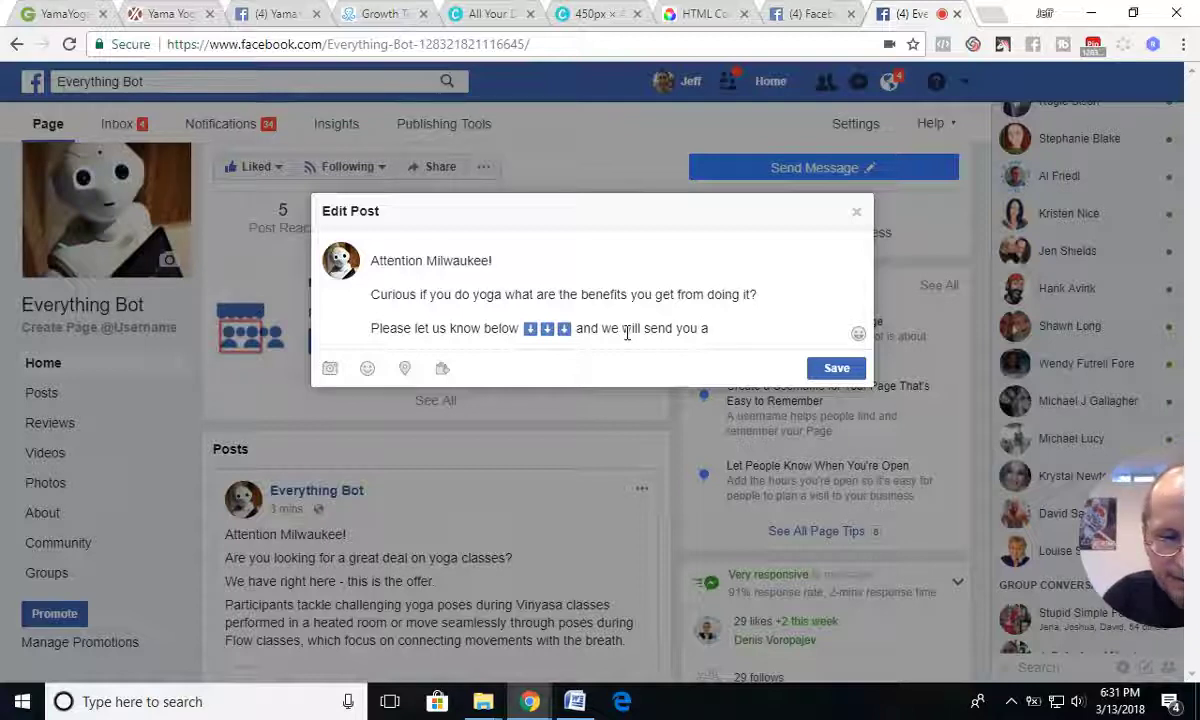
pyautogui.write('50%')
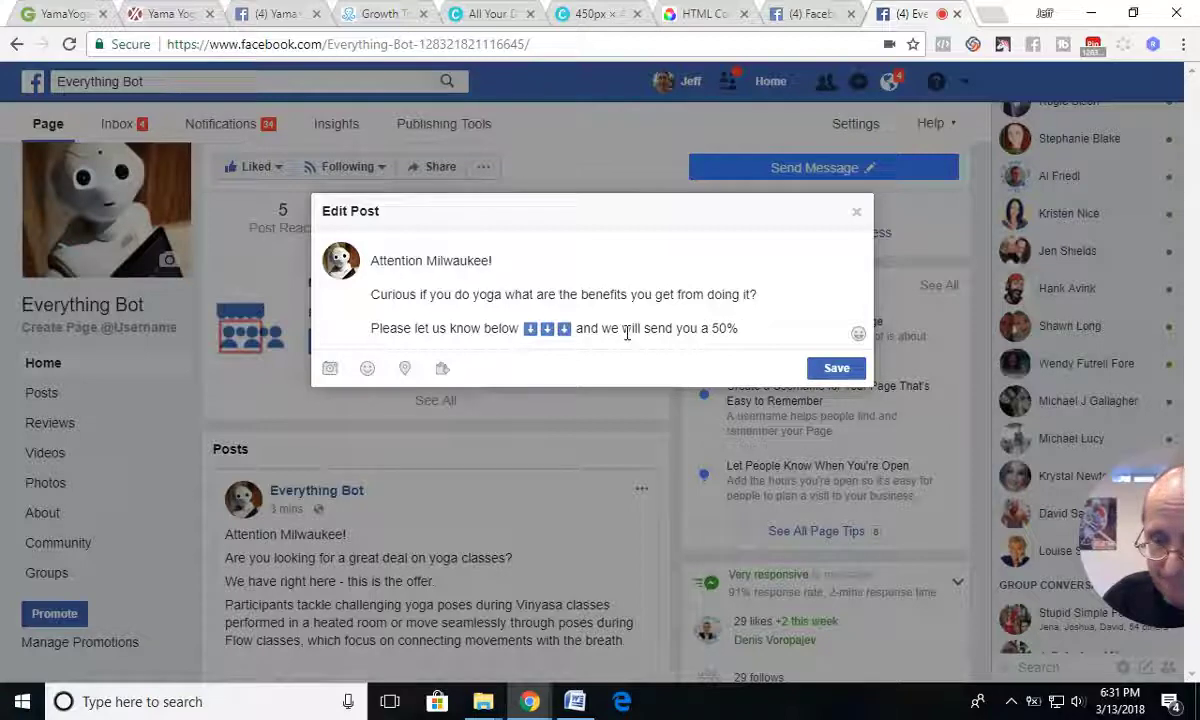
pyautogui.write(' on')
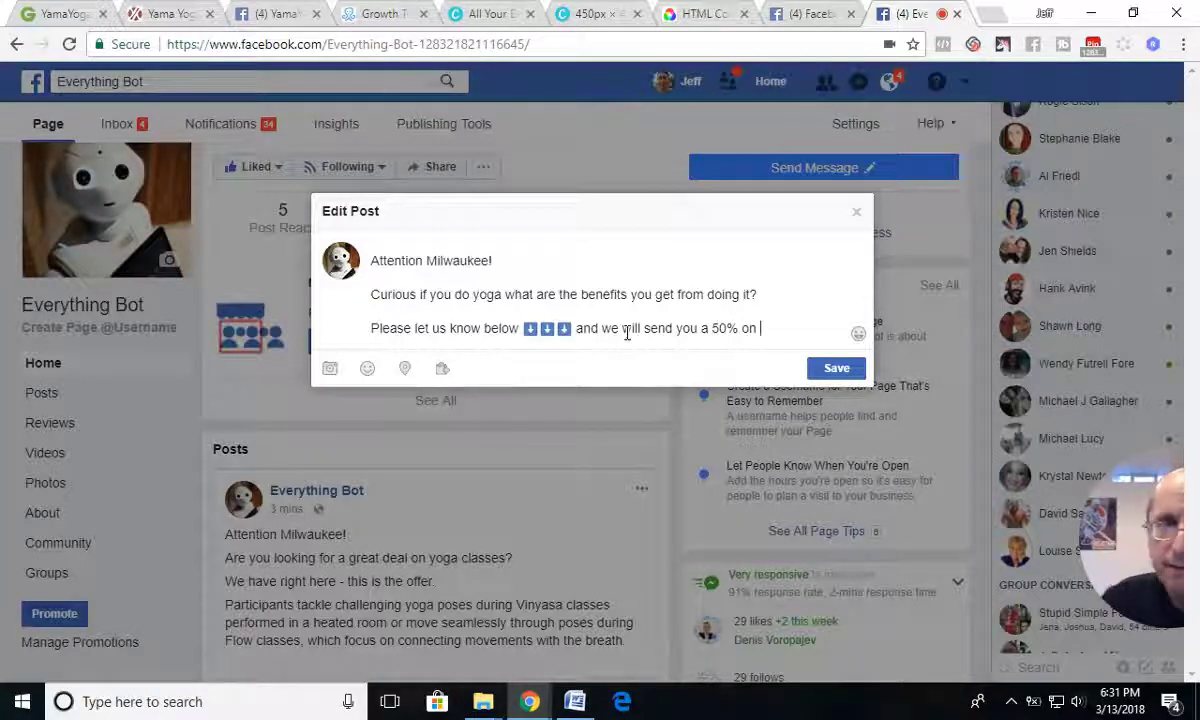
# - Copy "10 Hot Vinyasa Classes or Yoga Flow Classes at YamaYoga" from the Groupon deal title and paste it at the end of the Facebook post
pyautogui.click(62, 14)
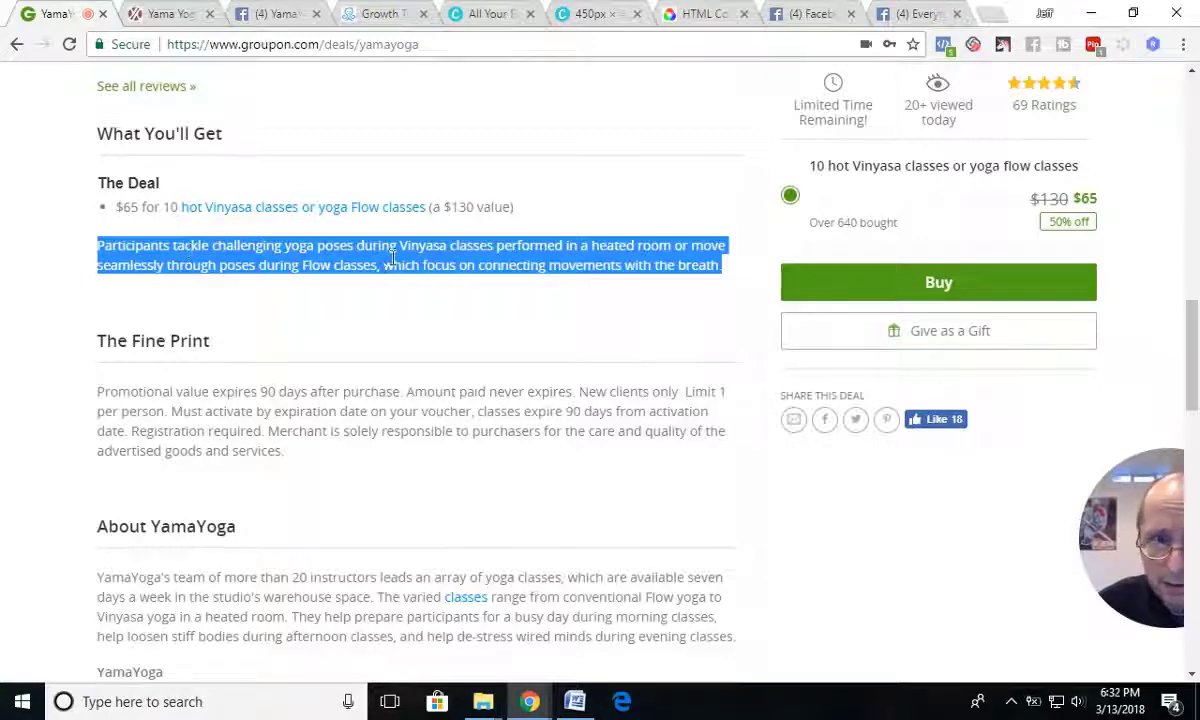
pyautogui.click(346, 313)
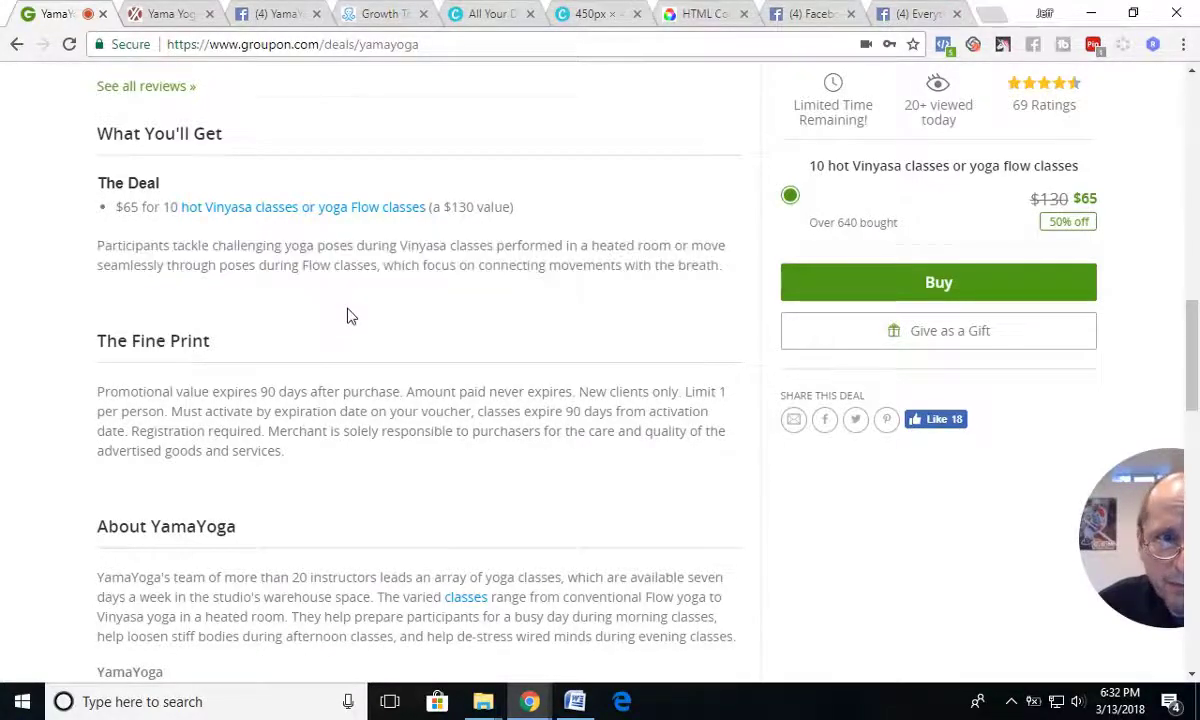
pyautogui.scroll(10, 346, 313)
pyautogui.scroll(3, 346, 313)
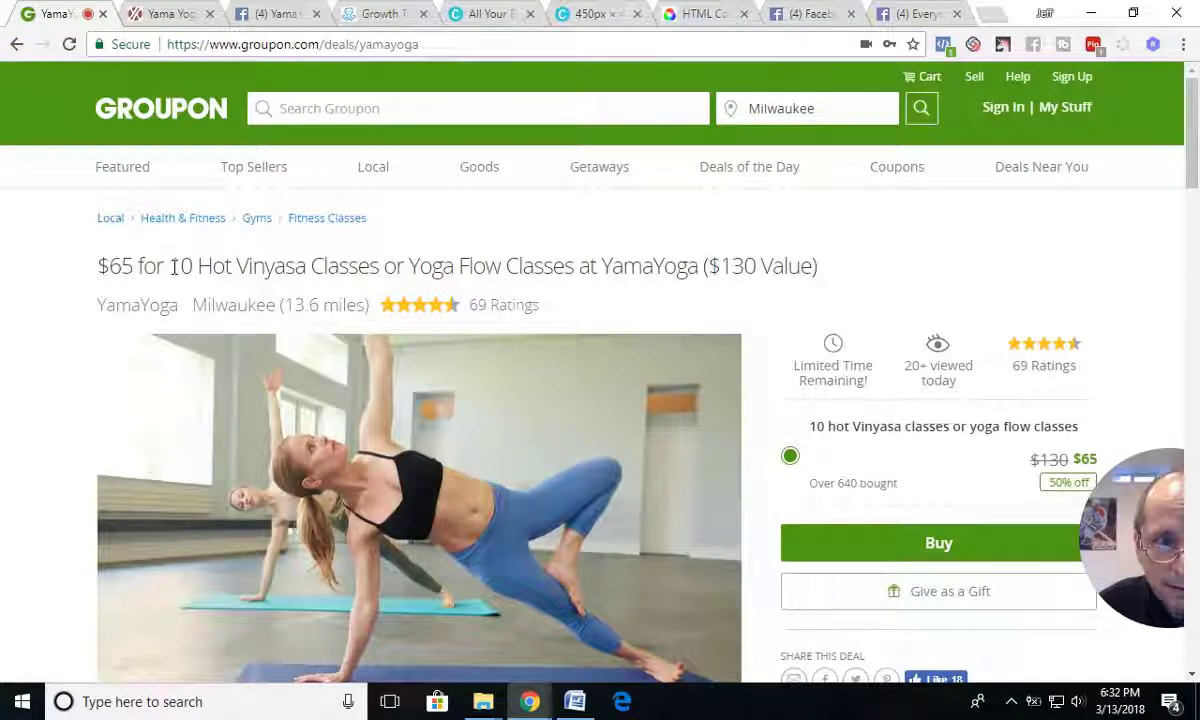
pyautogui.moveTo(168, 266); pyautogui.dragTo(697, 277)
pyautogui.hotkey('ctrl', 'c')
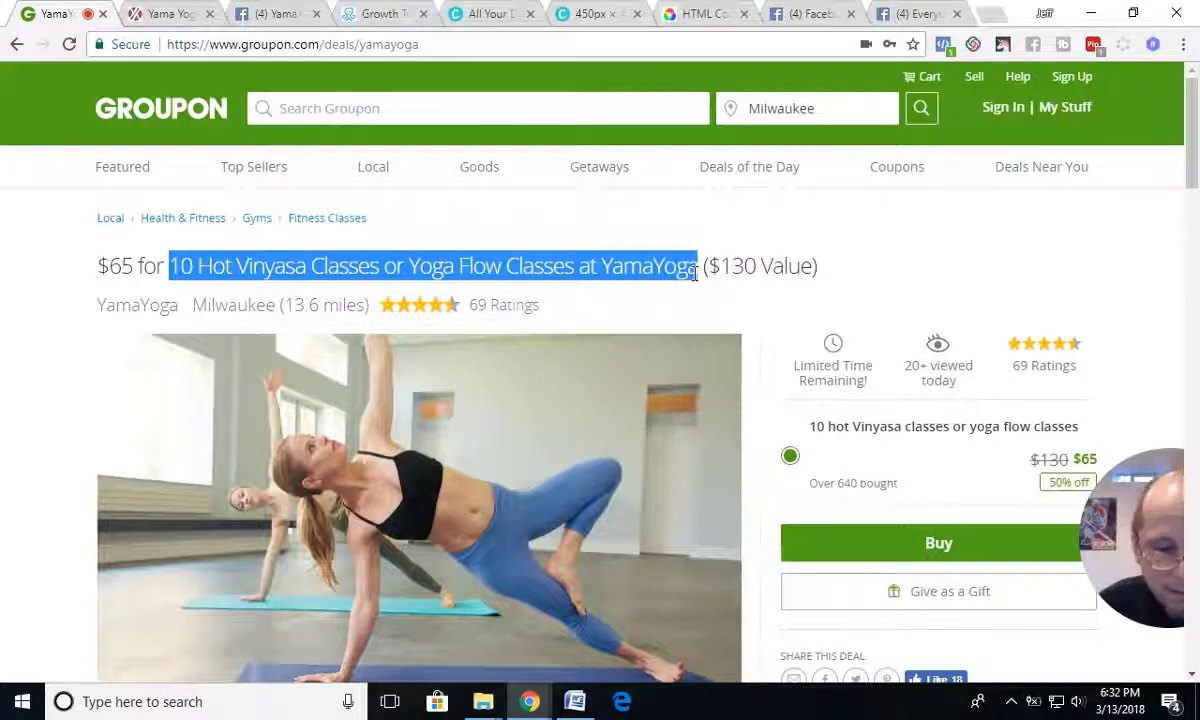
pyautogui.click(912, 16)
pyautogui.hotkey('ctrl', 'v')
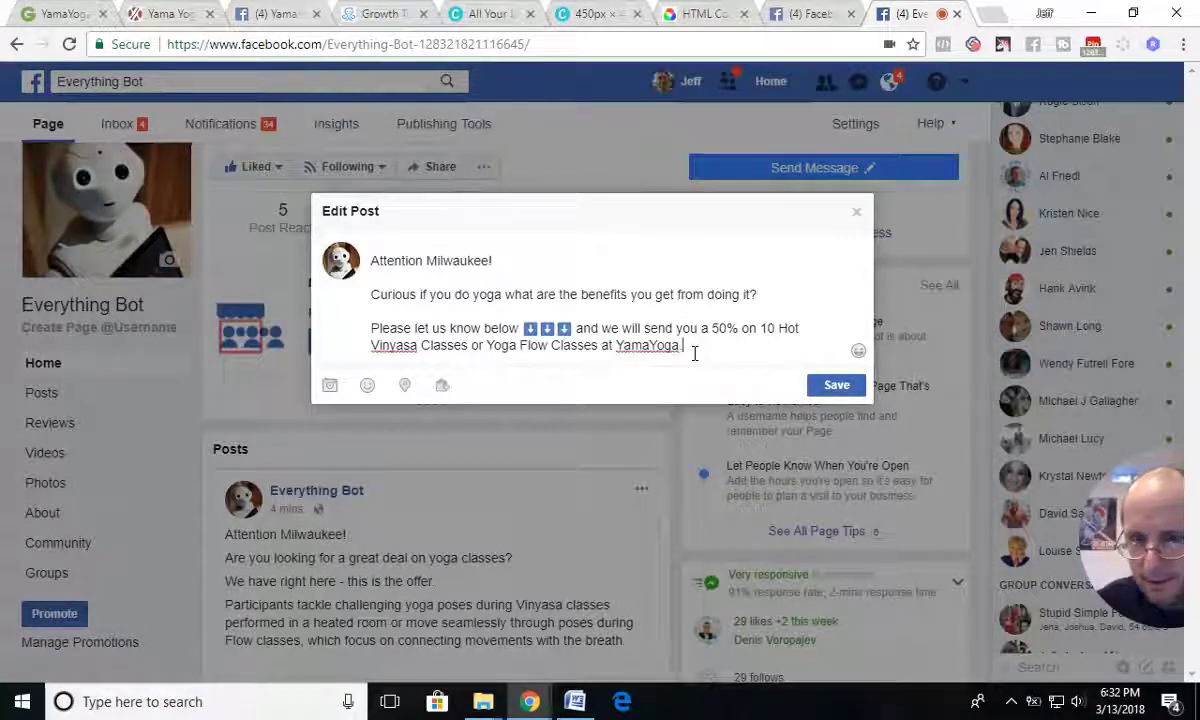
pyautogui.write('YamaYoga')
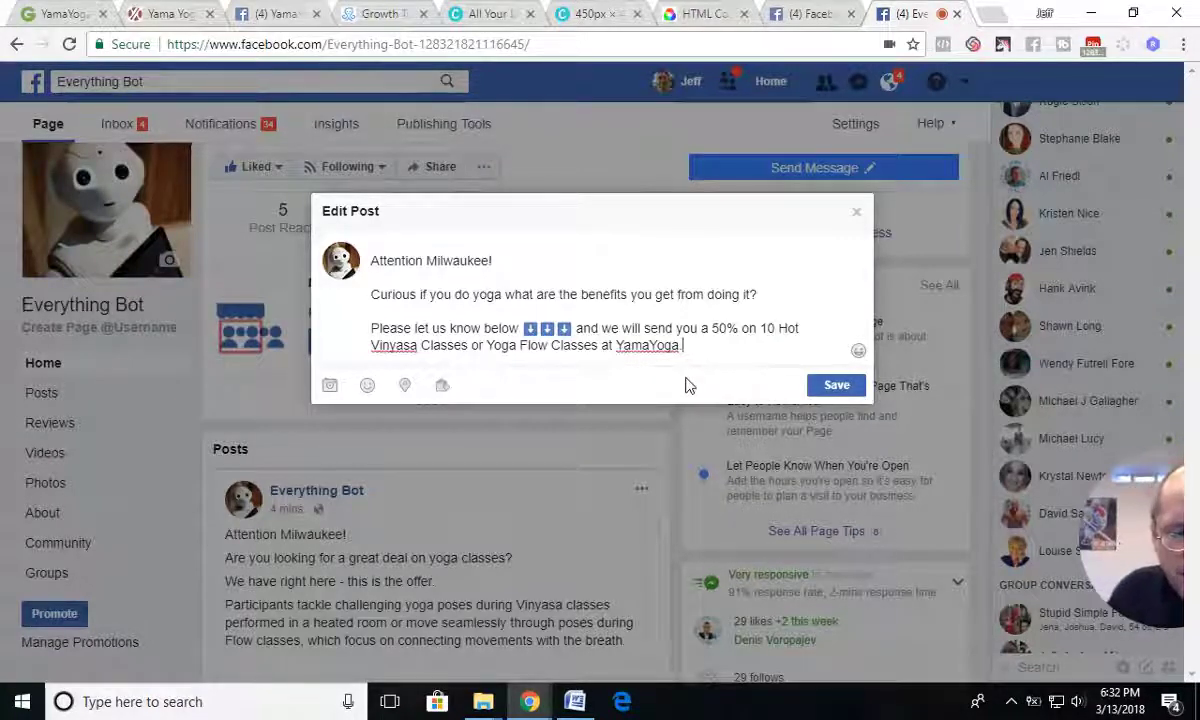
# - Add the closing sentence "We will send you to Facebook Messenger to redeem your coupon." after YamaYoga in the post
pyautogui.write('.  ')
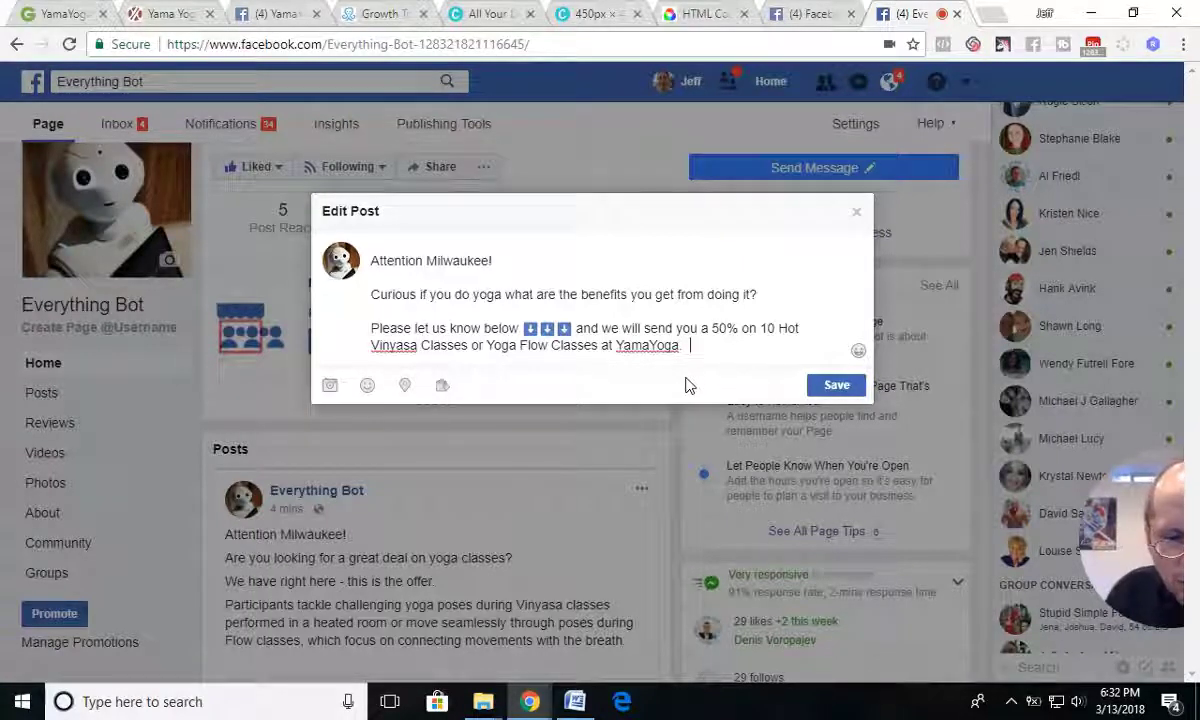
pyautogui.write('We will send ')
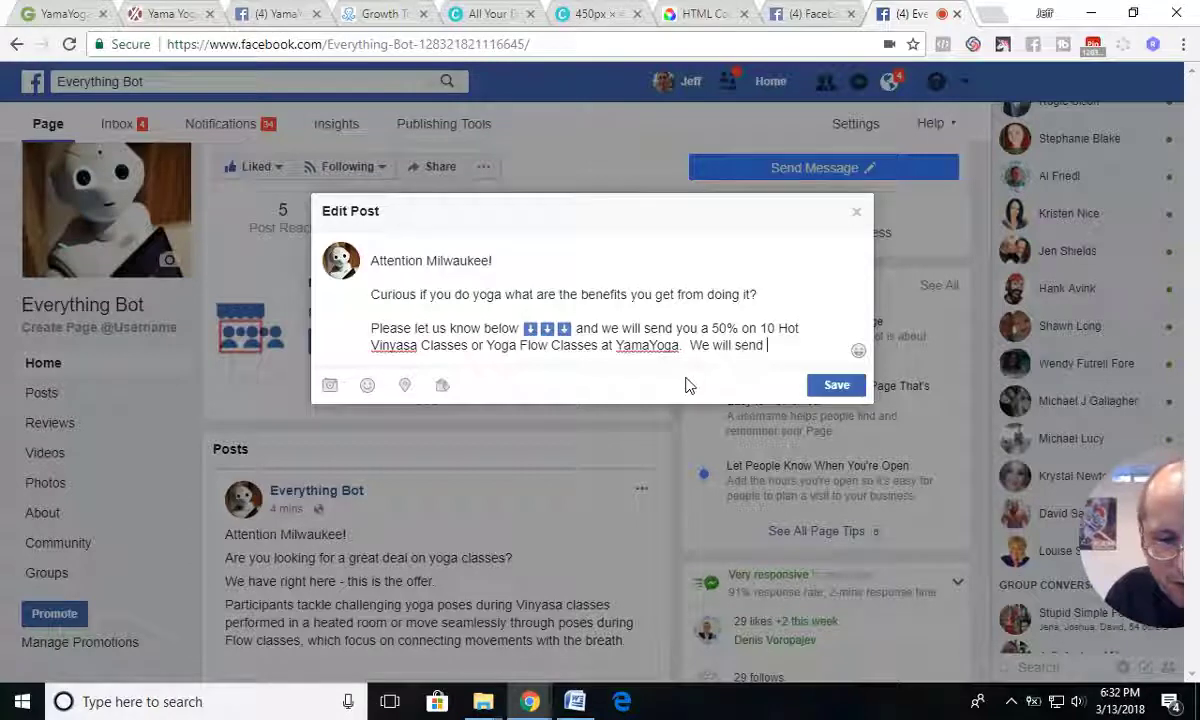
pyautogui.write('you to Me')
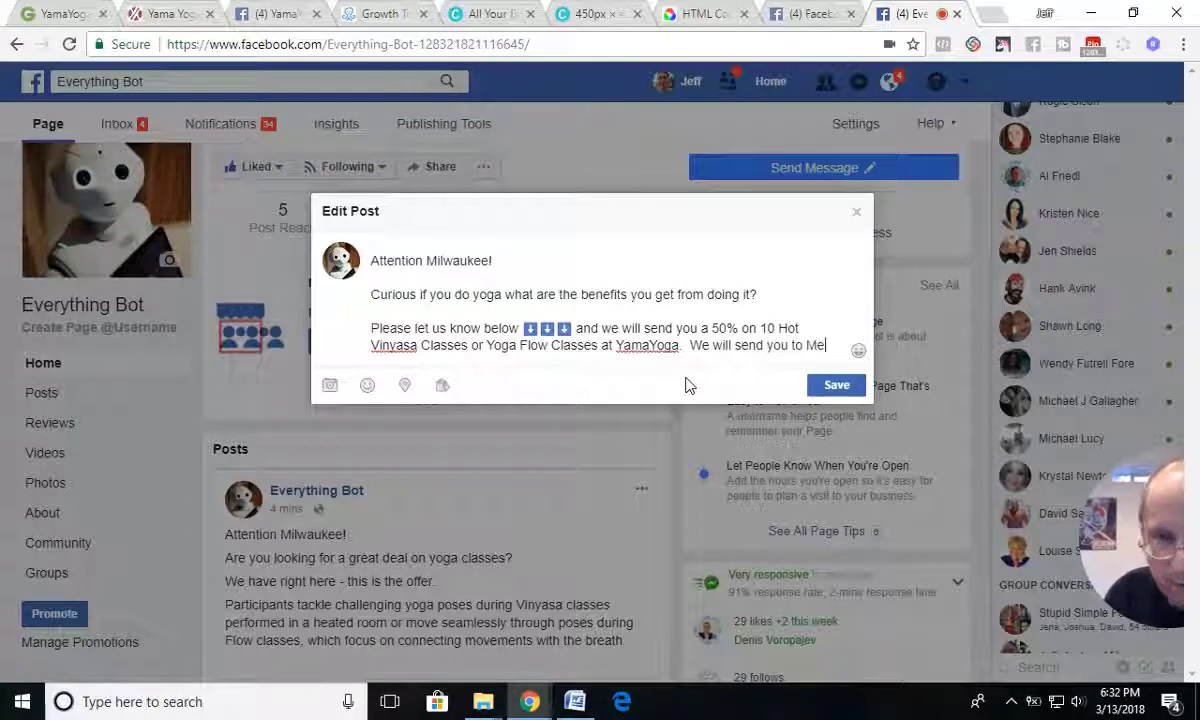
pyautogui.press('BackSpace')
pyautogui.press('BackSpace')
pyautogui.write('Facwebook')
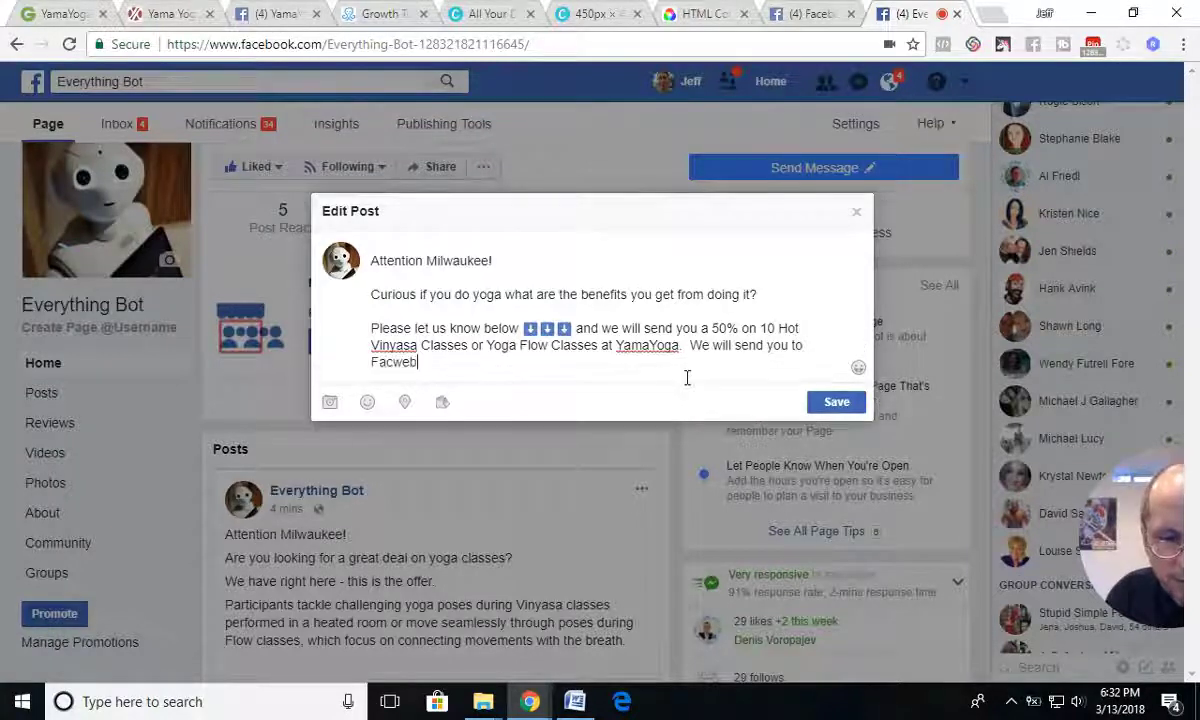
pyautogui.press('BackSpace')
pyautogui.press('BackSpace')
pyautogui.press('BackSpace')
pyautogui.press('BackSpace')
pyautogui.press('BackSpace')
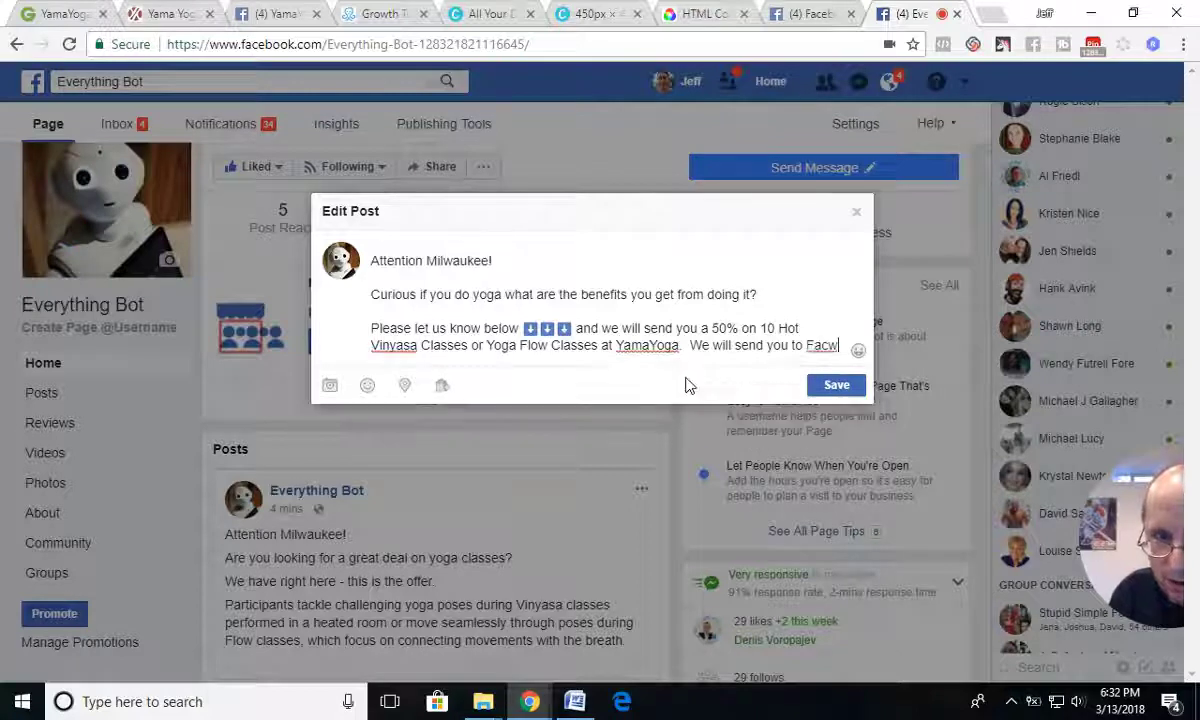
pyautogui.press('BackSpace')
pyautogui.write('eboo')
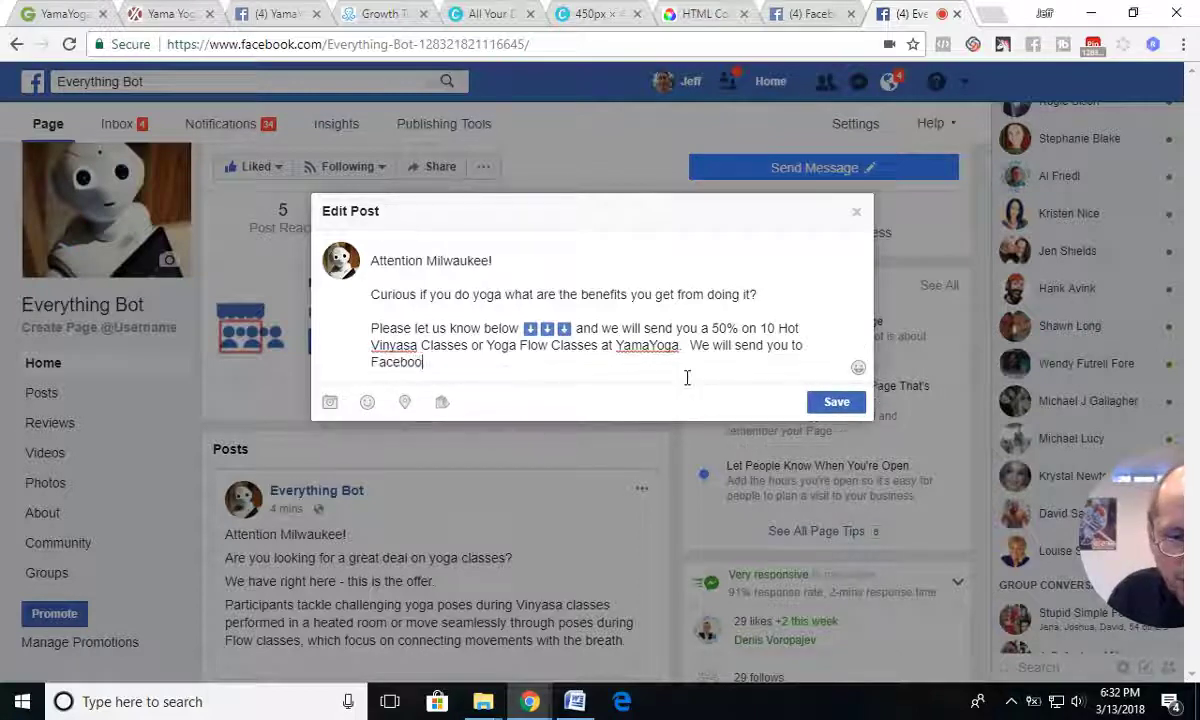
pyautogui.write('k Messe')
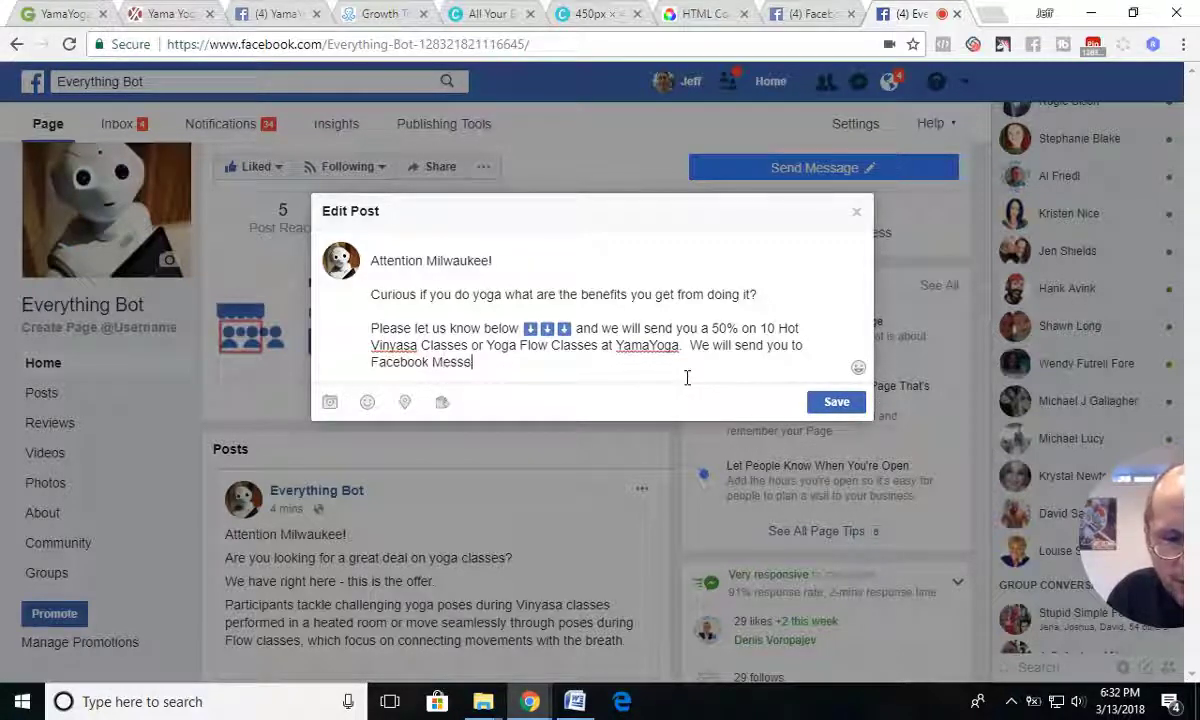
pyautogui.write('nger to res')
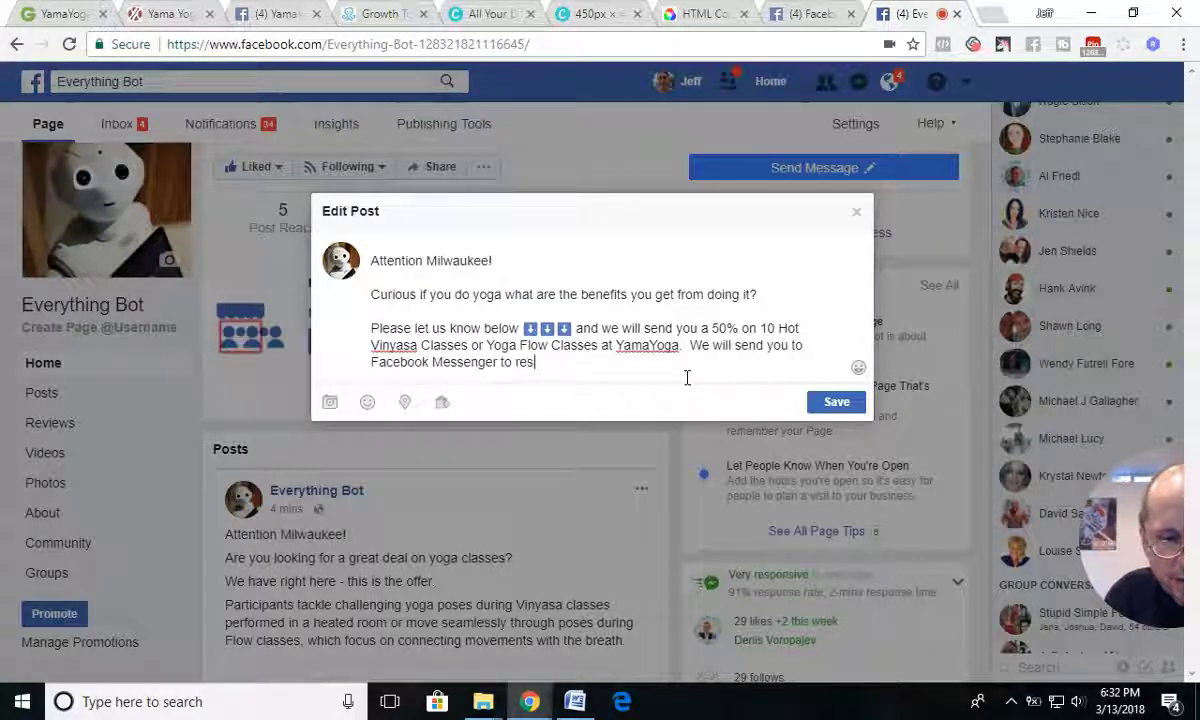
pyautogui.press('BackSpace')
pyautogui.write('dee')
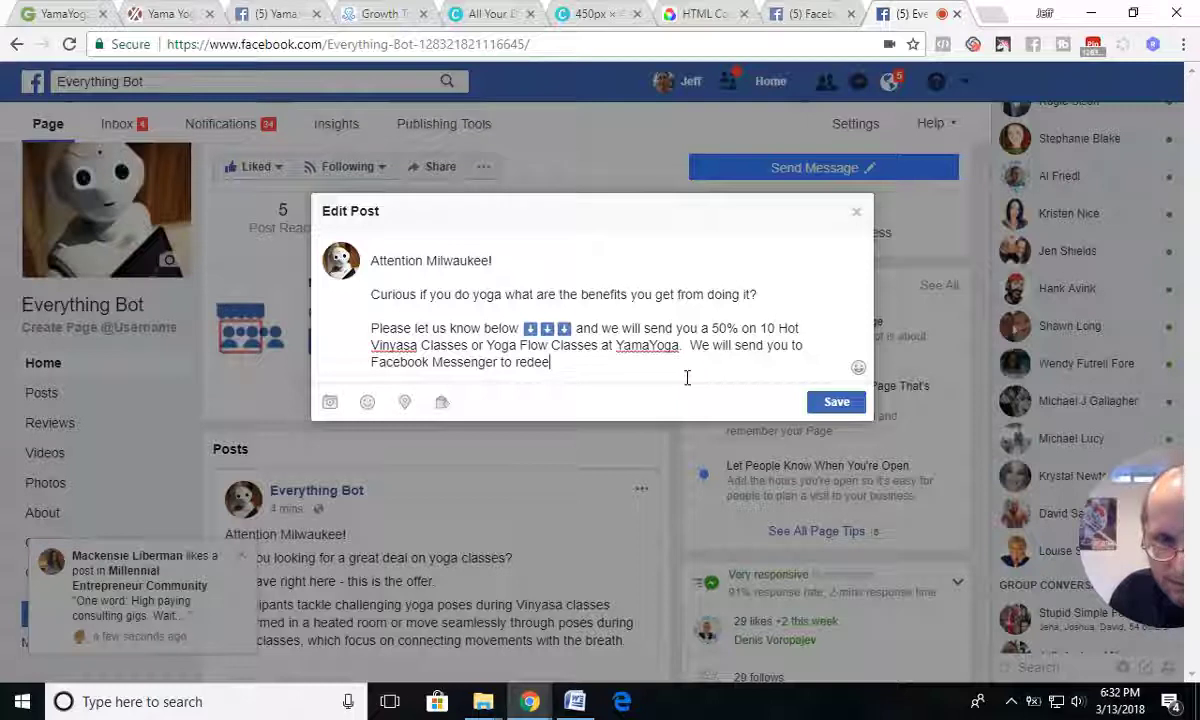
pyautogui.write('m ')
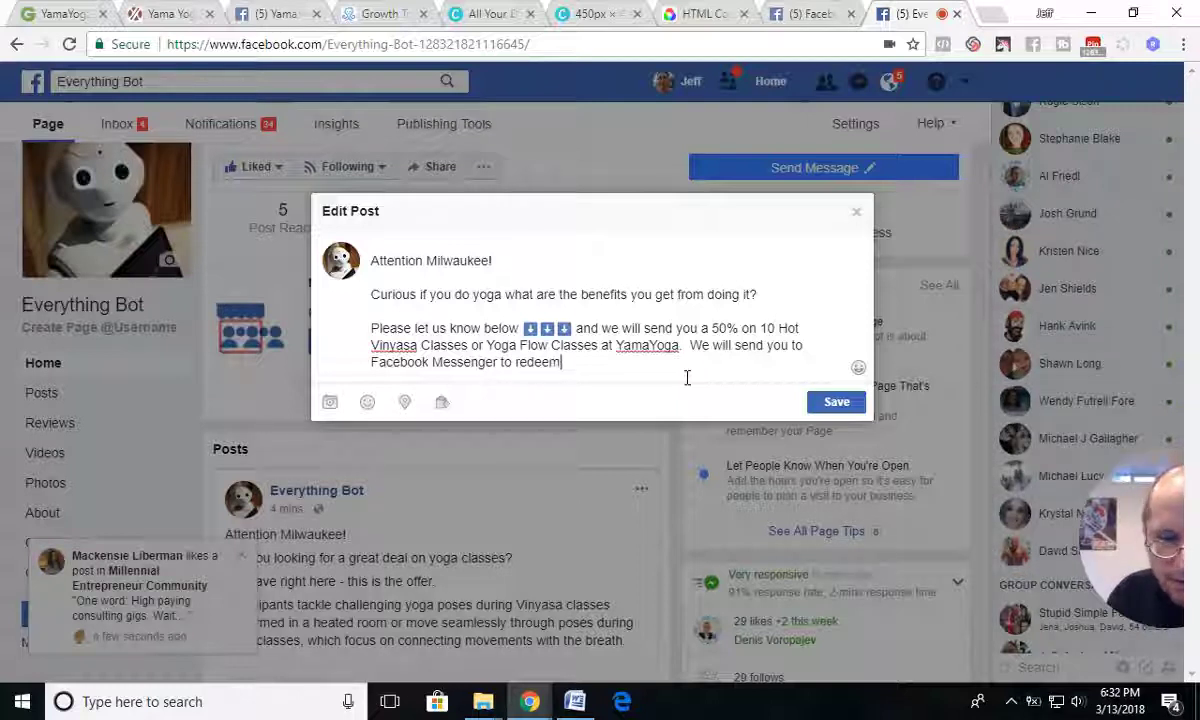
pyautogui.write('ppo')
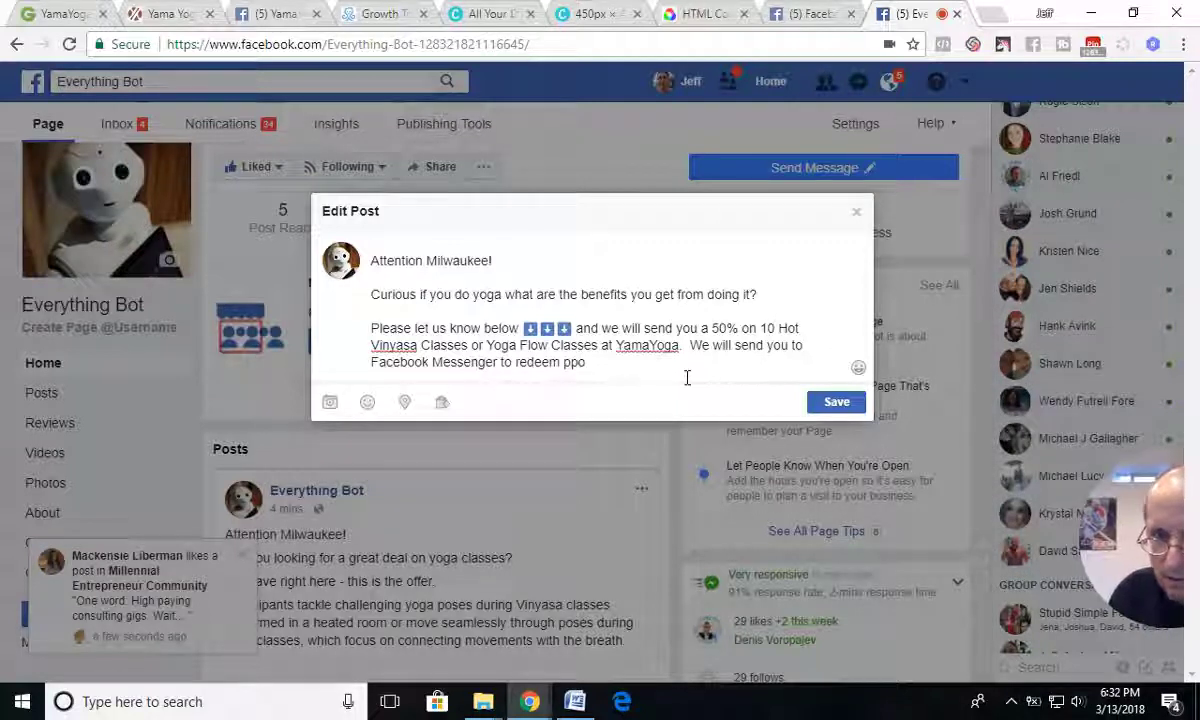
pyautogui.press('BackSpace')
pyautogui.press('BackSpace')
pyautogui.press('BackSpace')
pyautogui.write('your c')
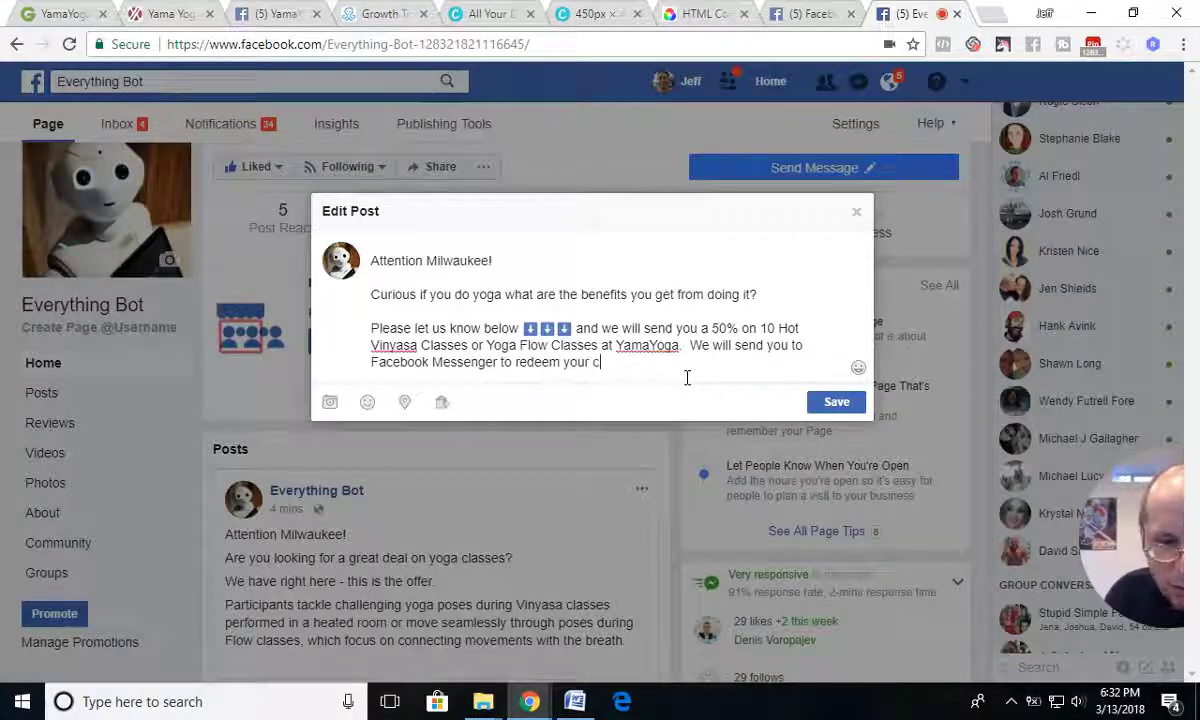
pyautogui.write('oupon.')
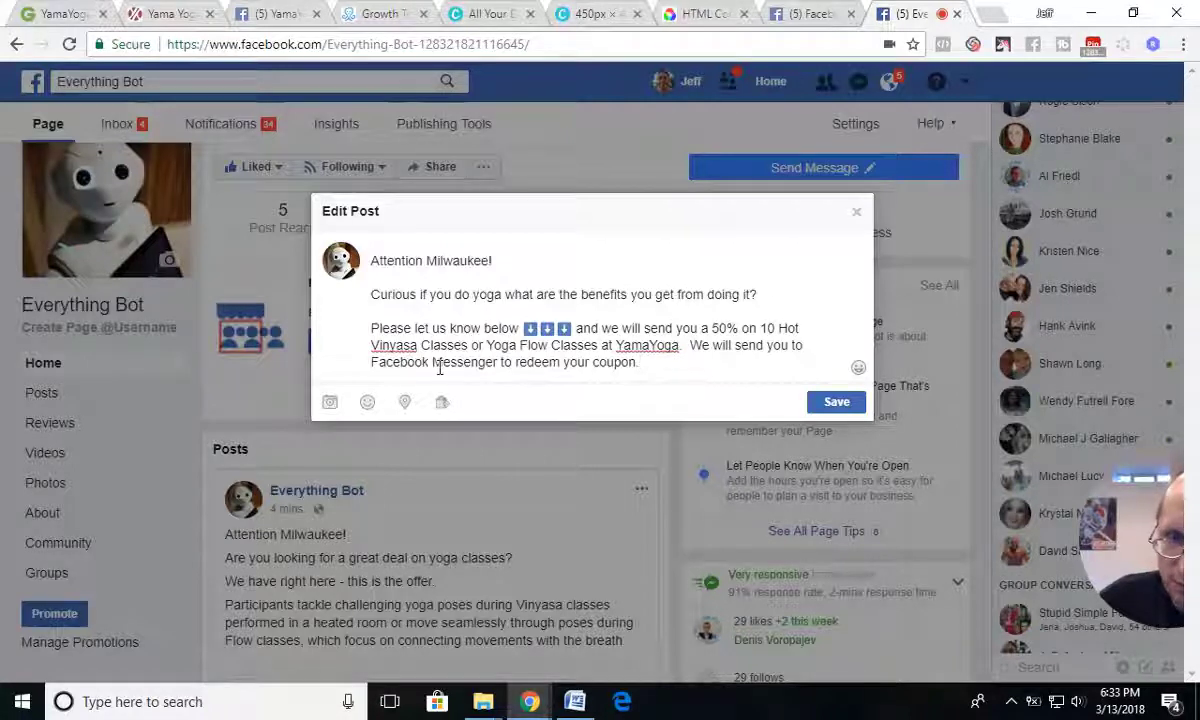
# - Replace "redeem your coupon" in the post's closing sentence with "complete your order", ending with a period
pyautogui.moveTo(518, 364); pyautogui.dragTo(631, 391)
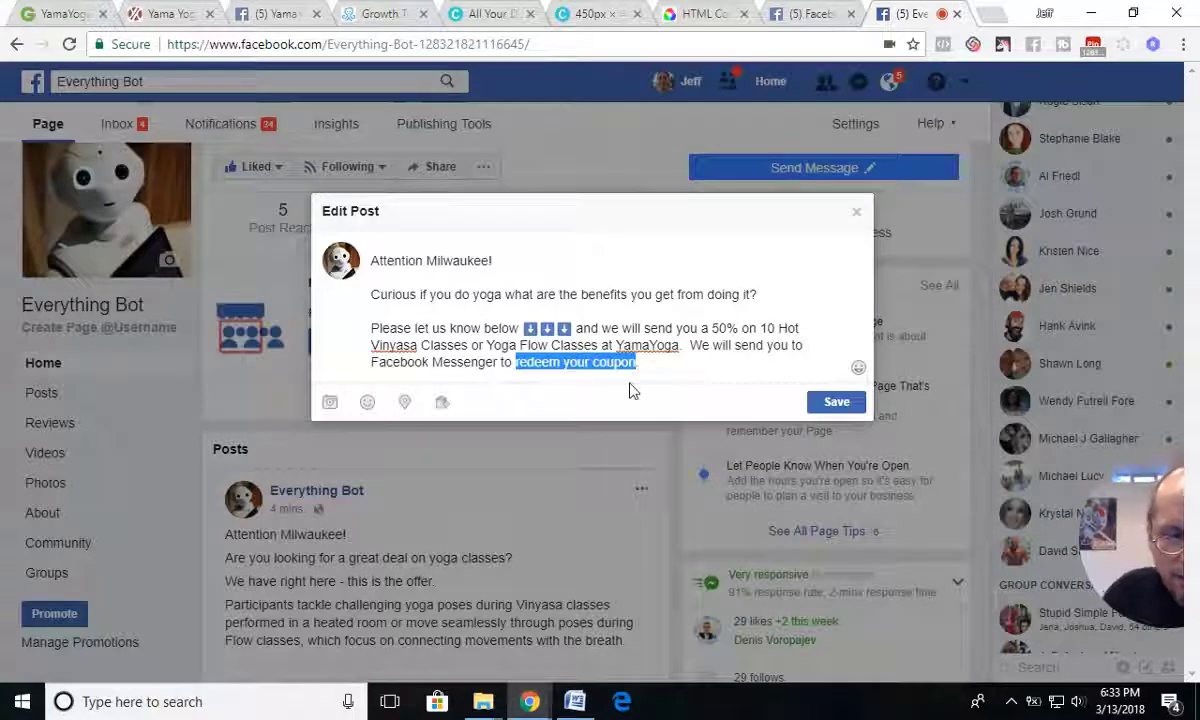
pyautogui.write('complete')
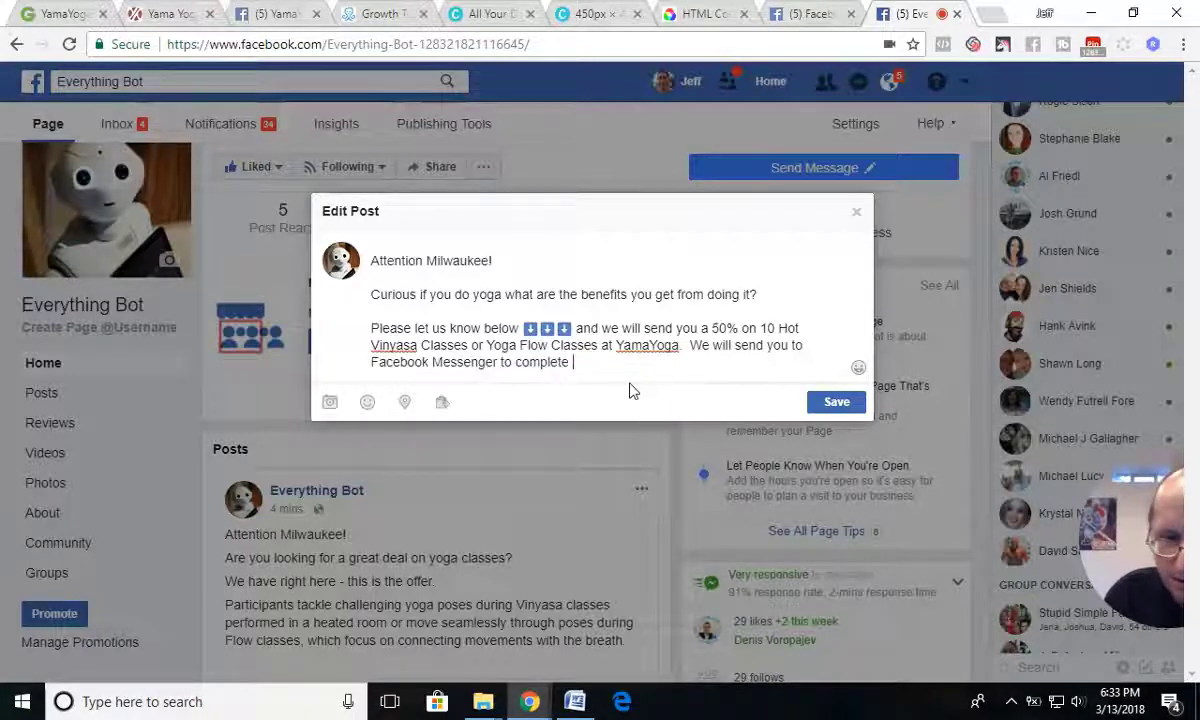
pyautogui.write(' you,')
pyautogui.write(' or')
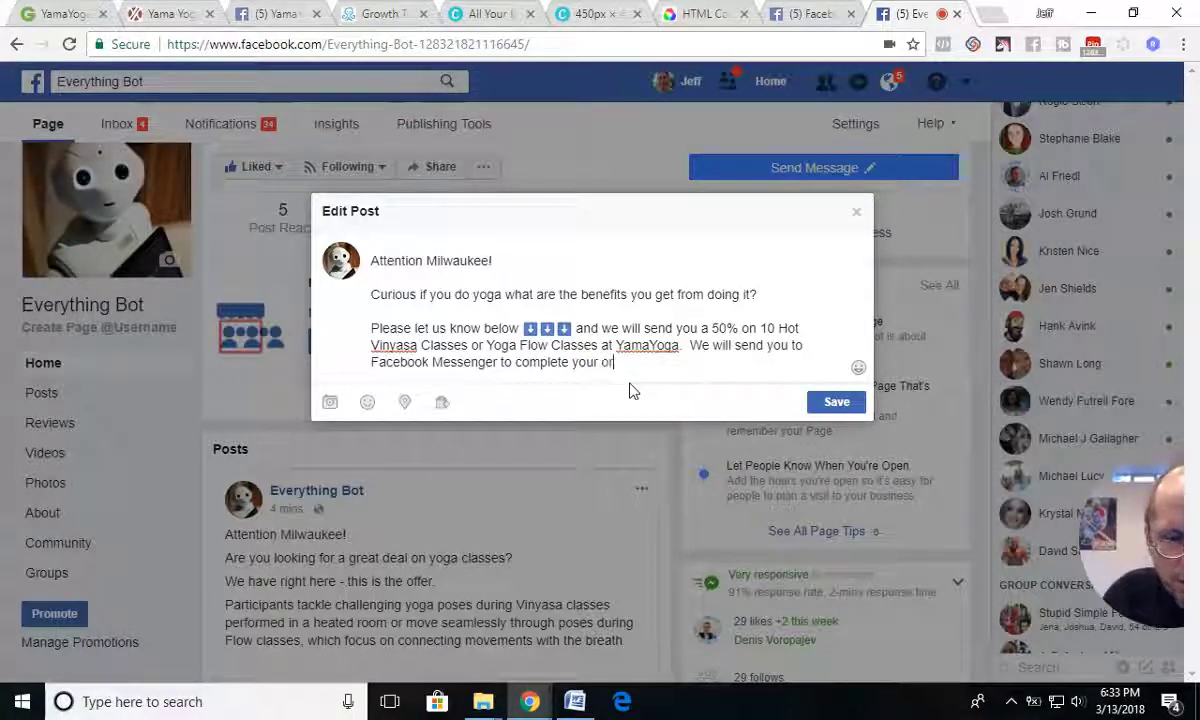
pyautogui.write('der')
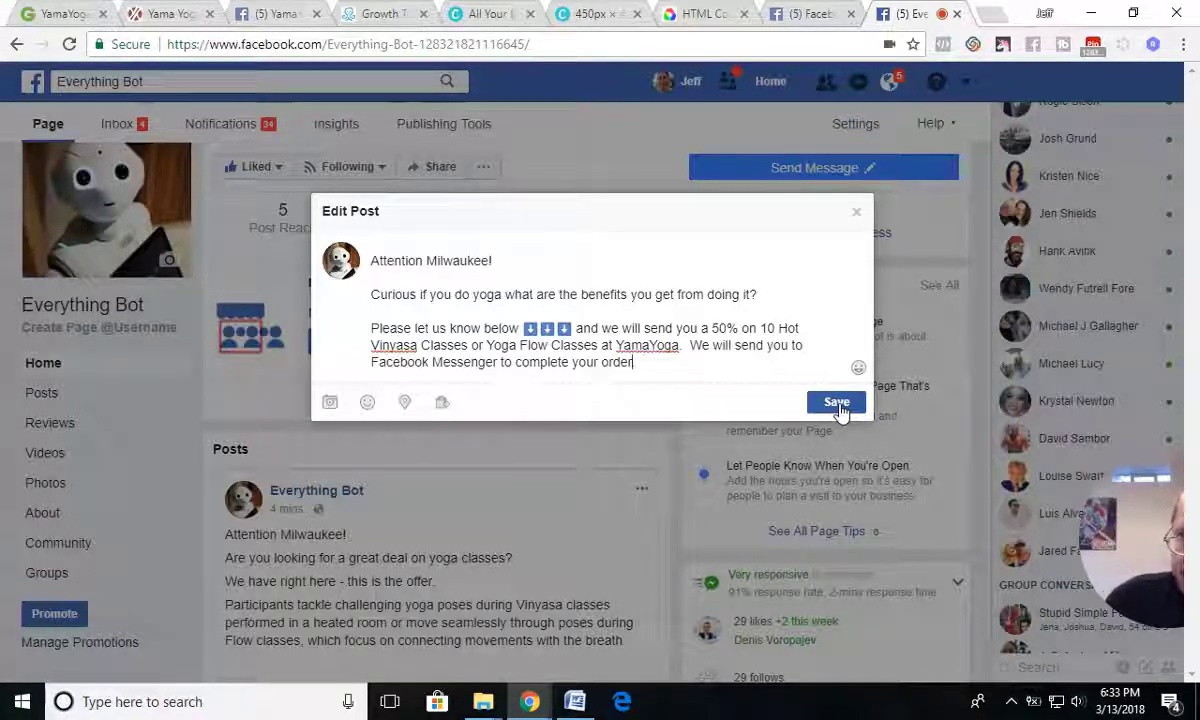
pyautogui.write('.')
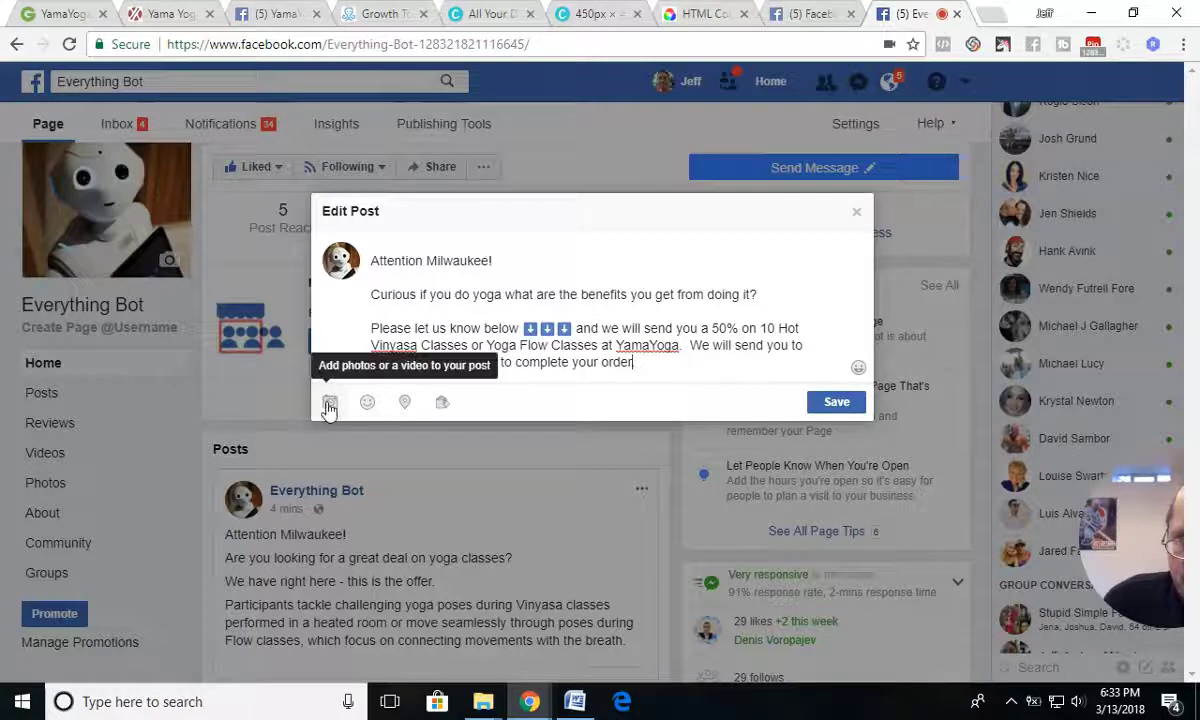
# - Attach the photo of the woman in a side-plank yoga pose to the post and save the edited post
pyautogui.click(330, 402)
pyautogui.doubleClick(219, 160)
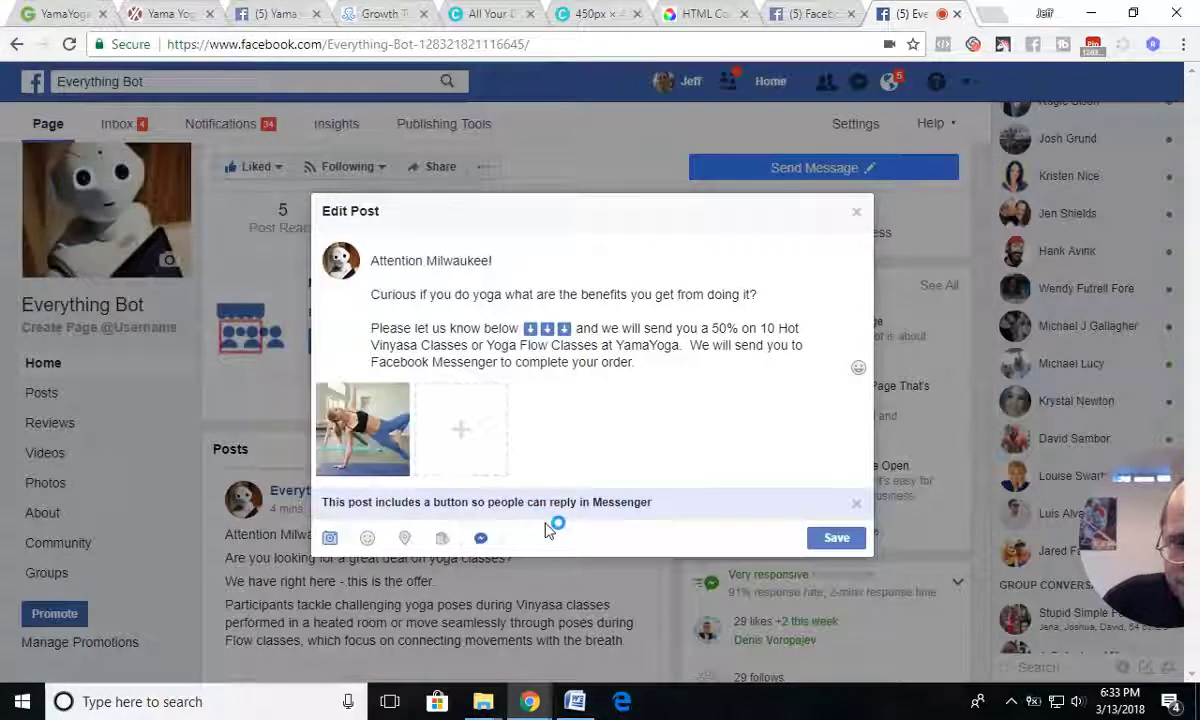
pyautogui.click(830, 542)
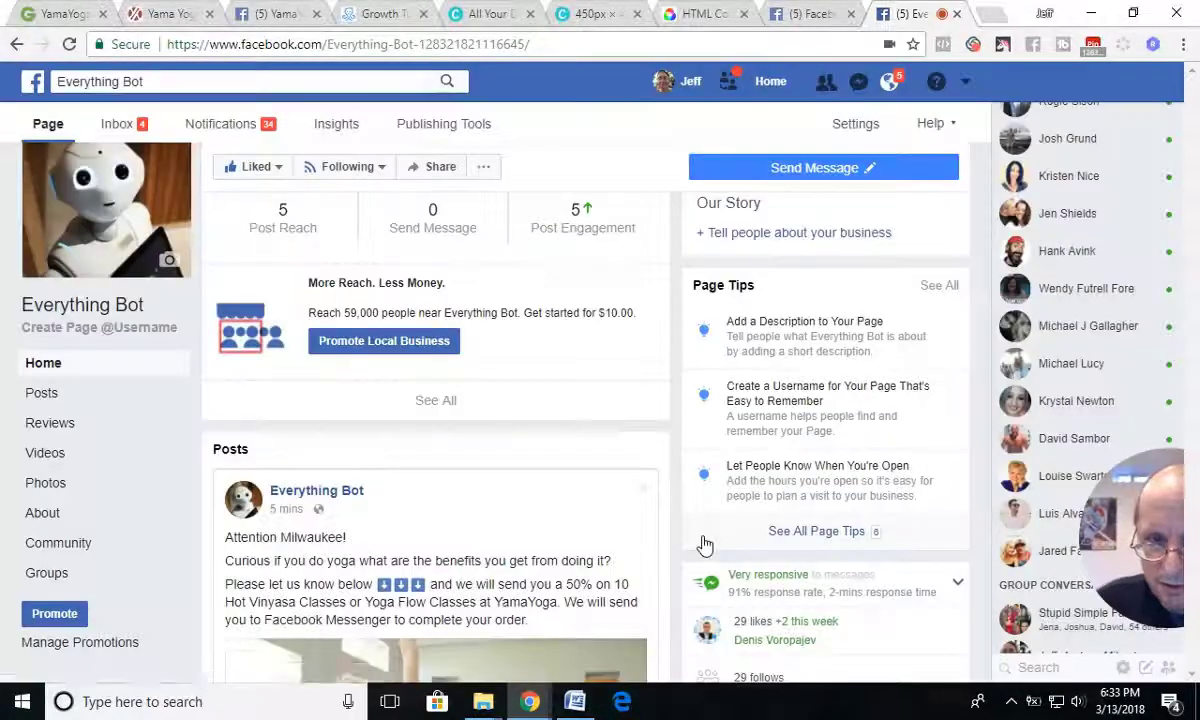
pyautogui.scroll(-5, 608, 528)
pyautogui.scroll(3, 608, 528)
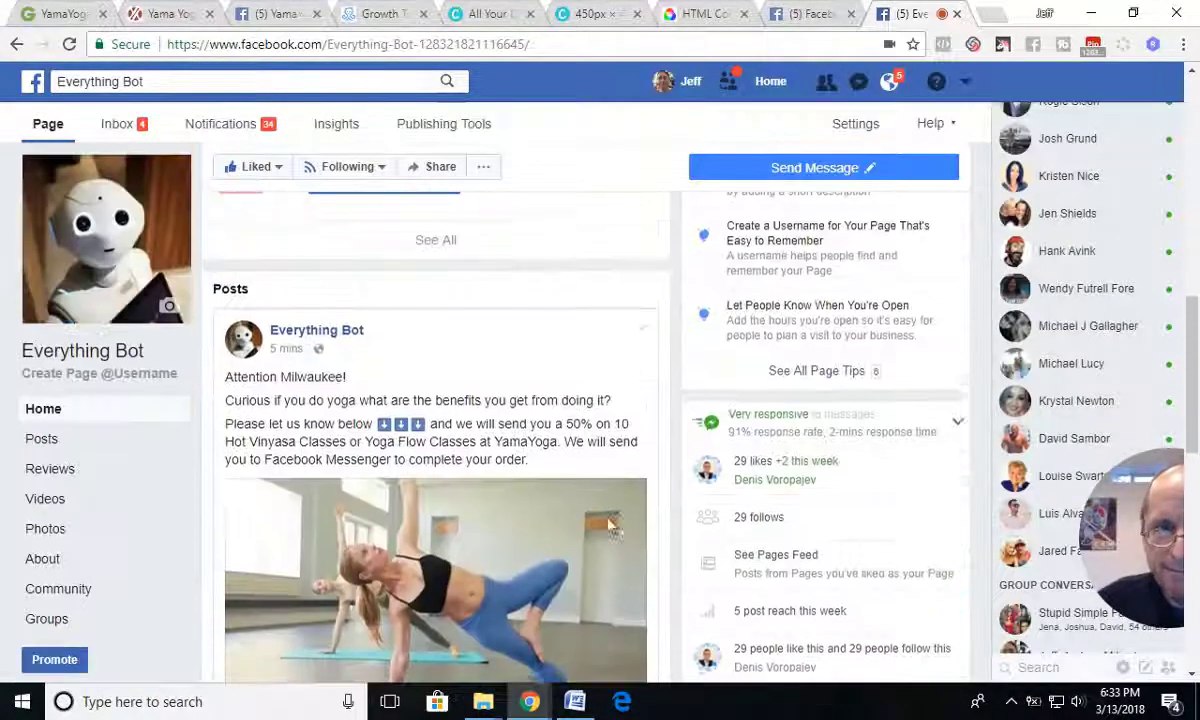
pyautogui.scroll(-2, 608, 528)
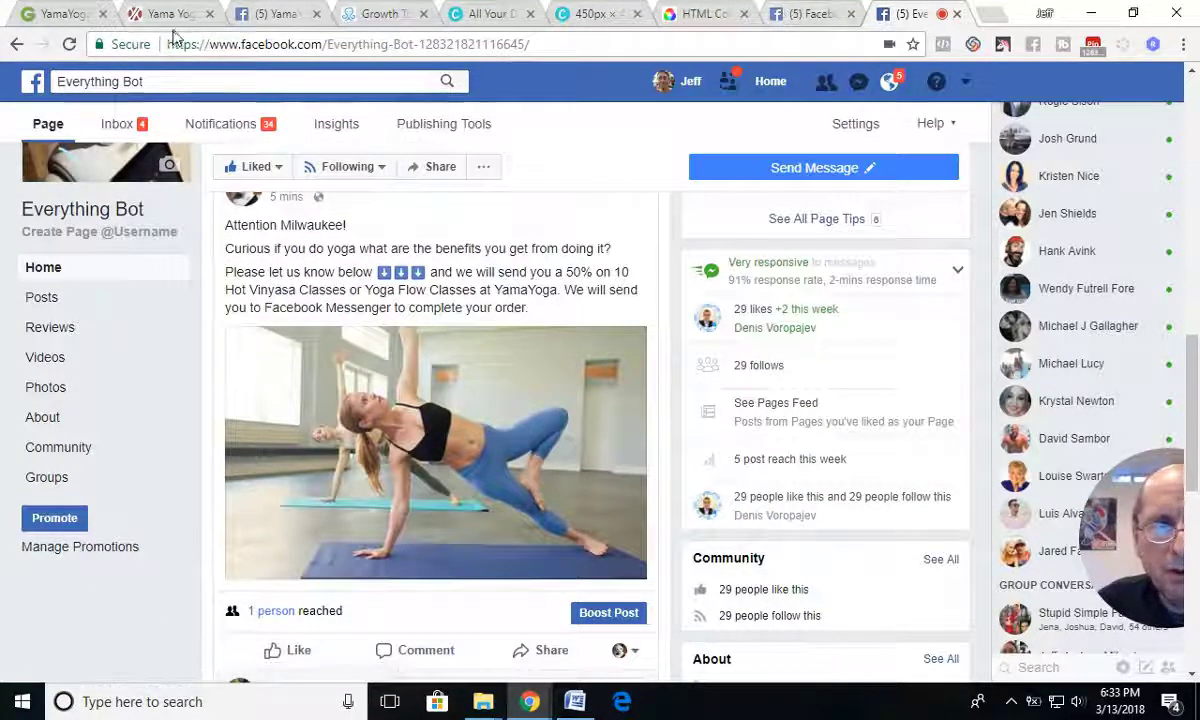
# - Switch to the ManyChat growth tool and change its comment-tracking post to the reworded Attention Milwaukee post with the side-plank photo
pyautogui.click(380, 16)
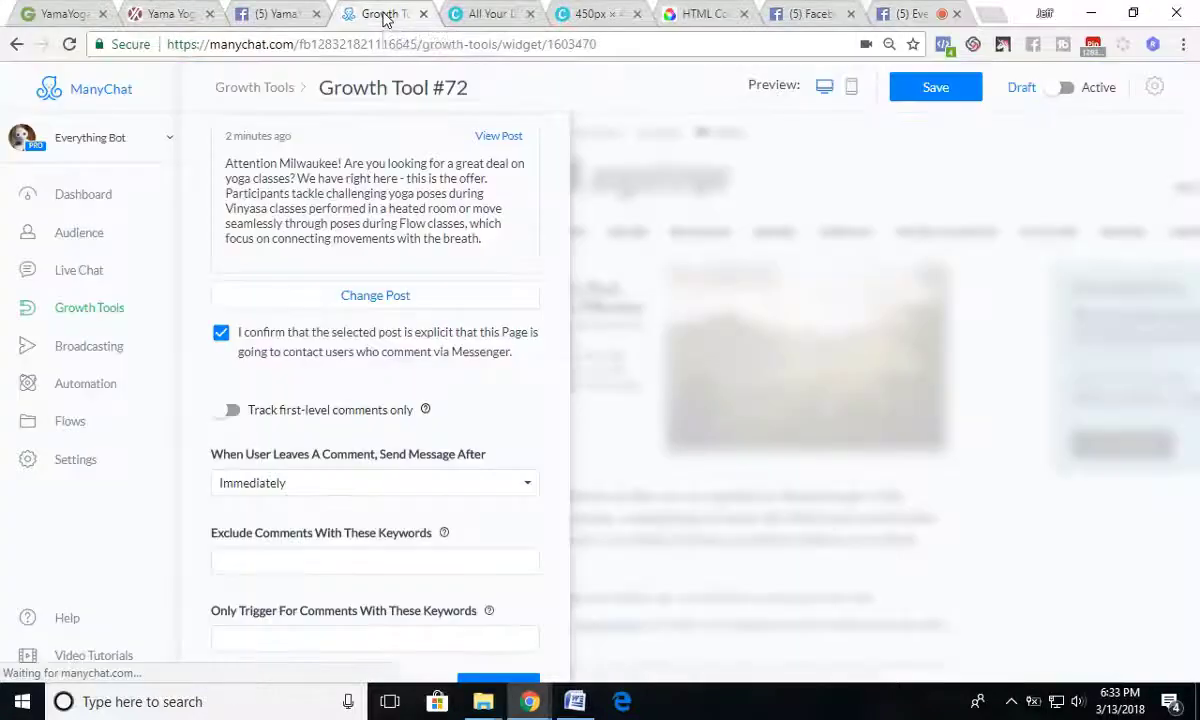
pyautogui.scroll(2, 318, 333)
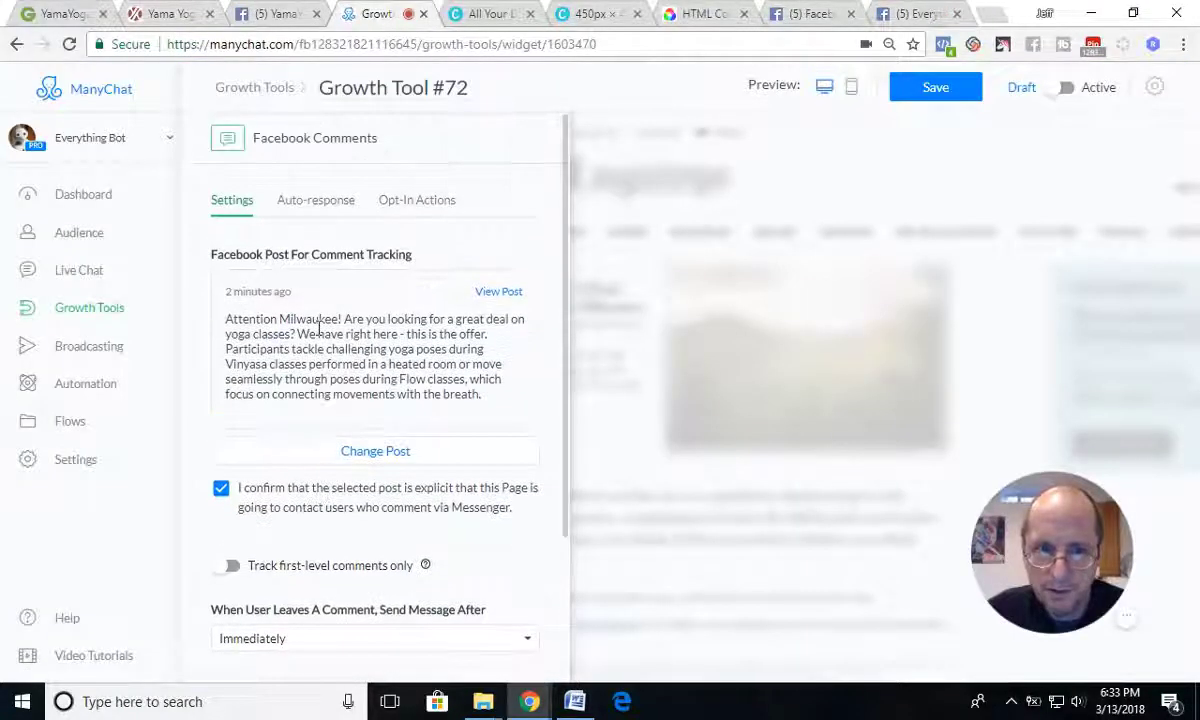
pyautogui.click(375, 451)
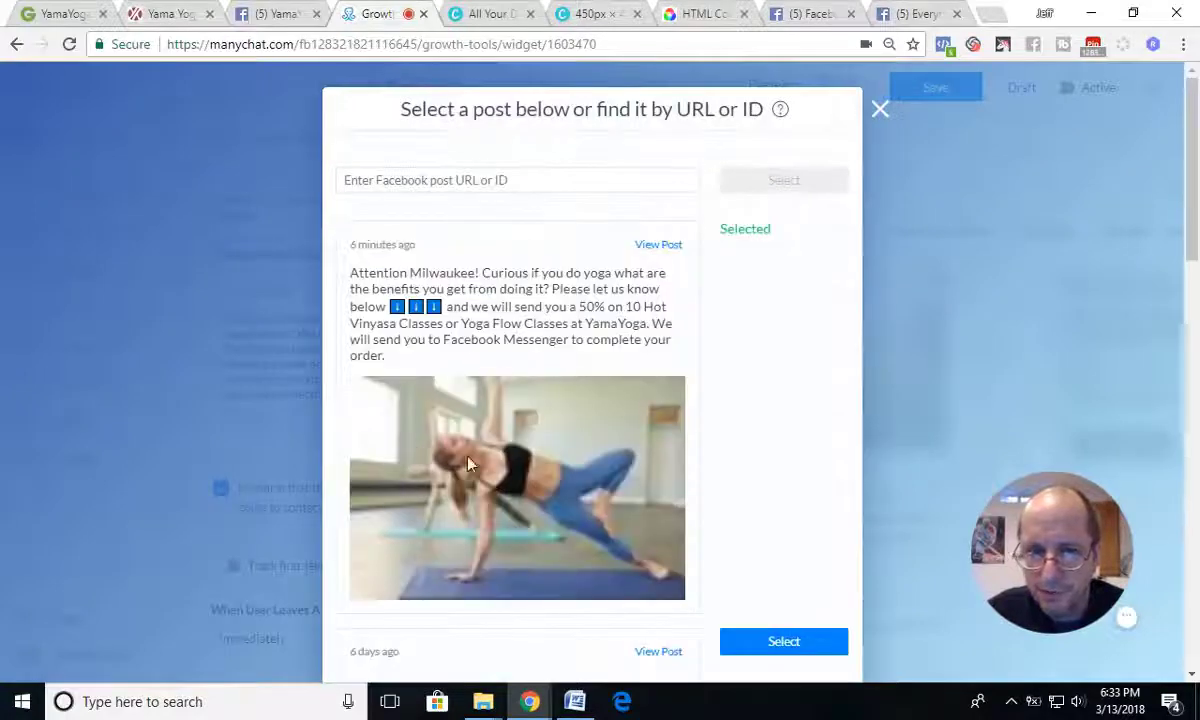
pyautogui.click(784, 645)
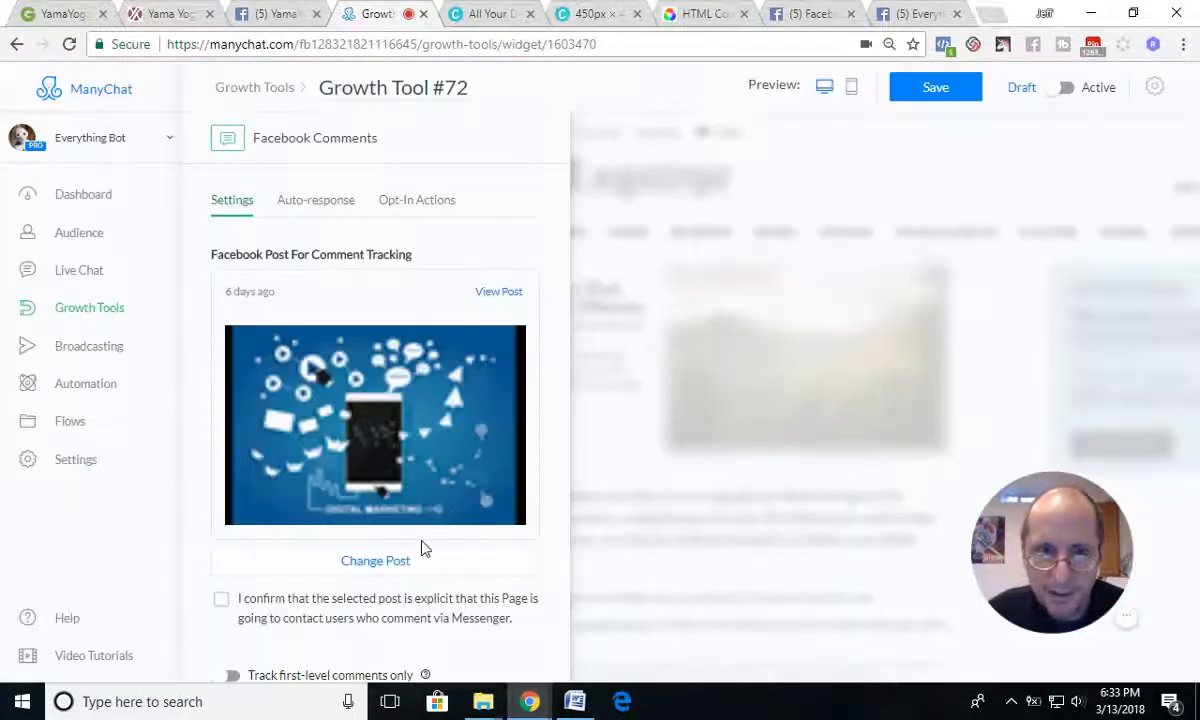
pyautogui.click(376, 562)
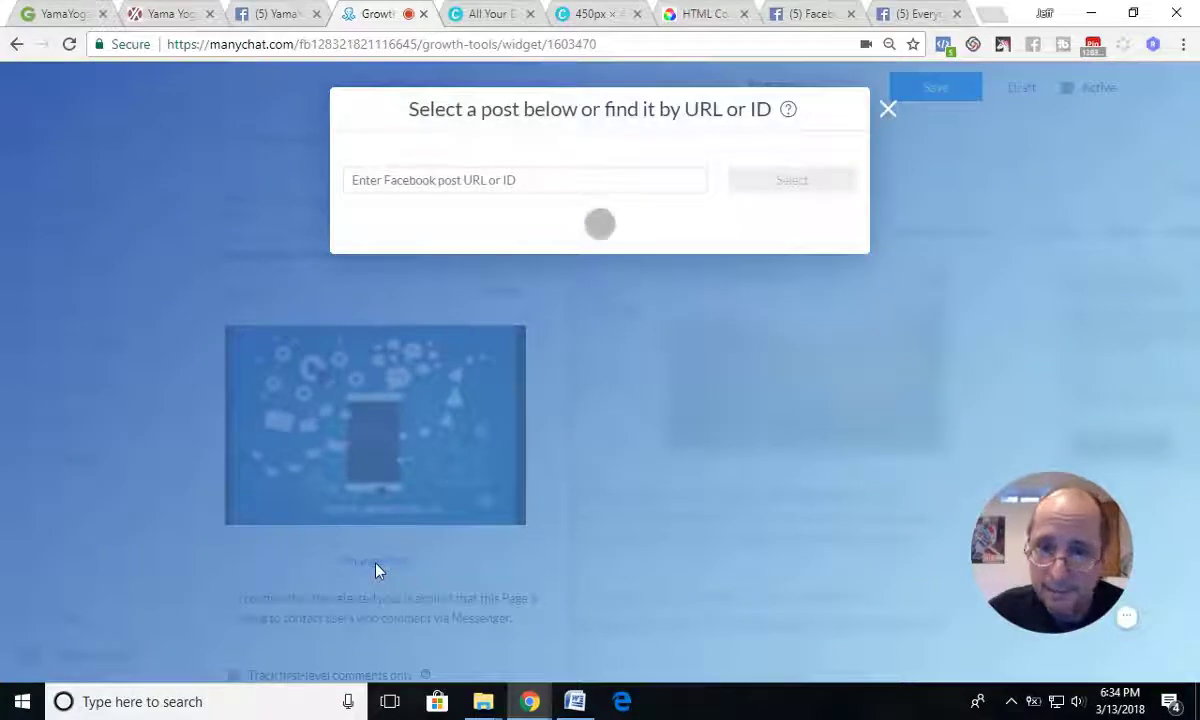
pyautogui.scroll(-2, 612, 484)
pyautogui.scroll(2, 650, 450)
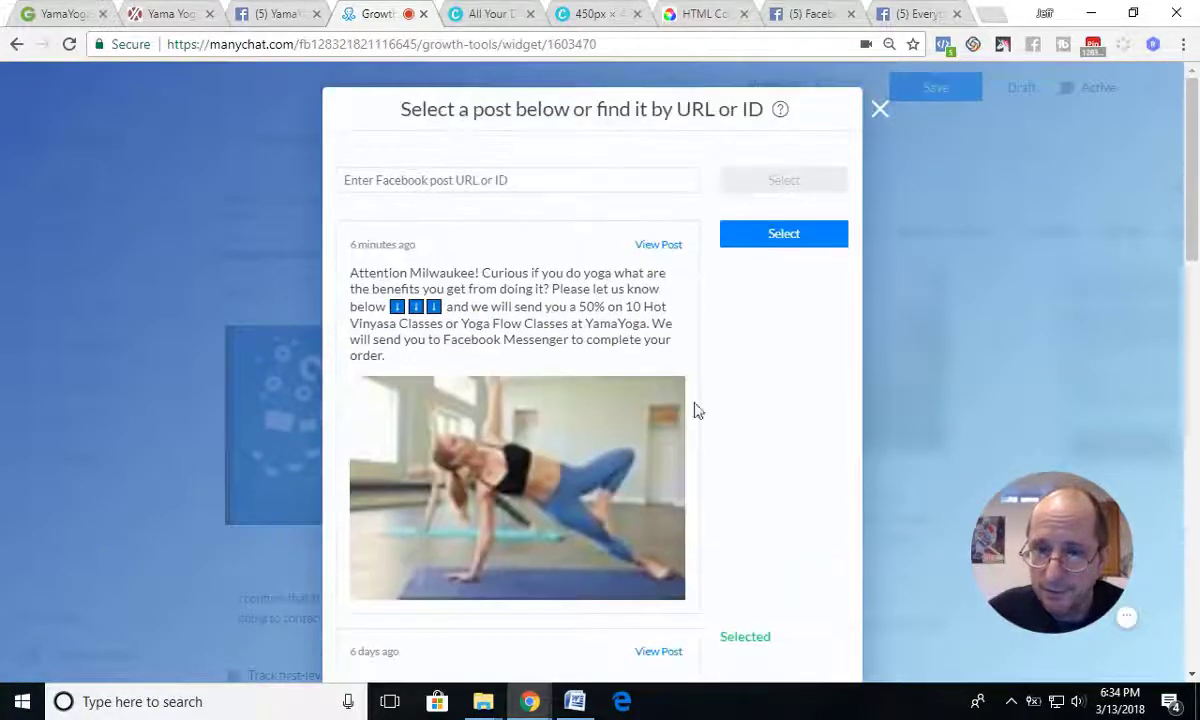
pyautogui.click(779, 238)
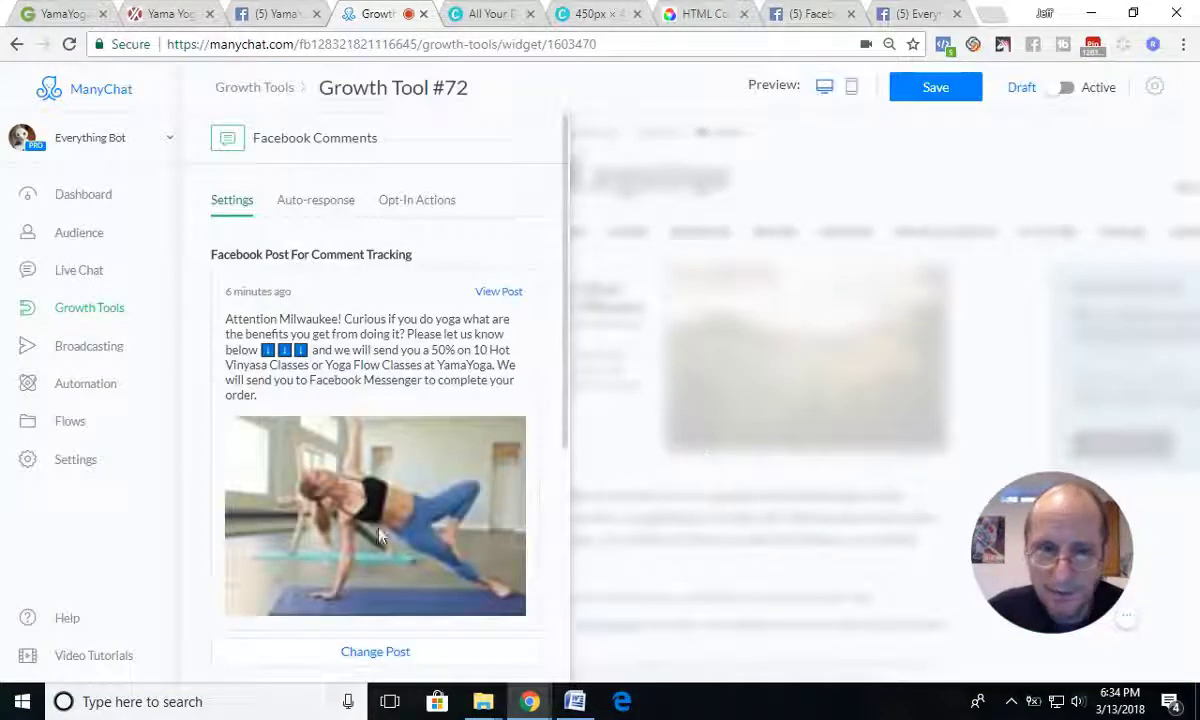
# - Confirm that the selected post is explicit about the Page contacting commenters via Messenger, and continue to the auto-response
pyautogui.scroll(-3, 358, 530)
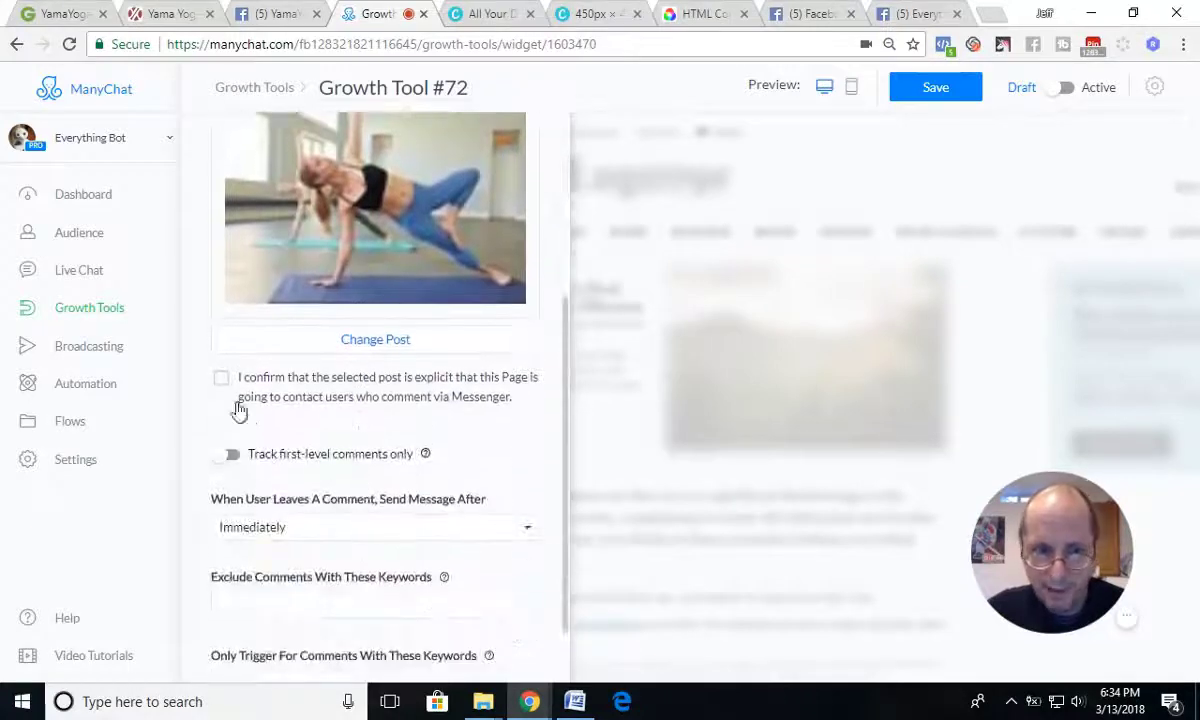
pyautogui.click(221, 380)
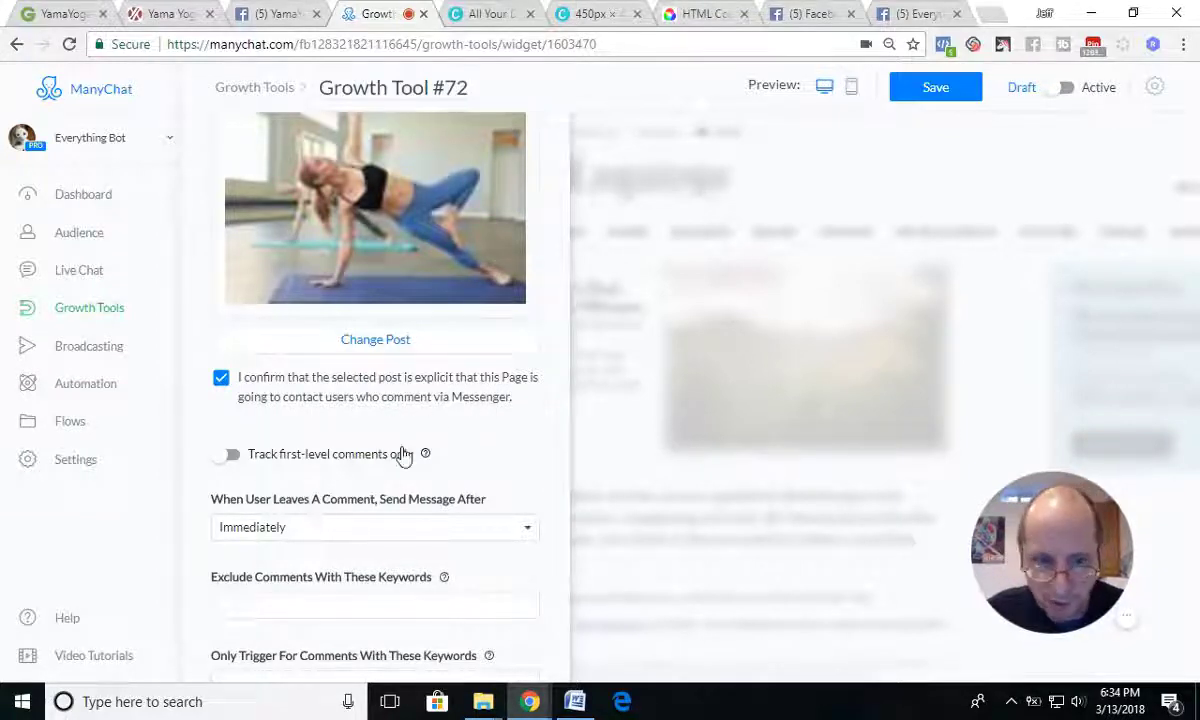
pyautogui.scroll(-1, 330, 549)
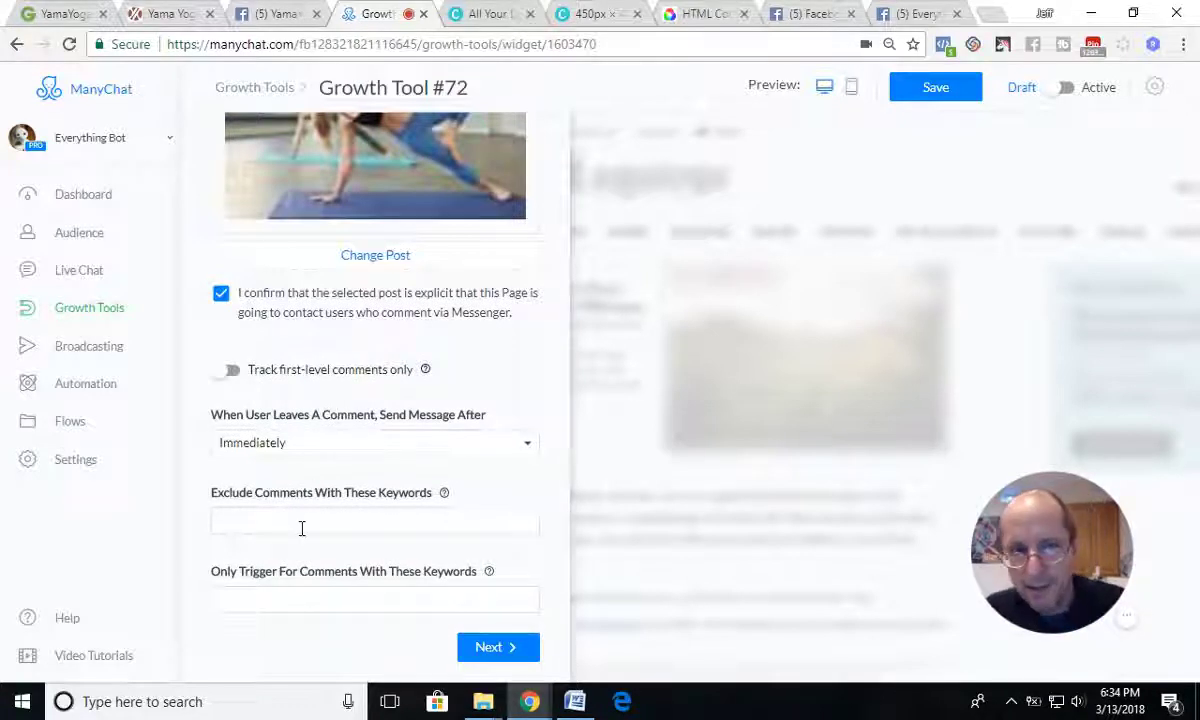
pyautogui.click(497, 648)
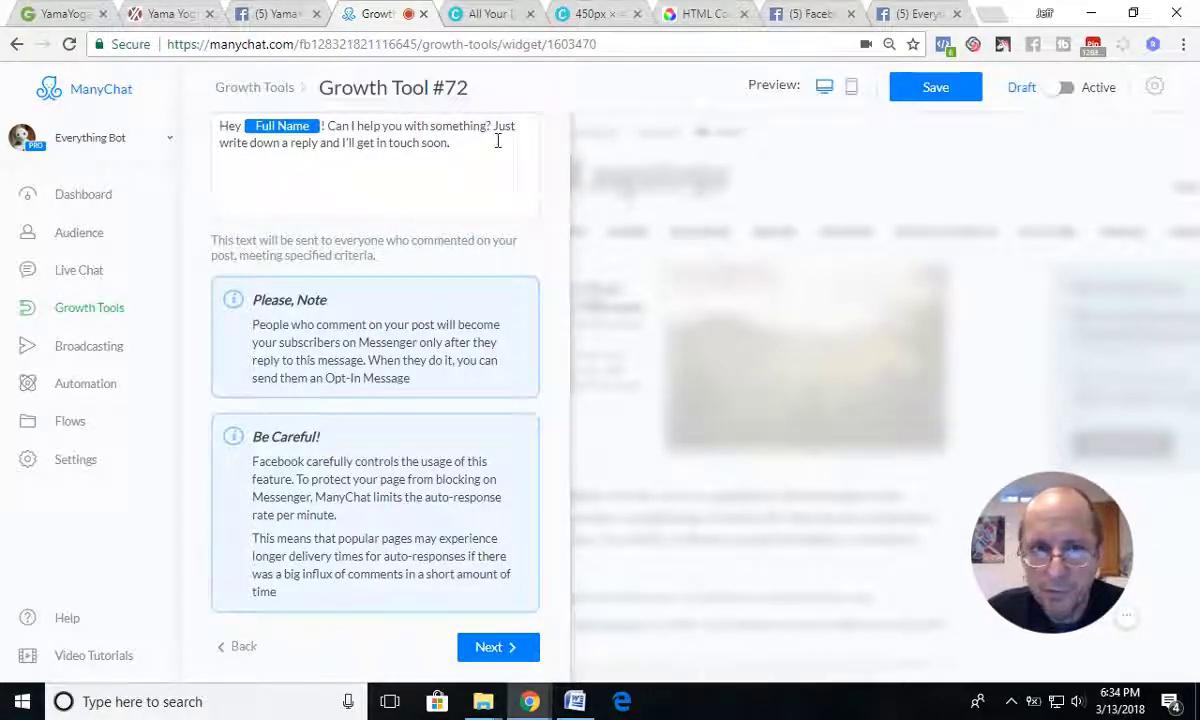
# - Replace the text after the "Hey Full Name!" greeting in the message to commenters with "What is your favorite yoga position?"
pyautogui.scroll(2, 428, 393)
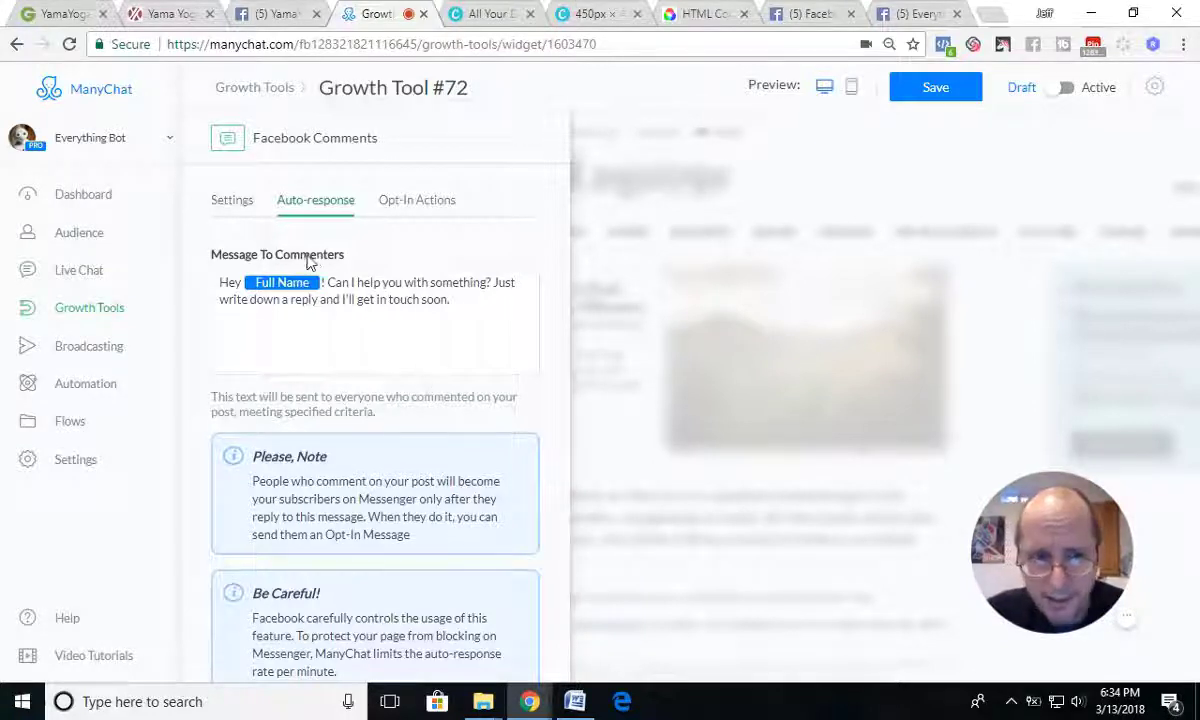
pyautogui.moveTo(330, 284); pyautogui.dragTo(456, 307)
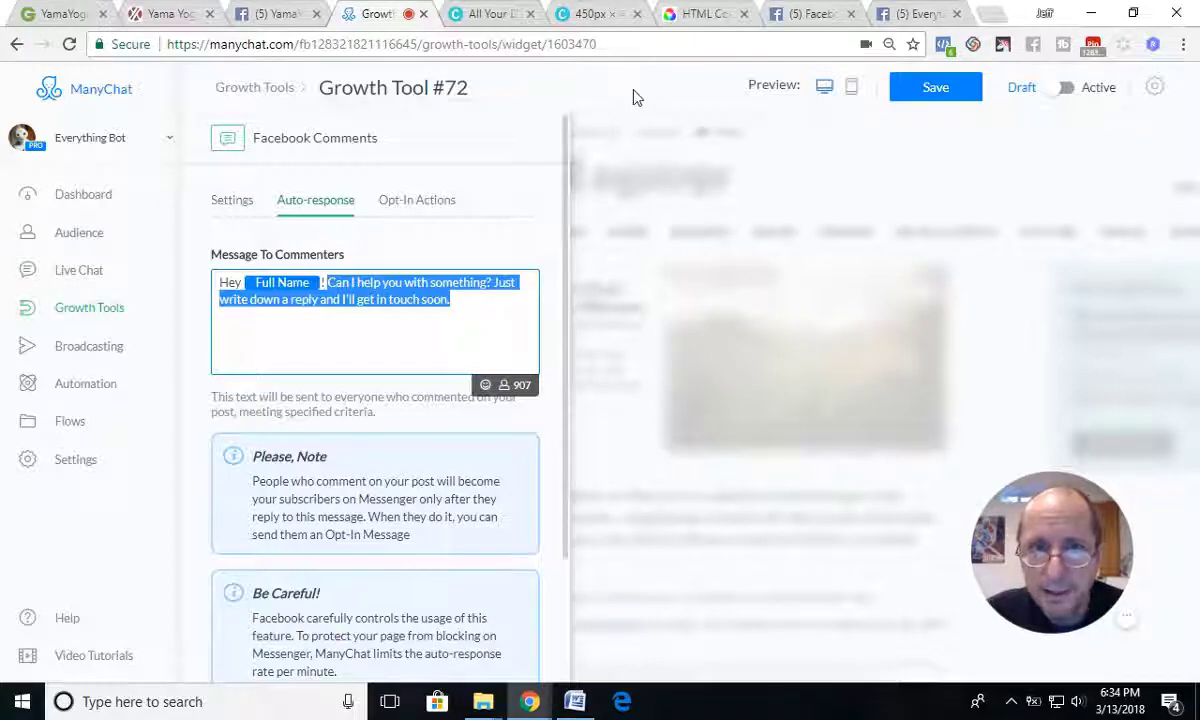
pyautogui.press('BackSpace')
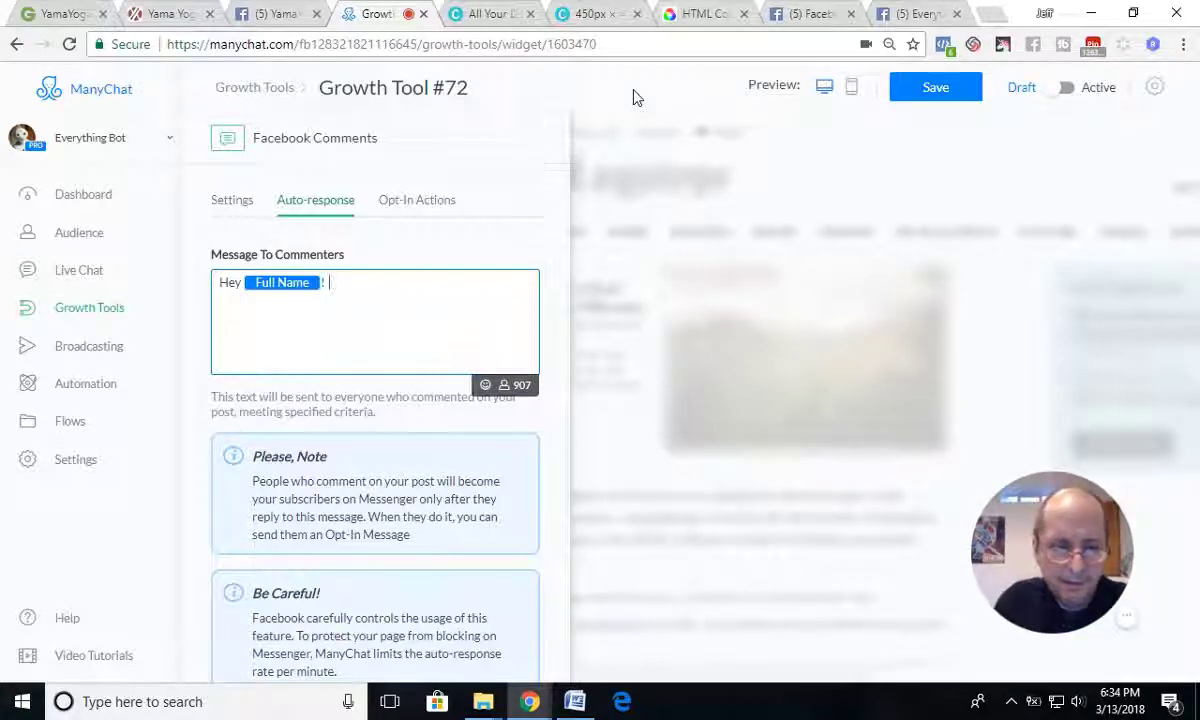
pyautogui.write('W')
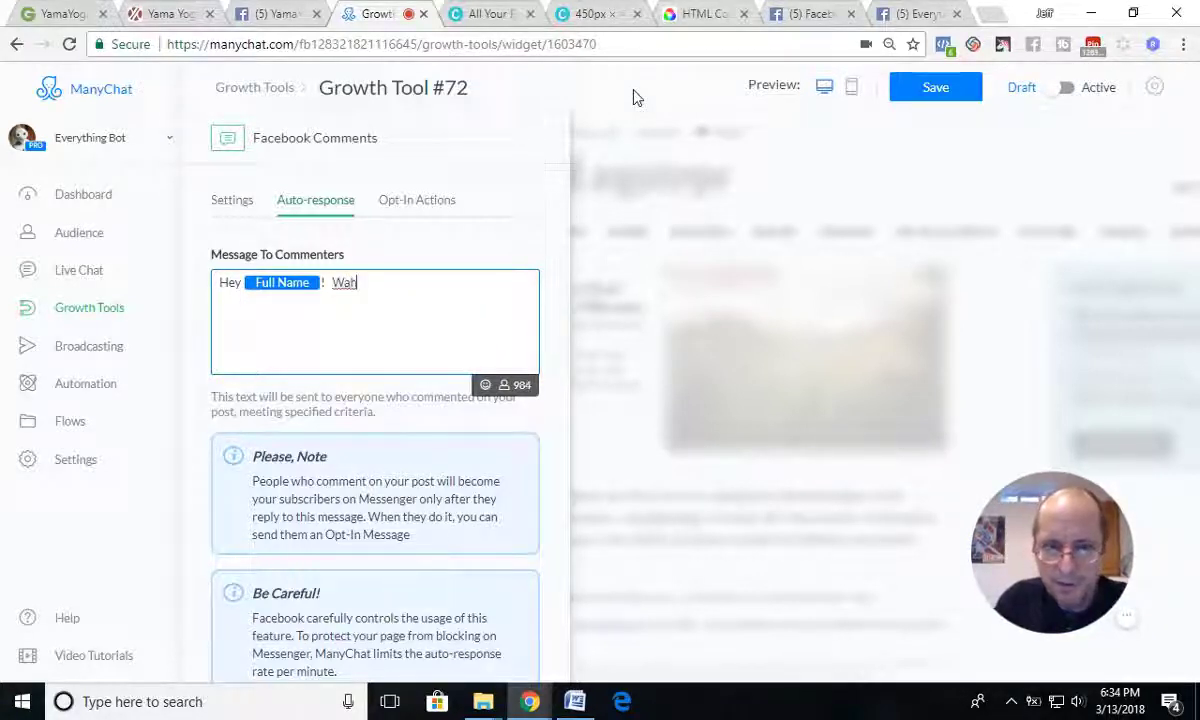
pyautogui.write('ah')
pyautogui.press('BackSpace')
pyautogui.press('BackSpace')
pyautogui.write('hat')
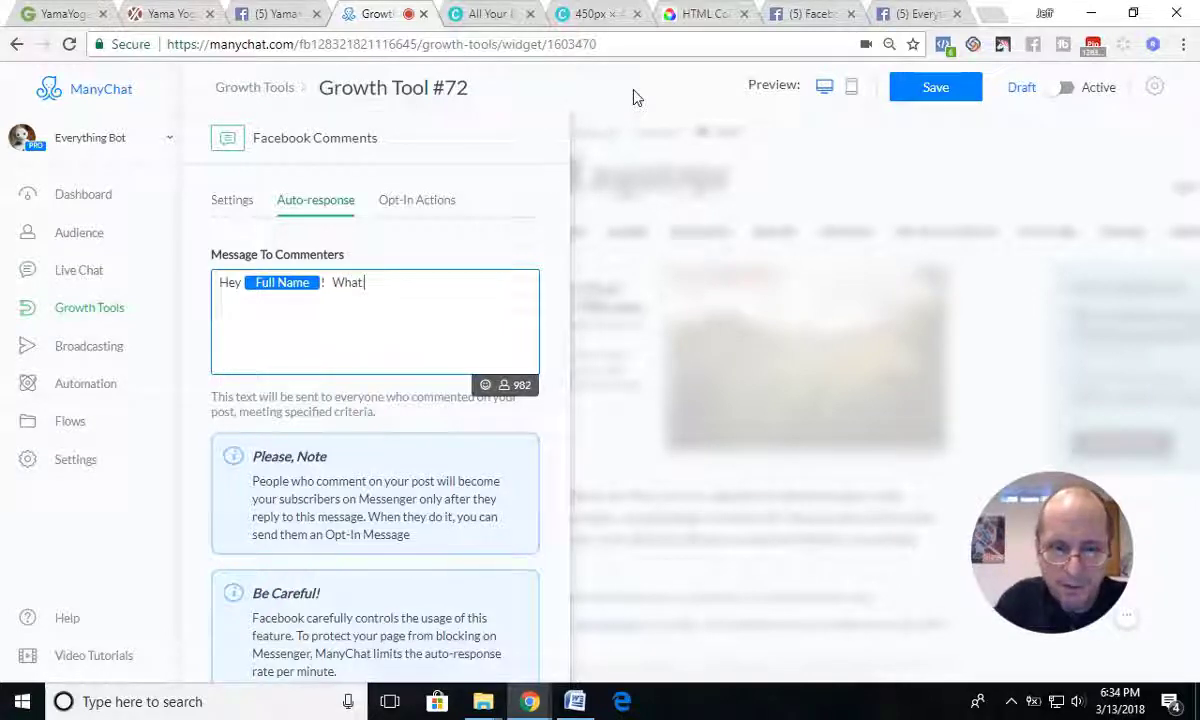
pyautogui.write(' is your')
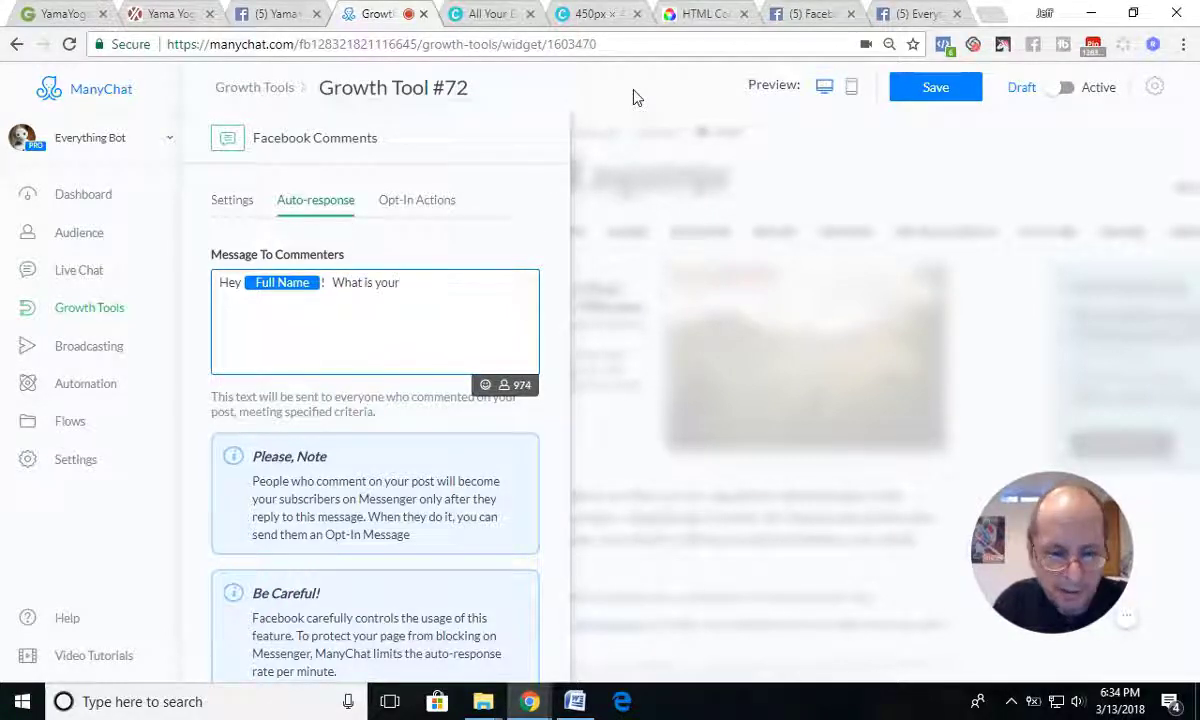
pyautogui.write(' favo')
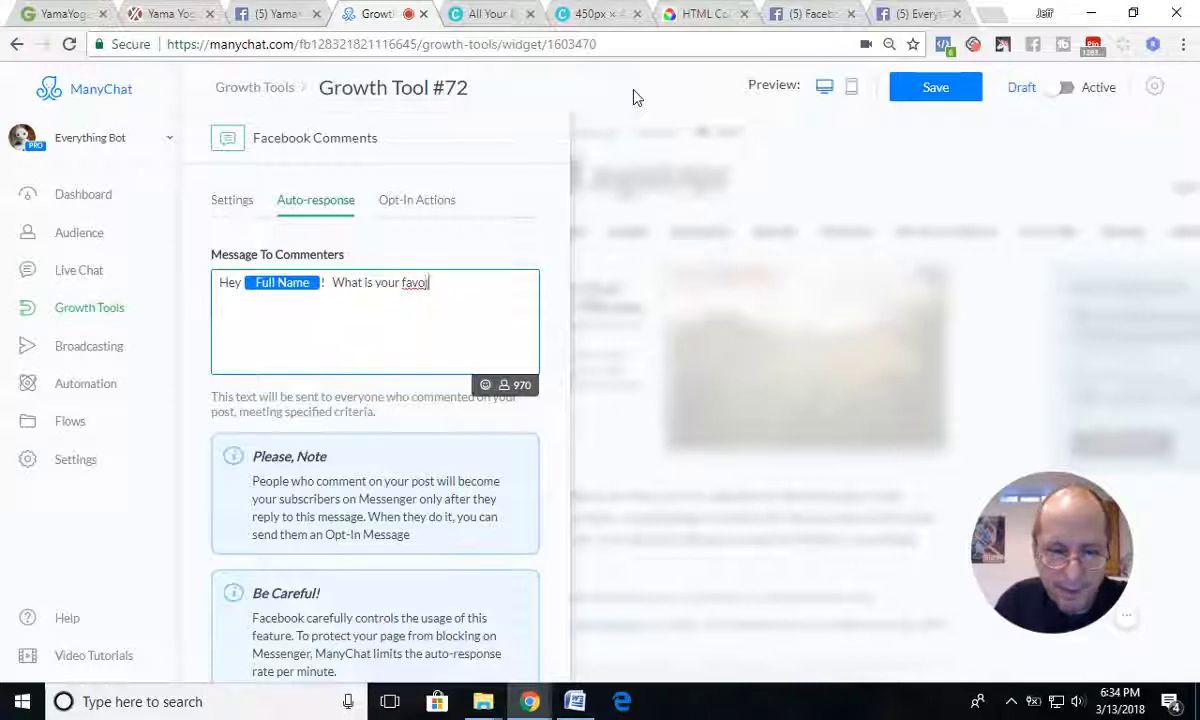
pyautogui.write('tire')
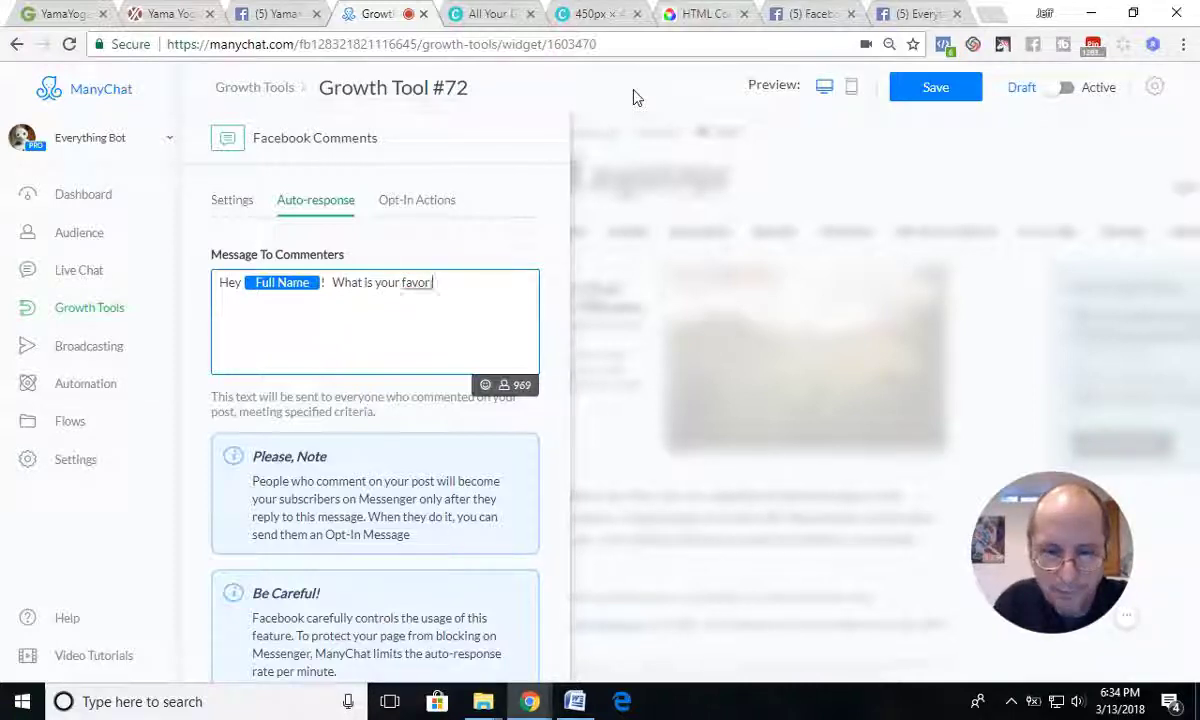
pyautogui.write('ite ')
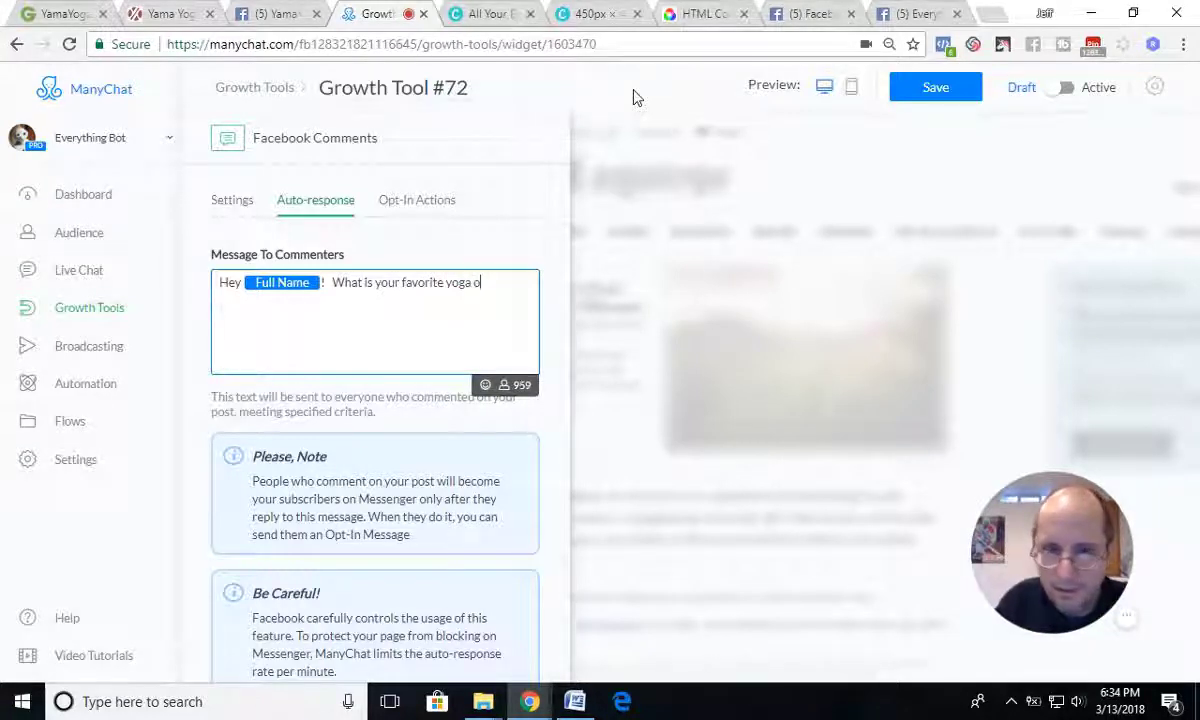
pyautogui.write('yoga pos')
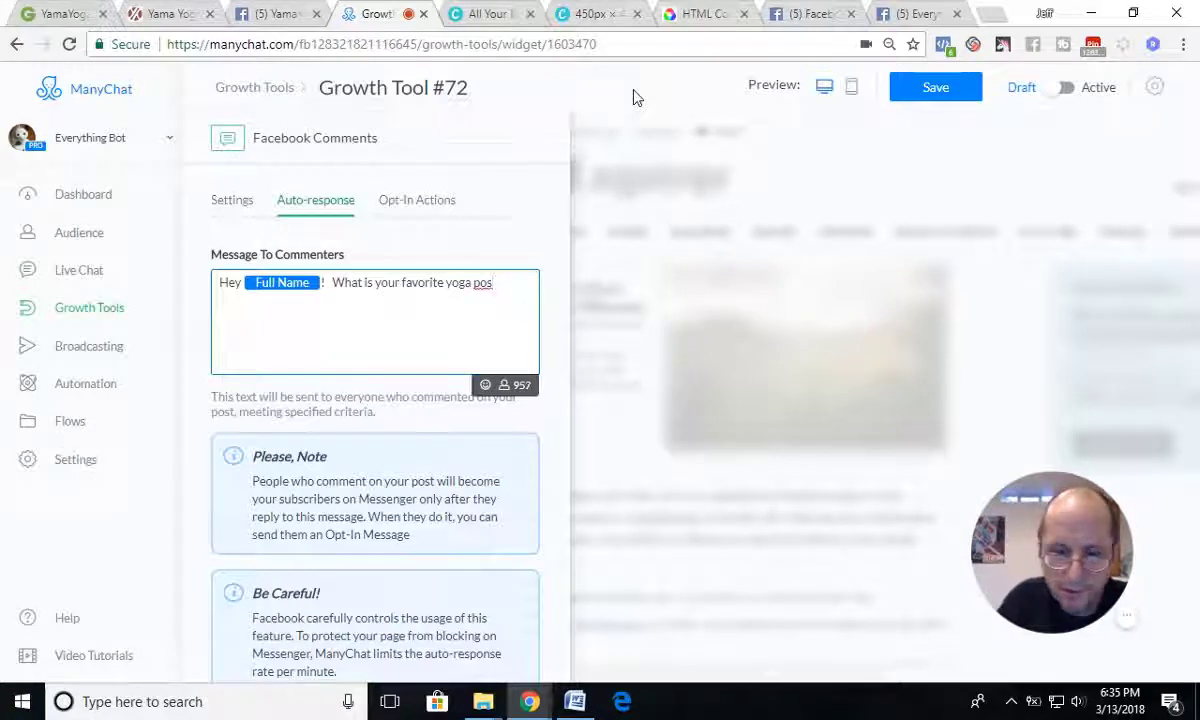
pyautogui.write('yionion')
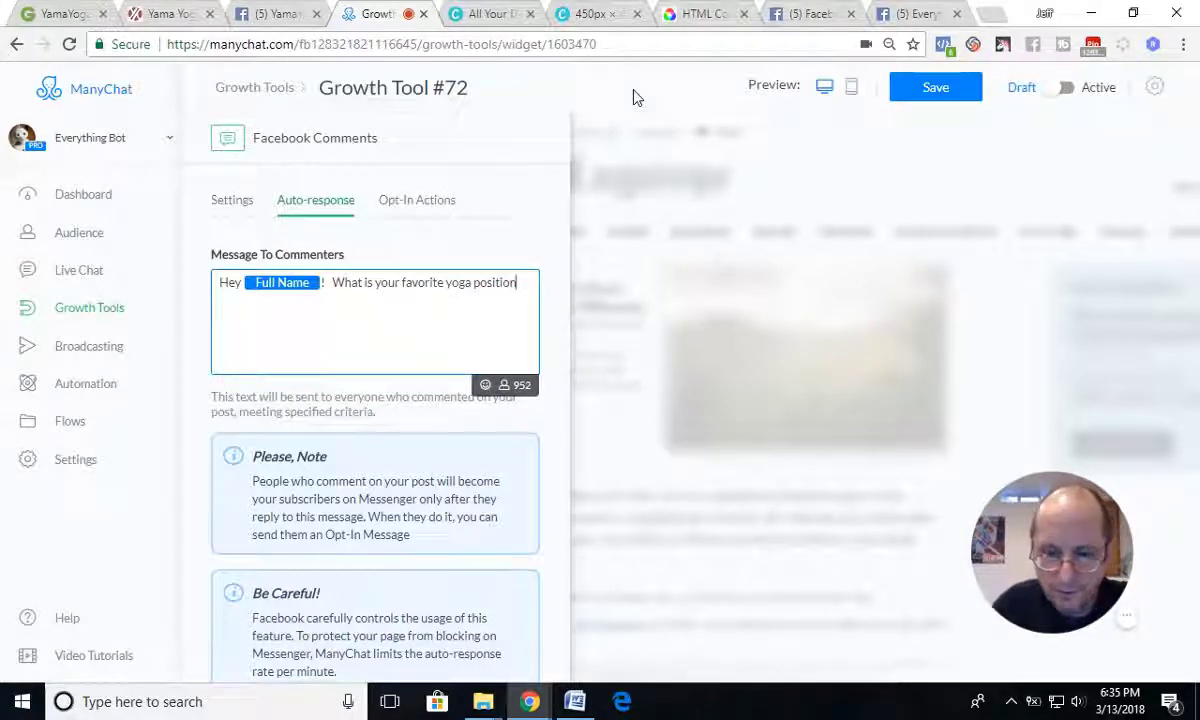
pyautogui.write('.')
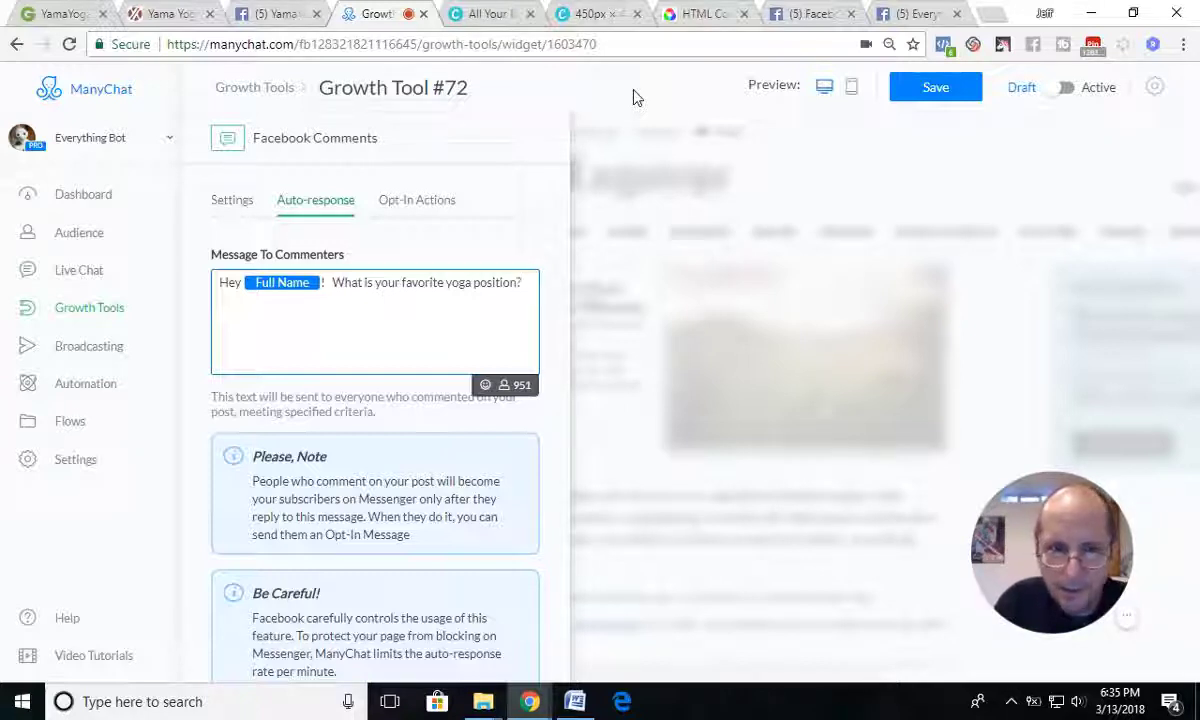
# - Add "Please enter now and we will get you to your offer." to the end of the message to commenters and save the growth tool
pyautogui.press('Return')
pyautogui.write('PO')
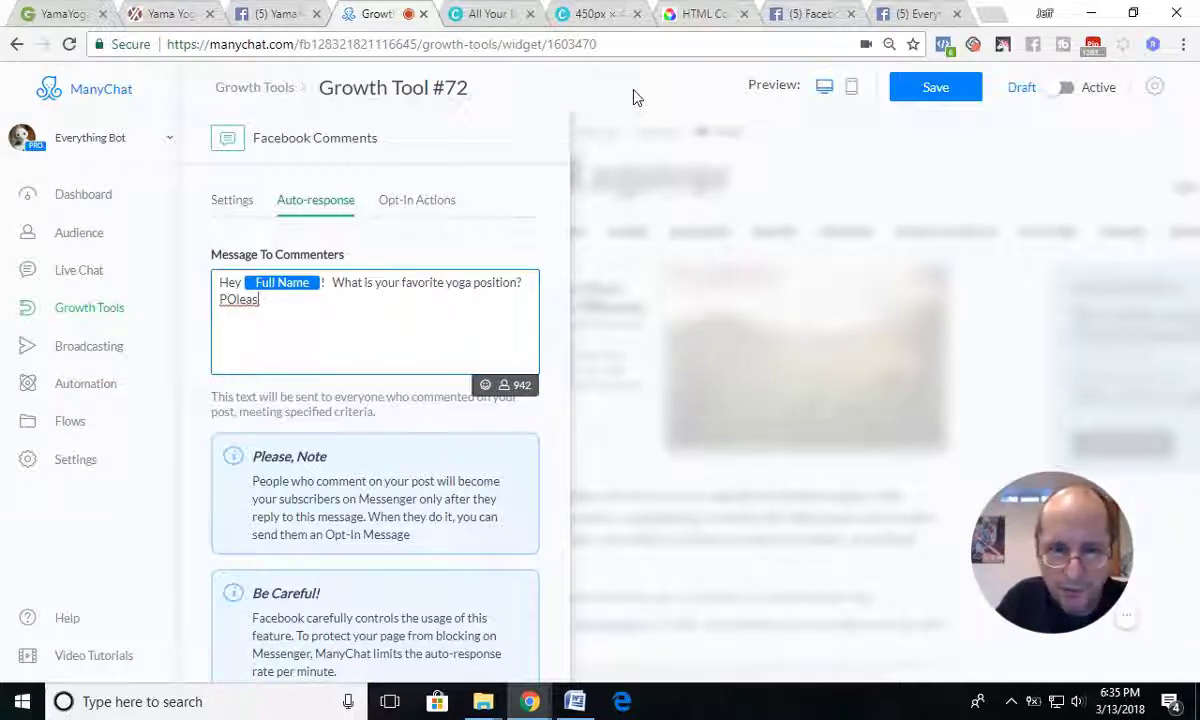
pyautogui.press('BackSpace')
pyautogui.write('lease')
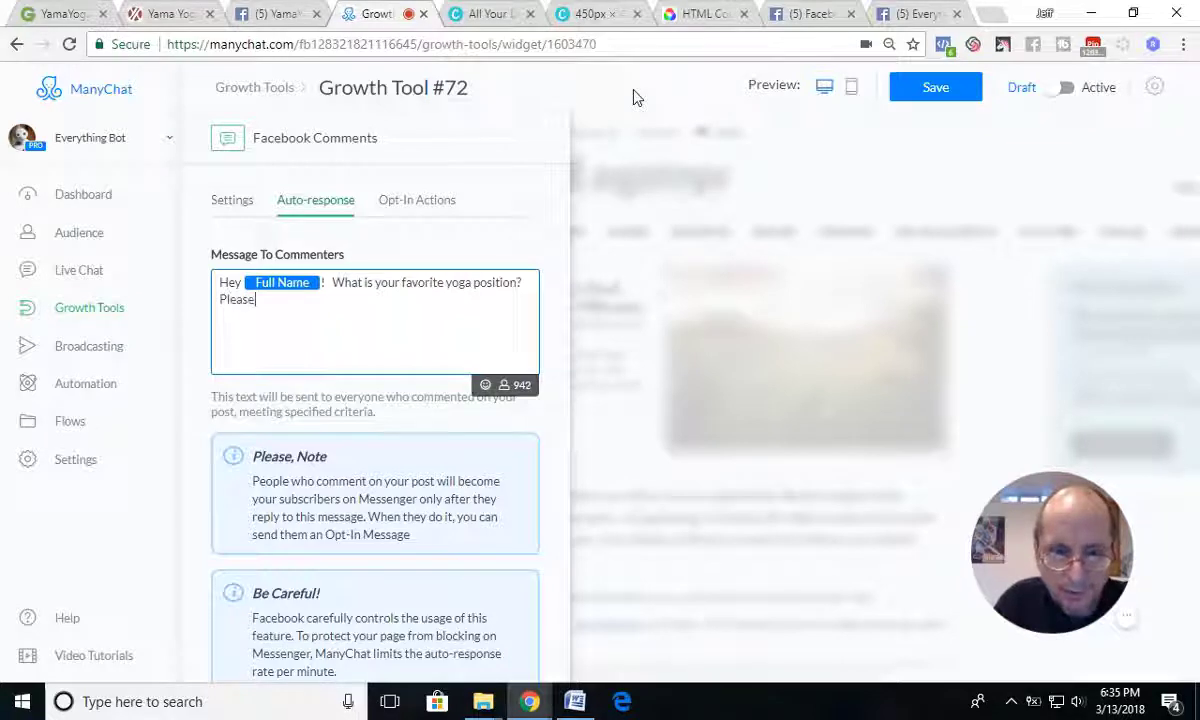
pyautogui.write(' enter now')
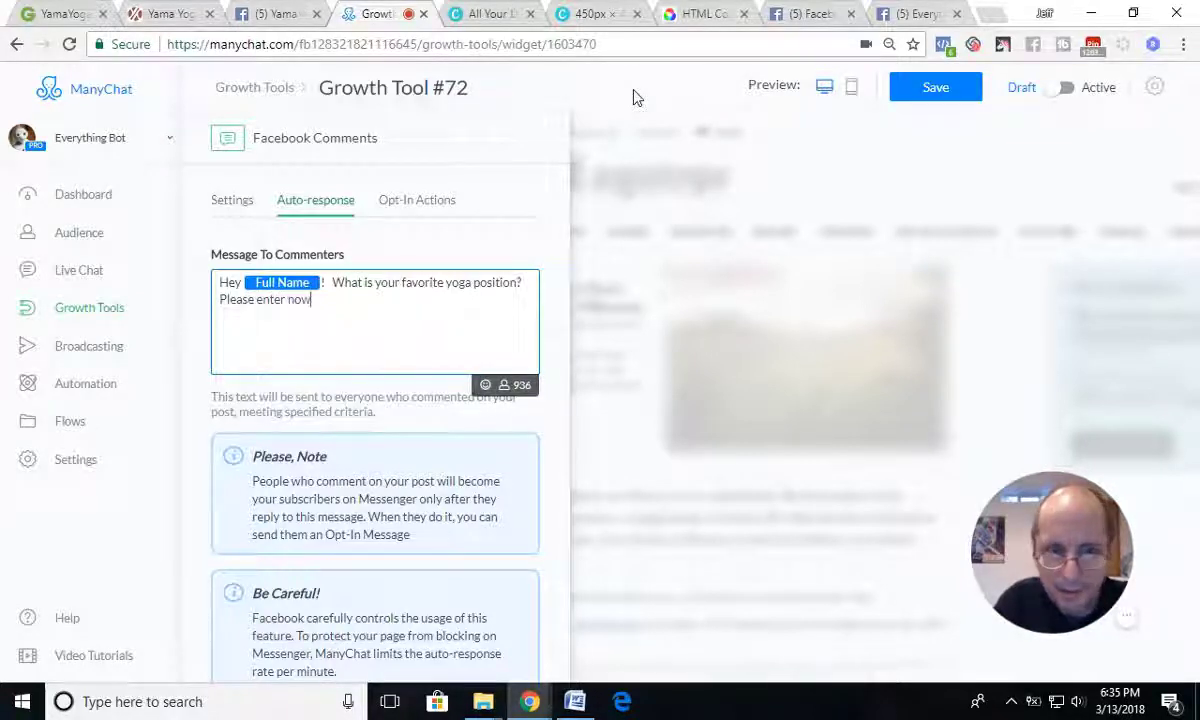
pyautogui.write(' and we')
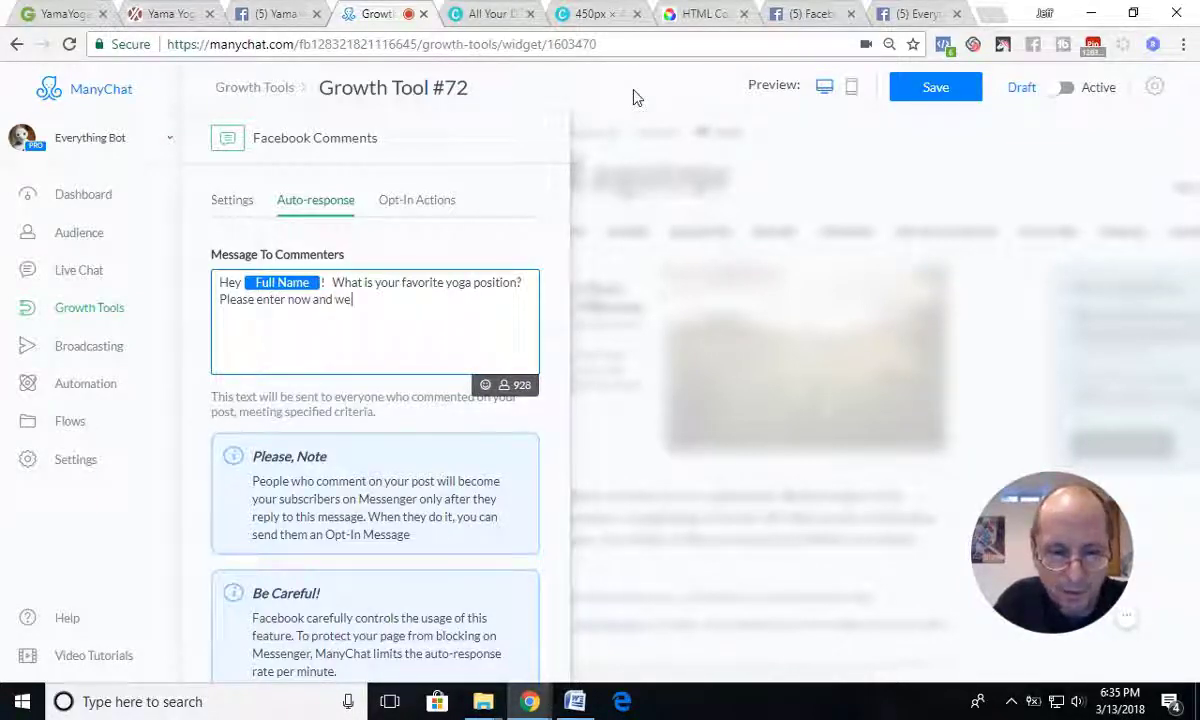
pyautogui.write(' will get you')
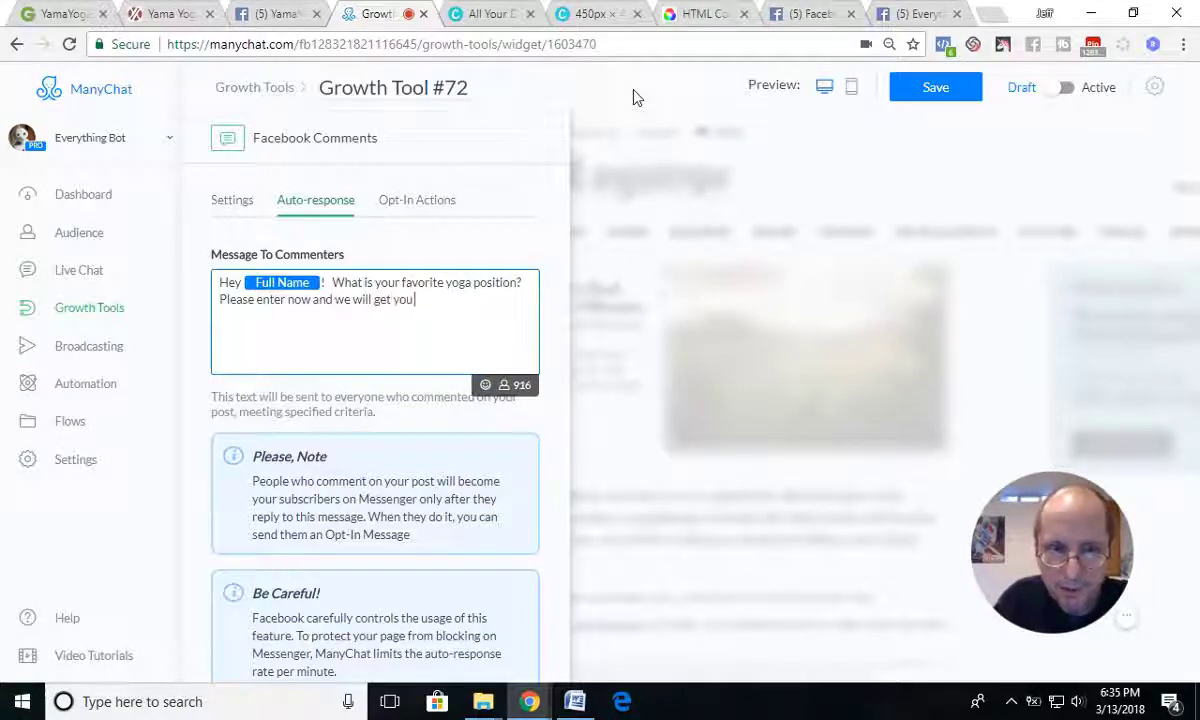
pyautogui.write(' st')
pyautogui.write('arte')
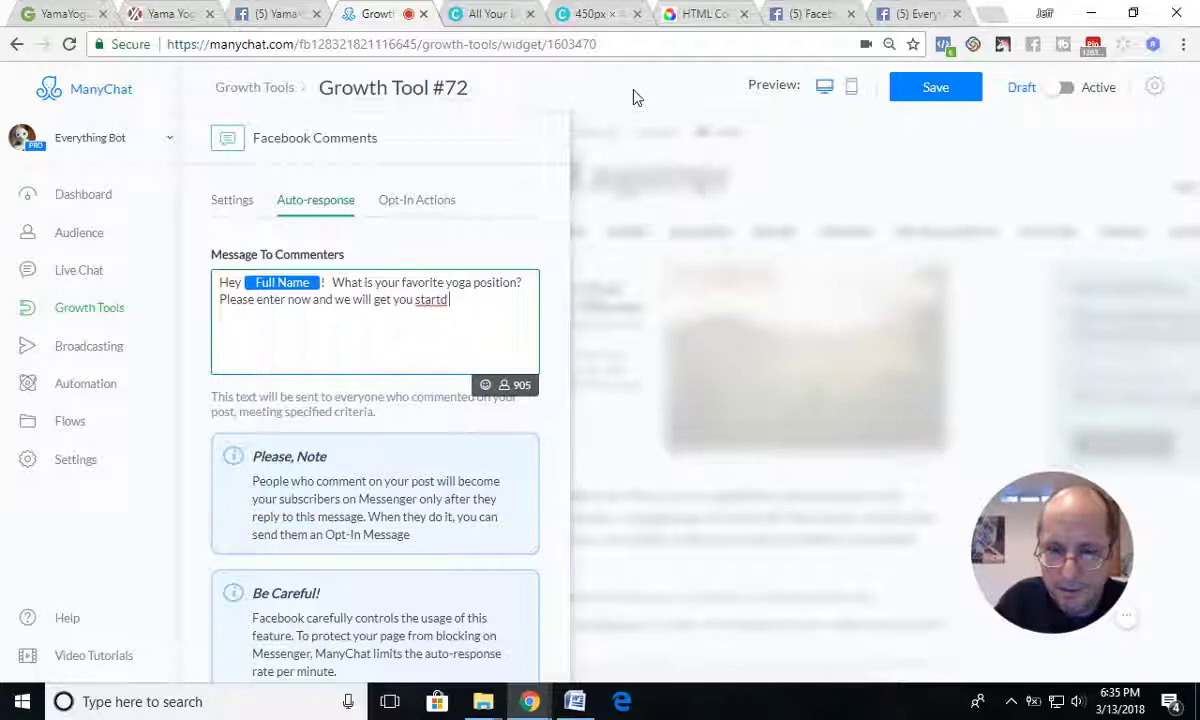
pyautogui.press('BackSpace')
pyautogui.press('BackSpace')
pyautogui.press('BackSpace')
pyautogui.press('BackSpace')
pyautogui.press('BackSpace')
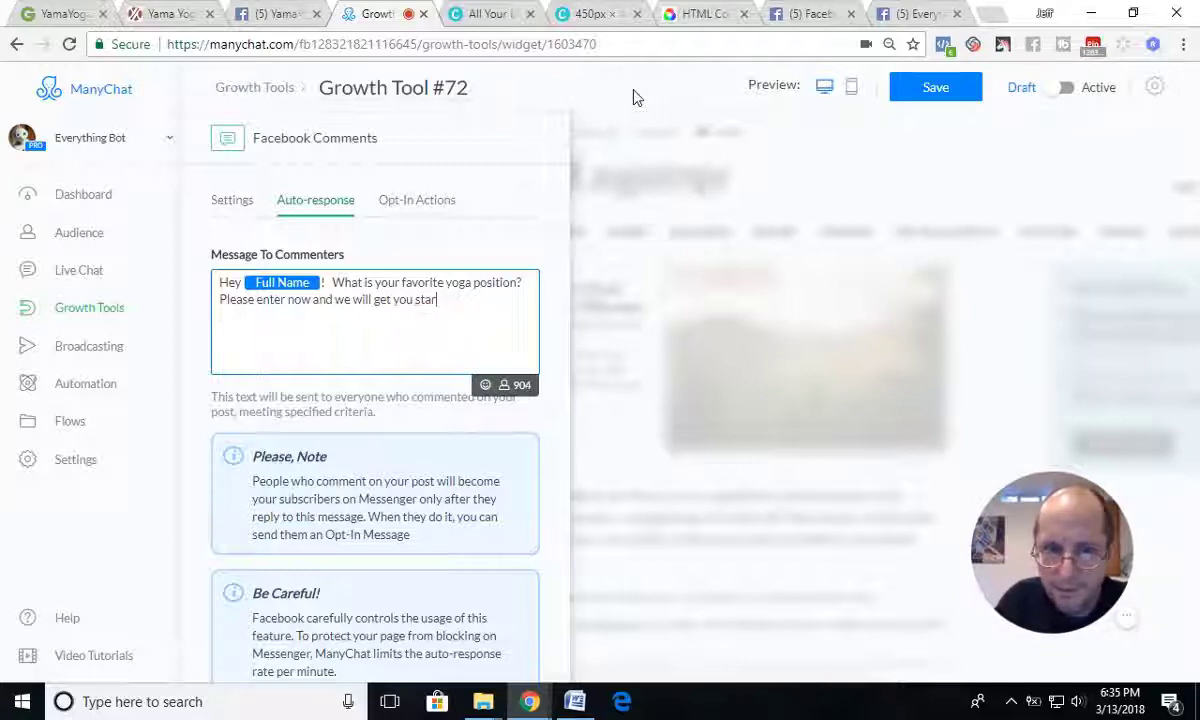
pyautogui.write('to you')
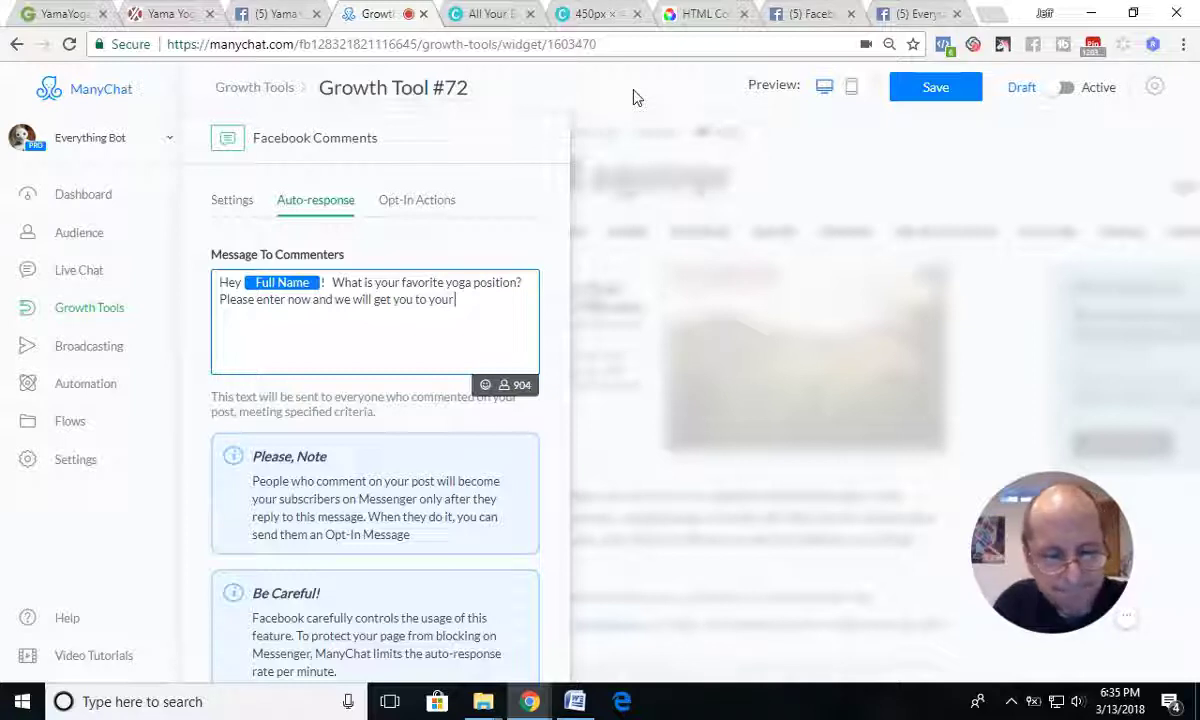
pyautogui.write('r off')
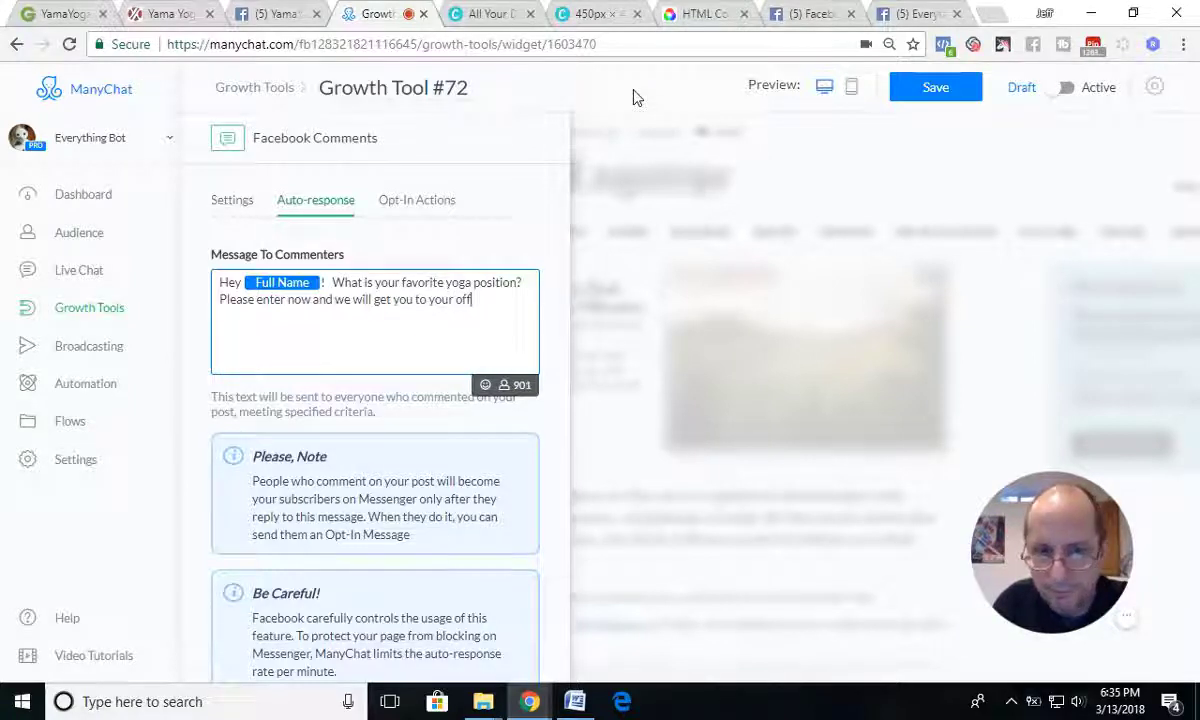
pyautogui.write('er.')
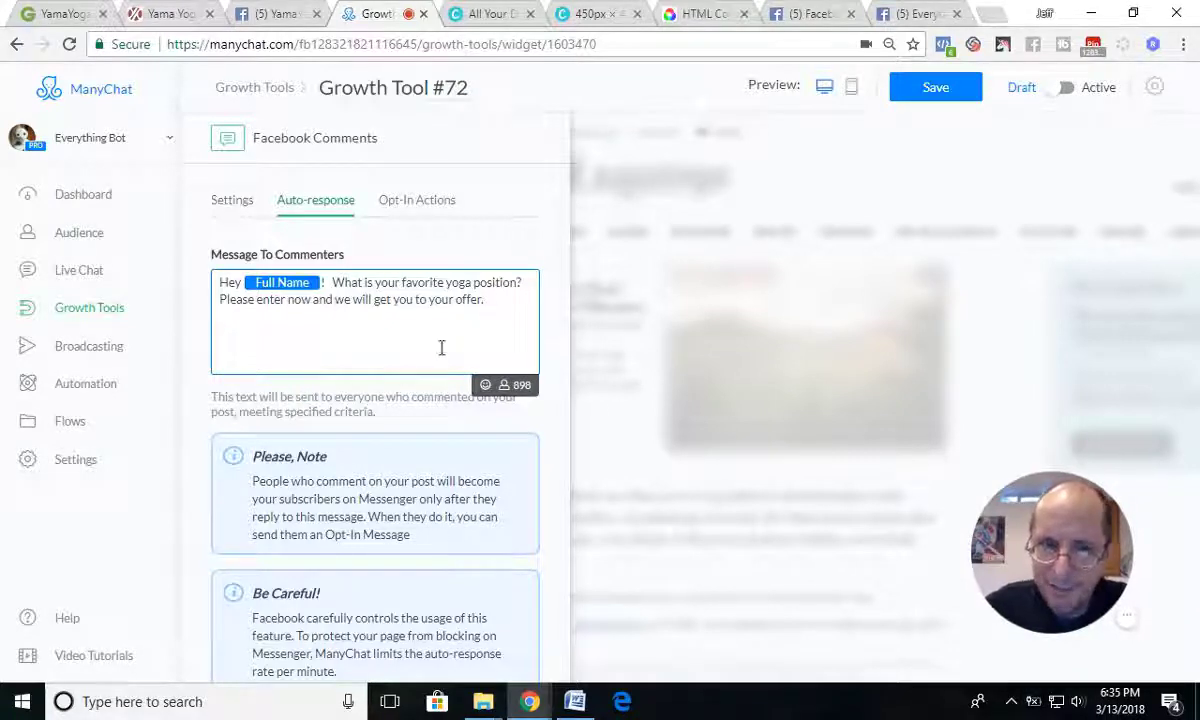
pyautogui.click(935, 99)
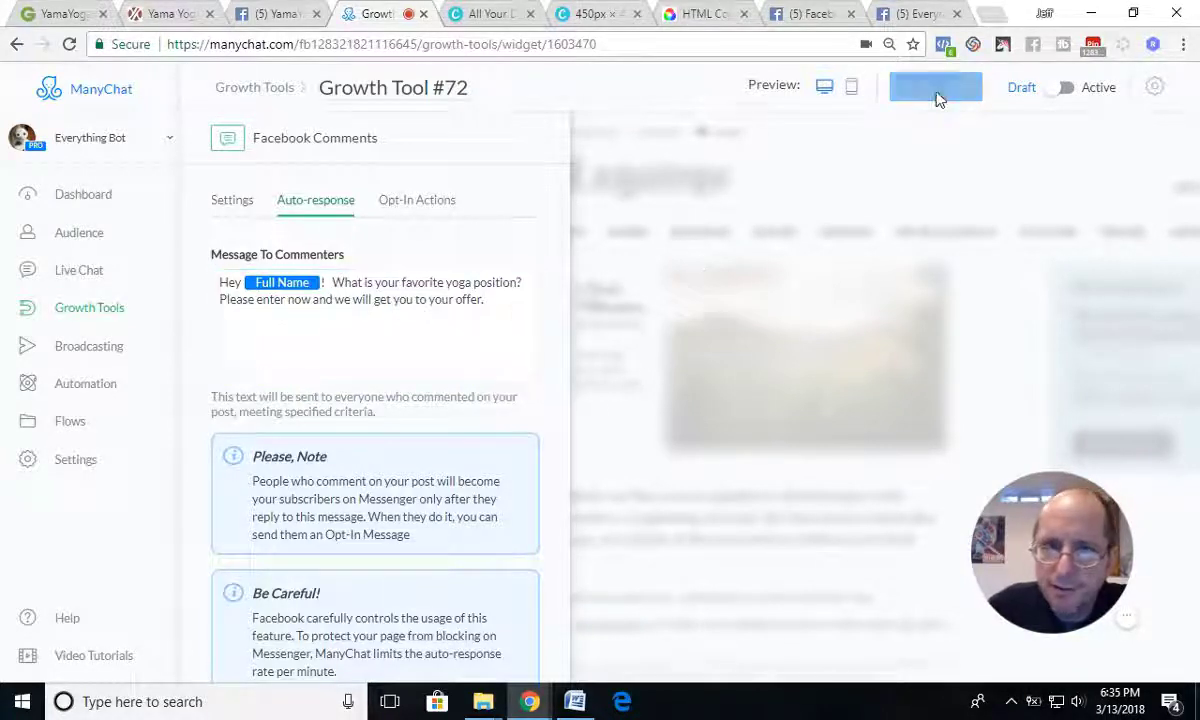
pyautogui.scroll(-3, 390, 445)
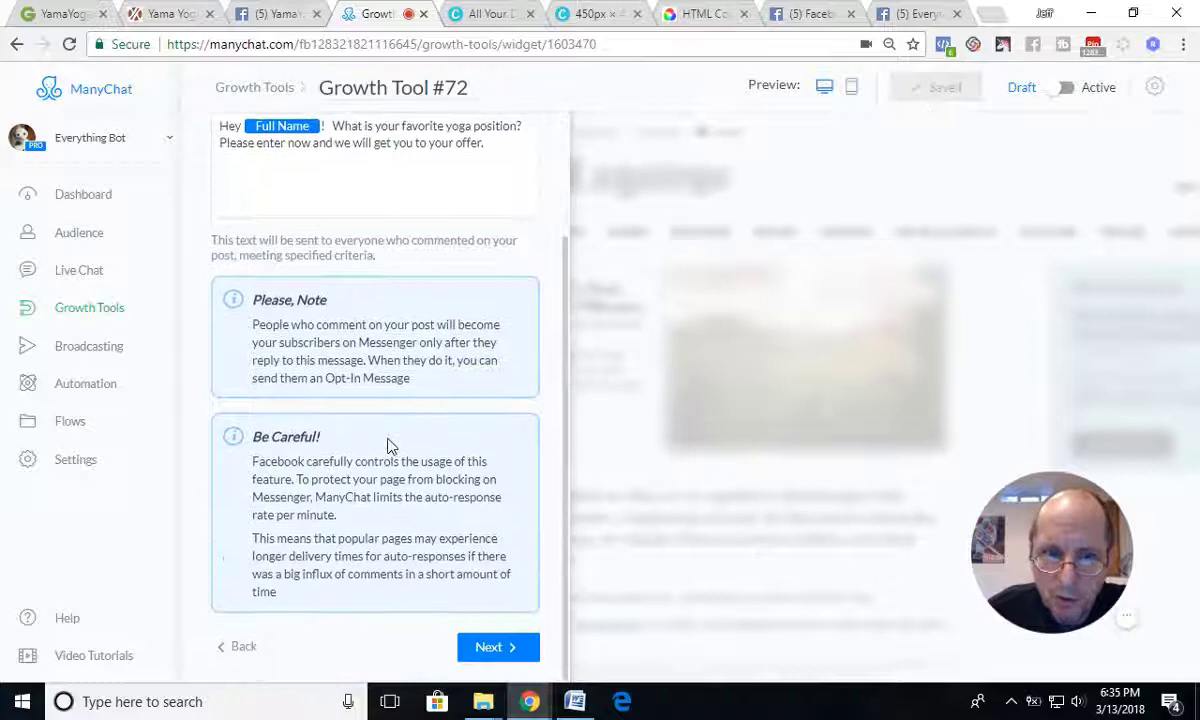
# - Continue to the opt-in actions and set the opt-in message to be sent to everyone who replies
pyautogui.click(490, 649)
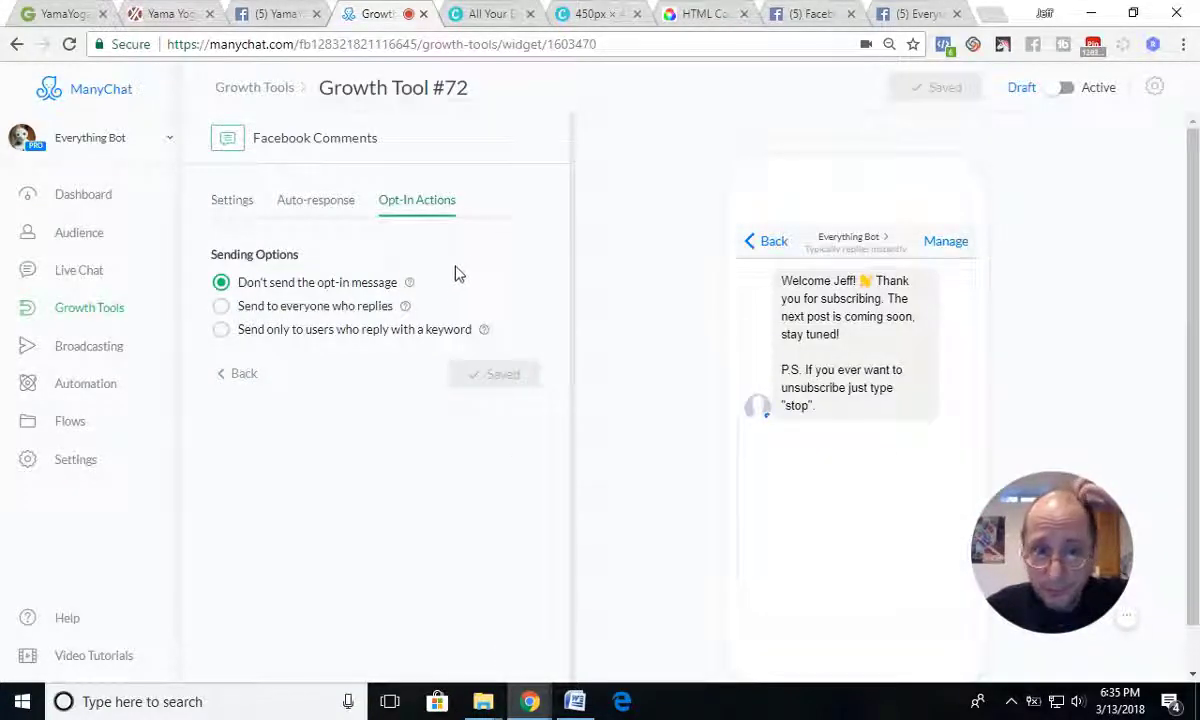
pyautogui.click(226, 309)
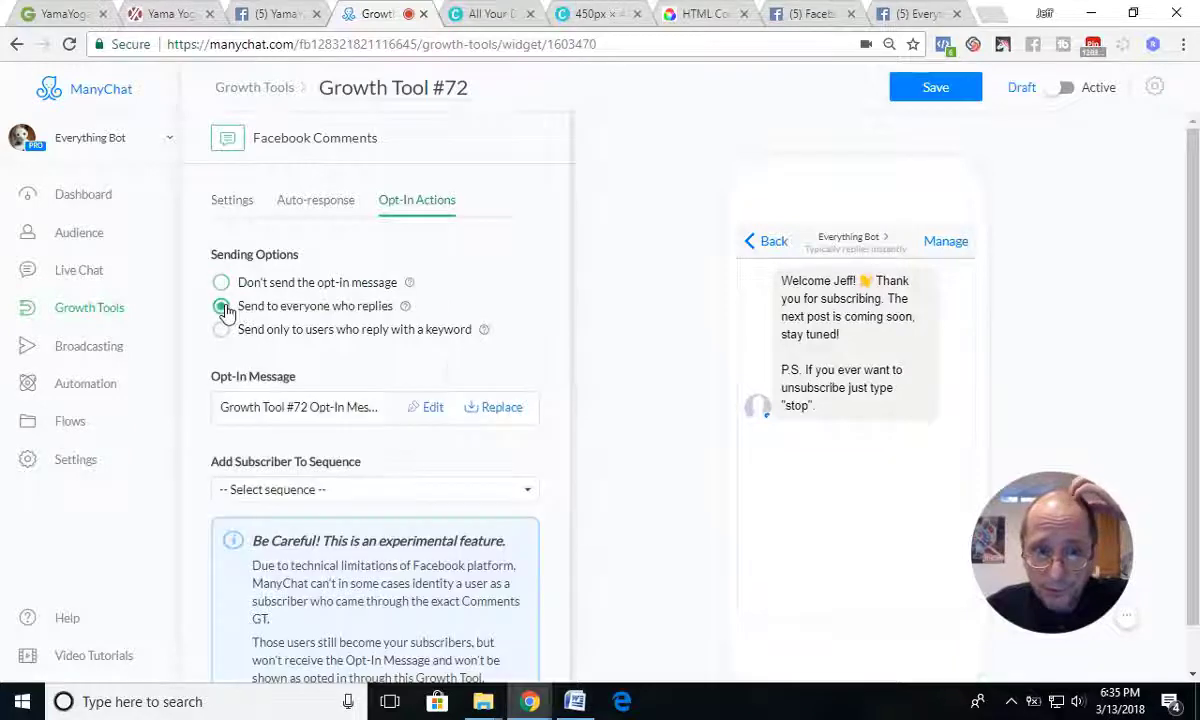
pyautogui.click(498, 410)
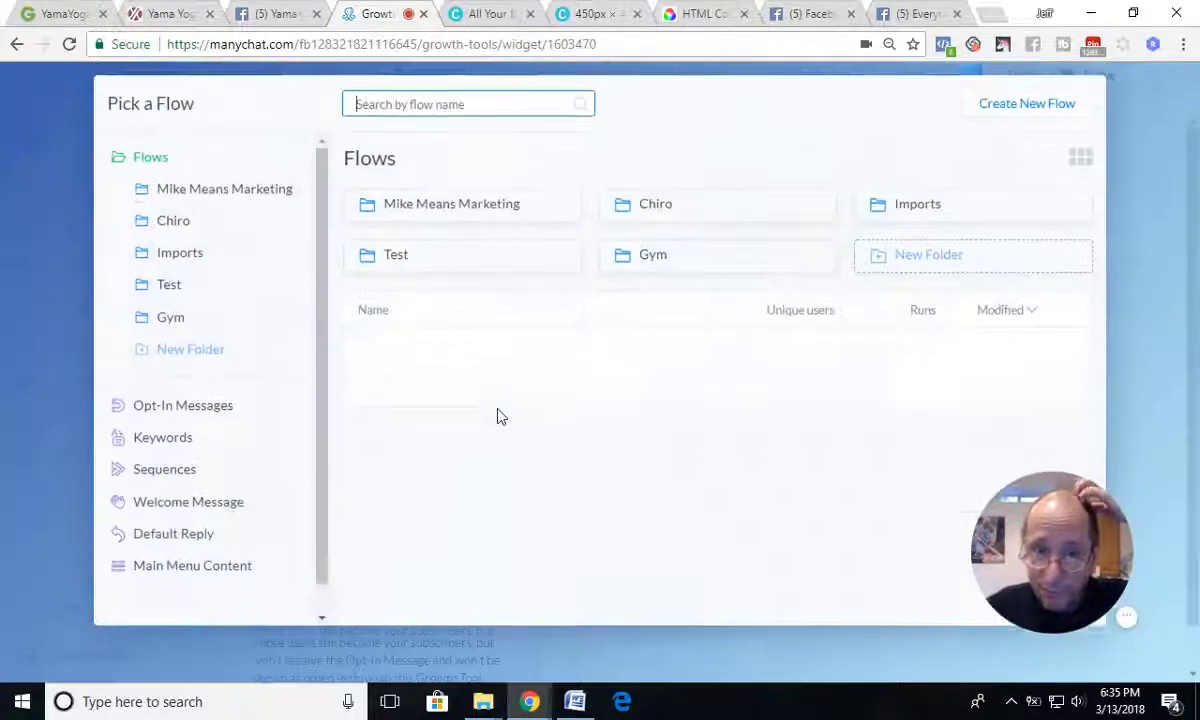
pyautogui.click(450, 276)
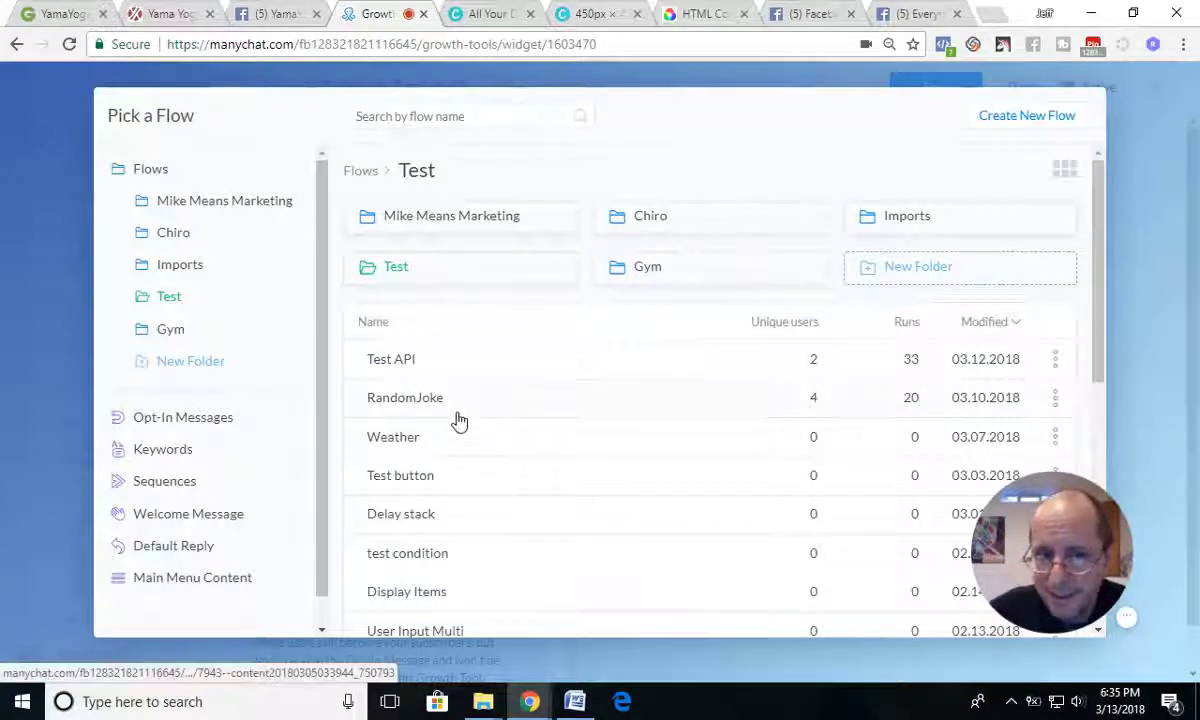
pyautogui.click(1013, 125)
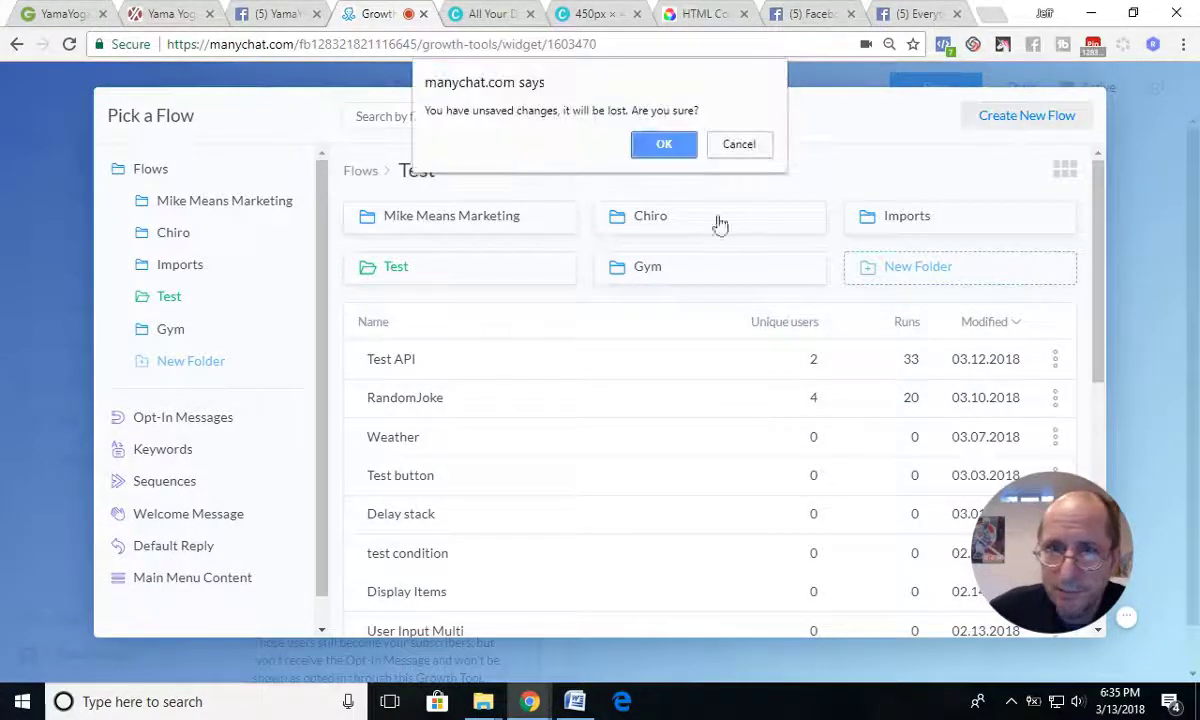
pyautogui.click(737, 142)
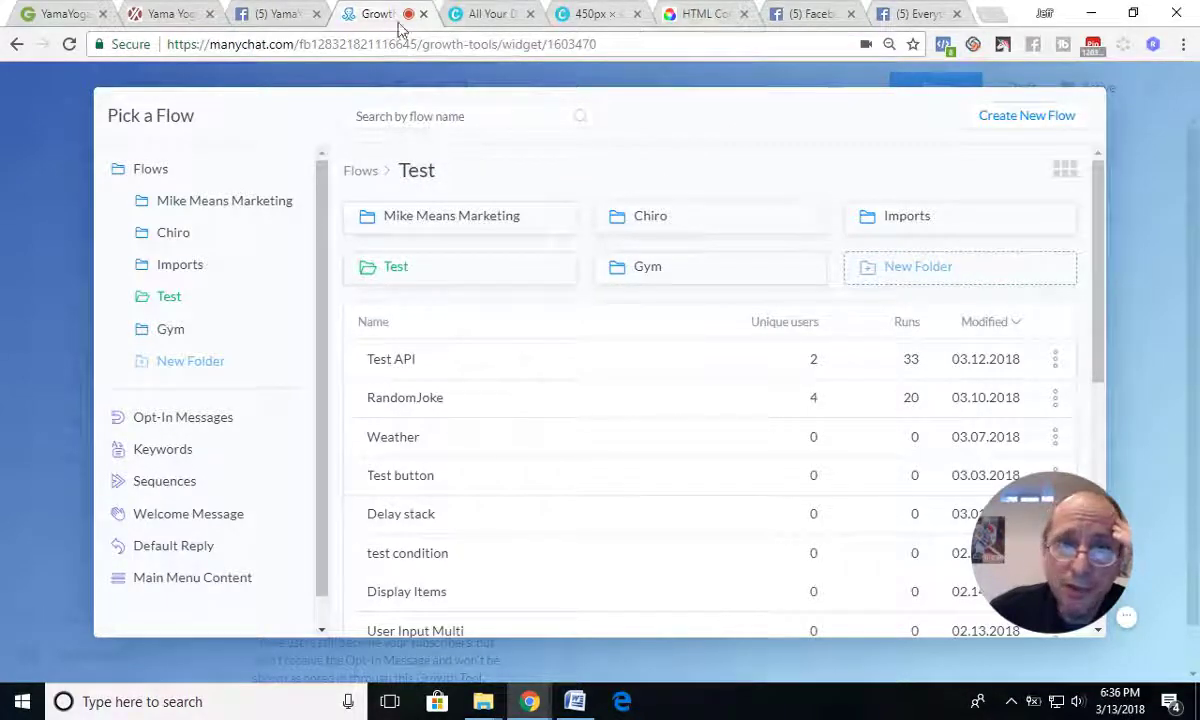
# - Open ManyChat in a new tab for the Cubmediavox page and find the Groupon - Yoga flow in the Test folder
pyautogui.click(998, 18)
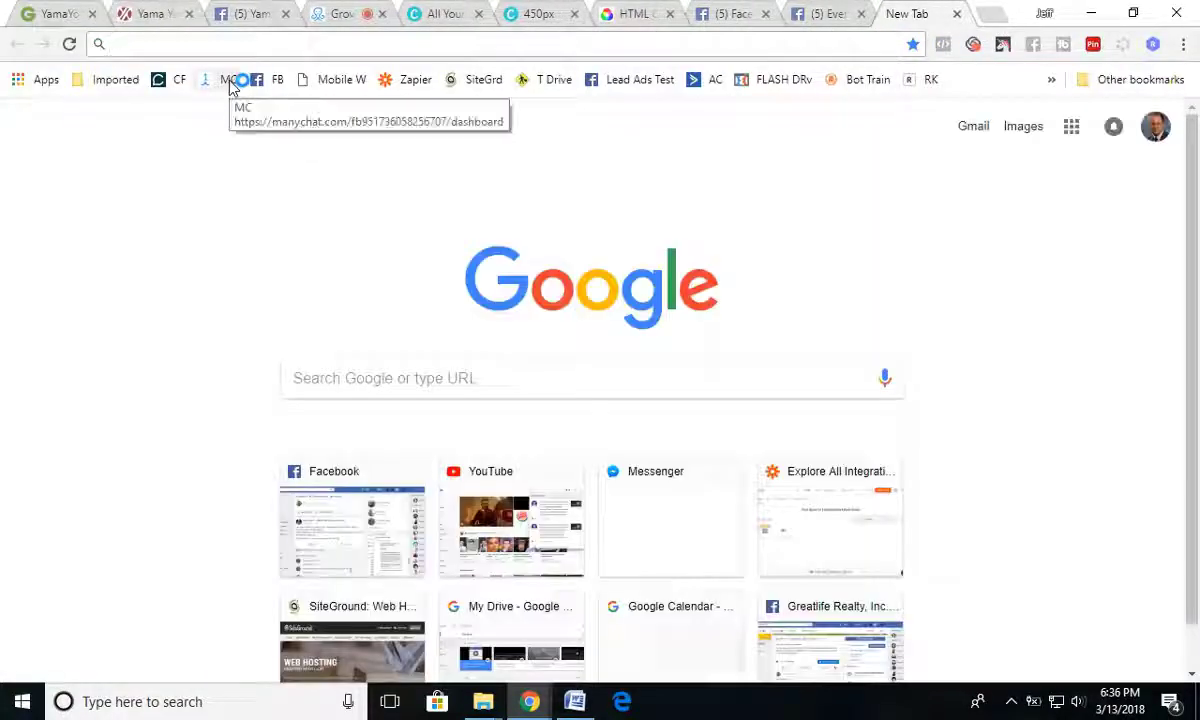
pyautogui.click(229, 84)
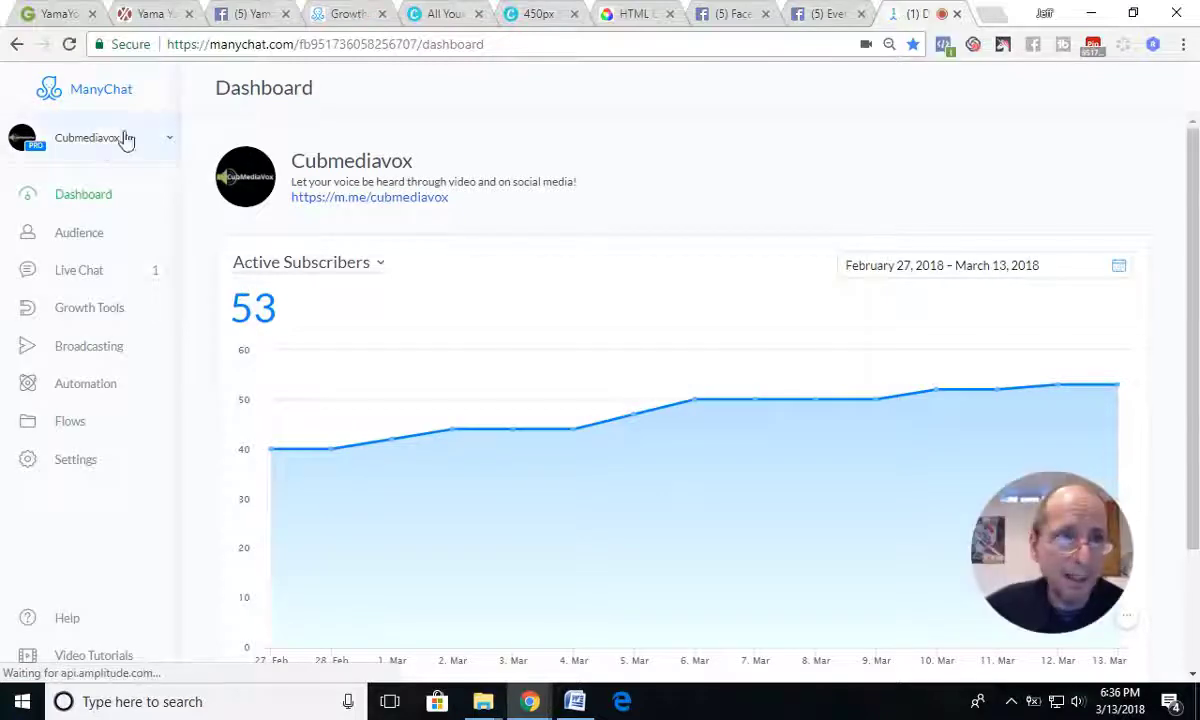
pyautogui.click(103, 141)
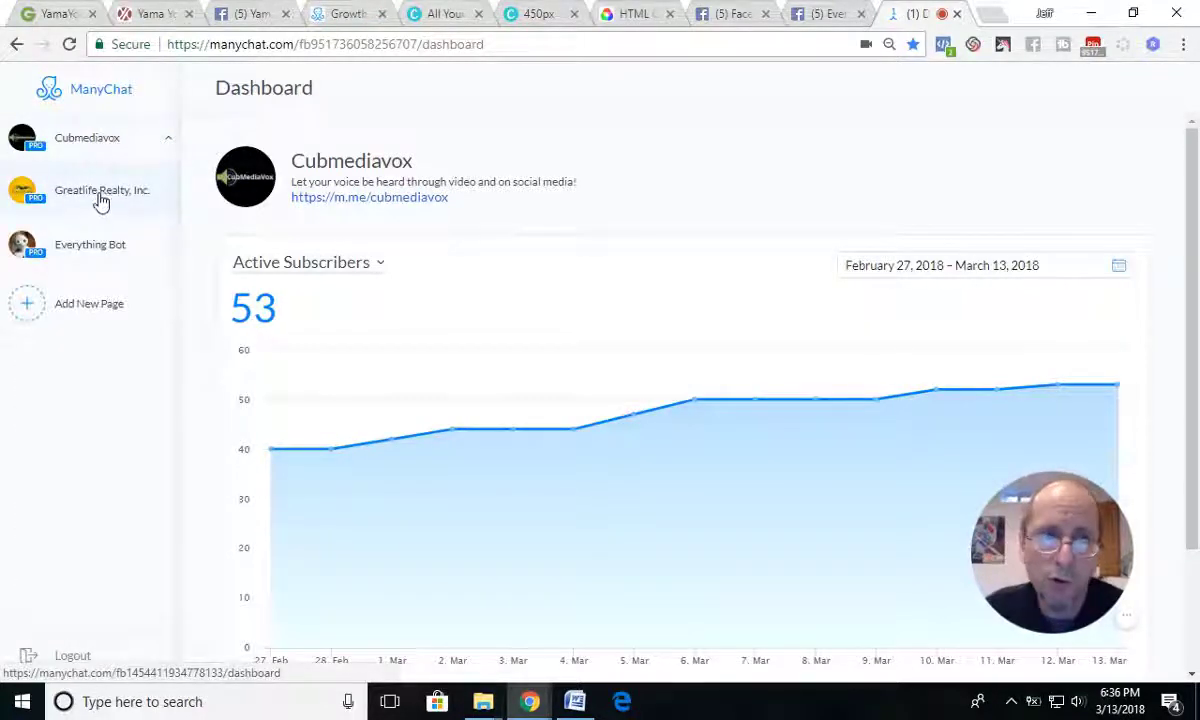
pyautogui.click(102, 141)
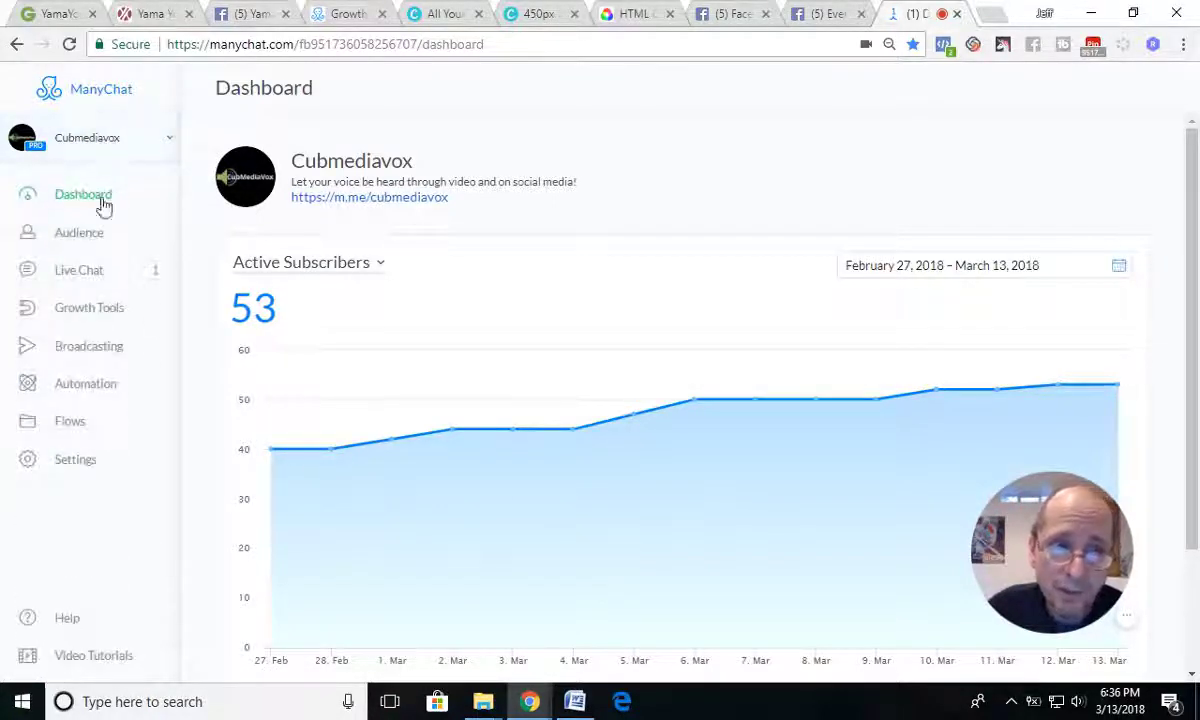
pyautogui.click(73, 425)
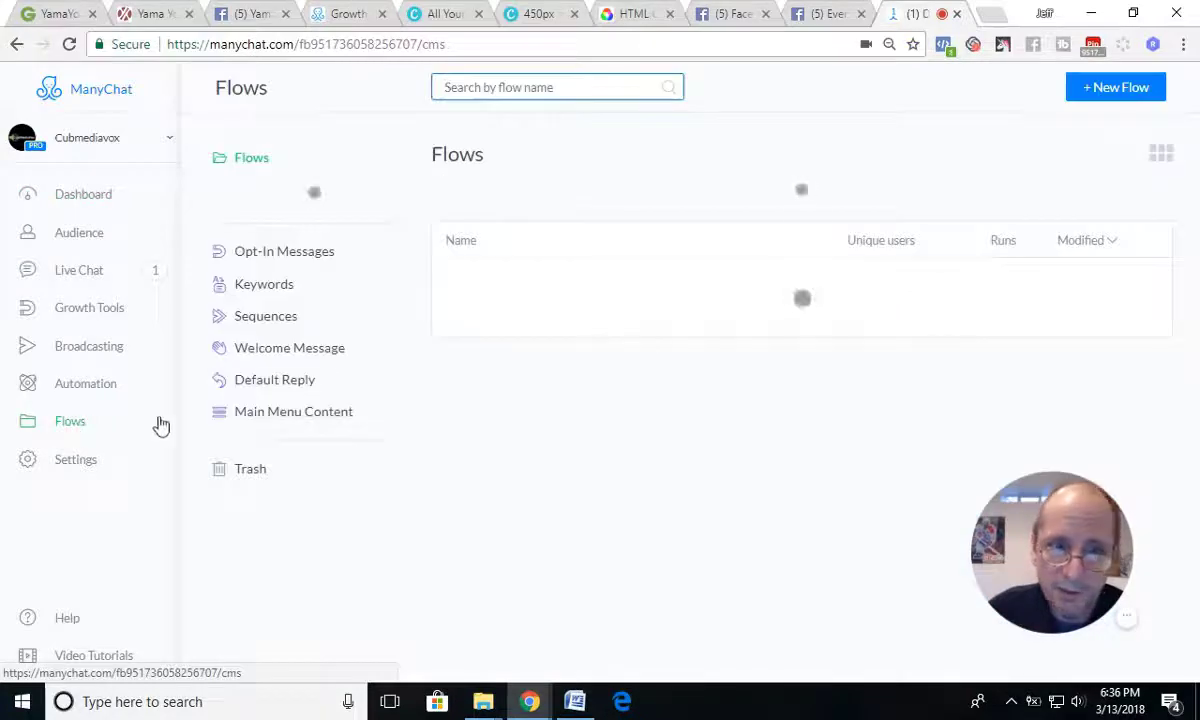
pyautogui.click(522, 212)
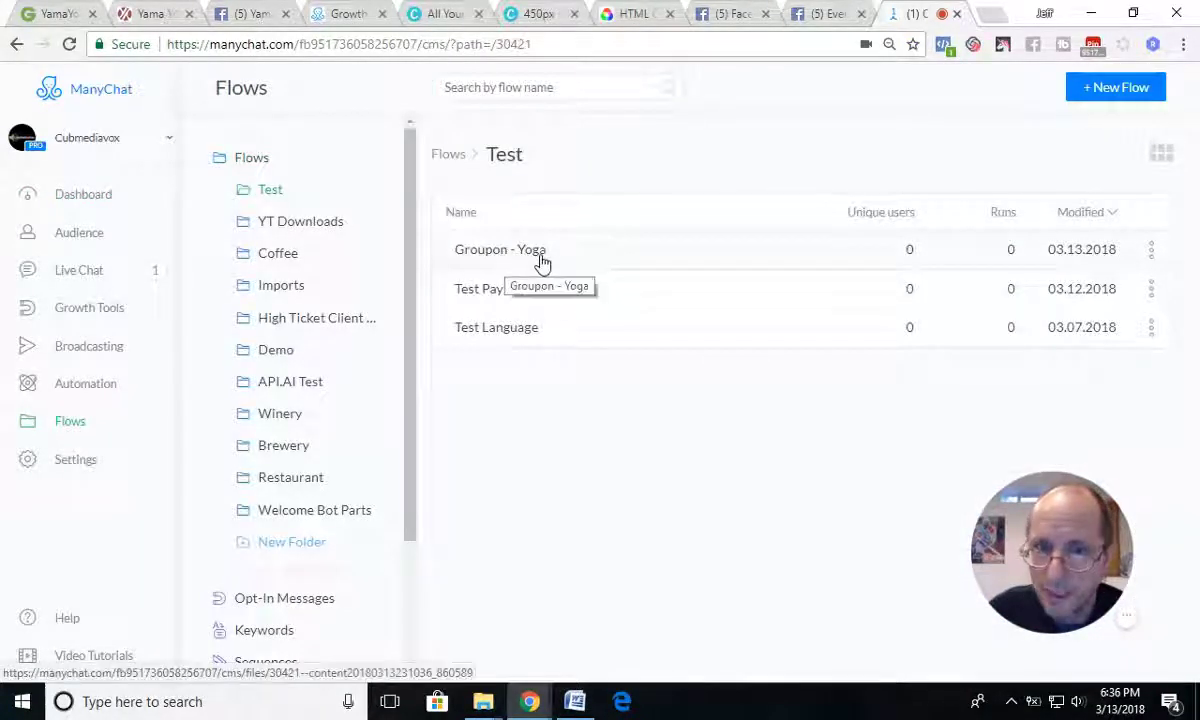
# - Return to the Everything Bot growth tool, leave the flow picker, and save and activate the growth tool
pyautogui.click(341, 18)
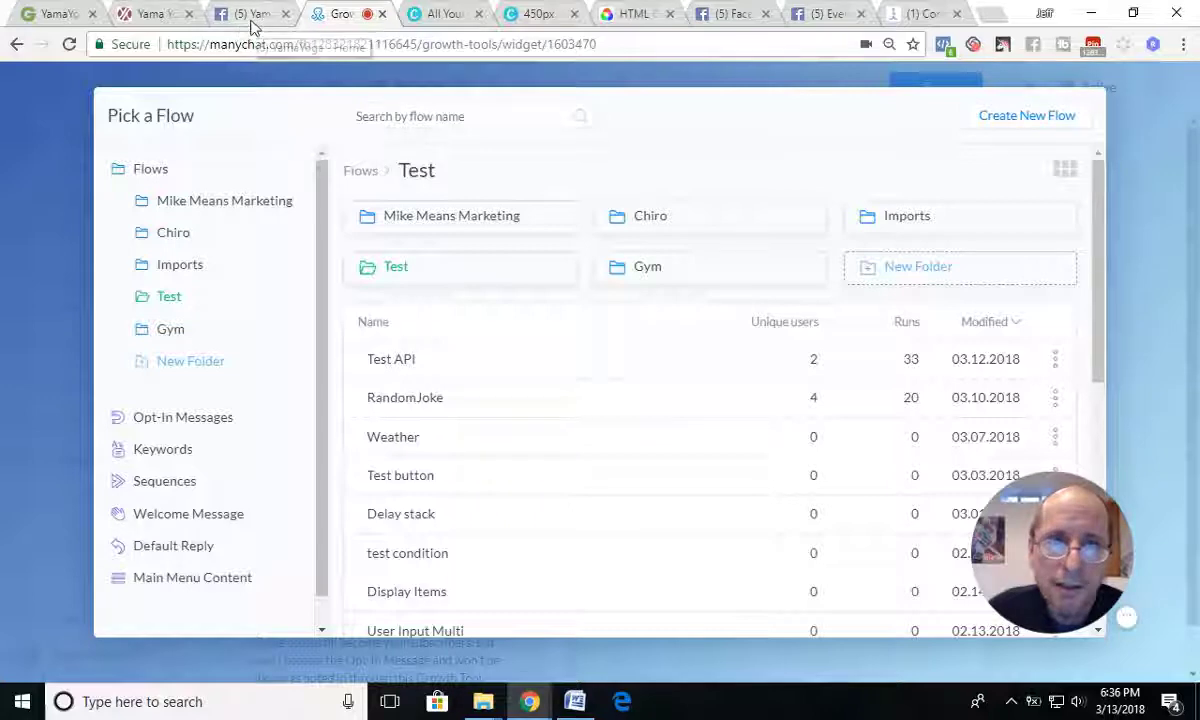
pyautogui.click(1124, 138)
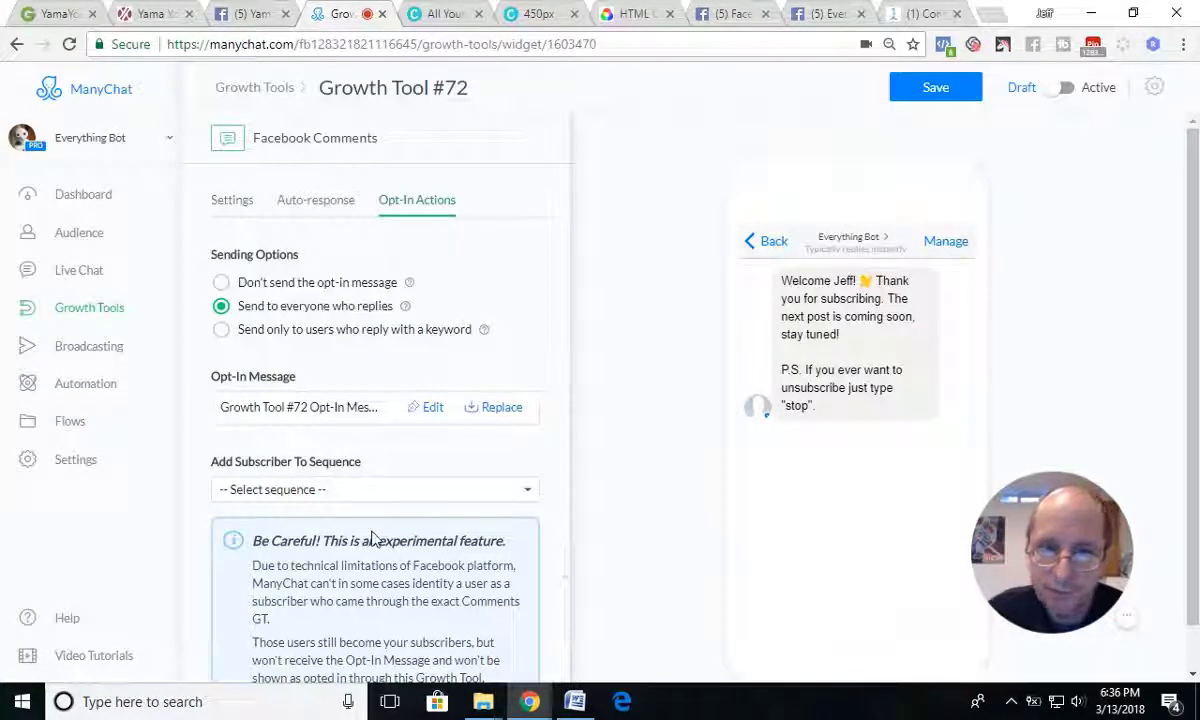
pyautogui.click(948, 92)
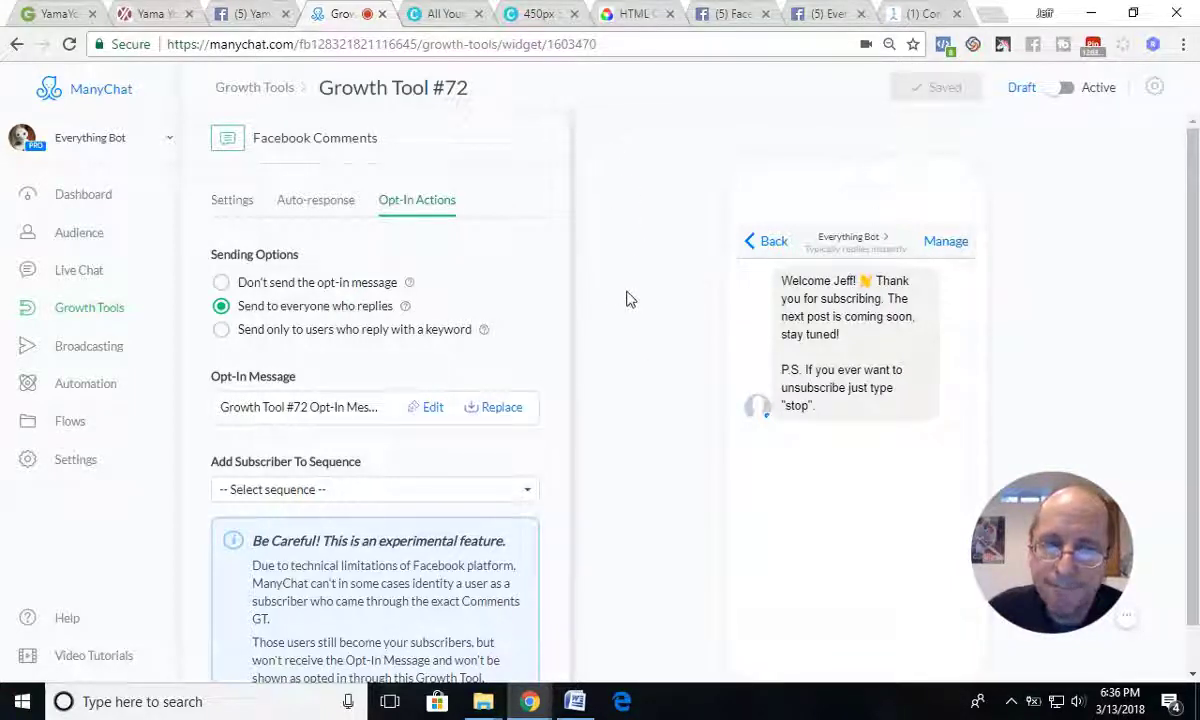
pyautogui.scroll(-2, 531, 496)
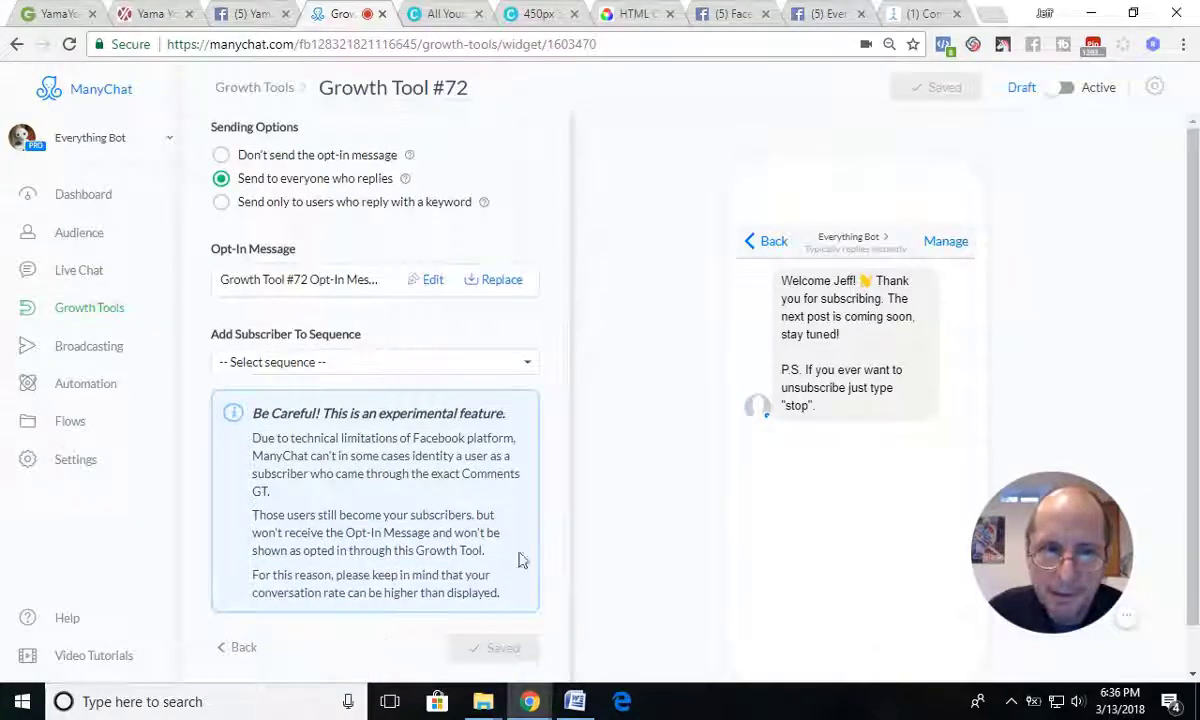
pyautogui.click(1068, 92)
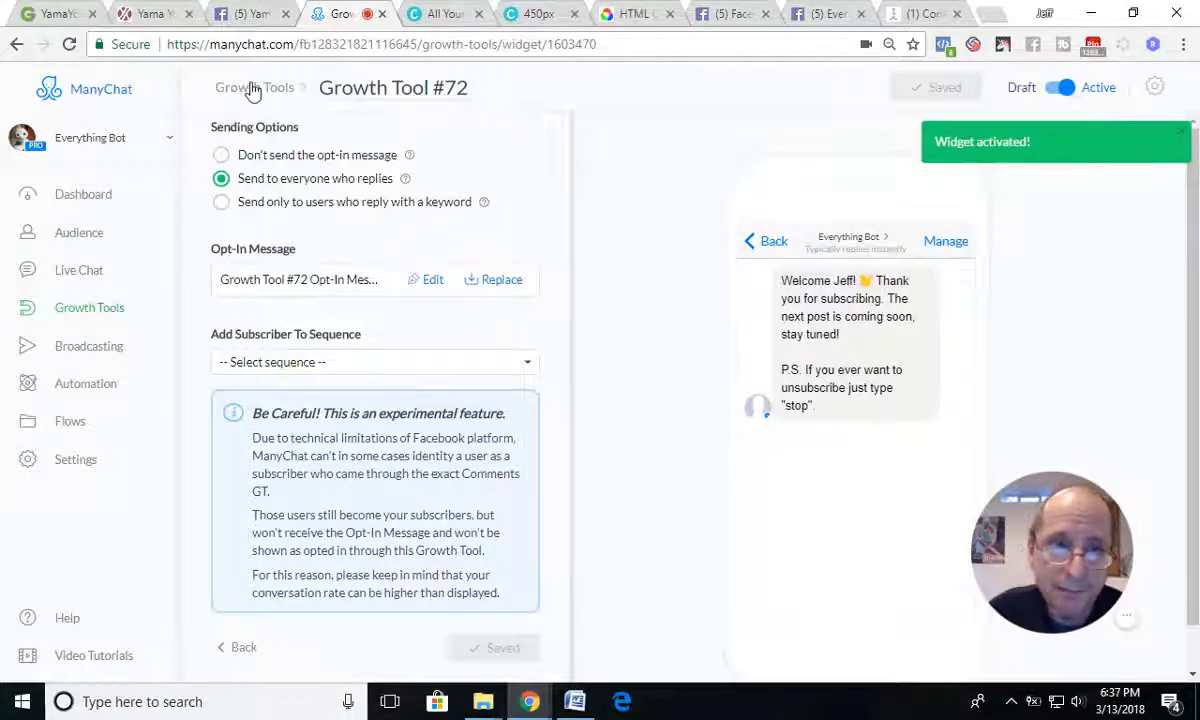
# - Review the growth tools list and the comment area of the Attention Milwaukee post on the Everything Bot Facebook page
pyautogui.click(88, 316)
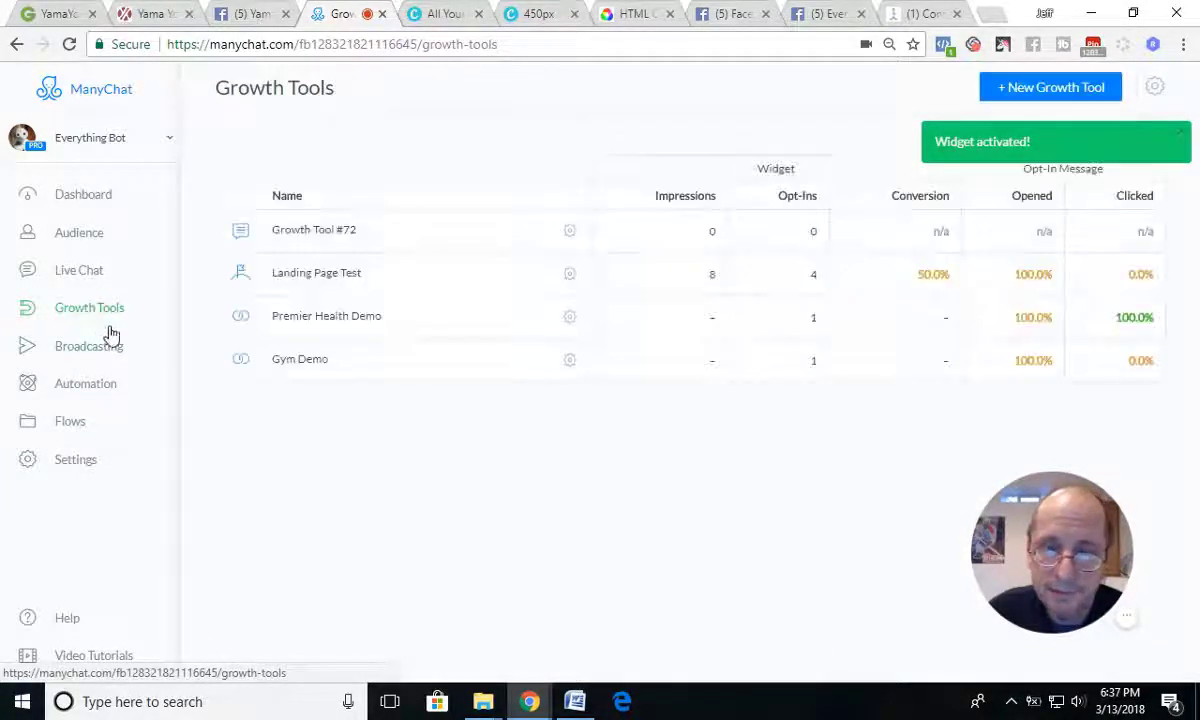
pyautogui.click(832, 16)
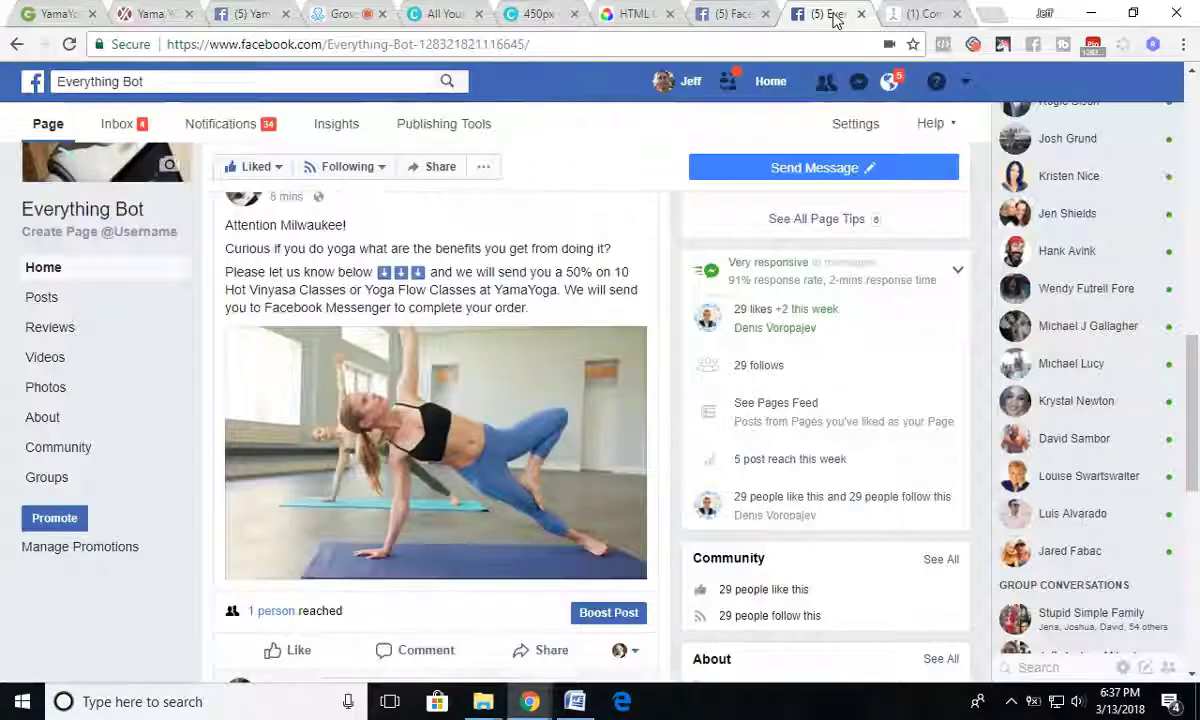
pyautogui.scroll(-2, 385, 500)
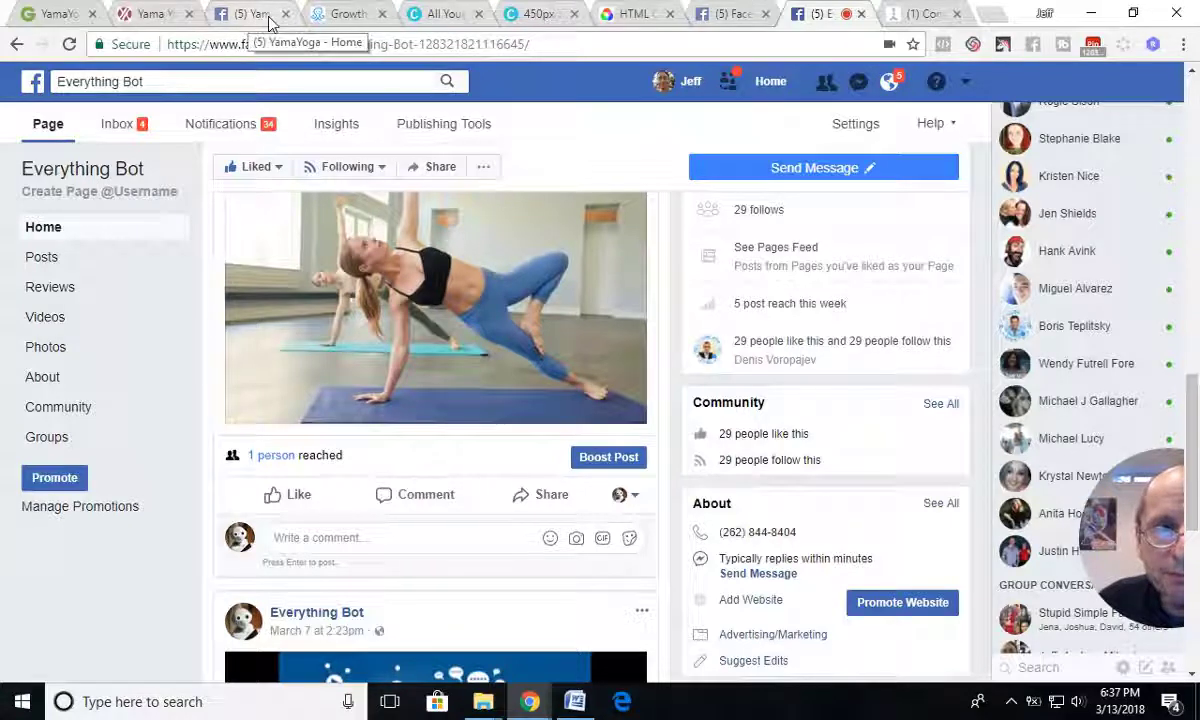
pyautogui.click(345, 16)
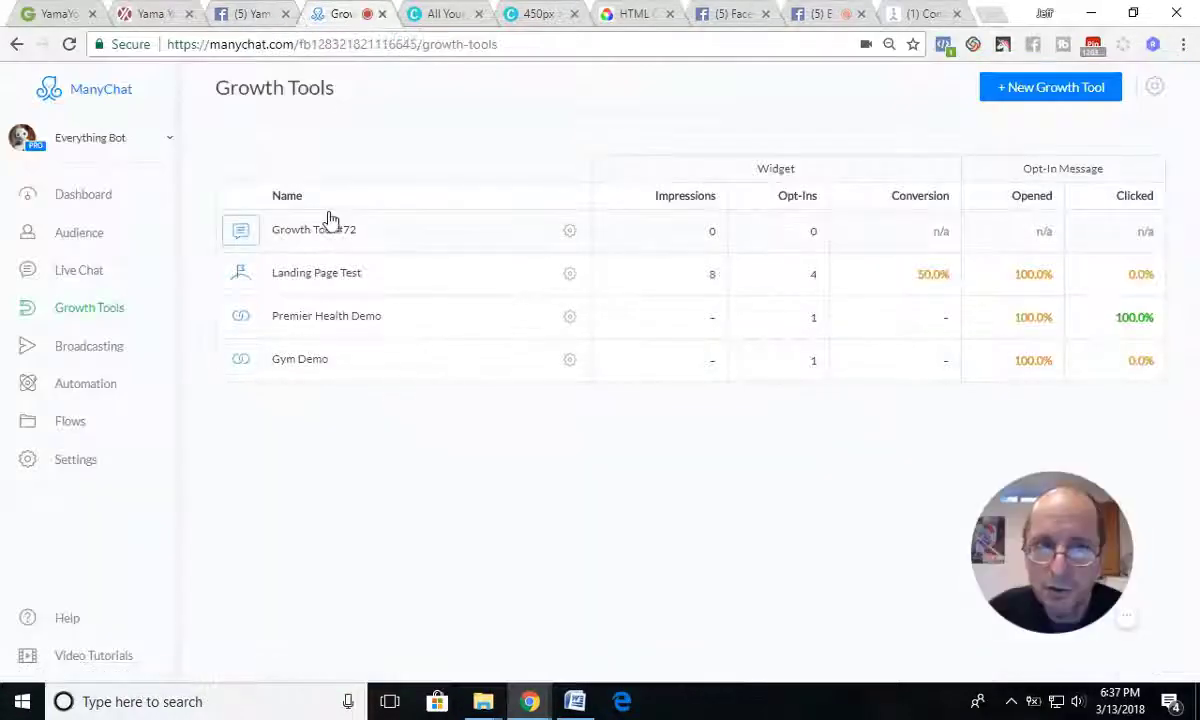
# - Switch to the Cubmediavox ManyChat account and open the Groupon - Yoga flow to view its whole message sequence
pyautogui.click(915, 14)
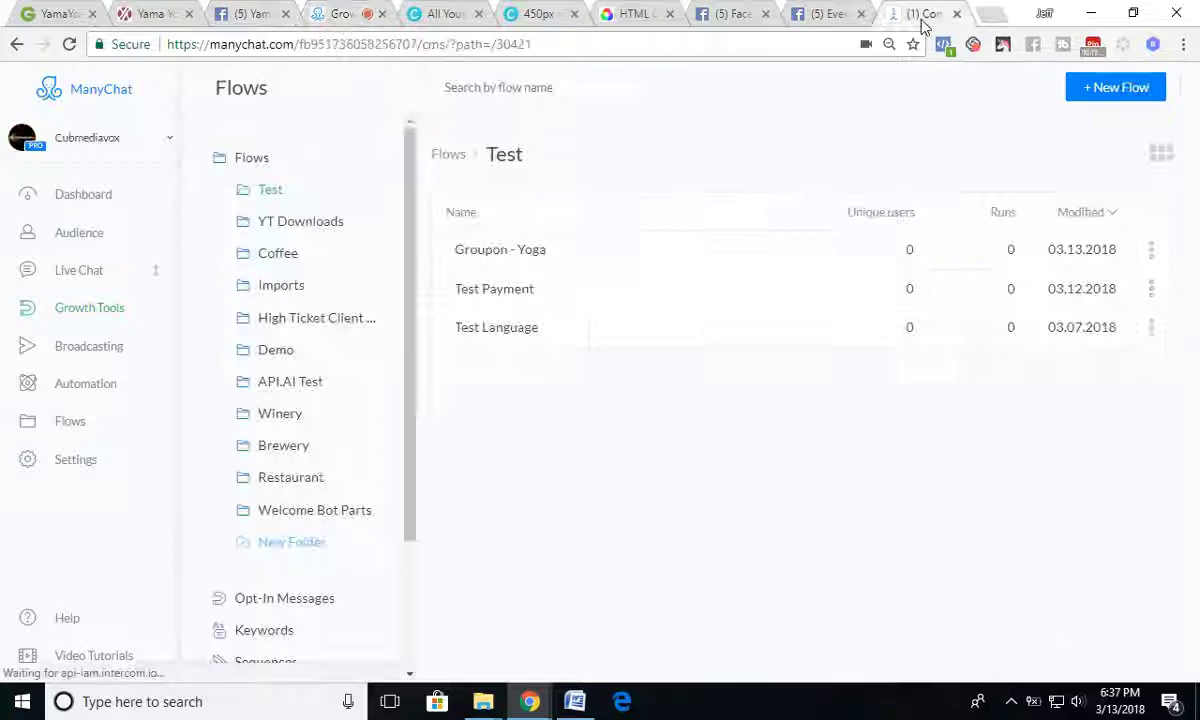
pyautogui.click(546, 242)
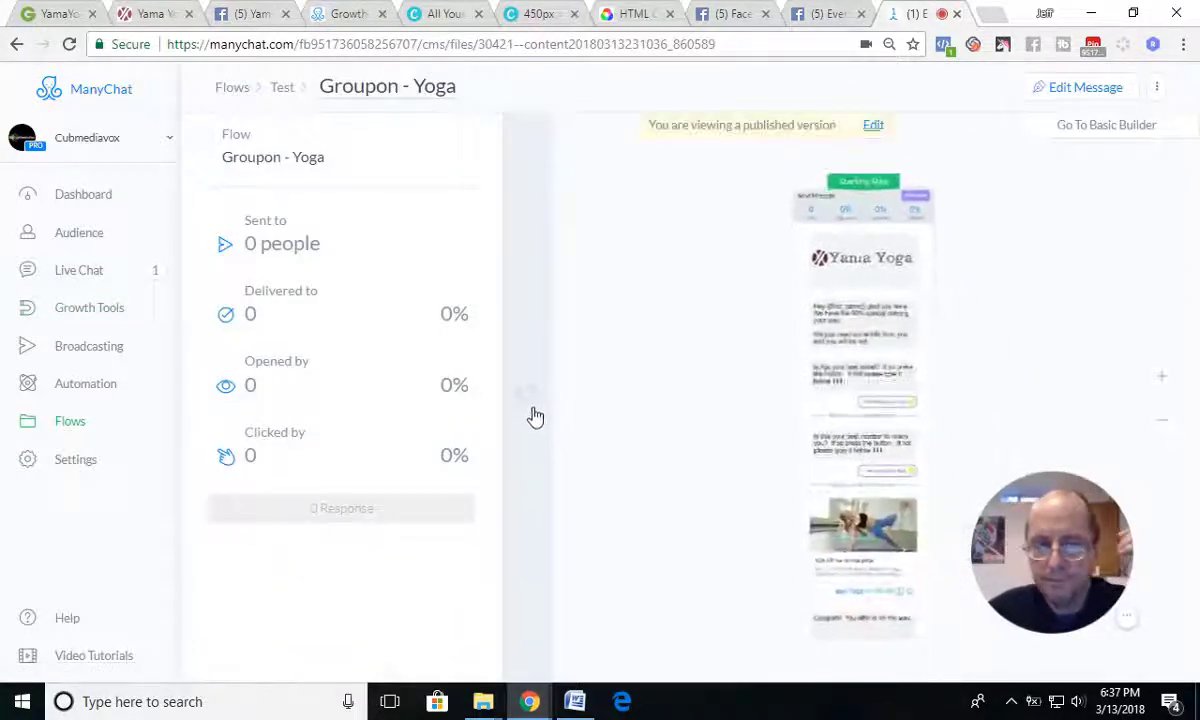
pyautogui.click(533, 417)
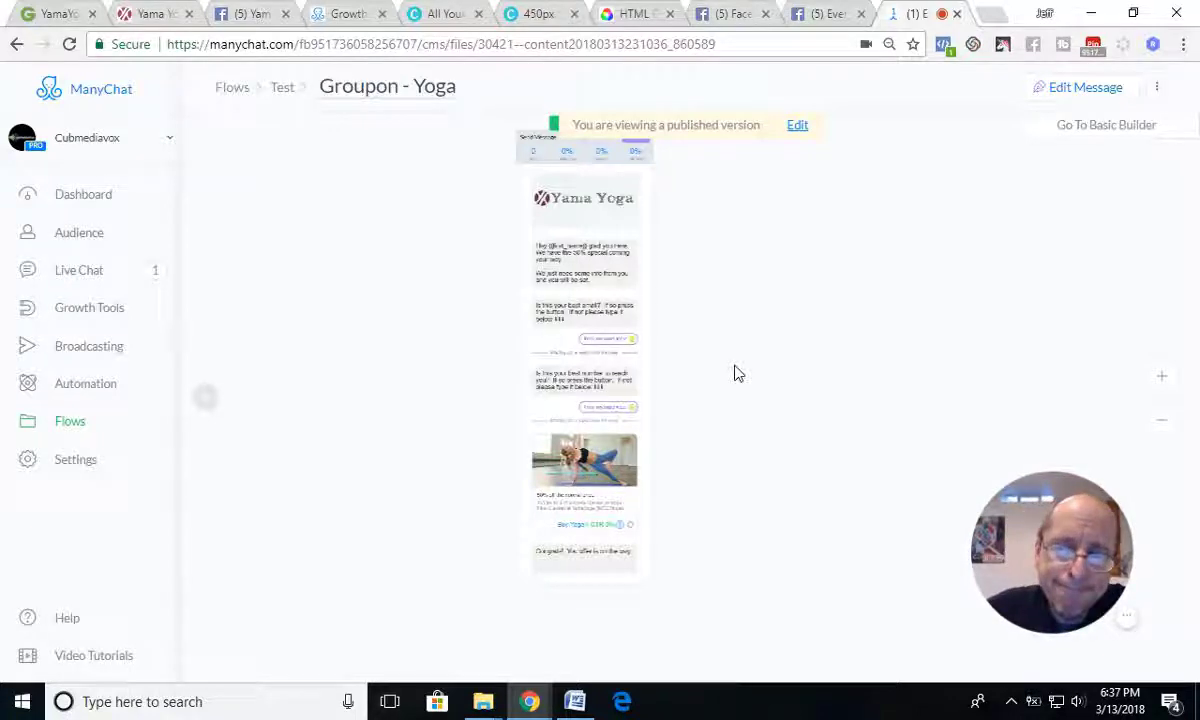
# - Open the CubMediaVox YouTube channel in a new tab, and open and pause the ManyChat JSON Growth Tool and Keywords Hack video
pyautogui.click(993, 18)
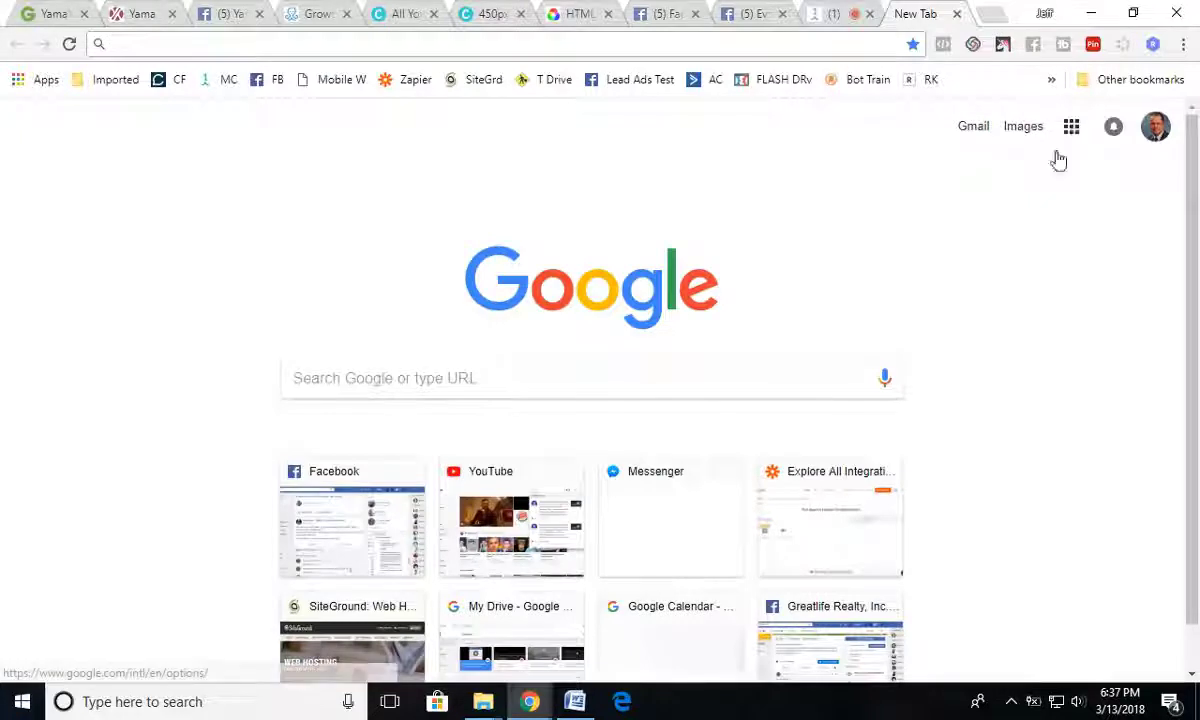
pyautogui.click(1073, 137)
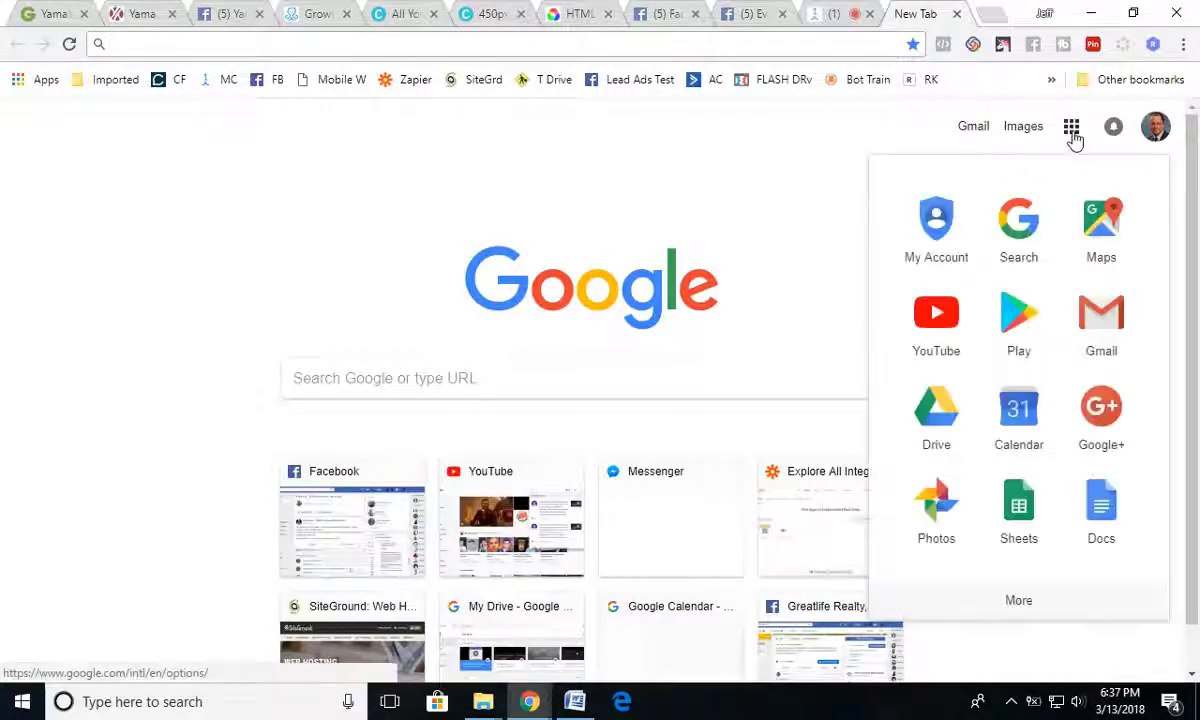
pyautogui.click(935, 345)
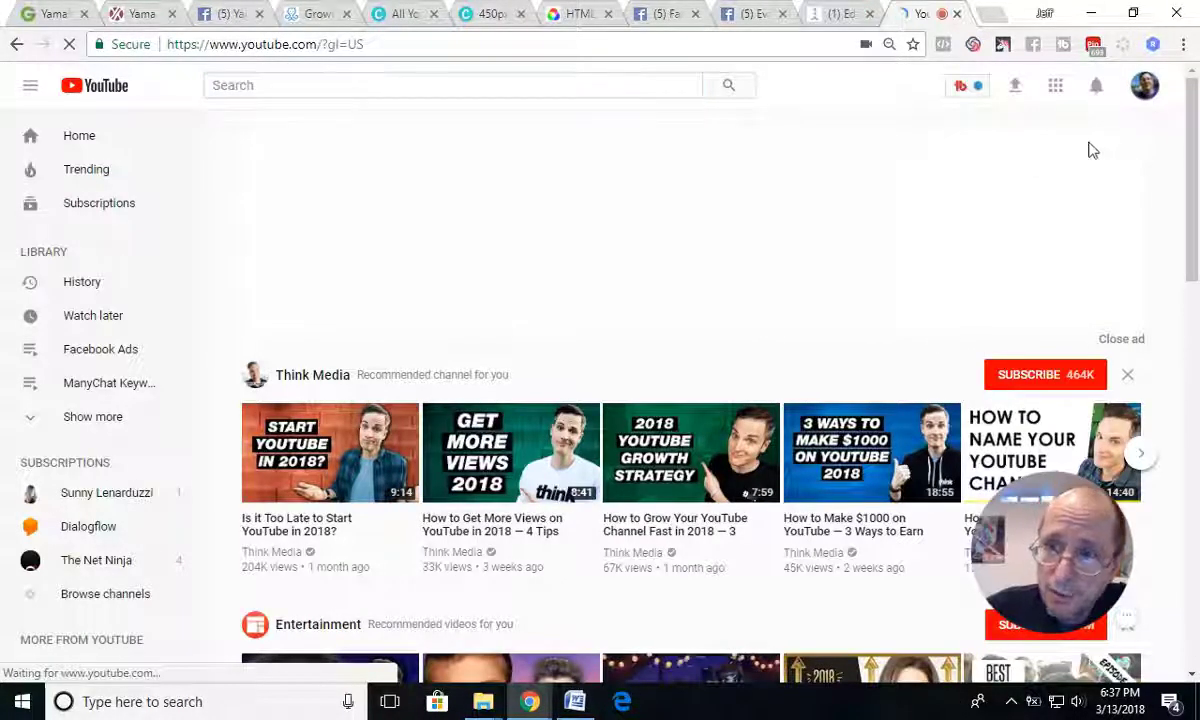
pyautogui.click(1145, 85)
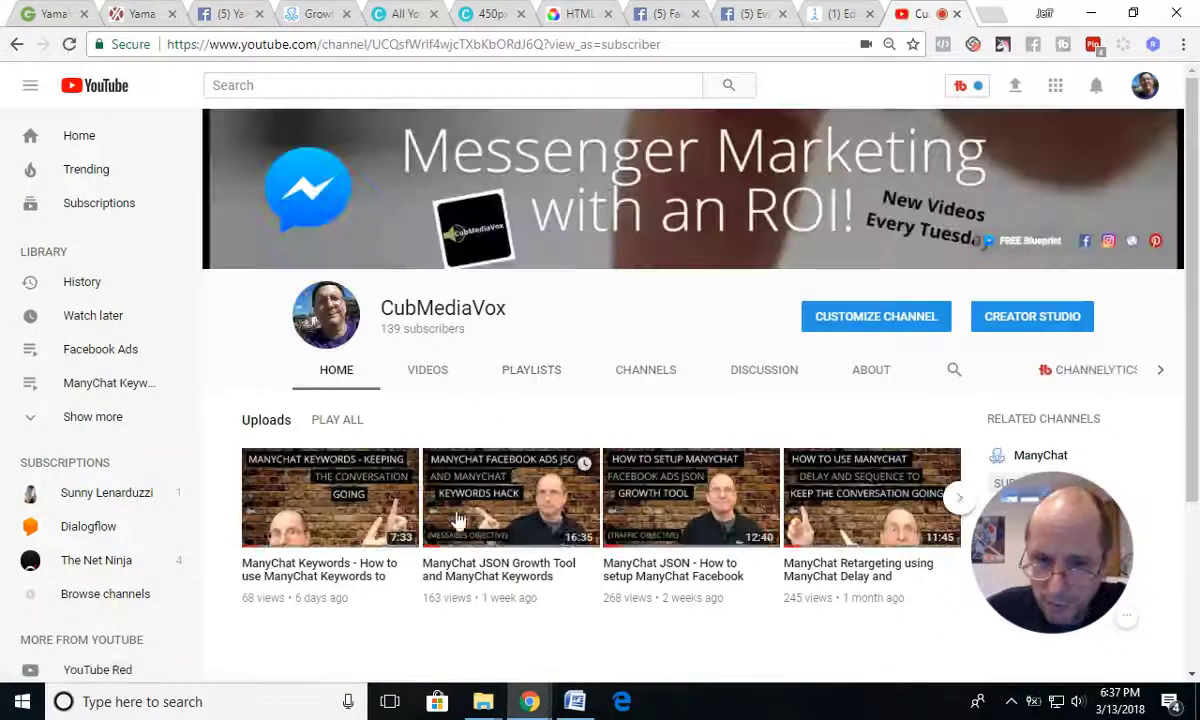
pyautogui.click(484, 584)
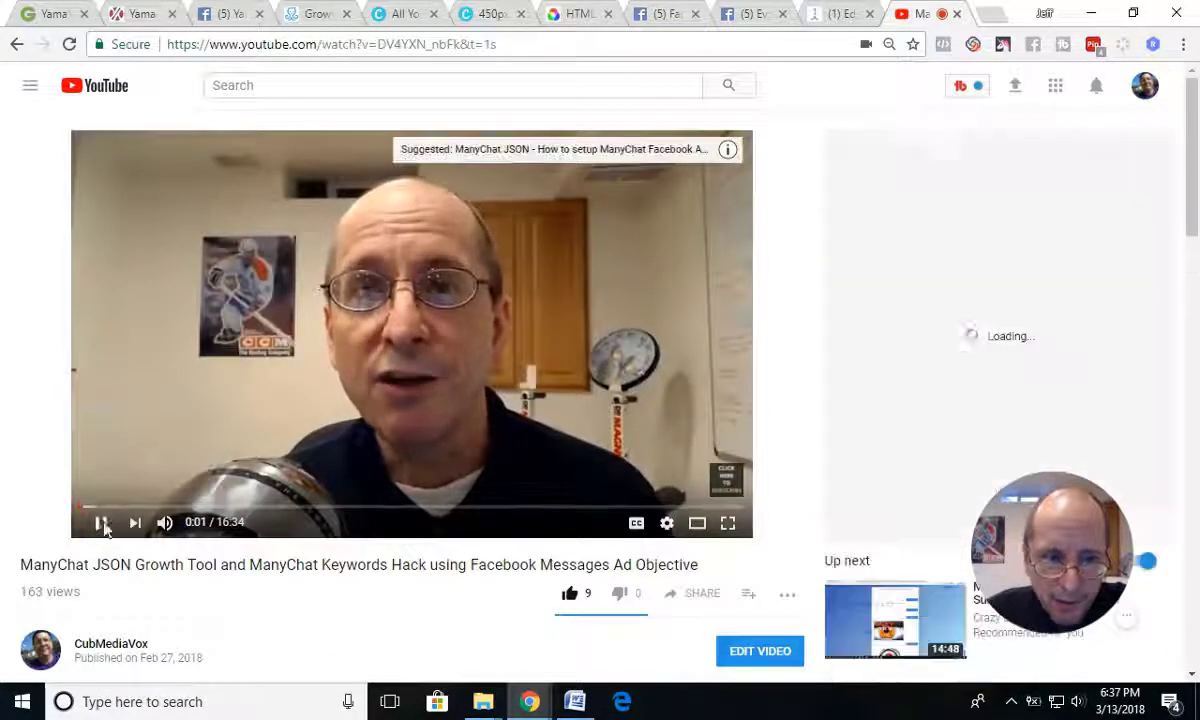
pyautogui.click(101, 523)
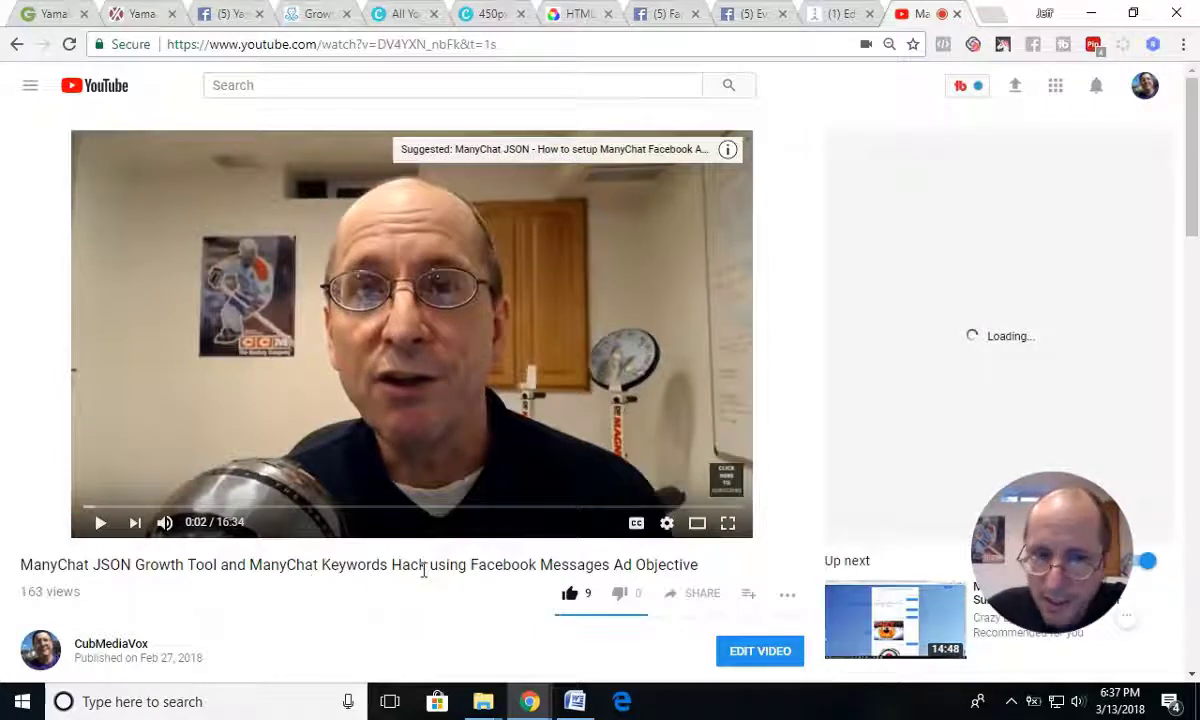
# - Revisit the Groupon - Yoga flow, the Facebook post and the growth tools list, and return to the YouTube video's description
pyautogui.click(840, 16)
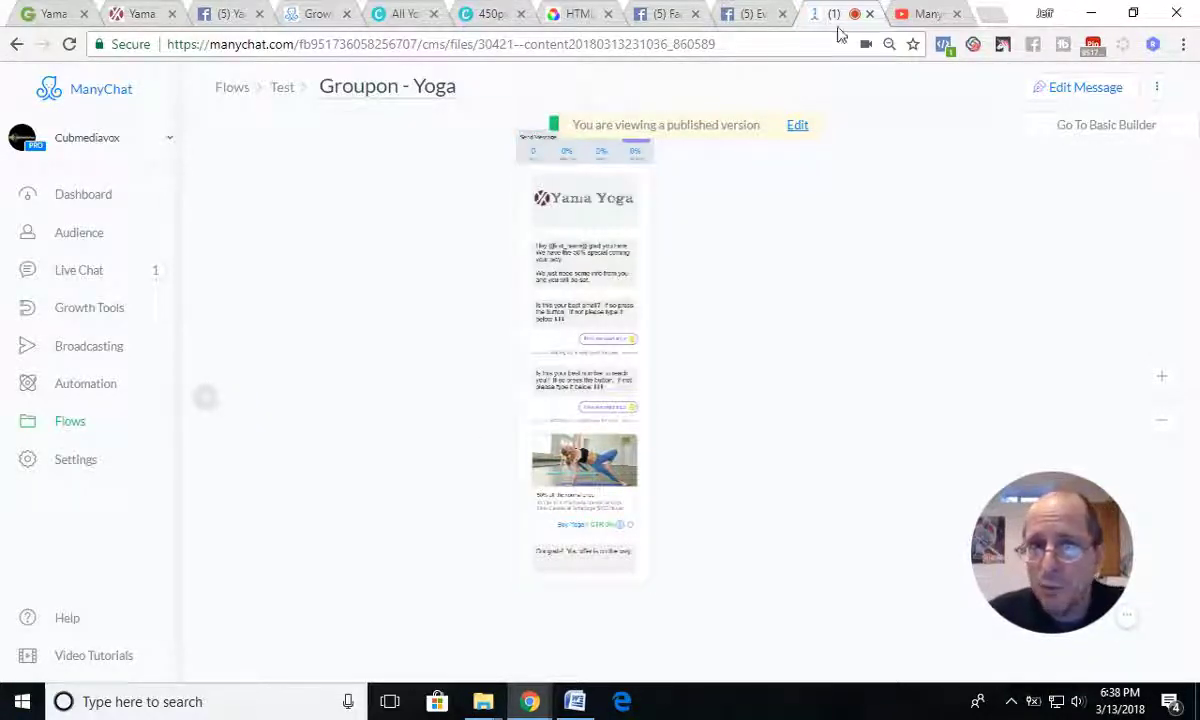
pyautogui.click(921, 17)
pyautogui.click(755, 17)
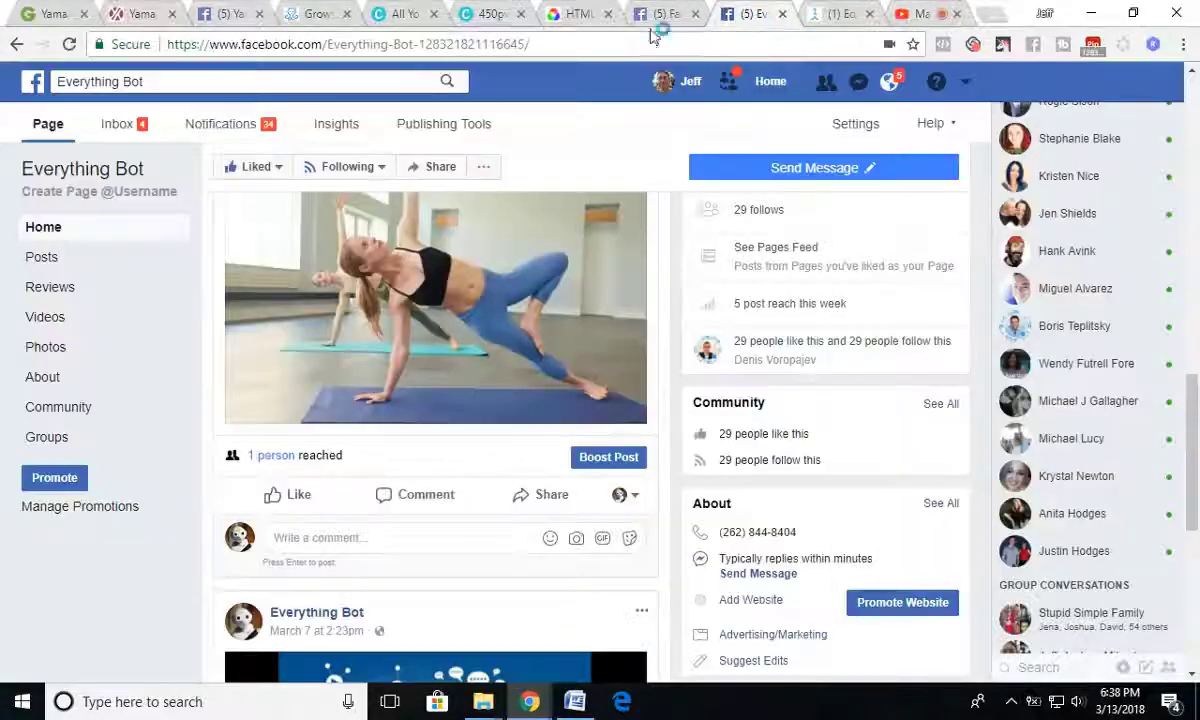
pyautogui.click(308, 18)
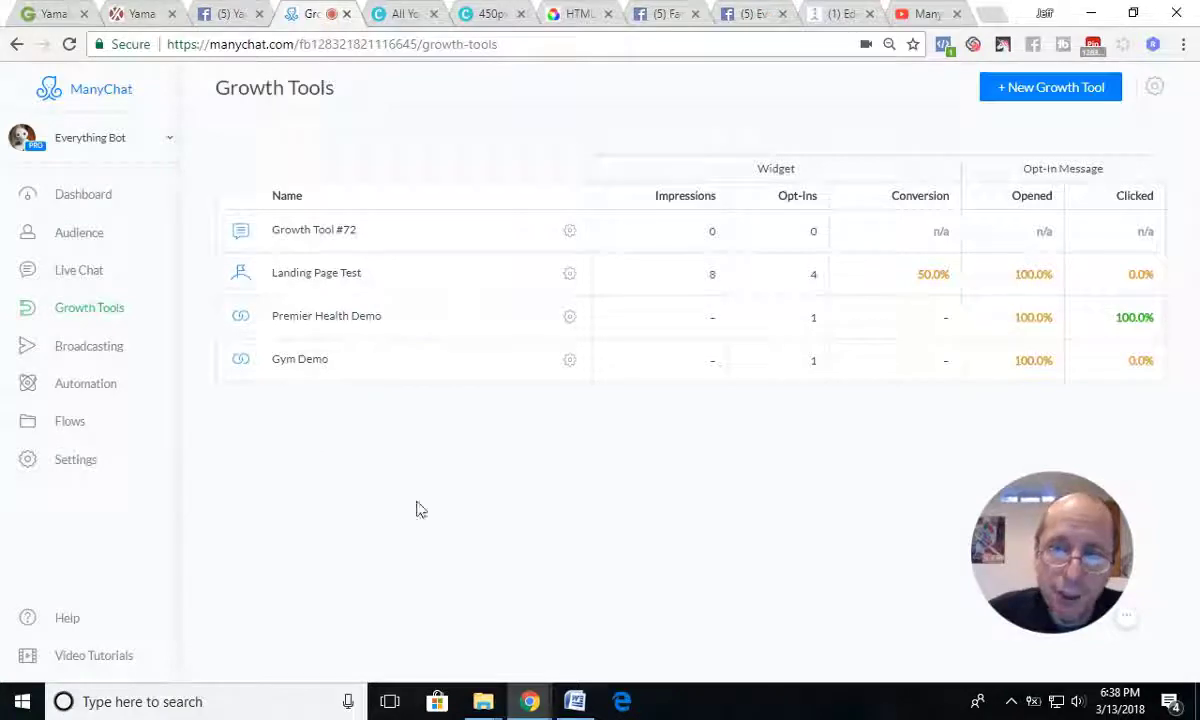
pyautogui.click(921, 14)
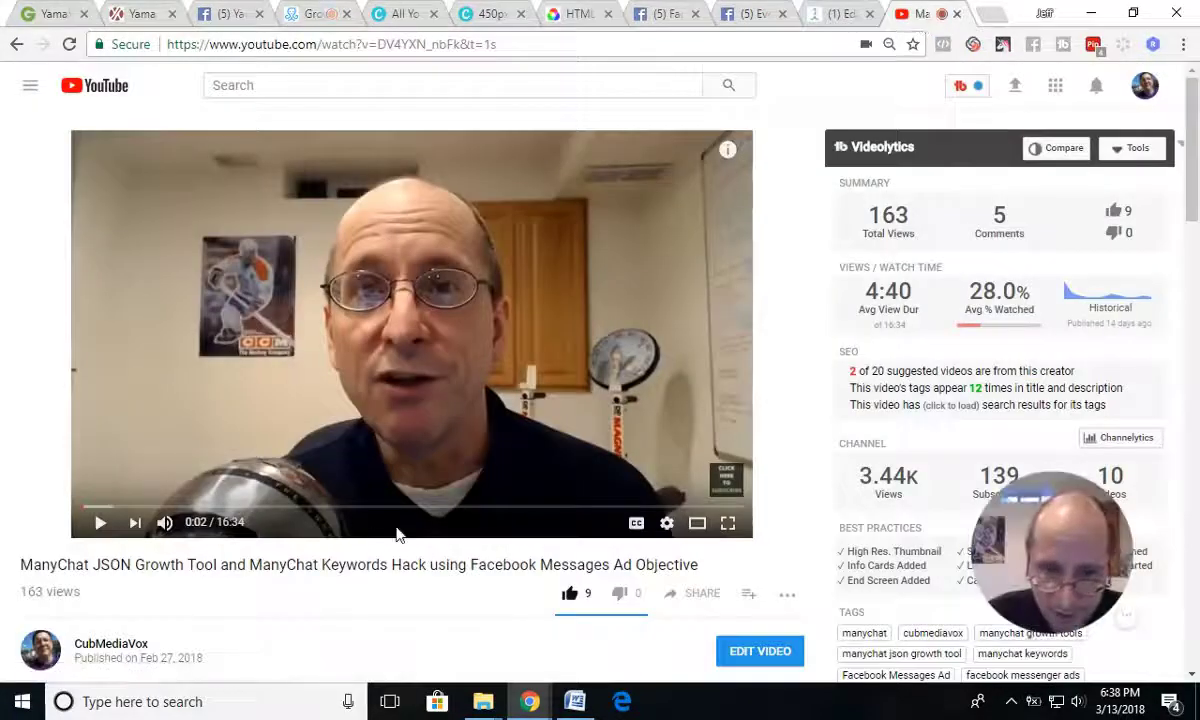
pyautogui.scroll(-3, 380, 600)
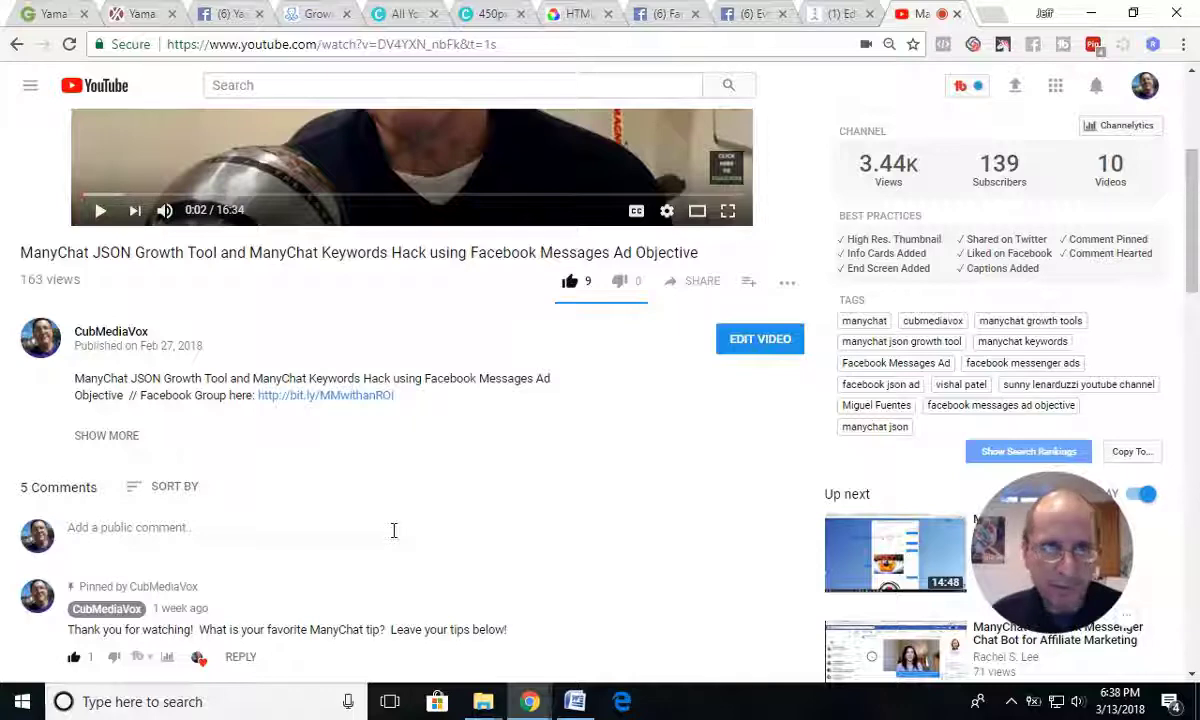
# - Switch to the YamaYoga deal page on Groupon and clear the text selection in the title to review the offer
pyautogui.click(50, 16)
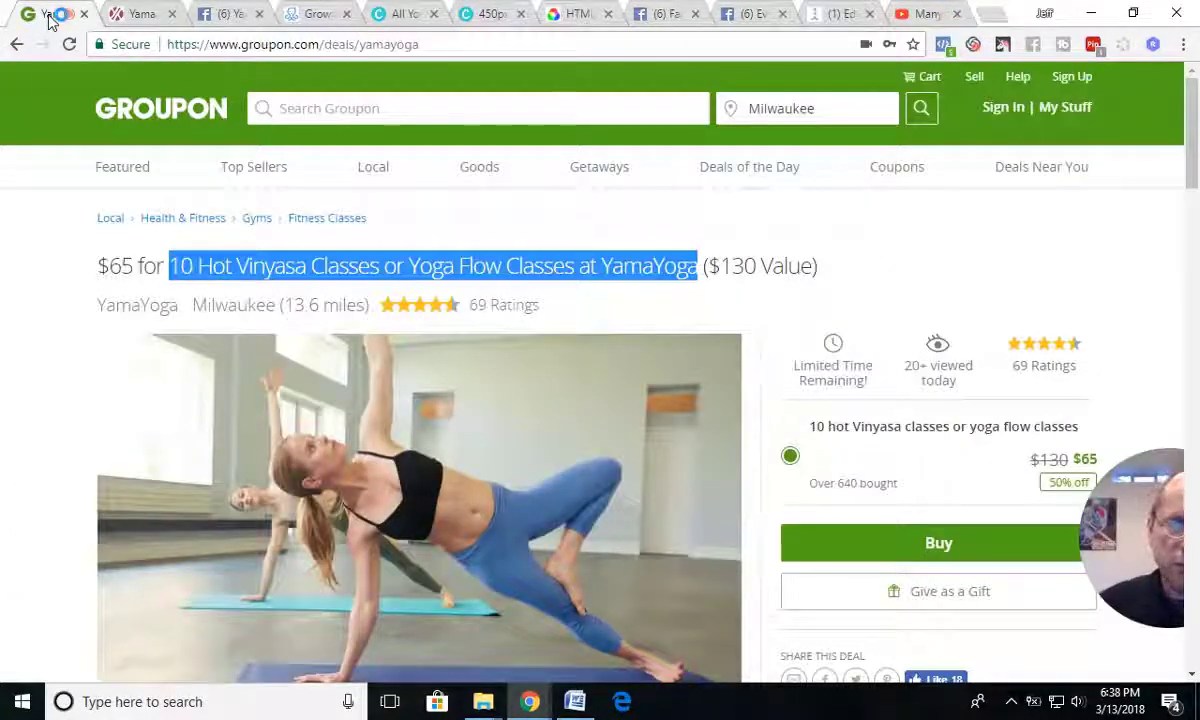
pyautogui.click(62, 318)
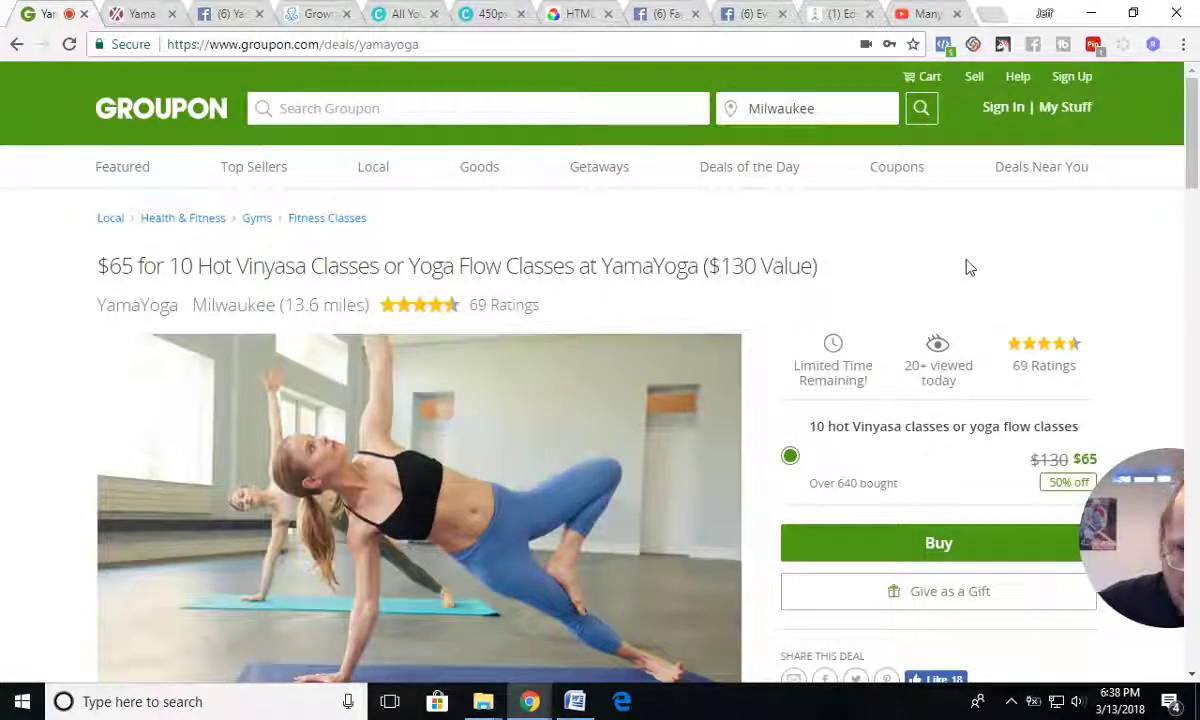
pyautogui.moveTo(1162, 512); pyautogui.dragTo(1029, 505)
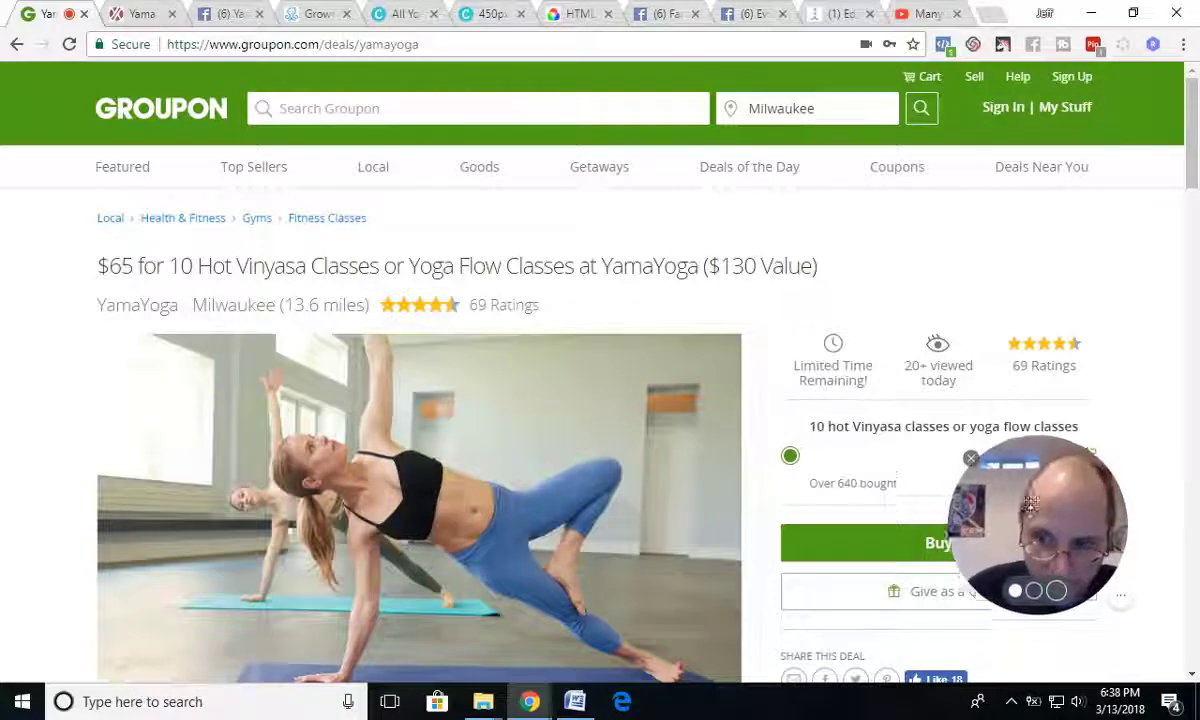
pyautogui.moveTo(1030, 524); pyautogui.dragTo(947, 287)
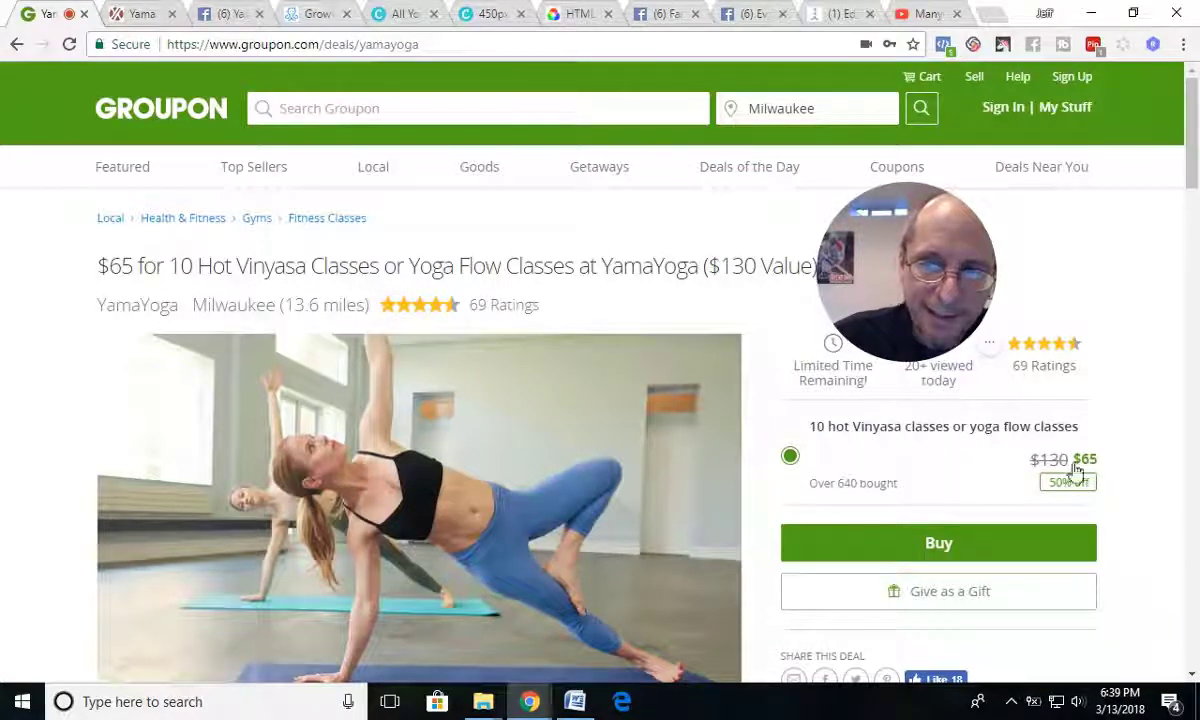
pyautogui.moveTo(930, 345)
pyautogui.moveTo(929, 272); pyautogui.dragTo(1000, 507)
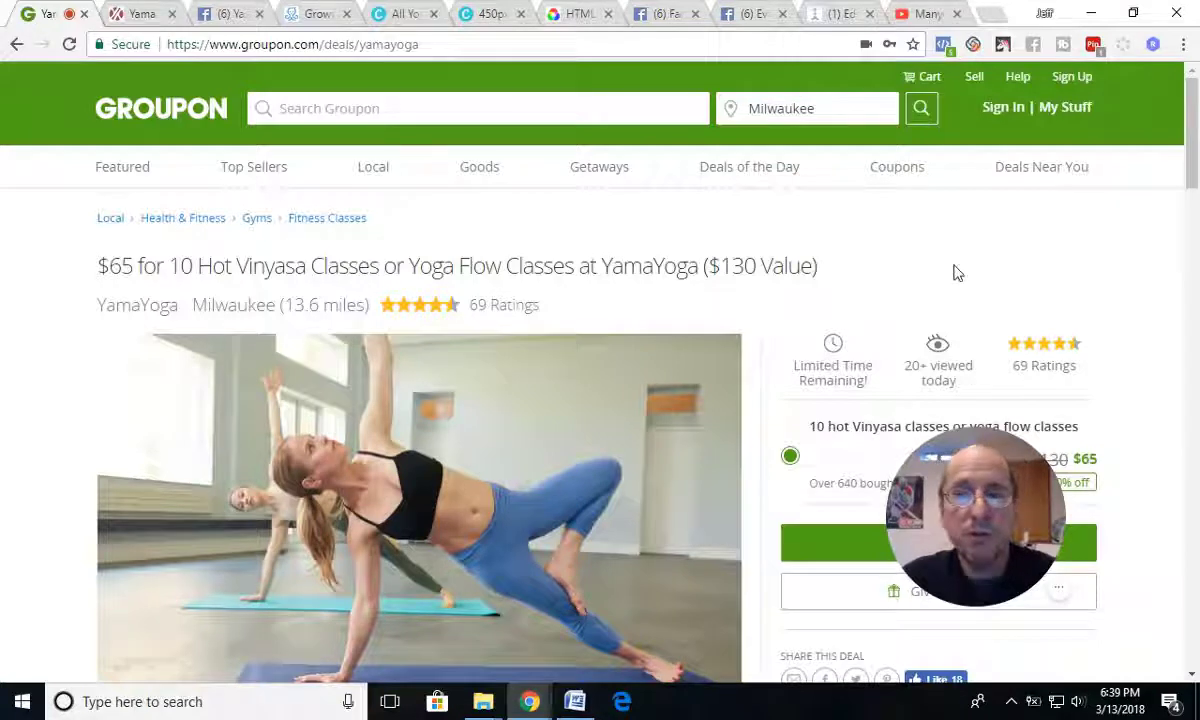